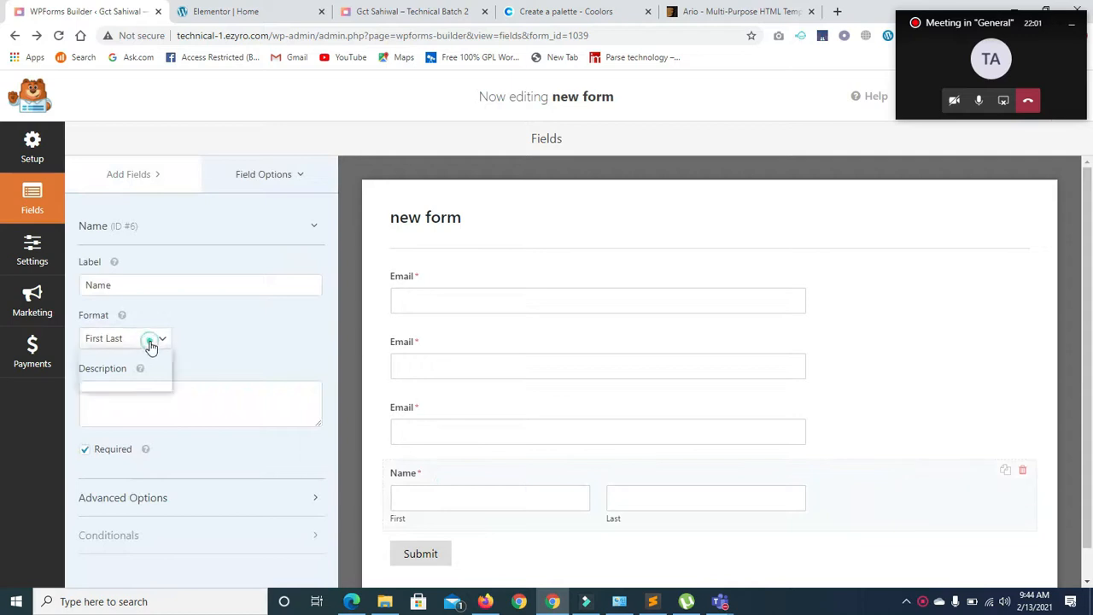
- Set the Name field's Format to First Middle Last, showing separate First, Middle and Last boxes
click(116, 384)
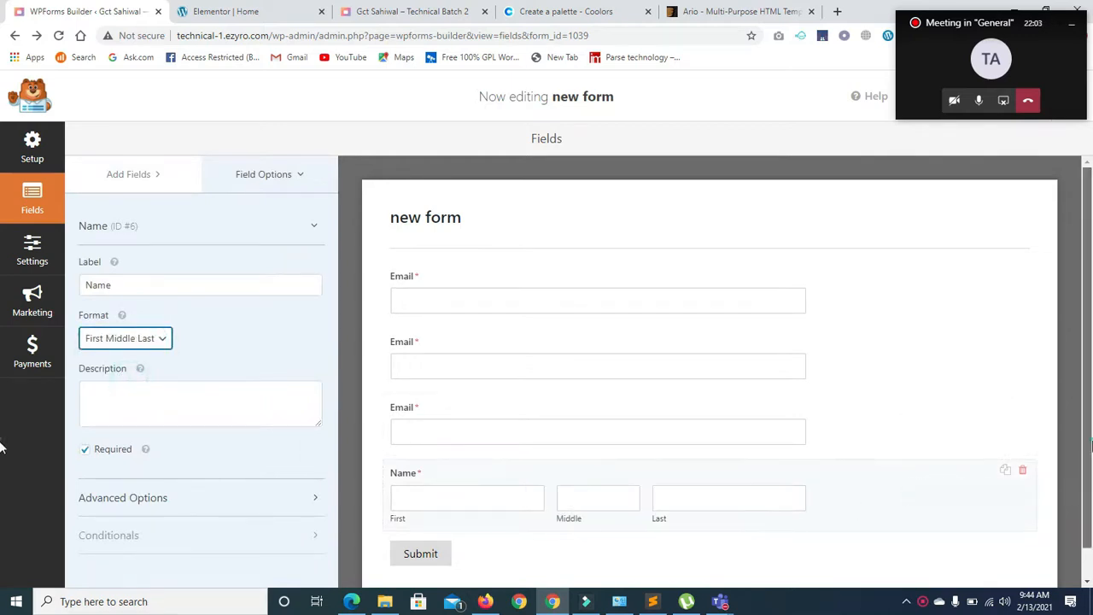
scroll(849, 478, down, 1)
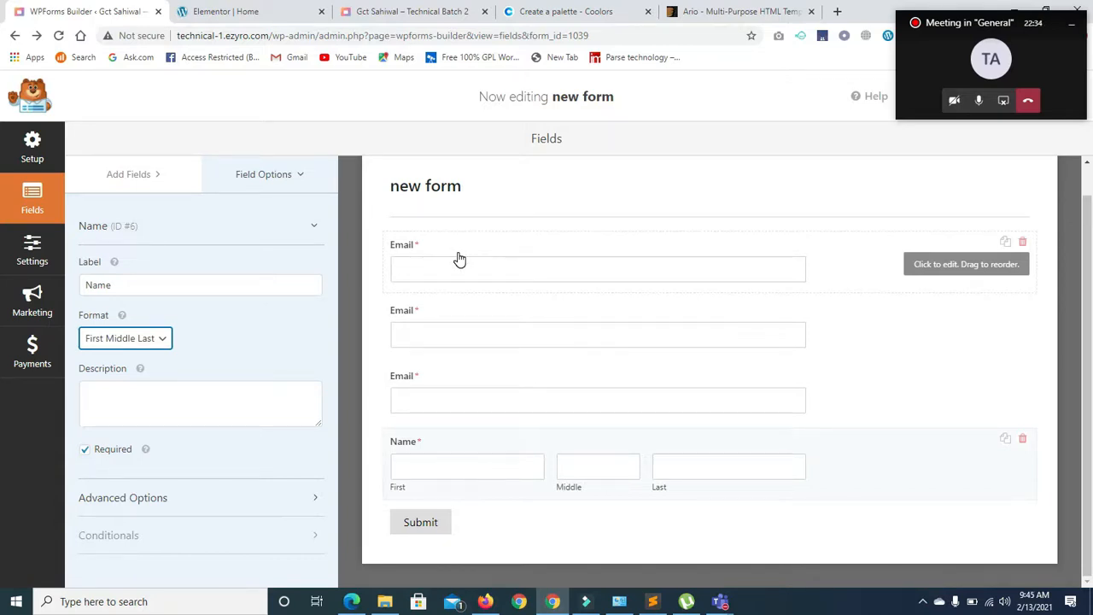
- Remove the Name field and a surplus Email field, and add Numbers and Single Line Text fields
click(1022, 440)
click(511, 370)
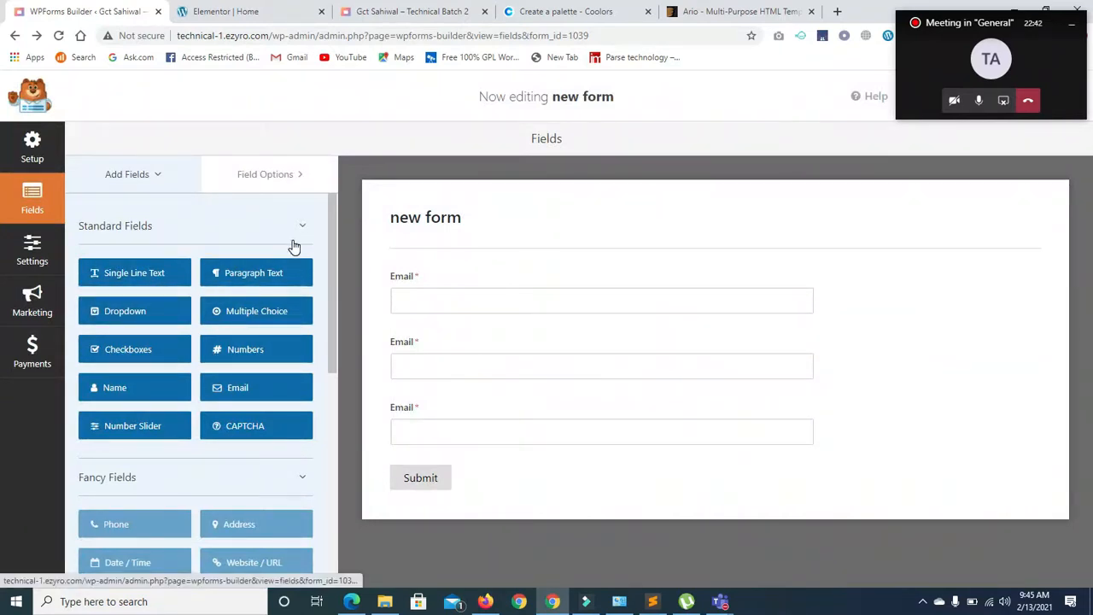
drag(251, 354, 428, 354)
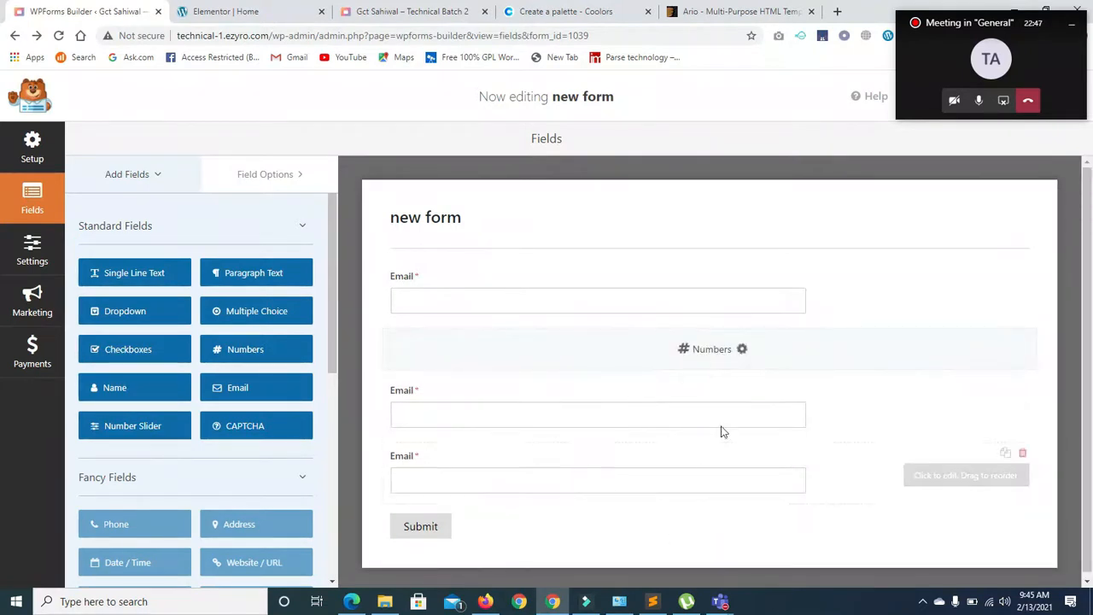
click(1022, 404)
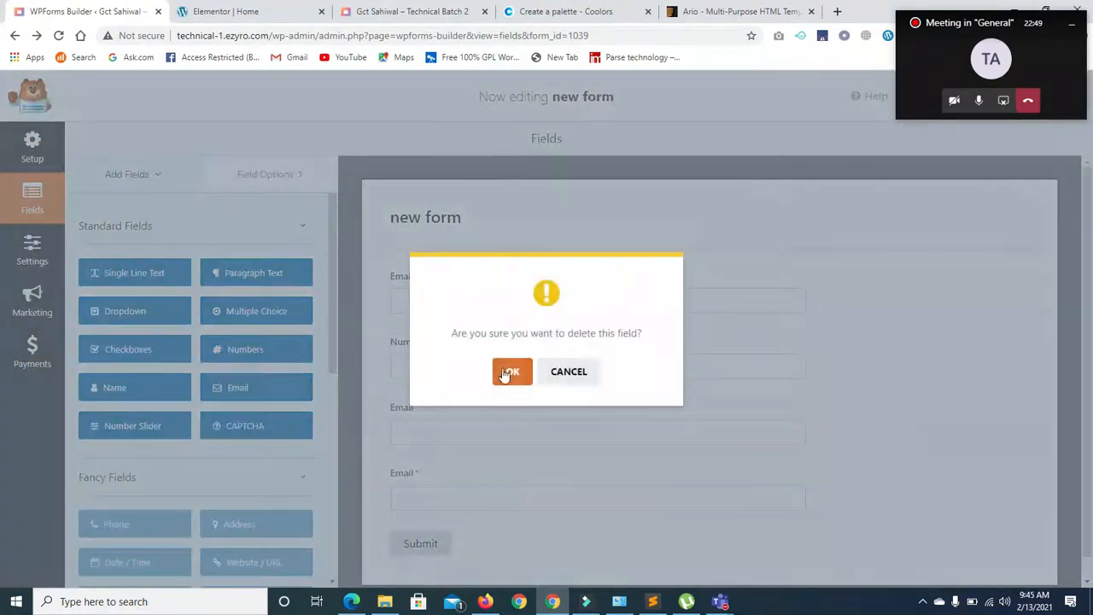
click(512, 370)
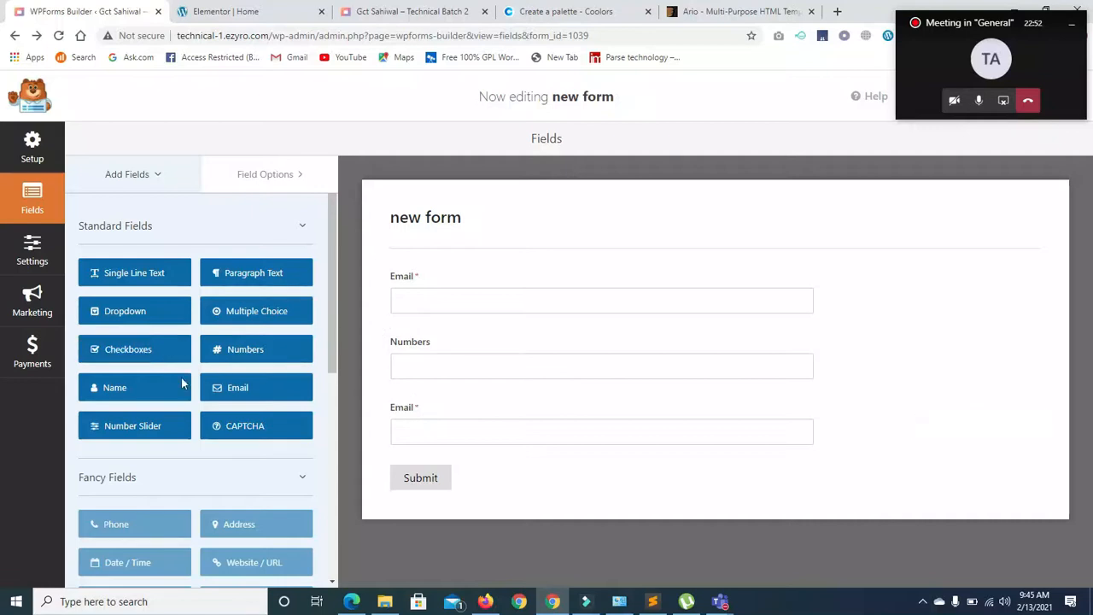
click(131, 388)
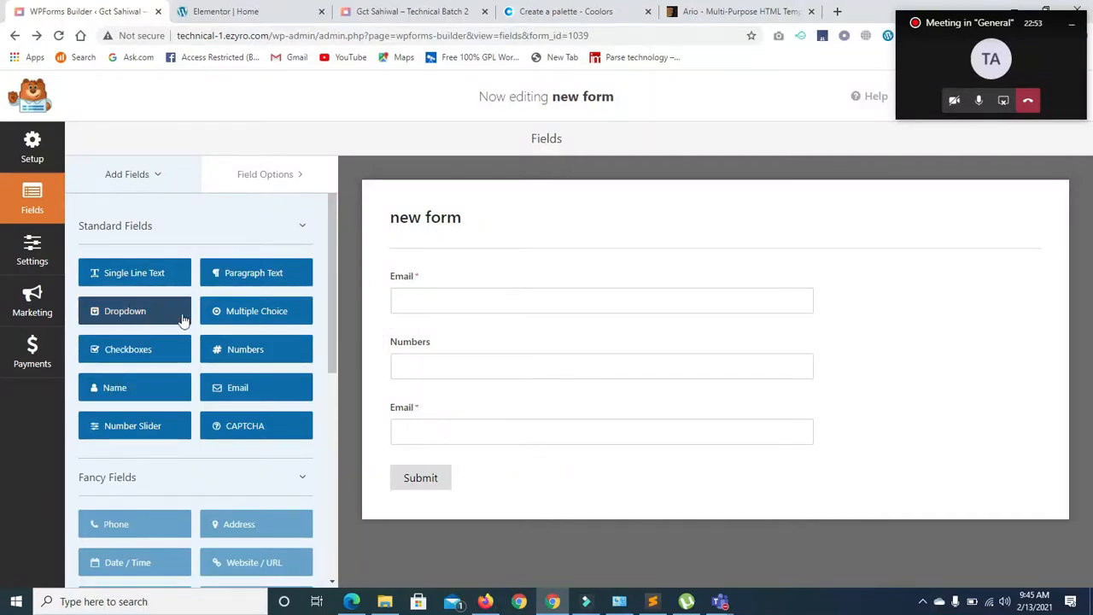
drag(128, 274, 498, 397)
- Delete the remaining extra Email and Name fields and save the form
click(1025, 440)
click(512, 369)
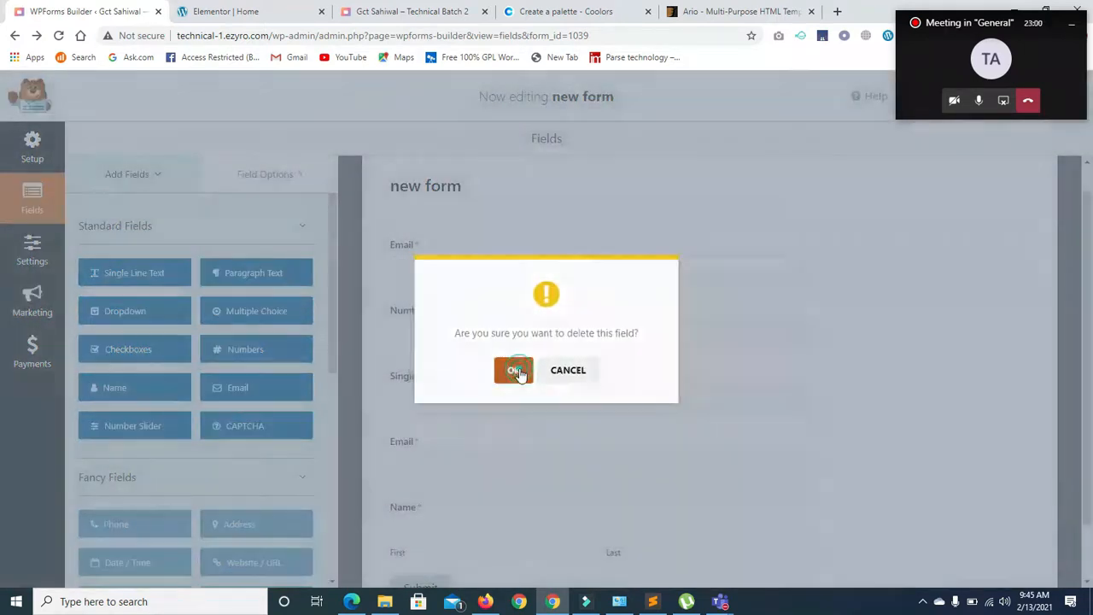
click(1023, 439)
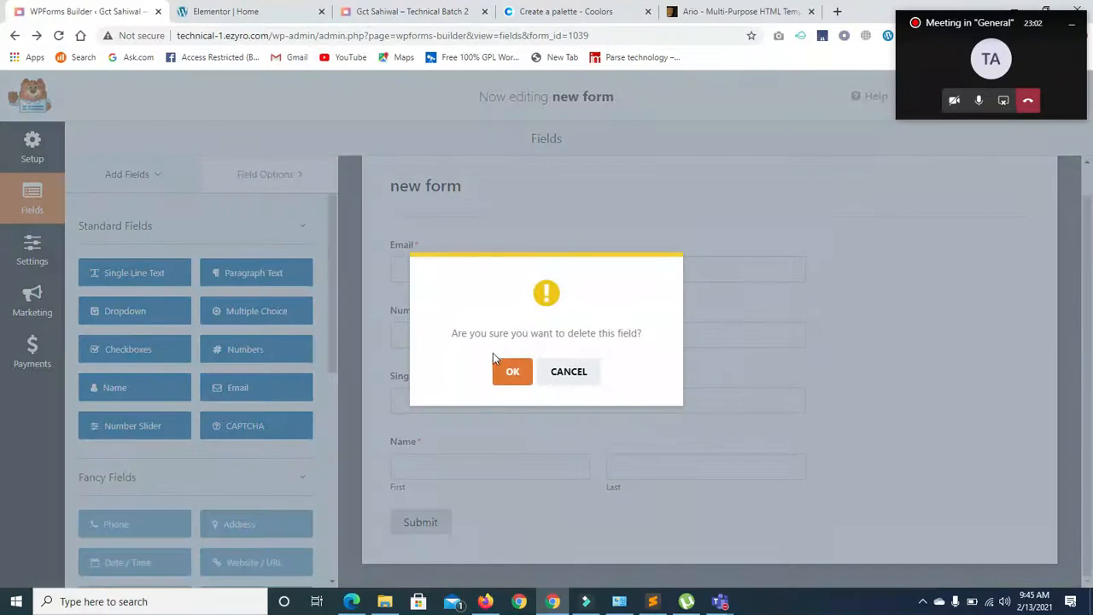
click(511, 377)
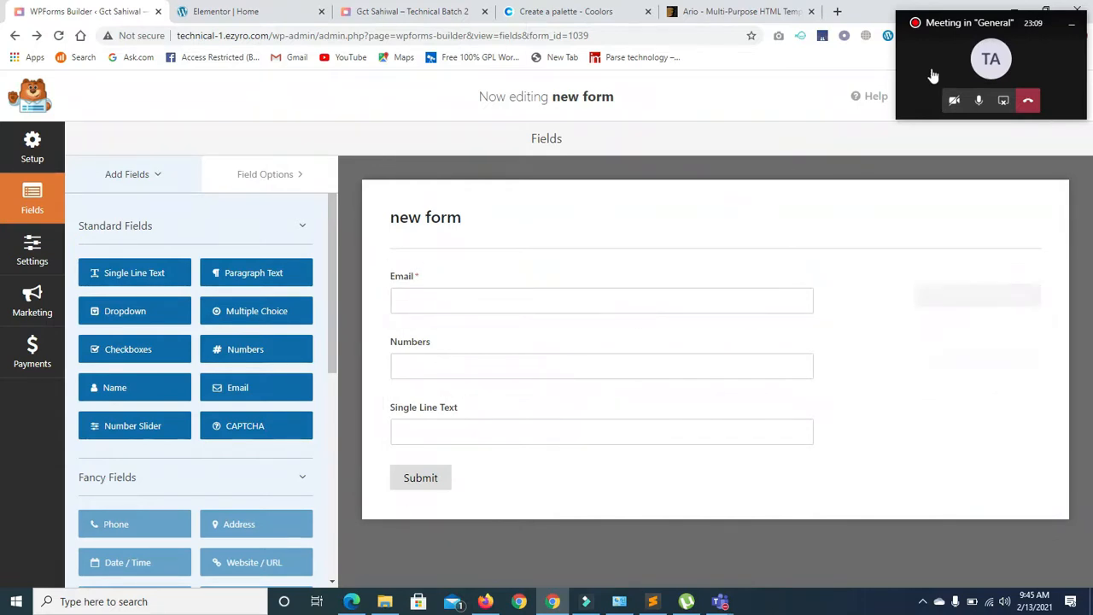
drag(945, 26, 962, 123)
click(1009, 95)
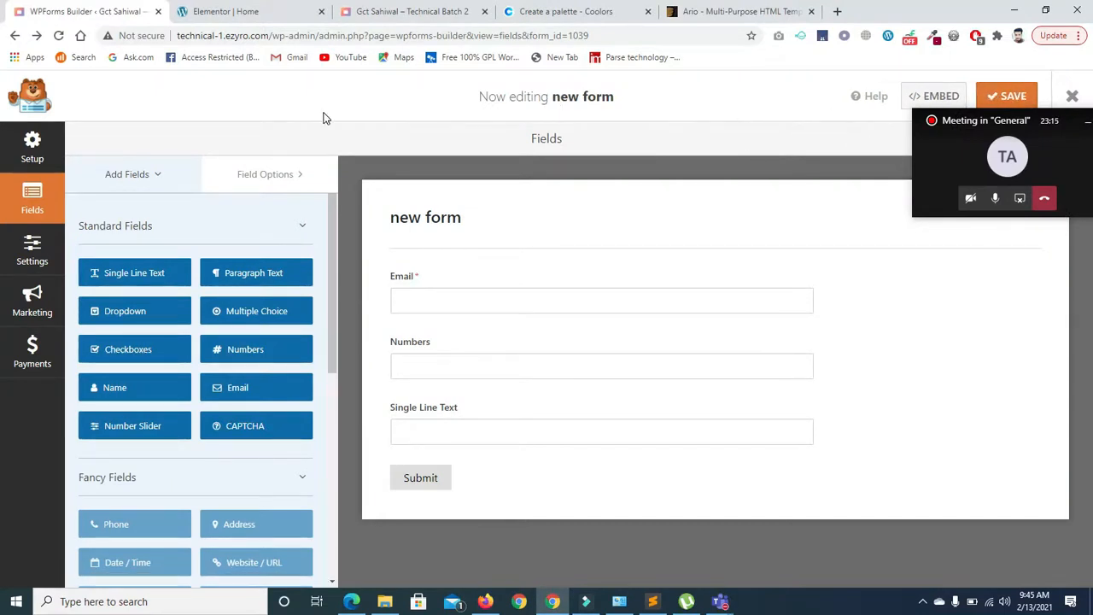
- Reload the live home page and scroll down to the form showing Email, Numbers and Single Line Text
click(243, 11)
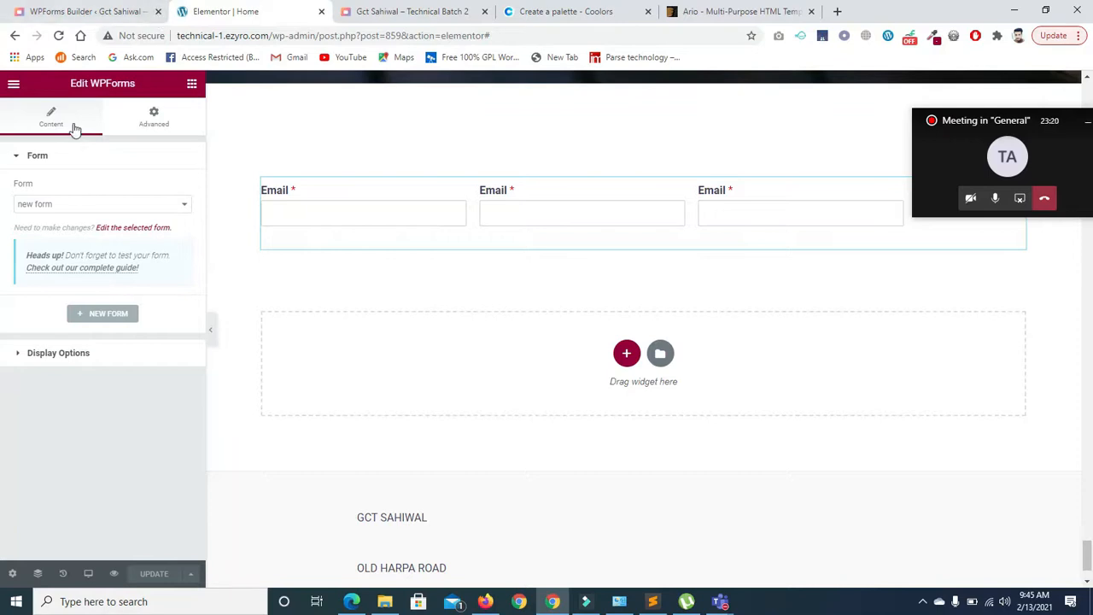
click(388, 11)
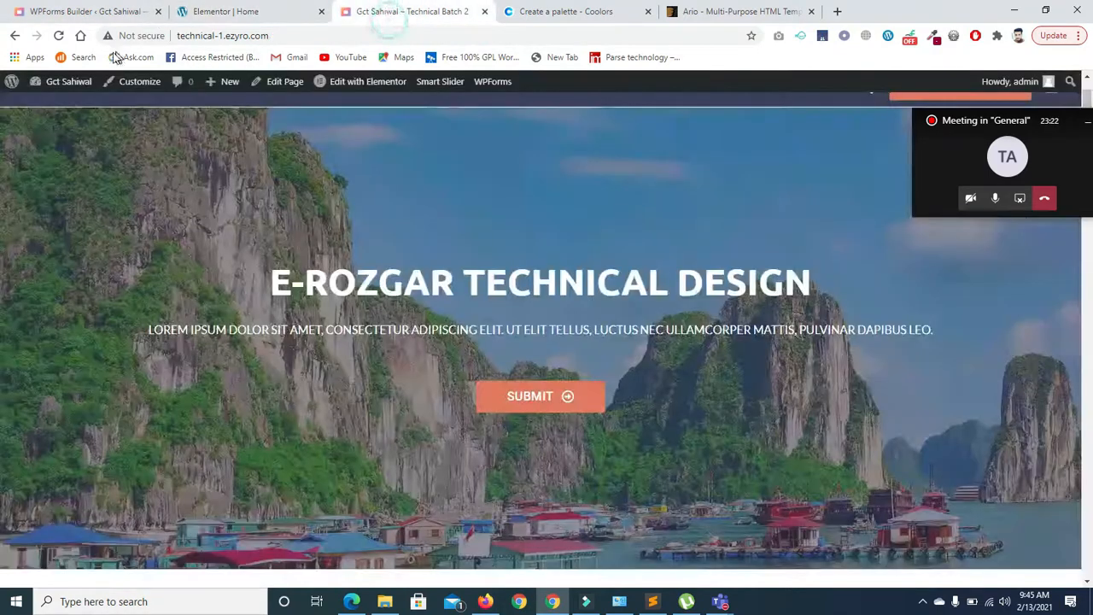
click(58, 35)
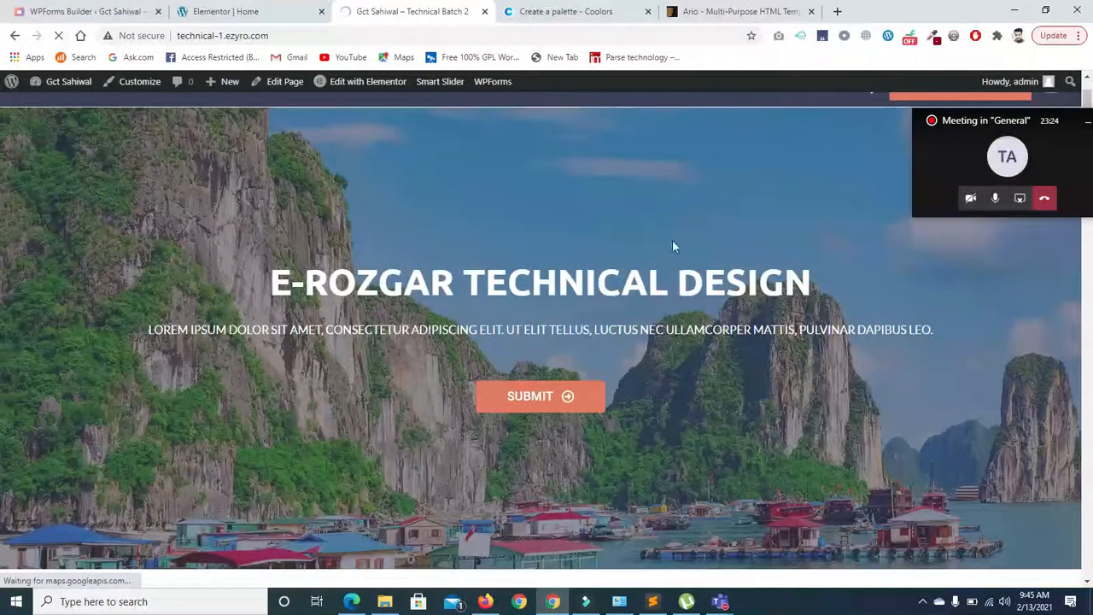
drag(976, 126, 962, 593)
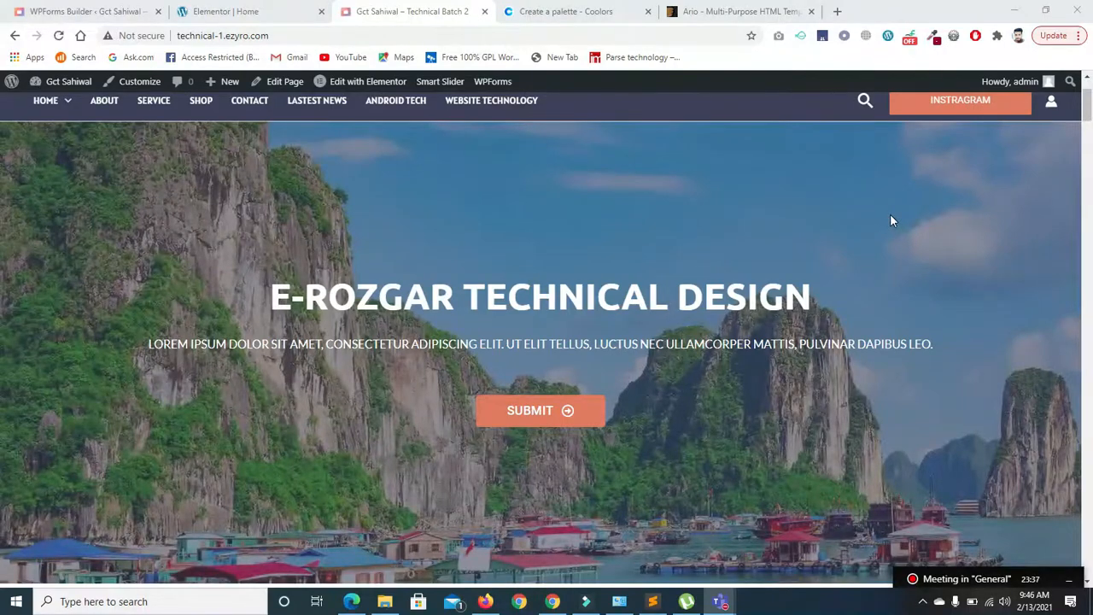
drag(1087, 109, 1087, 578)
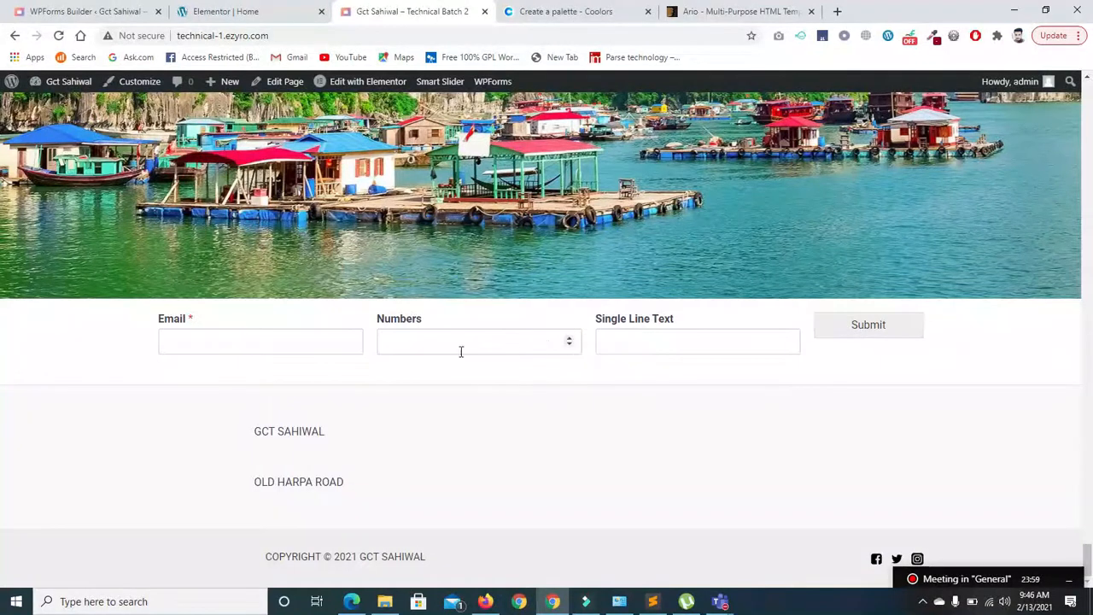
- Back in the builder, view the form's General settings with Form CSS Class 'inline-fields'
click(77, 12)
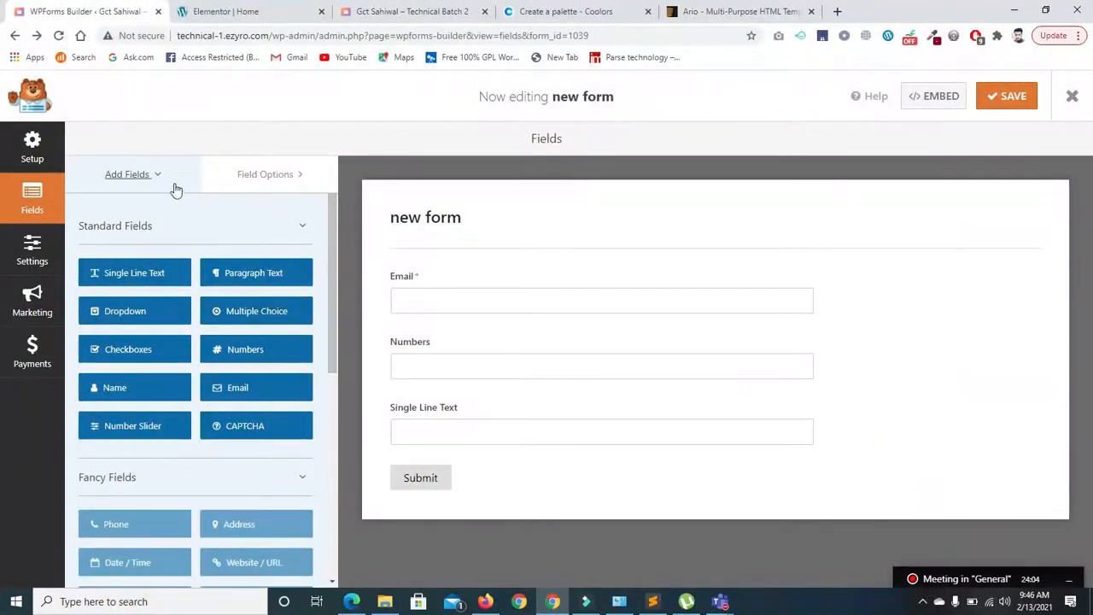
click(23, 249)
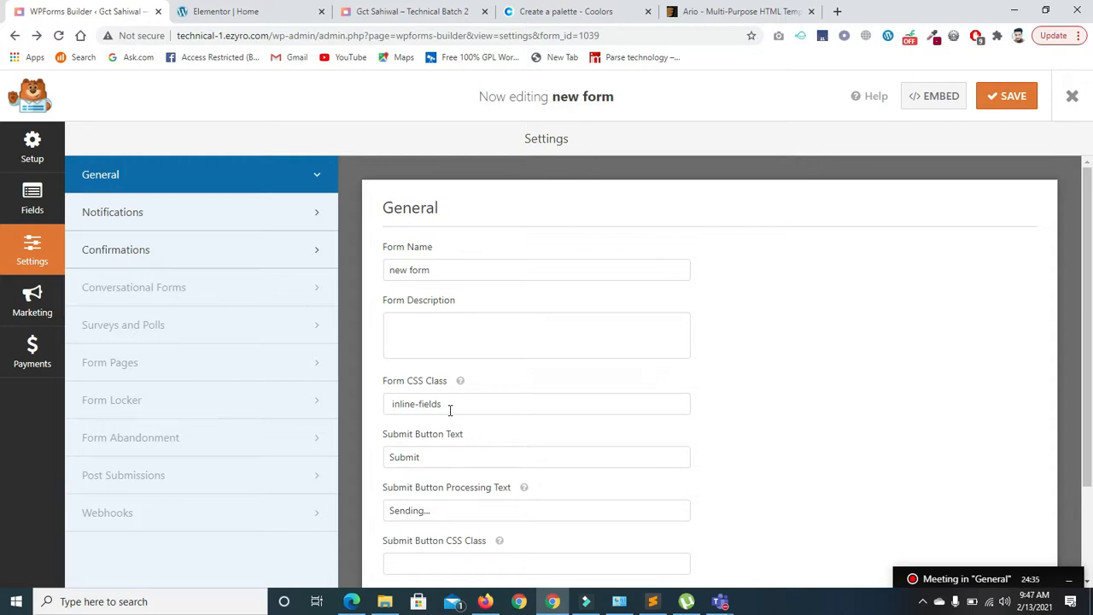
- Select the 'inline-fields' CSS class, compare with the live page, then return to the Fields view
drag(1003, 577, 1007, 559)
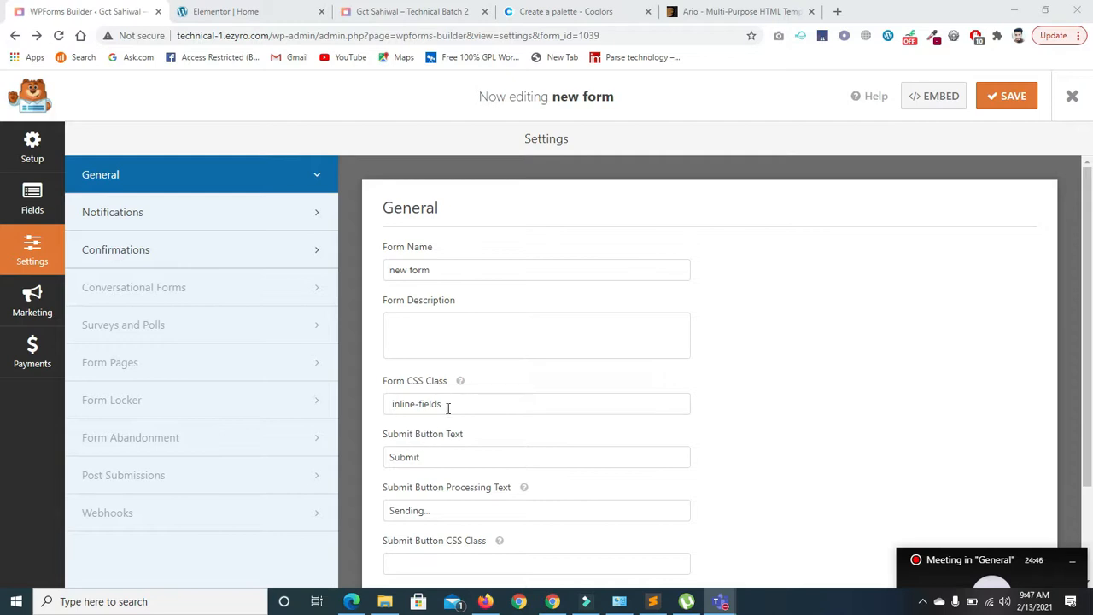
drag(451, 401, 407, 404)
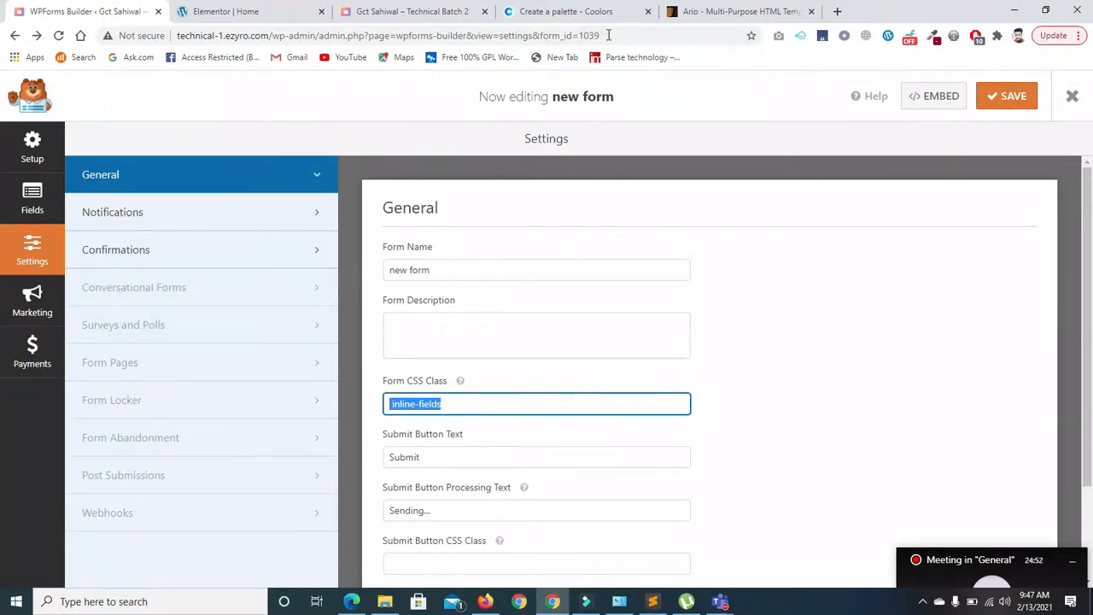
click(377, 15)
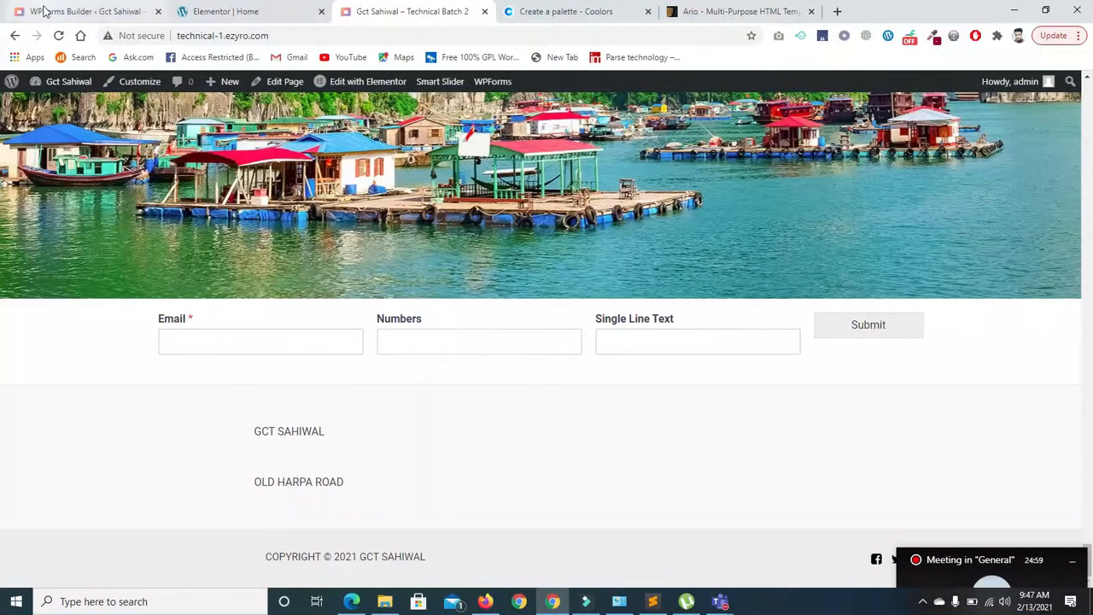
click(48, 14)
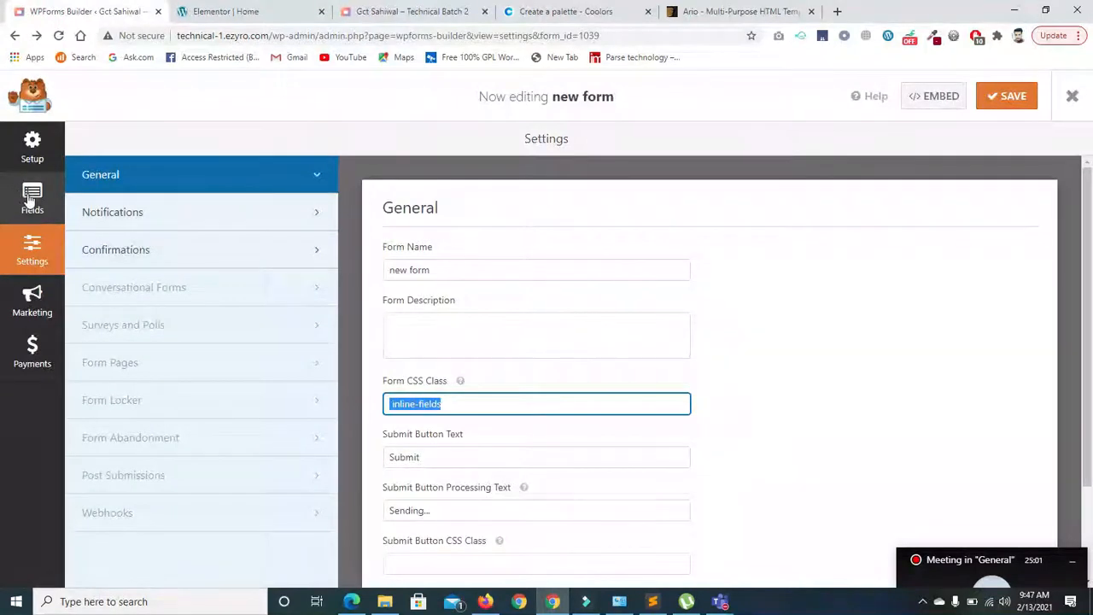
click(20, 195)
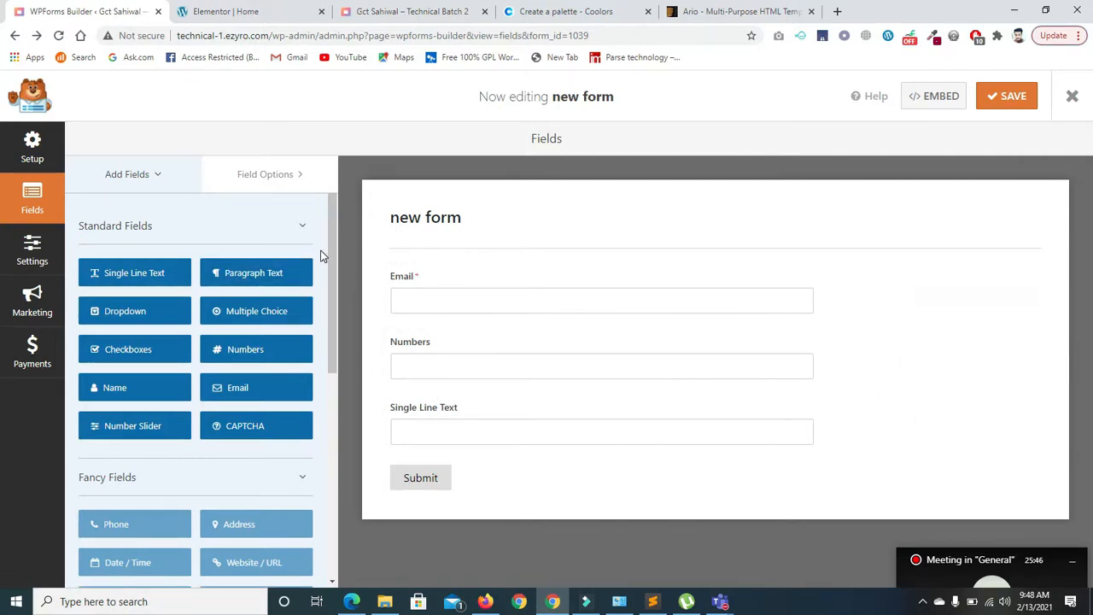
- Add a second Email field at the form's end, removing the duplicate, and expand its Advanced Options
click(235, 387)
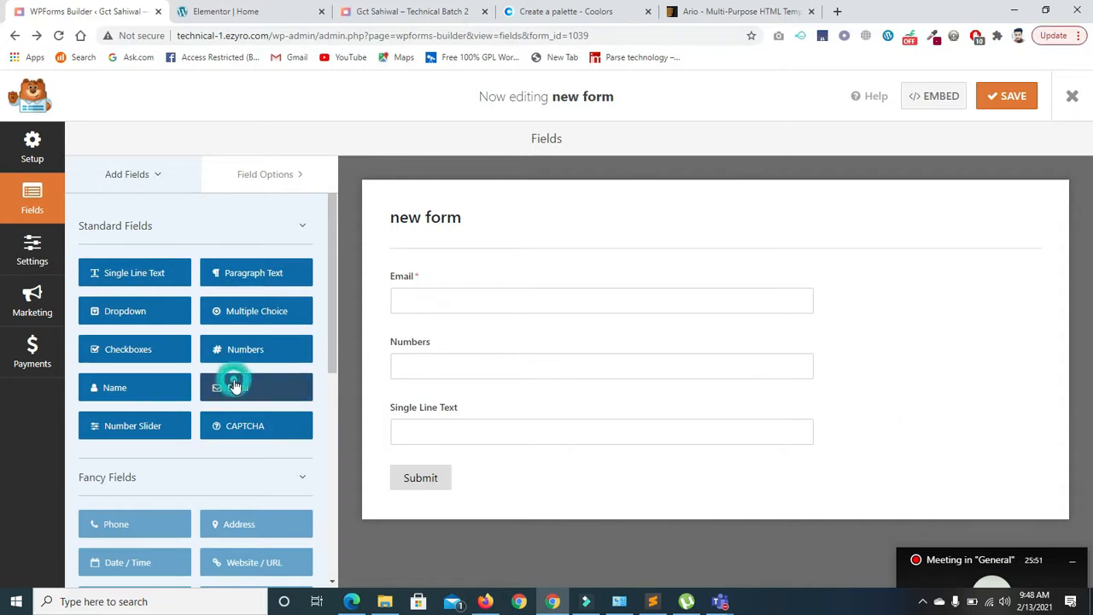
click(237, 398)
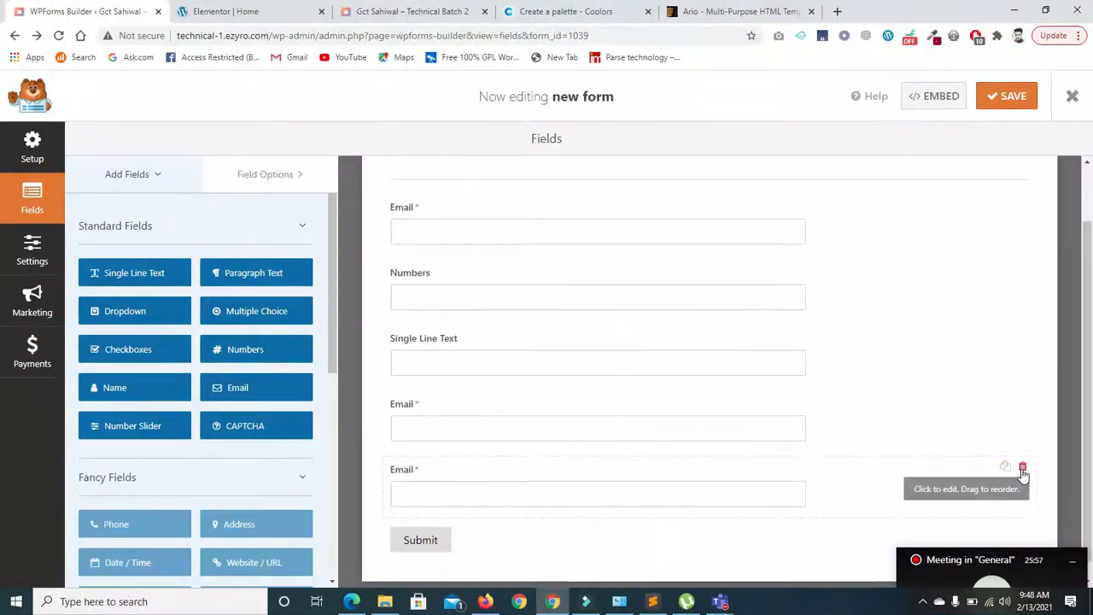
click(1022, 466)
click(512, 372)
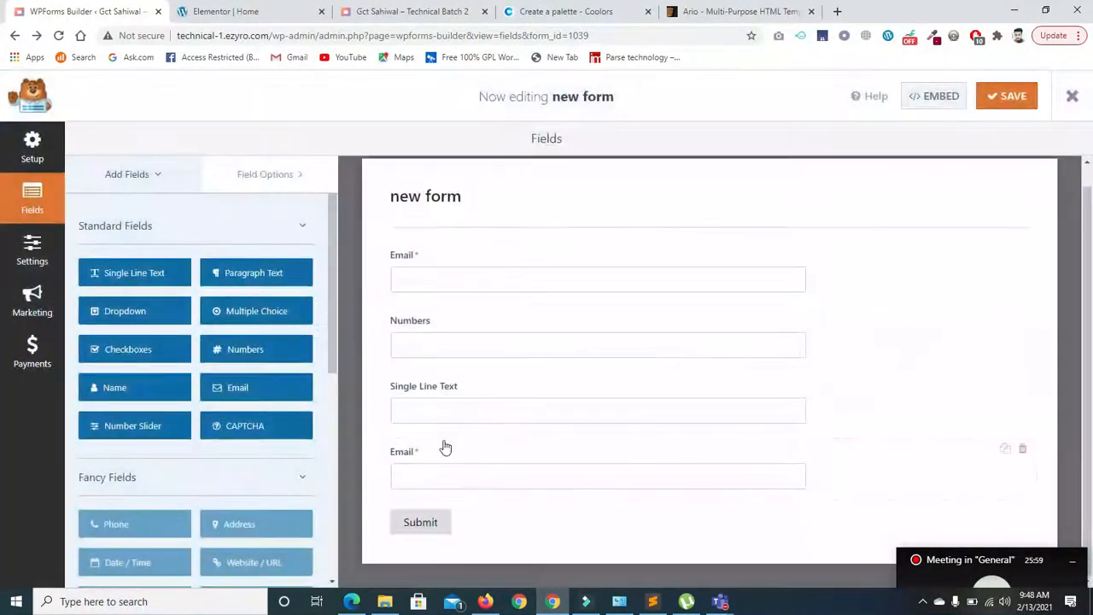
click(458, 462)
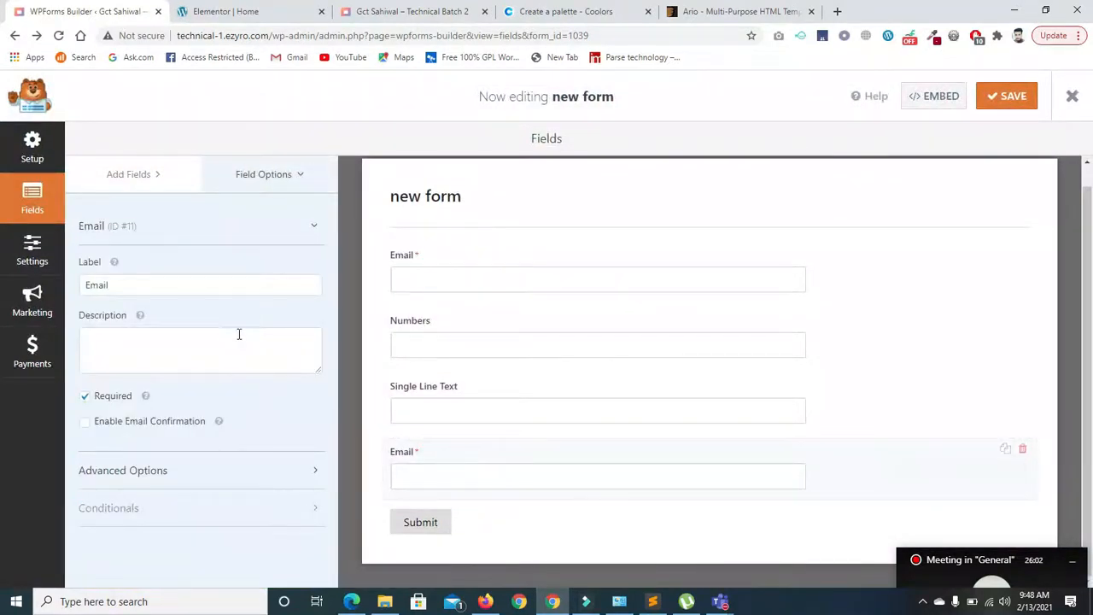
click(295, 471)
drag(327, 468, 328, 544)
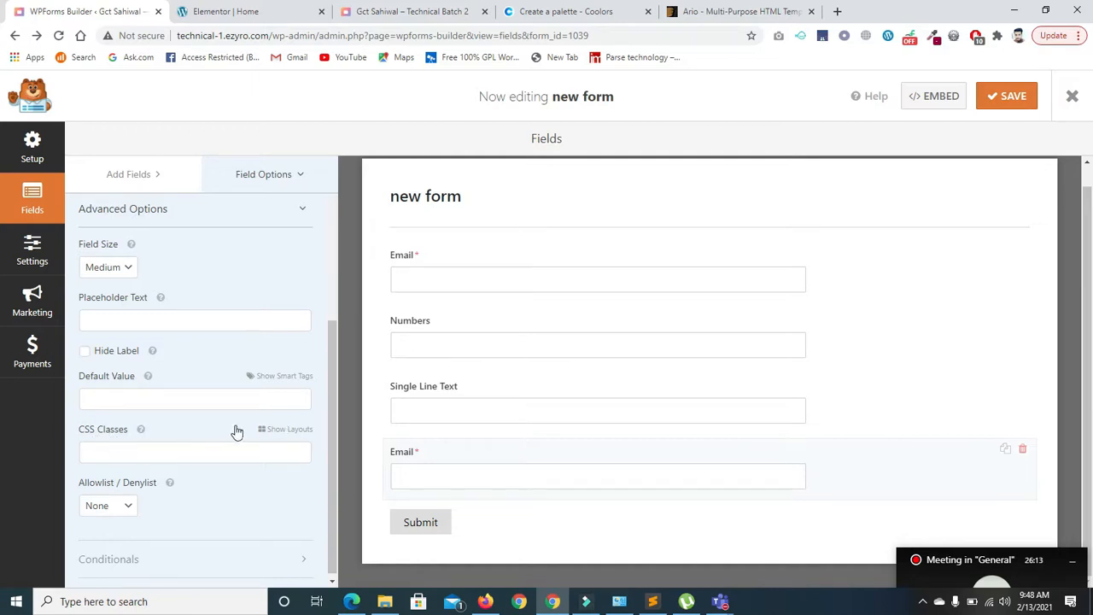
- Try the three-column layout presets, placing the Email field in the first, then the middle third
click(265, 428)
scroll(335, 410, down, 1)
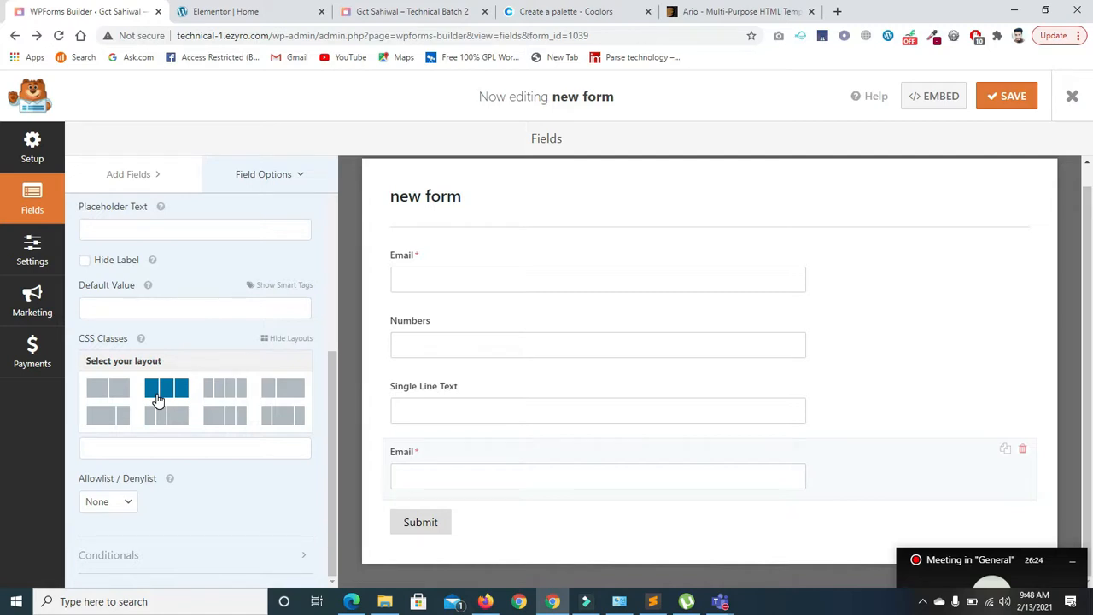
click(174, 390)
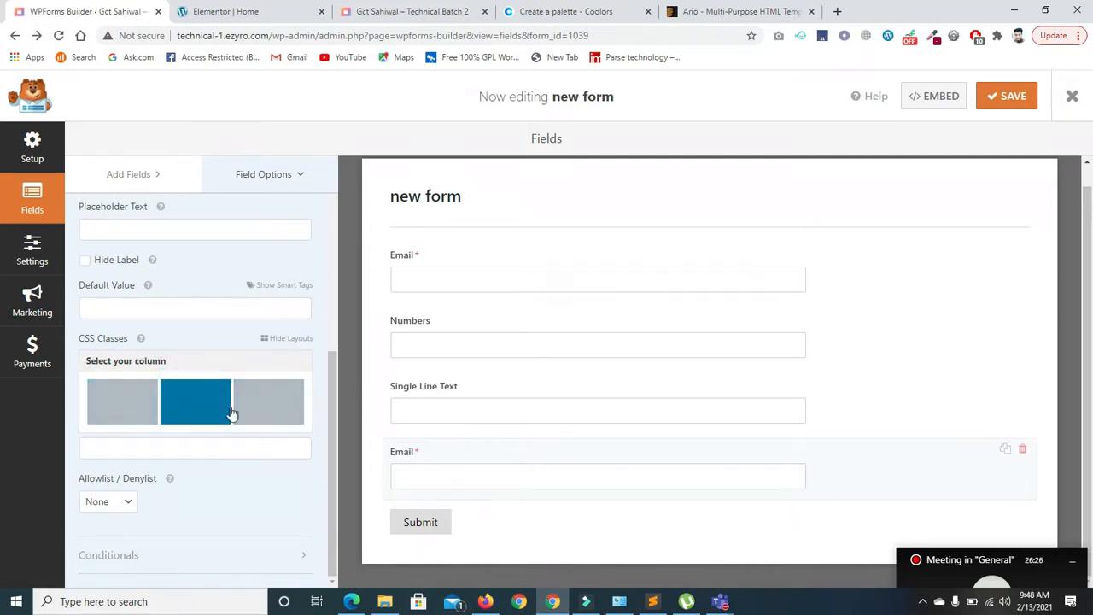
click(117, 401)
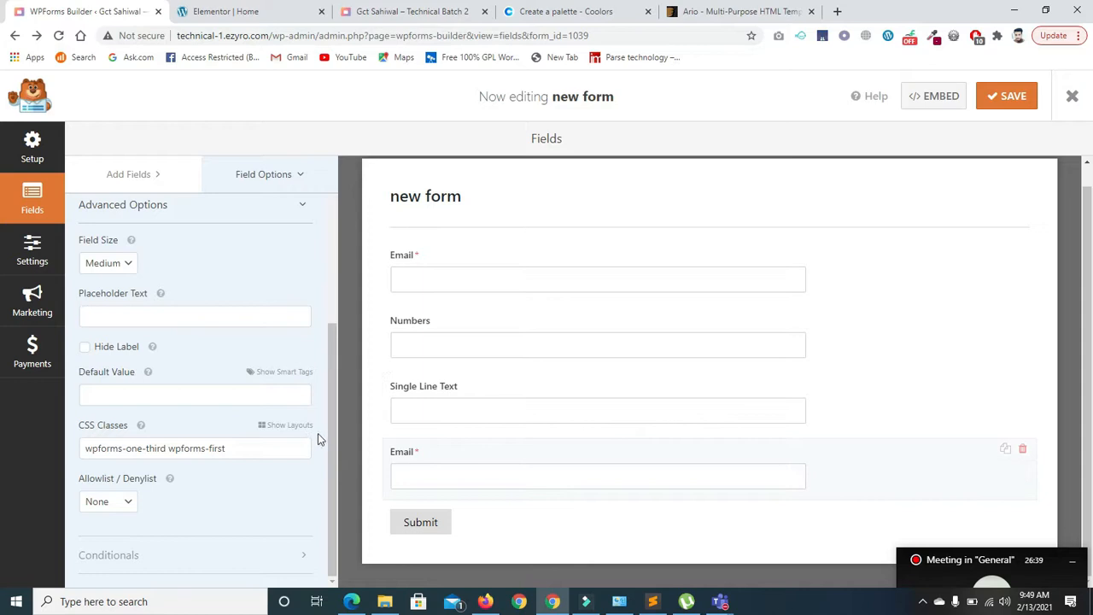
click(267, 424)
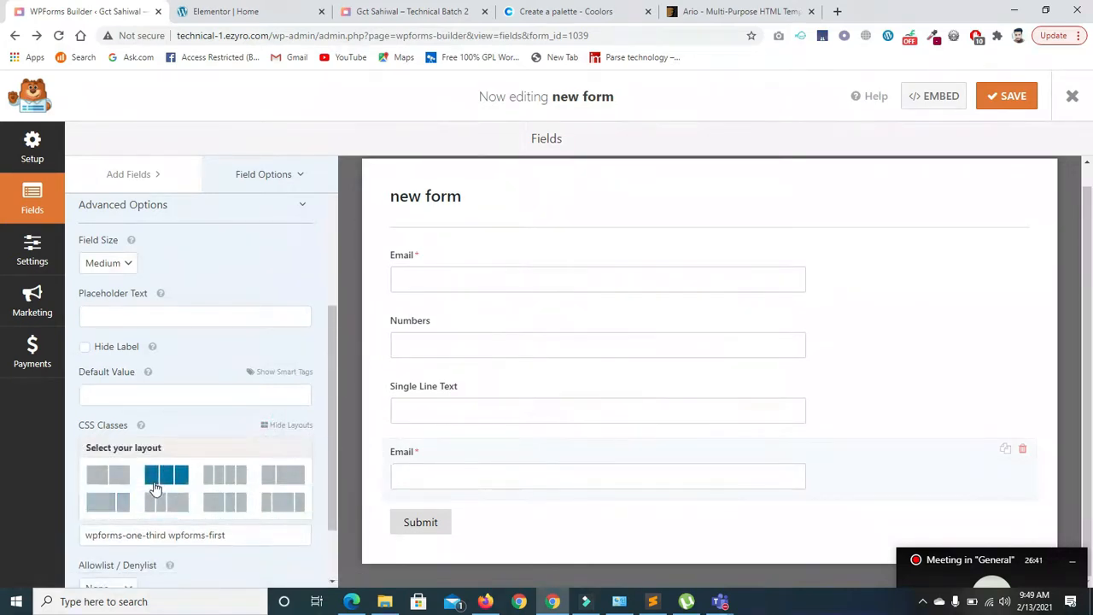
click(163, 472)
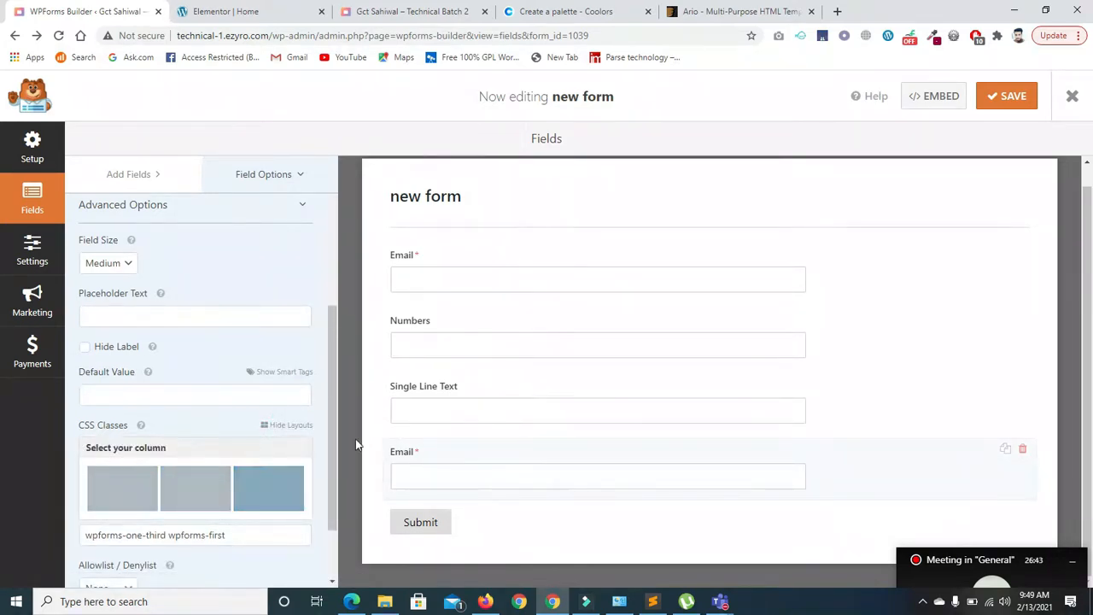
scroll(336, 434, down, 1)
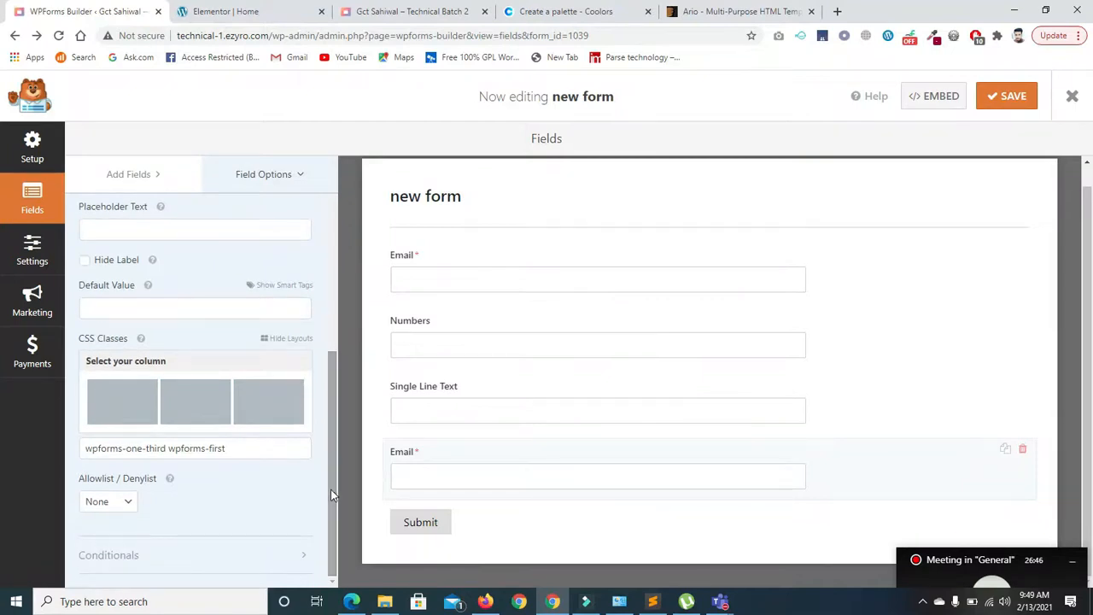
click(163, 401)
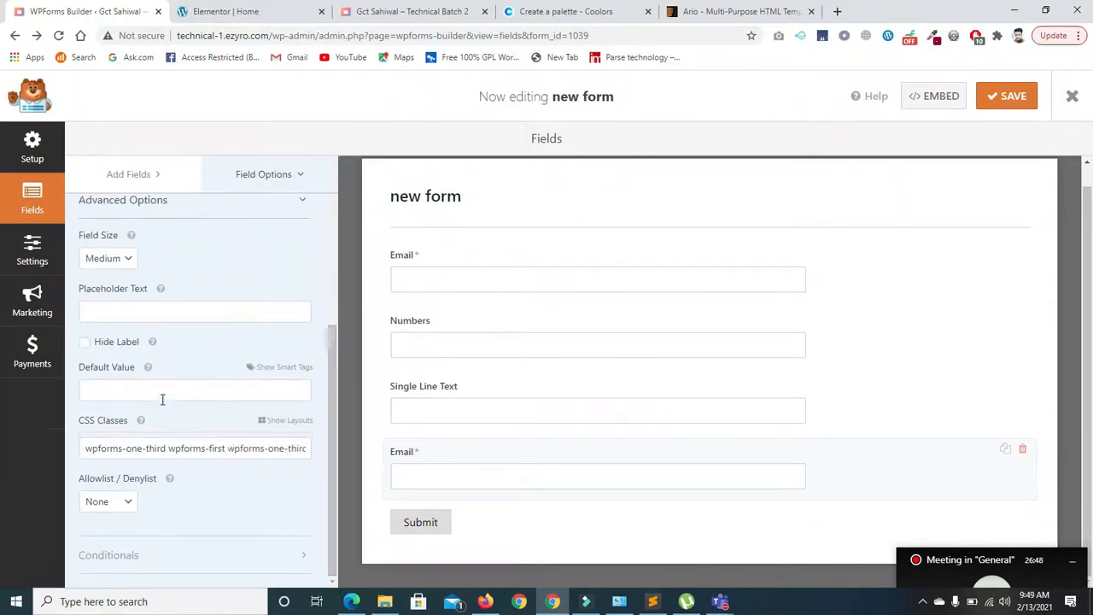
- Clear the Email field's CSS Classes and pick the three-column layout preset again
click(299, 426)
click(224, 477)
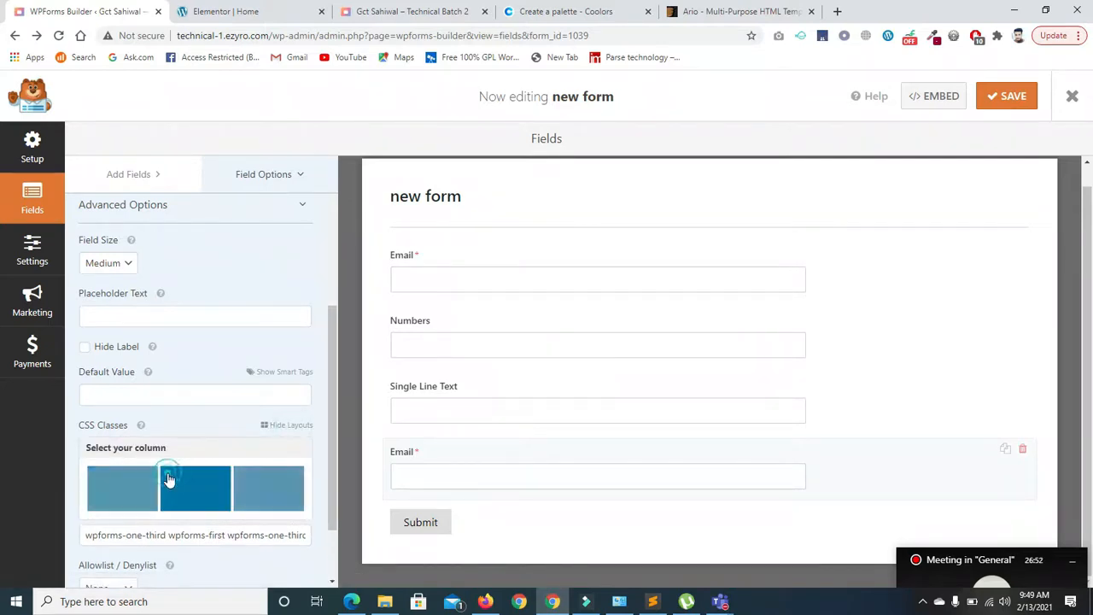
click(189, 537)
key(ctrl+a)
key(BackSpace)
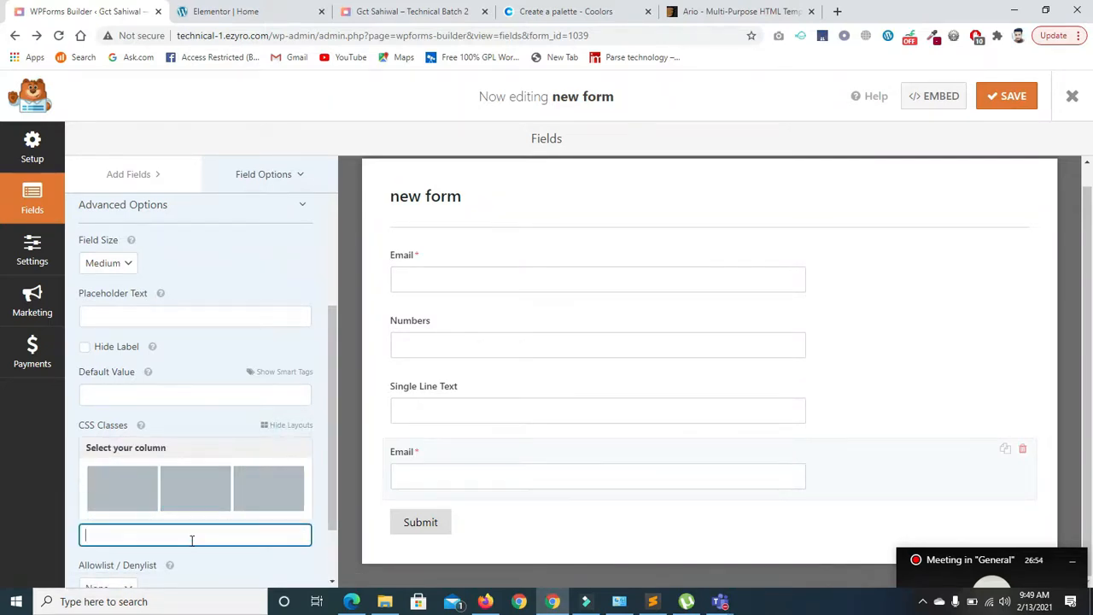
click(275, 428)
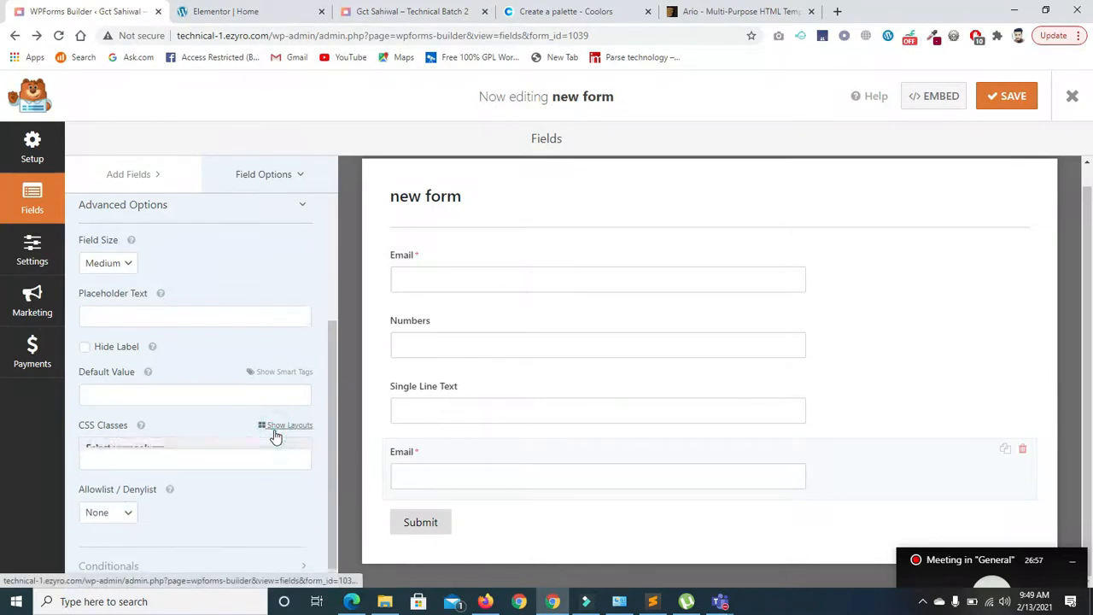
click(276, 427)
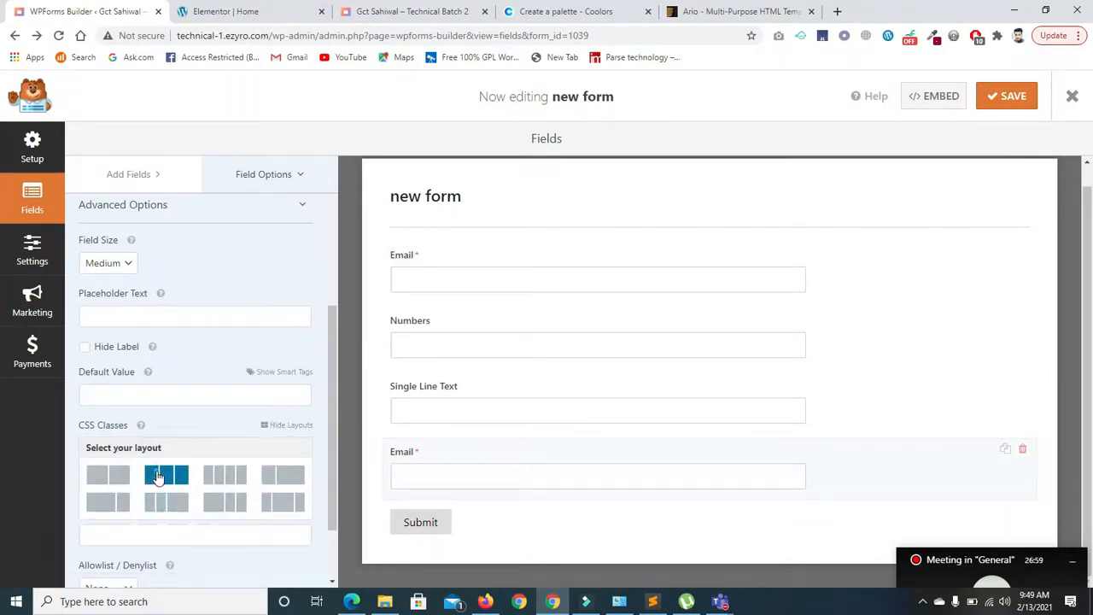
click(158, 476)
drag(329, 426, 171, 512)
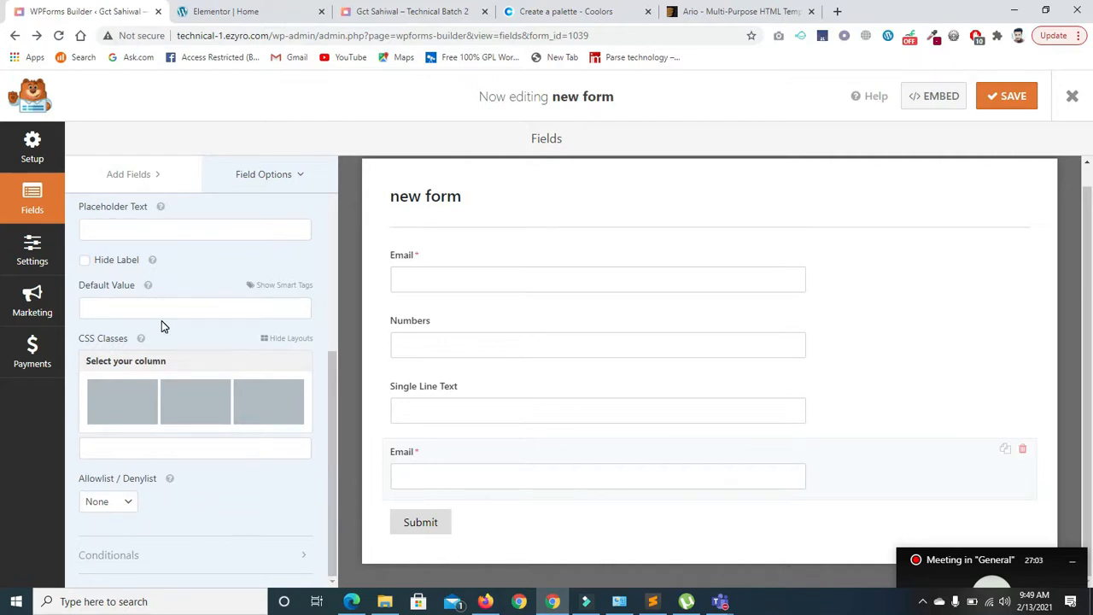
- Put the Email field in the first column (wpforms-one-third wpforms-first) and save the form
click(283, 287)
drag(305, 311, 310, 258)
click(278, 285)
click(141, 403)
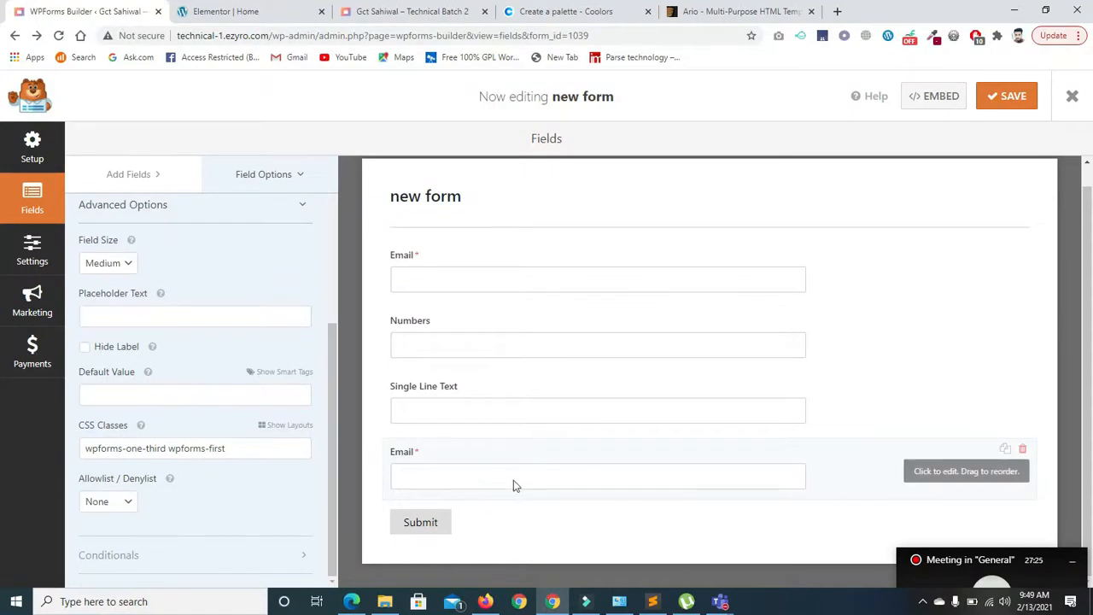
click(1008, 98)
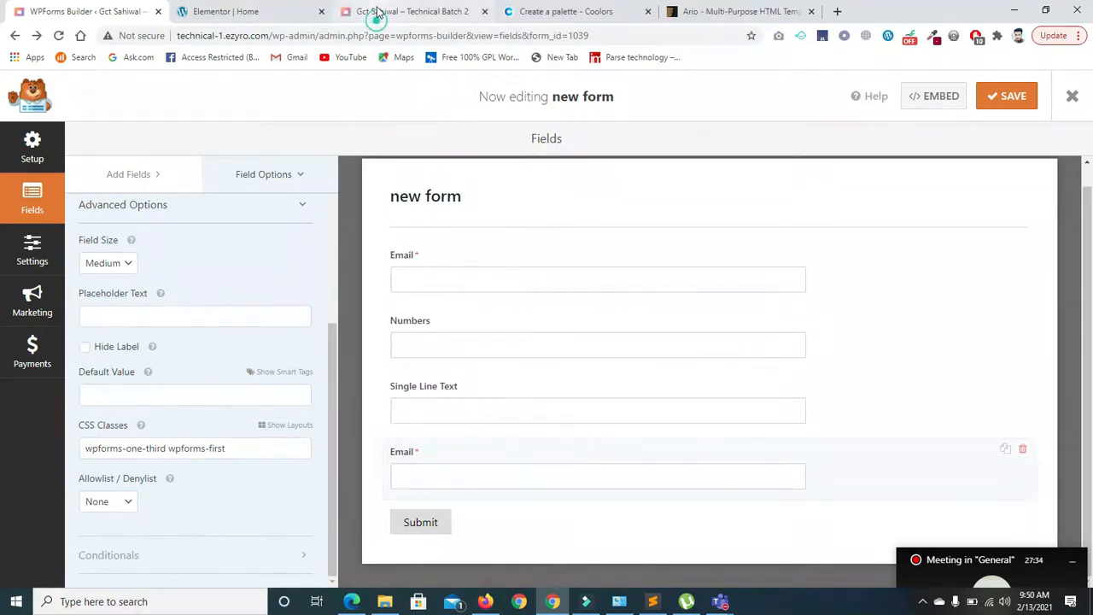
click(373, 12)
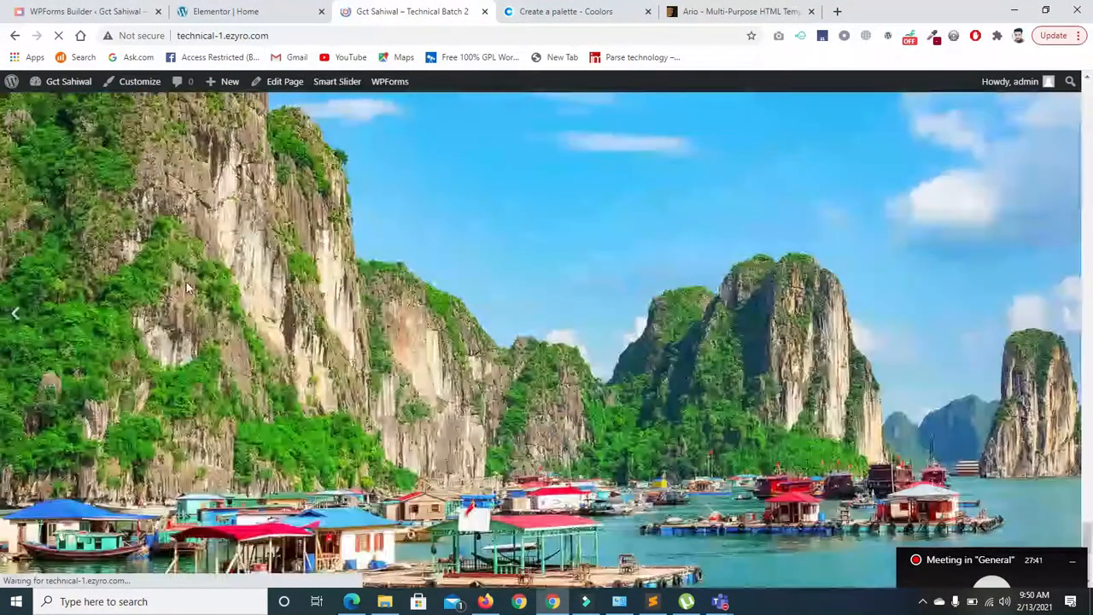
- Scroll the live page to inspect the form's row layout, then go back to the builder
scroll(1088, 547, down, 5)
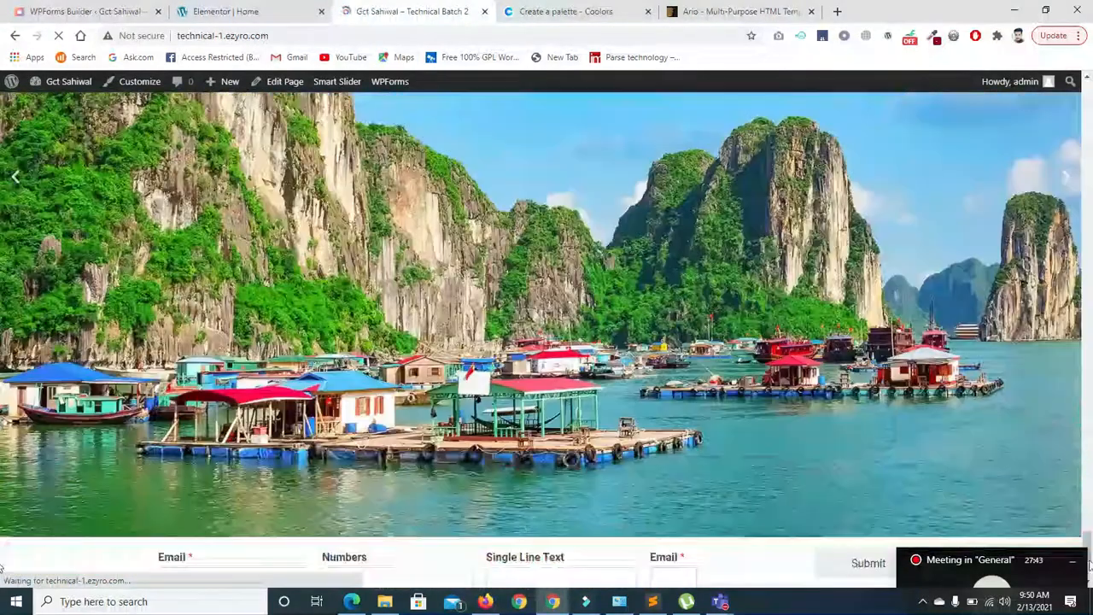
scroll(781, 409, up, 1)
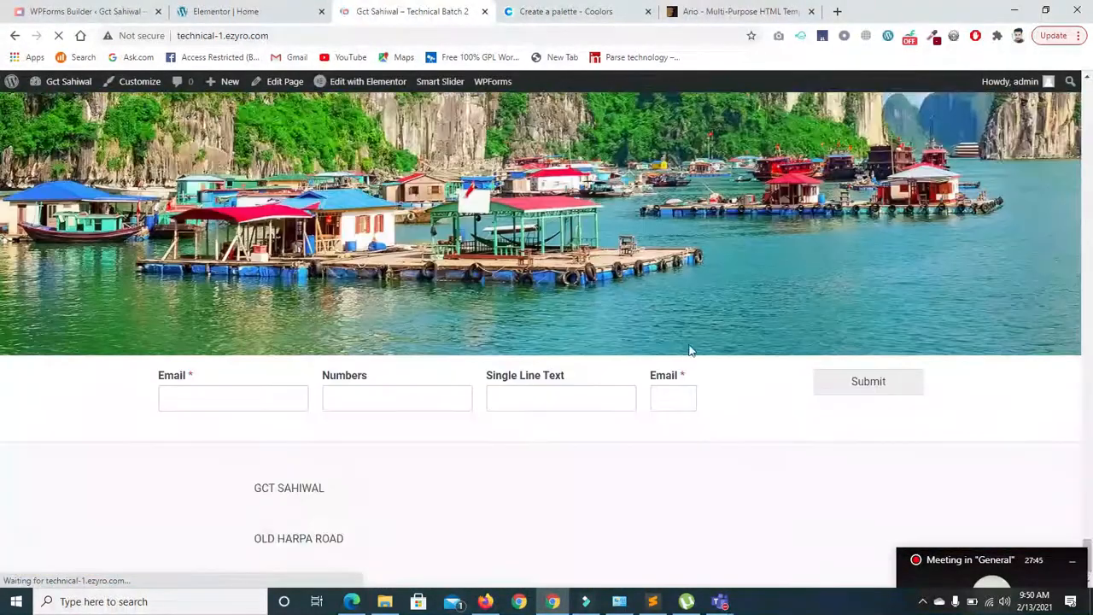
scroll(682, 393, up, 2)
mouse_move(1090, 545)
mouse_down()
mouse_move(1091, 502)
mouse_move(1091, 559)
mouse_up()
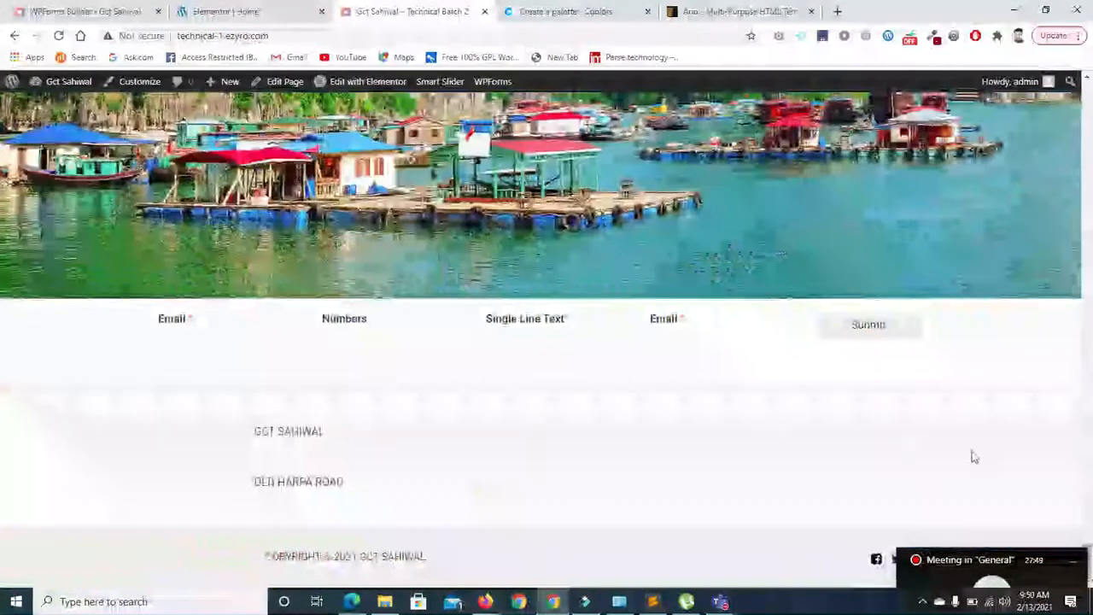
click(76, 11)
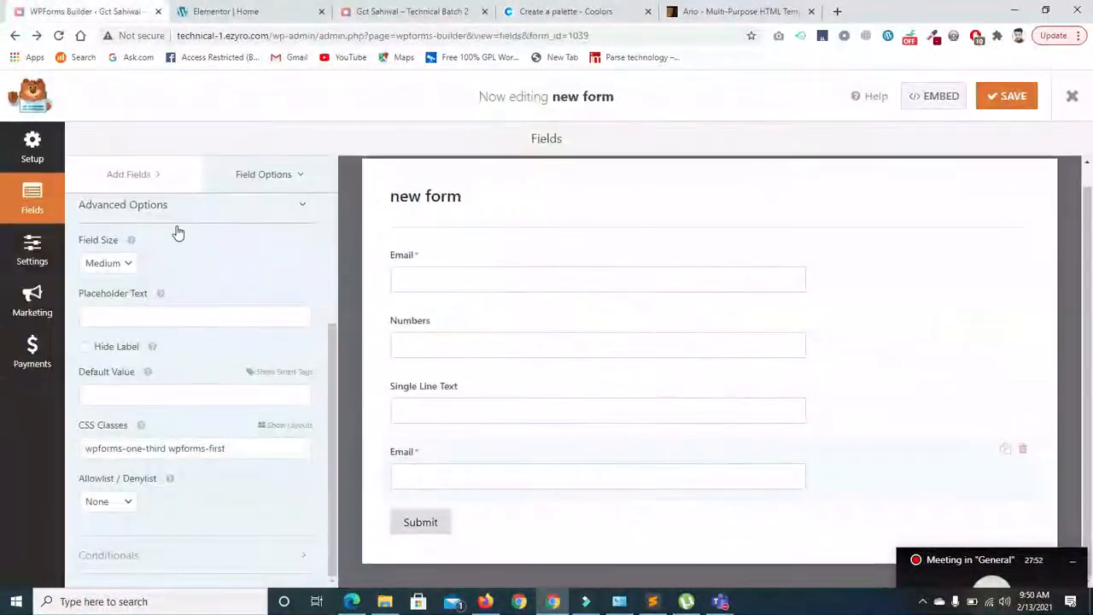
- Delete 'inline-fields' from the Form CSS Class in General settings and save the form
click(33, 246)
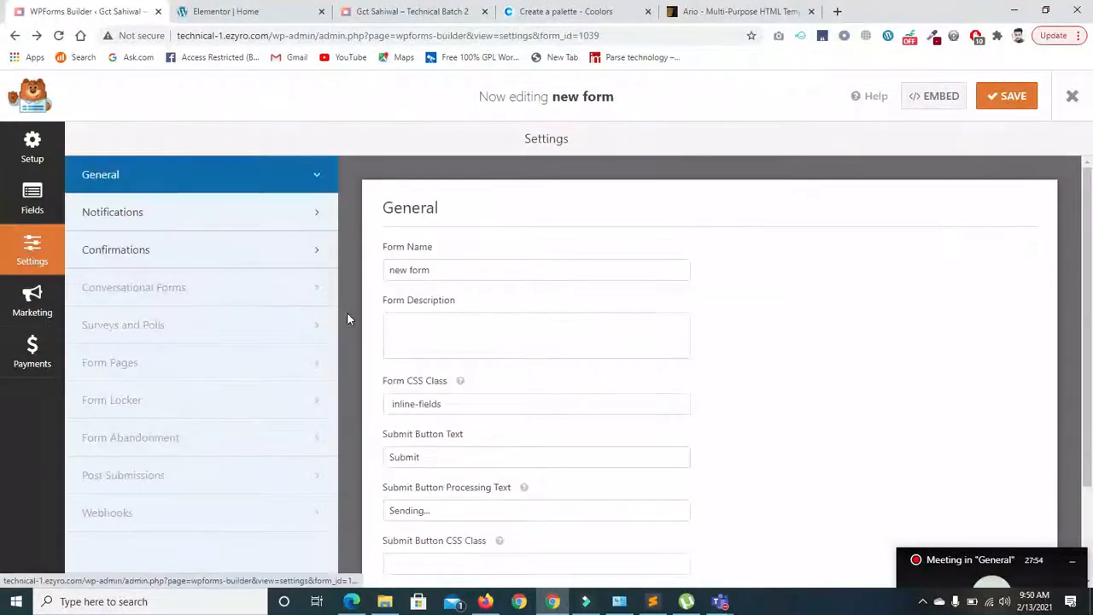
click(446, 402)
drag(446, 403, 356, 407)
key(BackSpace)
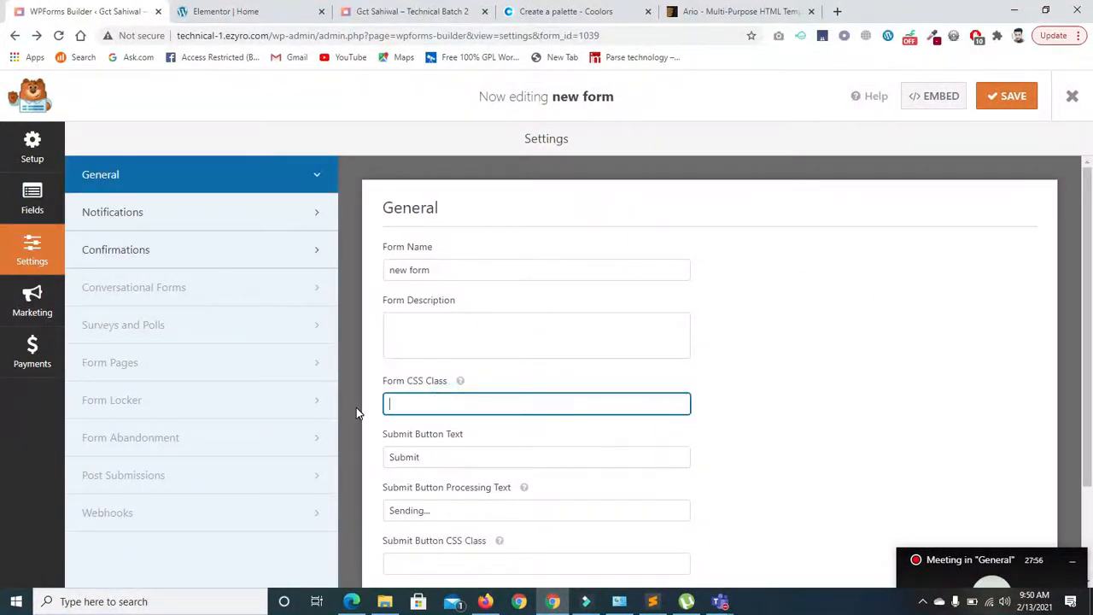
click(991, 97)
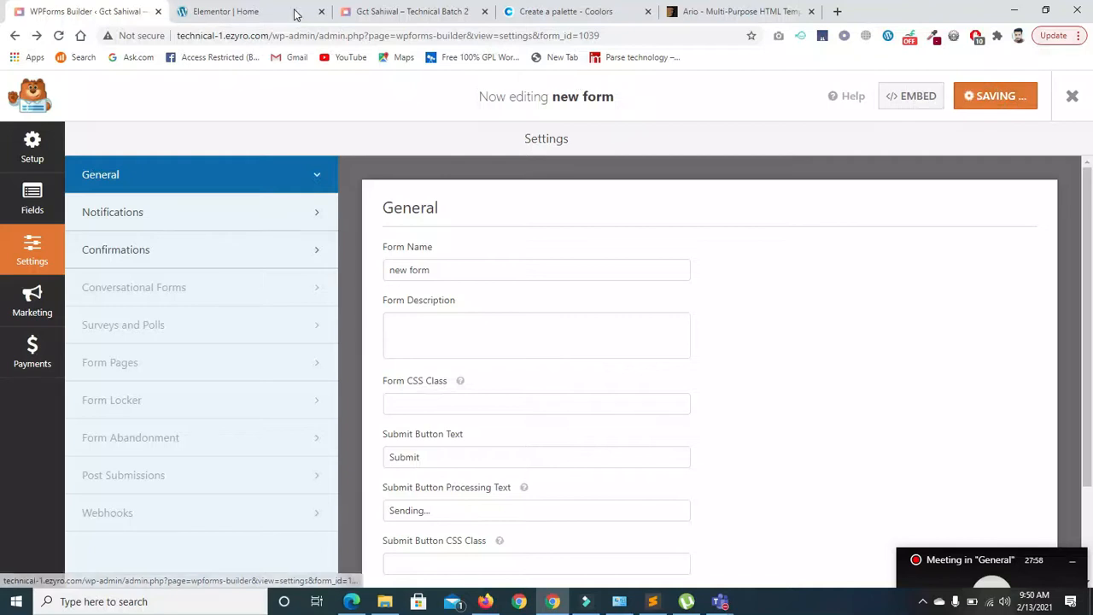
click(397, 17)
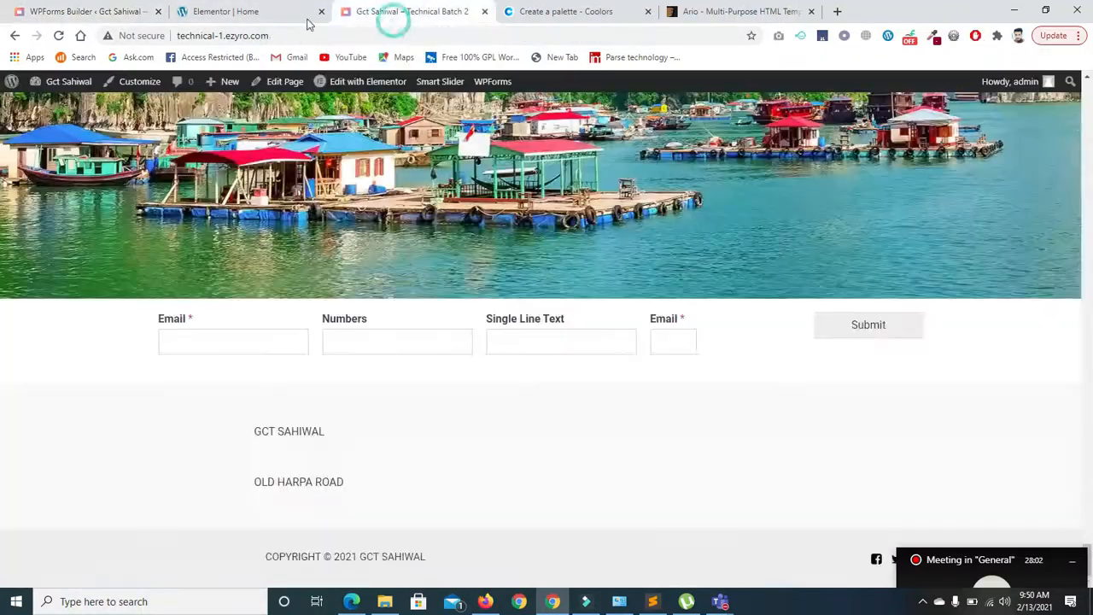
- Reload the live page and try each stacked field: Email, Numbers, Single Line Text, second Email
click(57, 36)
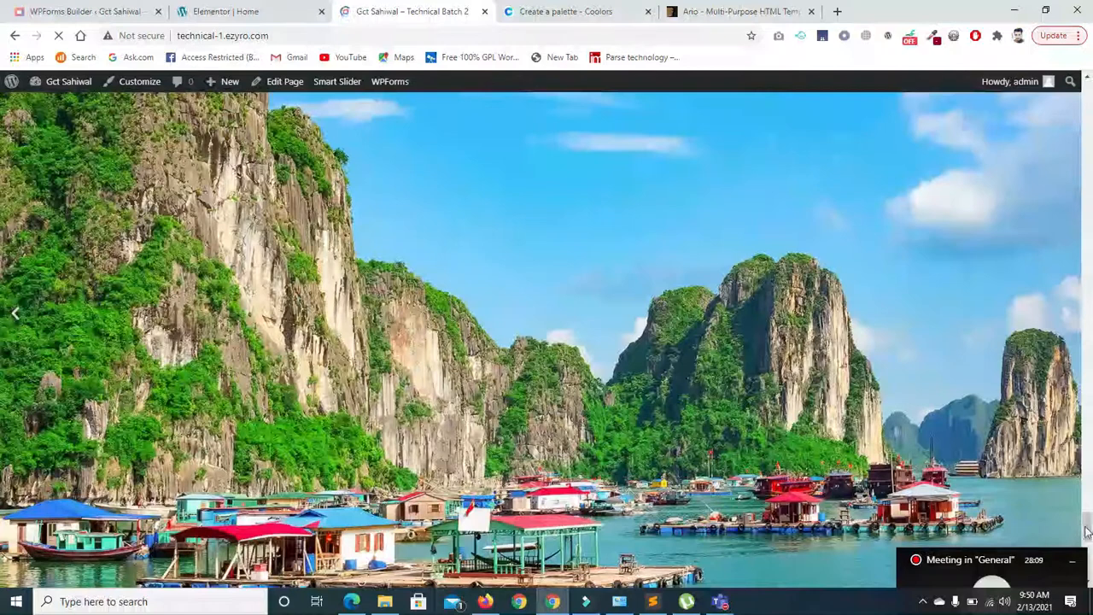
scroll(813, 446, down, 7)
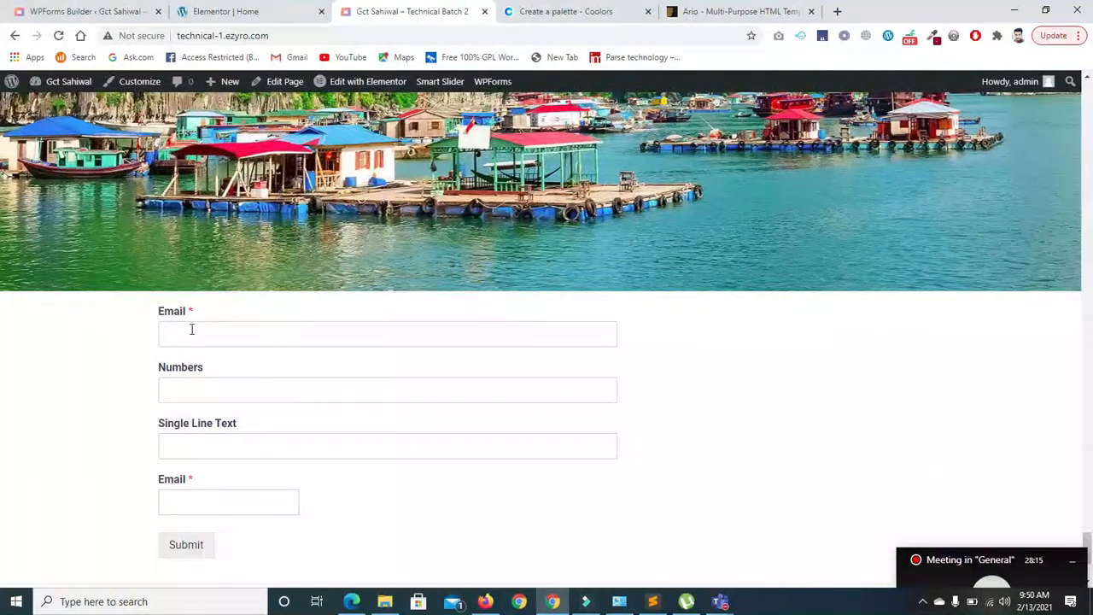
click(192, 333)
click(190, 389)
click(185, 449)
click(187, 496)
scroll(2, 546, down, 3)
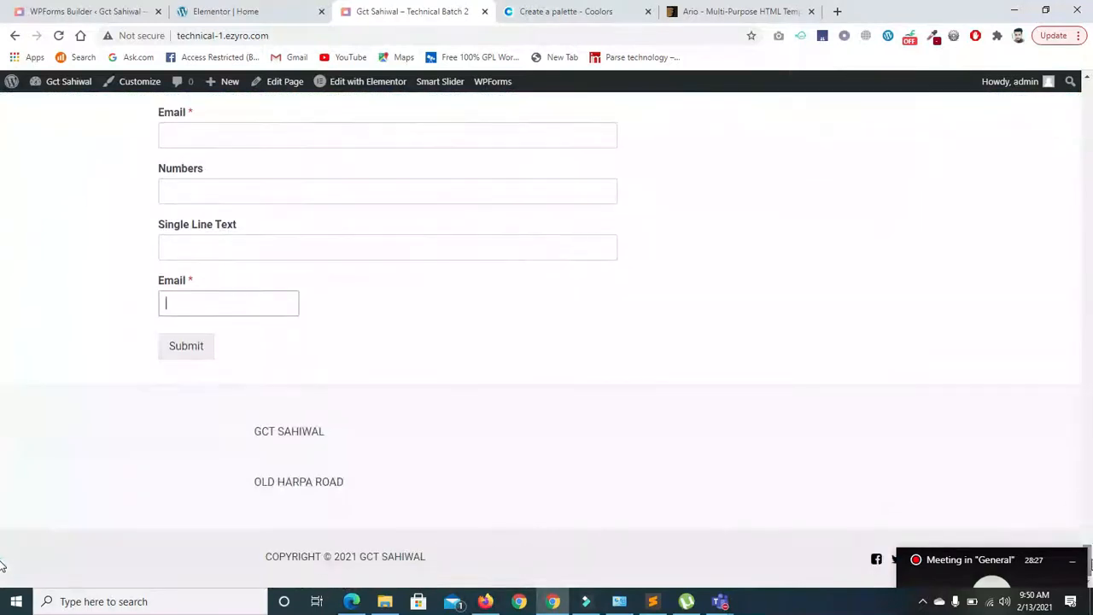
scroll(1, 551, up, 1)
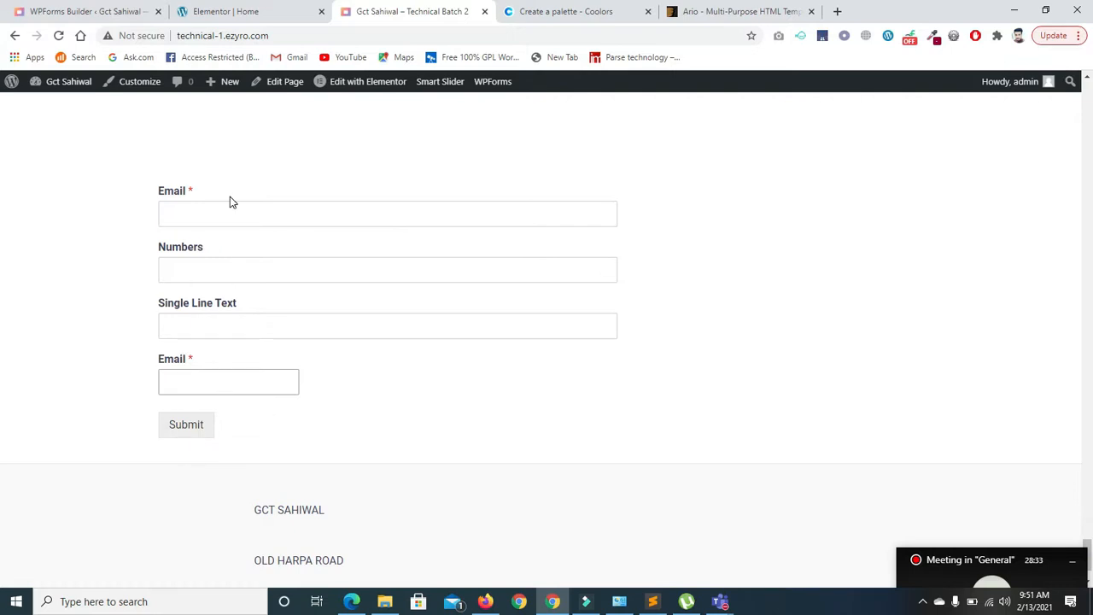
click(51, 15)
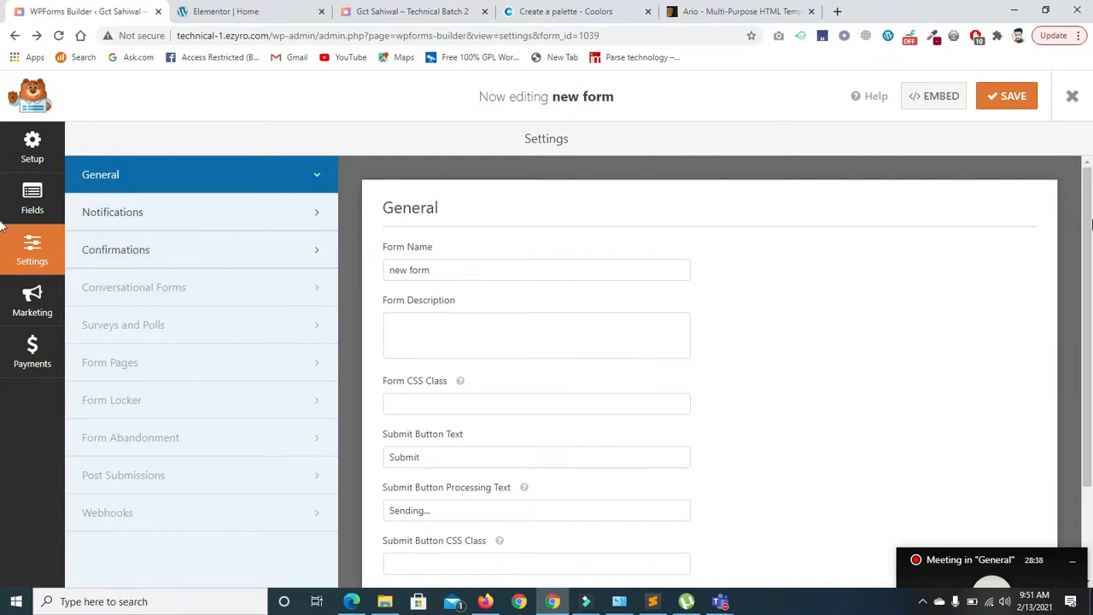
- Leave the General settings and return to the form's Fields panel
scroll(1086, 231, down, 1)
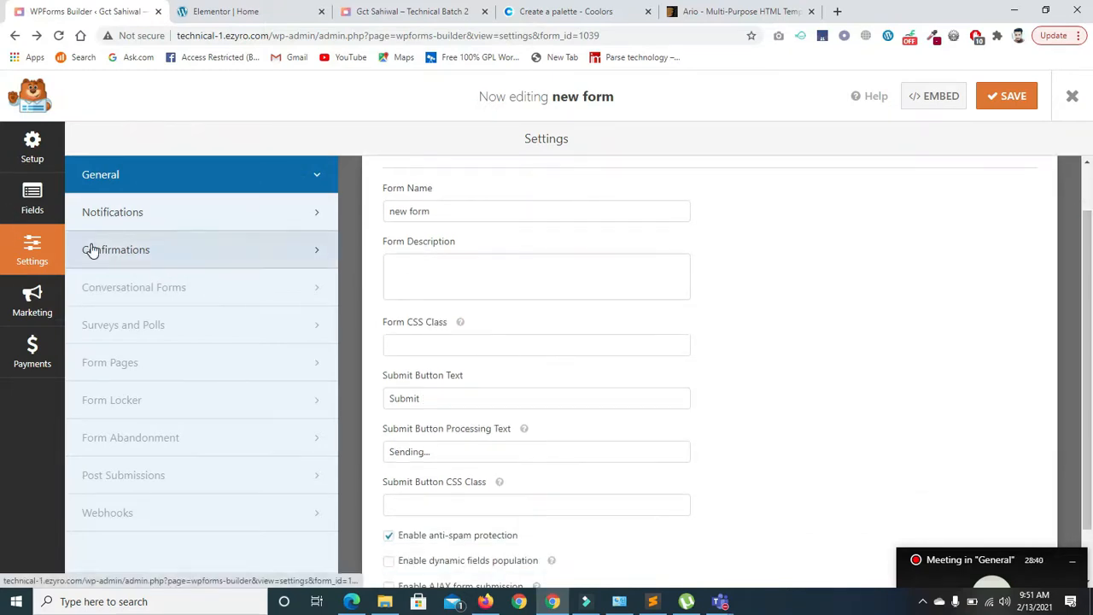
click(29, 200)
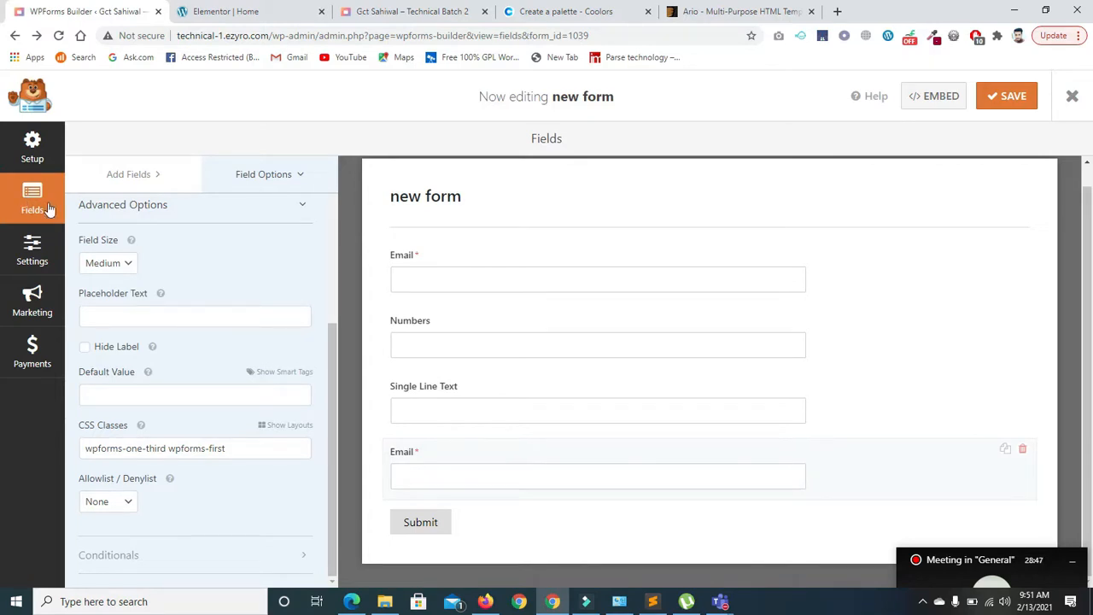
mouse_move(334, 355)
mouse_down()
mouse_move(333, 307)
mouse_move(333, 369)
mouse_up()
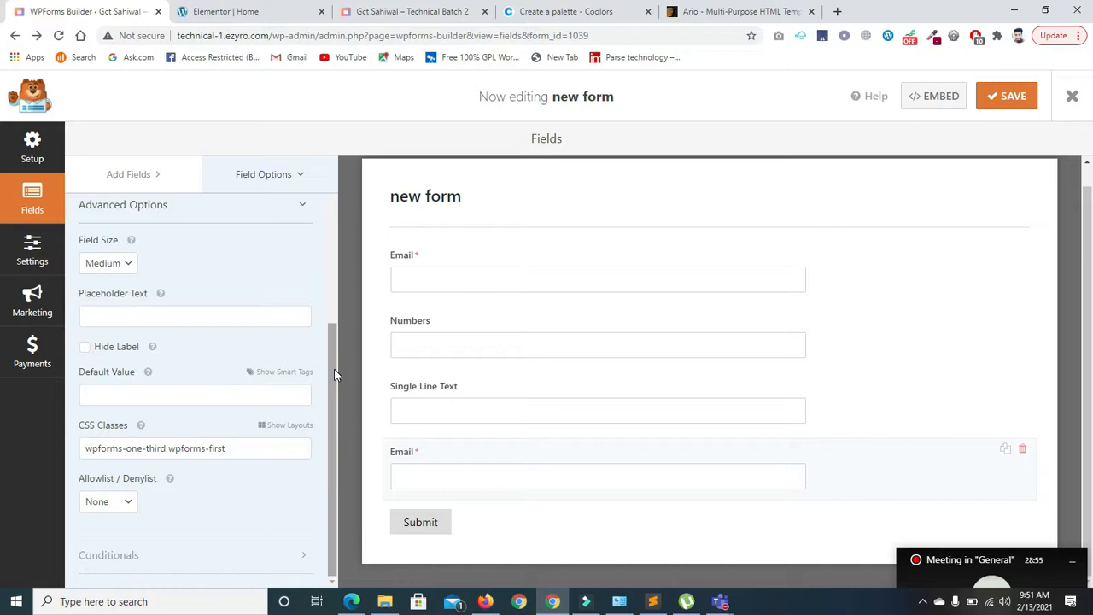
- Open a new browser tab and load google.com
click(836, 11)
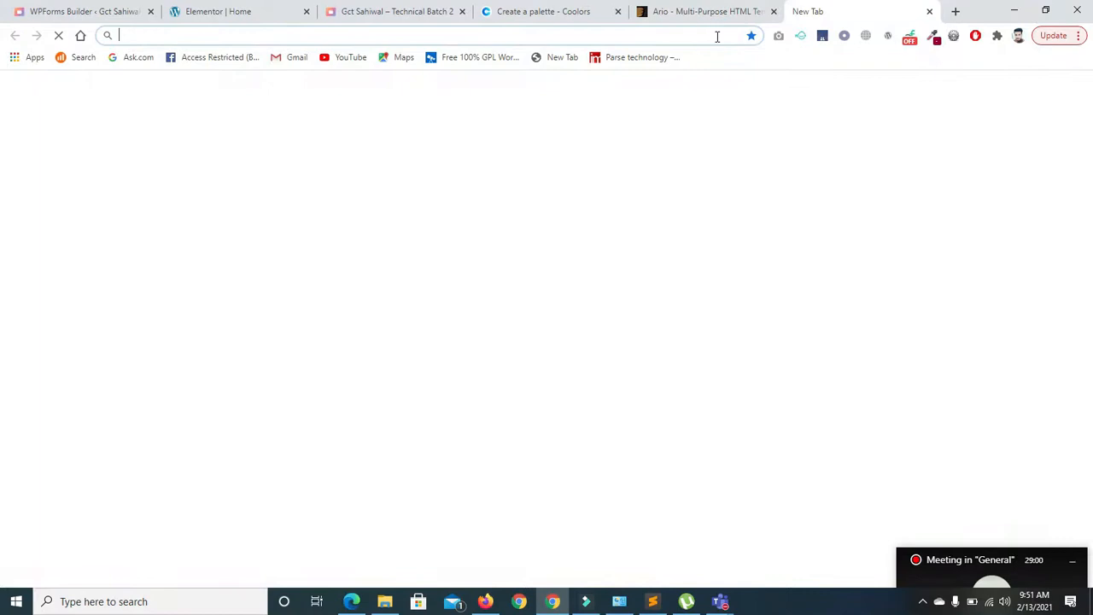
text(google.com)
key(Return)
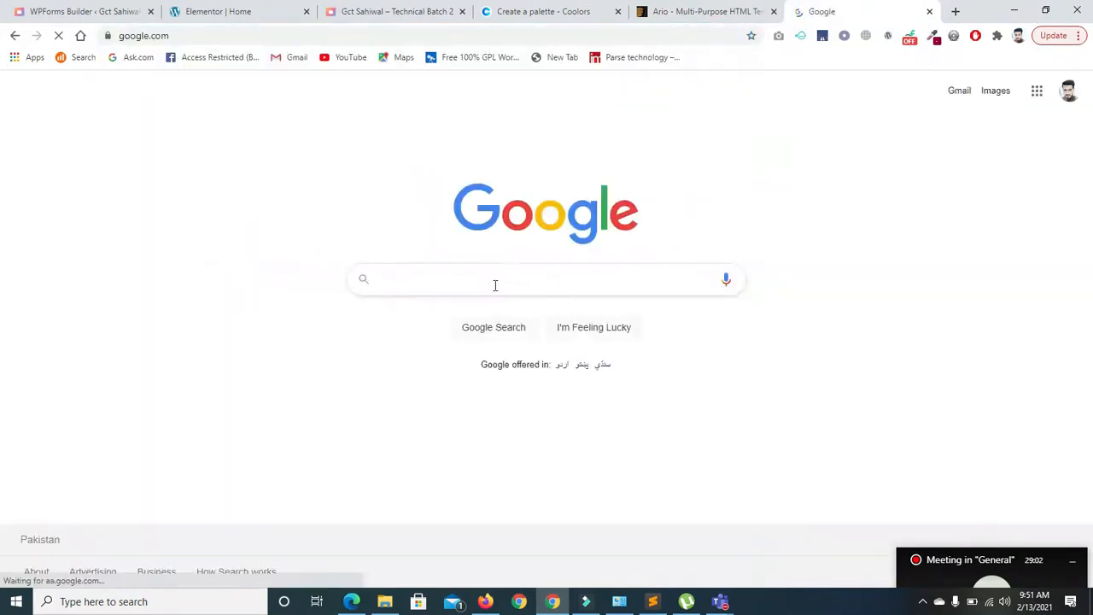
- Search Google for 'wp form documentation'
click(495, 285)
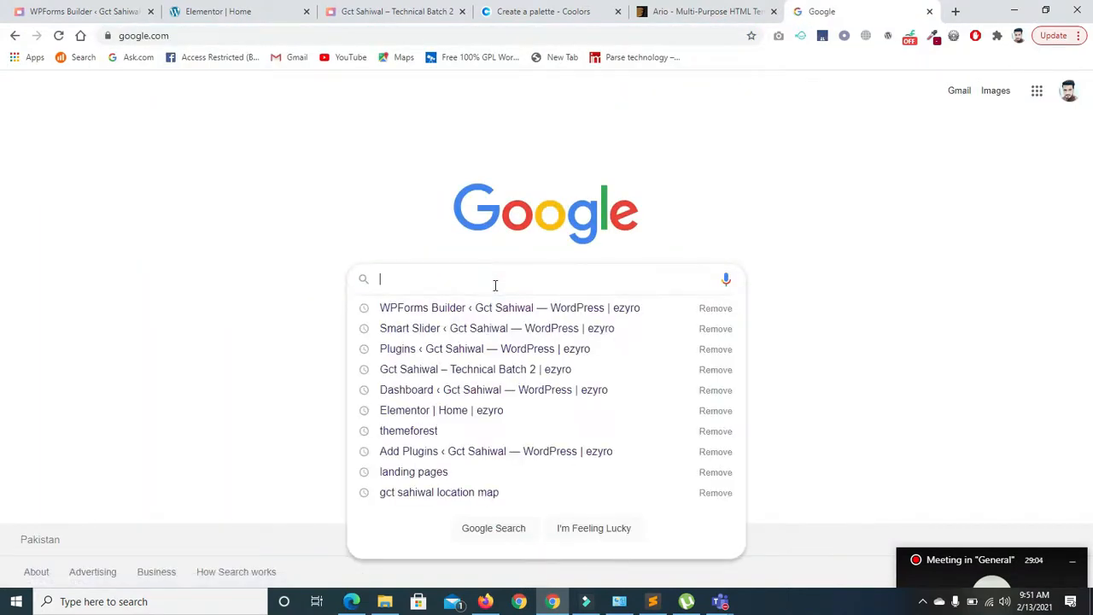
text(wp from)
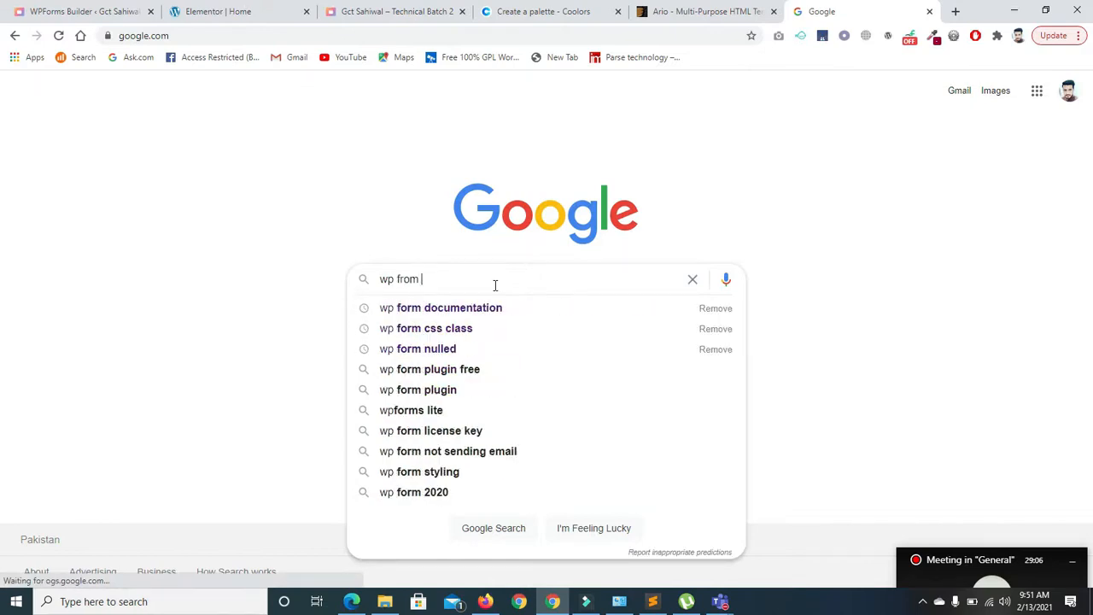
key(BackSpace)
key(BackSpace)
key(BackSpace)
key(BackSpace)
text(orm )
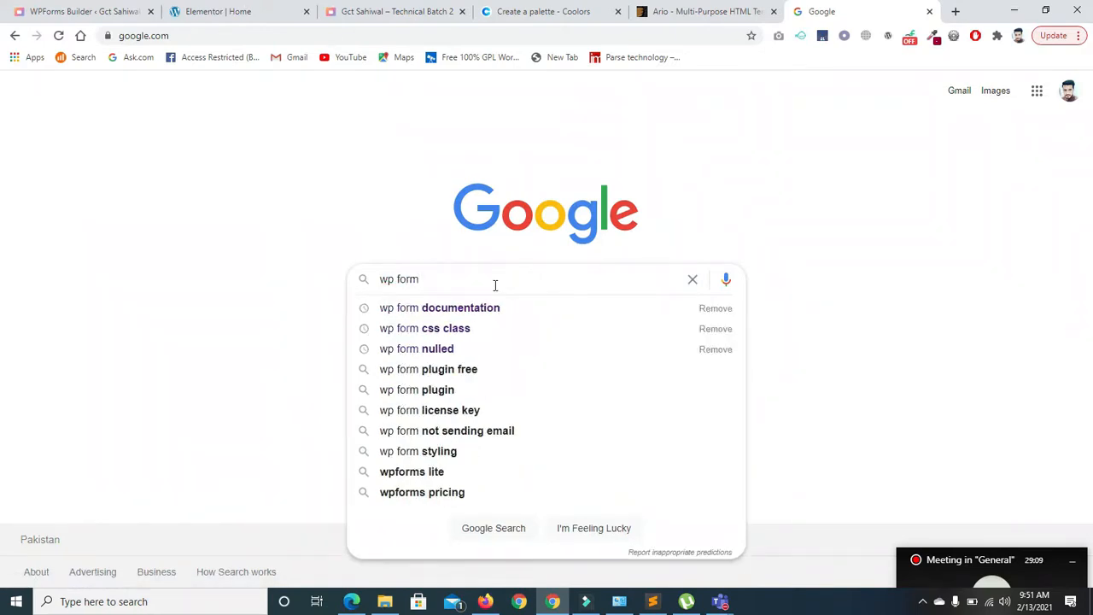
text(docu)
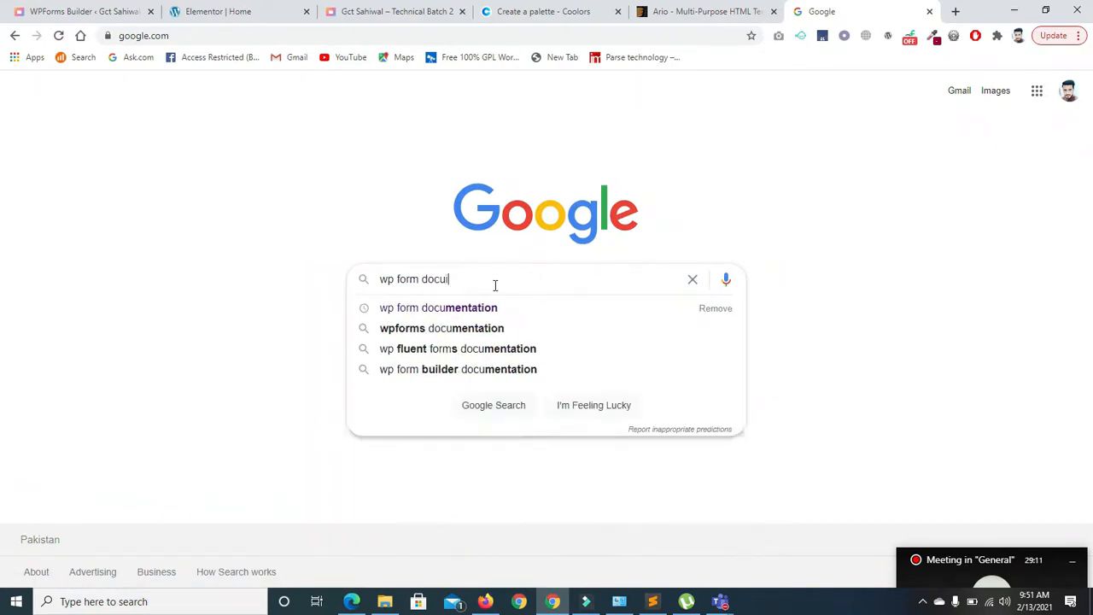
text(me)
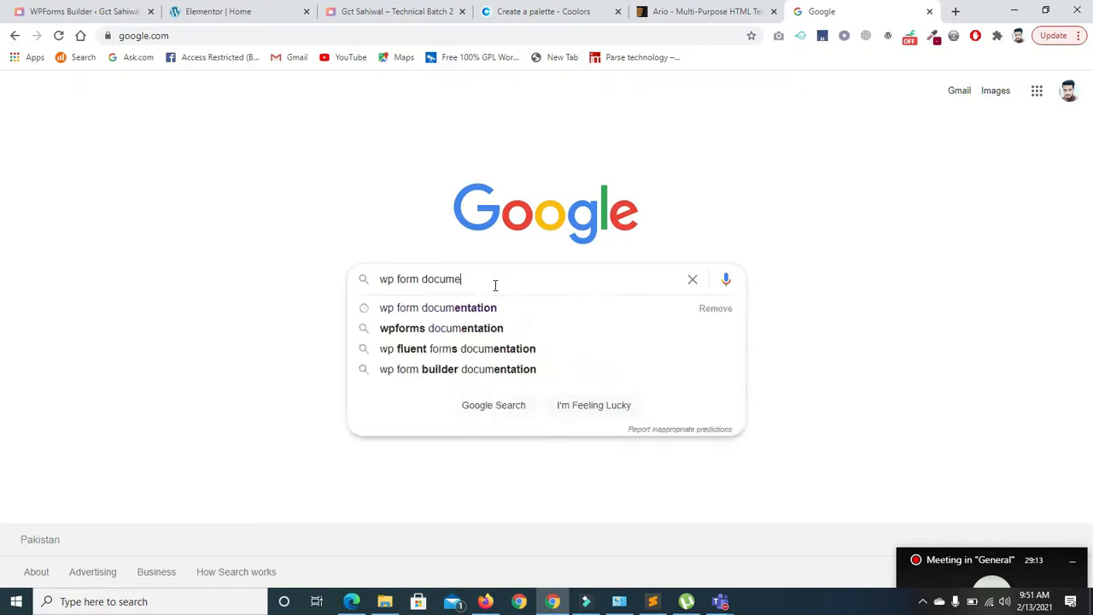
text(ntation)
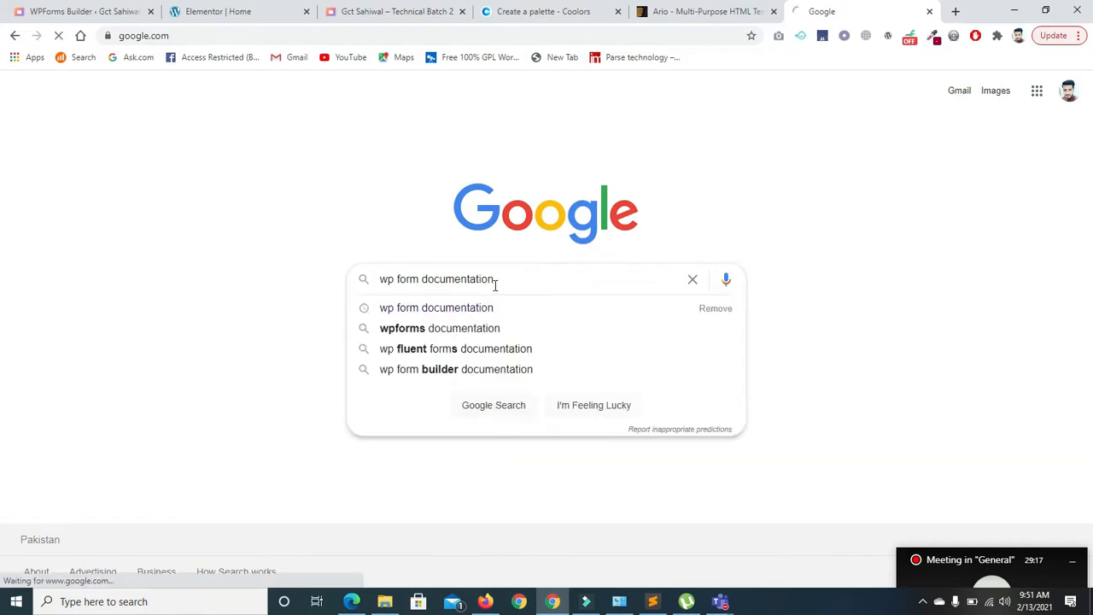
key(Return)
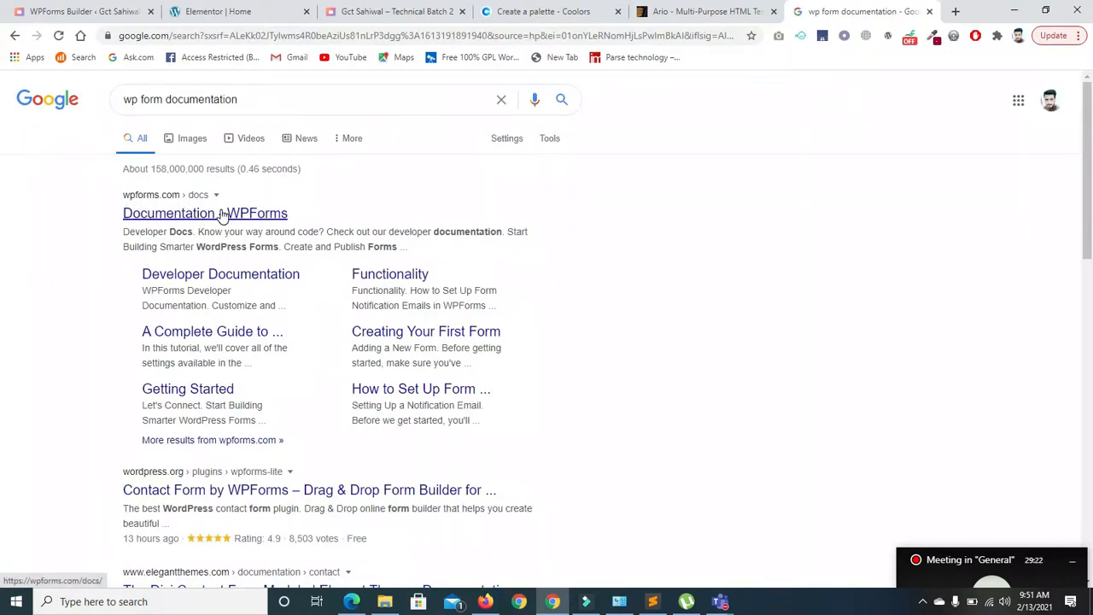
- Open the WPForms Documentation result and its Styling article category
click(258, 220)
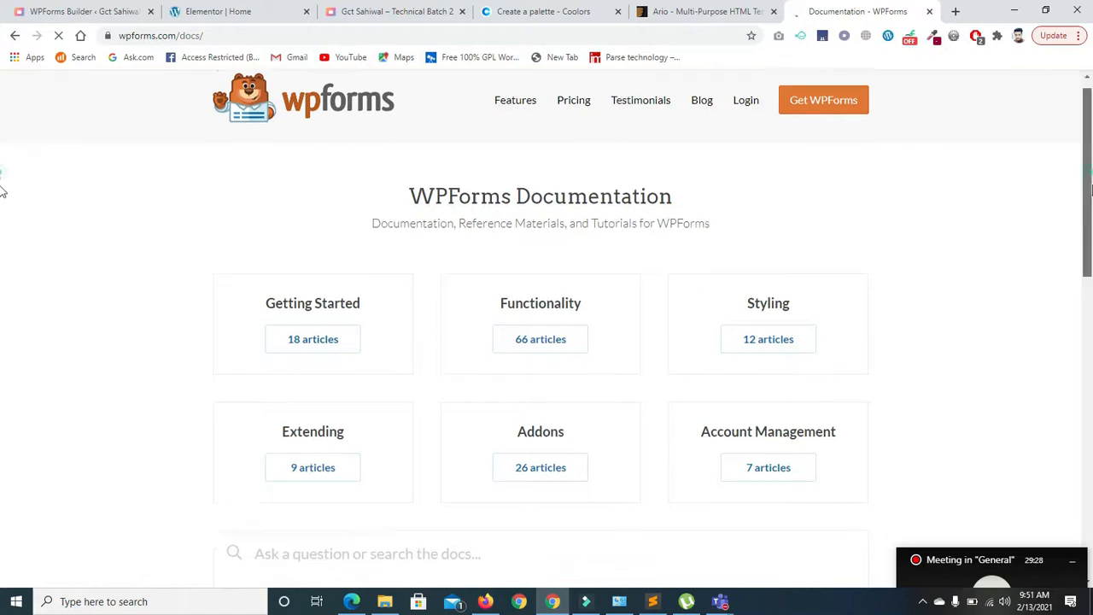
scroll(1, 175, down, 1)
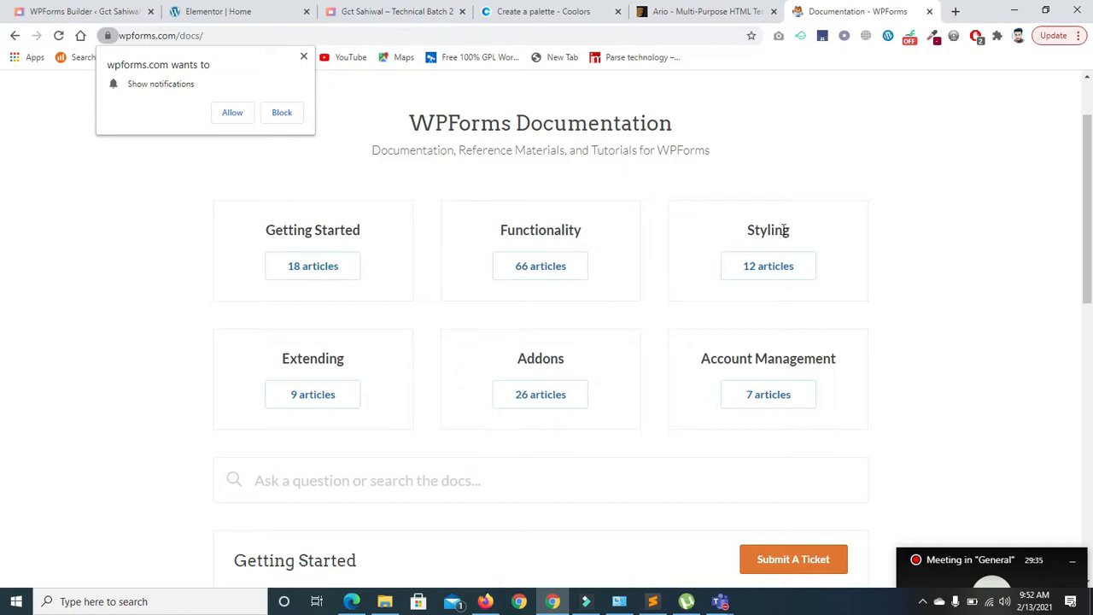
click(753, 268)
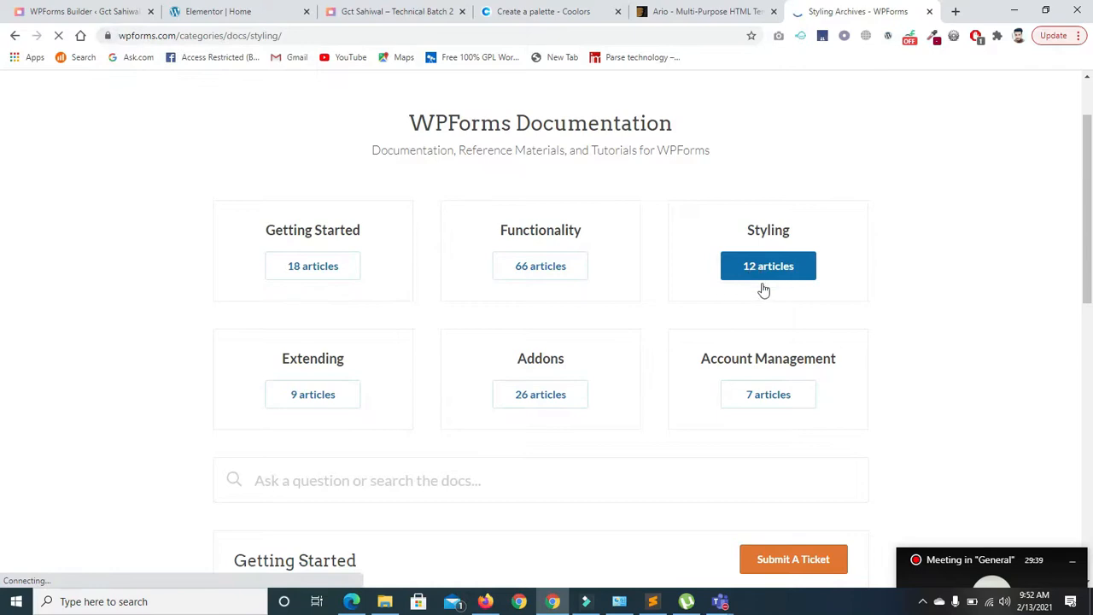
scroll(608, 229, down, 3)
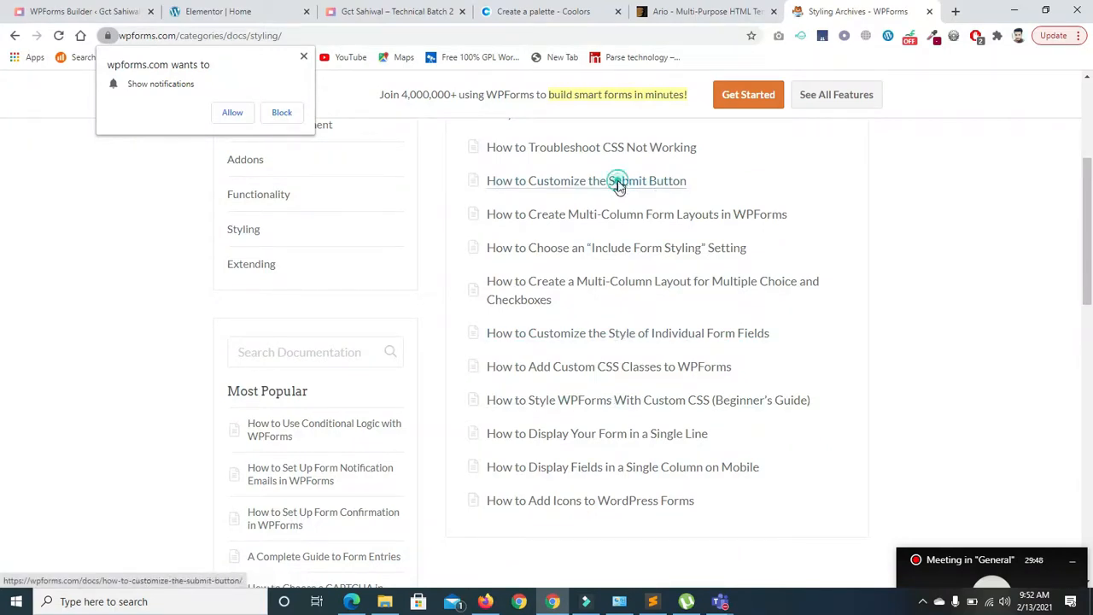
- Read the guide on customizing the submit button, then return to the Styling list
click(618, 185)
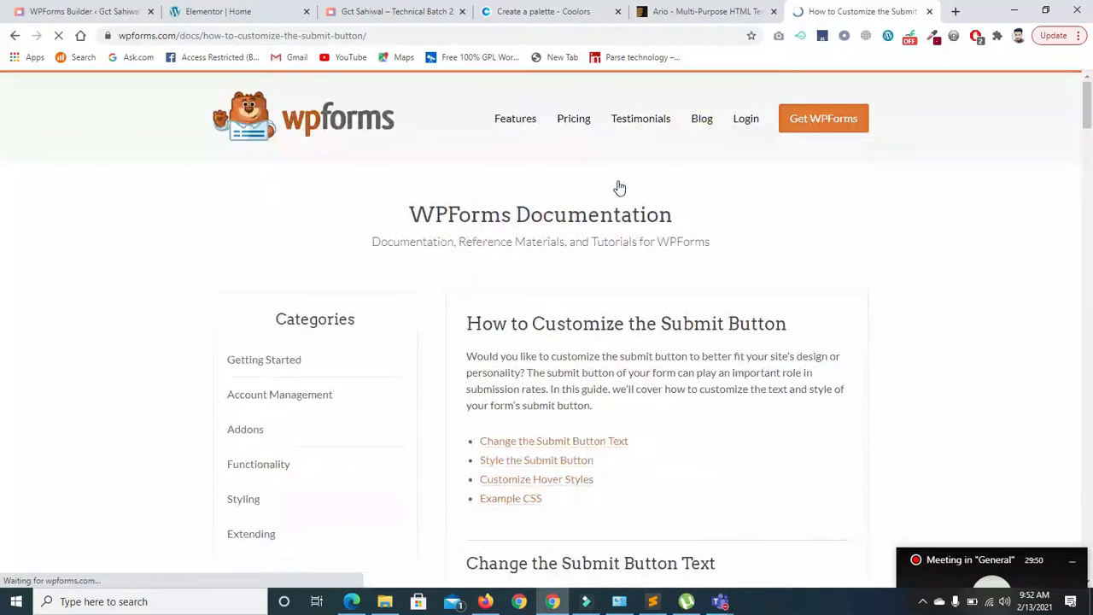
scroll(2, 137, down, 5)
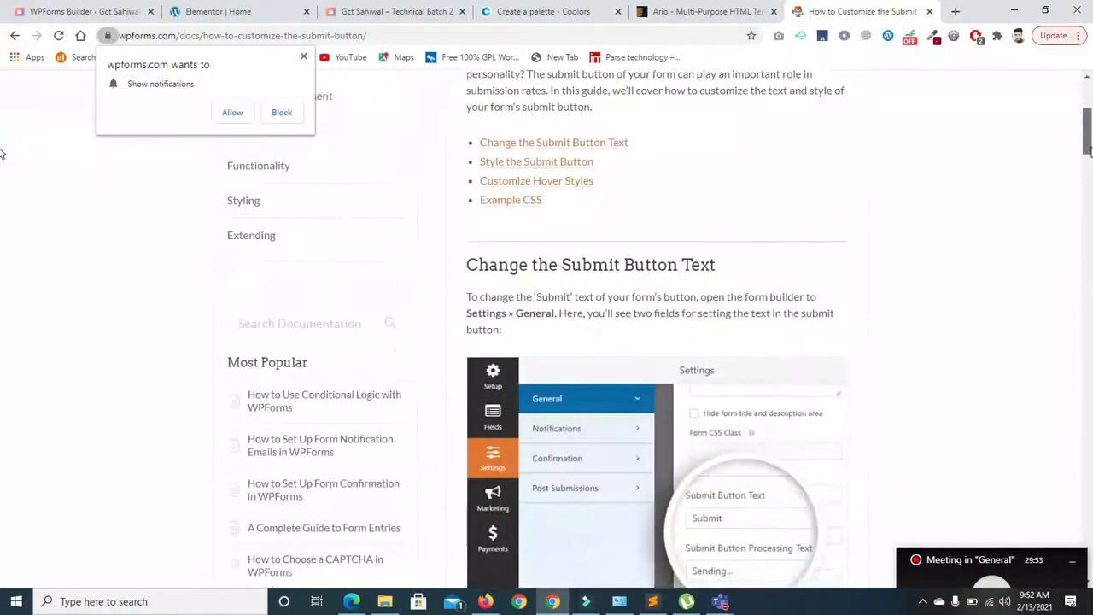
scroll(2, 171, down, 5)
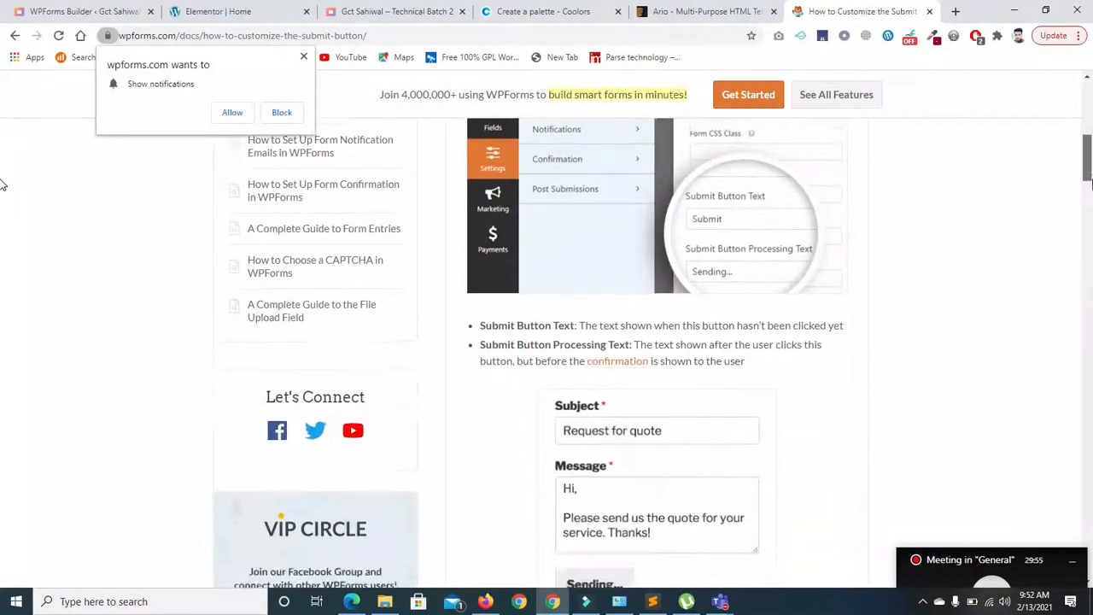
scroll(2, 194, down, 6)
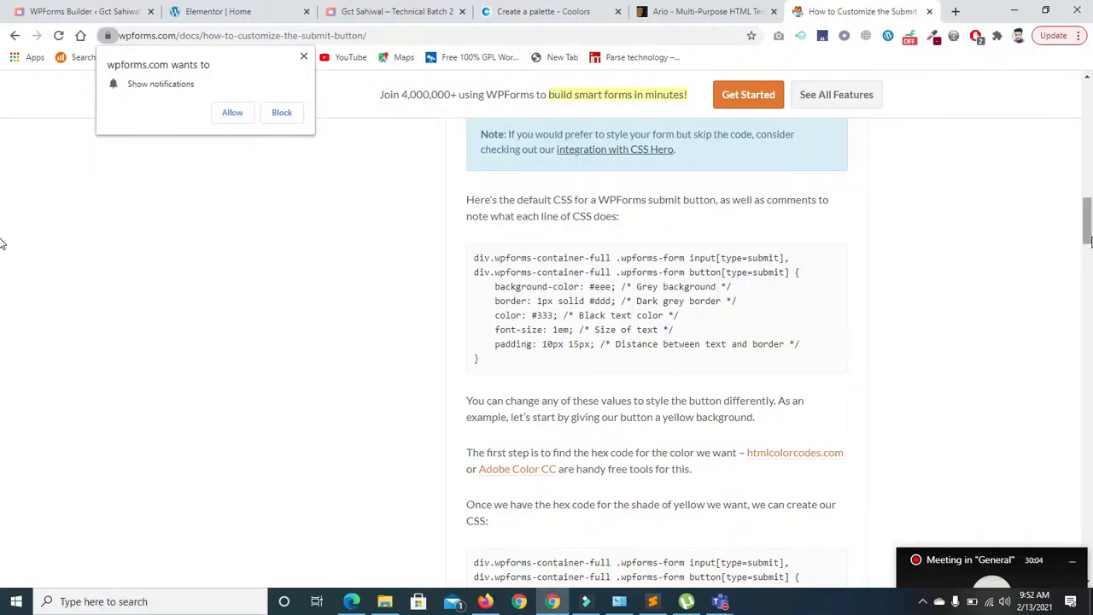
scroll(2, 239, down, 5)
scroll(3, 288, down, 8)
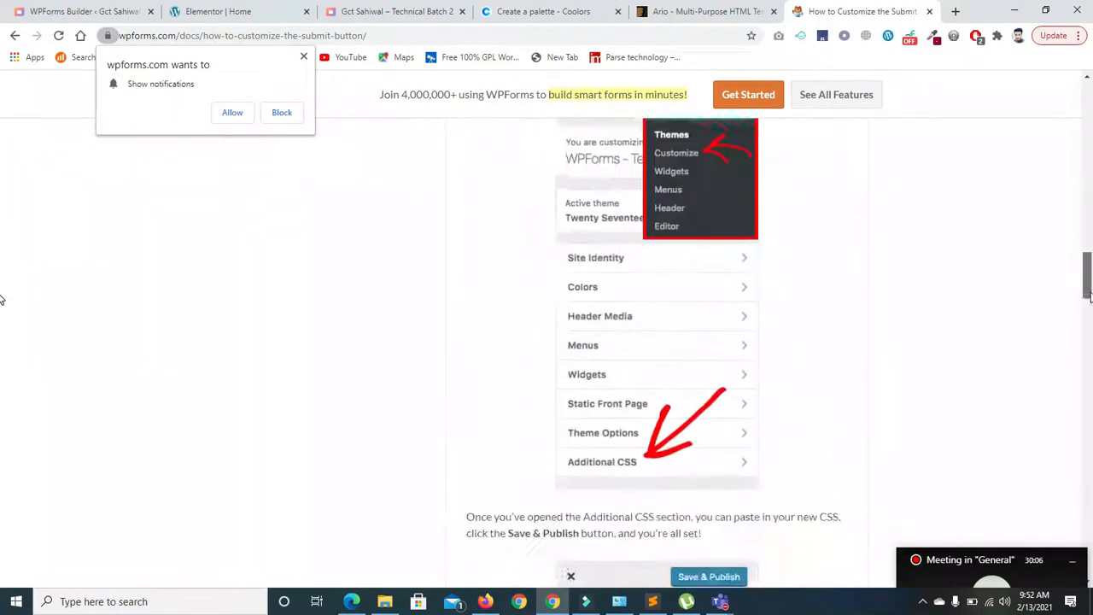
scroll(1, 345, down, 1)
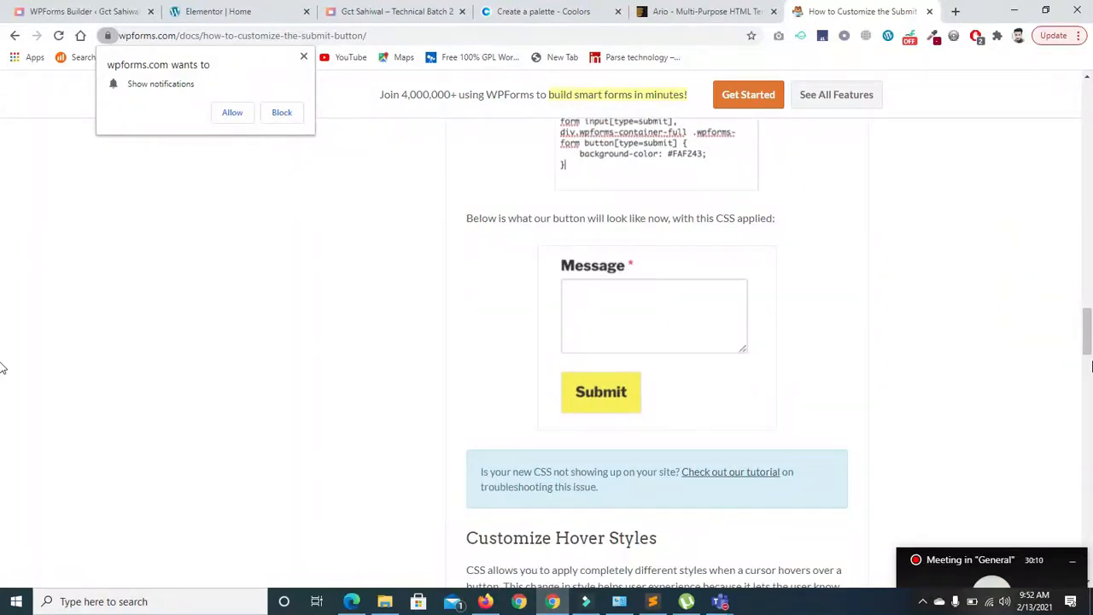
drag(1089, 337, 111, 52)
click(15, 38)
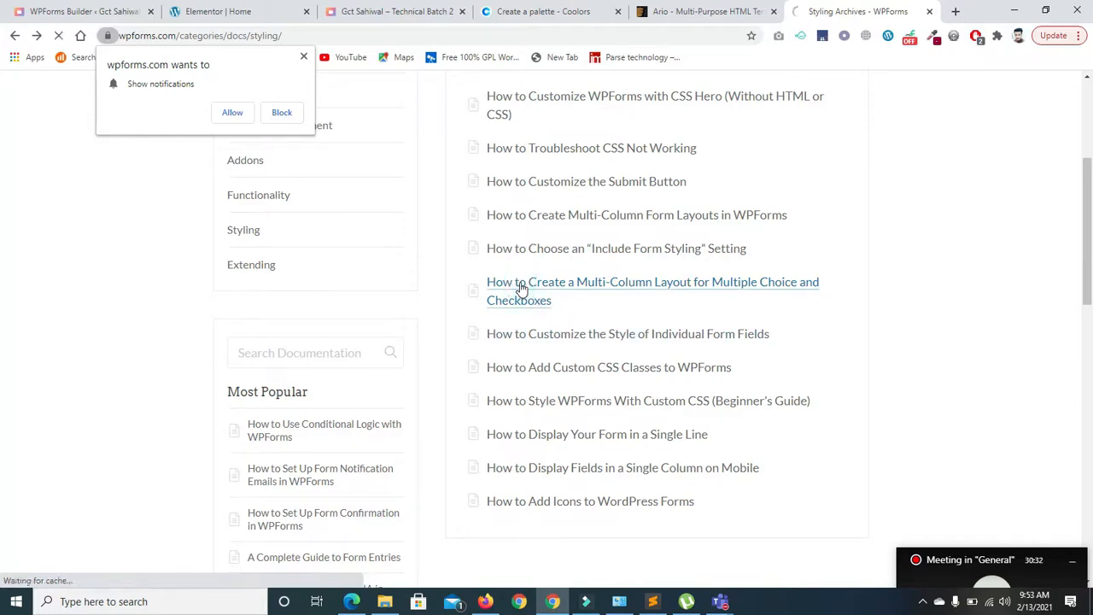
- Read the multi-column layout guide for choices, then return to the Styling list
click(519, 290)
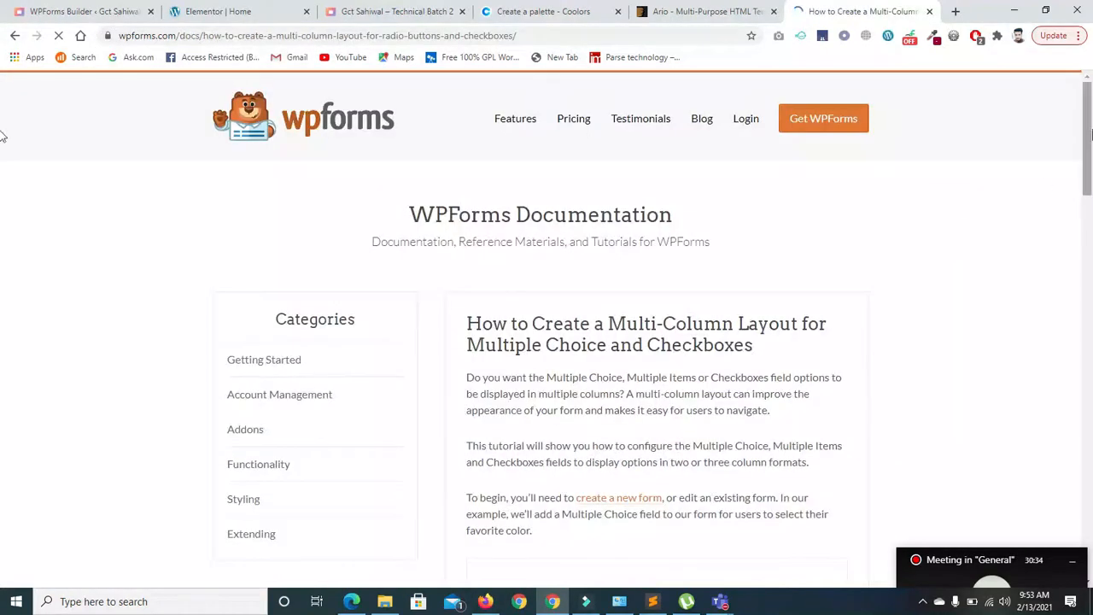
drag(1087, 120, 1089, 176)
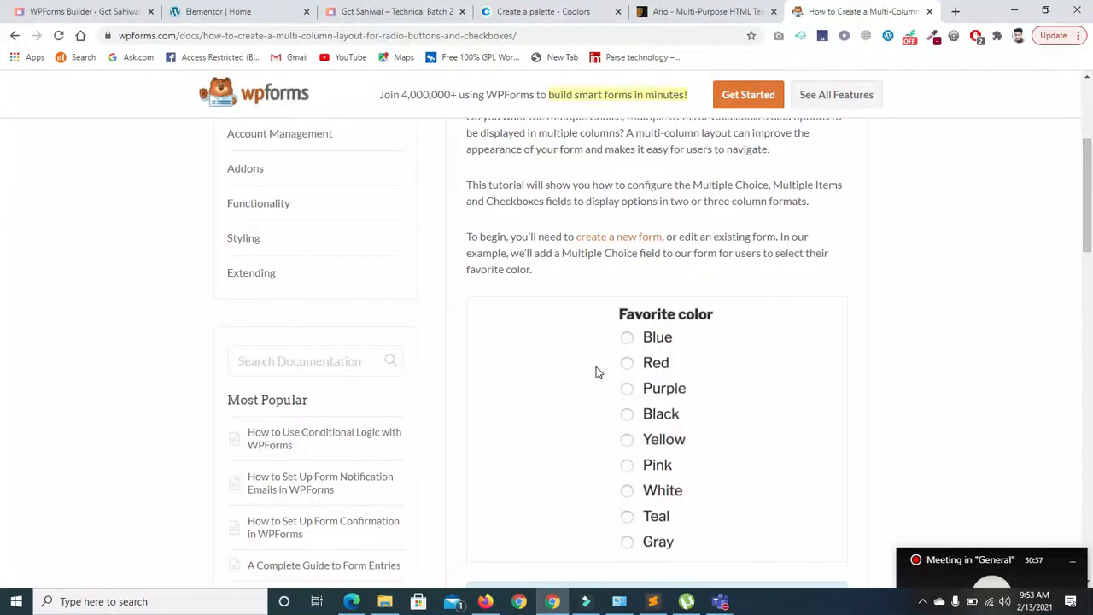
scroll(4, 171, down, 6)
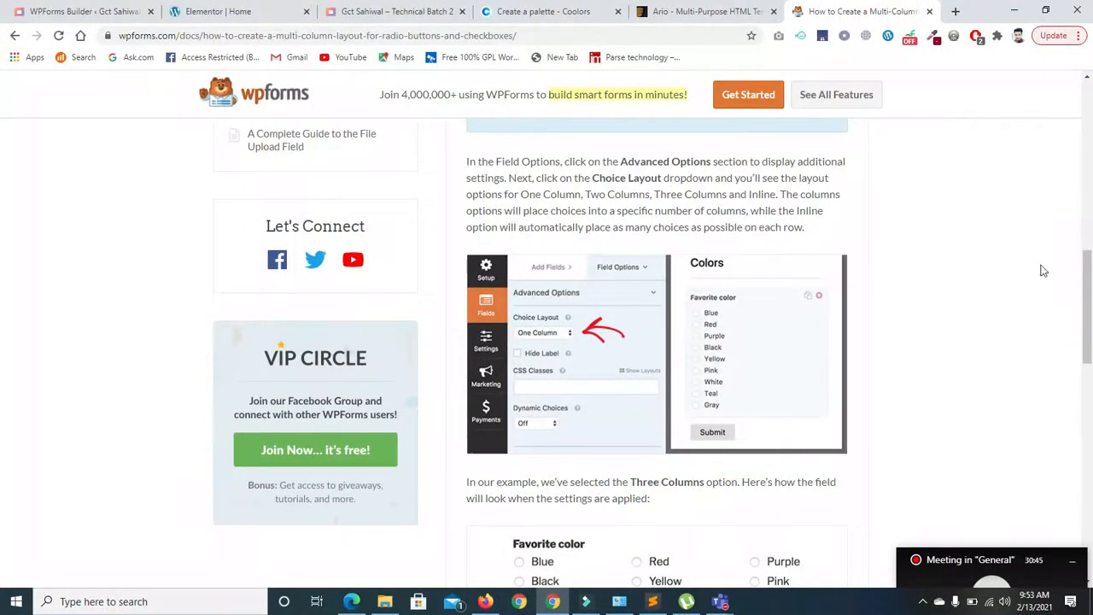
scroll(4, 268, down, 3)
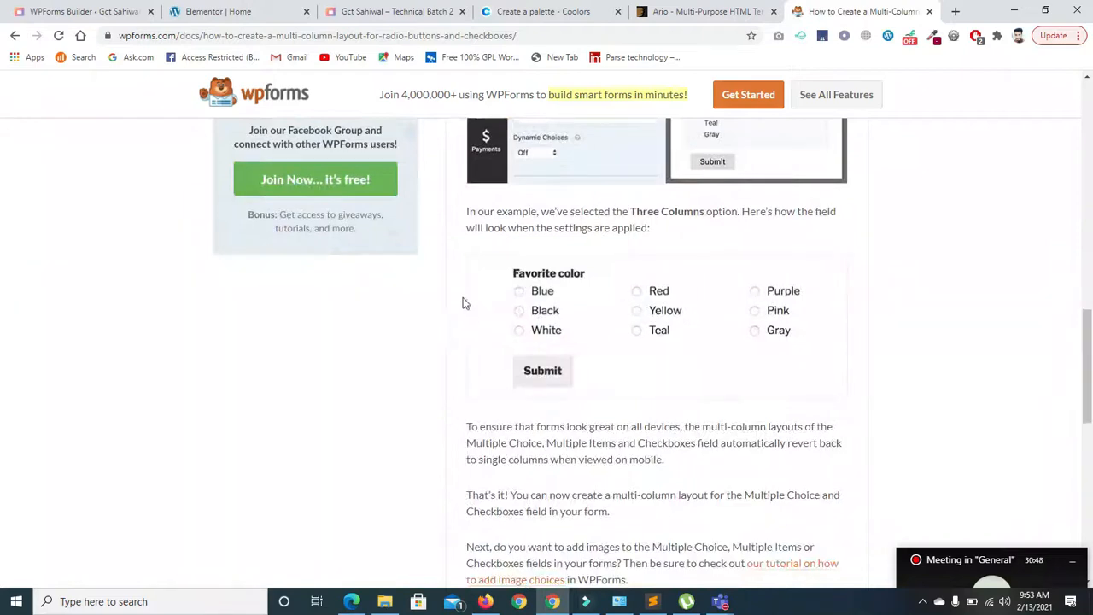
scroll(2, 290, up, 6)
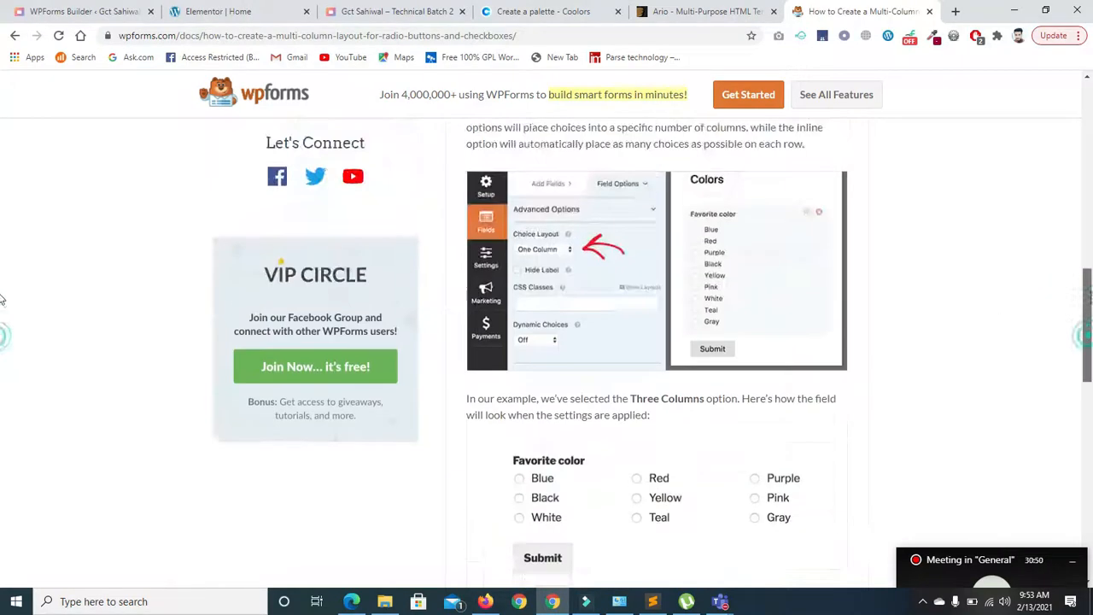
scroll(3, 282, down, 3)
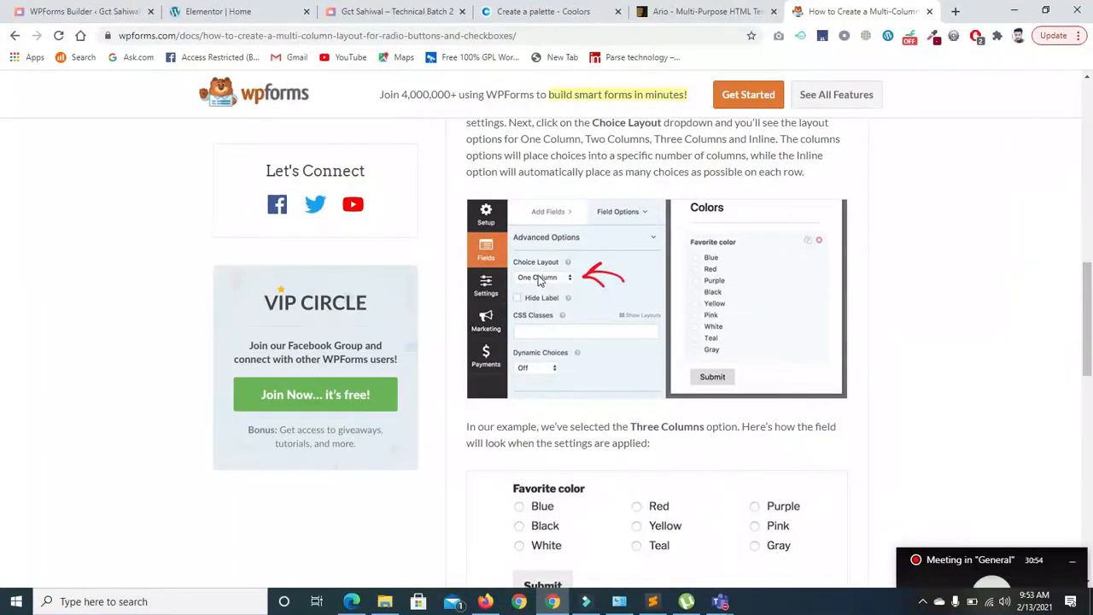
scroll(1089, 358, down, 2)
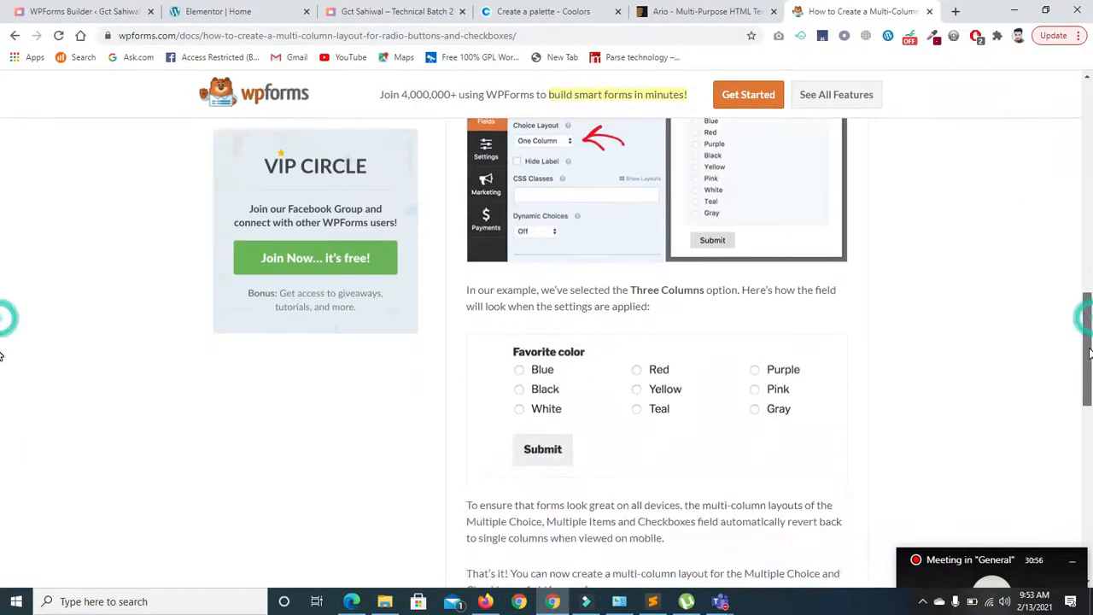
drag(1088, 358, 1088, 346)
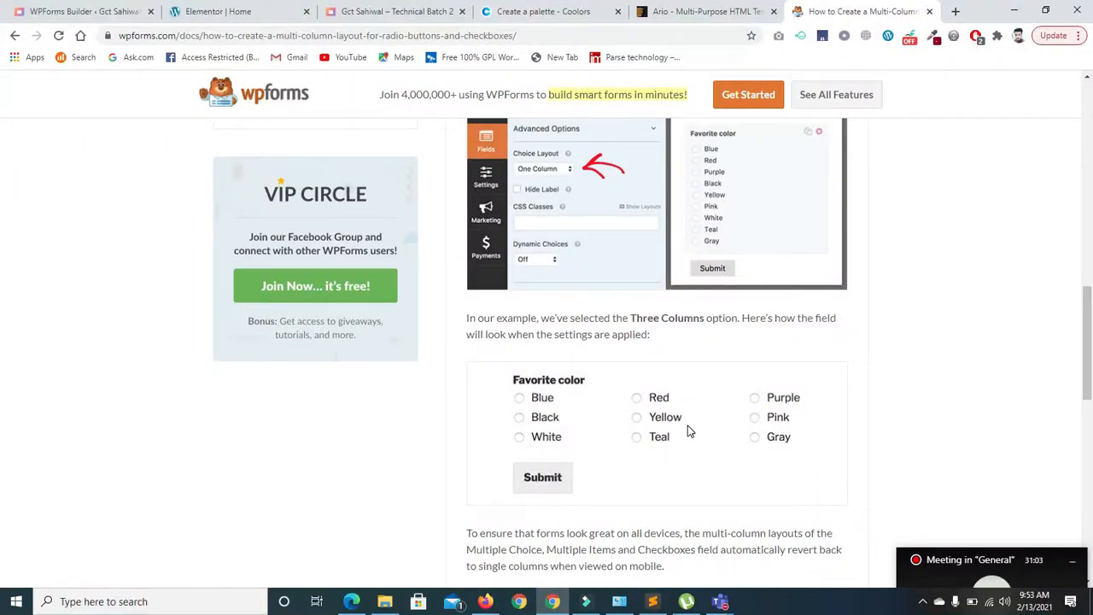
drag(1086, 324, 1087, 124)
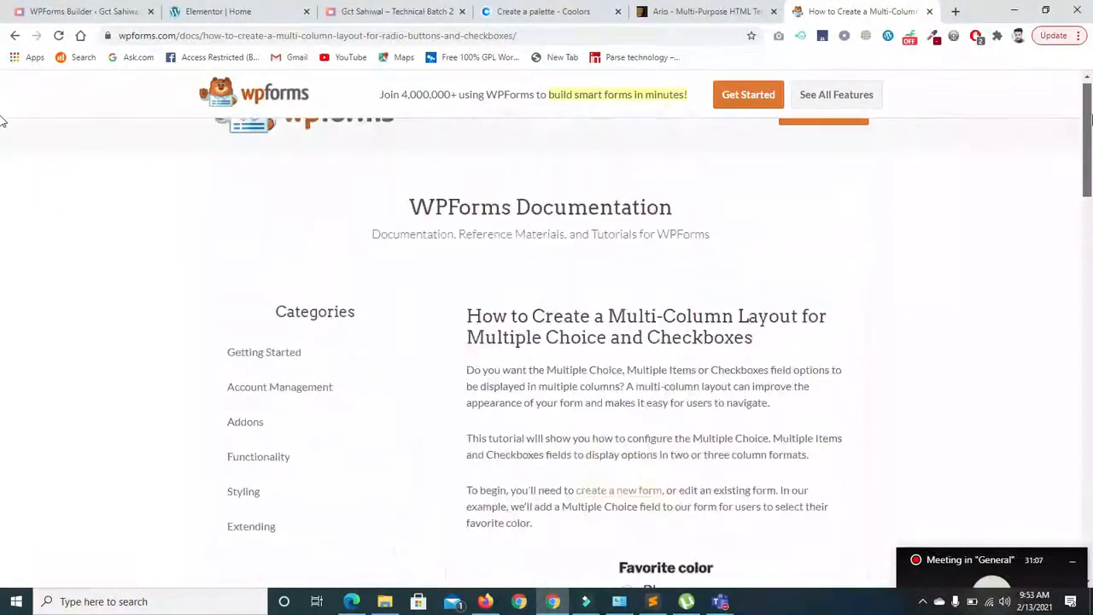
click(14, 35)
drag(1086, 205, 1016, 248)
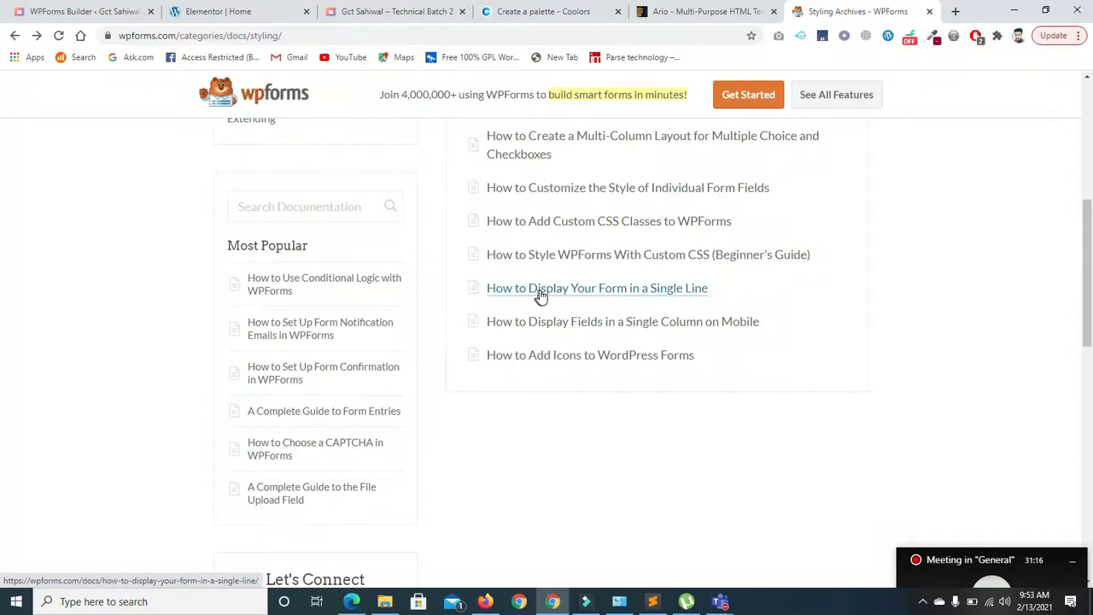
- Read the guide on displaying a form in a single line, then return to the Styling list
click(562, 294)
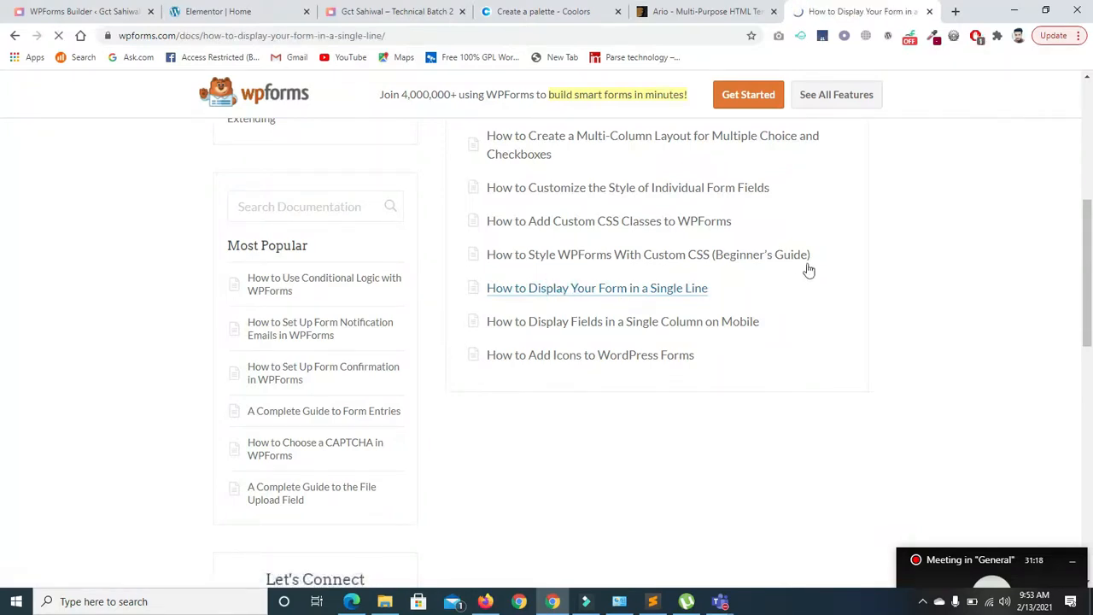
scroll(824, 291, down, 4)
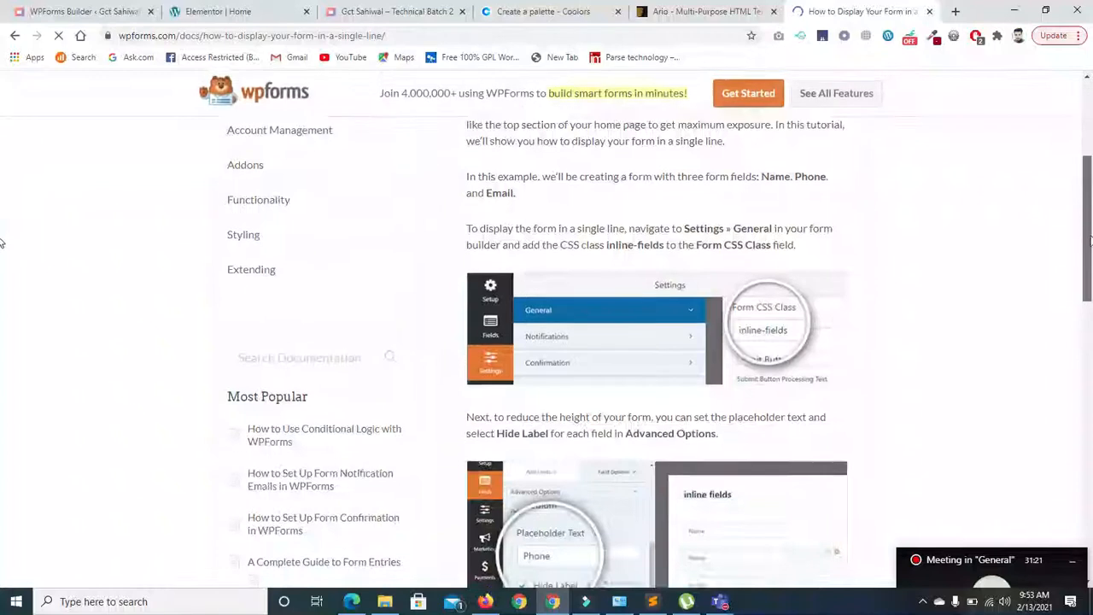
scroll(1069, 264, down, 4)
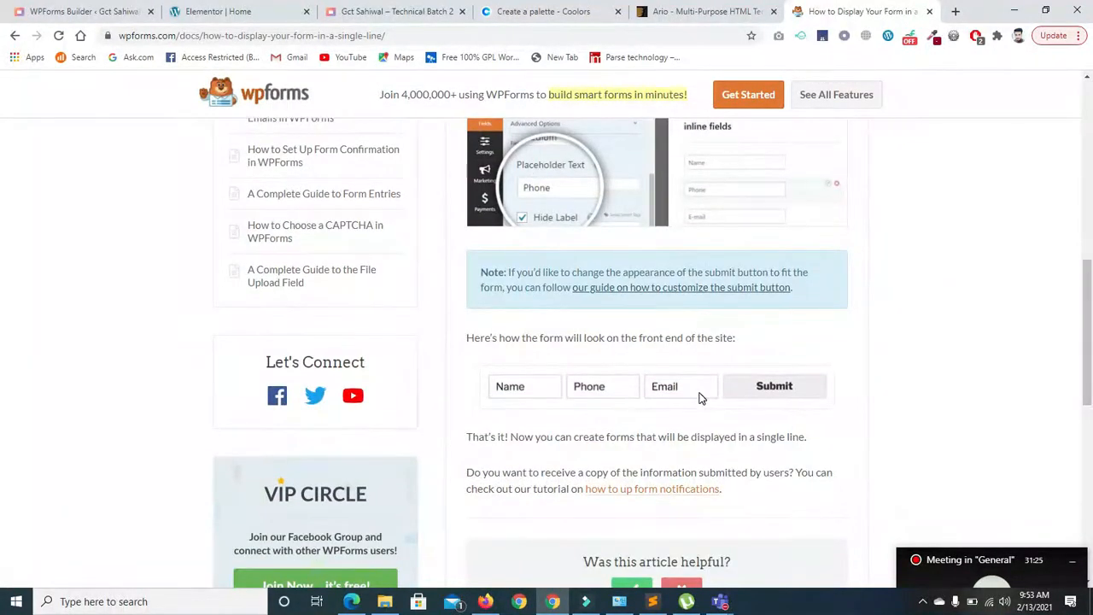
scroll(3, 318, down, 4)
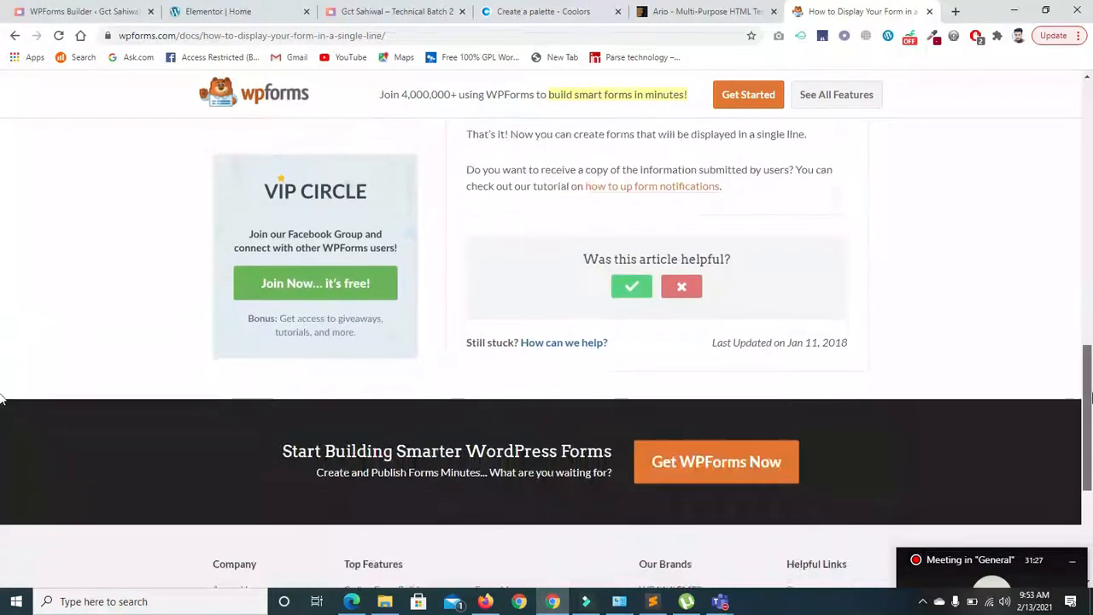
scroll(2, 242, up, 8)
click(14, 36)
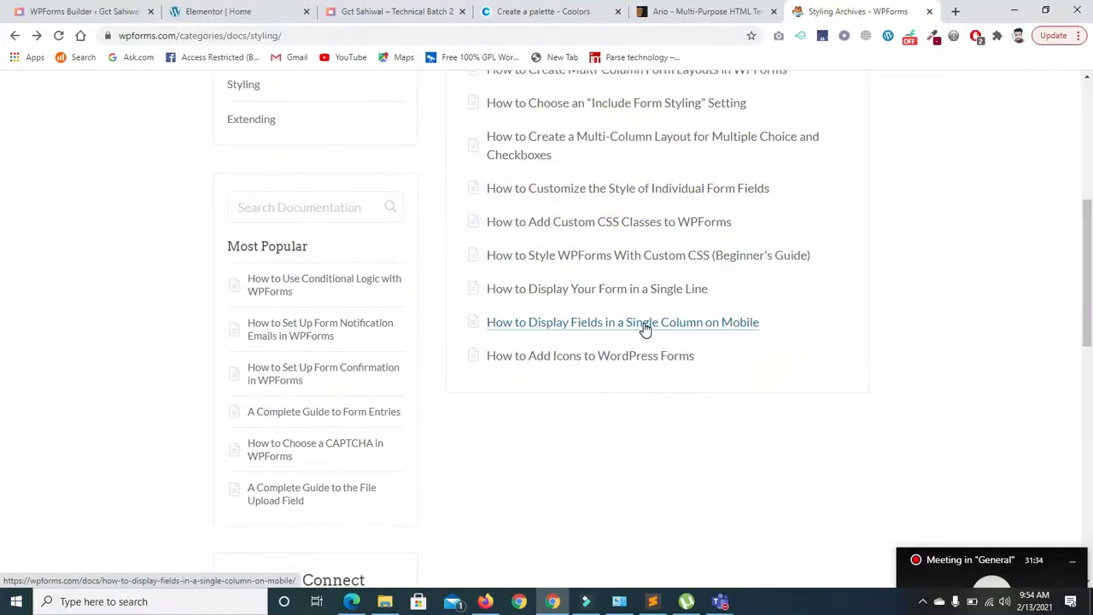
click(645, 328)
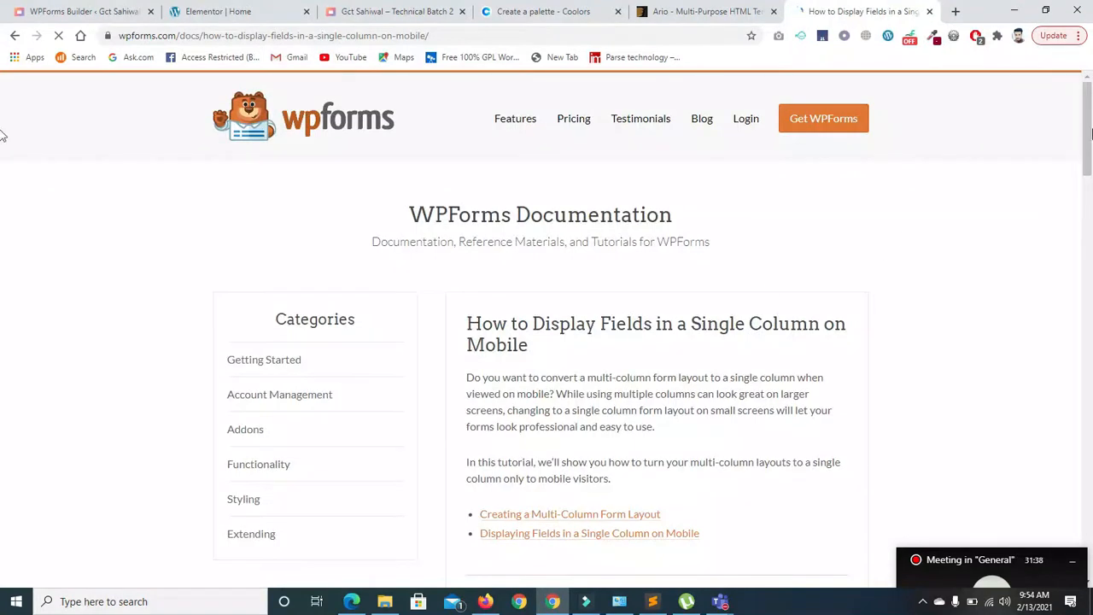
scroll(2, 137, down, 6)
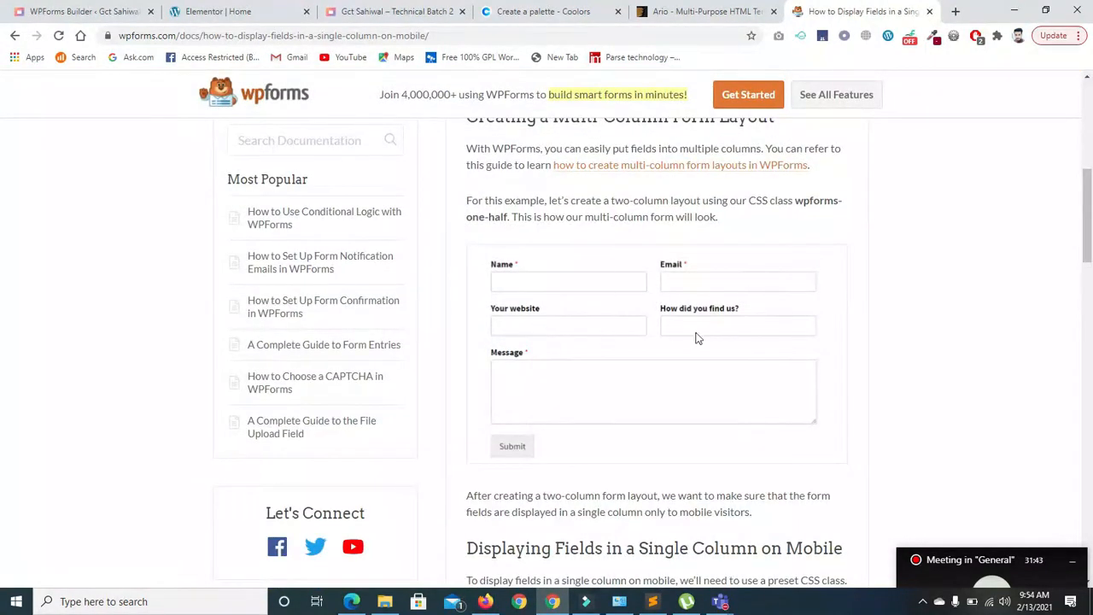
drag(1088, 209, 1089, 284)
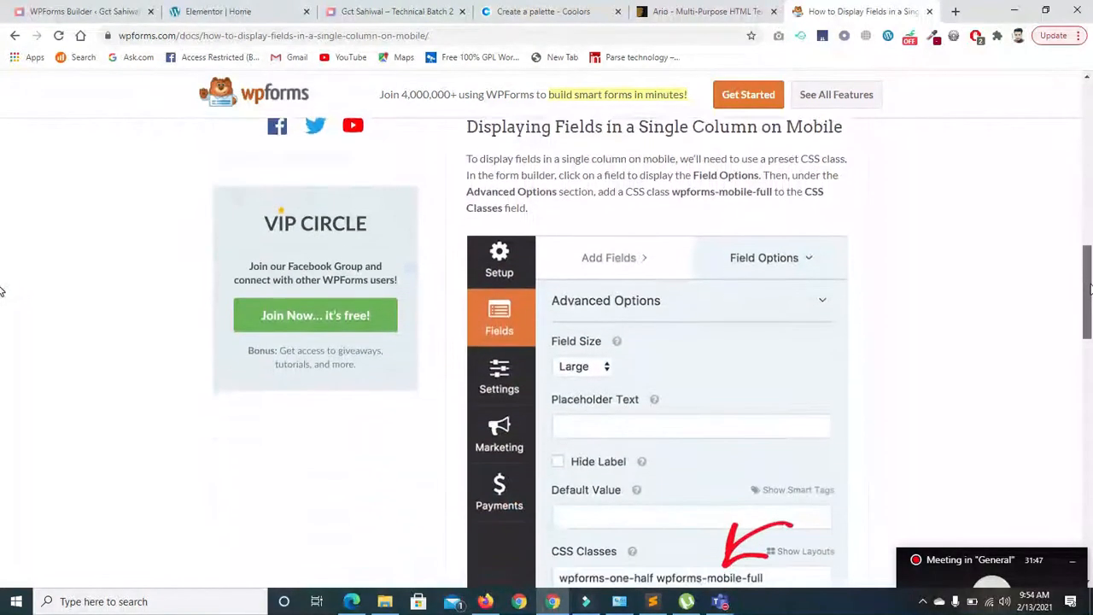
scroll(2, 292, down, 2)
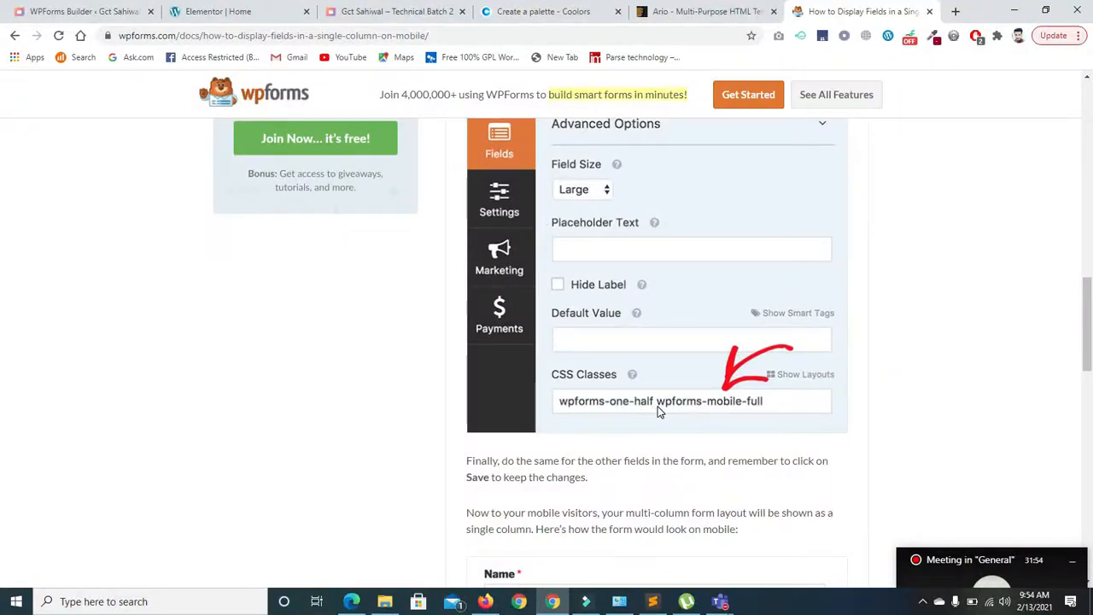
scroll(3, 328, up, 3)
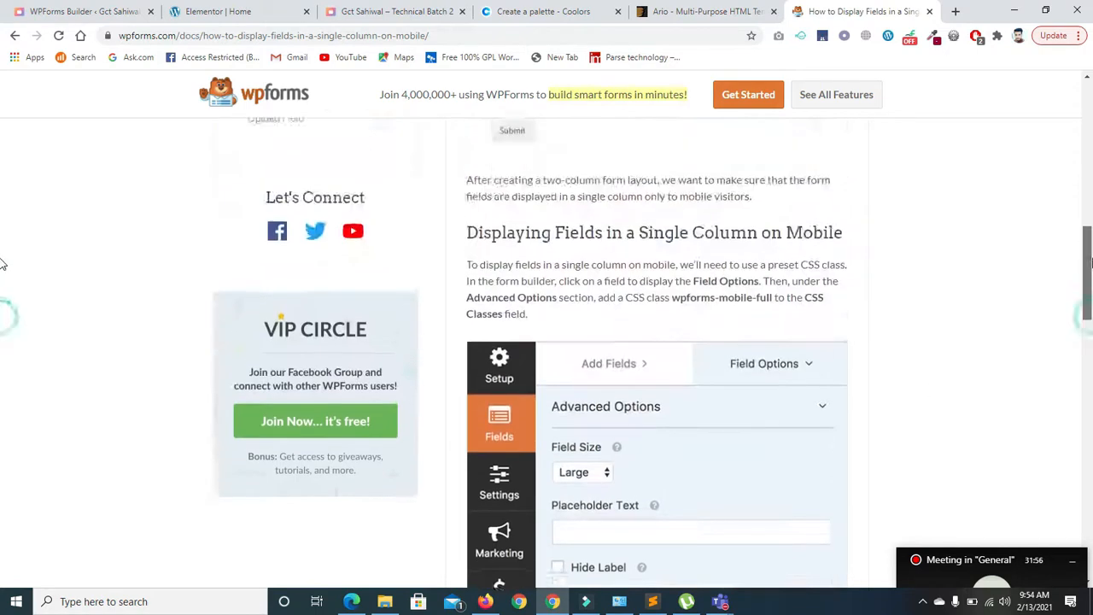
scroll(3, 281, down, 3)
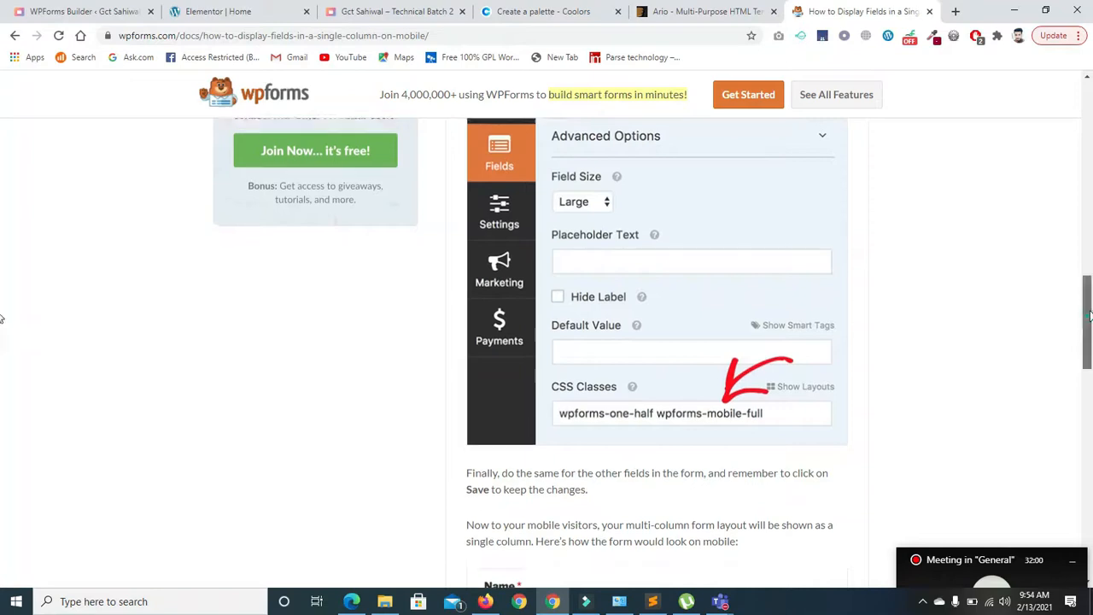
scroll(720, 220, up, 3)
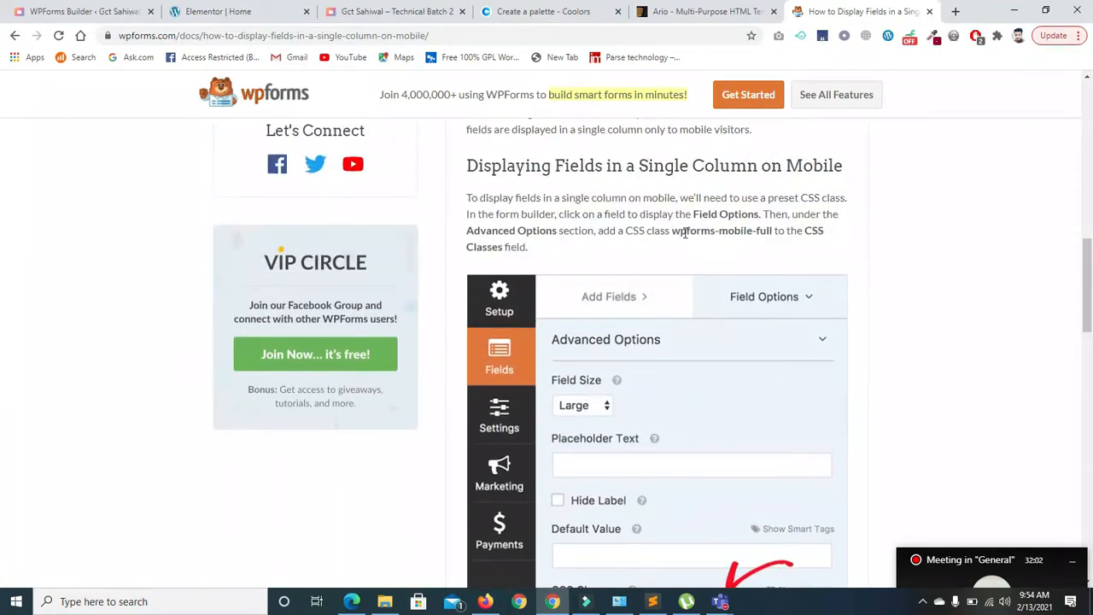
drag(672, 231, 765, 231)
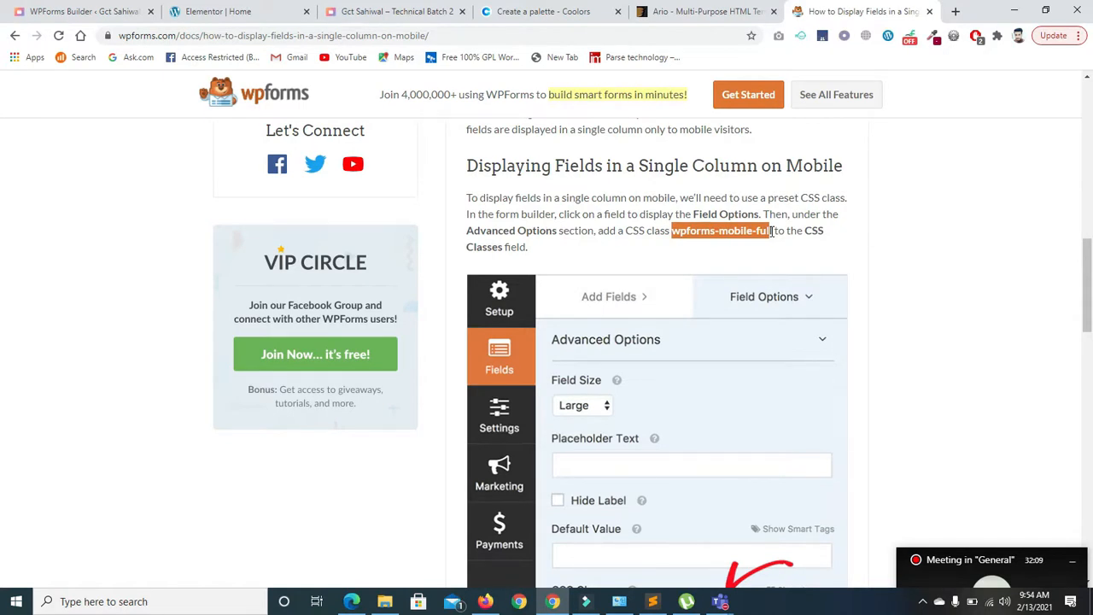
drag(1087, 266, 1091, 355)
scroll(3, 361, down, 3)
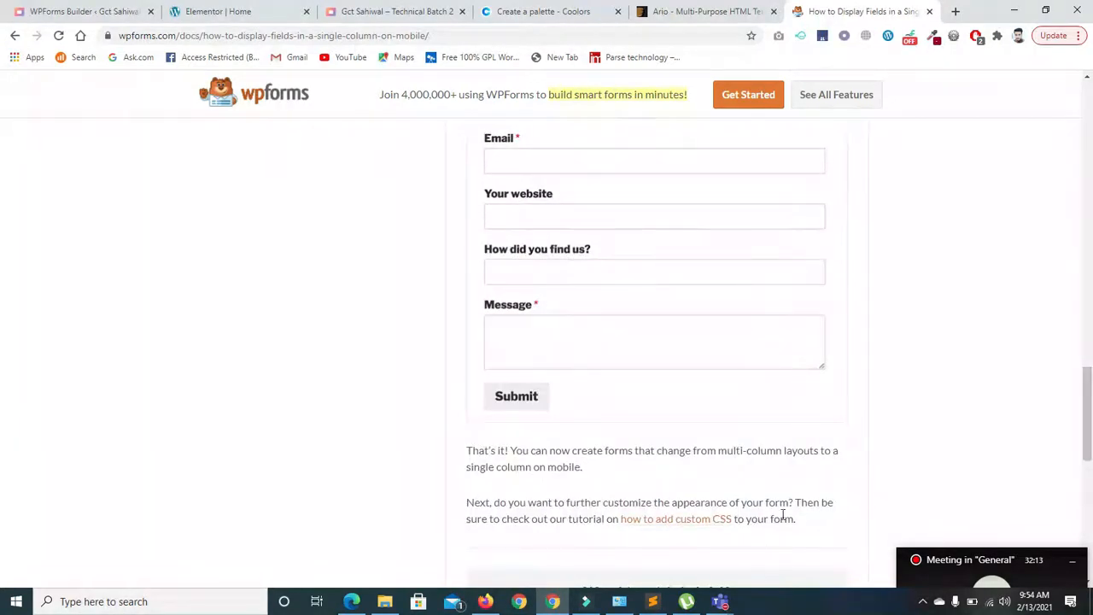
scroll(2, 393, up, 2)
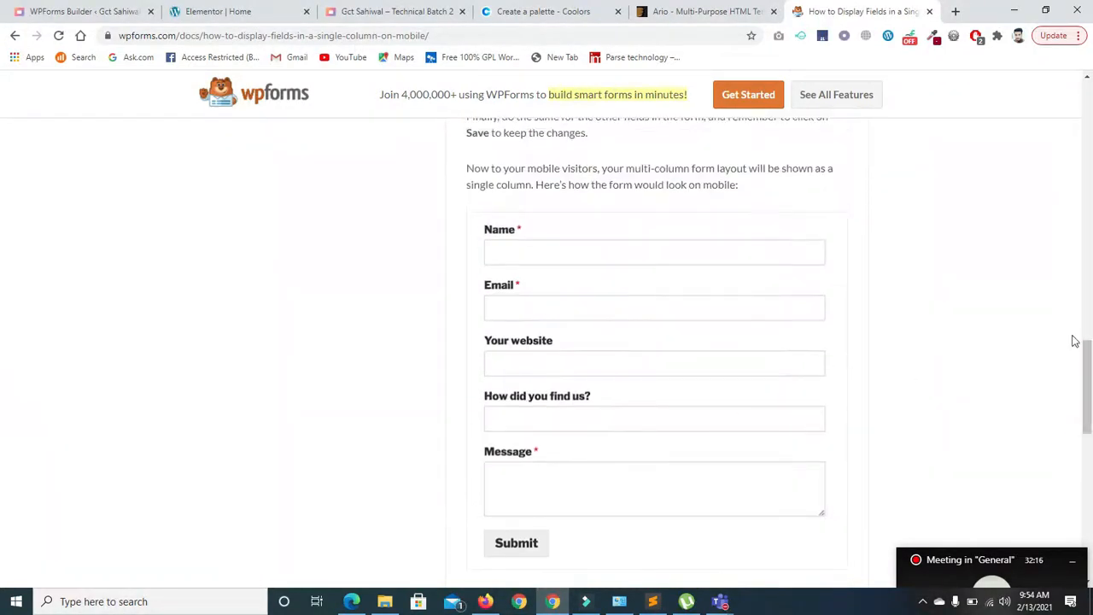
drag(1082, 343, 1088, 119)
click(14, 36)
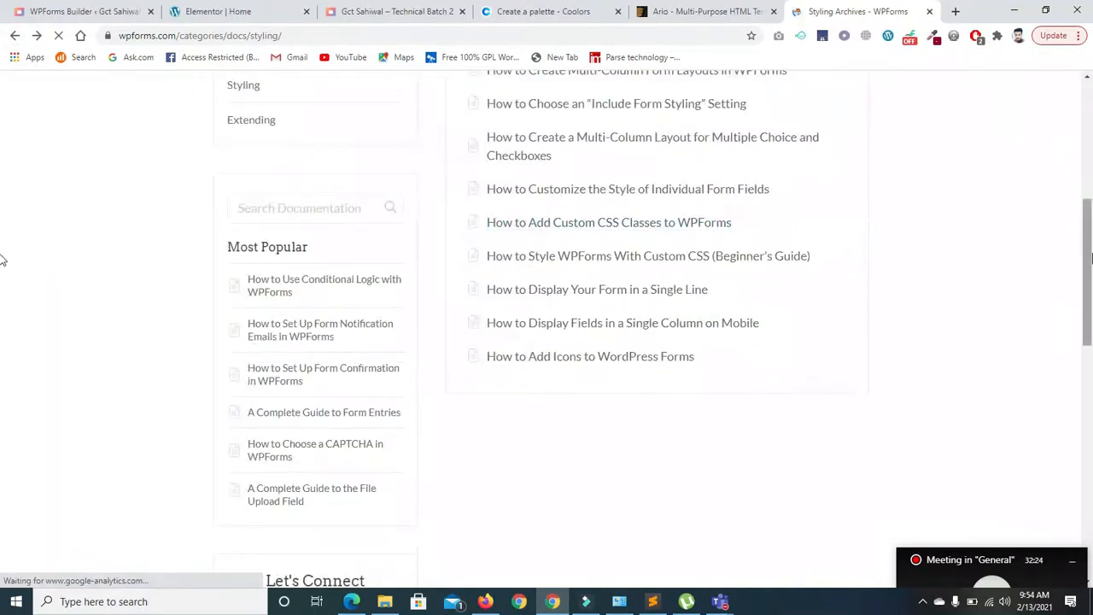
scroll(2, 261, down, 1)
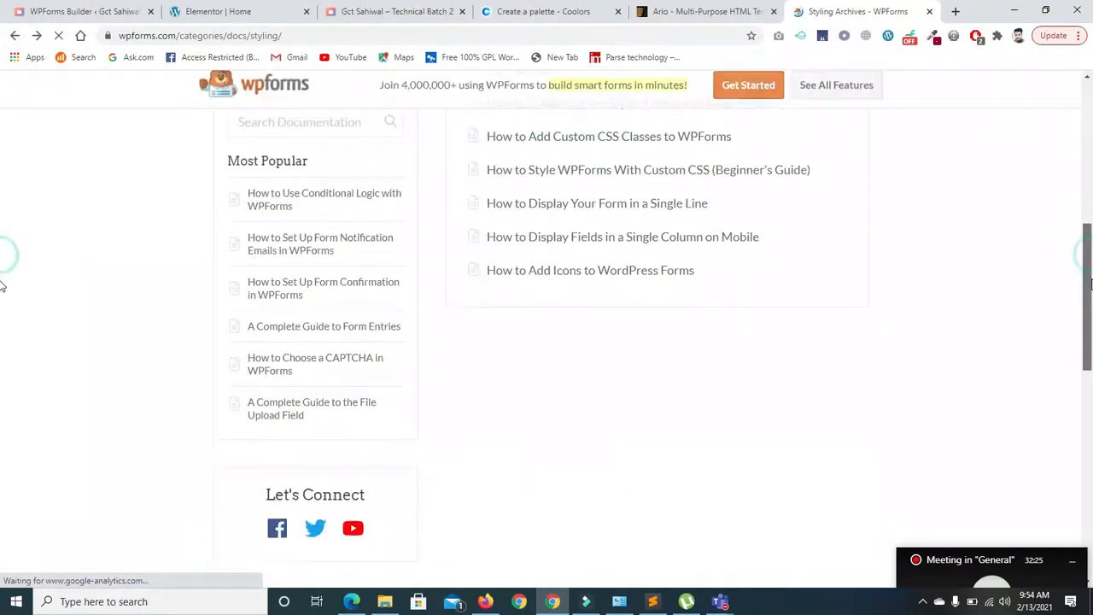
click(557, 277)
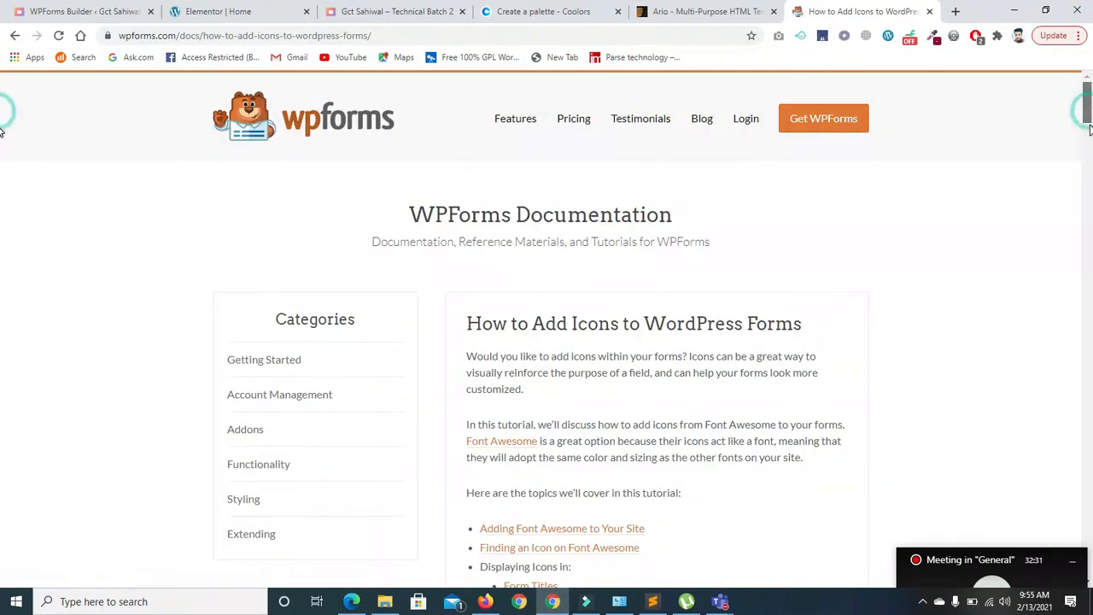
scroll(1087, 133, down, 1)
drag(1087, 133, 989, 336)
drag(1086, 335, 1085, 94)
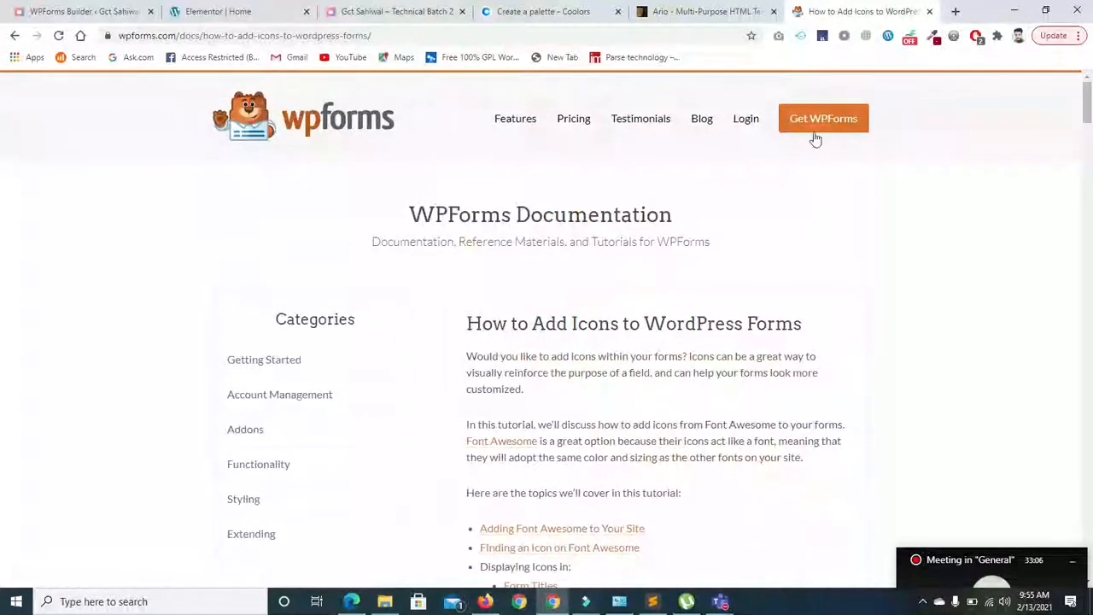
click(14, 36)
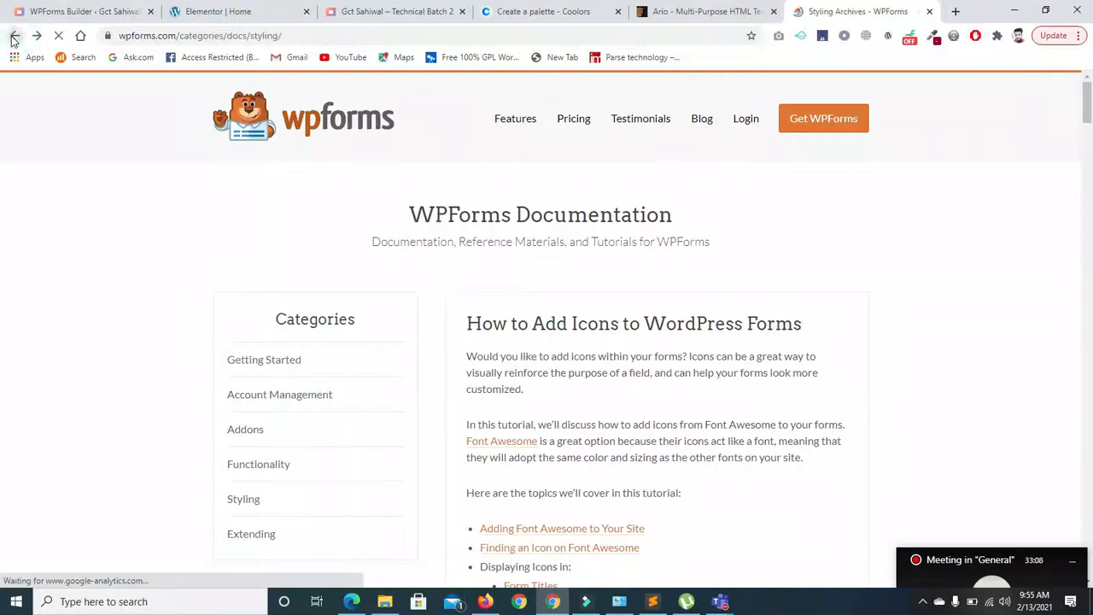
drag(1090, 309, 1090, 140)
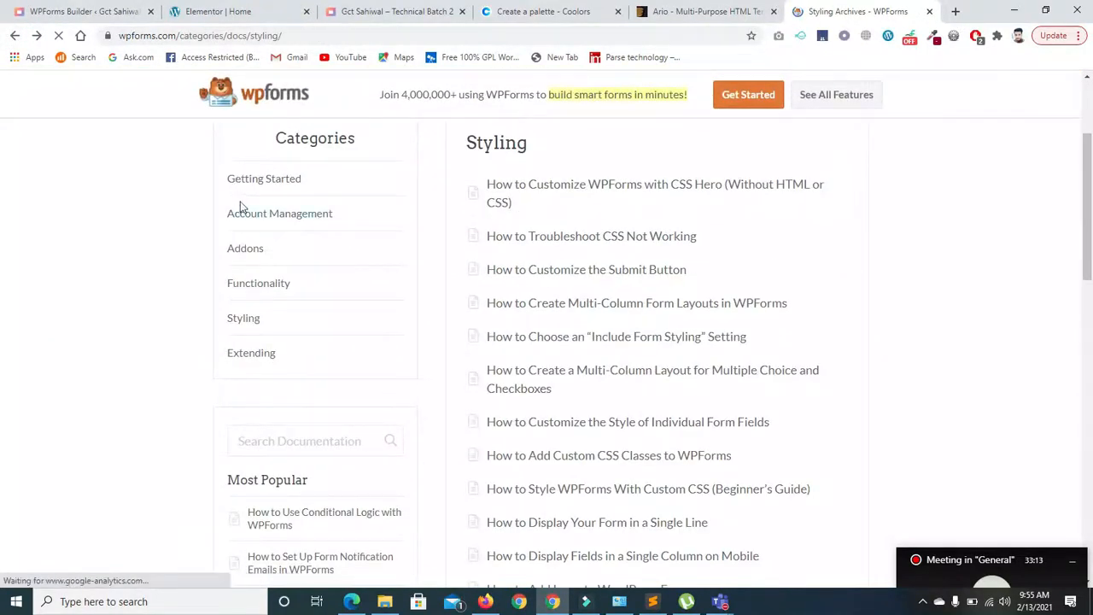
- Open the Addons documentation category and put away the Teams meeting popup
click(244, 248)
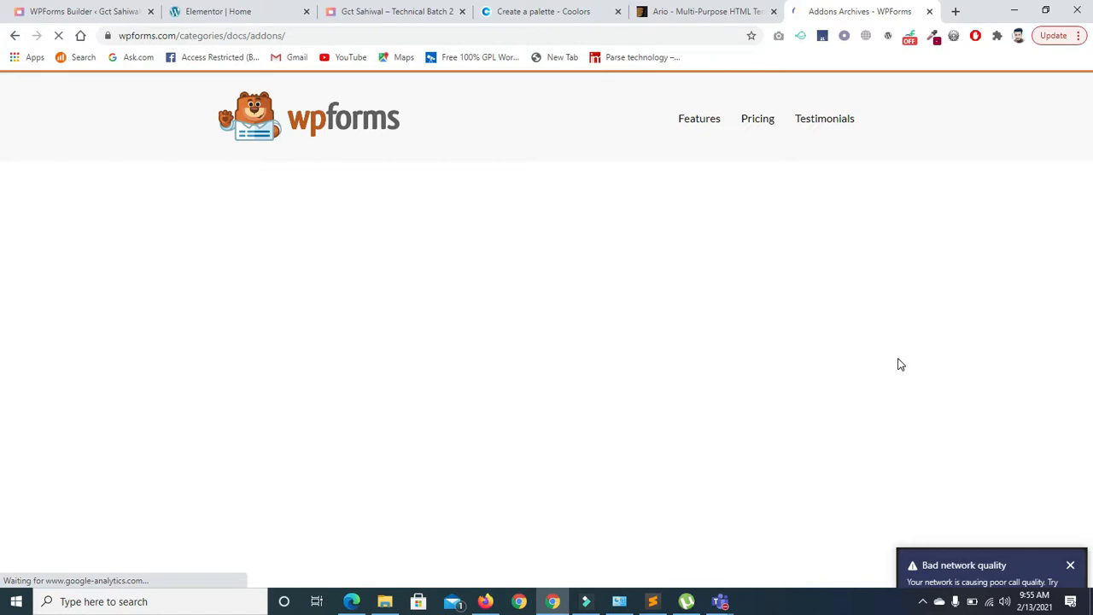
click(960, 570)
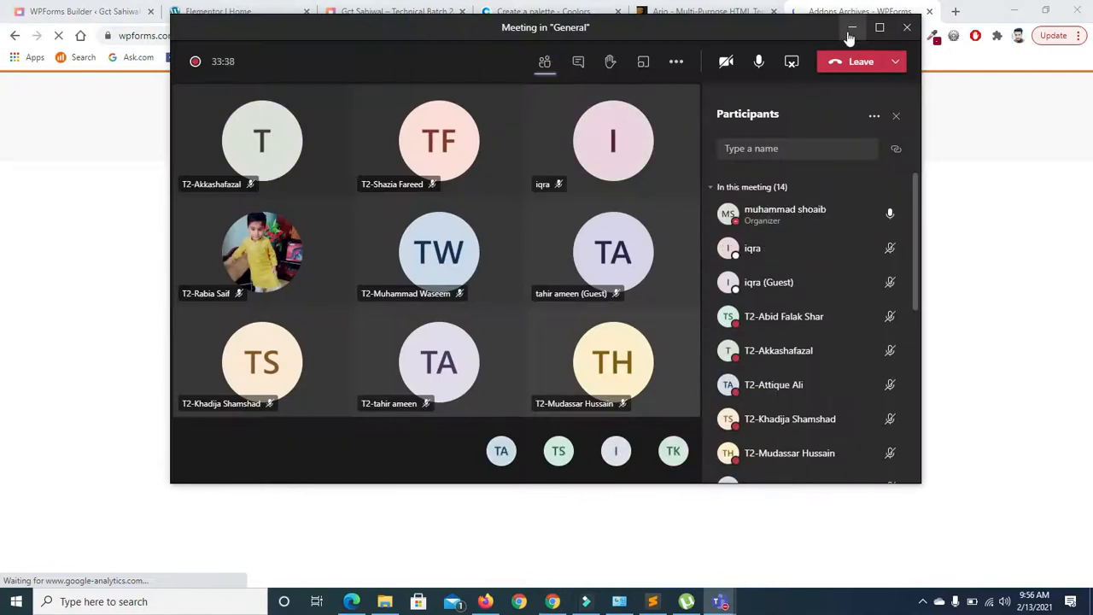
click(851, 27)
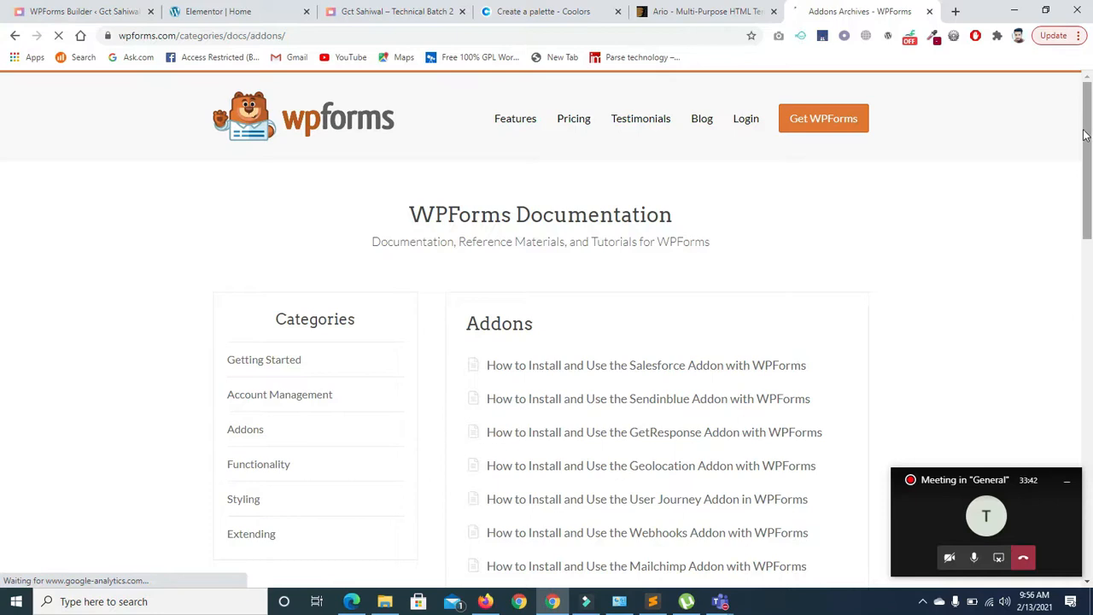
- Browse the addon articles and open the Campaign Monitor addon tutorial
scroll(2, 171, down, 2)
scroll(2, 181, down, 1)
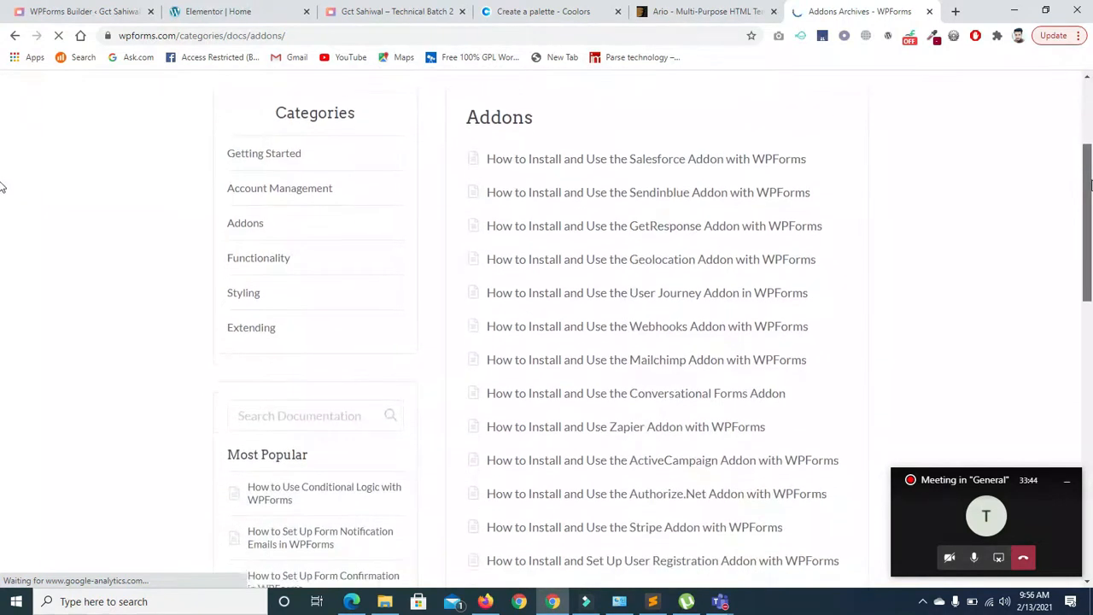
scroll(2, 209, down, 2)
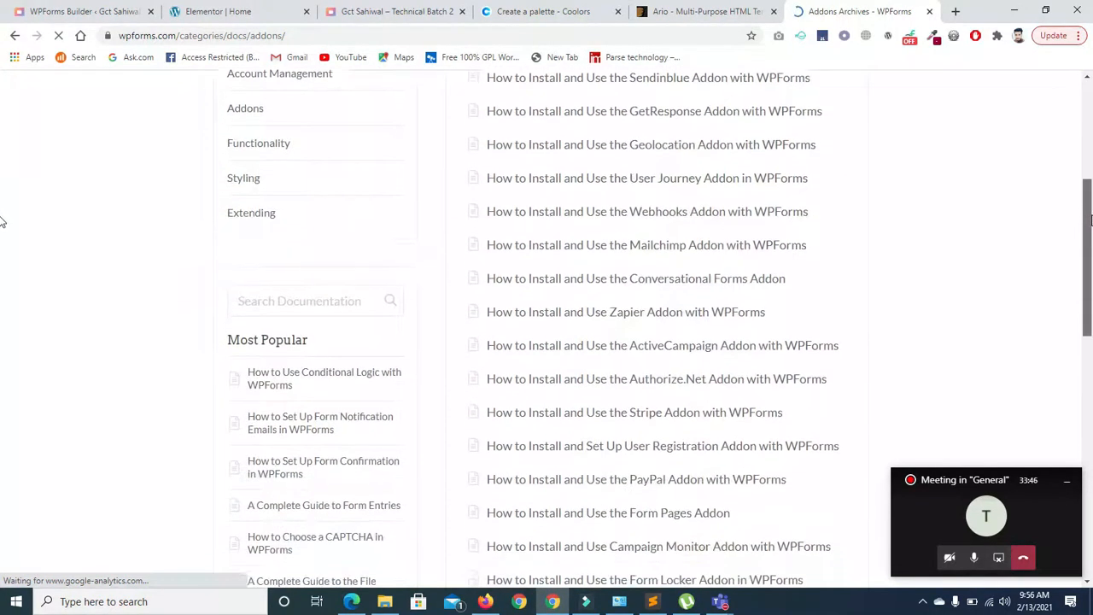
scroll(2, 273, down, 1)
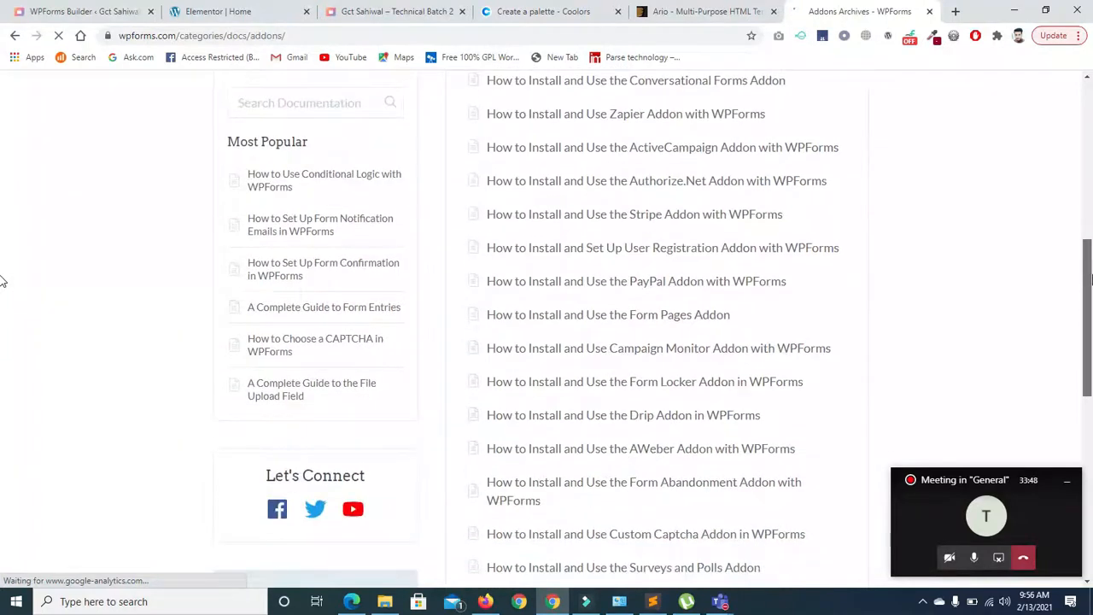
click(596, 309)
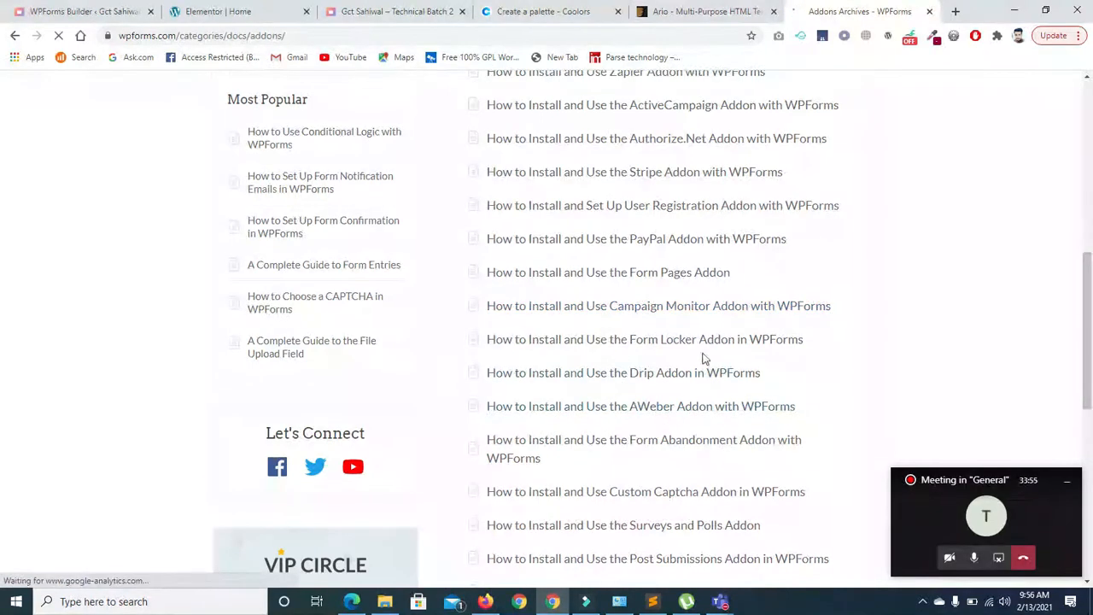
drag(1088, 325, 1086, 395)
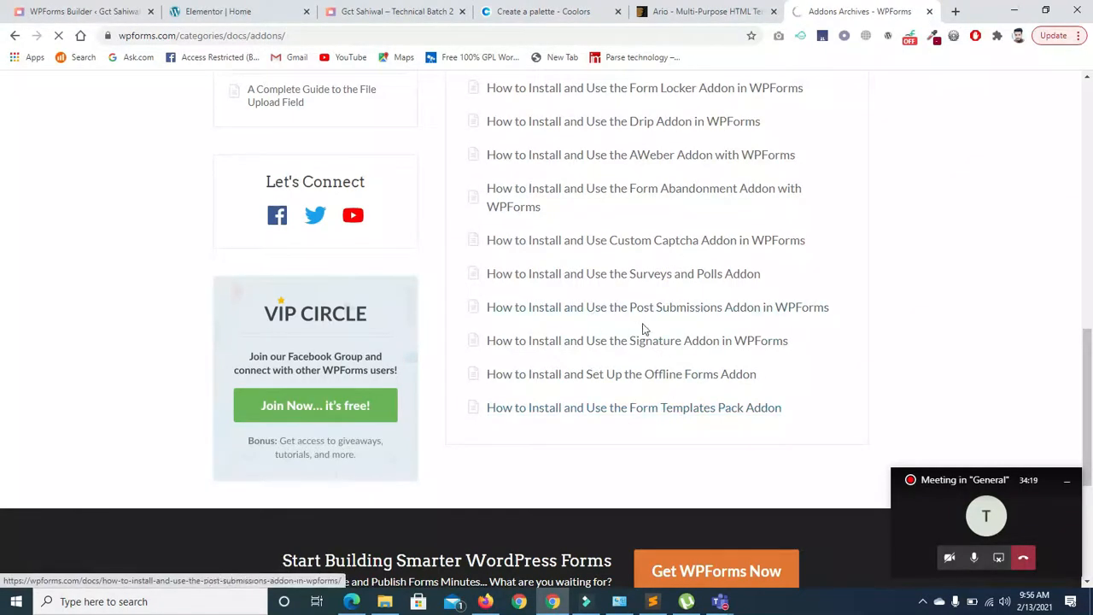
scroll(1088, 390, up, 7)
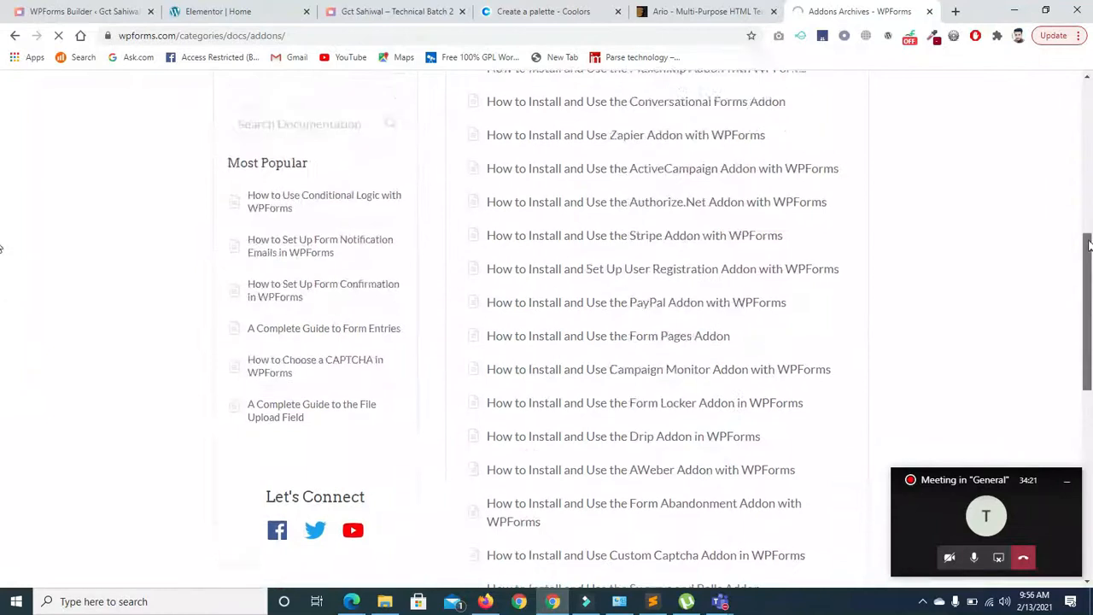
- Bring up the full Teams meeting window and check the network connection status
click(965, 507)
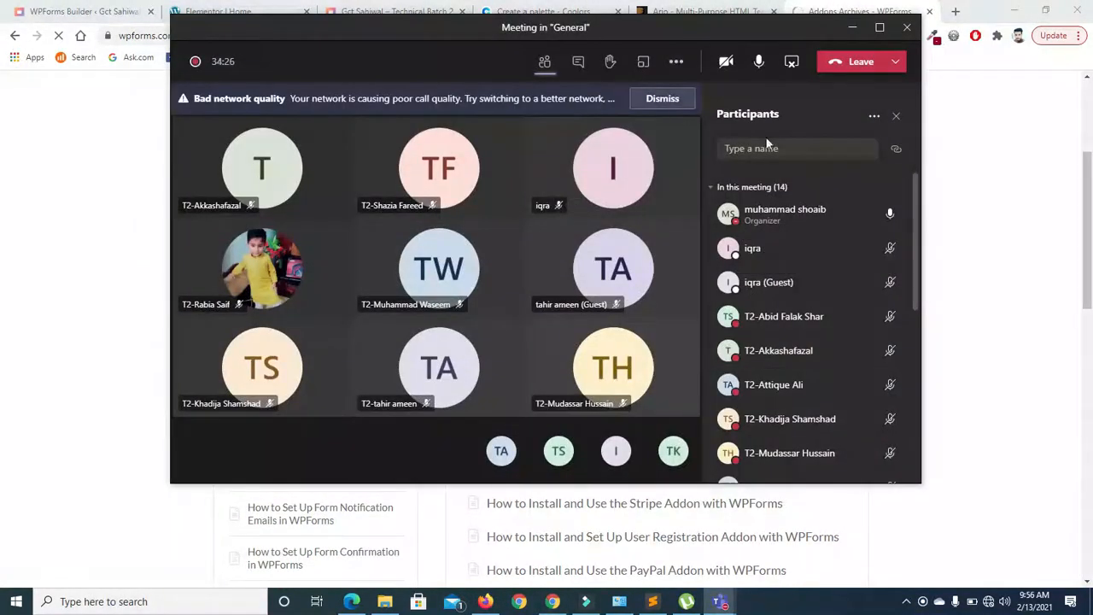
click(988, 601)
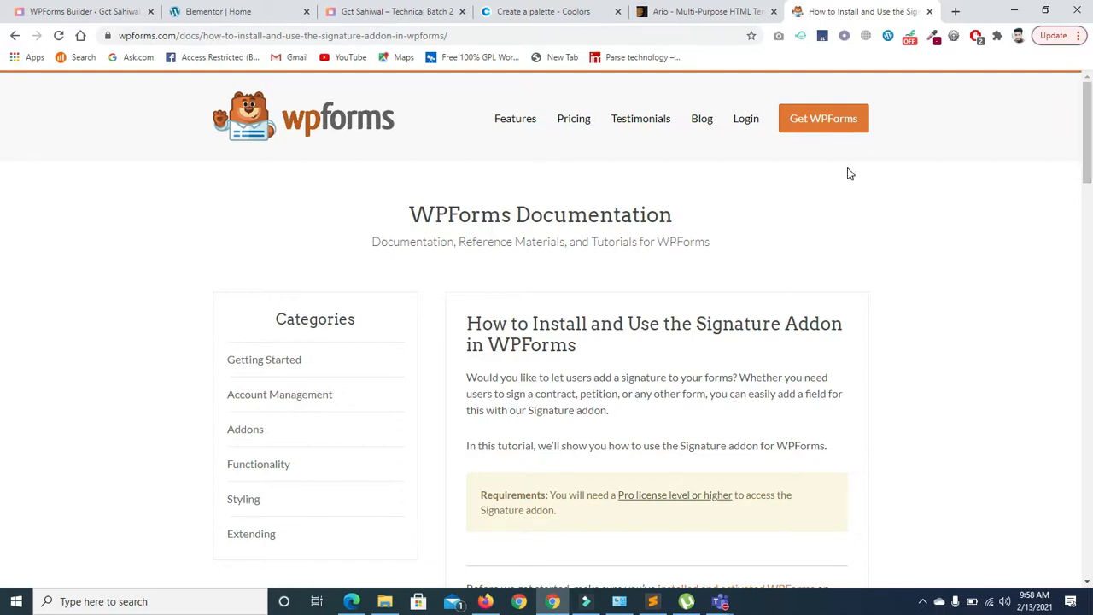
- Send the Teams meeting window out of view
click(719, 601)
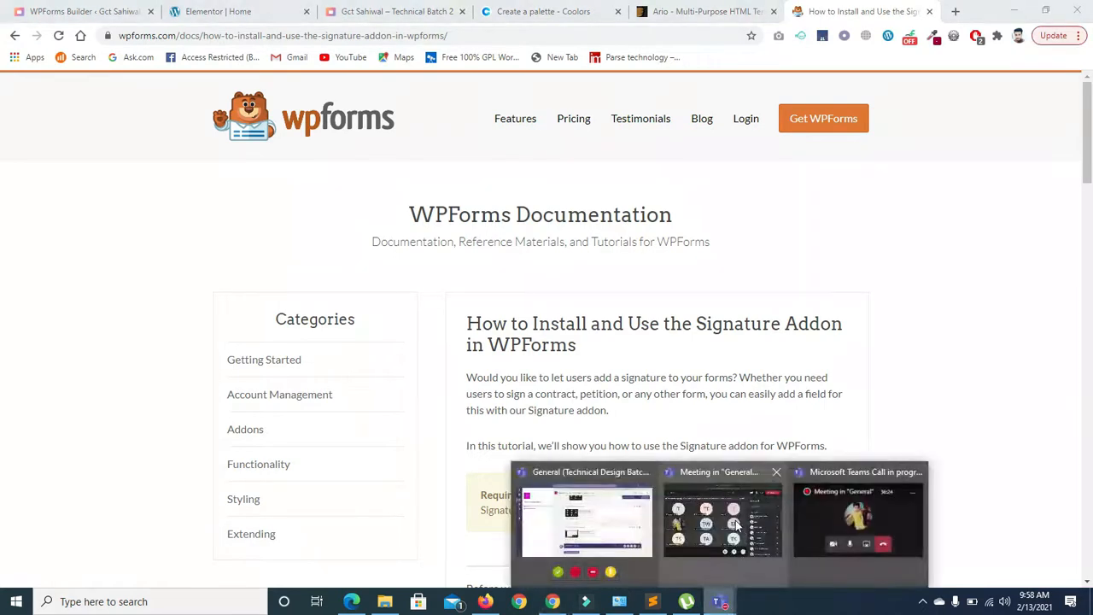
click(723, 520)
click(858, 30)
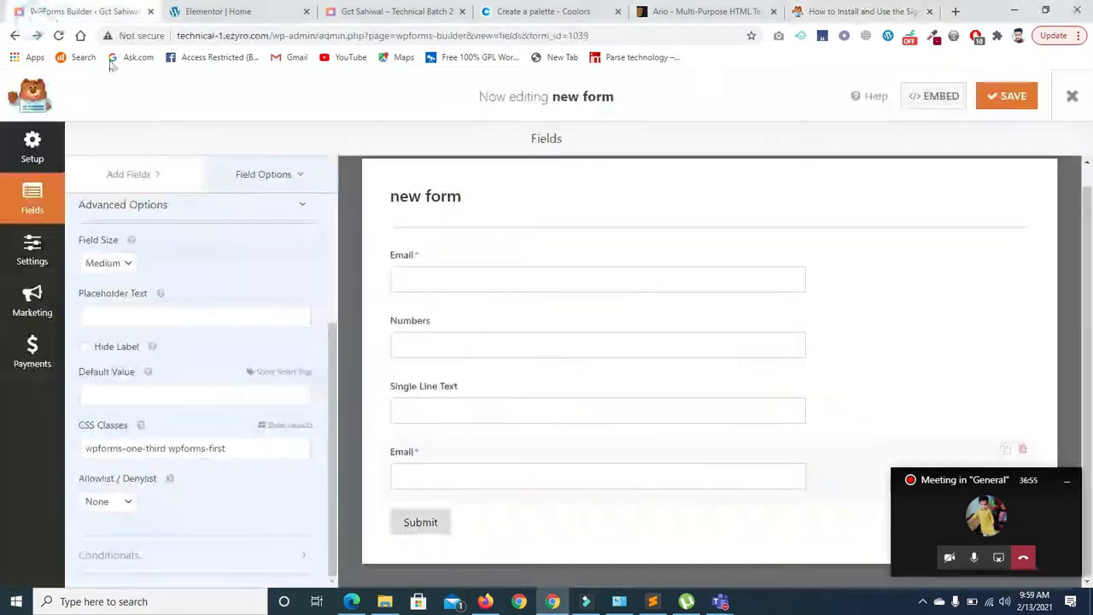
- View the Signature addon documentation tab, then return to the WPForms builder tab
click(34, 12)
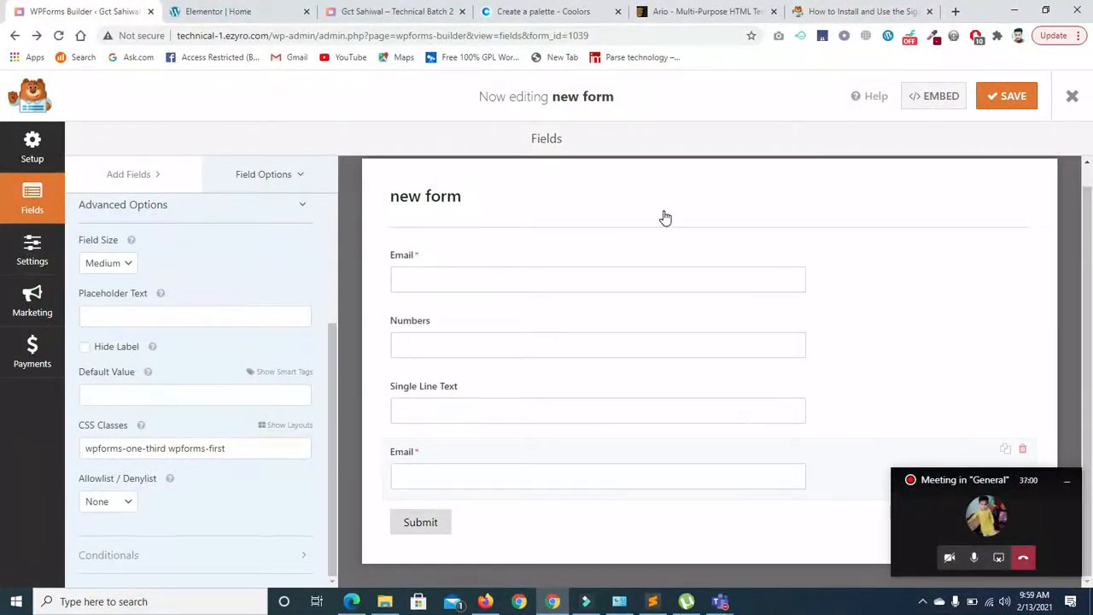
click(815, 12)
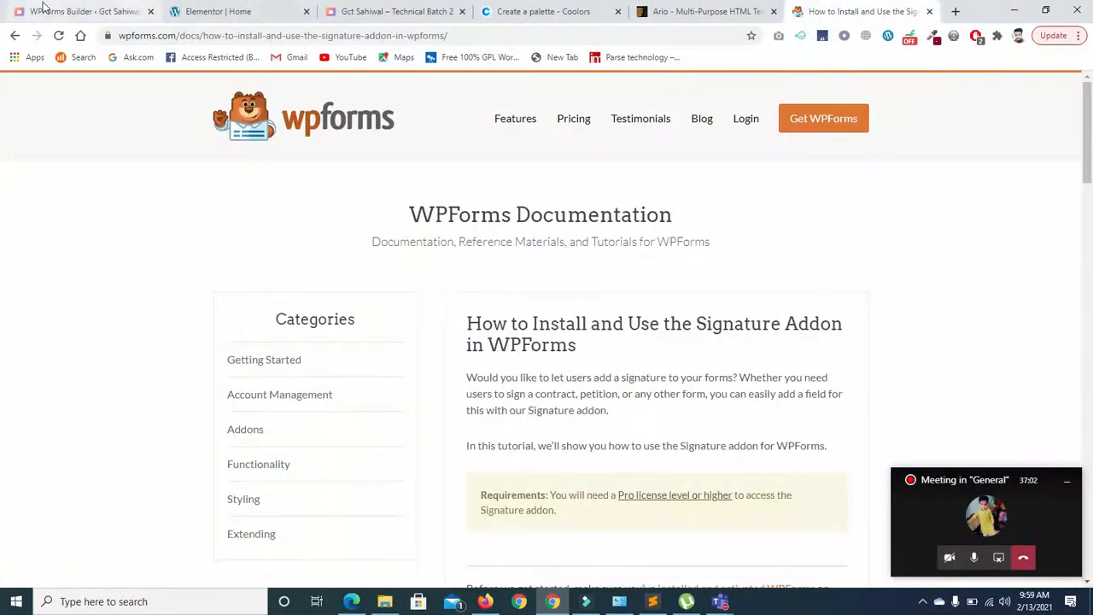
click(45, 8)
- Open the form's Settings, glance at Notifications, and go back to General settings
click(32, 246)
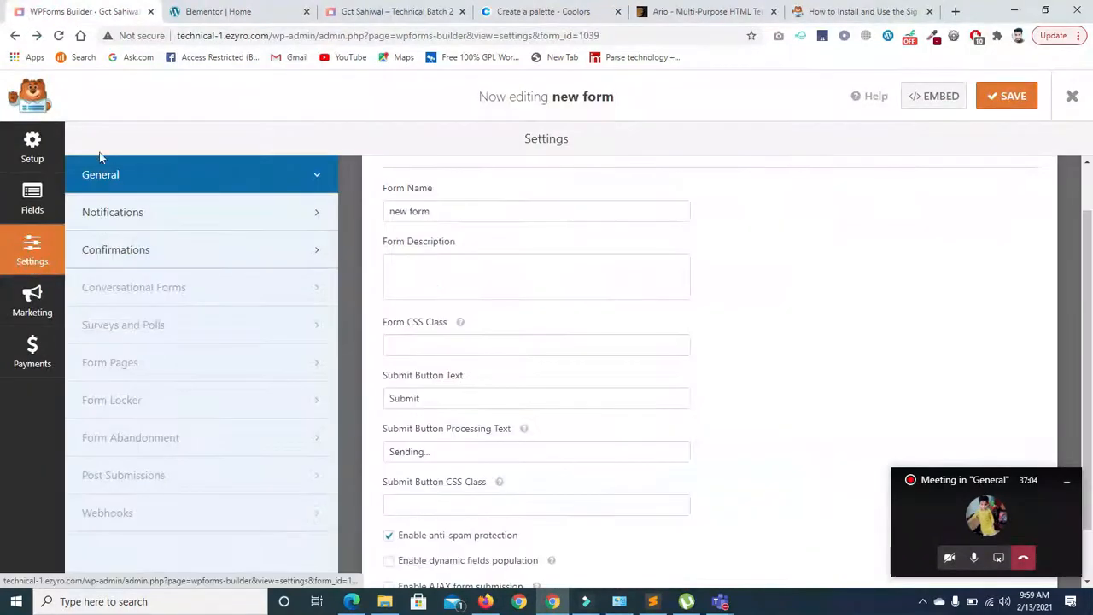
click(415, 341)
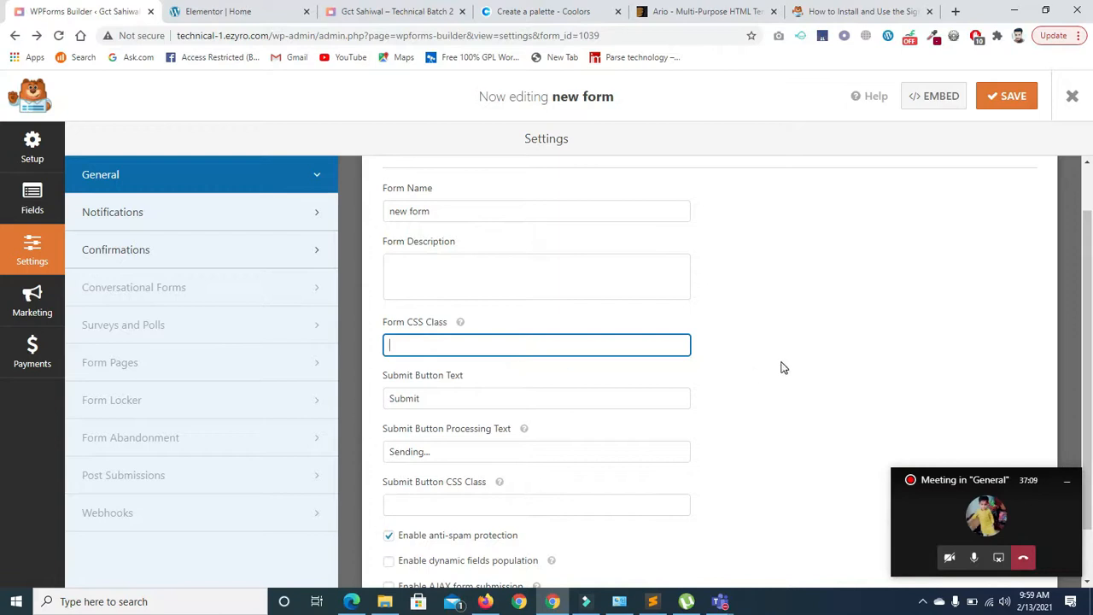
scroll(1090, 343, down, 1)
scroll(1090, 343, up, 2)
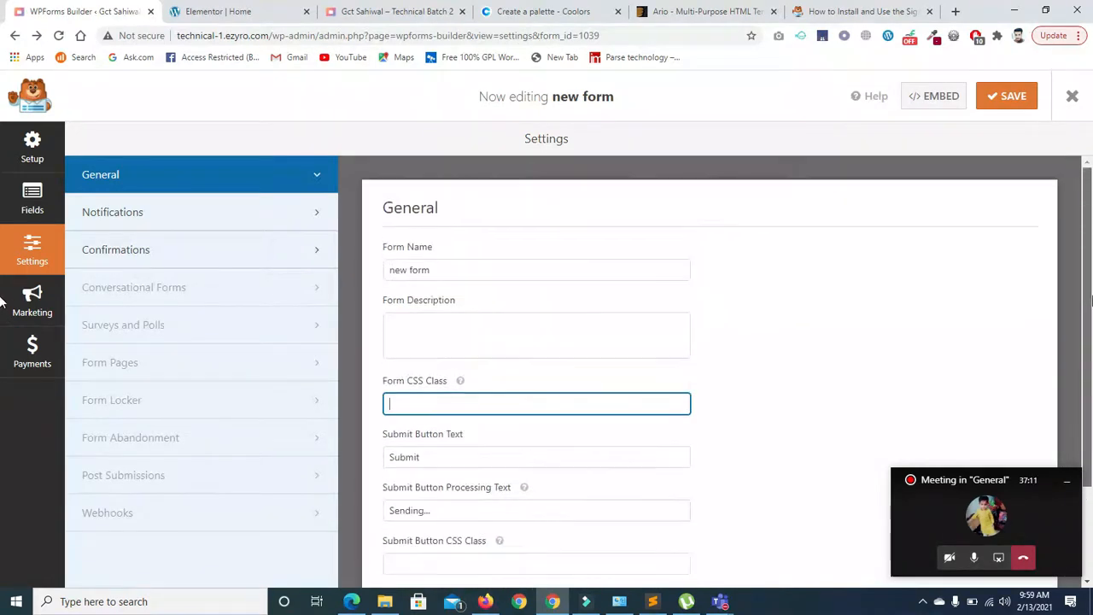
click(146, 213)
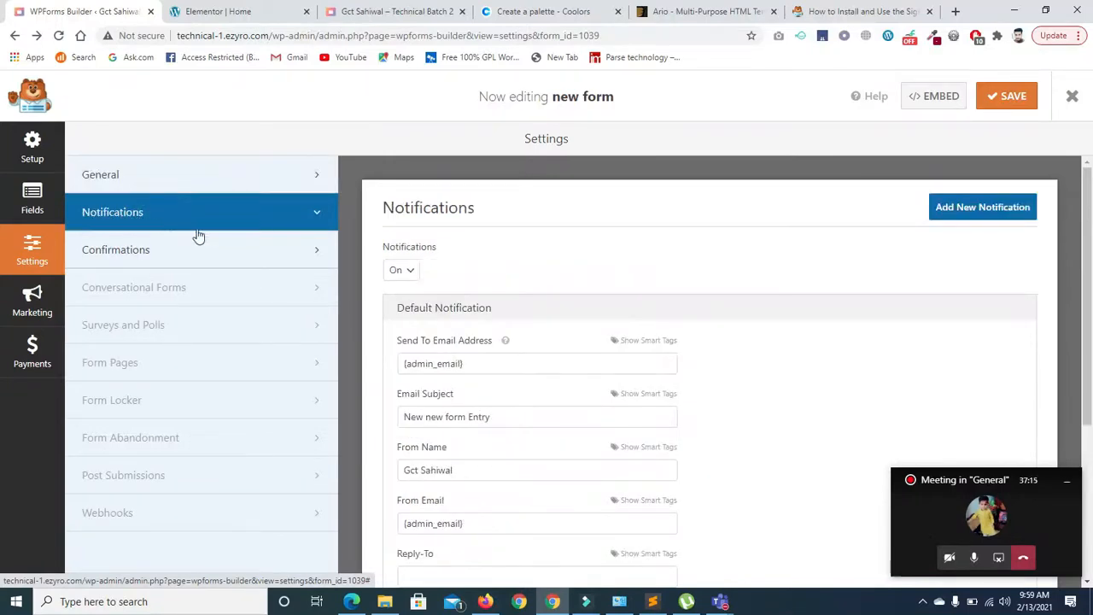
scroll(1073, 238, down, 2)
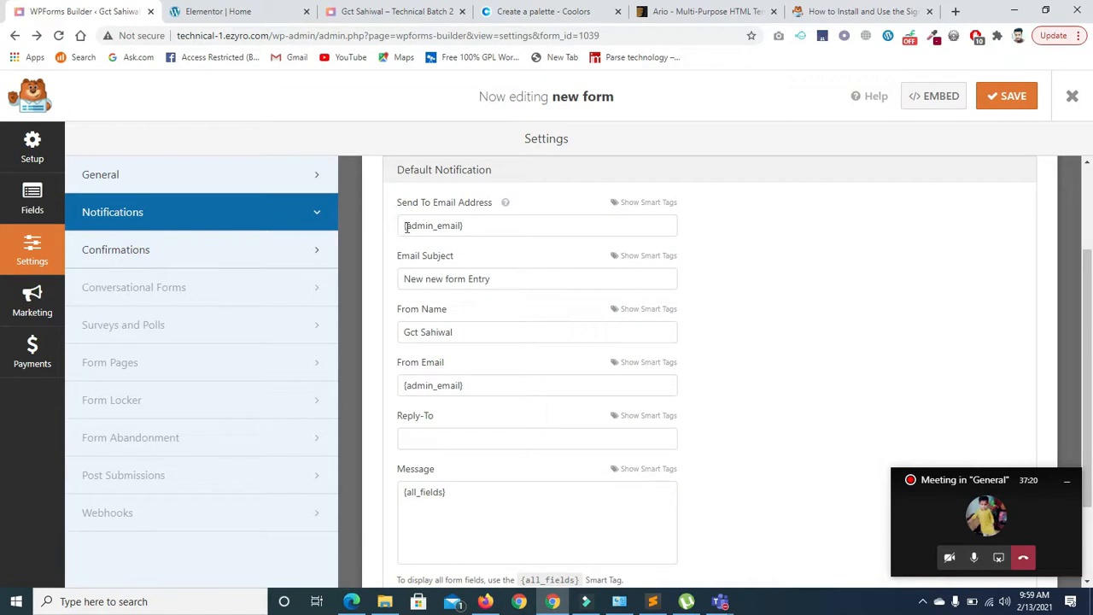
click(333, 181)
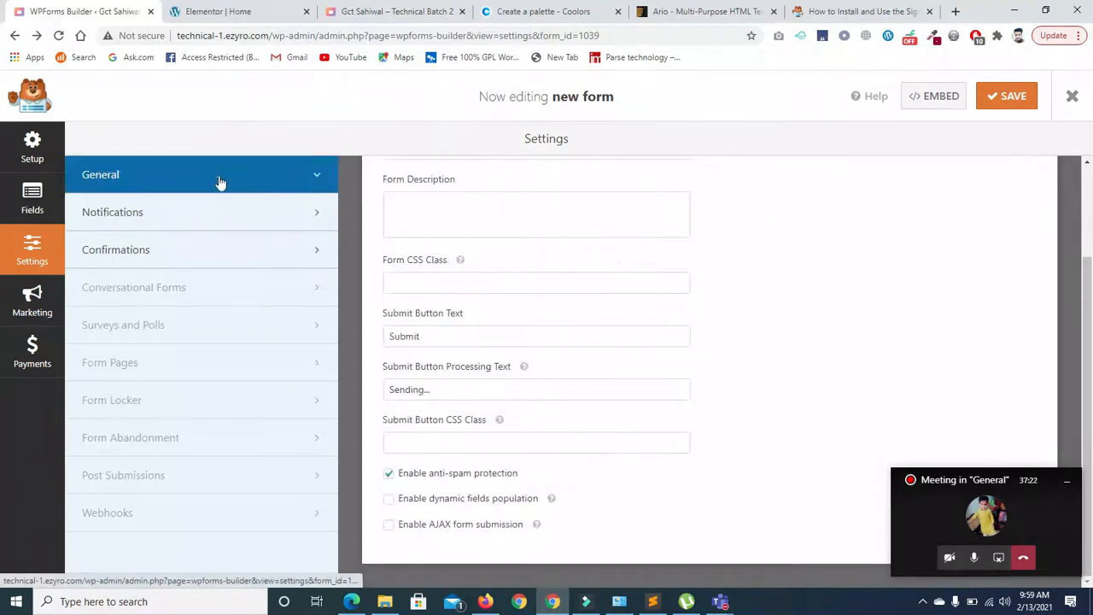
scroll(1090, 375, up, 2)
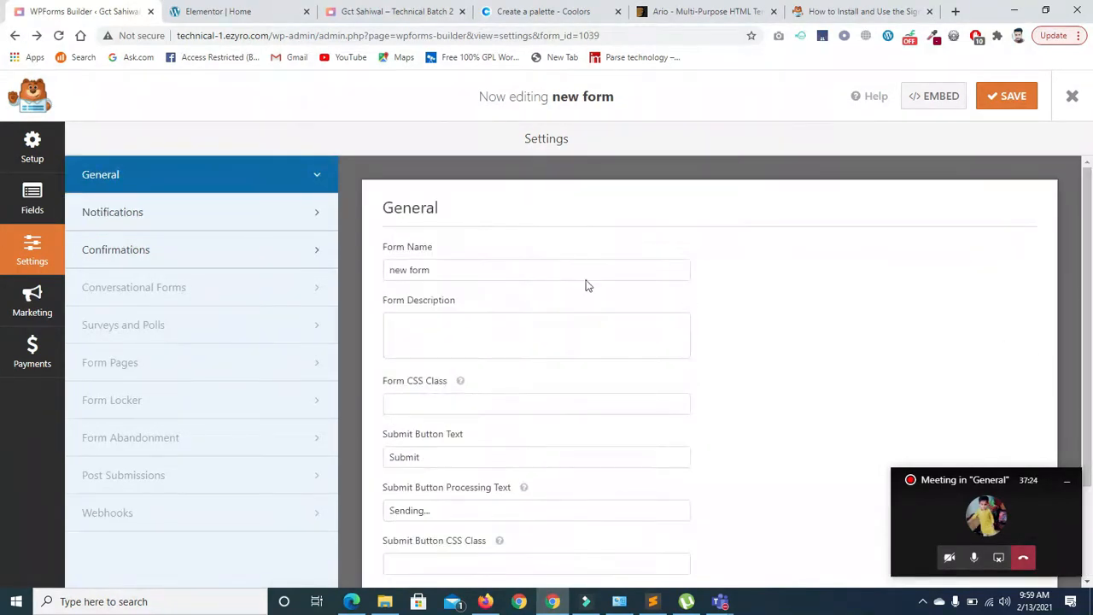
- Rename the form to 'Form 1'
triple_click(459, 270)
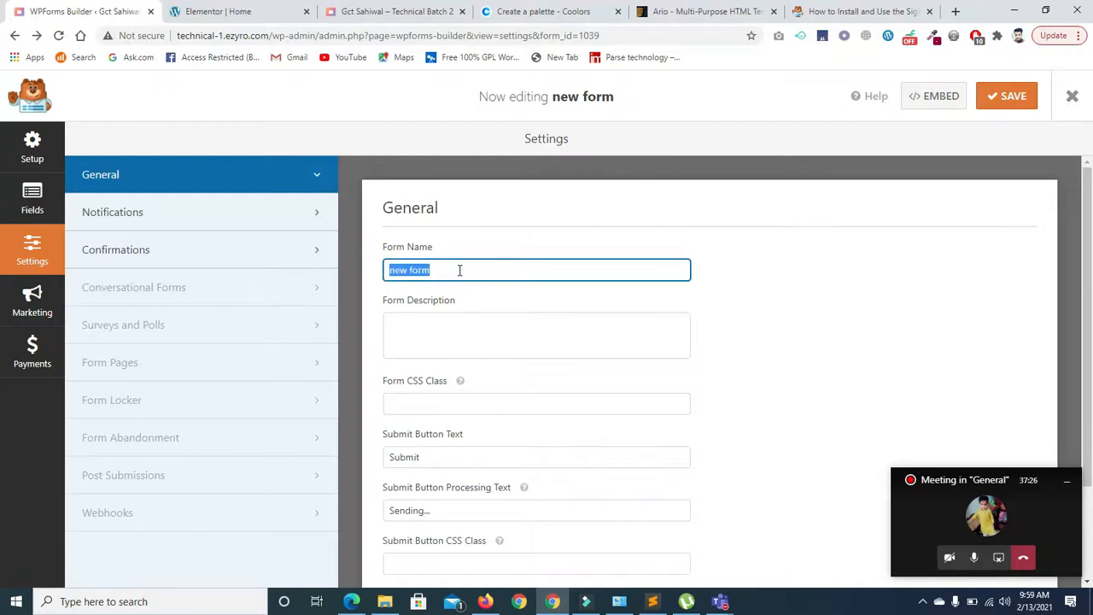
key(BackSpace)
text(From)
key(BackSpace)
key(BackSpace)
key(BackSpace)
text(orm 1)
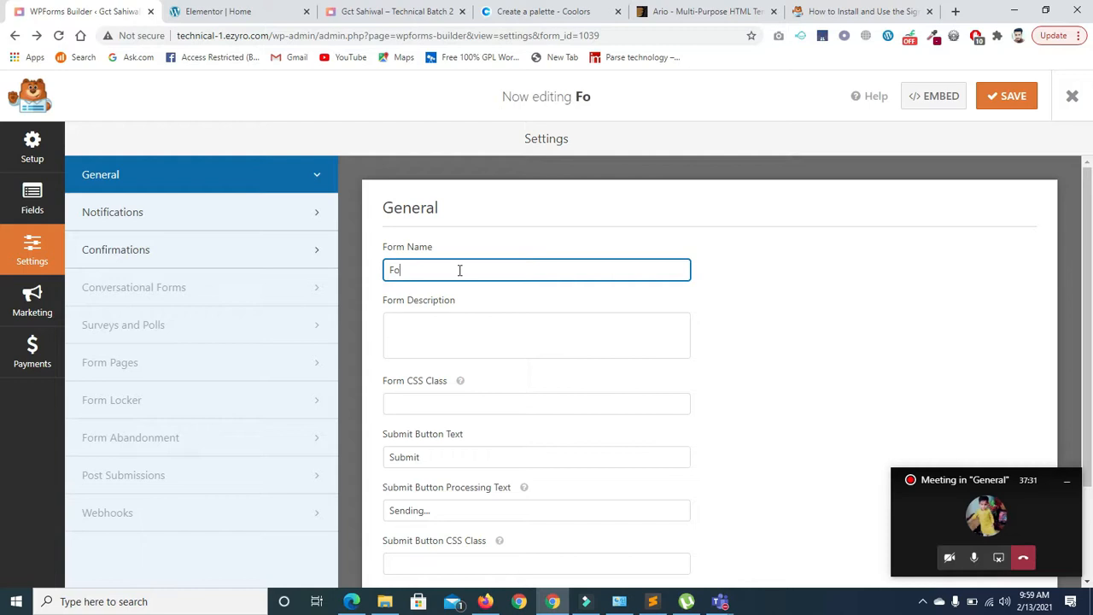
- Type 'ofdoe' into the form description and clear the Submit Button Text label
click(461, 337)
text(ofdoe)
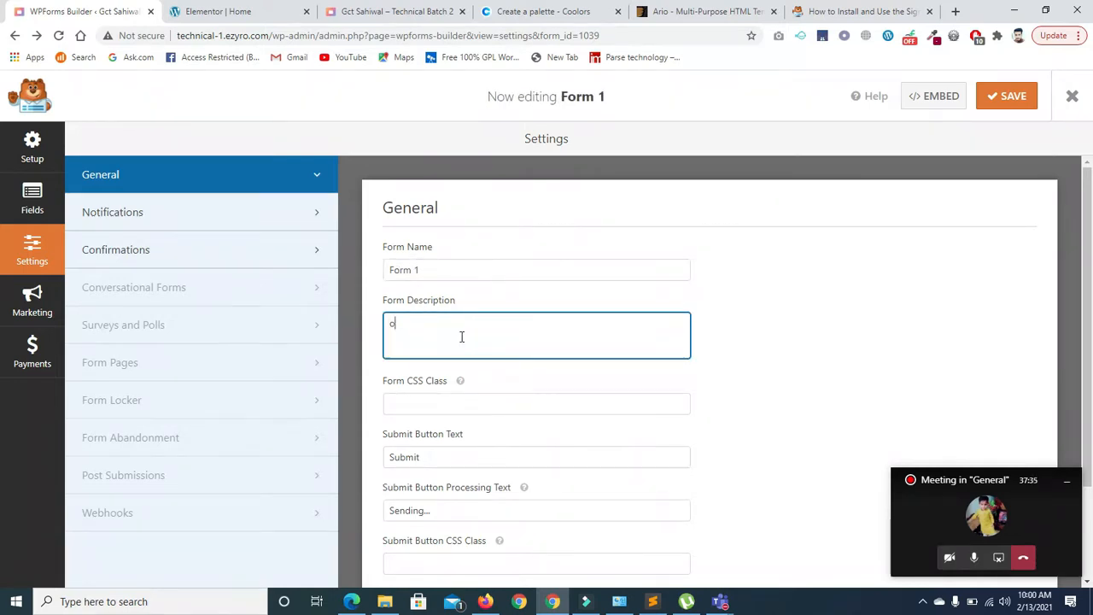
scroll(977, 232, down, 2)
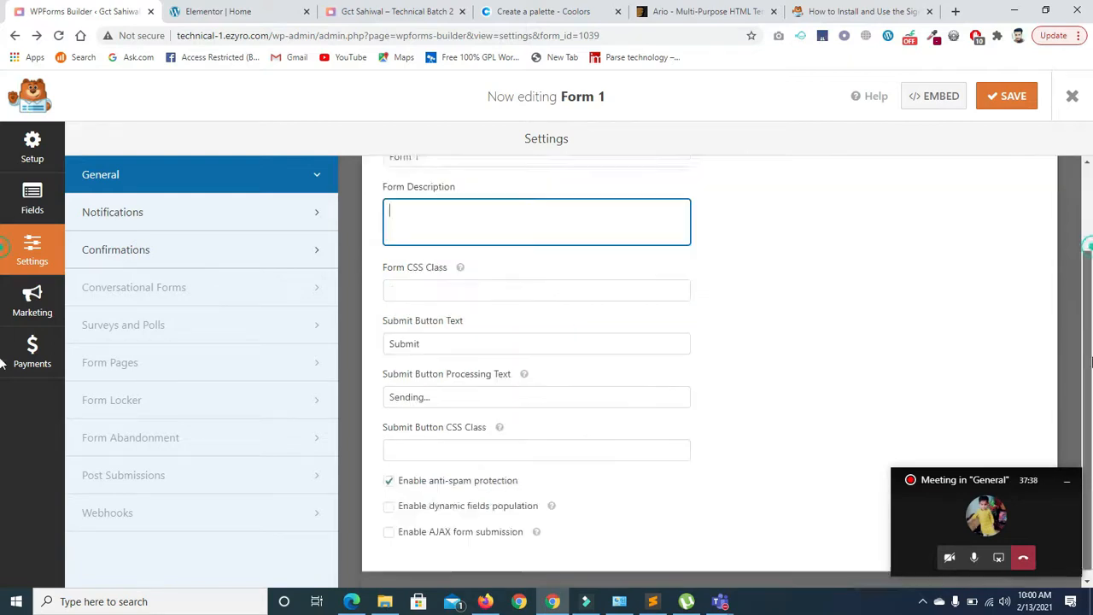
double_click(445, 338)
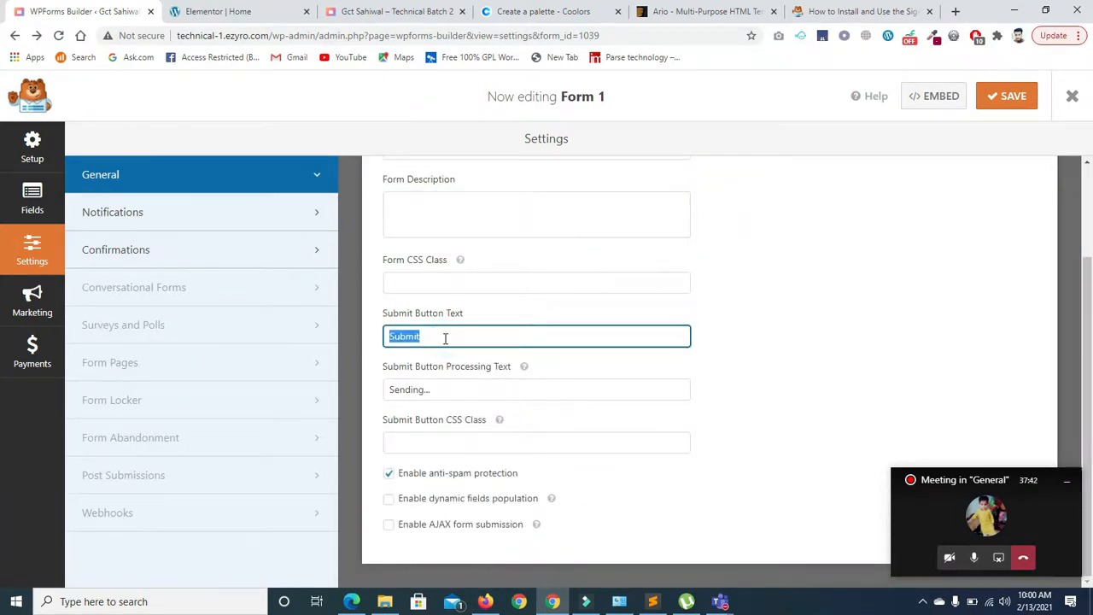
text(S)
key(BackSpace)
key(BackSpace)
key(BackSpace)
key(BackSpace)
- Set Submit Button Processing Text to 'Check notification' and enable AJAX form submission
click(1087, 239)
drag(1086, 287, 1091, 376)
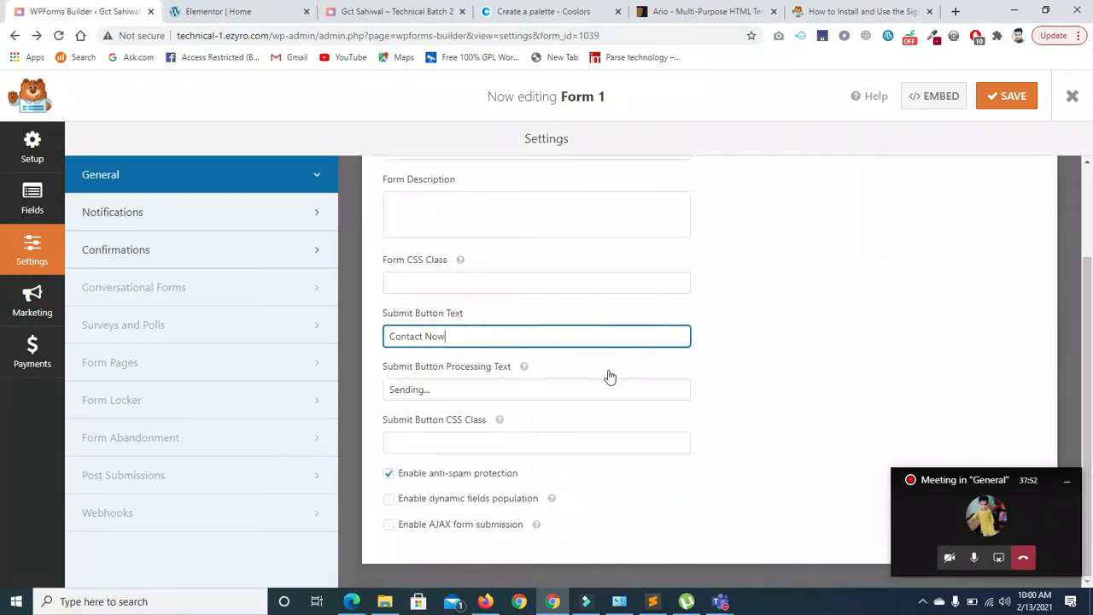
click(487, 390)
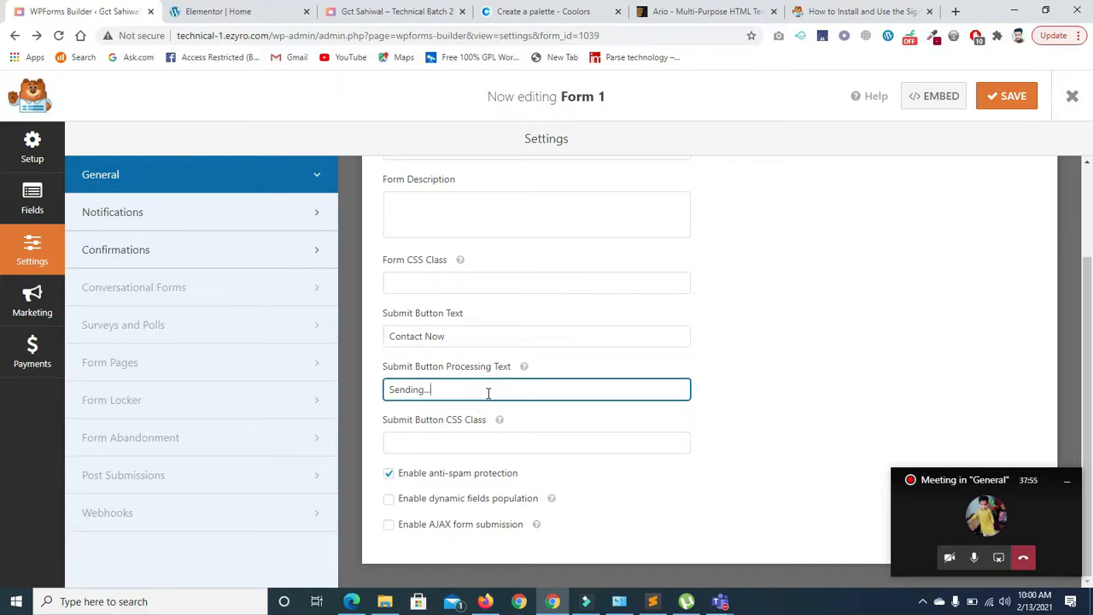
key(BackSpace)
key(BackSpace)
key(BackSpace)
key(BackSpace)
key(BackSpace)
key(BackSpace)
key(BackSpace)
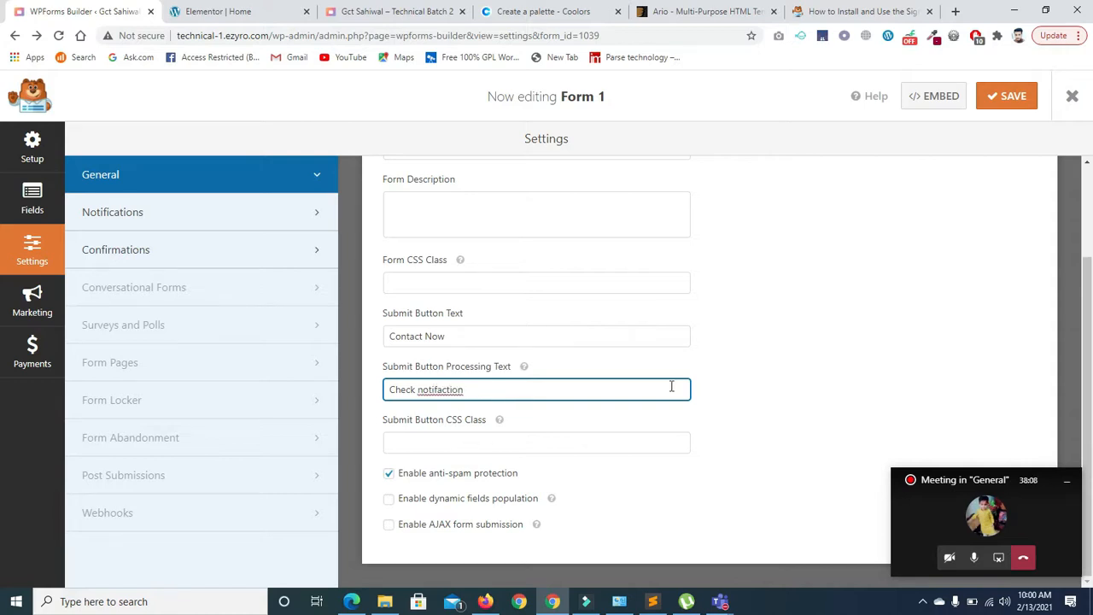
right_click(431, 391)
click(462, 402)
click(389, 528)
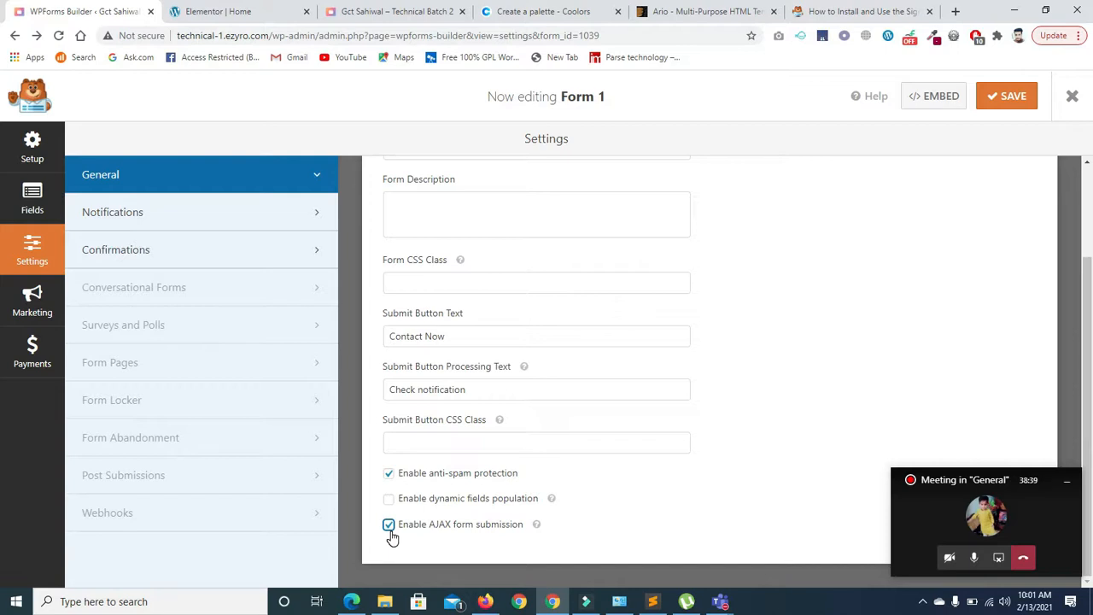
- Open Form 1's notification settings and delete the 'New new form Entry' email subject
click(172, 214)
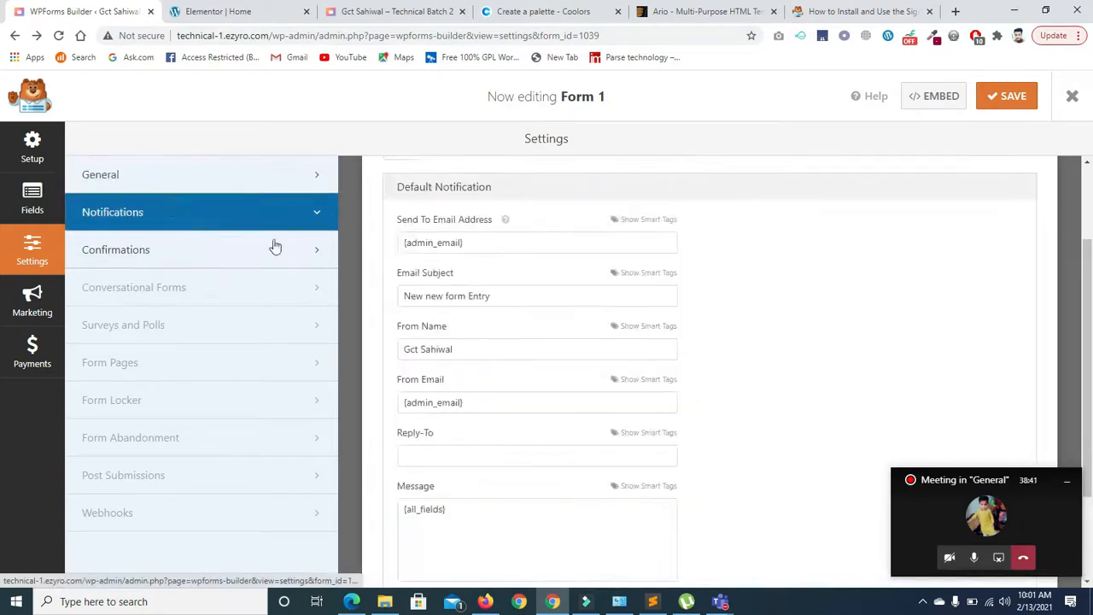
click(489, 242)
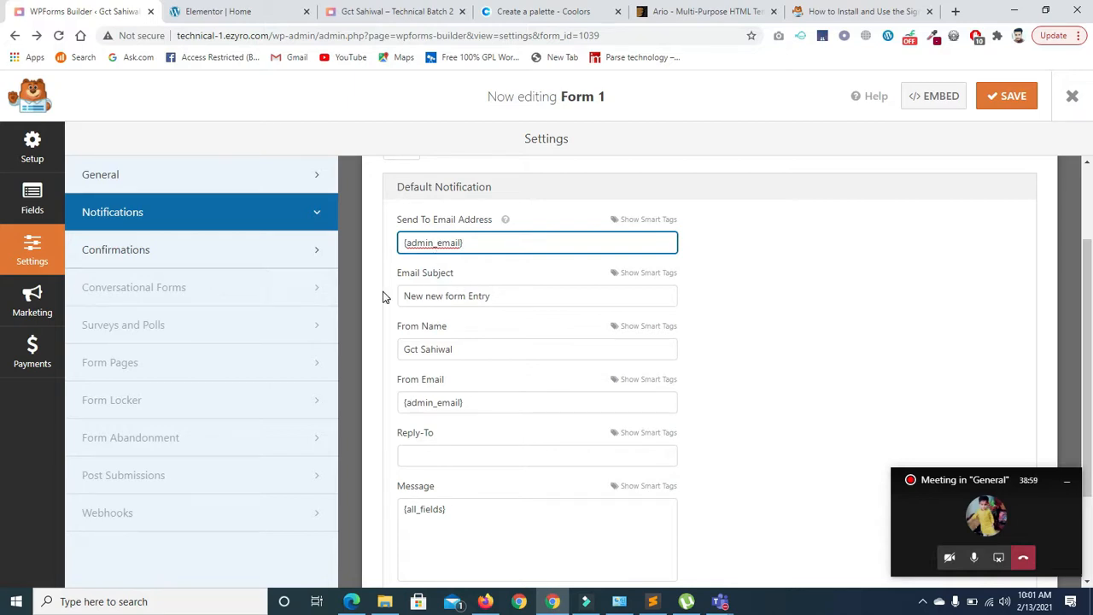
triple_click(501, 298)
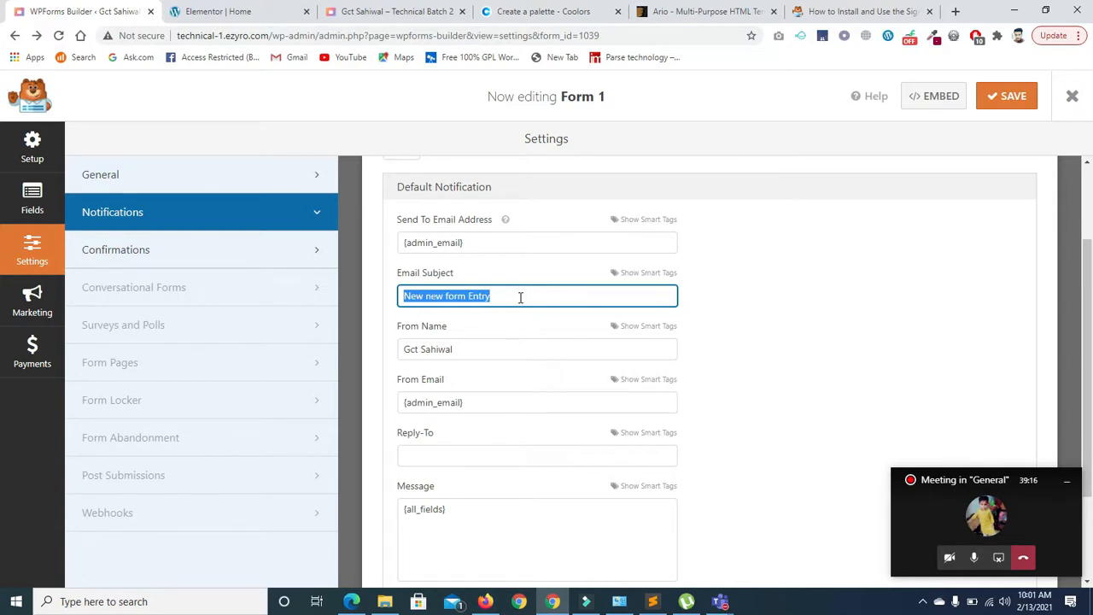
key(BackSpace)
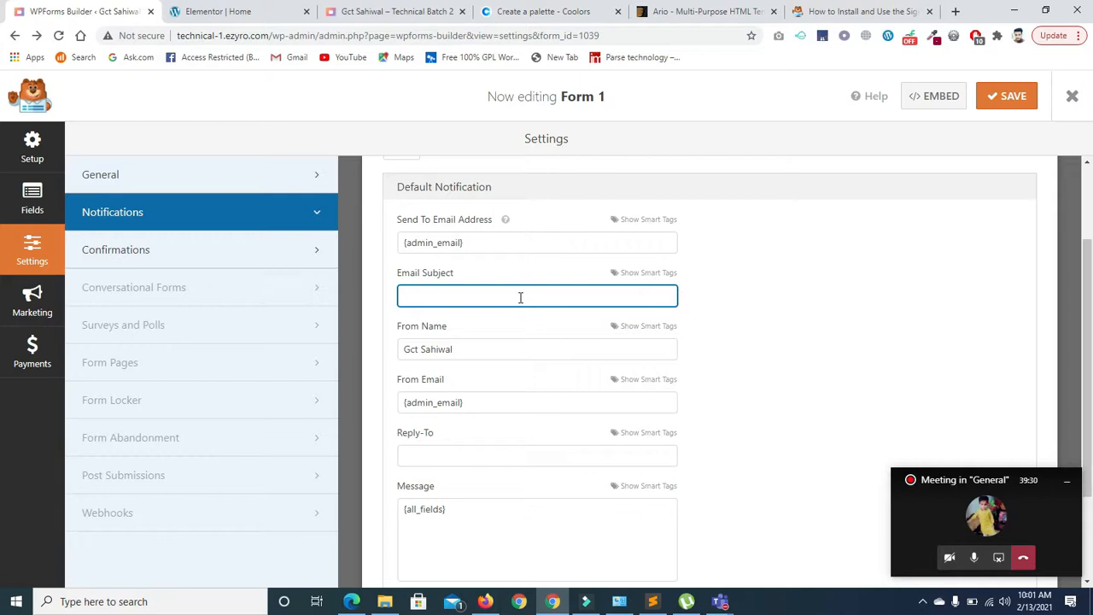
- Insert the Email field smart tag into the Email Subject, then clear the subject again
click(624, 274)
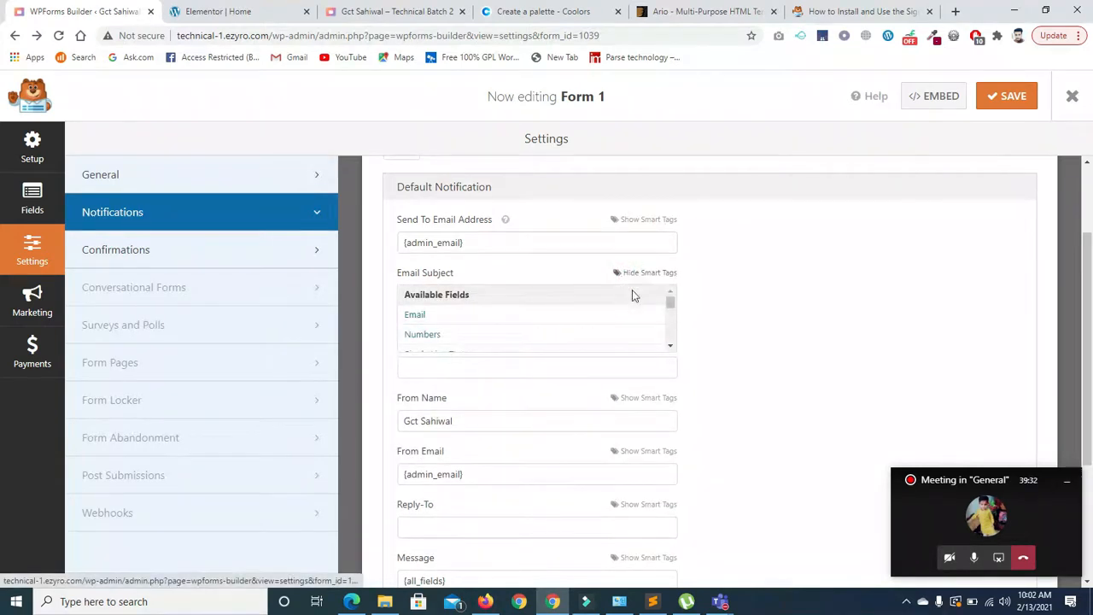
click(416, 316)
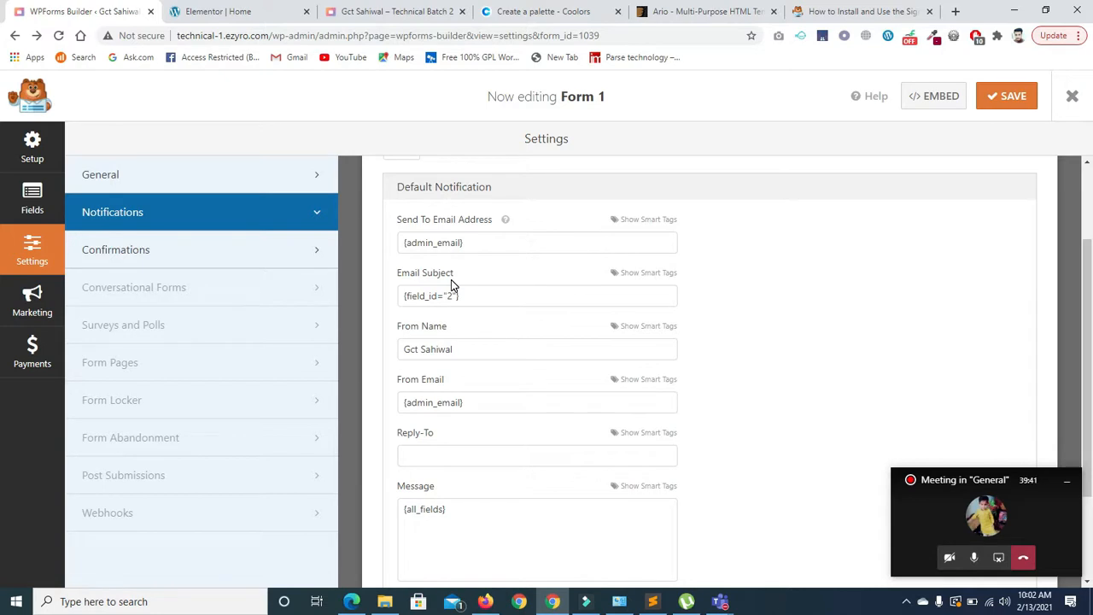
click(483, 299)
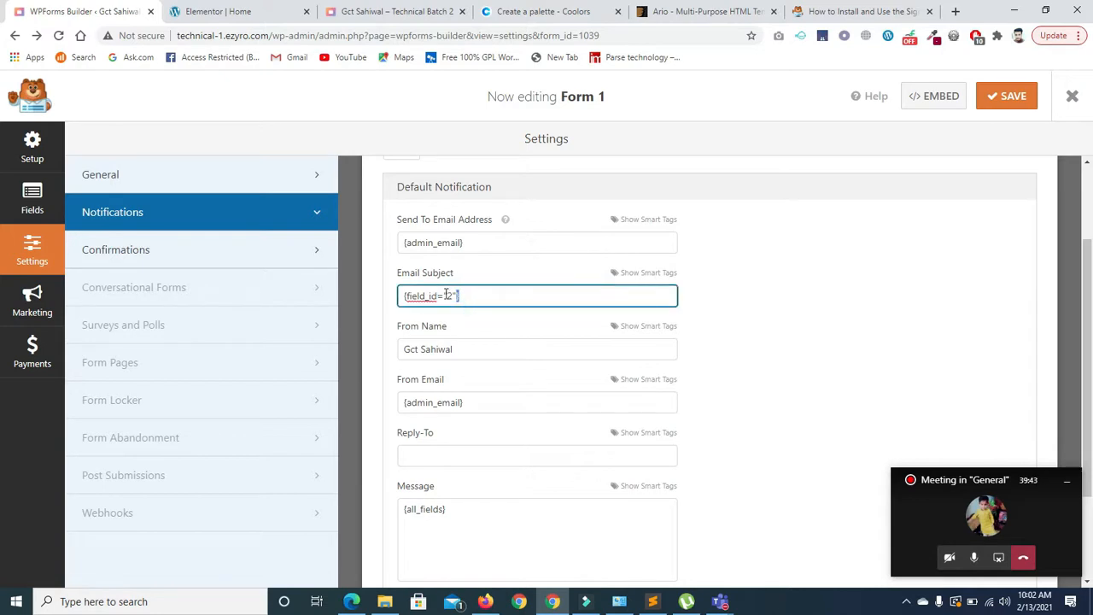
triple_click(467, 295)
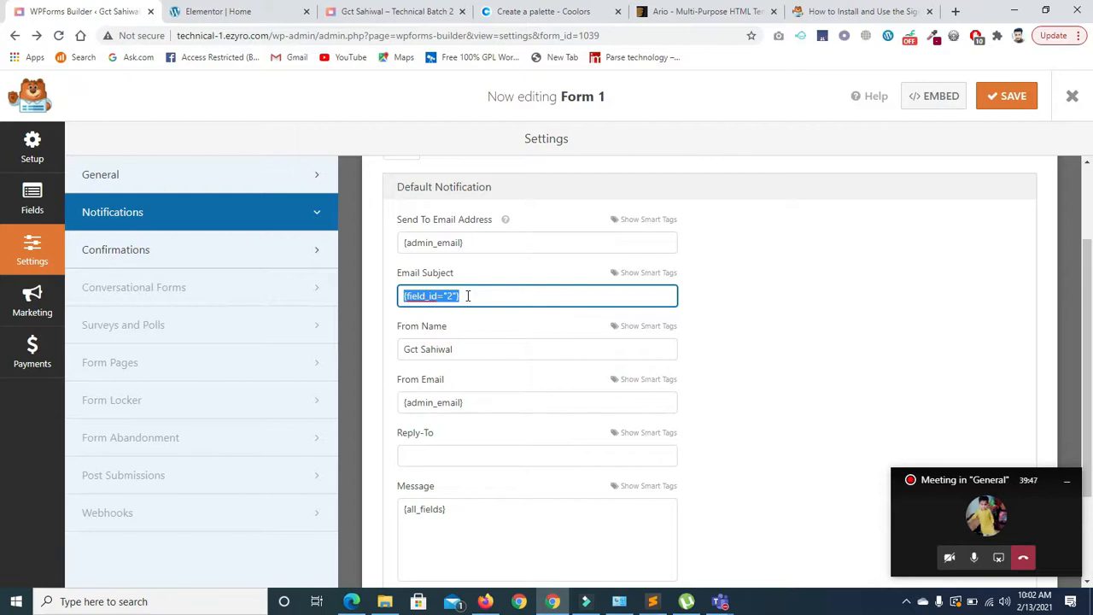
key(BackSpace)
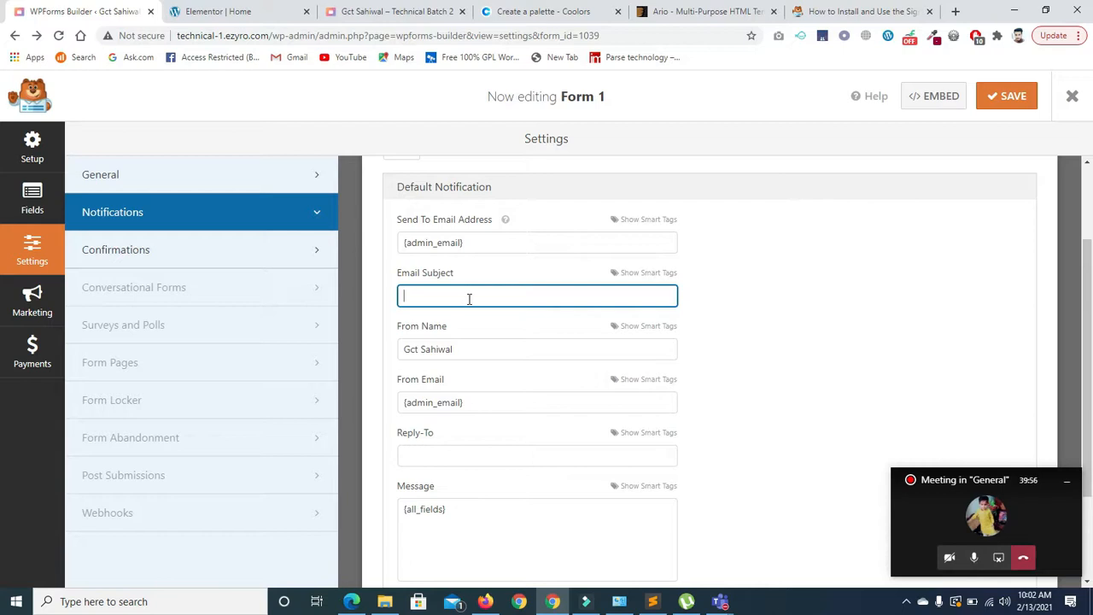
- Build the Email Subject from the Email and Numbers tags: {field_id="2"}{field_id="8"}
click(629, 274)
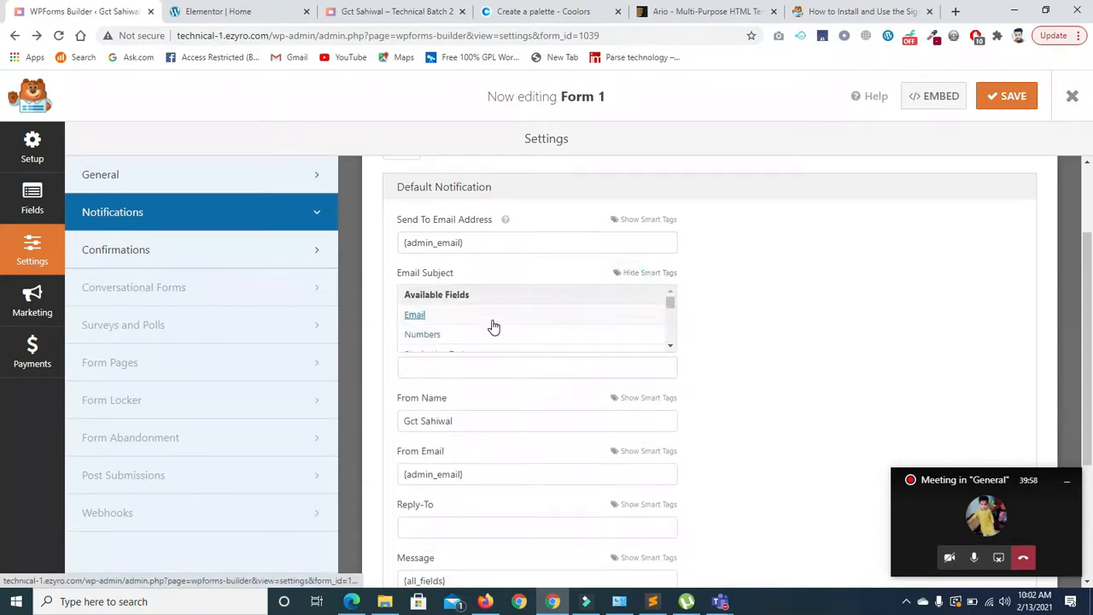
click(445, 314)
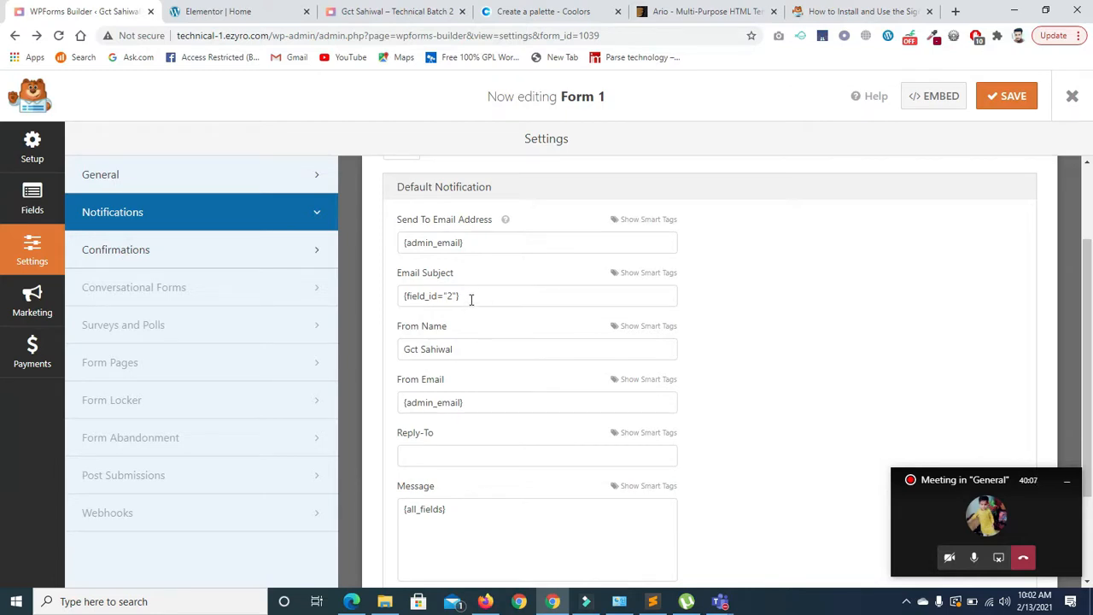
click(632, 274)
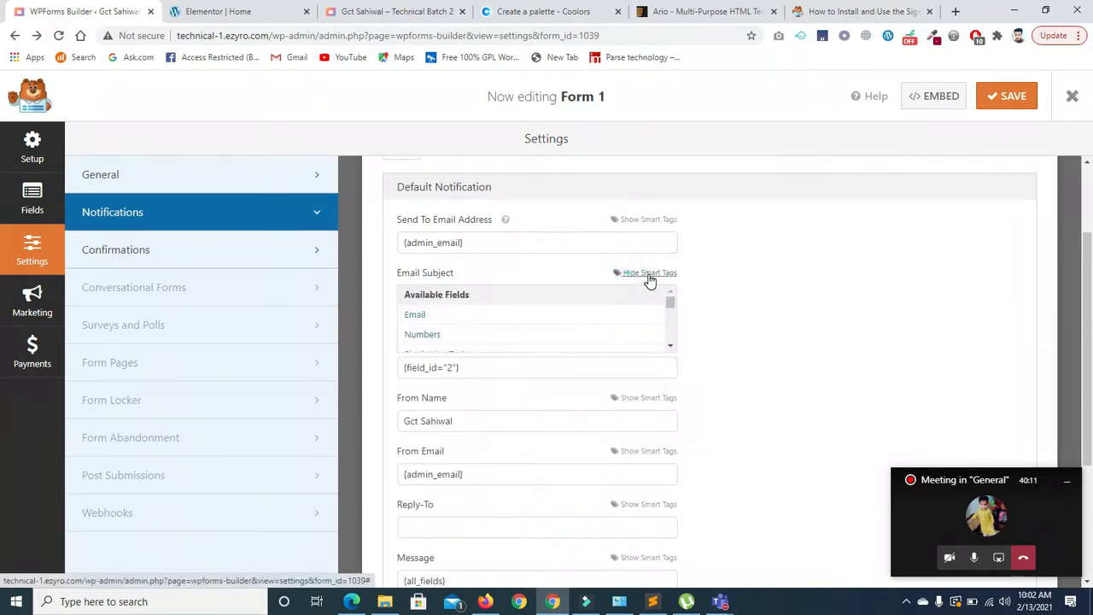
click(415, 315)
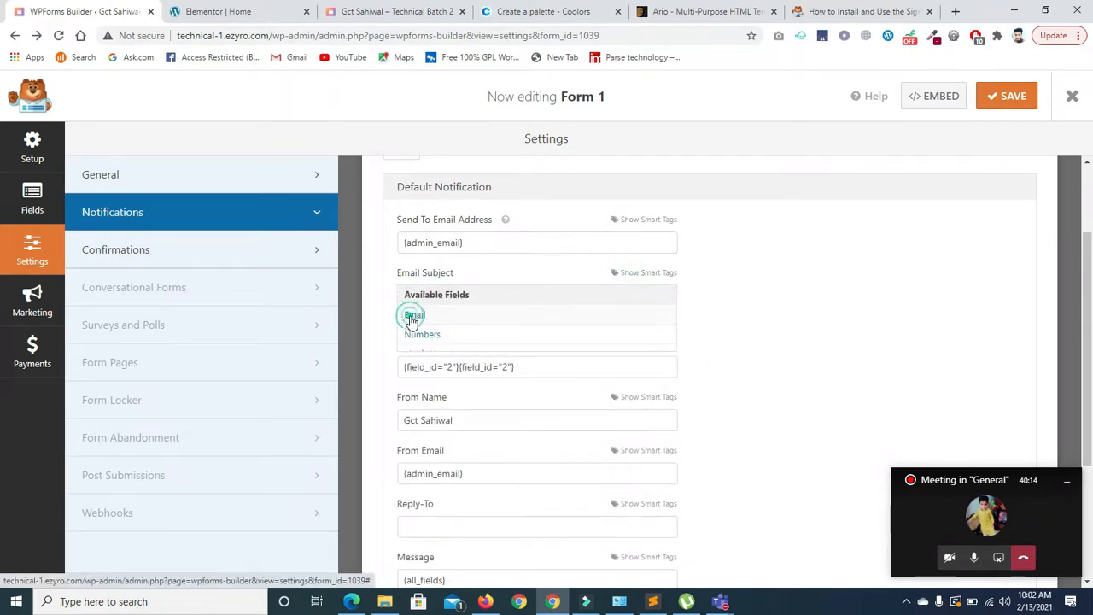
drag(538, 293, 461, 294)
key(BackSpace)
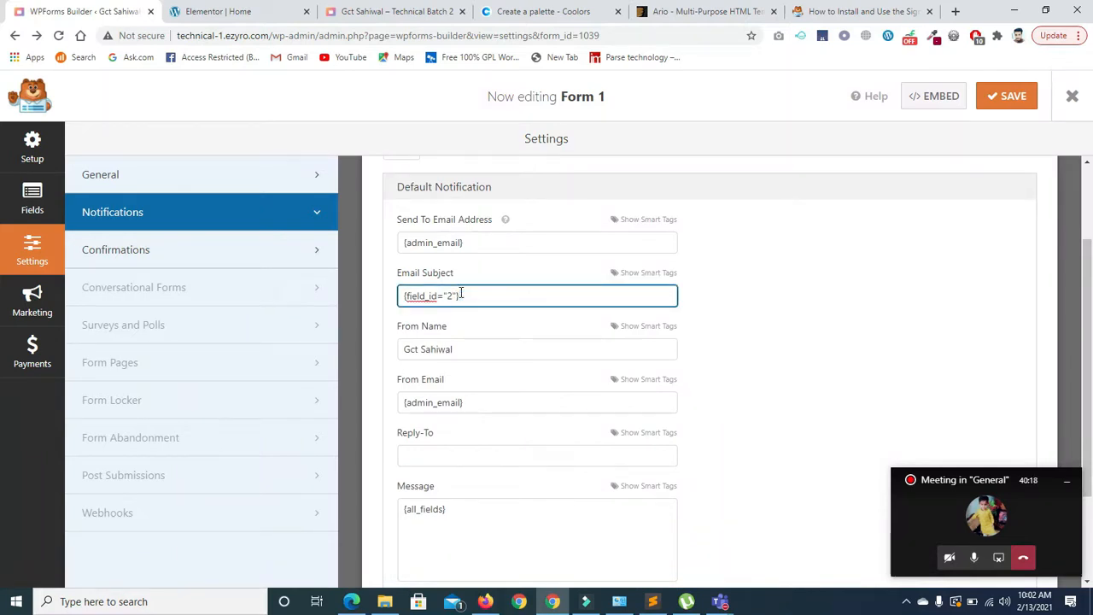
click(657, 273)
click(453, 334)
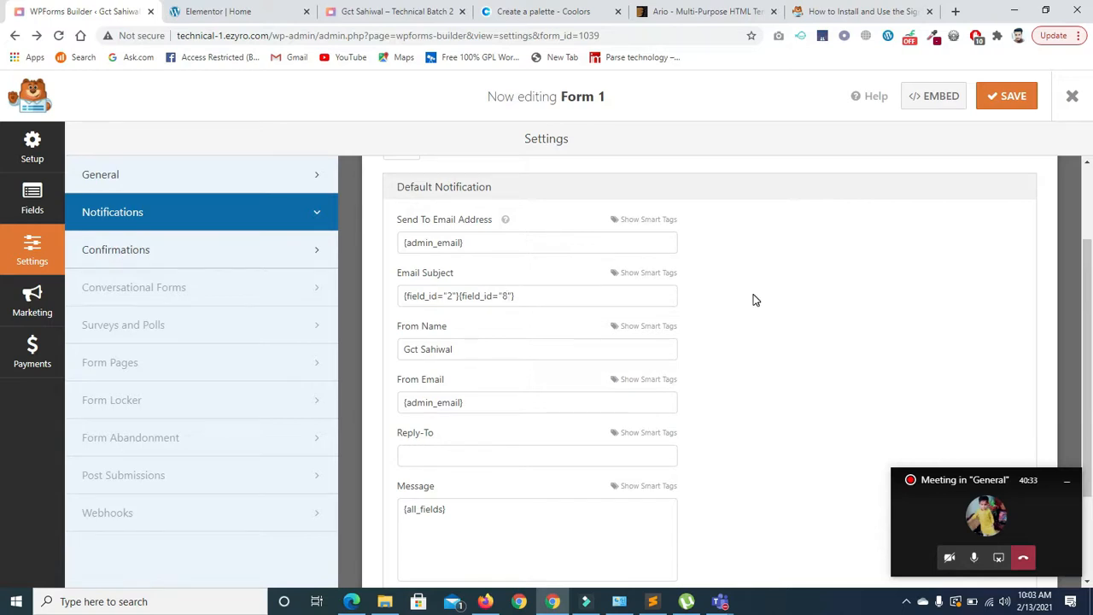
drag(1084, 300, 1090, 372)
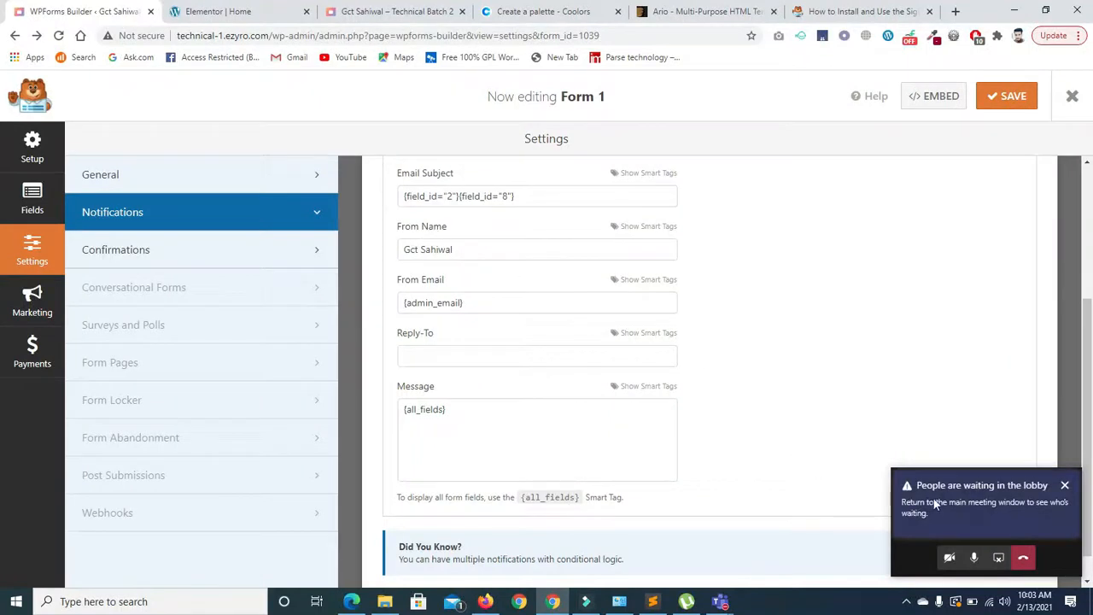
- Admit the waiting participant to the meeting
click(934, 505)
click(866, 219)
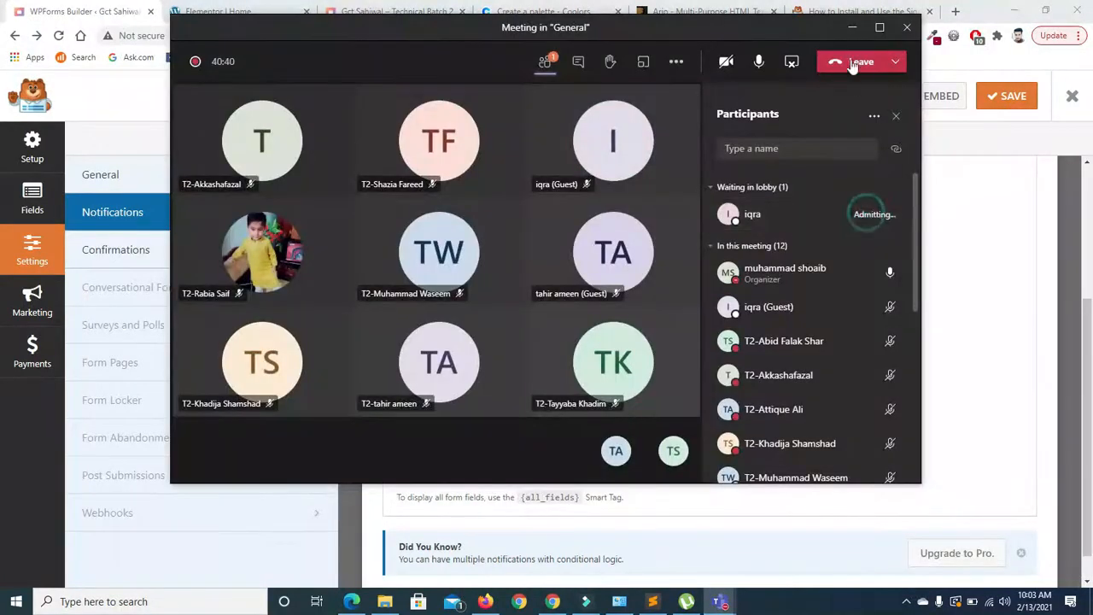
click(851, 27)
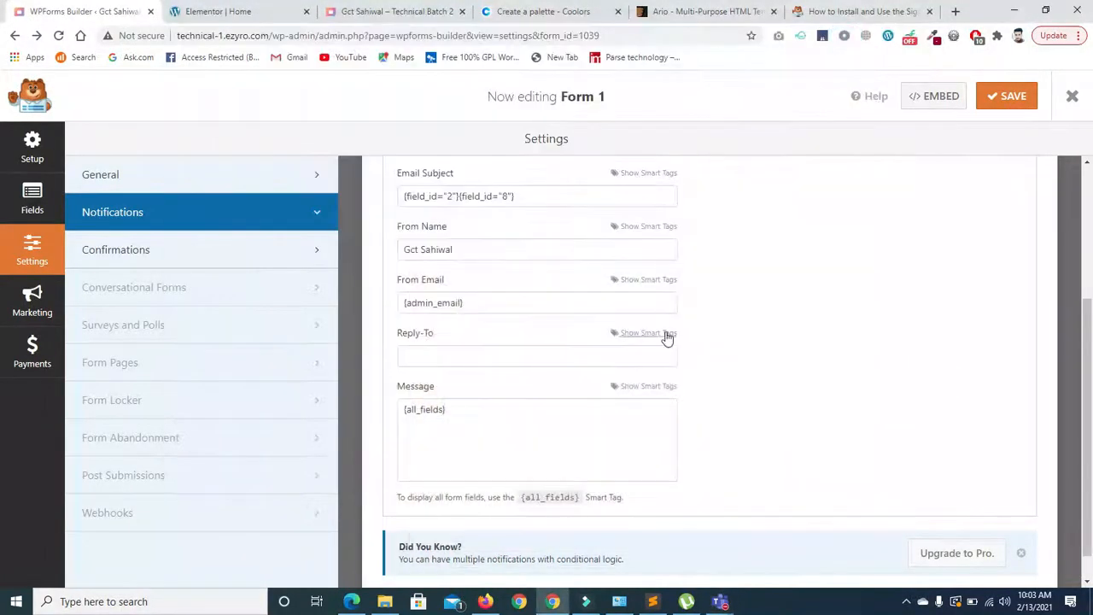
- Retype the notification From Name as 'Gct Sahiwal' and select the From Email value
click(459, 249)
key(BackSpace)
key(BackSpace)
key(BackSpace)
key(BackSpace)
key(BackSpace)
key(BackSpace)
key(BackSpace)
key(BackSpace)
key(BackSpace)
key(BackSpace)
key(BackSpace)
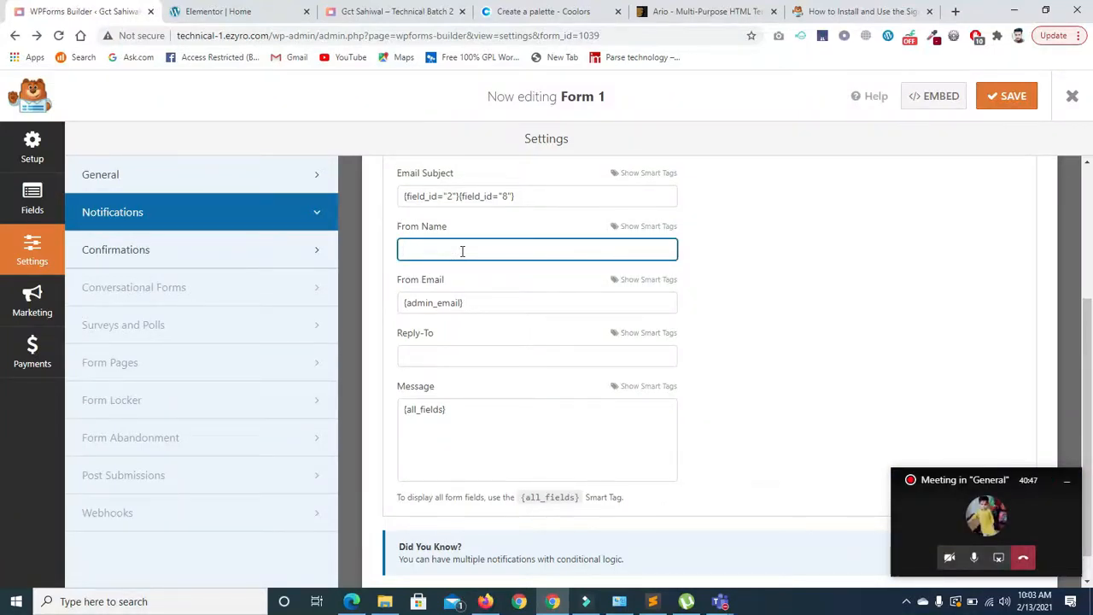
text(Gct Sahiwal)
triple_click(482, 300)
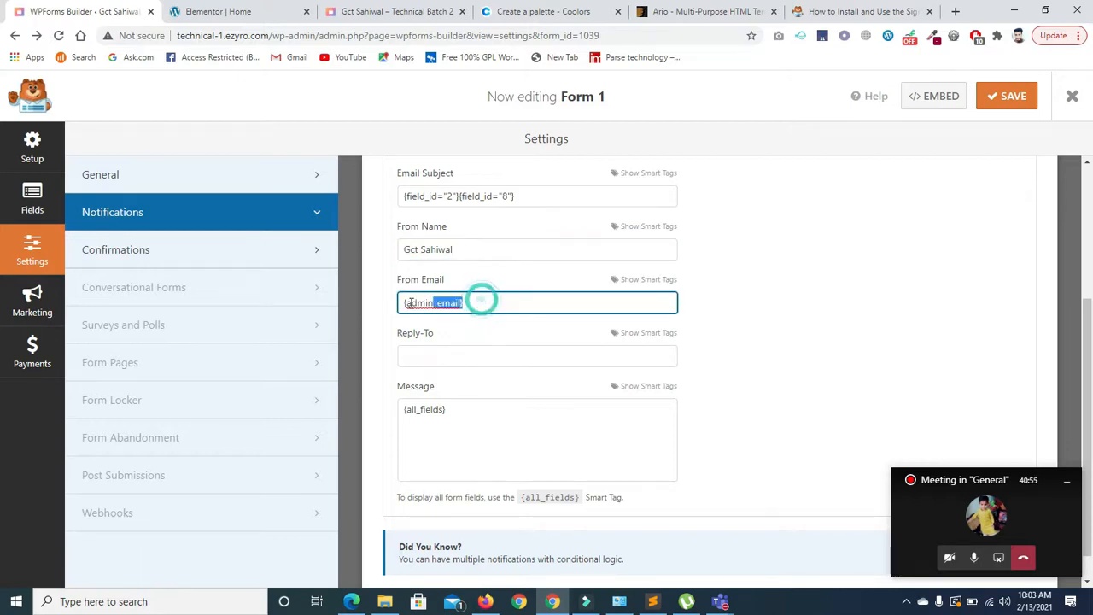
scroll(1084, 338, up, 1)
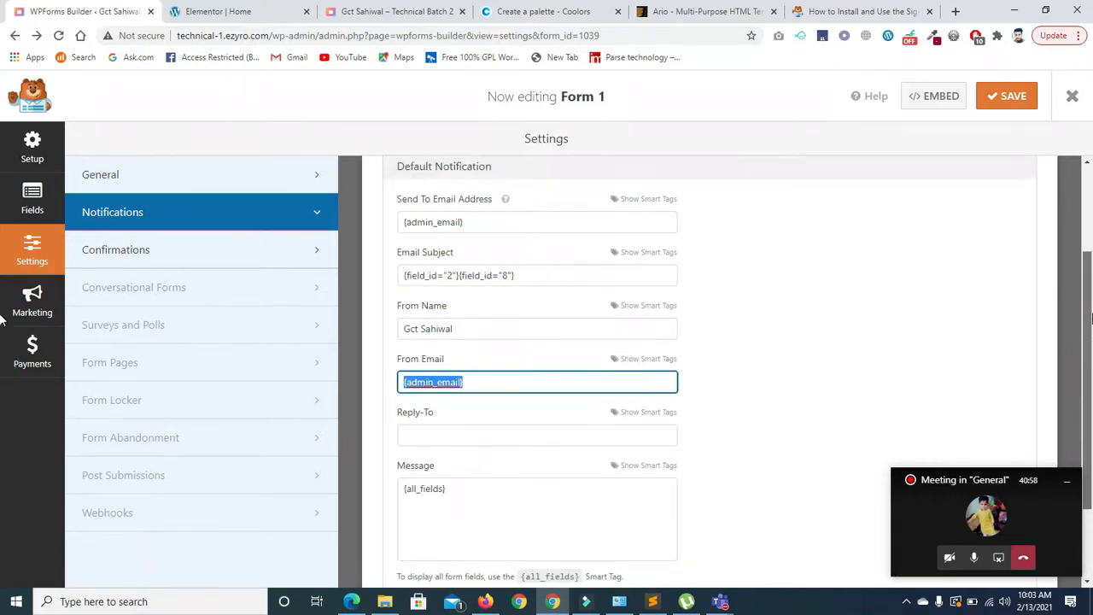
scroll(657, 420, down, 2)
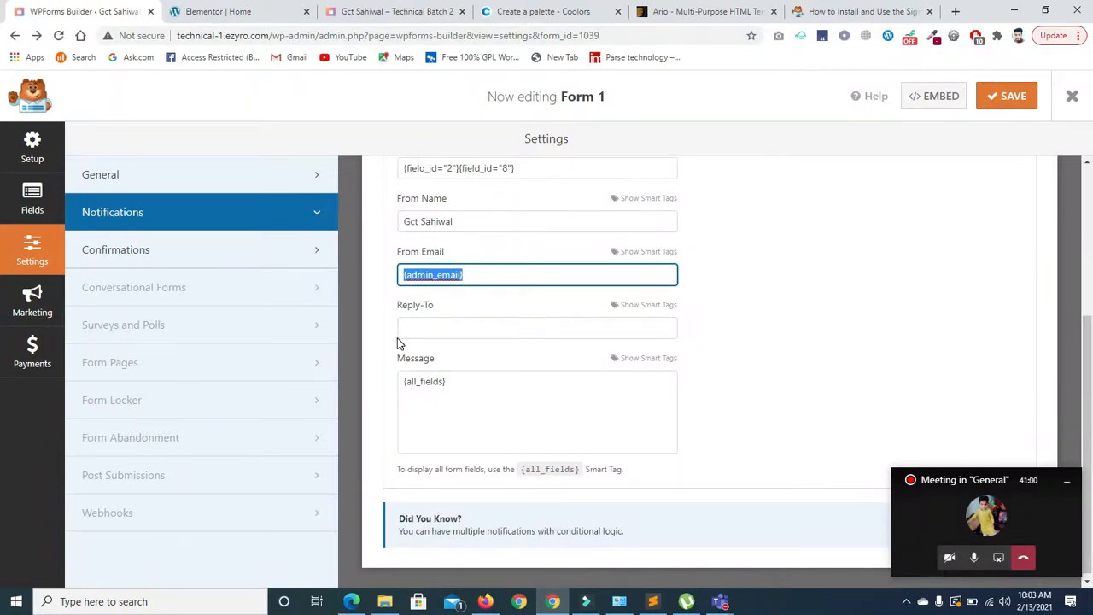
- Check the Reply-To and Message fields, save the form, and dismiss the save error
click(431, 336)
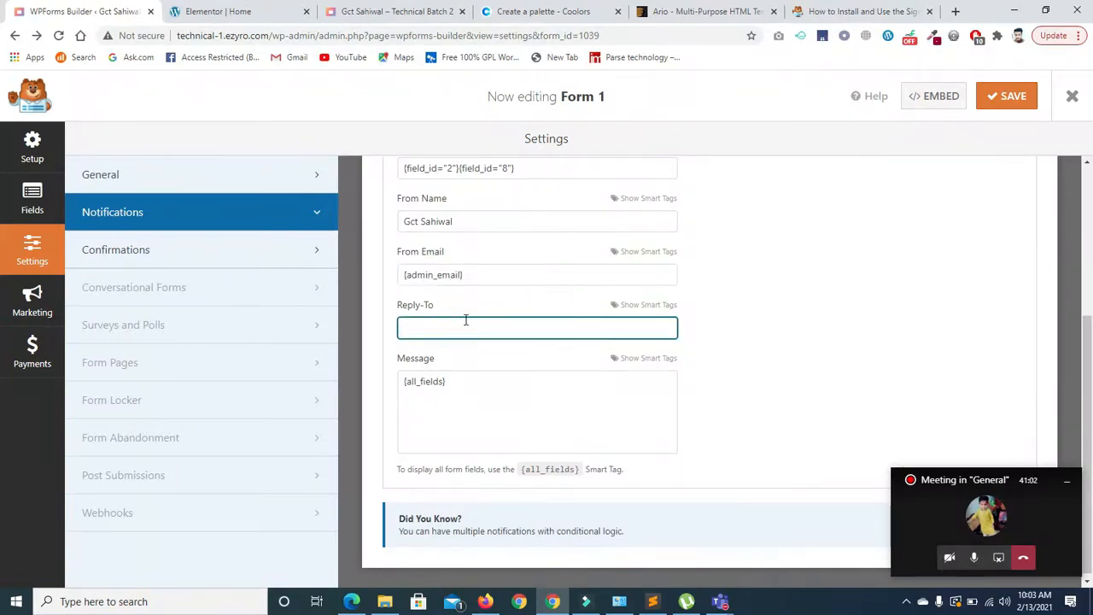
scroll(1089, 338, down, 1)
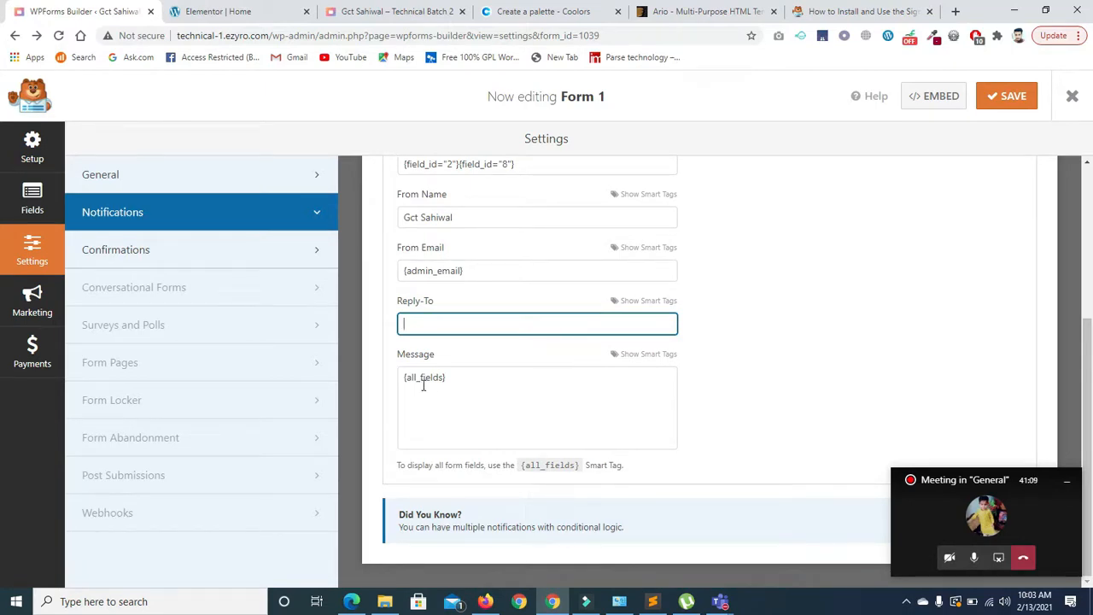
click(457, 378)
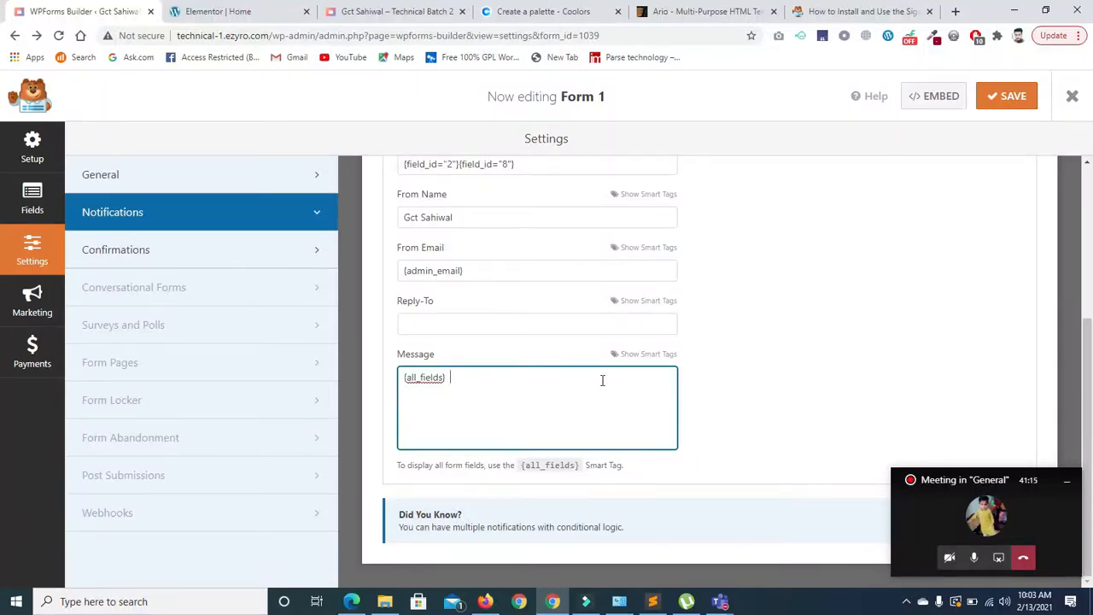
scroll(709, 358, up, 5)
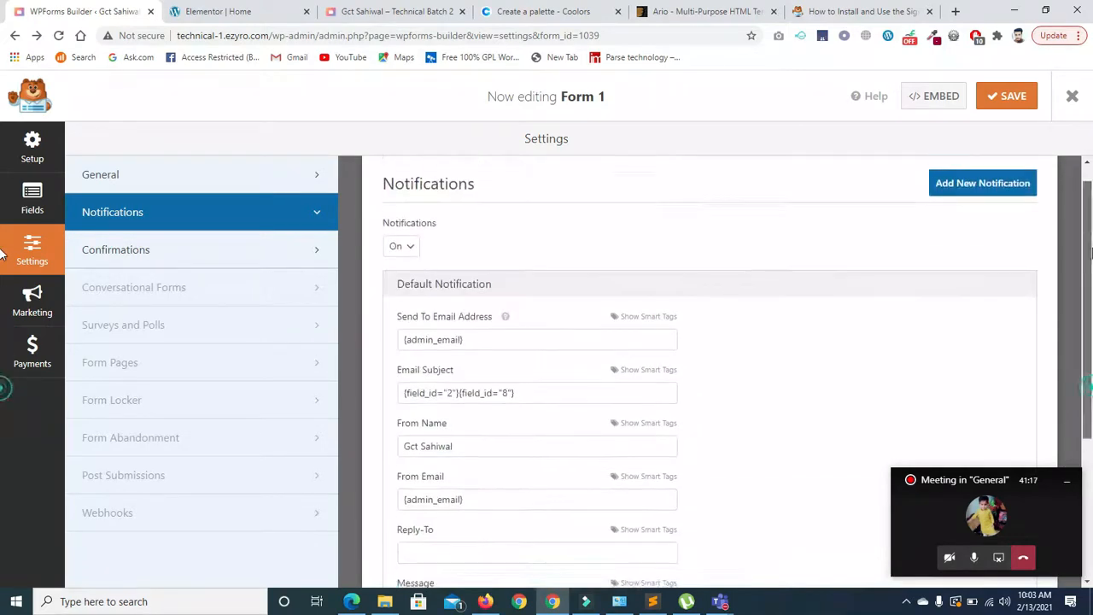
click(1005, 96)
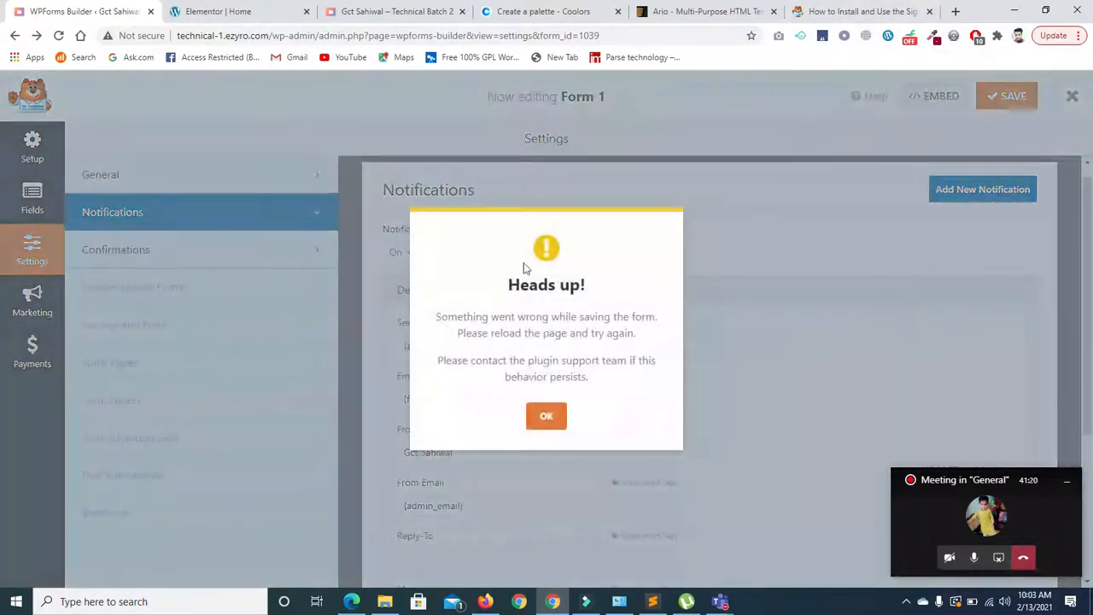
click(546, 400)
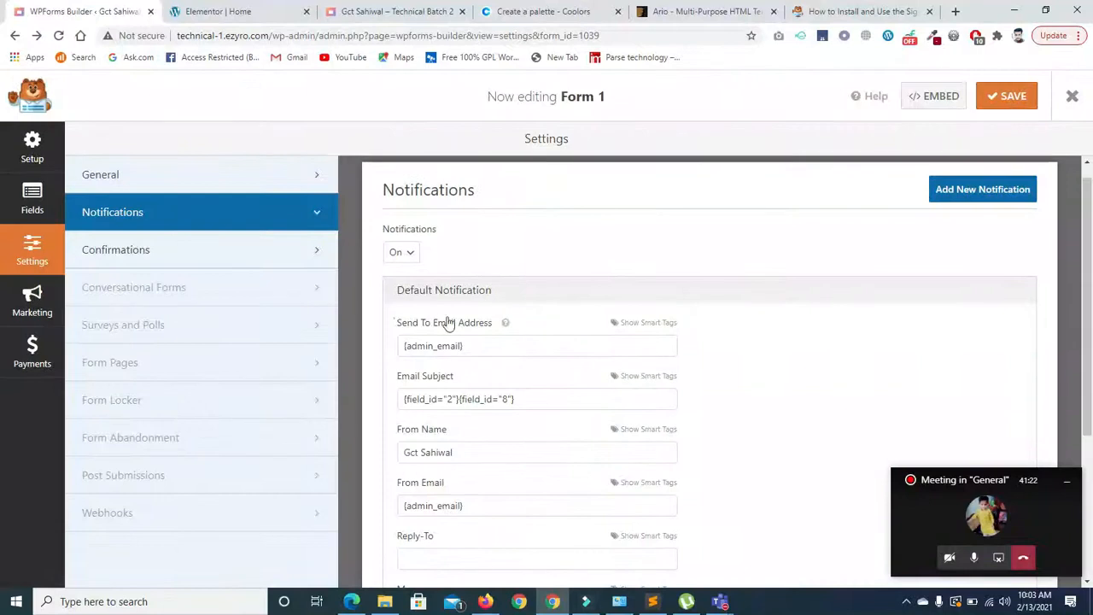
- Open Confirmations and add a new line to the default confirmation message
click(186, 265)
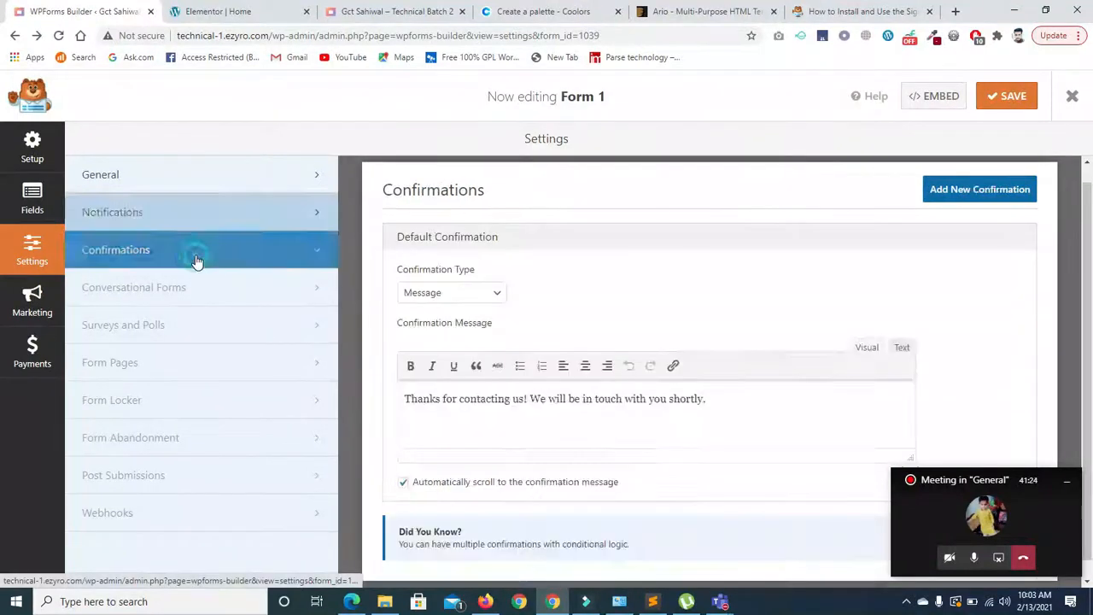
scroll(768, 344, down, 1)
click(714, 386)
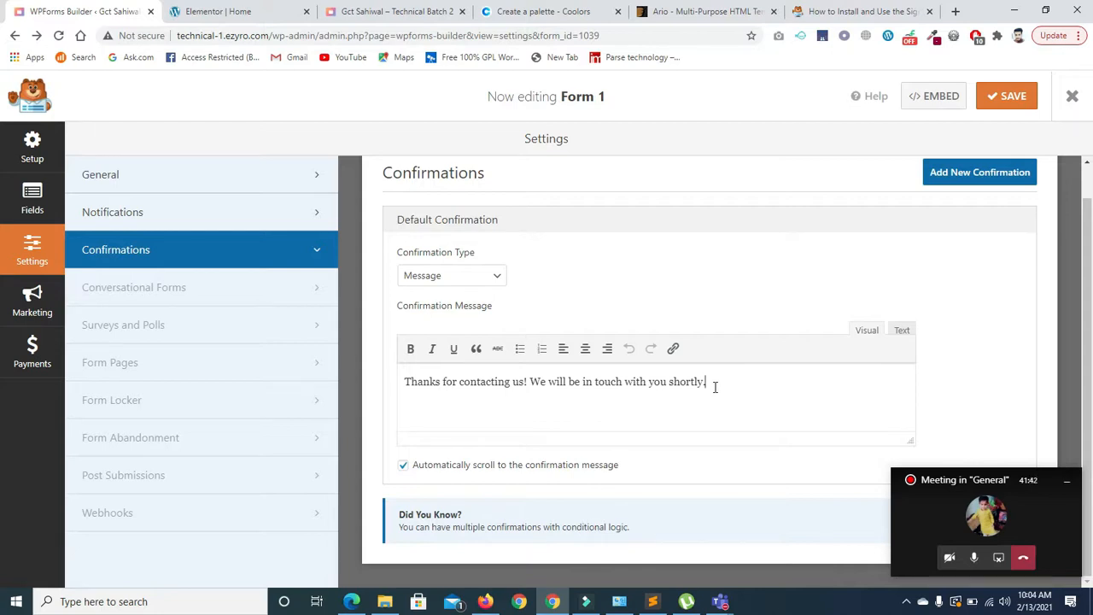
key(Return)
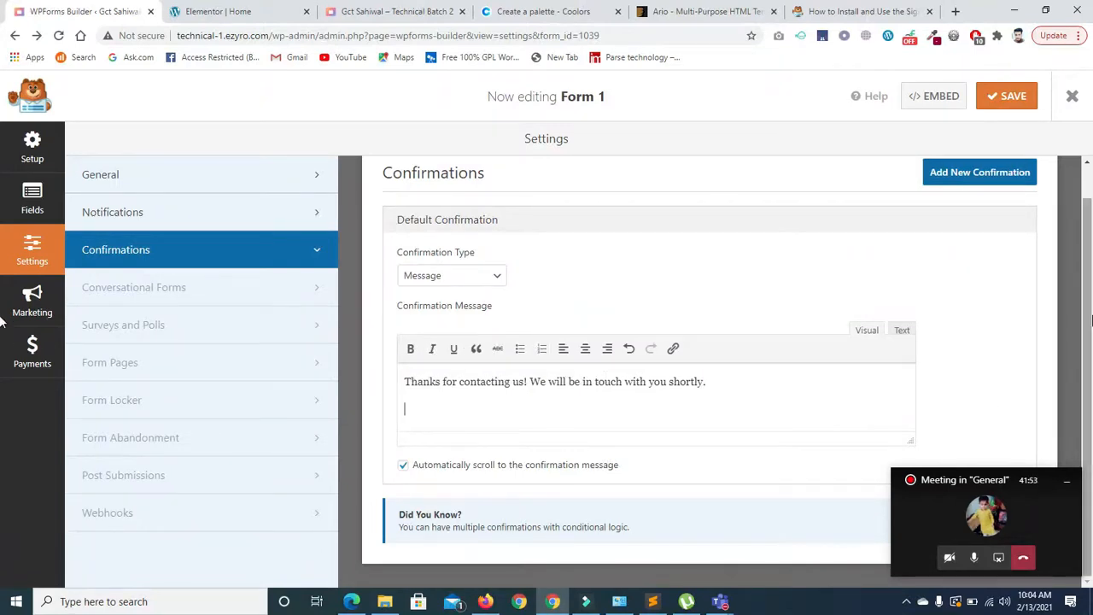
mouse_move(909, 439)
mouse_down()
mouse_move(910, 478)
mouse_move(910, 432)
mouse_move(908, 455)
mouse_up()
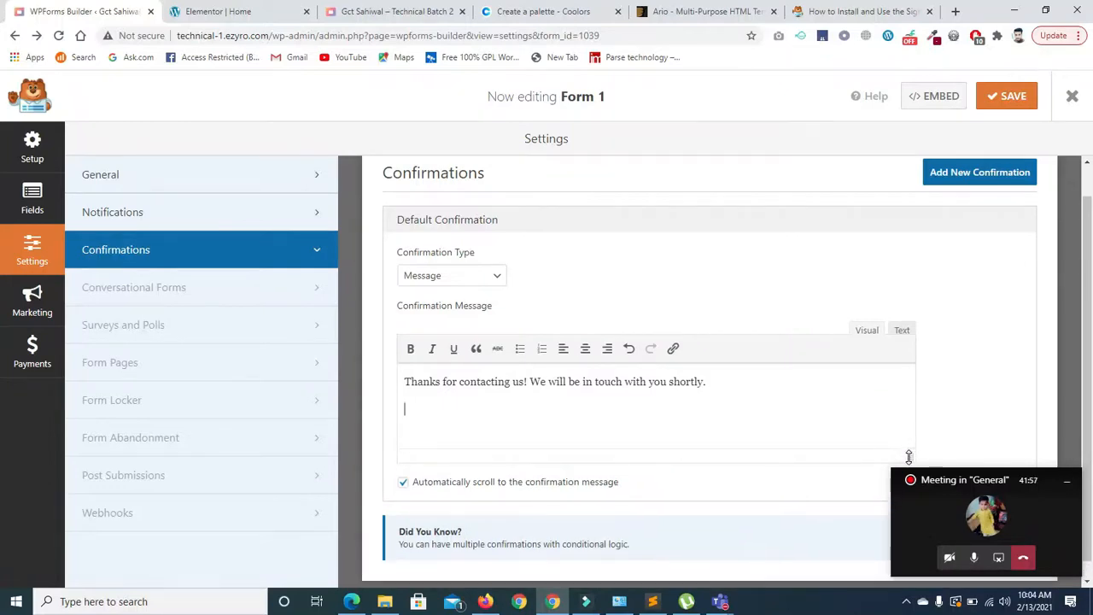
click(409, 411)
- Try adding another confirmation, then close the PRO upgrade notice and the Surfe.be popup
click(967, 174)
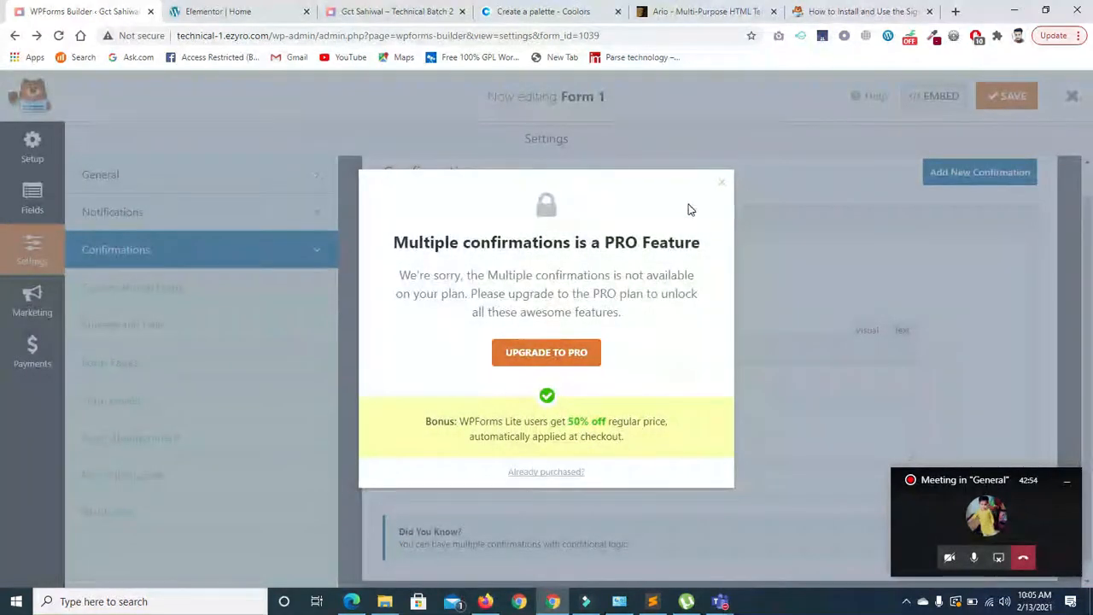
click(721, 187)
scroll(1085, 219, down, 1)
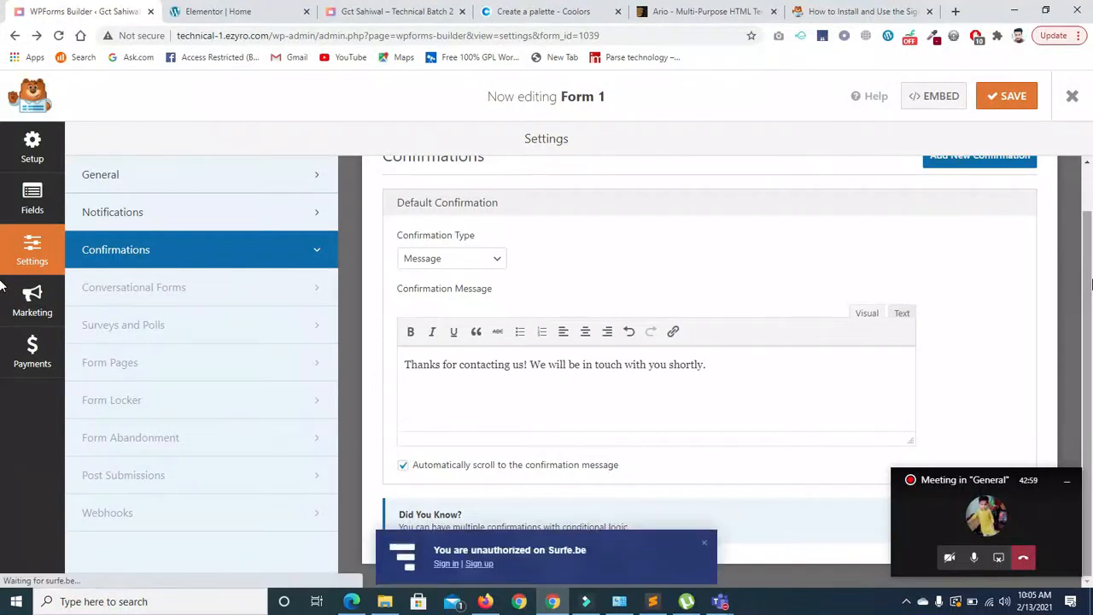
click(704, 541)
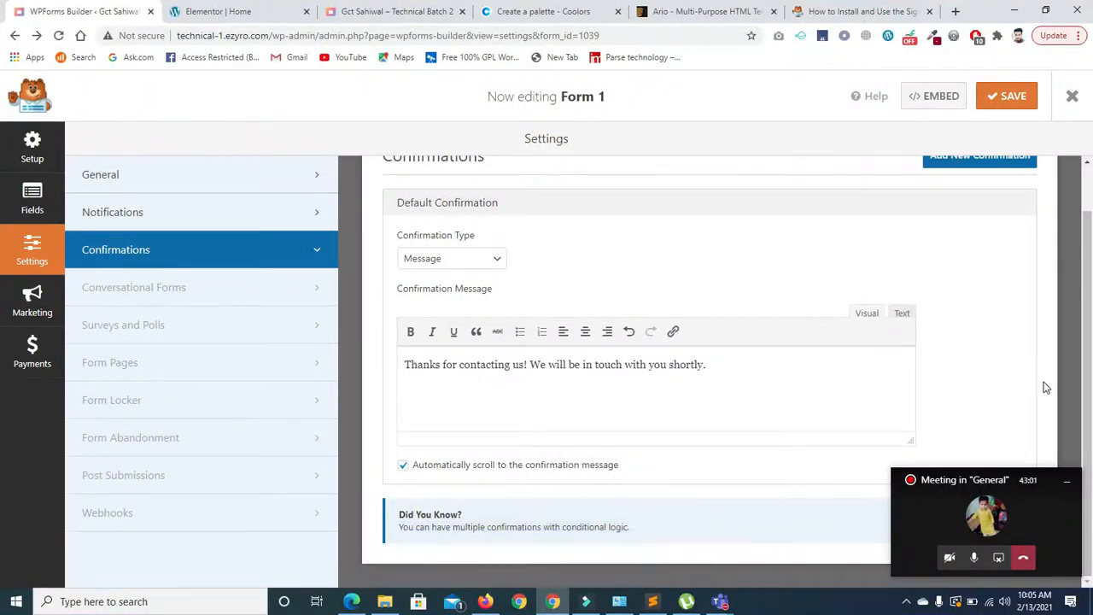
drag(1085, 311, 1090, 236)
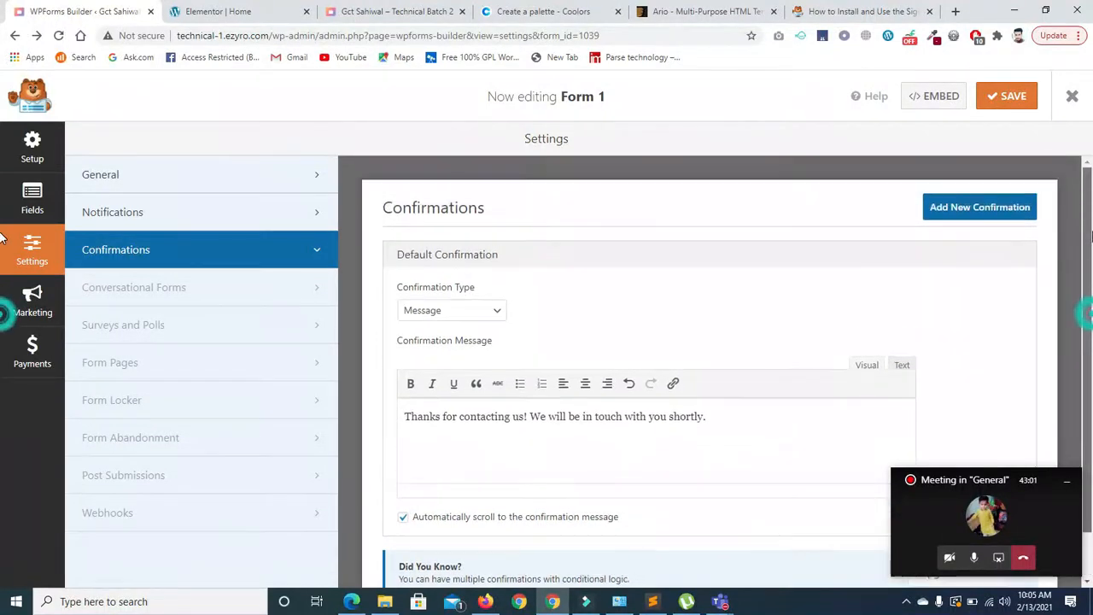
- Set Confirmation Type to Show Page with Home as the Confirmation Page
click(493, 312)
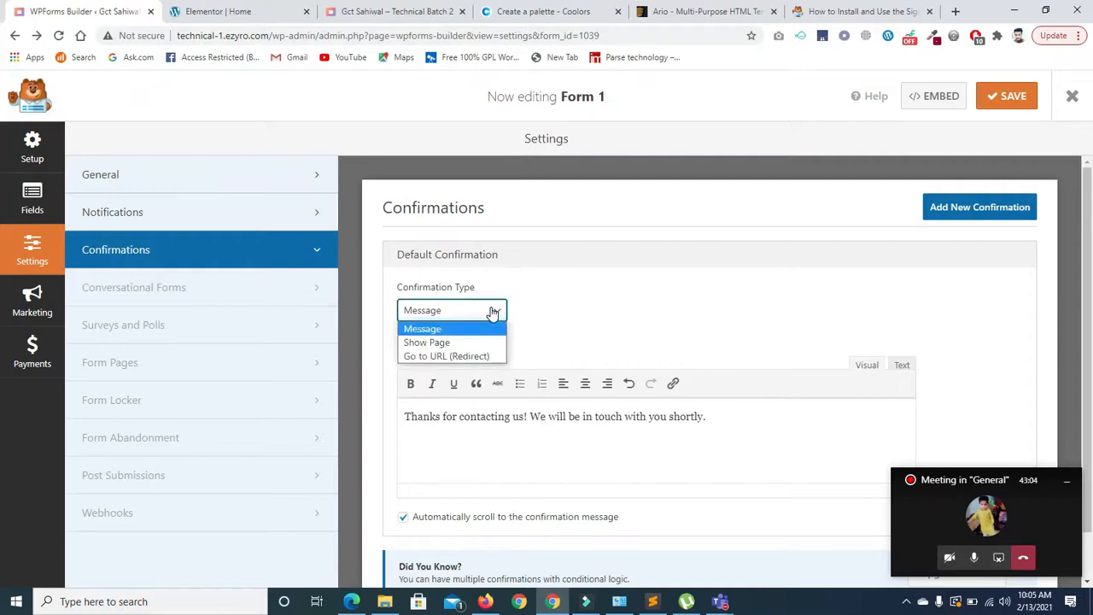
click(430, 342)
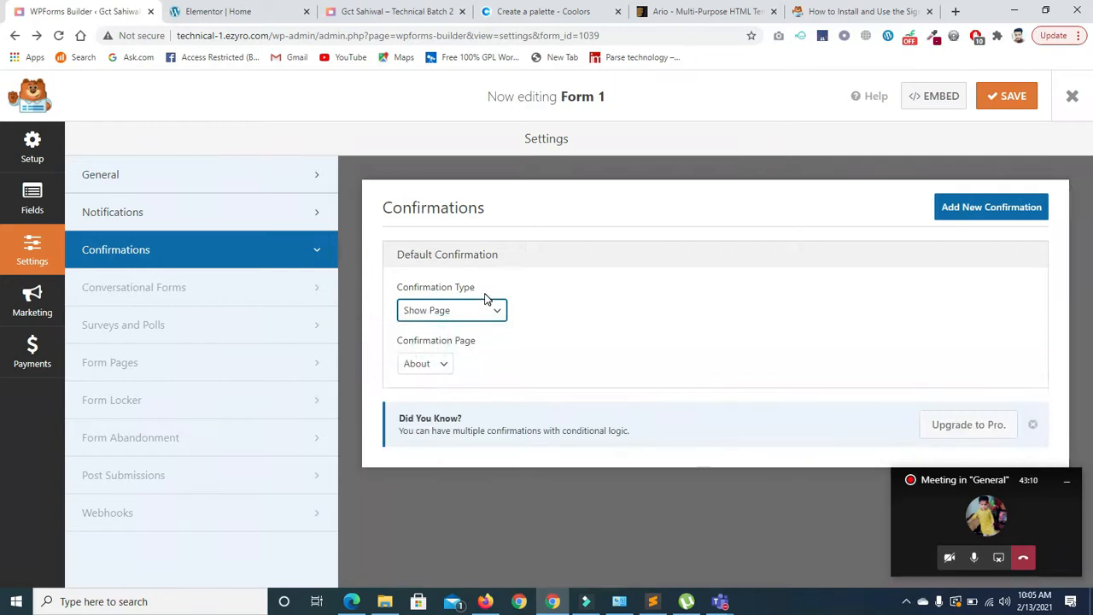
click(443, 366)
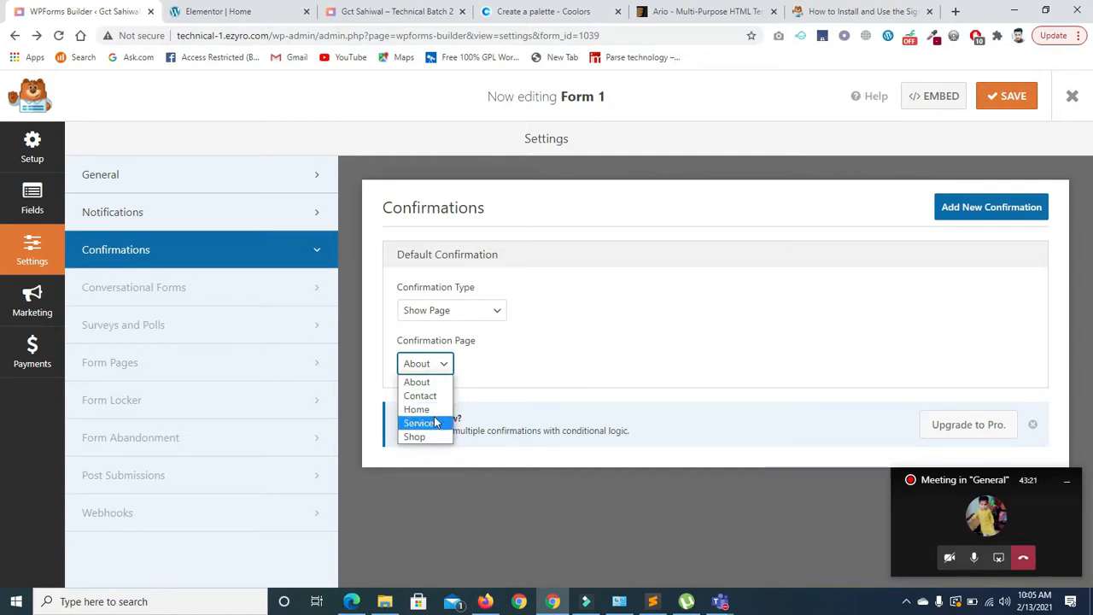
click(428, 410)
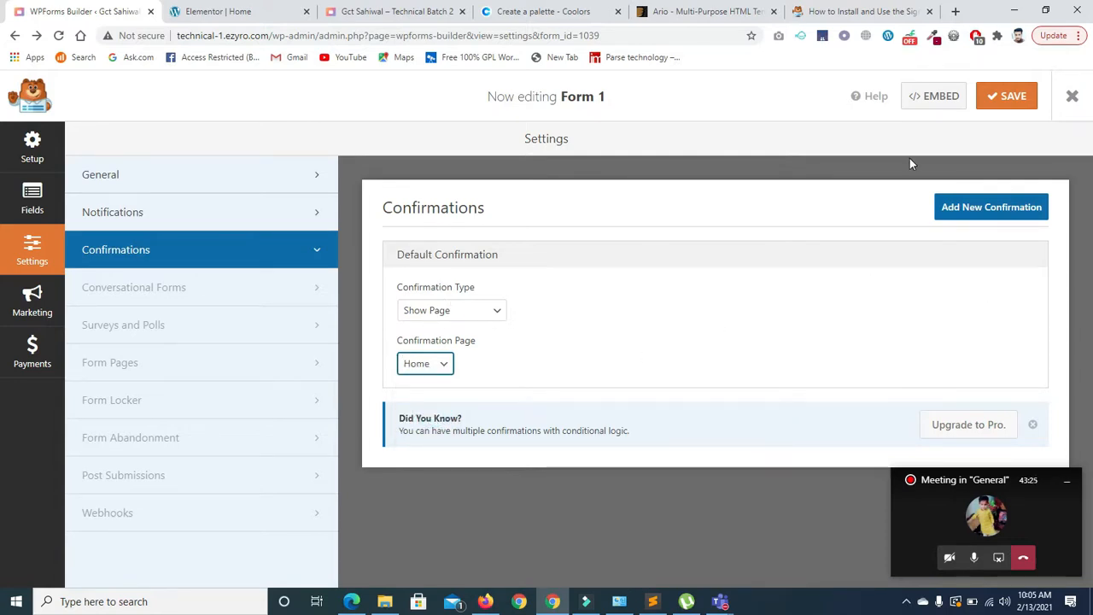
- Save the form, dismiss the 'Something went wrong' error, and try saving again
click(1007, 95)
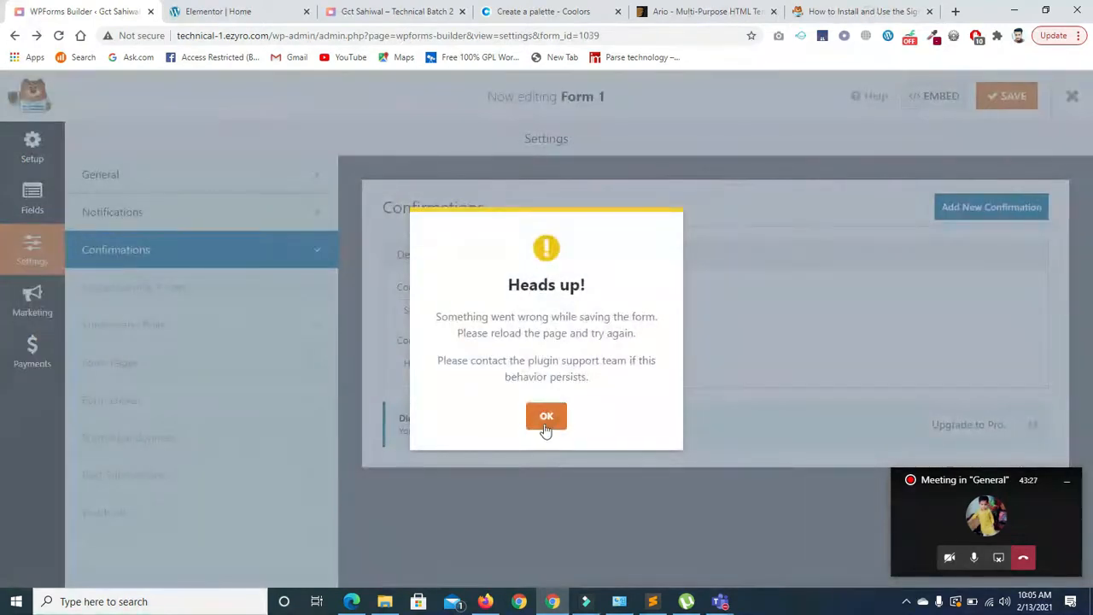
click(546, 418)
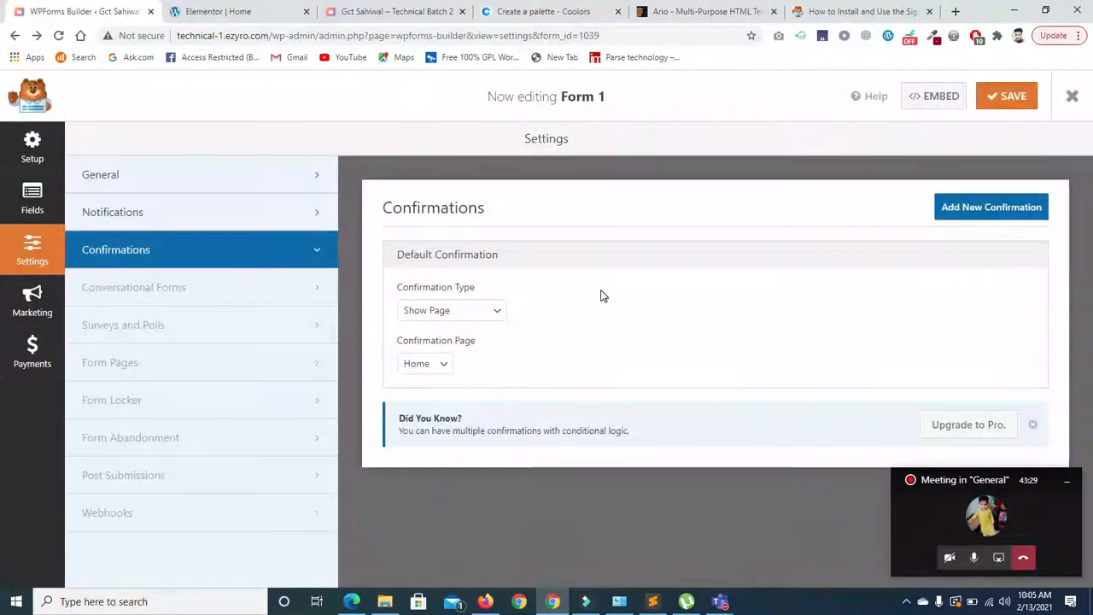
click(1007, 95)
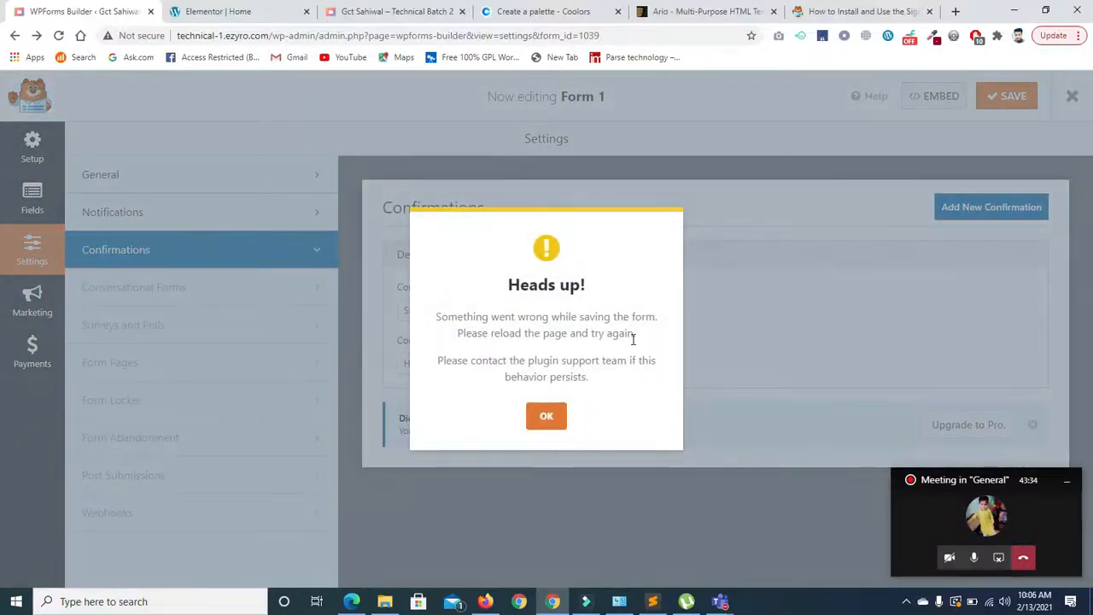
- Dismiss the save error, reload the builder page, and switch to the Signature Addon docs tab
click(546, 415)
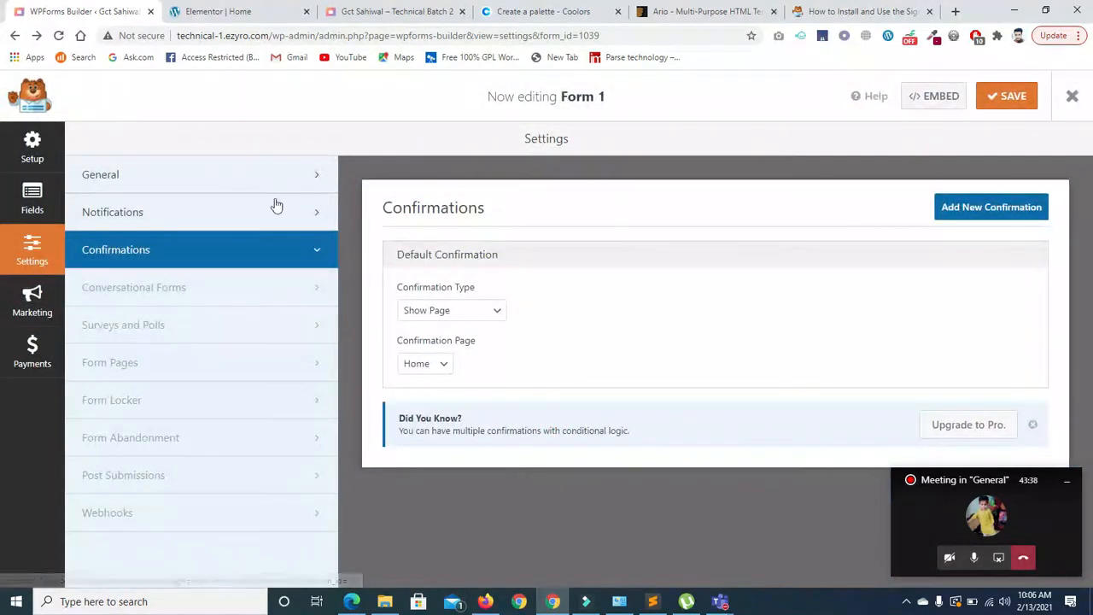
click(58, 36)
click(611, 113)
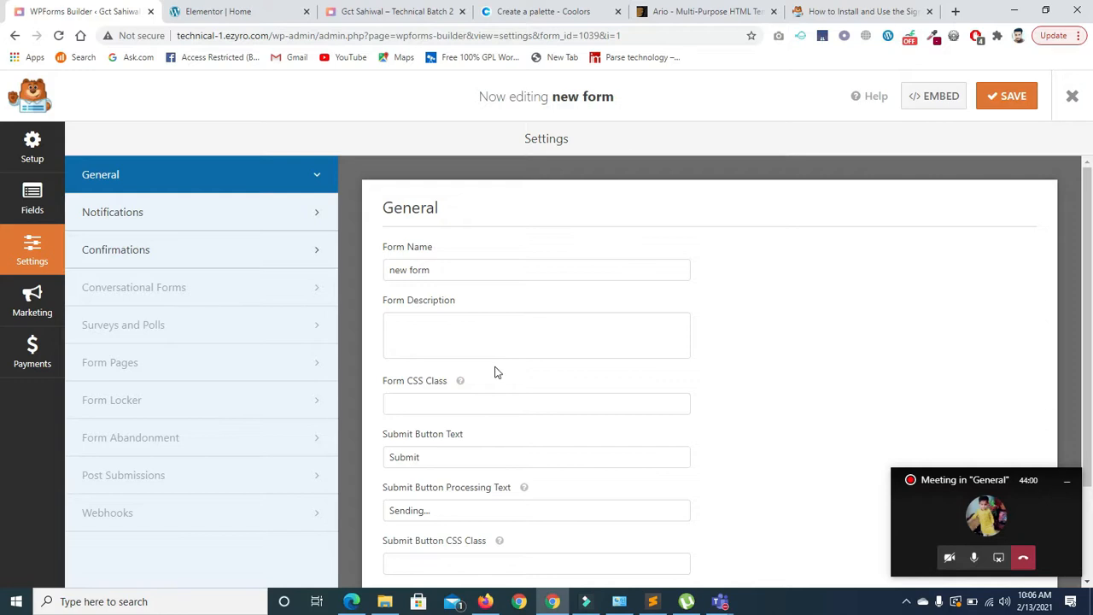
click(821, 14)
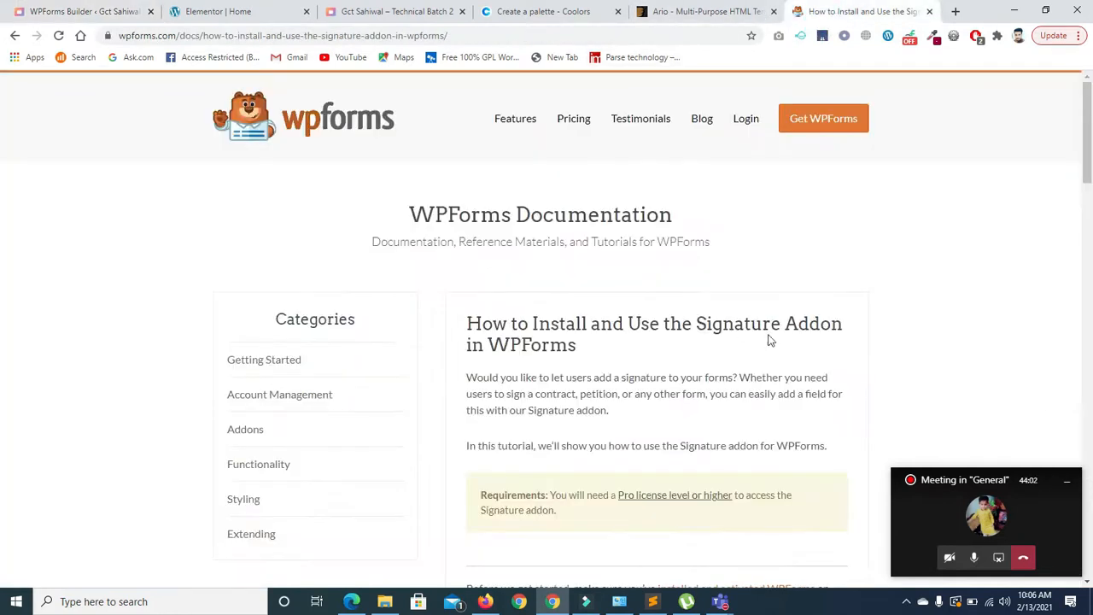
- Switch back to the WPForms Builder tab showing new form's General settings
click(45, 8)
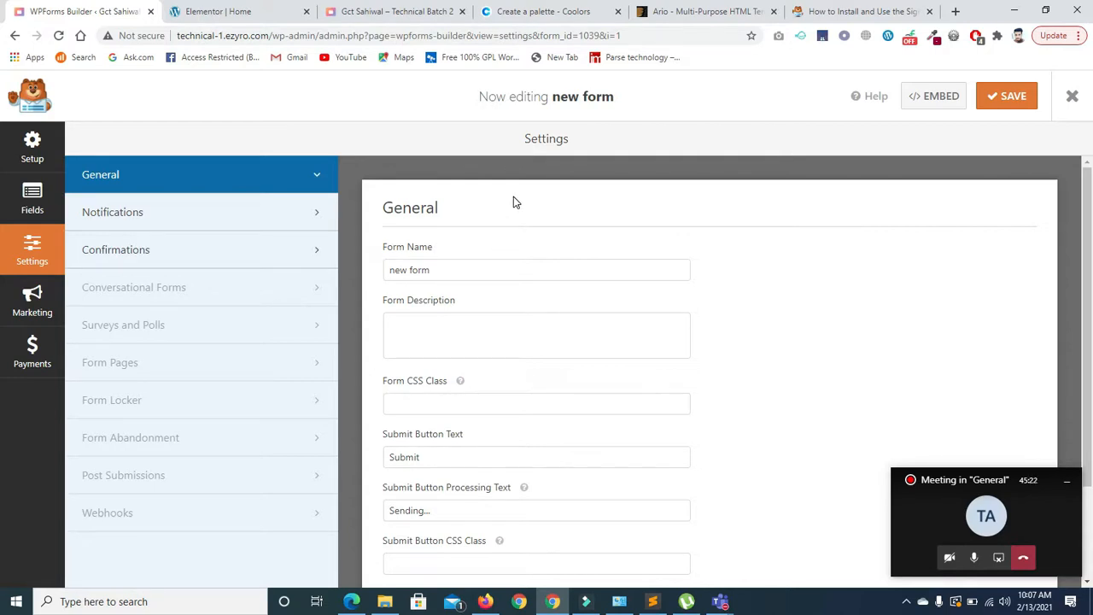
- Switch to the Fields panel and browse new form's Add Fields list, then glance at Payments
click(32, 198)
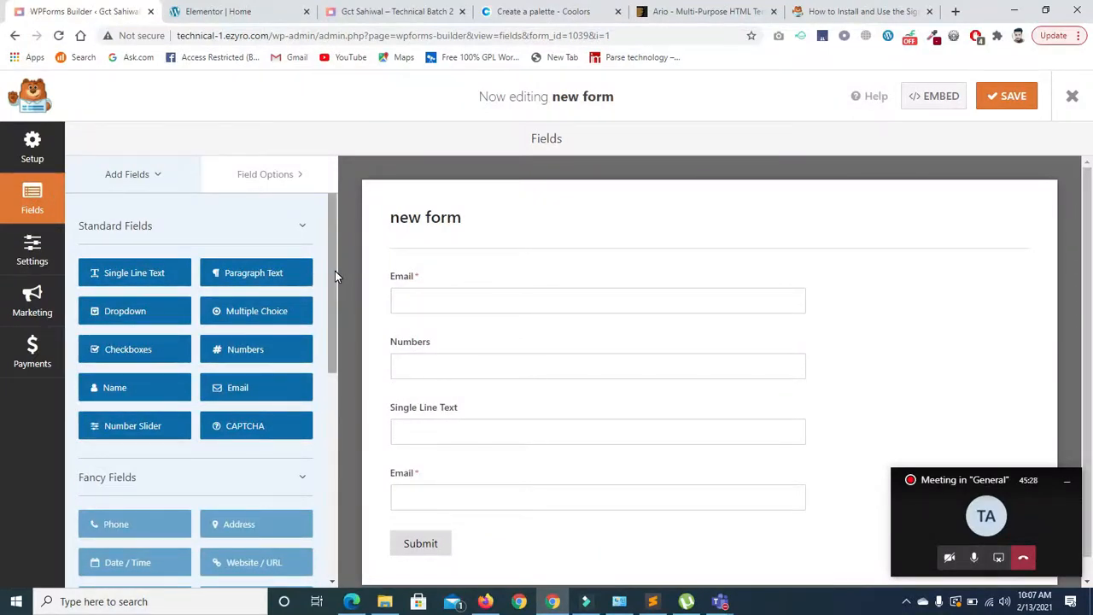
drag(333, 290, 324, 418)
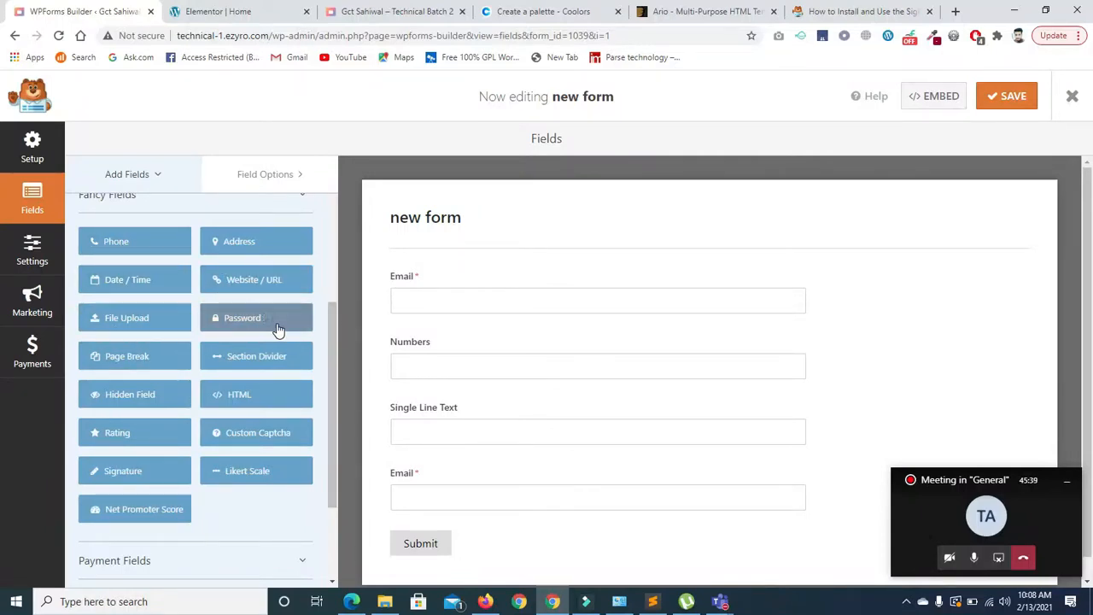
scroll(332, 329, down, 1)
scroll(329, 367, up, 2)
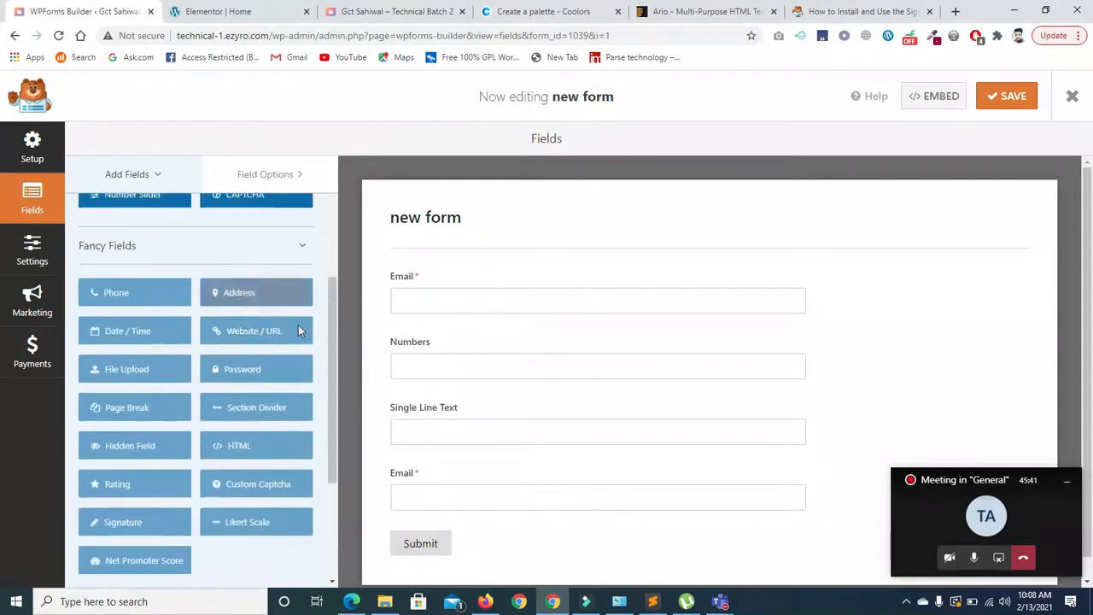
scroll(332, 388, down, 3)
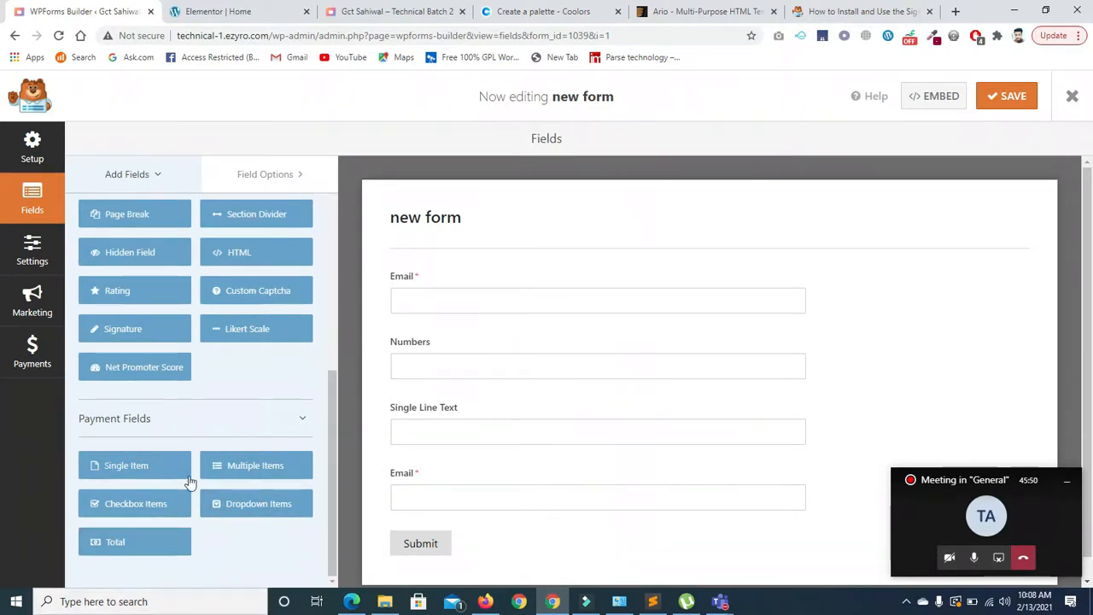
drag(332, 421, 325, 218)
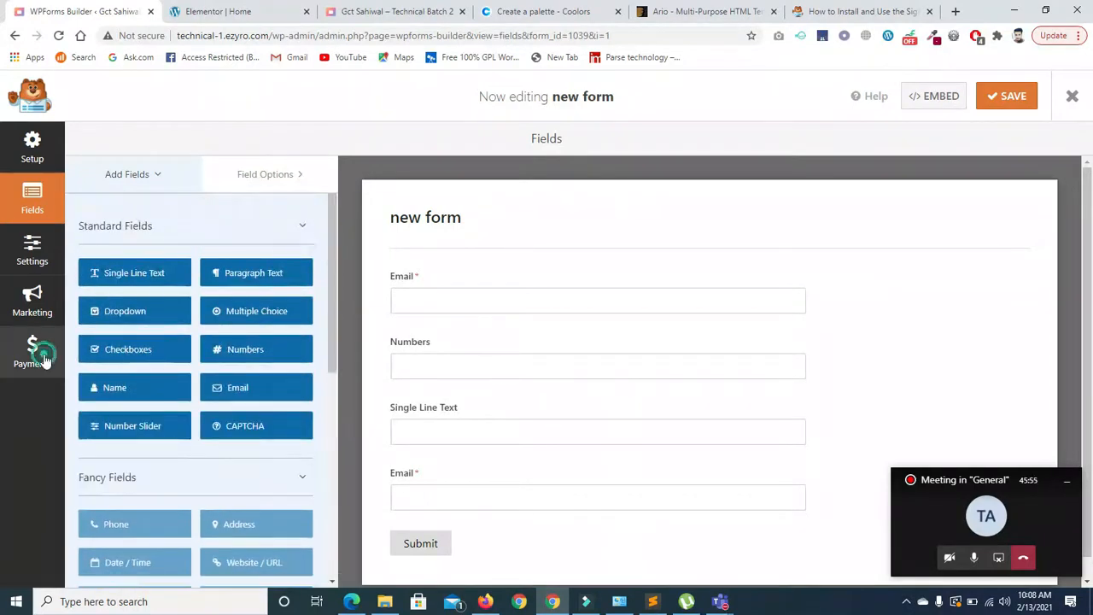
click(38, 351)
- Look through the Marketing and Settings panels, then return to Fields
click(35, 297)
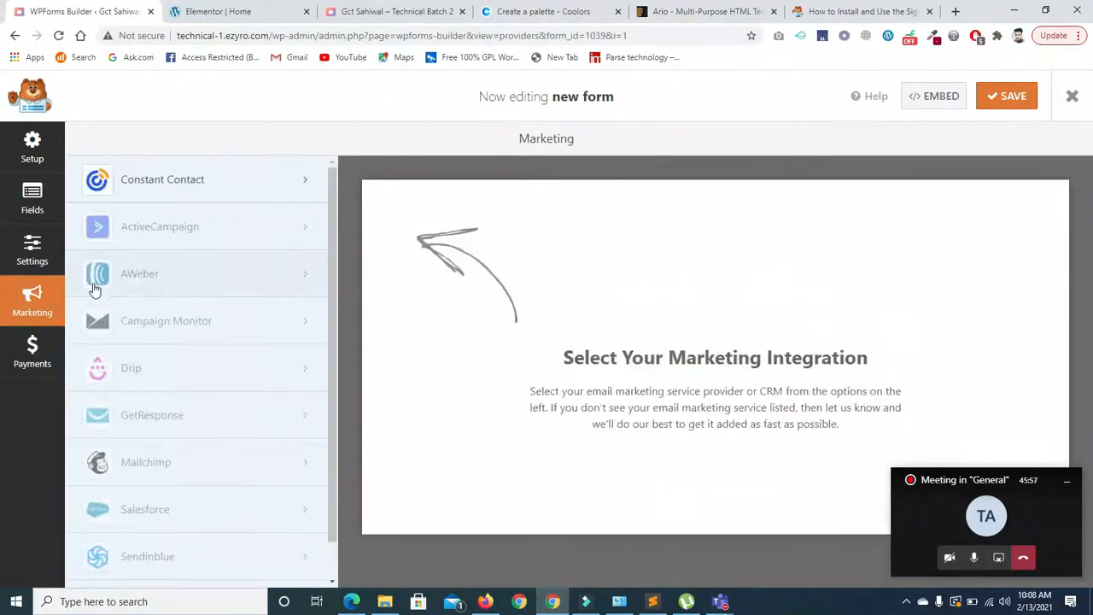
click(31, 248)
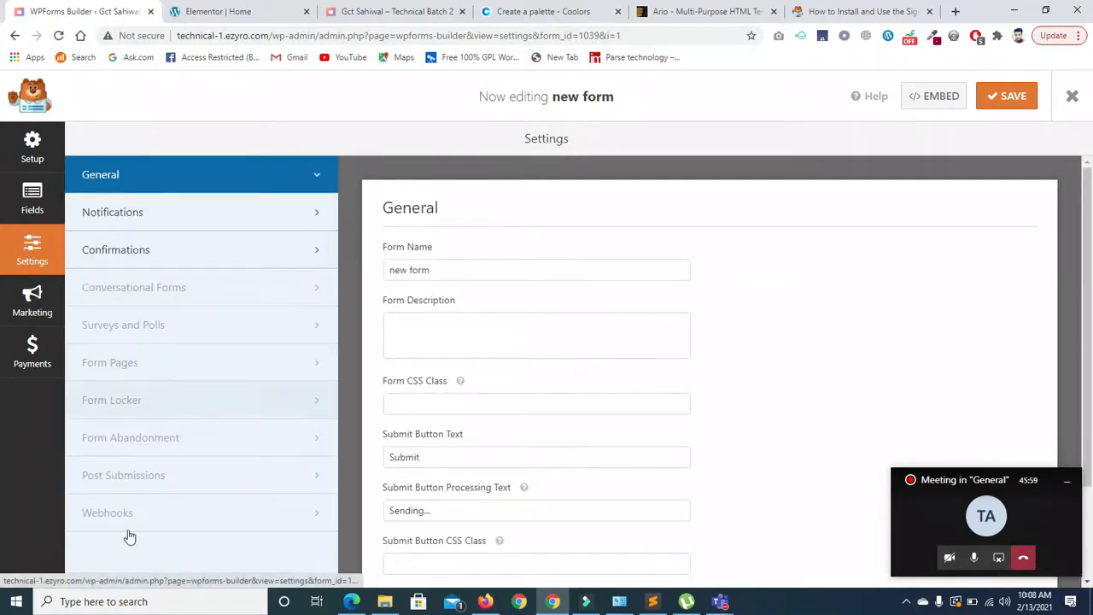
click(27, 204)
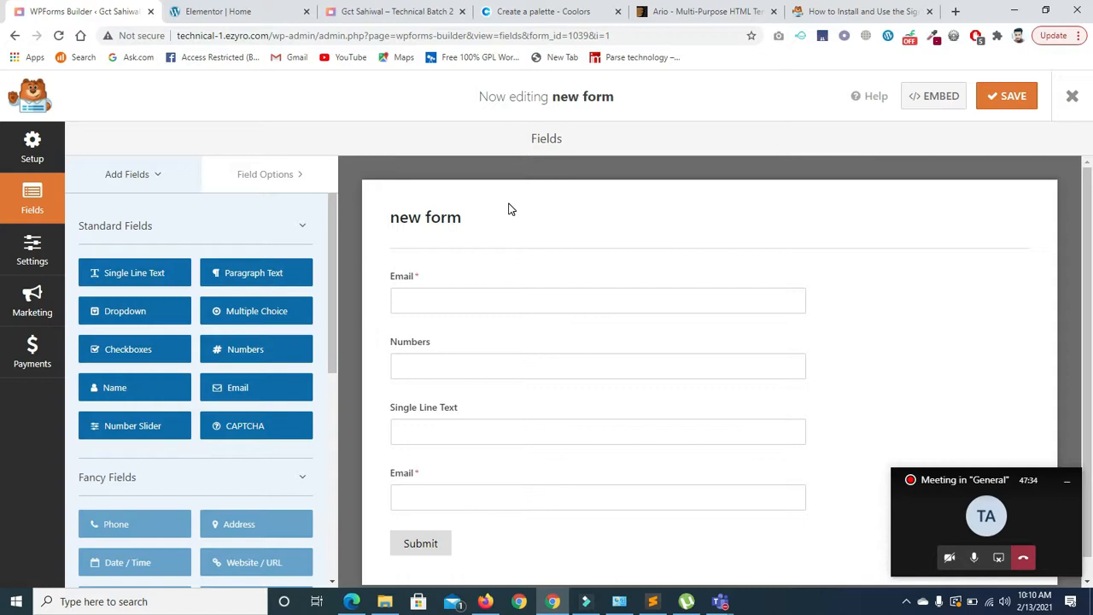
- Go back and load the WordPress admin dashboard at /wp-admin/
click(15, 36)
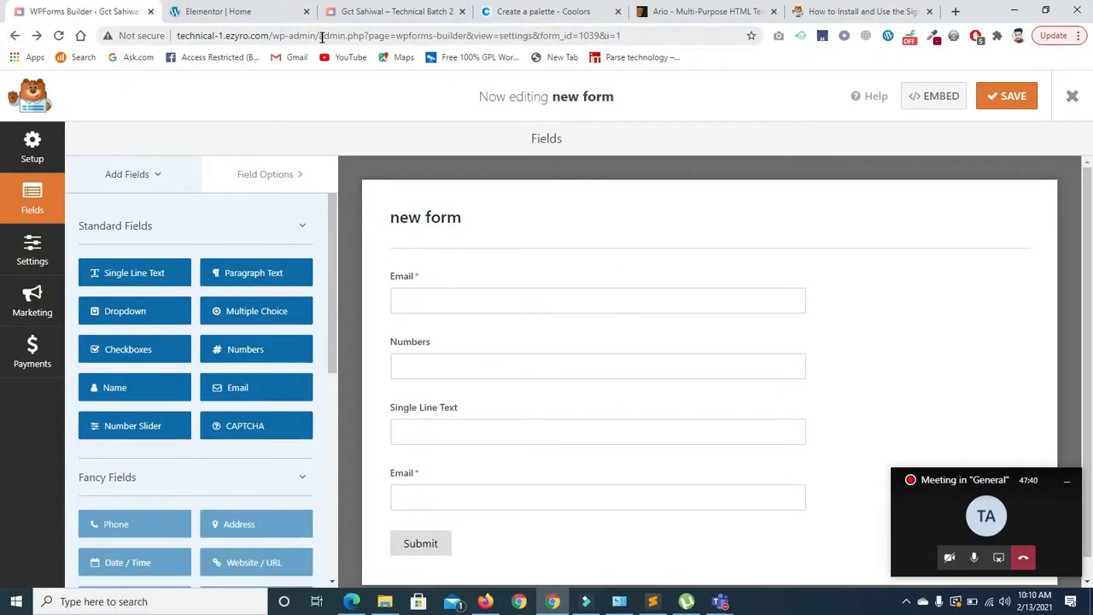
click(320, 35)
key(shift+End)
key(BackSpace)
key(Return)
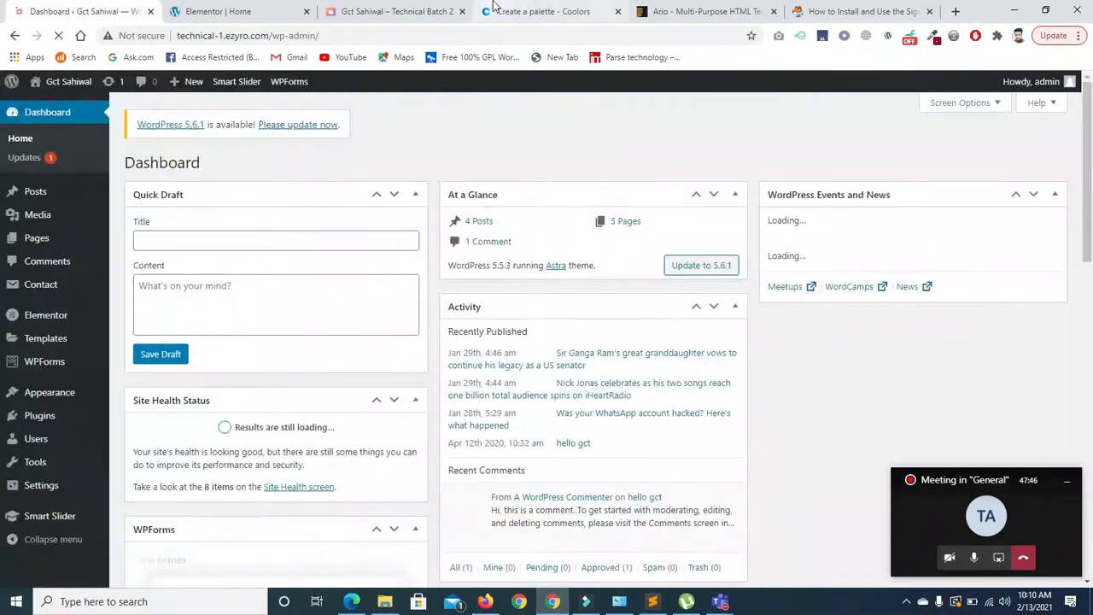
- On the live site form, enter an email address and 333 in the Numbers field
click(391, 11)
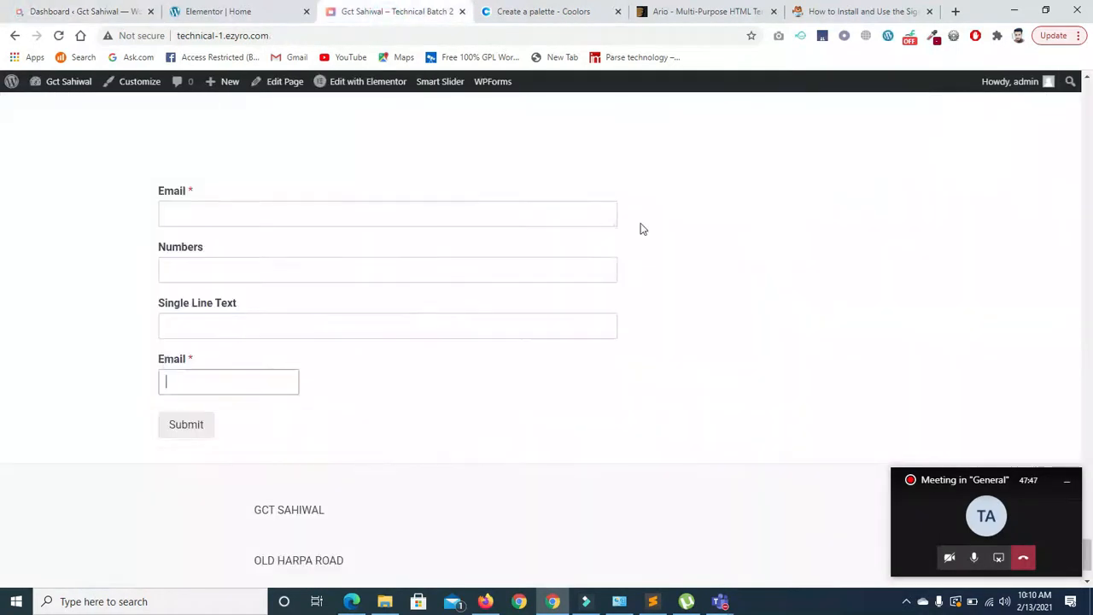
click(364, 202)
key(Tab)
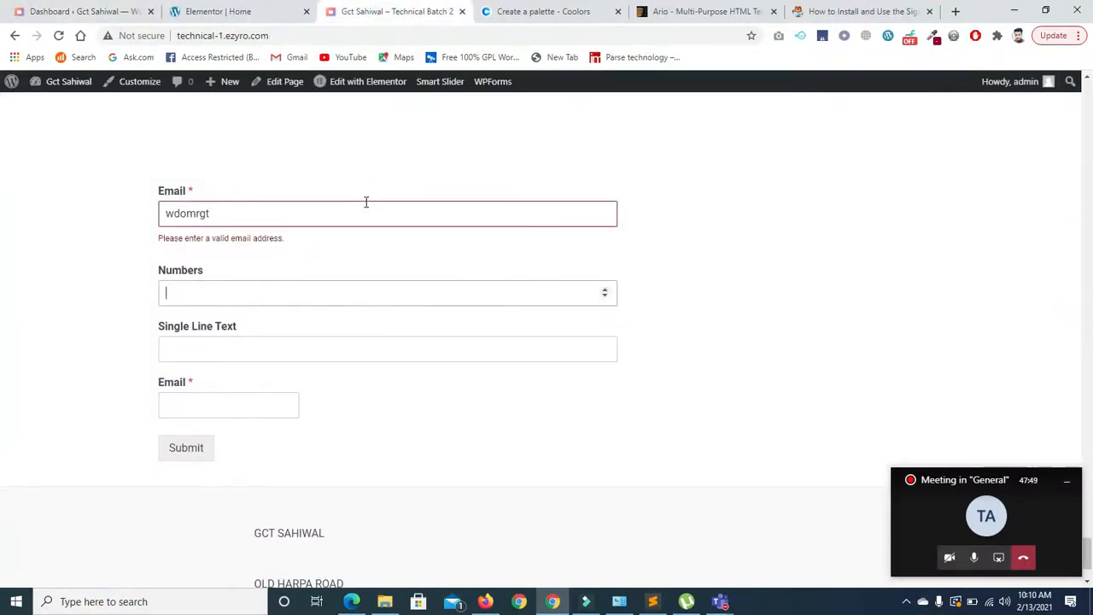
click(329, 225)
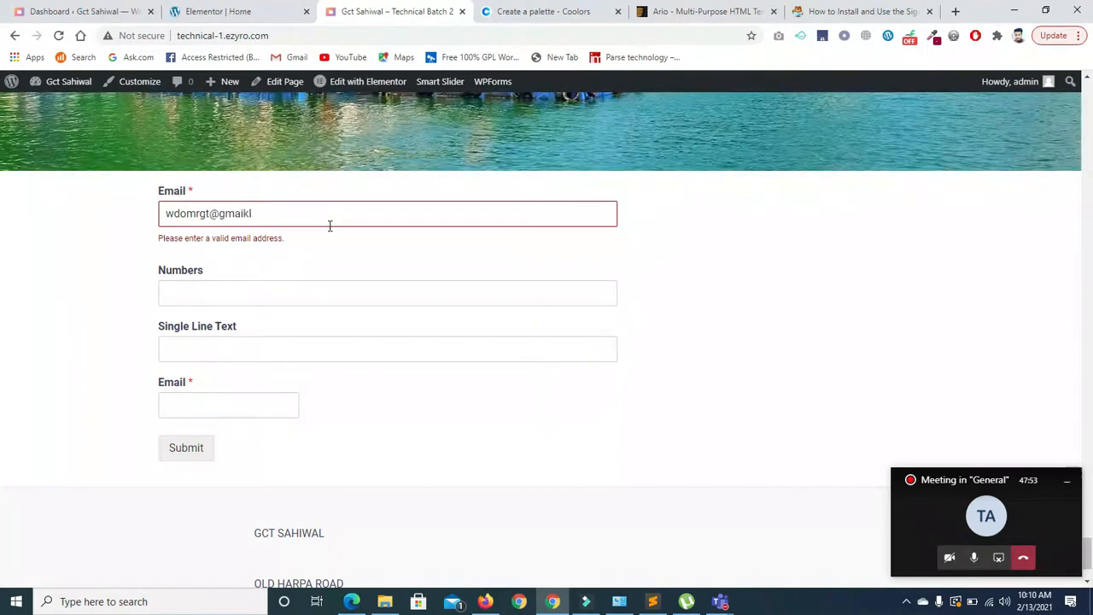
click(279, 272)
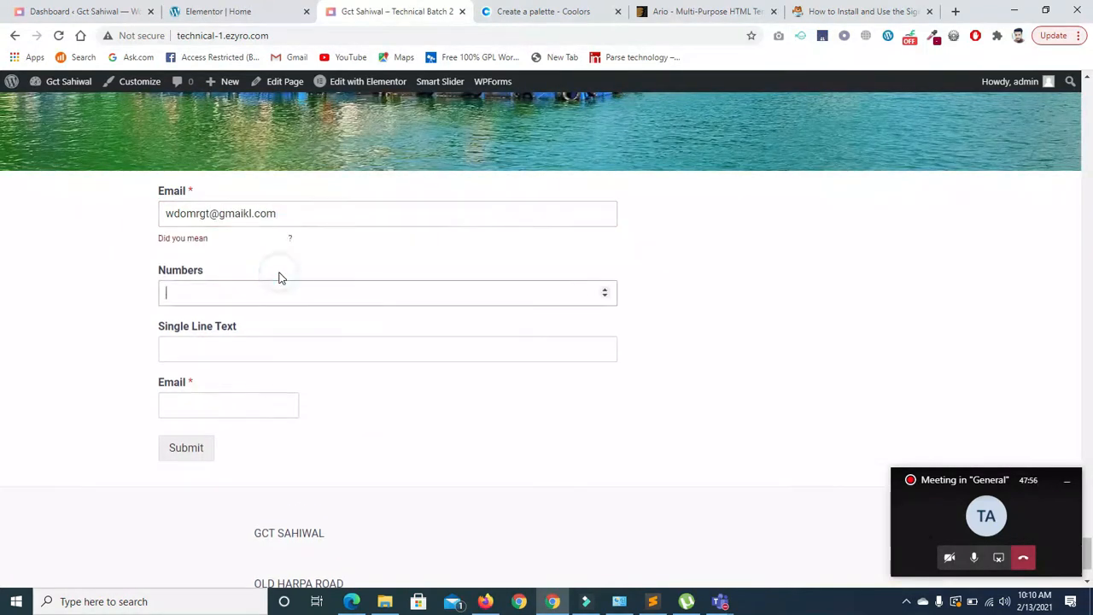
text(333)
- Fix the email typo, add 00 to Numbers, enter 'i0i0' and a second email address
click(250, 214)
key(BackSpace)
key(BackSpace)
text(l)
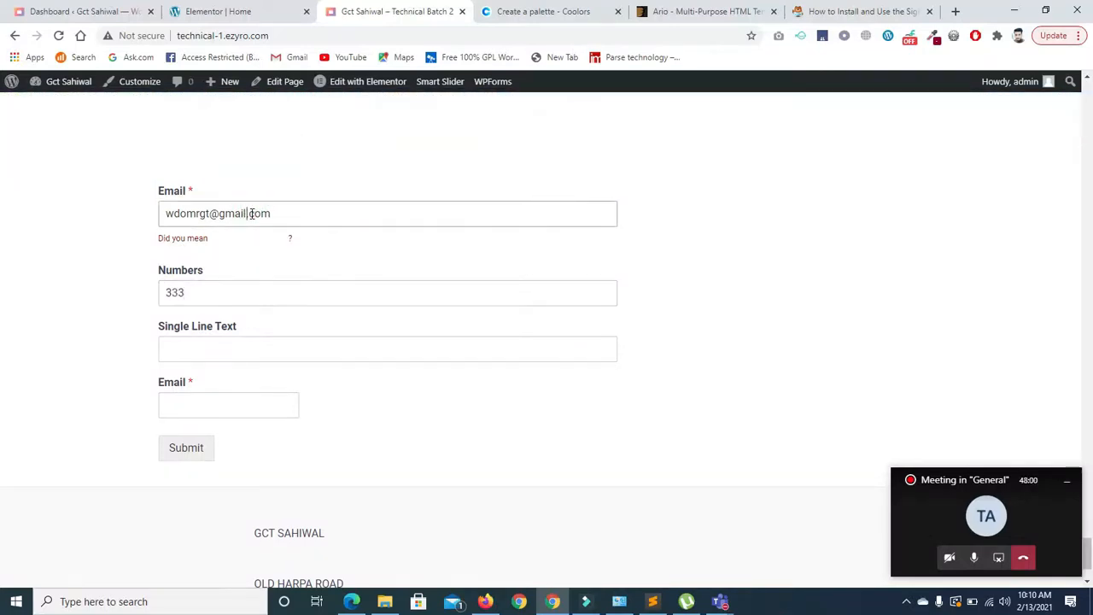
click(247, 293)
text(00)
key(Tab)
text(i0i0)
key(Tab)
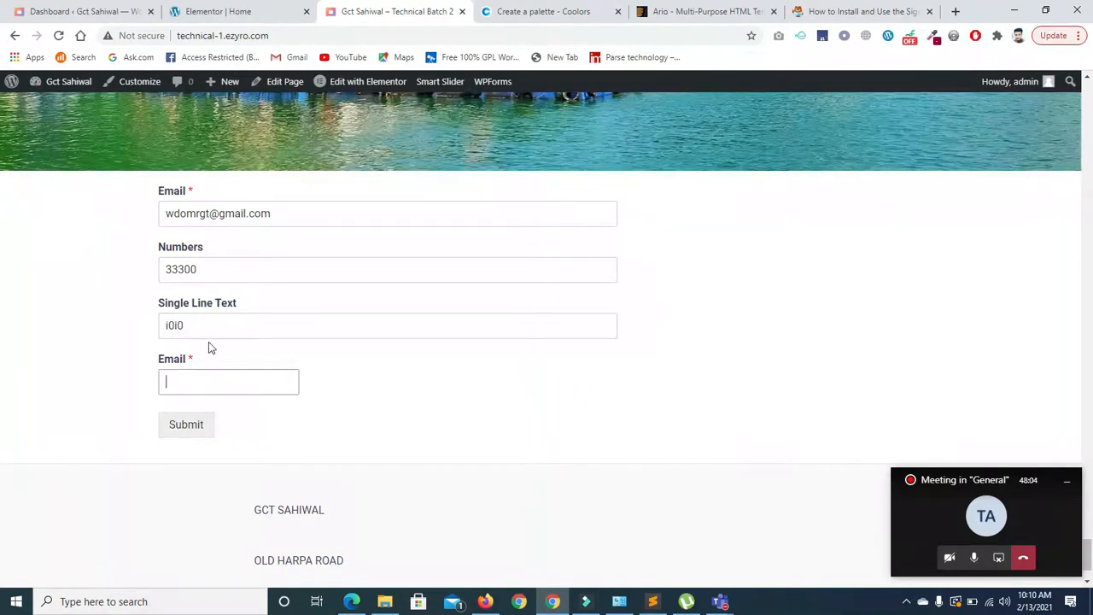
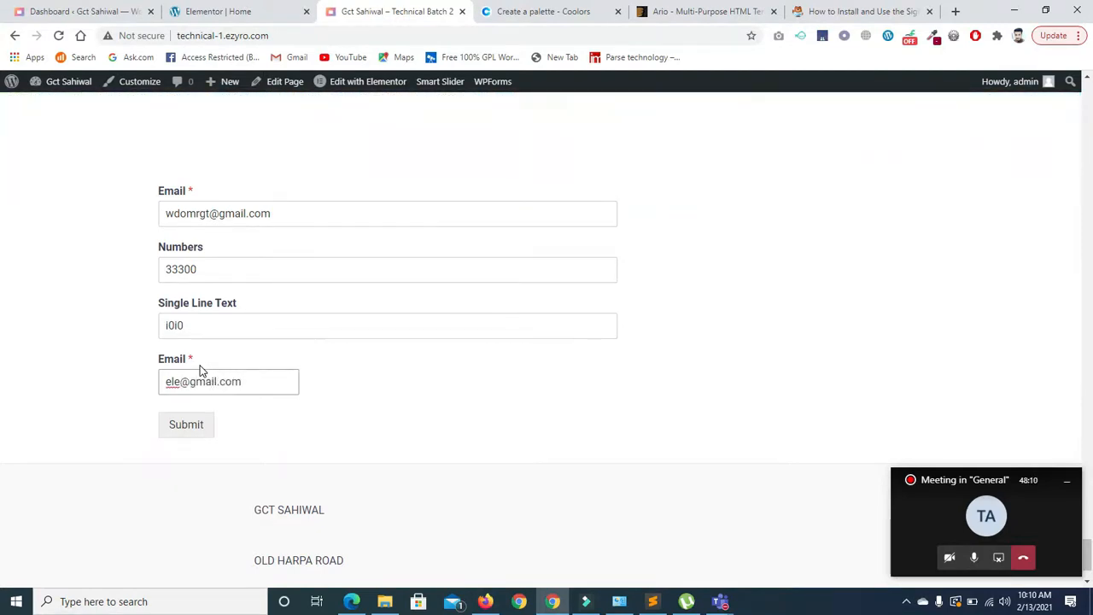
- Submit the form, view the thank-you confirmation, and switch to the Dashboard tab
click(188, 427)
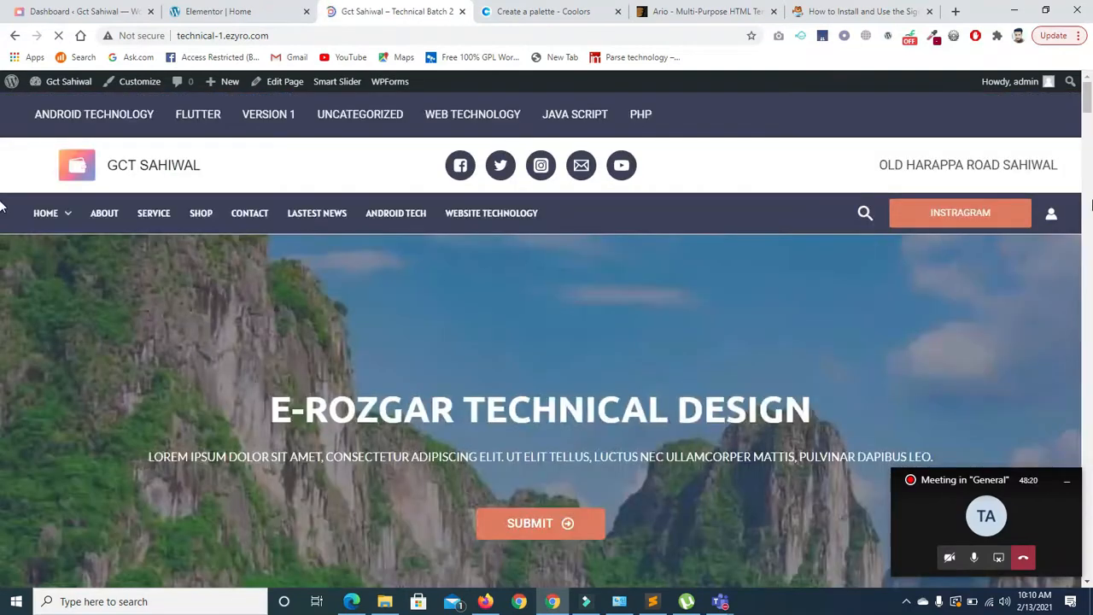
drag(1087, 102, 3, 578)
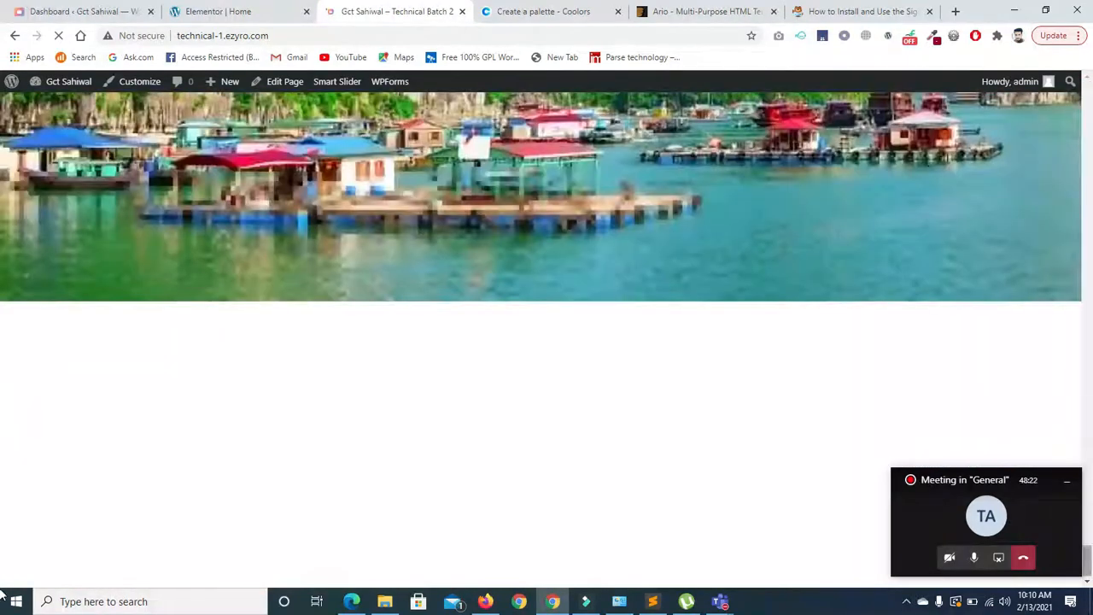
scroll(503, 422, up, 3)
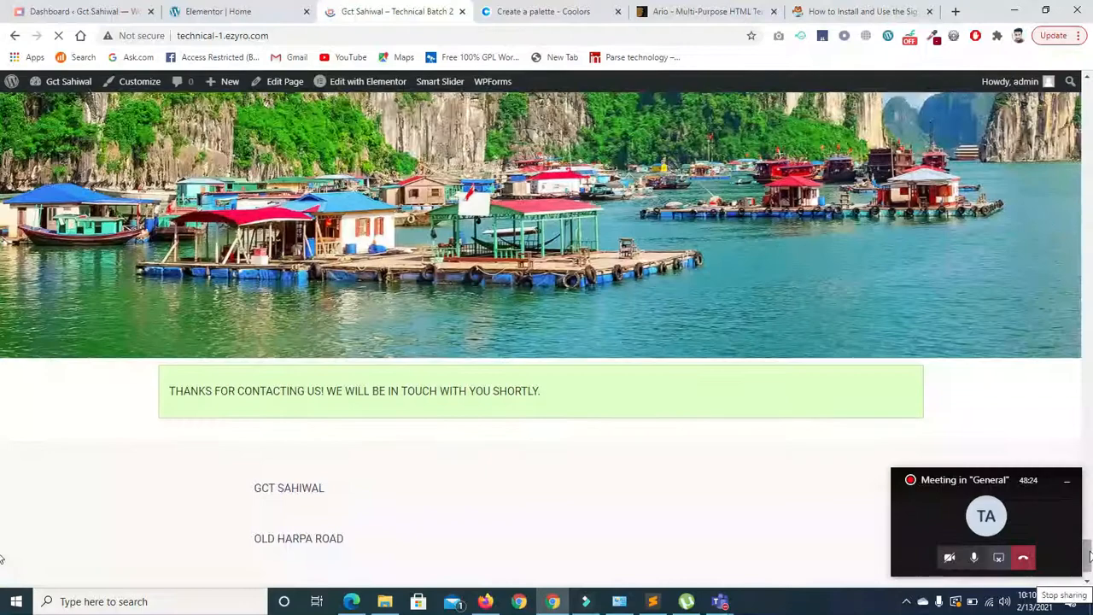
drag(1086, 547, 2, 577)
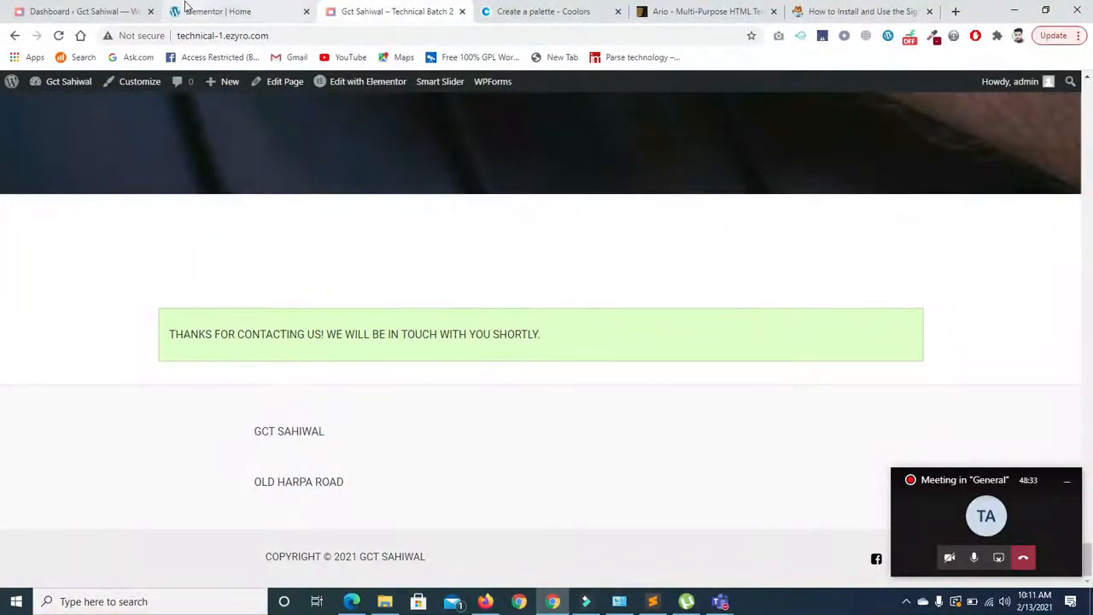
click(81, 11)
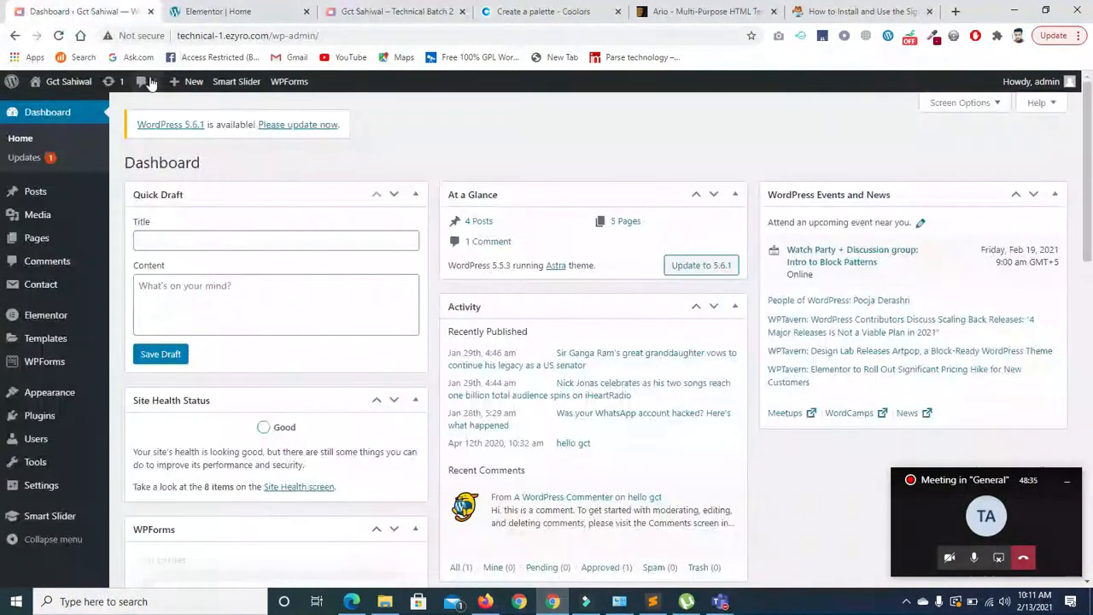
- Check WPForms Entries, then view All Forms listing 'new form' with shortcode [wpforms id="1039"]
click(219, 11)
click(85, 11)
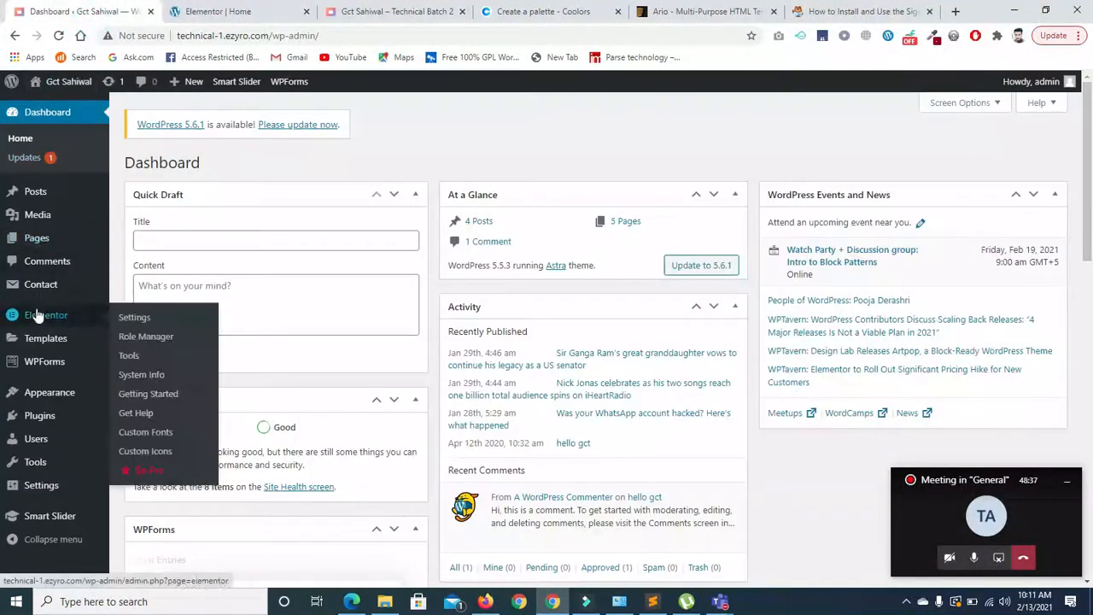
mouse_move(38, 318)
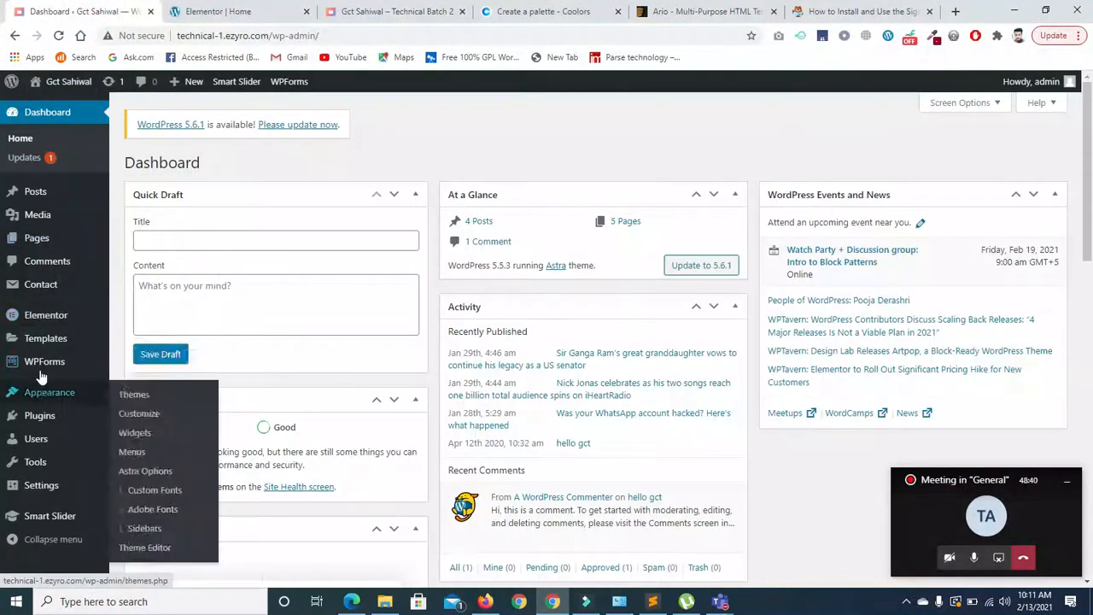
mouse_move(43, 361)
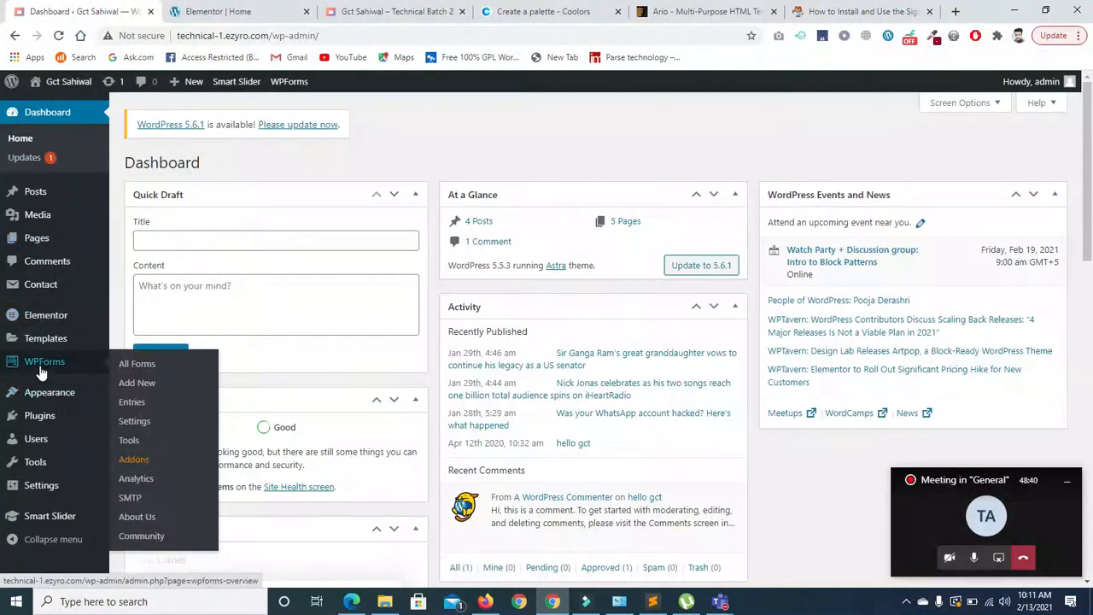
click(133, 407)
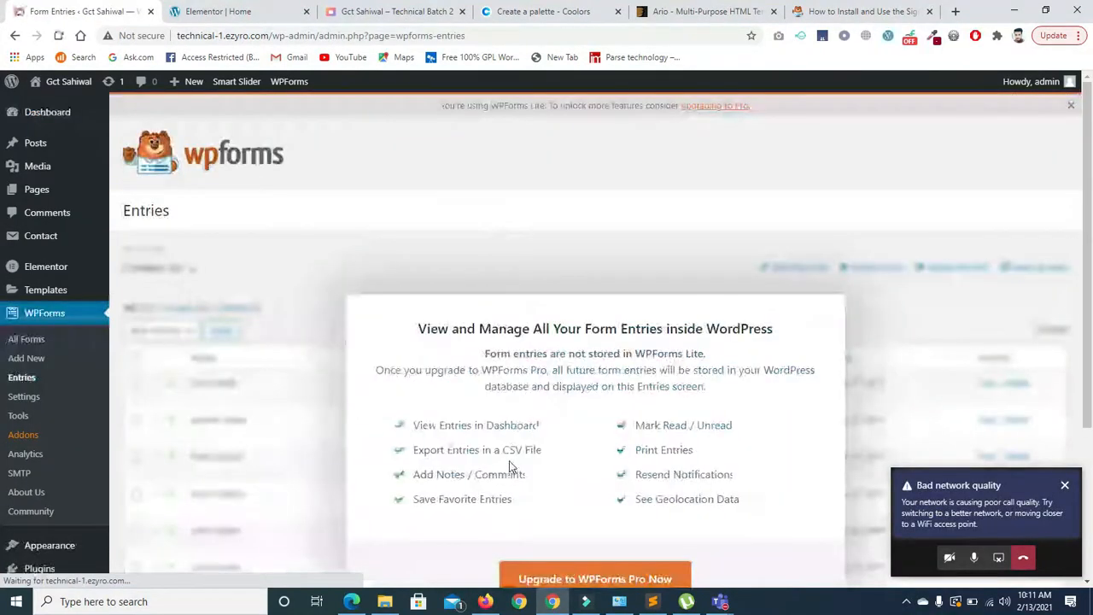
click(27, 340)
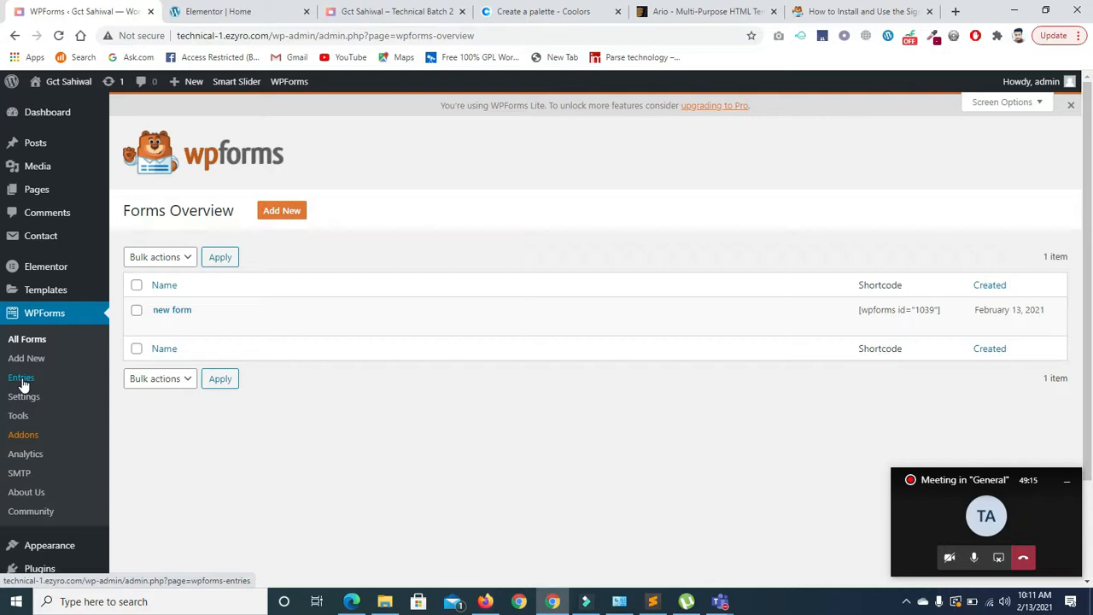
- Go to Plugins > Add New > Upload Plugin and bring up the file picker for a zip
click(52, 572)
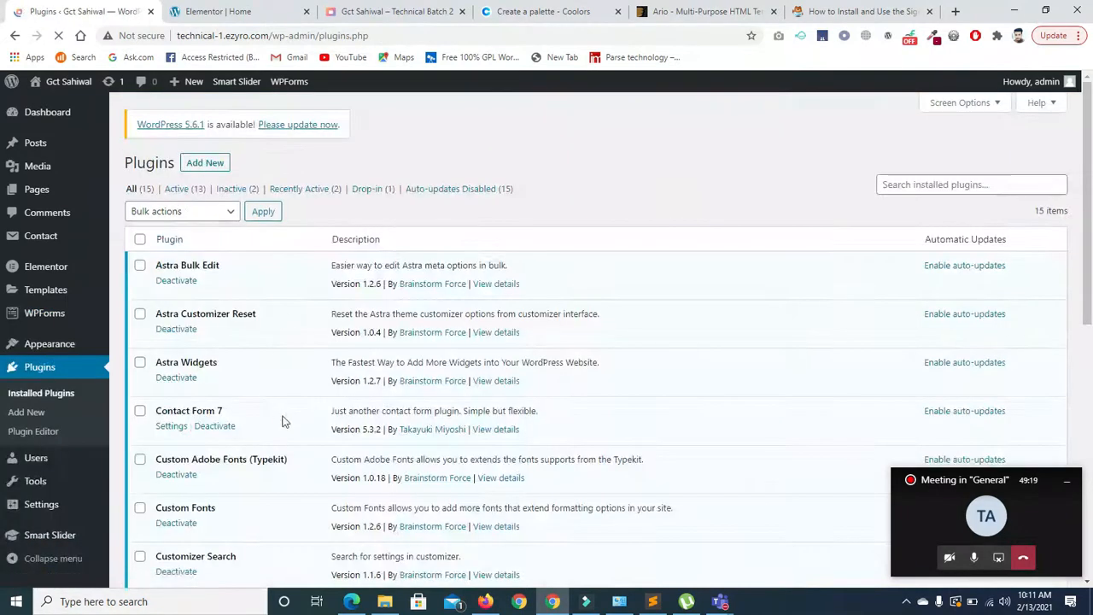
click(207, 164)
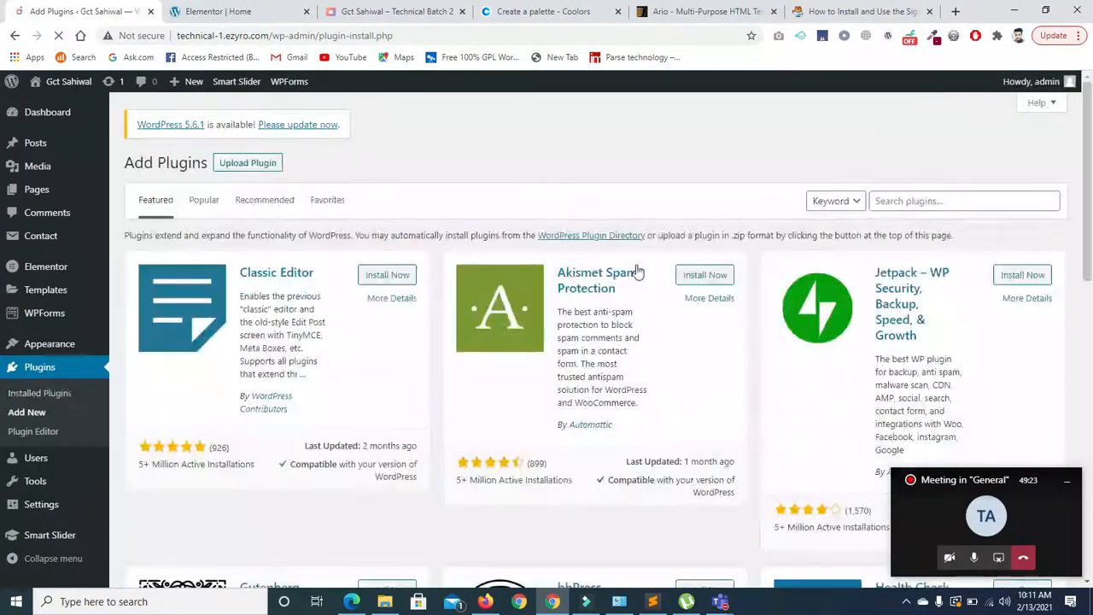
click(247, 164)
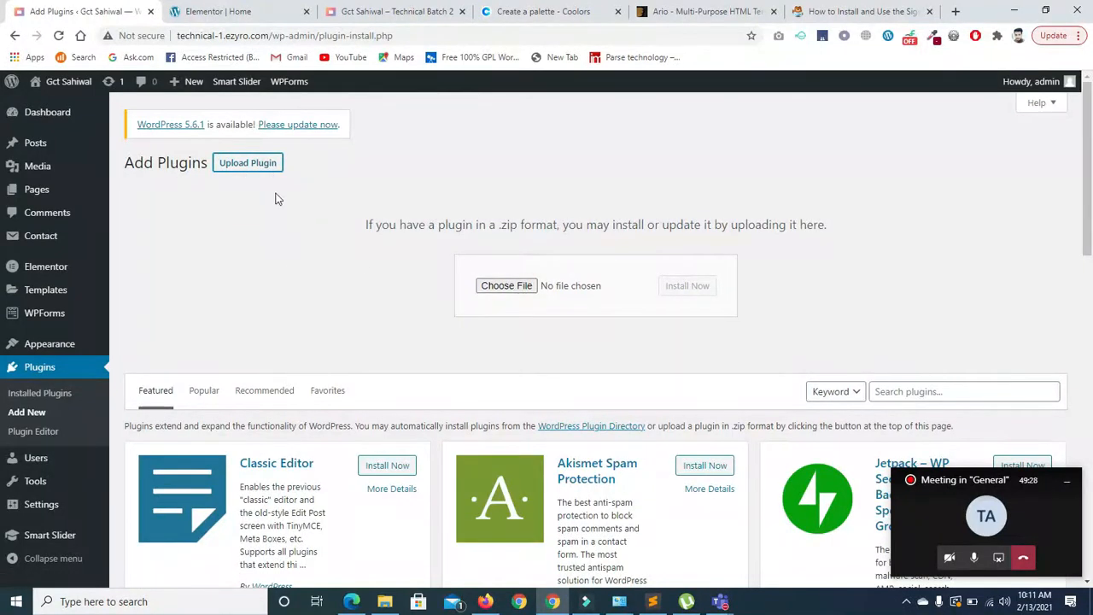
click(490, 285)
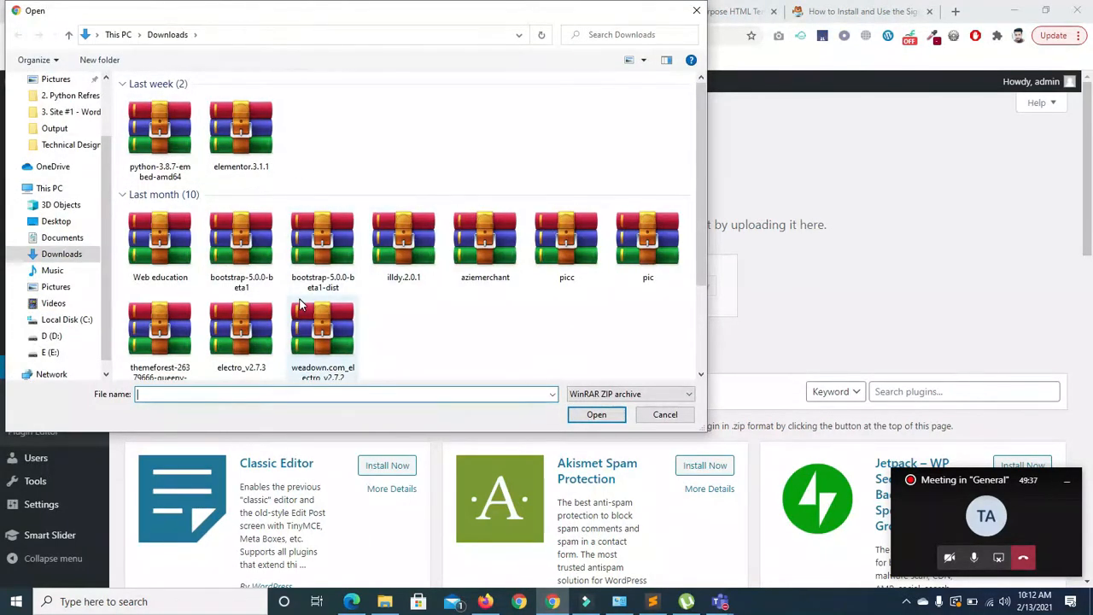
- Browse drive D's 'all theme plugin etc' subfolders into the 'wordpress all plugin' folder
click(47, 336)
double_click(259, 122)
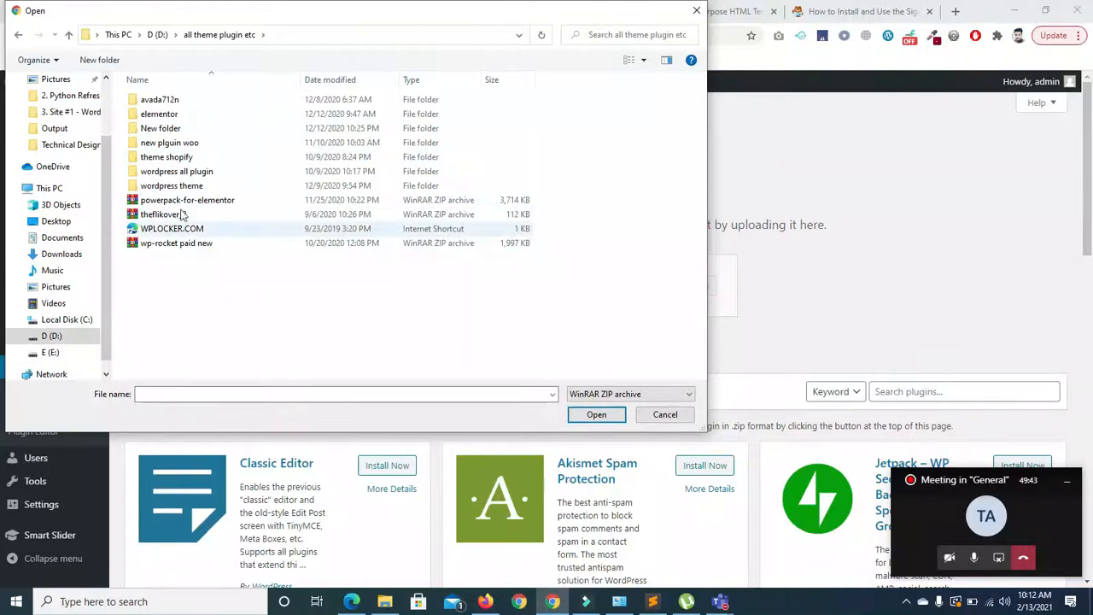
double_click(162, 142)
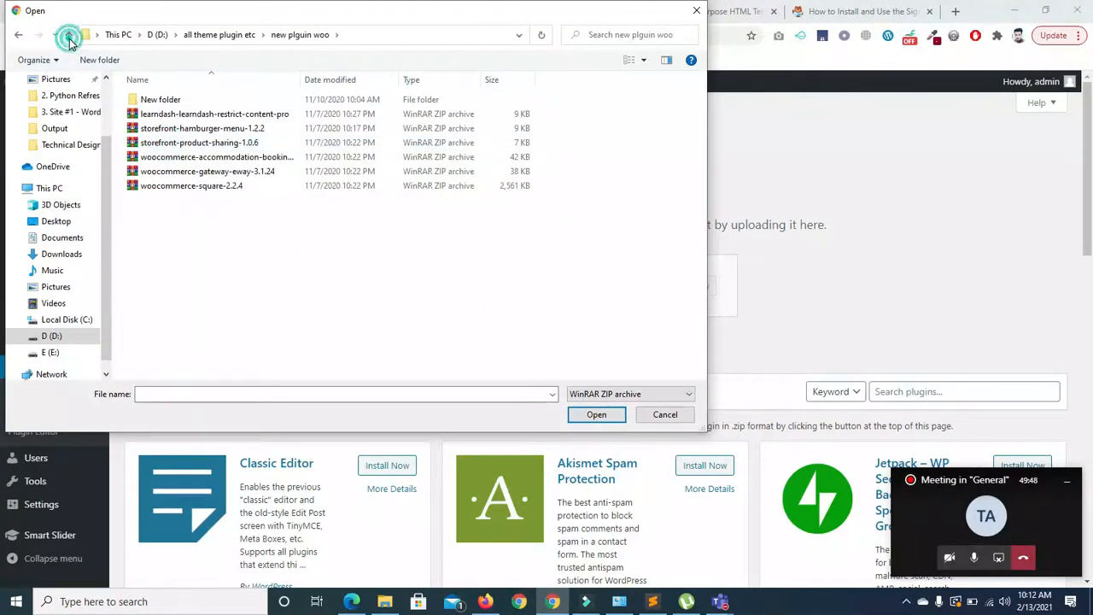
click(68, 34)
double_click(148, 129)
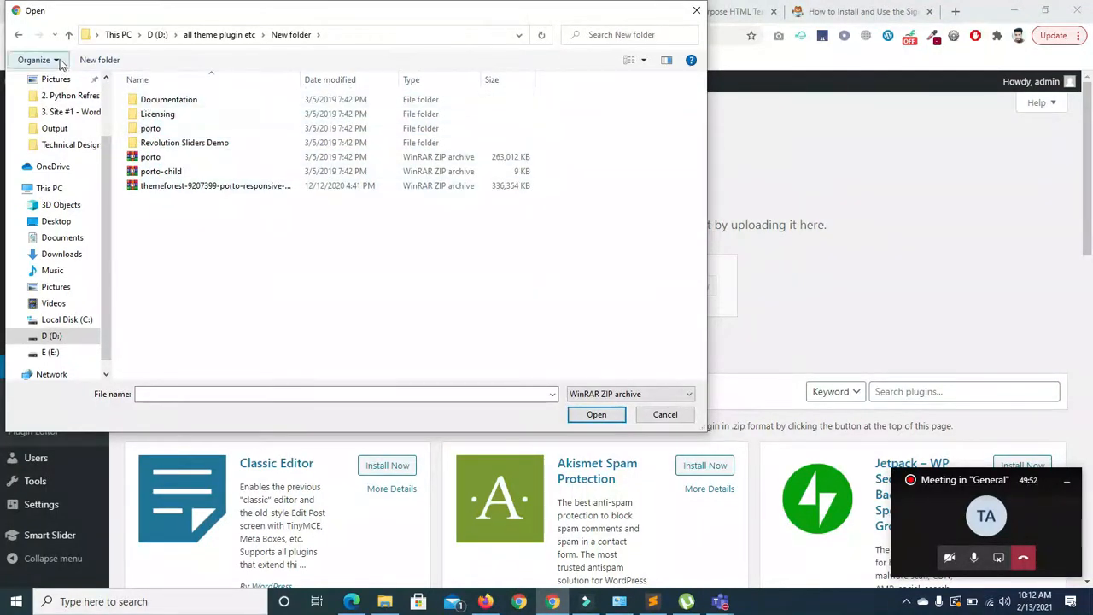
click(68, 34)
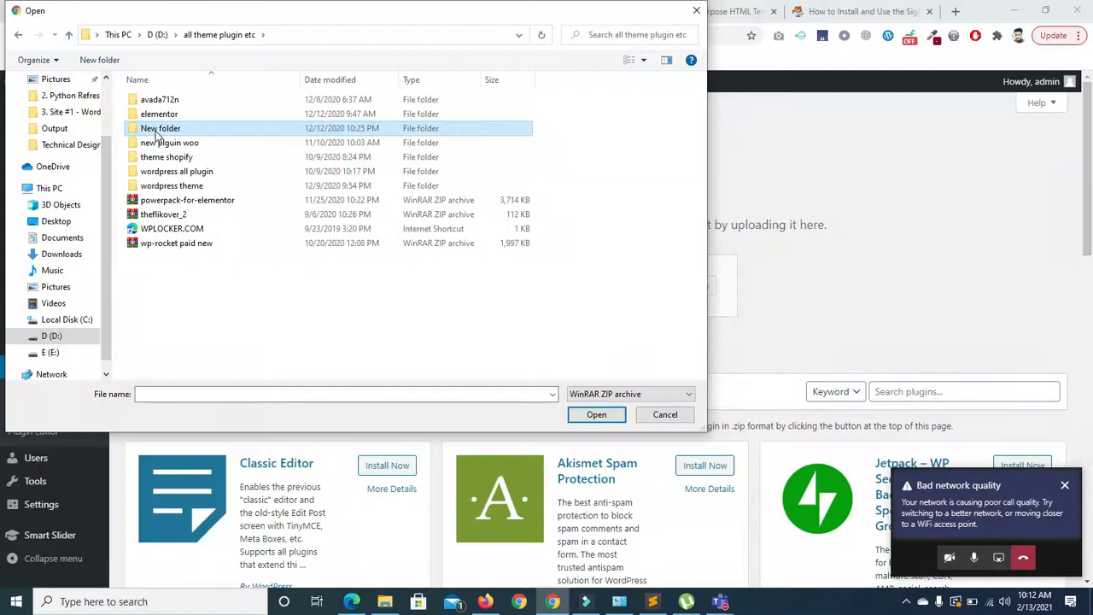
double_click(175, 171)
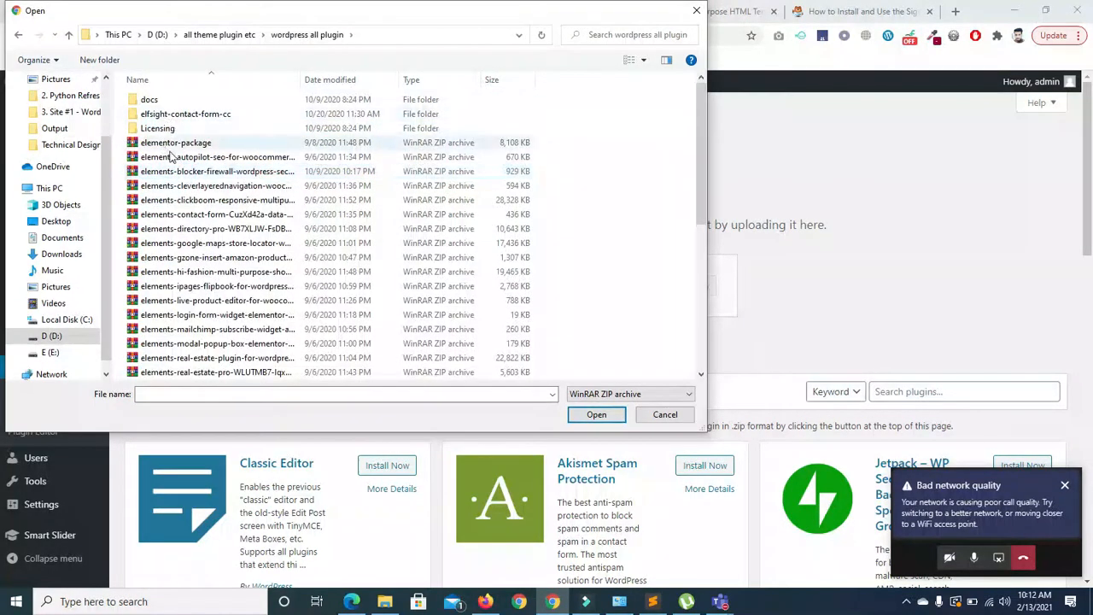
- Look through the plugin archives and the wordpress theme folder, then return to drive D
drag(695, 159, 697, 367)
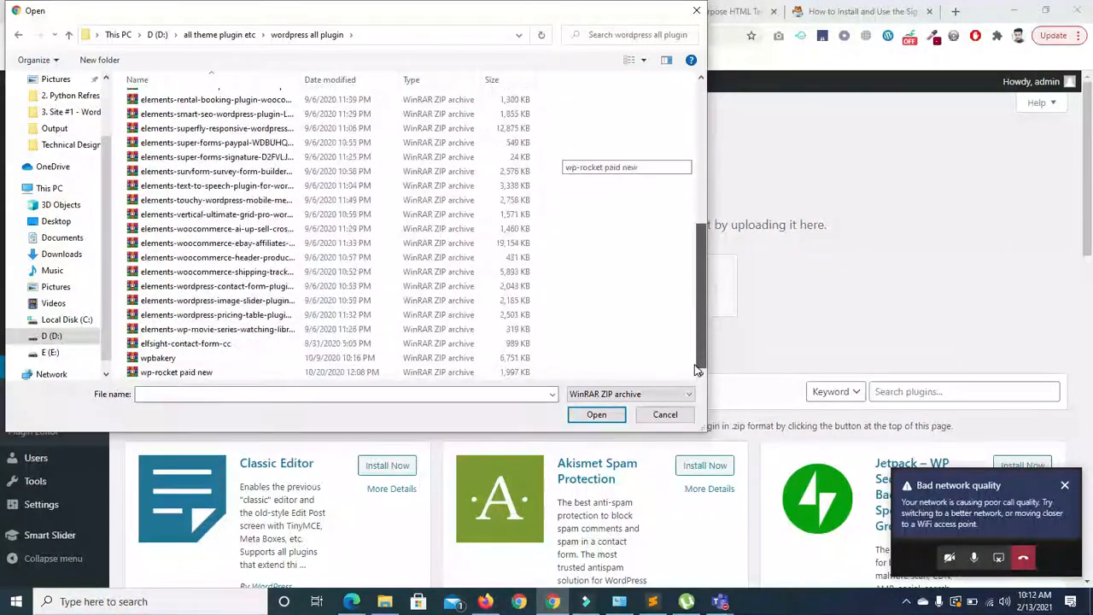
click(175, 343)
key(Down)
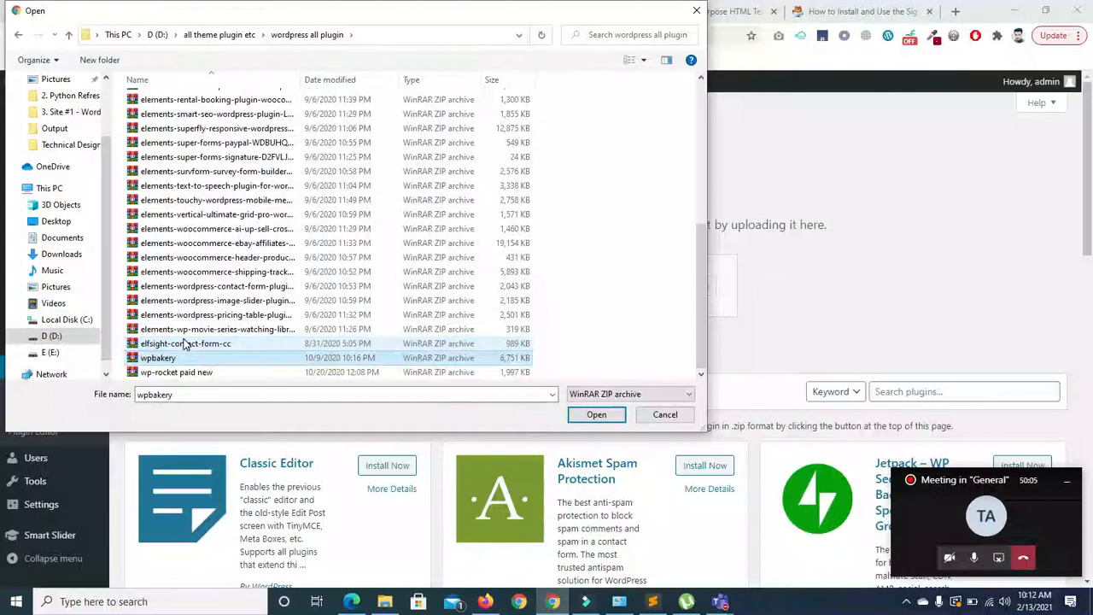
key(Down)
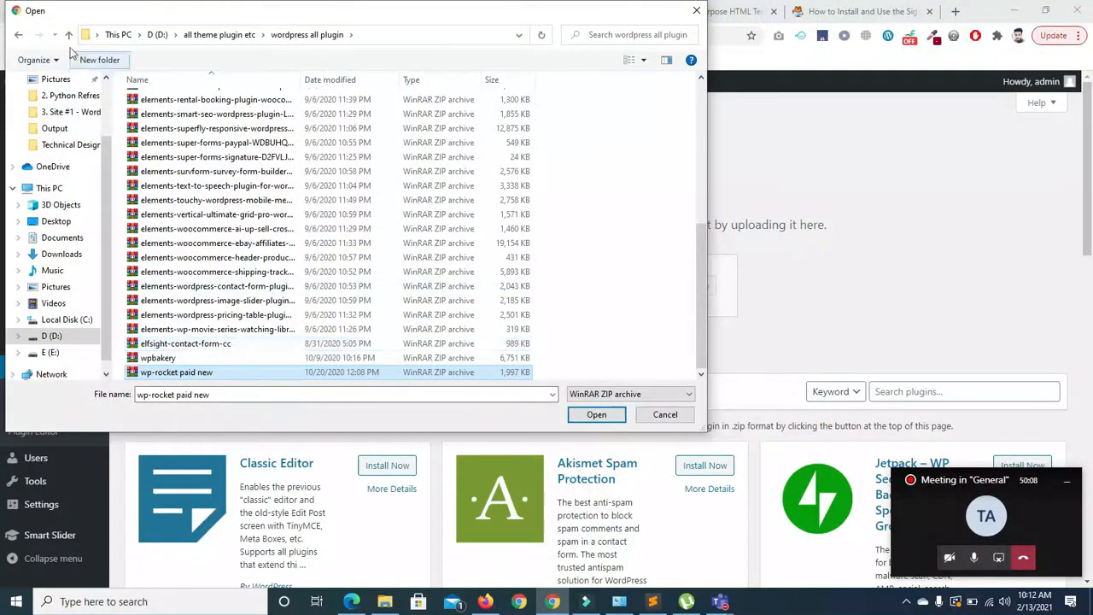
click(68, 35)
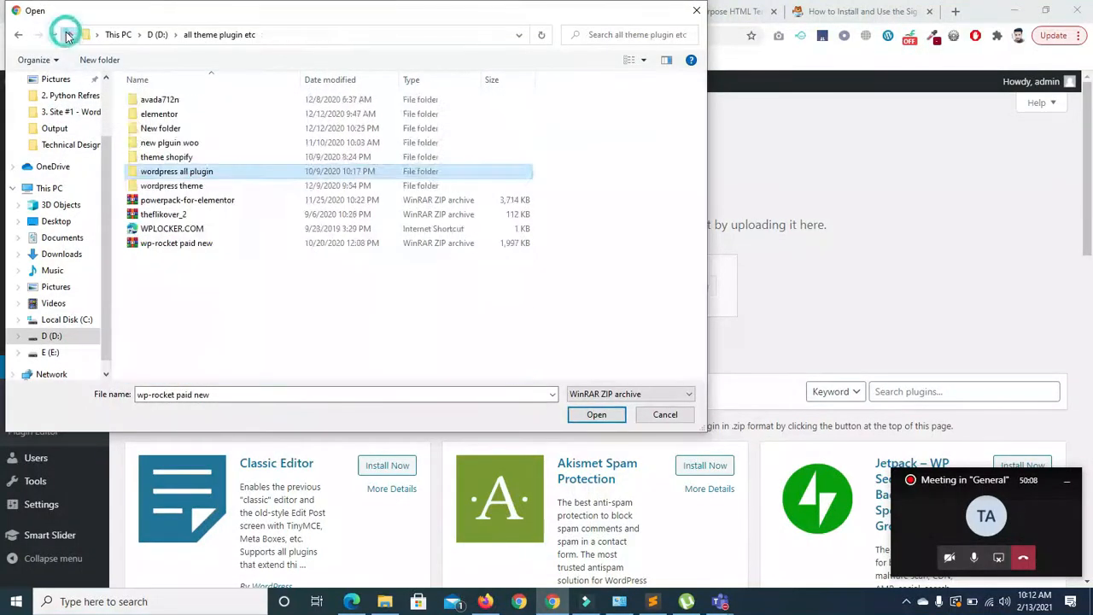
double_click(162, 186)
click(149, 100)
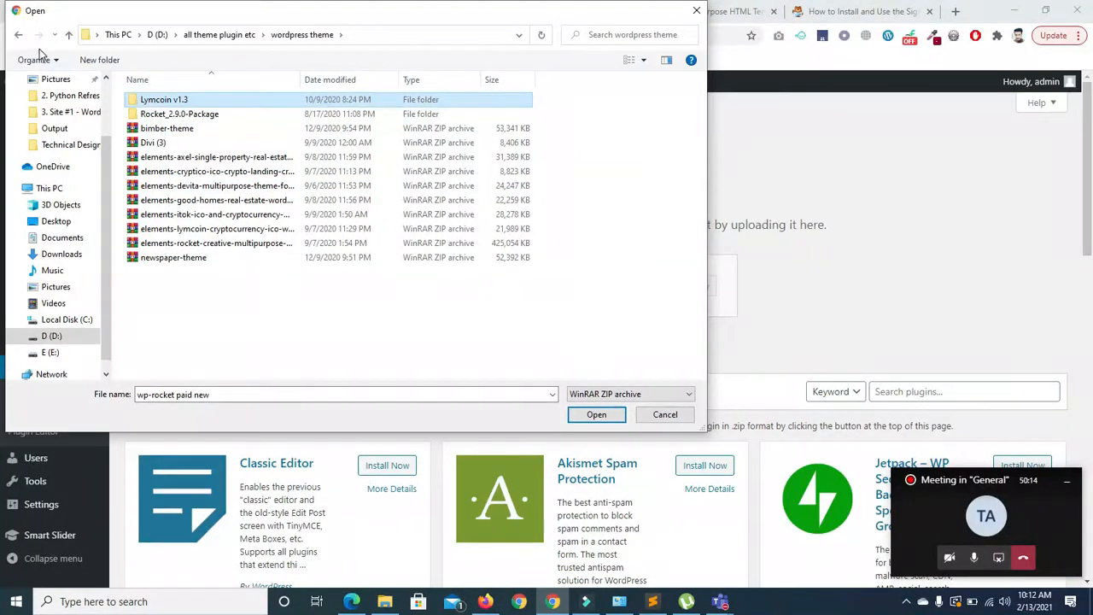
click(69, 37)
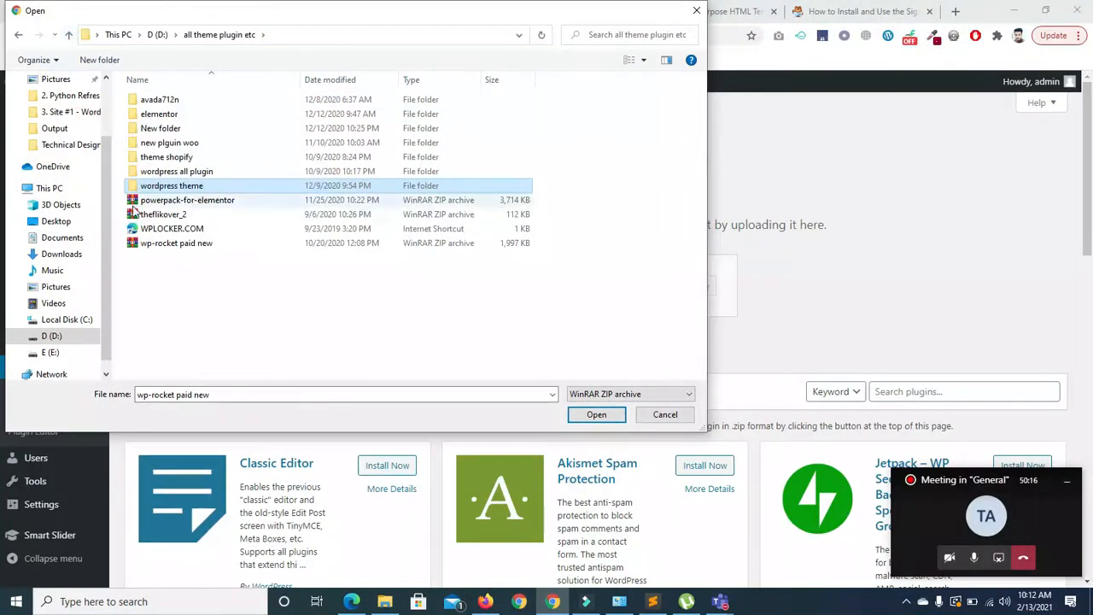
click(68, 37)
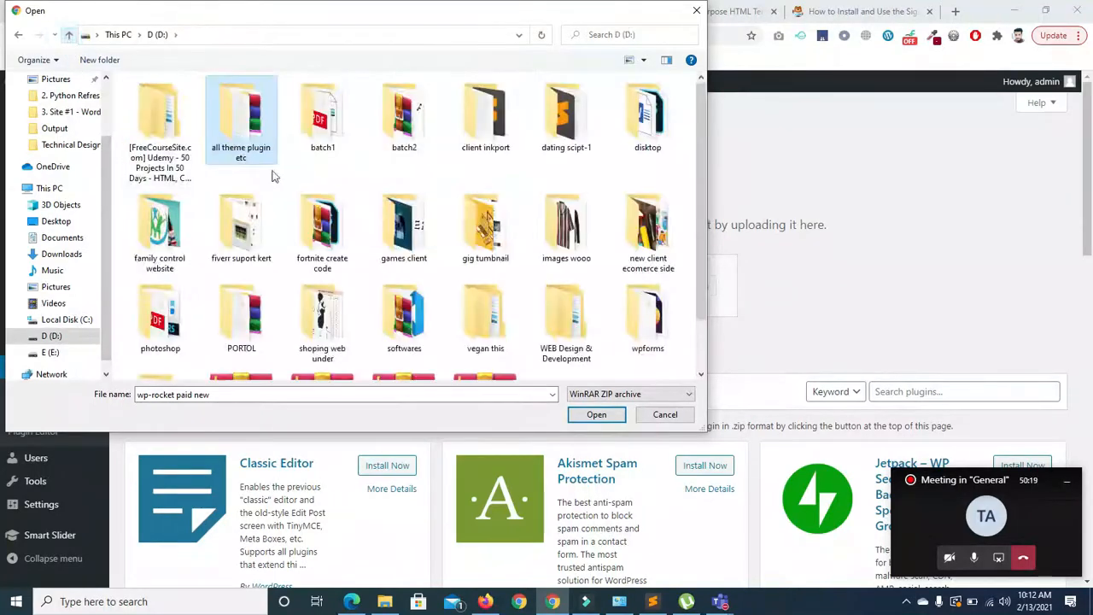
- Choose weadown.com_wpforms_v1.6.3.1 from drive D as the upload file and install it
click(700, 137)
drag(701, 143, 701, 299)
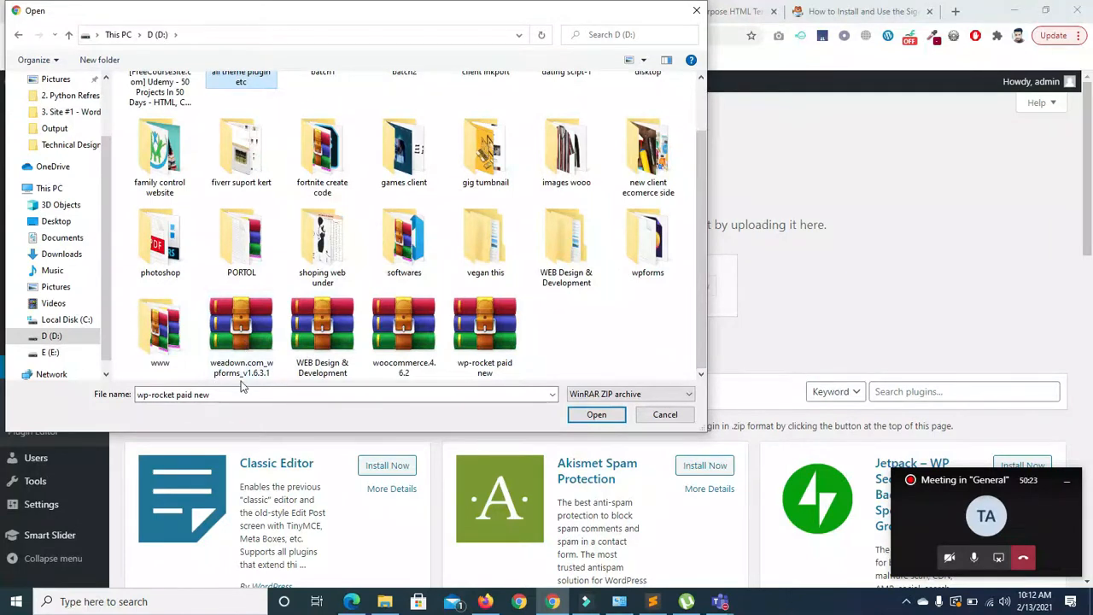
click(243, 345)
click(594, 415)
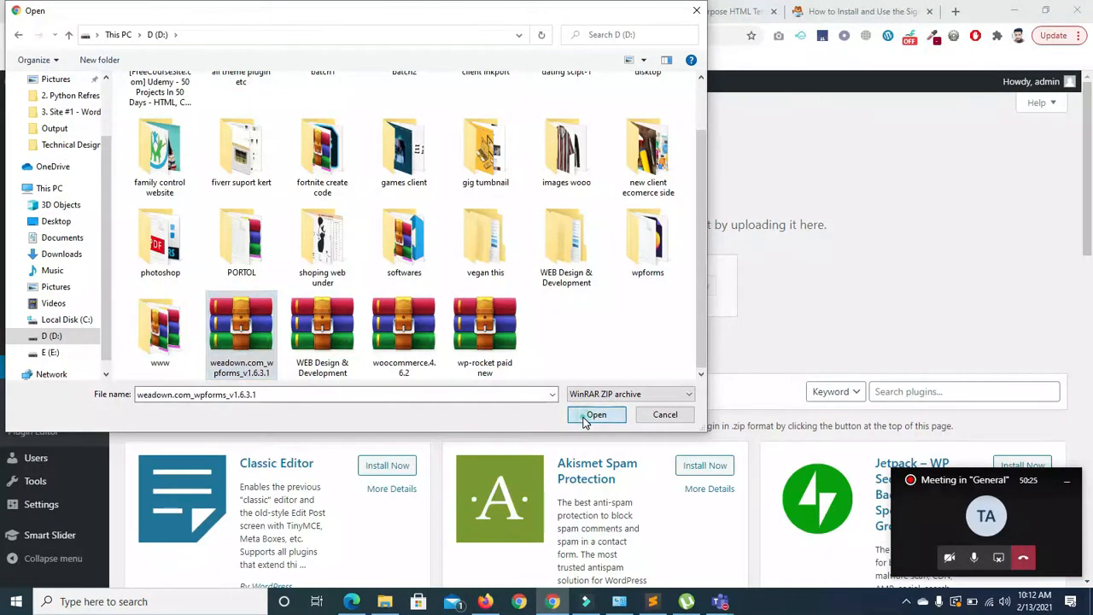
click(687, 291)
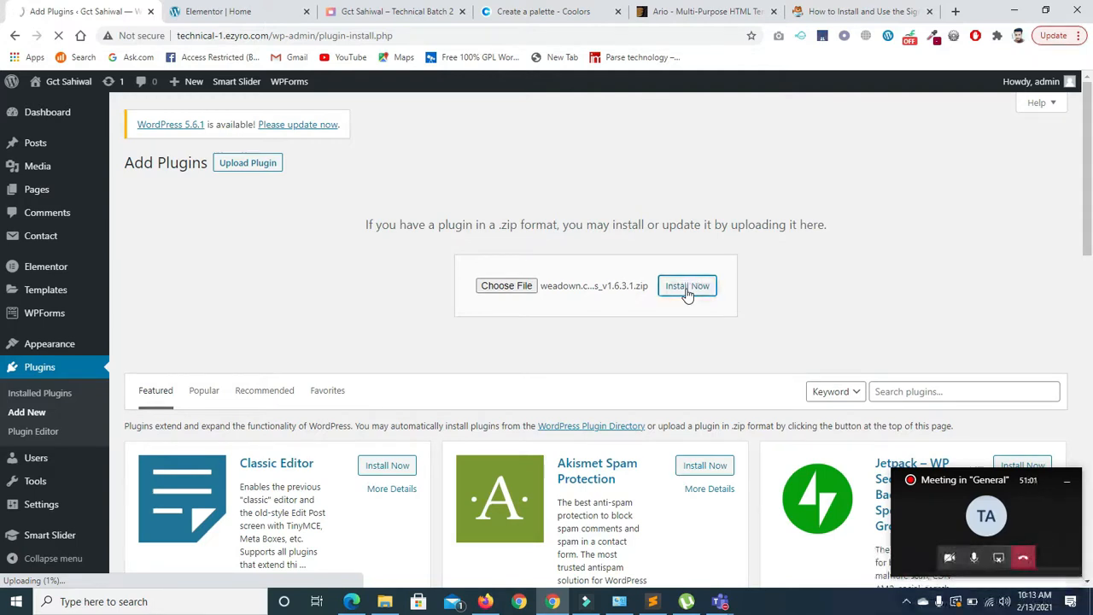
- Open Settings > General in a new browser tab via the link's right-click menu
mouse_move(36, 505)
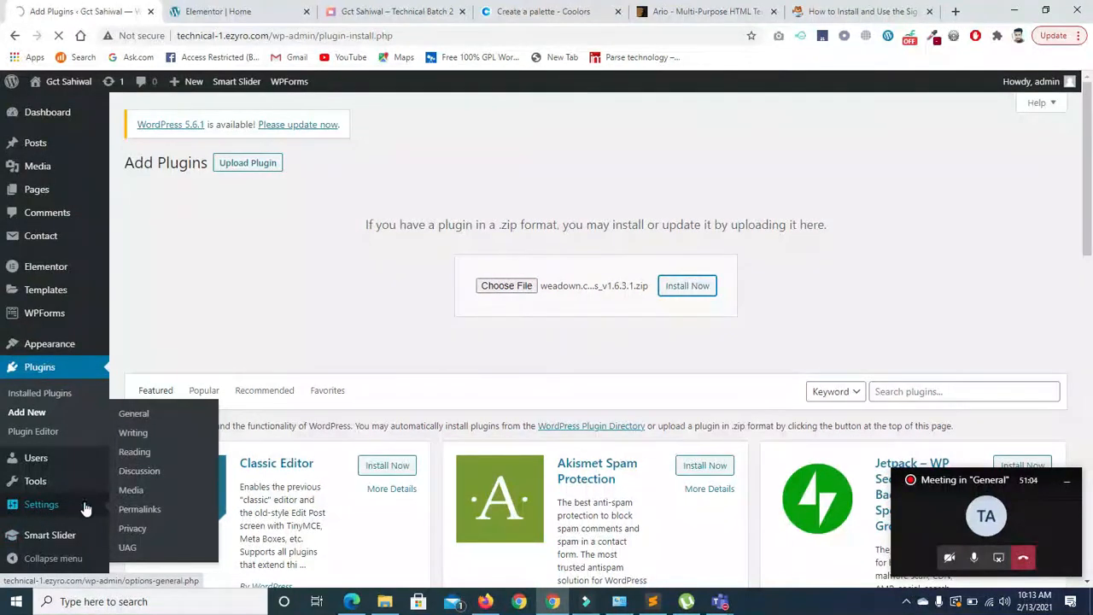
right_click(141, 461)
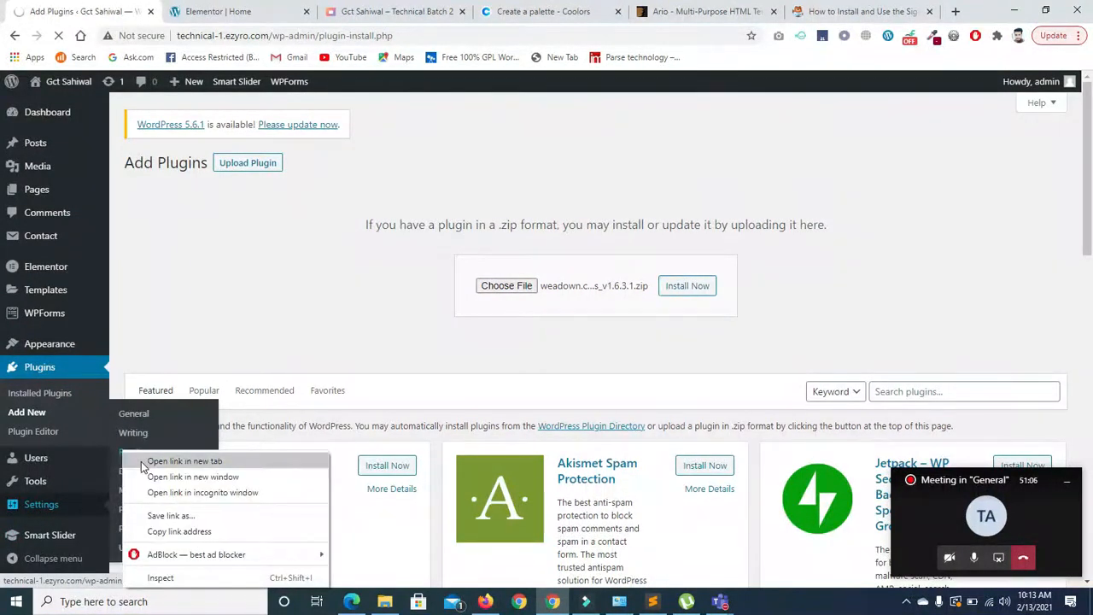
right_click(140, 416)
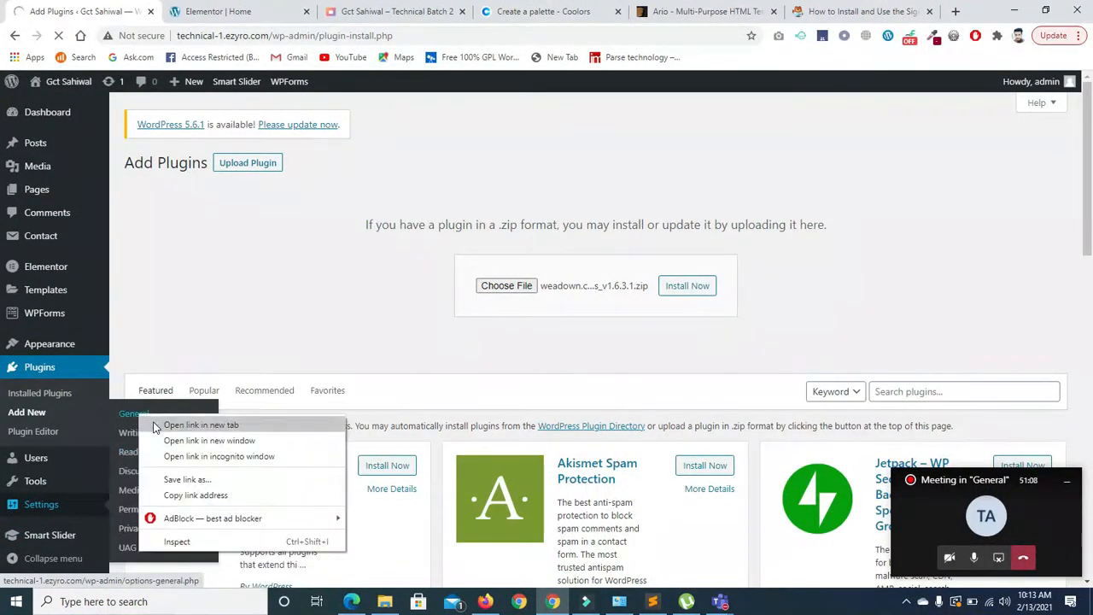
right_click(60, 362)
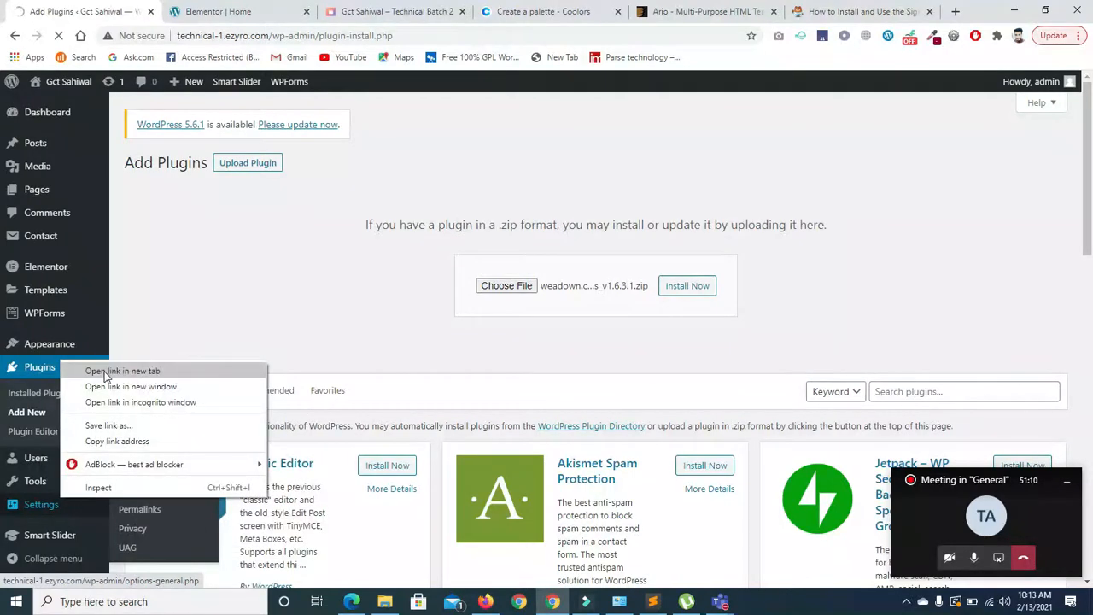
click(111, 371)
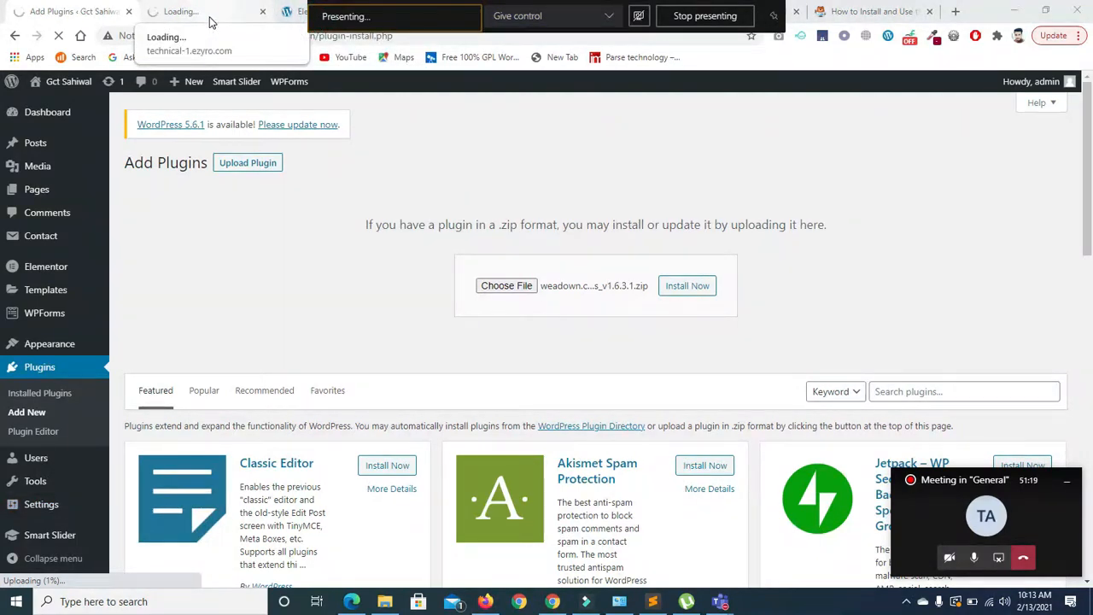
- On the General Settings tab, select the administration email address and scroll down to Timezone and Date Format
click(180, 16)
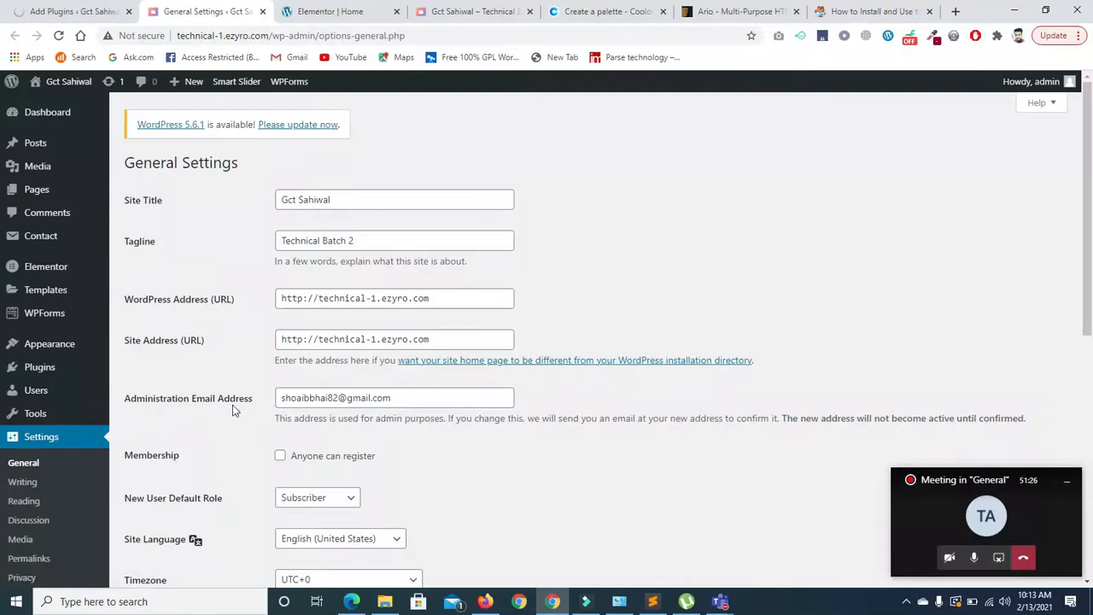
drag(281, 397, 481, 414)
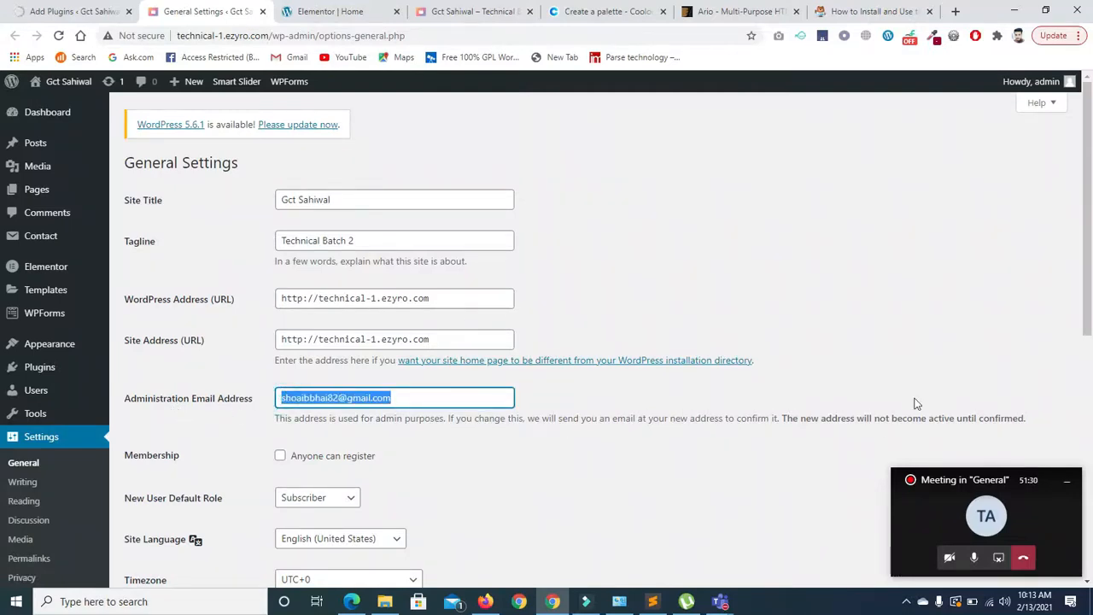
drag(1089, 295, 1089, 397)
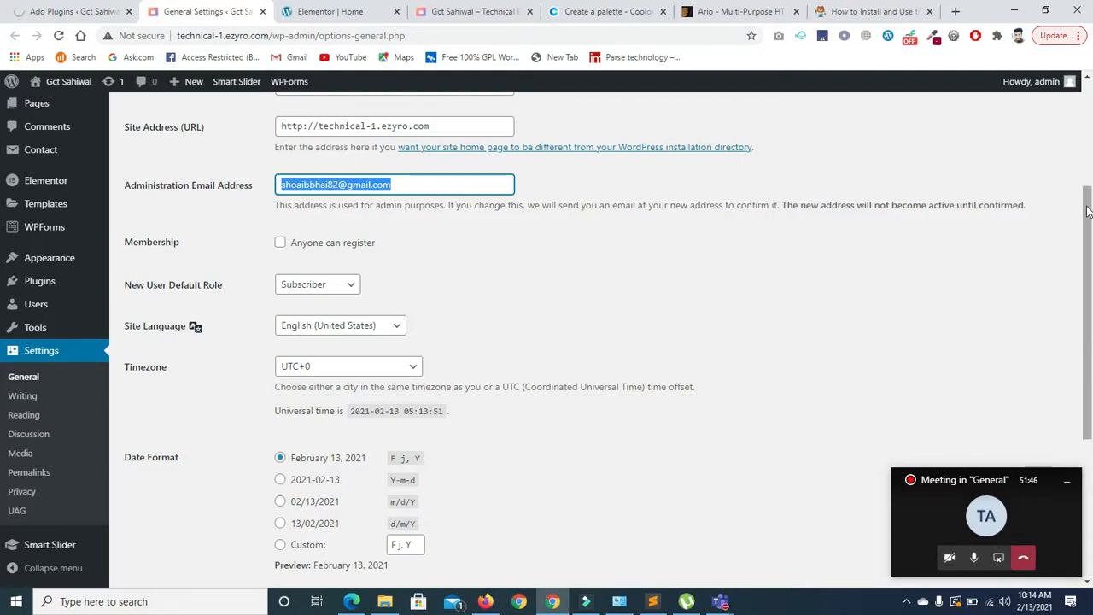
scroll(1087, 253, down, 1)
drag(1087, 254, 1085, 263)
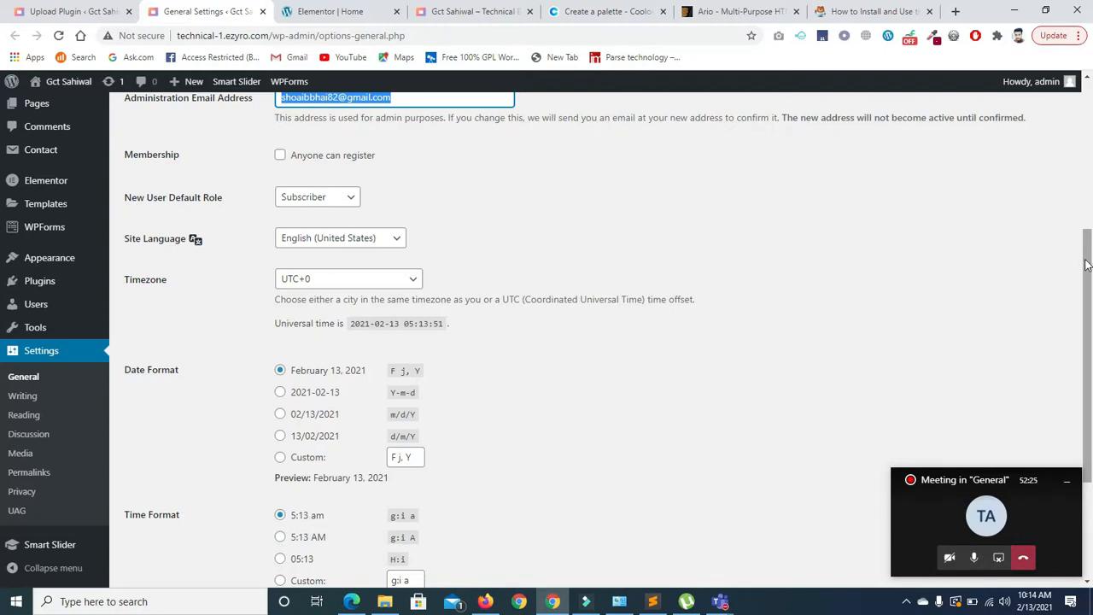
- Bring up the meeting window and minimise it again, twice
scroll(3, 228, up, 3)
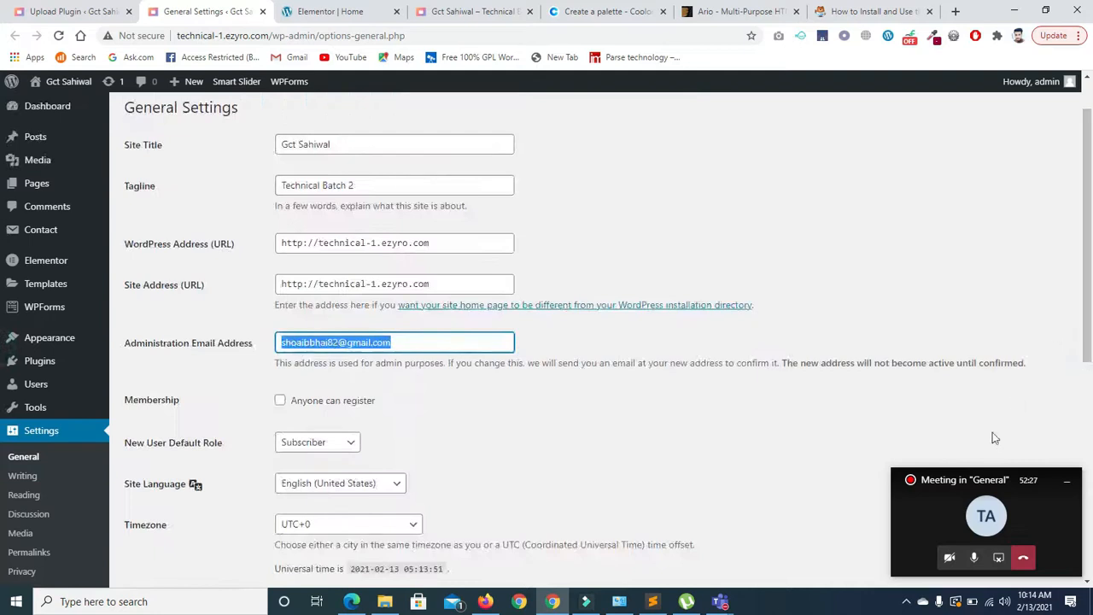
click(958, 507)
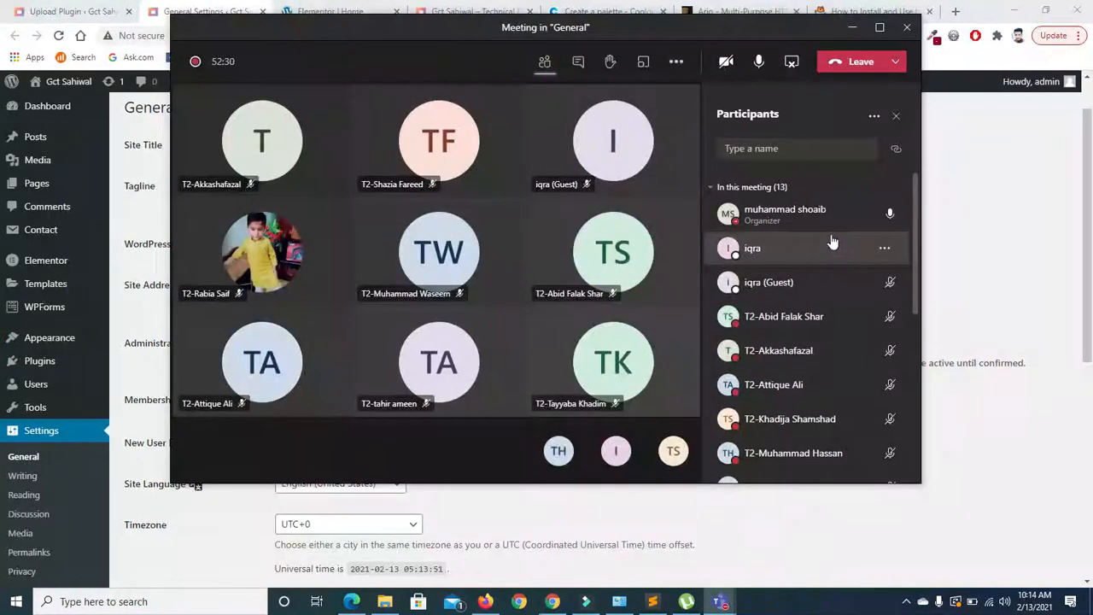
click(851, 28)
drag(1090, 308, 1091, 305)
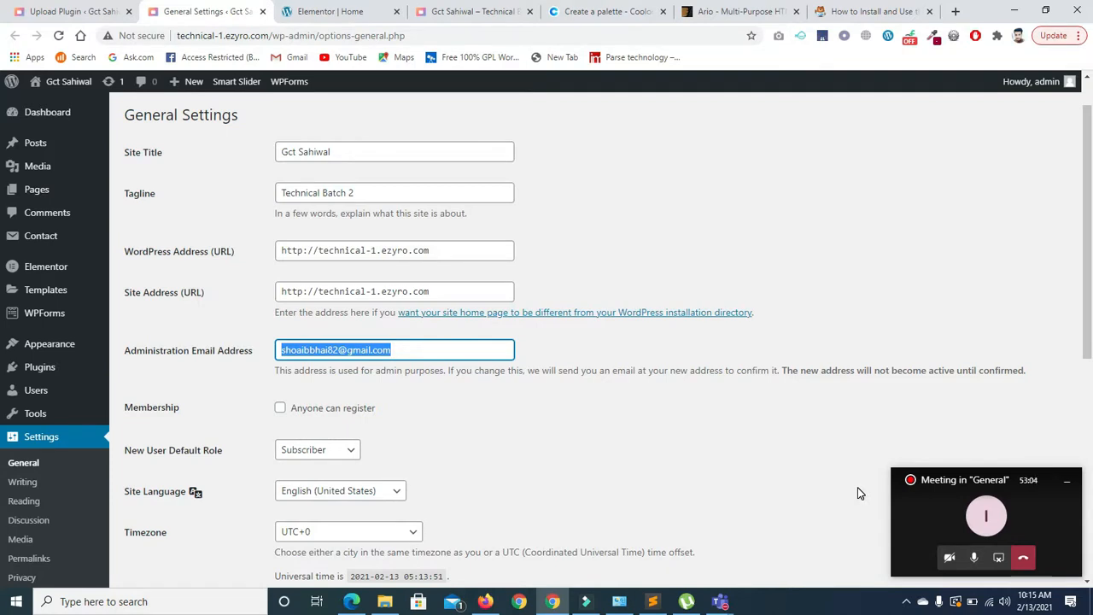
click(937, 512)
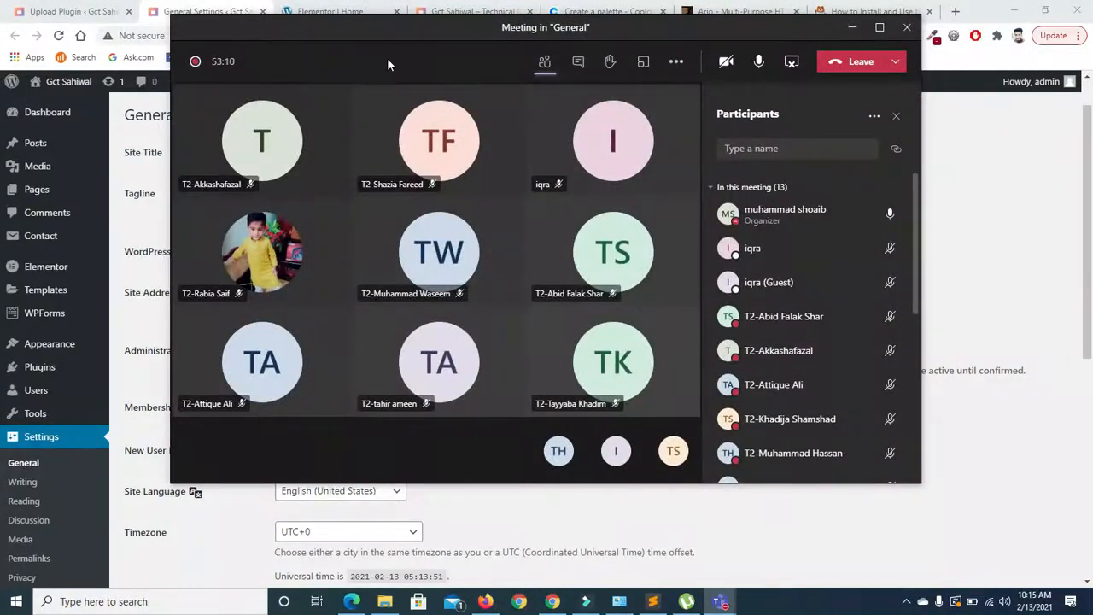
click(849, 33)
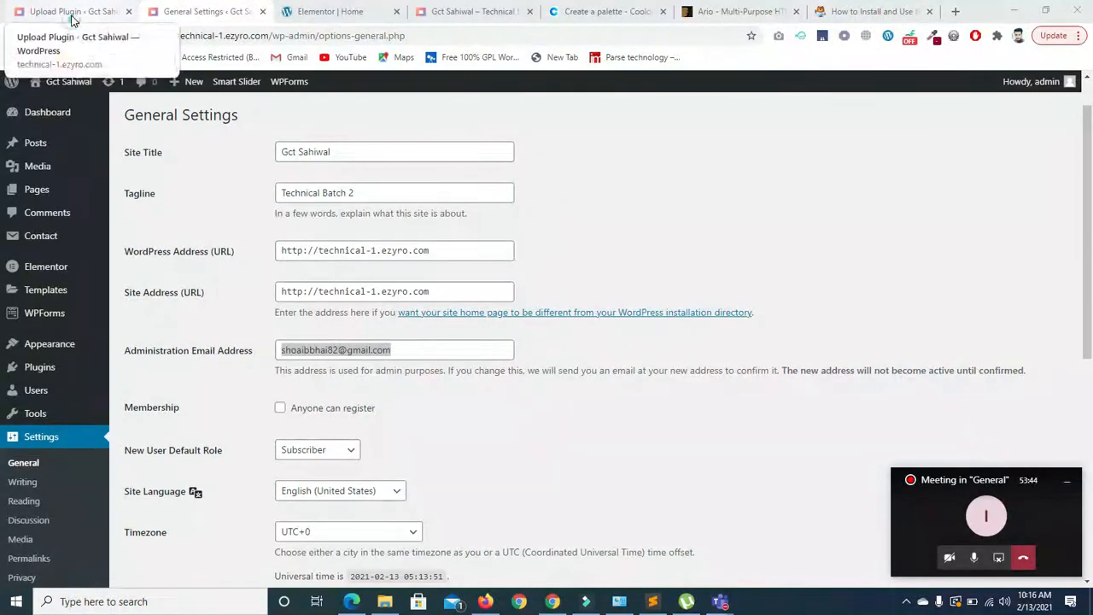
- Activate the uploaded WPForms 1.6.3.1 plugin and go to the WPForms forms overview
click(66, 12)
click(157, 289)
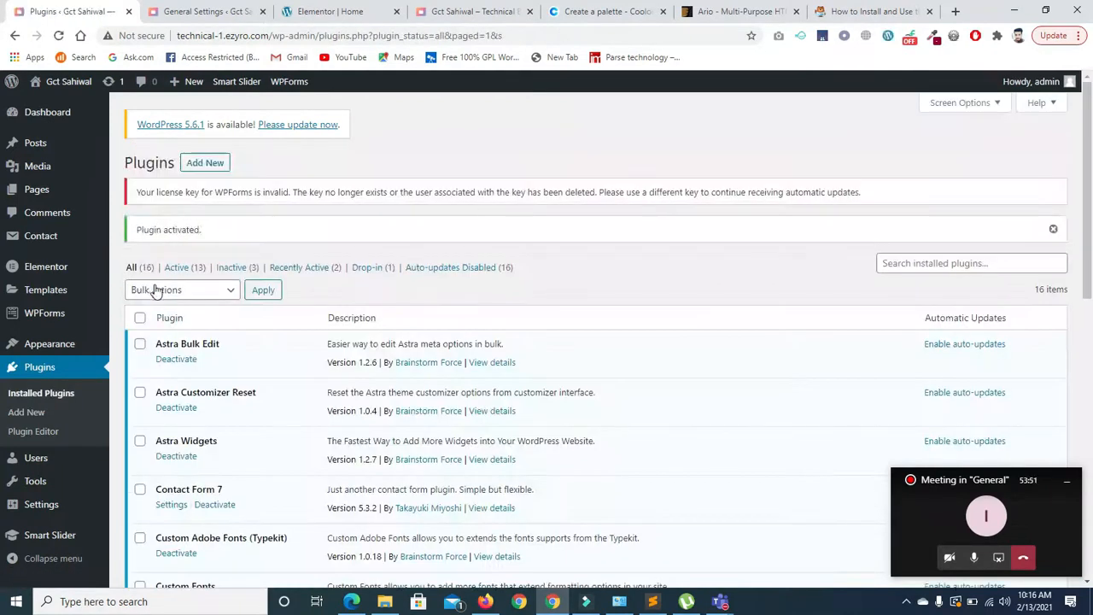
scroll(312, 442, down, 8)
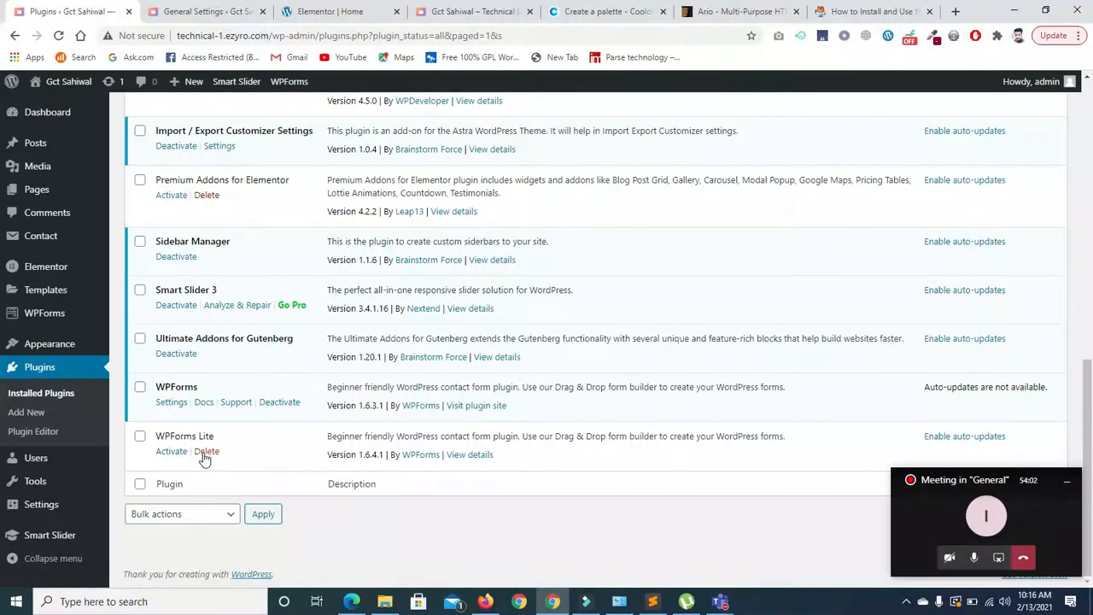
click(53, 316)
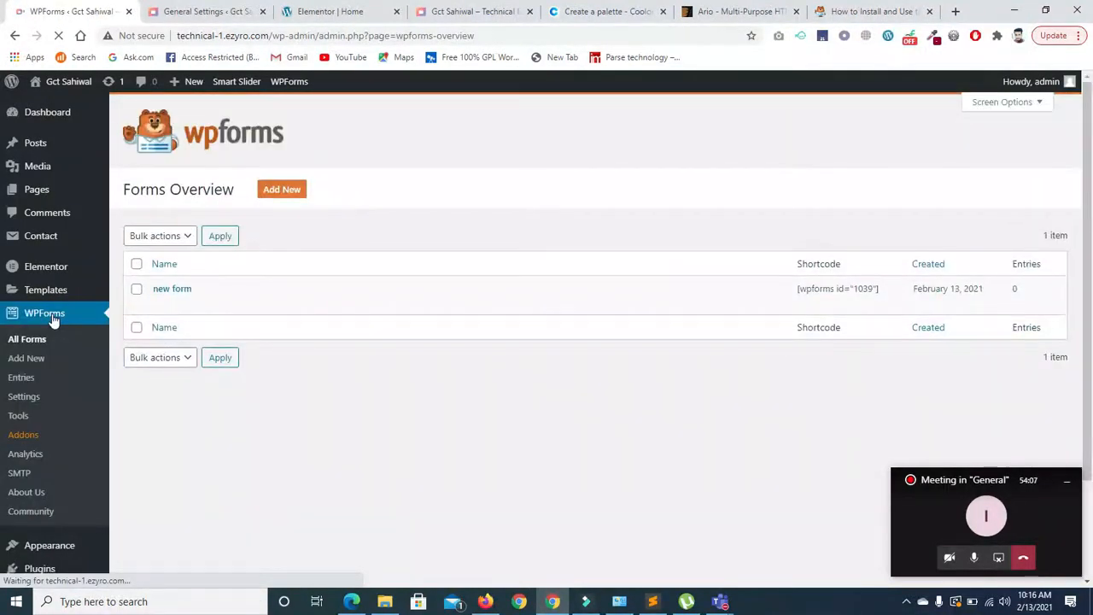
- Check the Entries overview and new form's entries, then return to All Forms
mouse_move(233, 283)
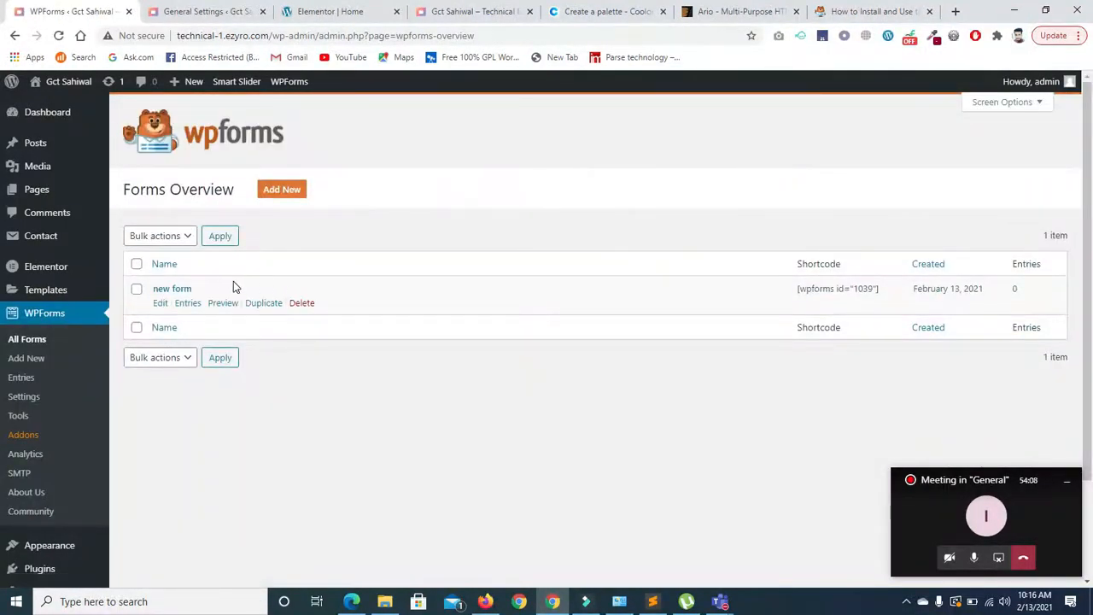
click(22, 378)
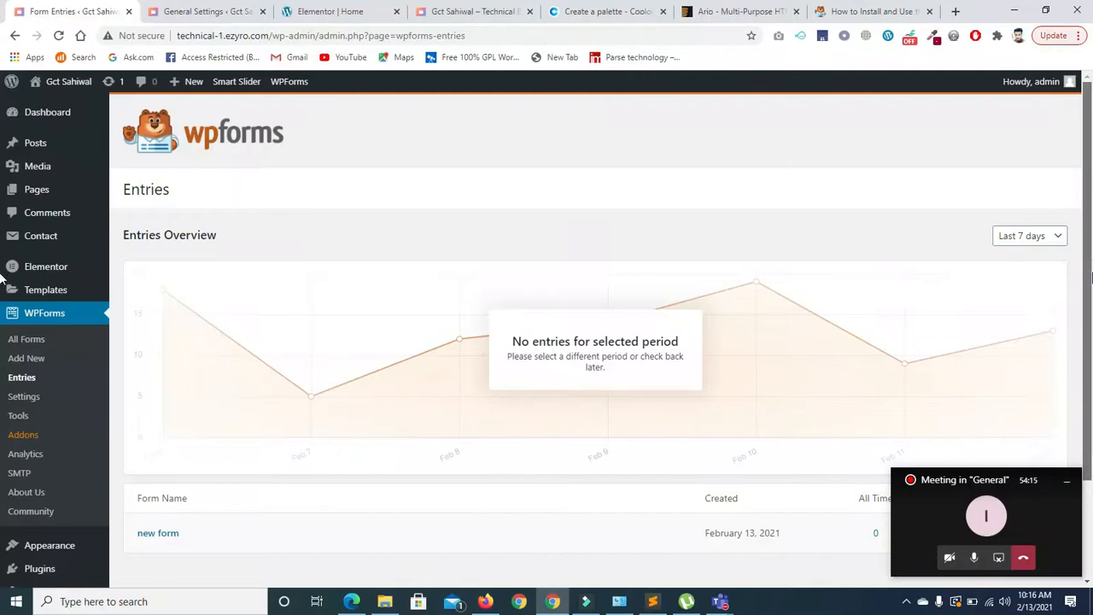
scroll(643, 401, down, 2)
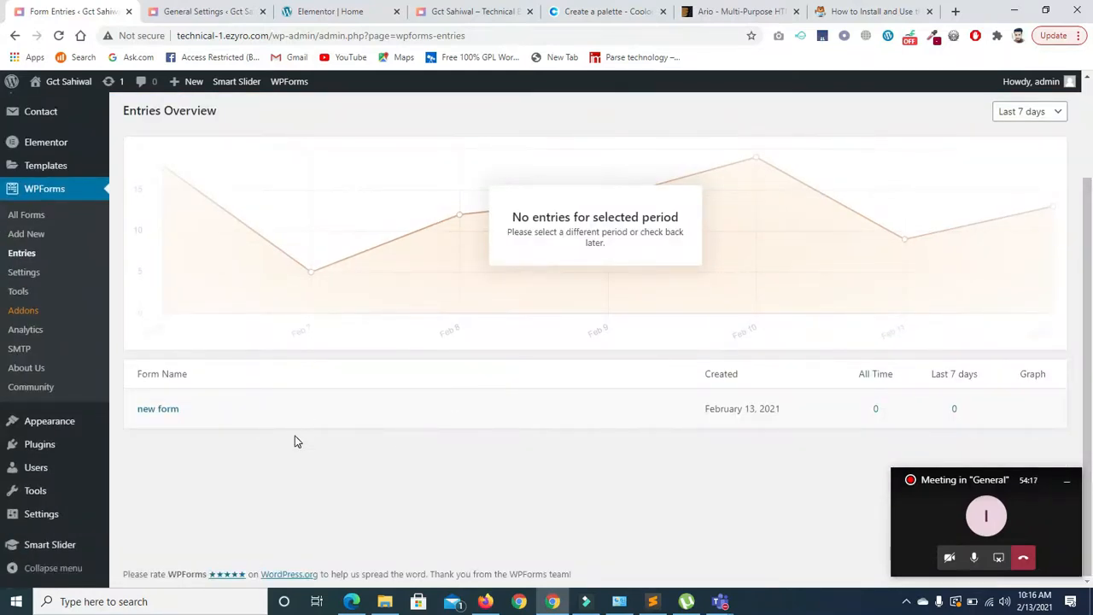
click(162, 411)
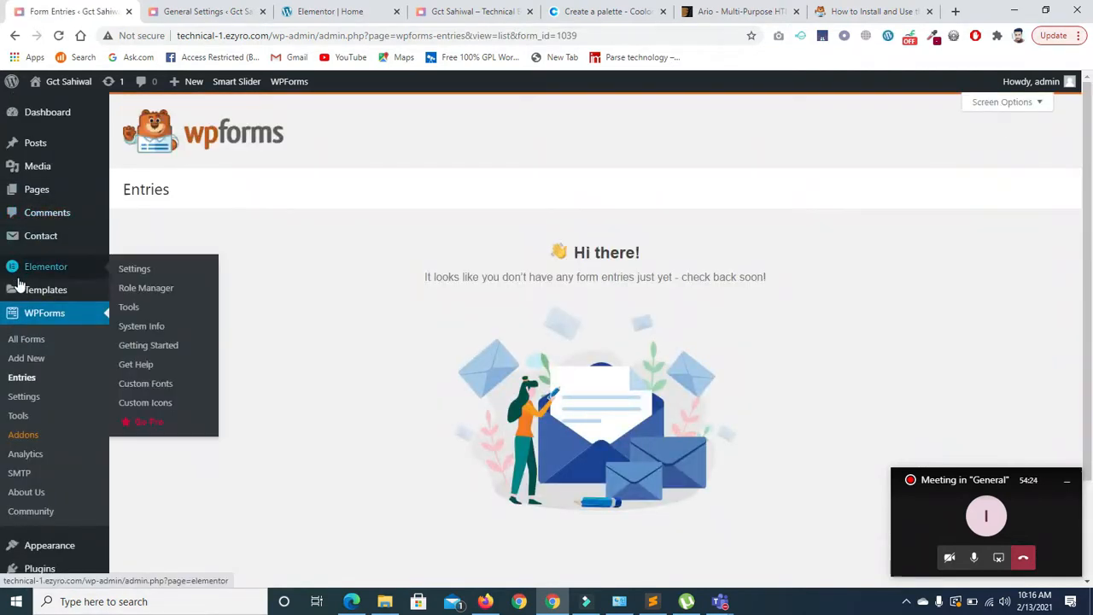
click(38, 316)
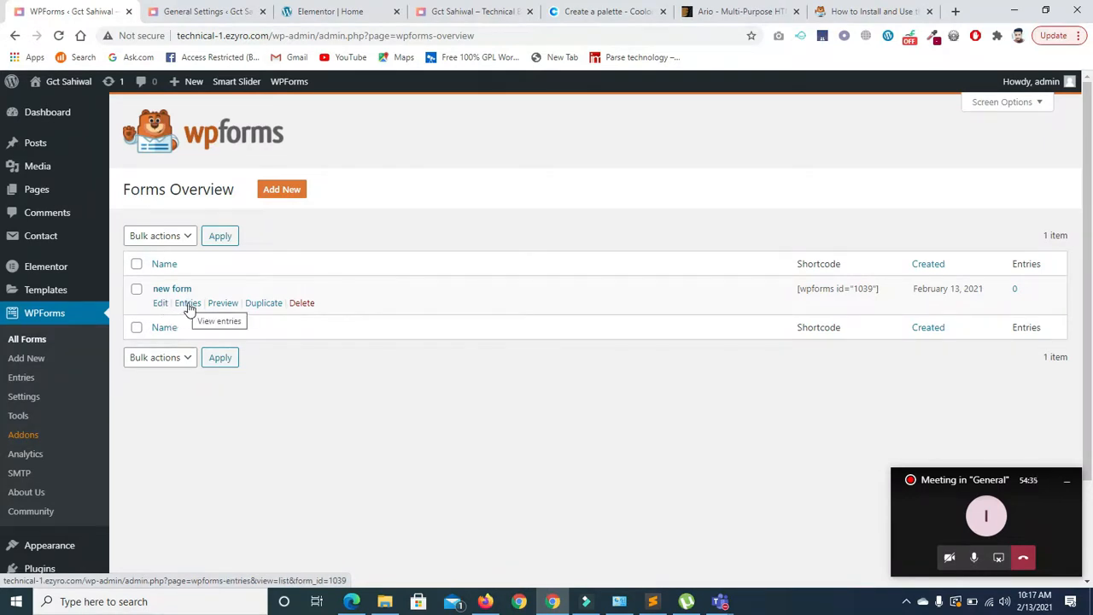
- Recheck new form's entries, then open new form in the form builder
click(188, 304)
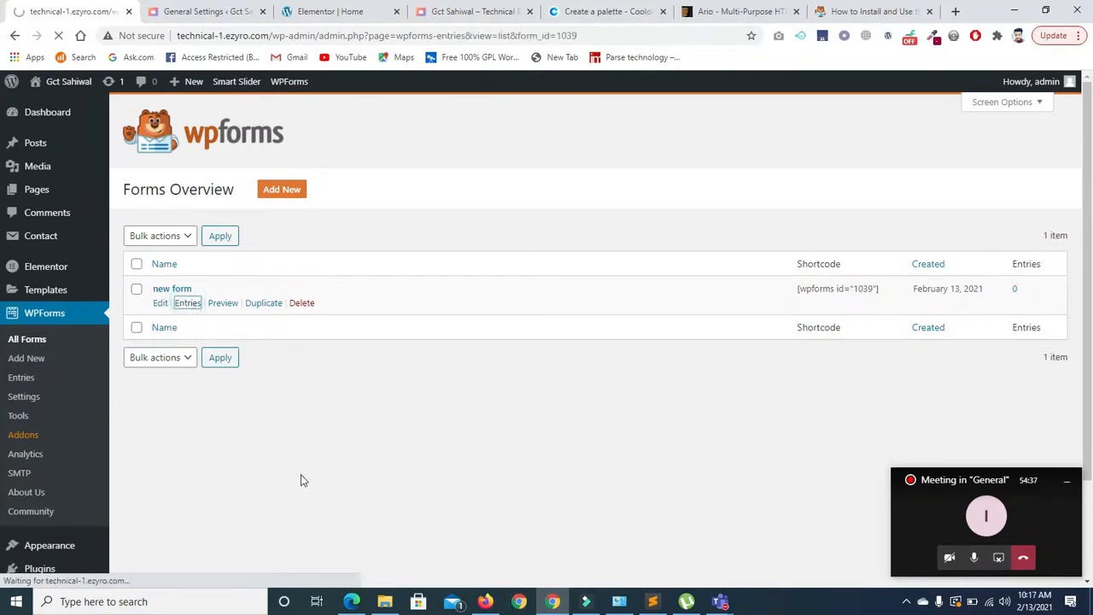
click(15, 36)
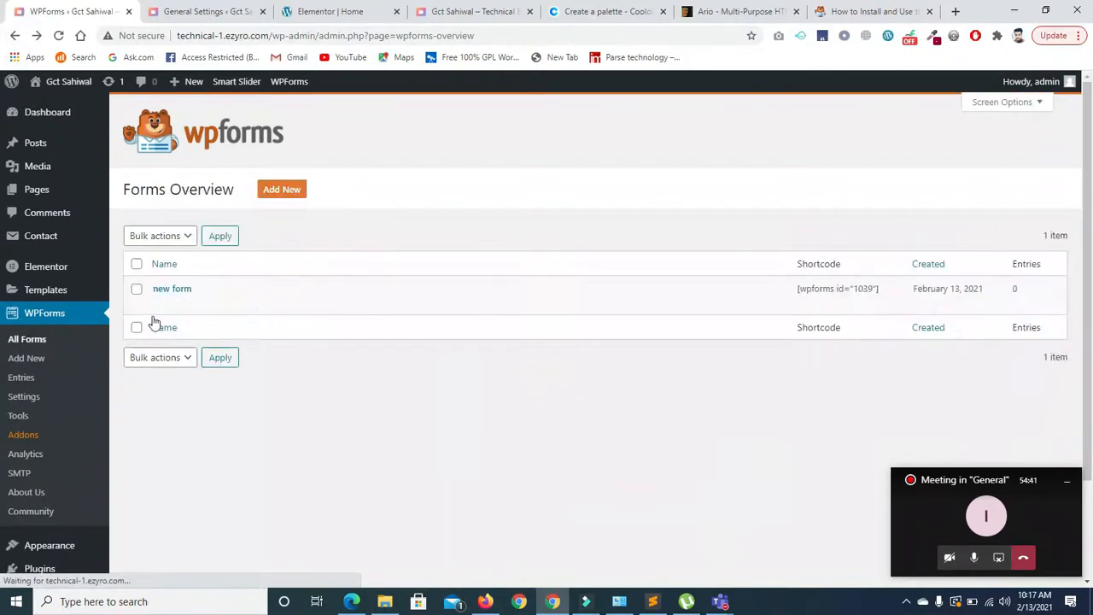
click(159, 306)
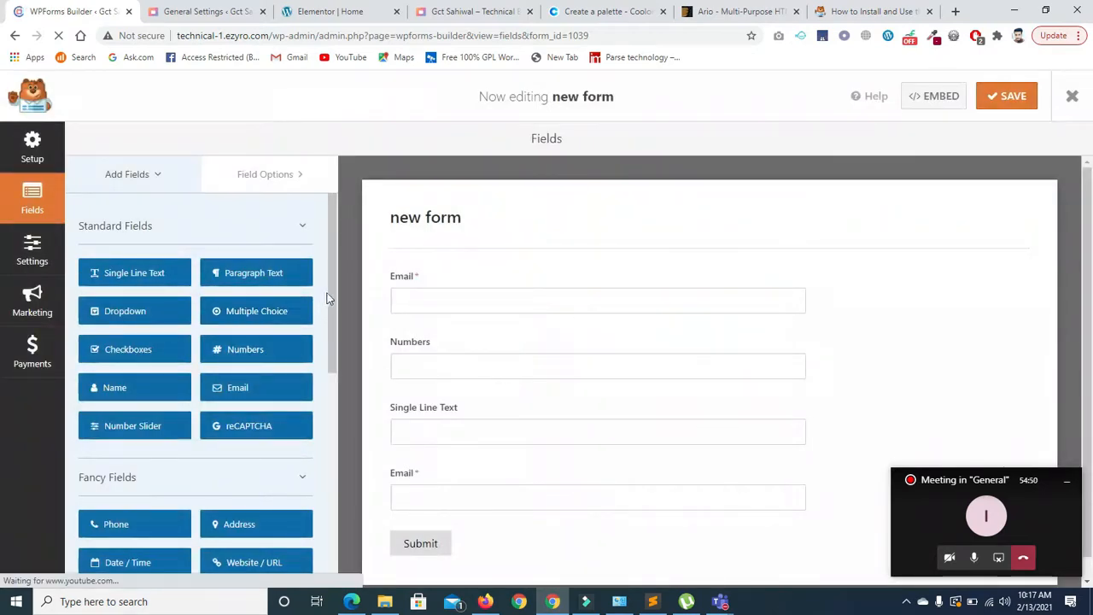
- Add a File Upload field below Numbers and a Section Divider below File Upload
scroll(338, 328, down, 1)
drag(335, 328, 336, 405)
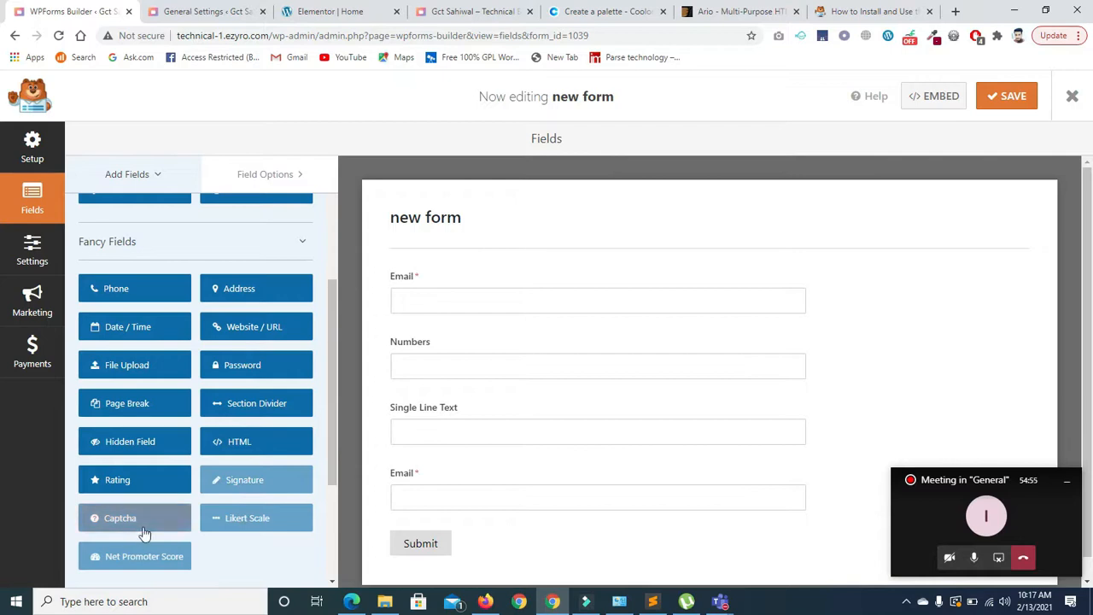
drag(331, 457, 329, 478)
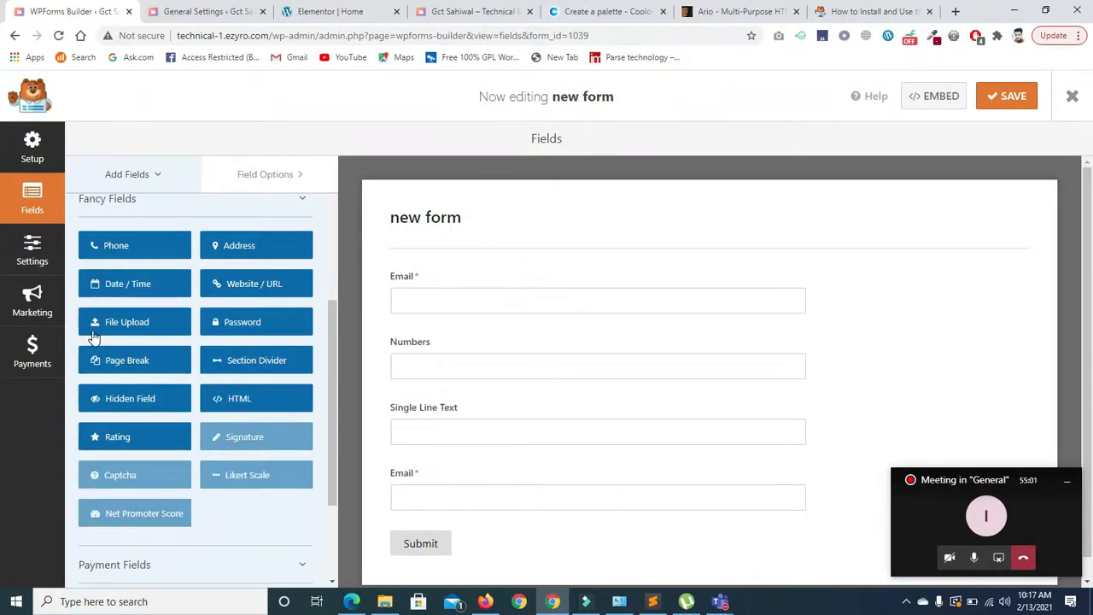
drag(113, 331, 420, 398)
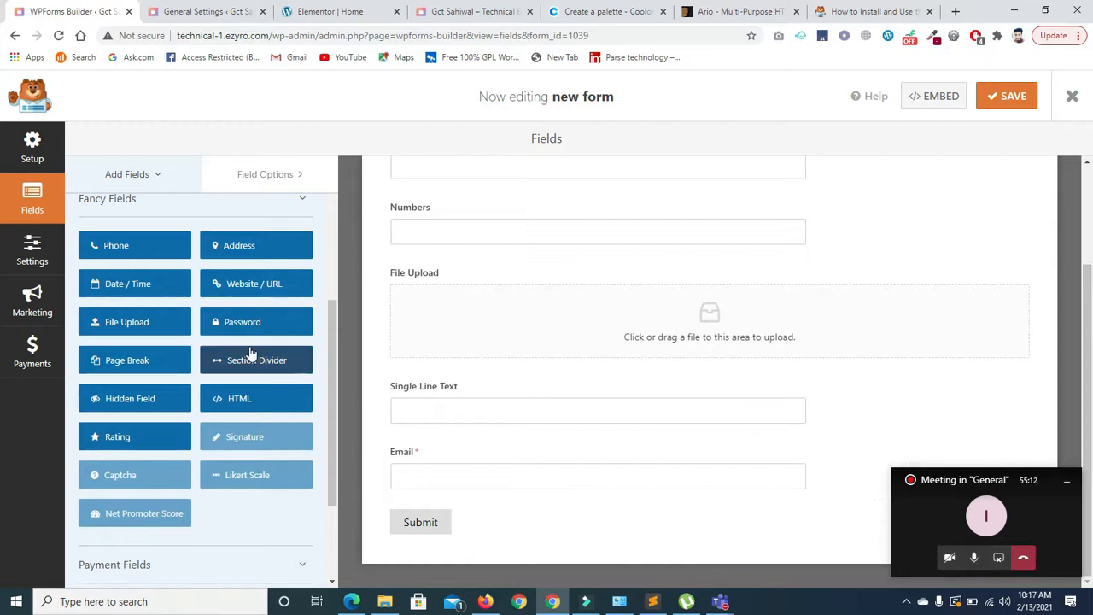
drag(250, 363, 435, 384)
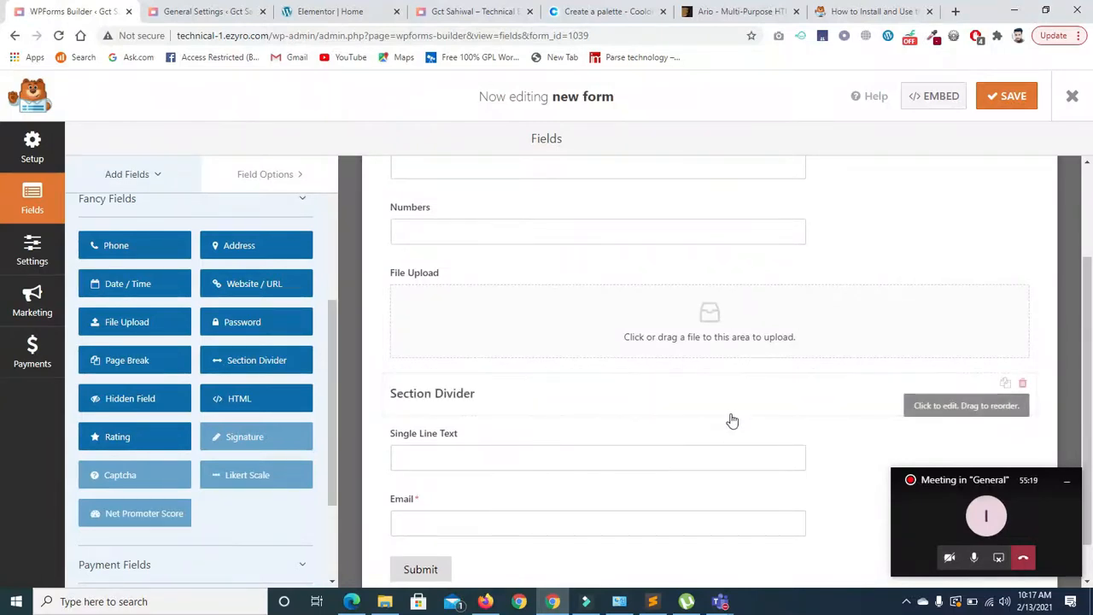
- Label the section divider 'Second Section' and save the form
click(484, 394)
click(484, 392)
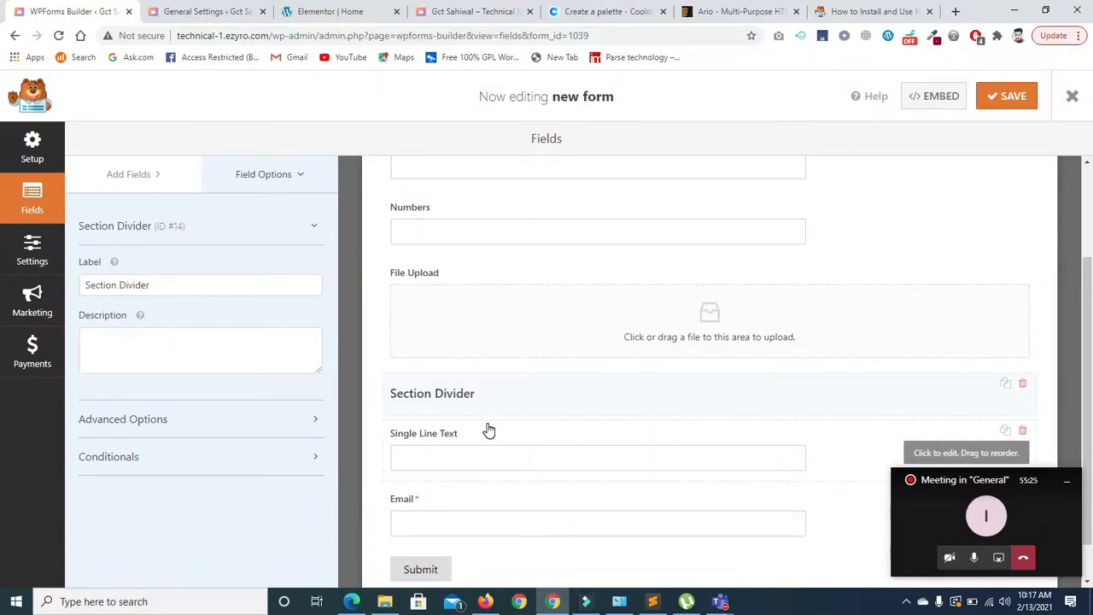
triple_click(174, 291)
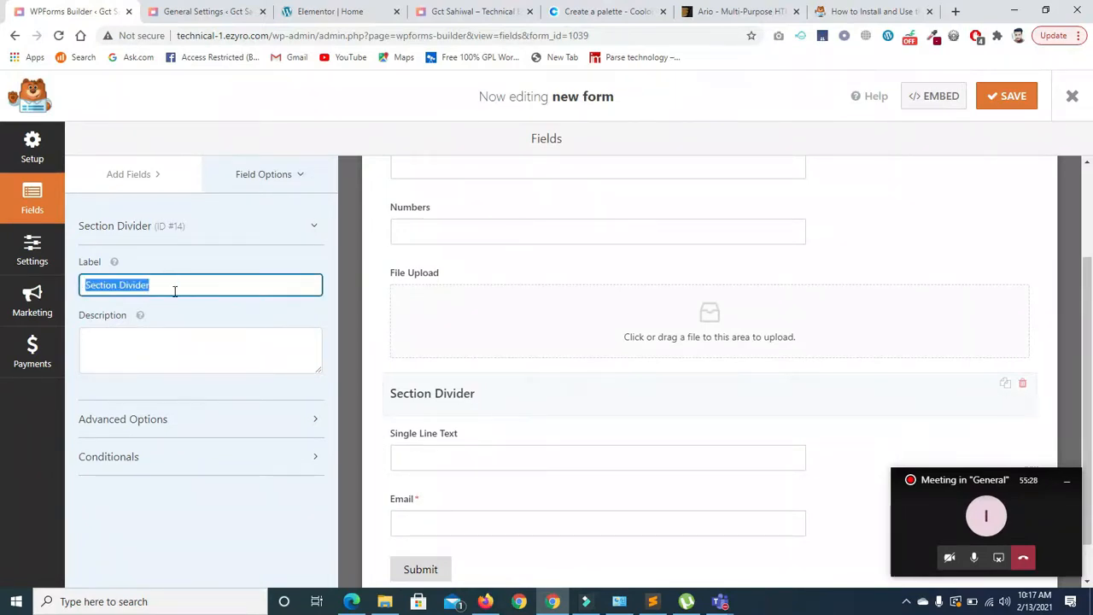
text(Second Section)
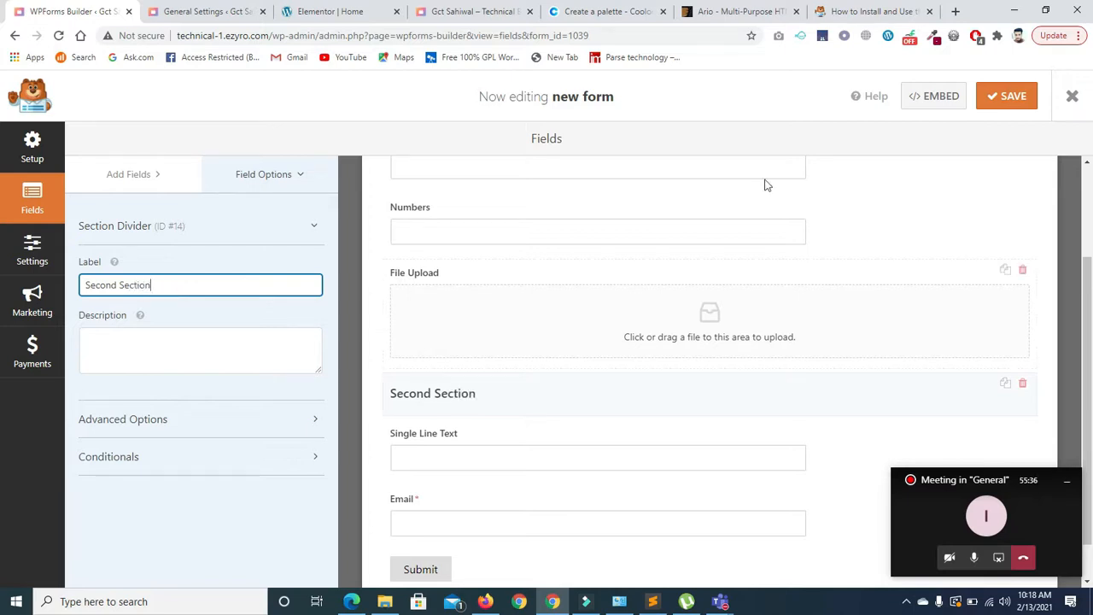
click(995, 105)
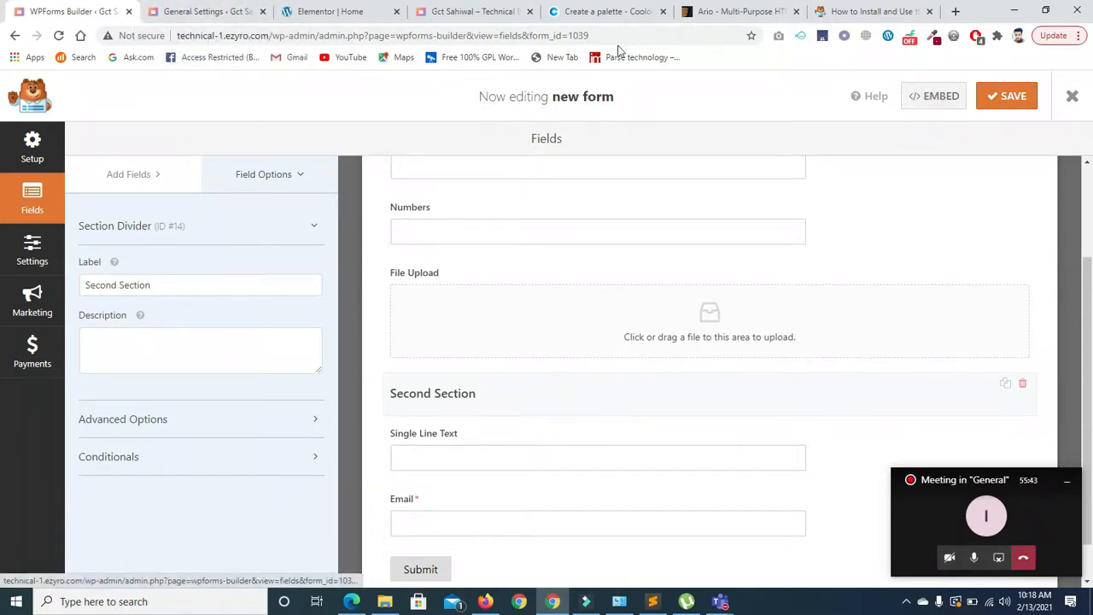
click(186, 14)
- Reload the live contact page and the Elementor editor so the form changes appear
click(329, 11)
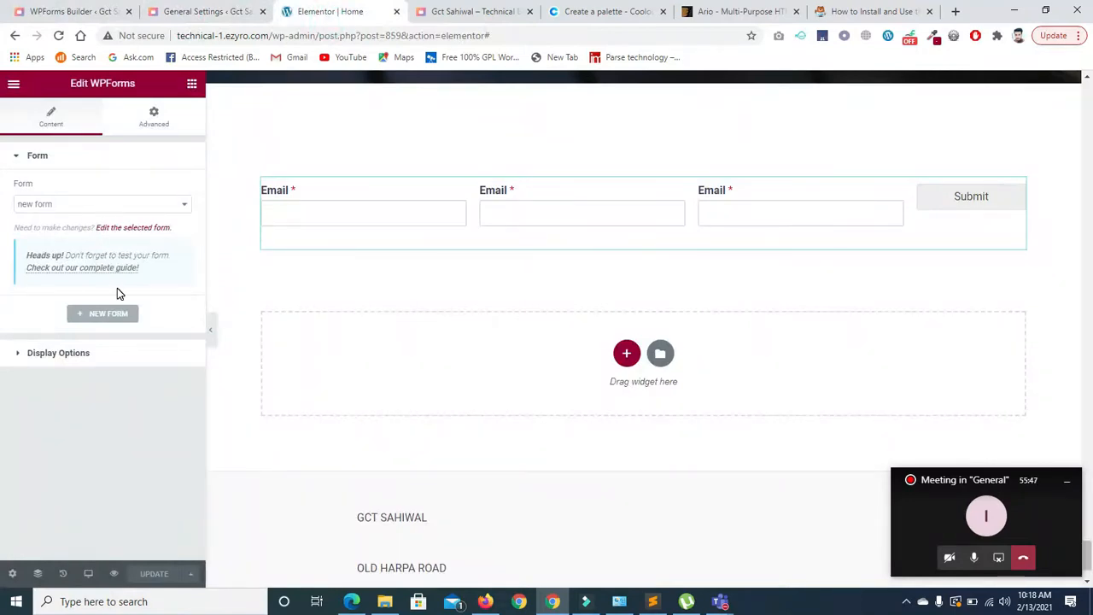
click(472, 13)
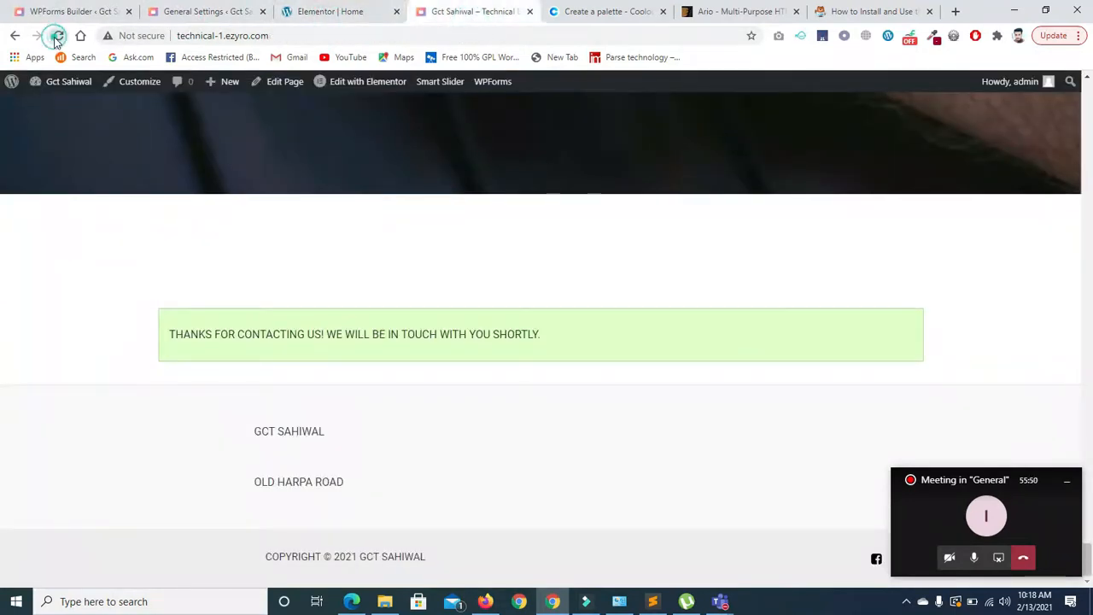
click(56, 36)
click(600, 139)
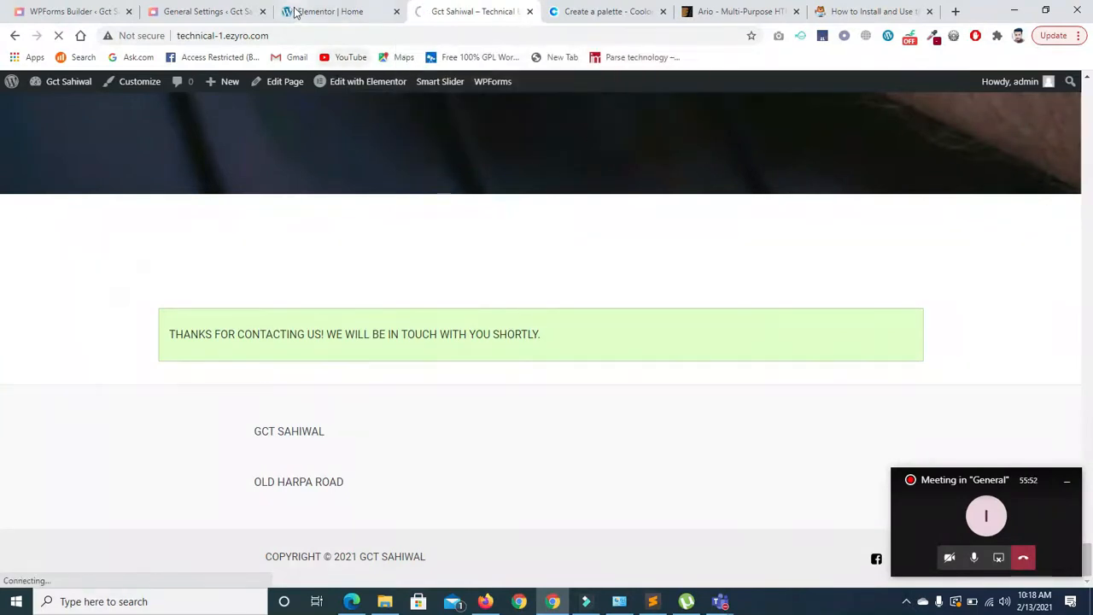
click(294, 12)
click(58, 36)
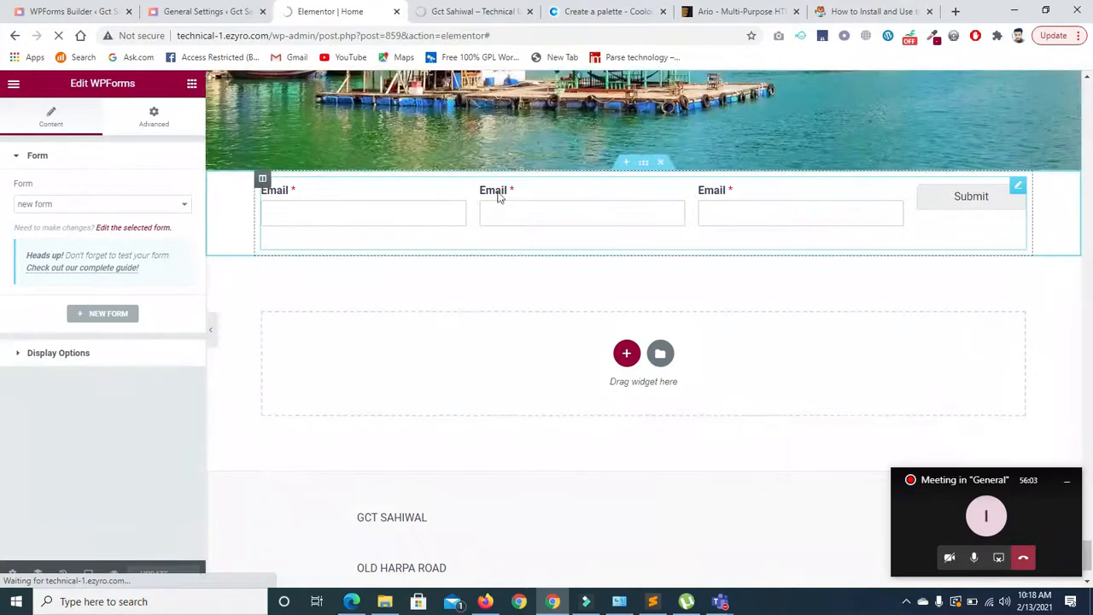
- Compare the live site with the editor, reloading the live page again with resubmission confirmed
click(453, 12)
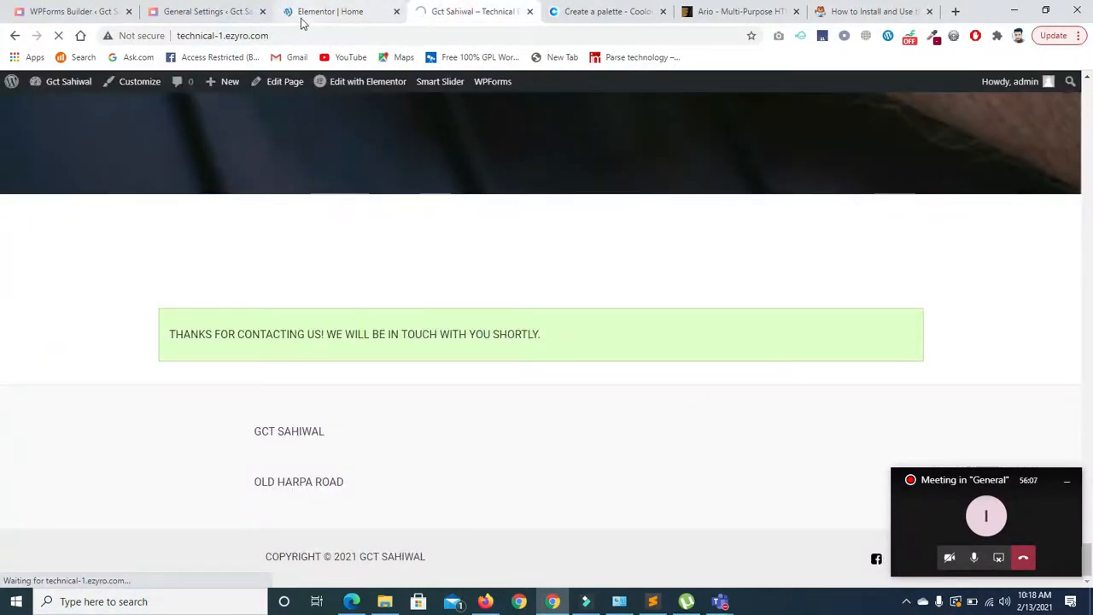
click(304, 13)
click(443, 14)
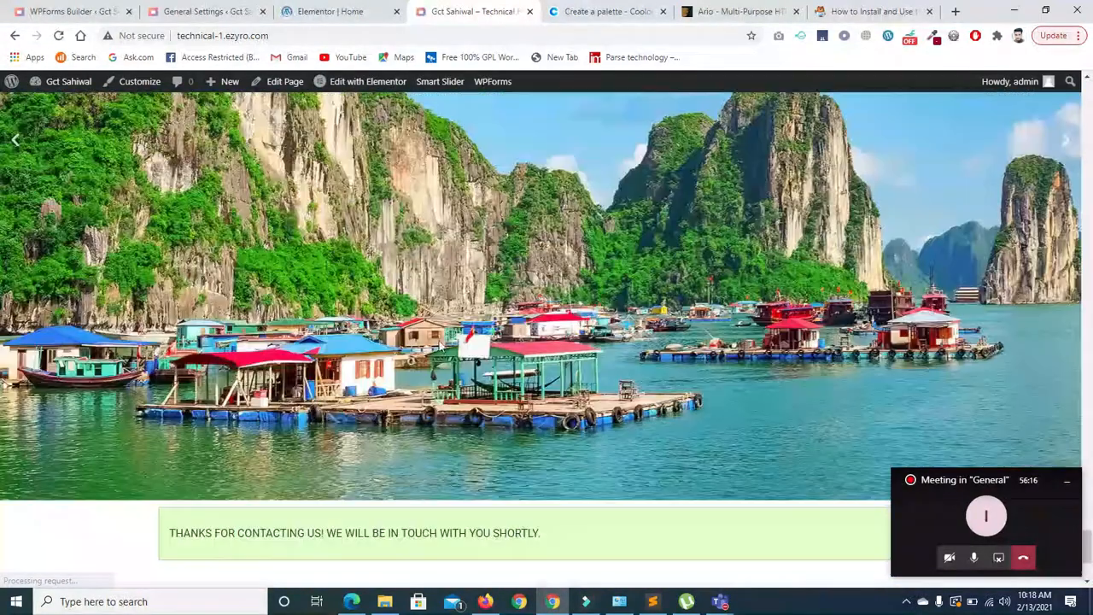
click(324, 12)
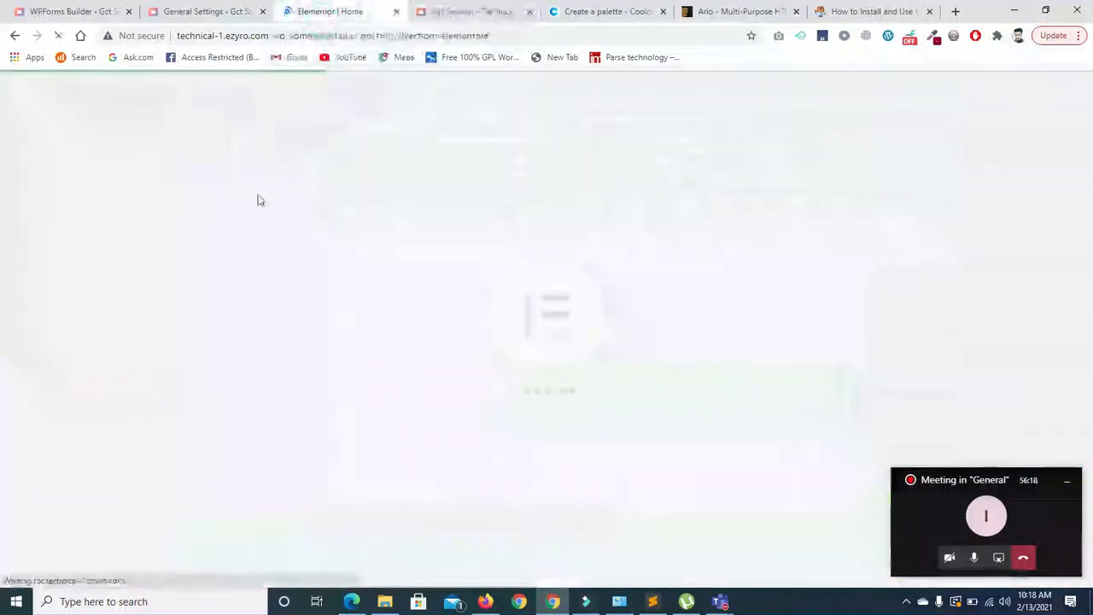
click(452, 10)
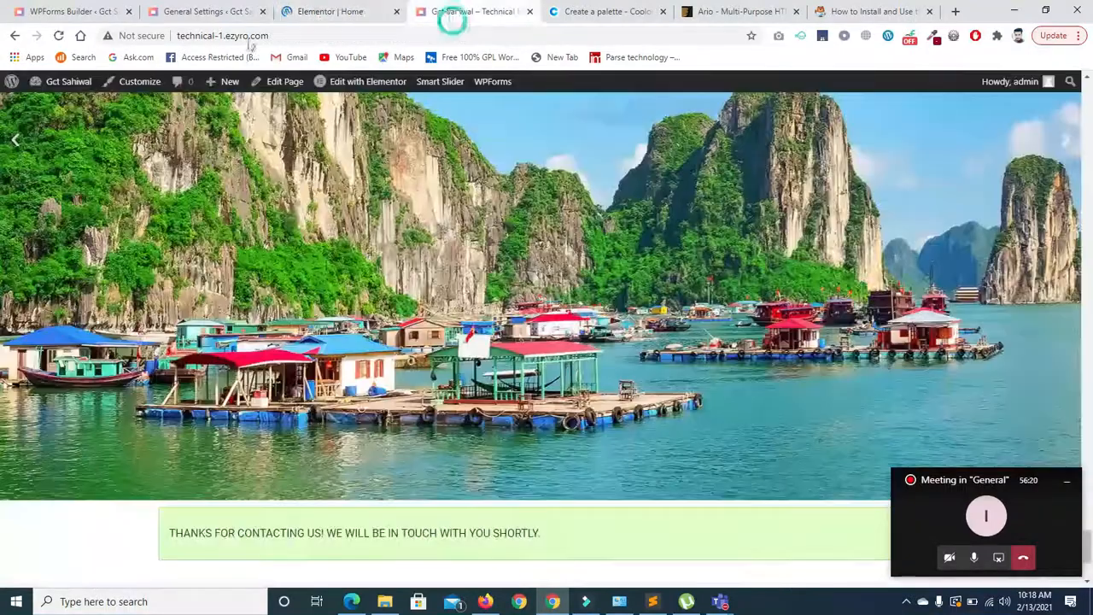
click(59, 37)
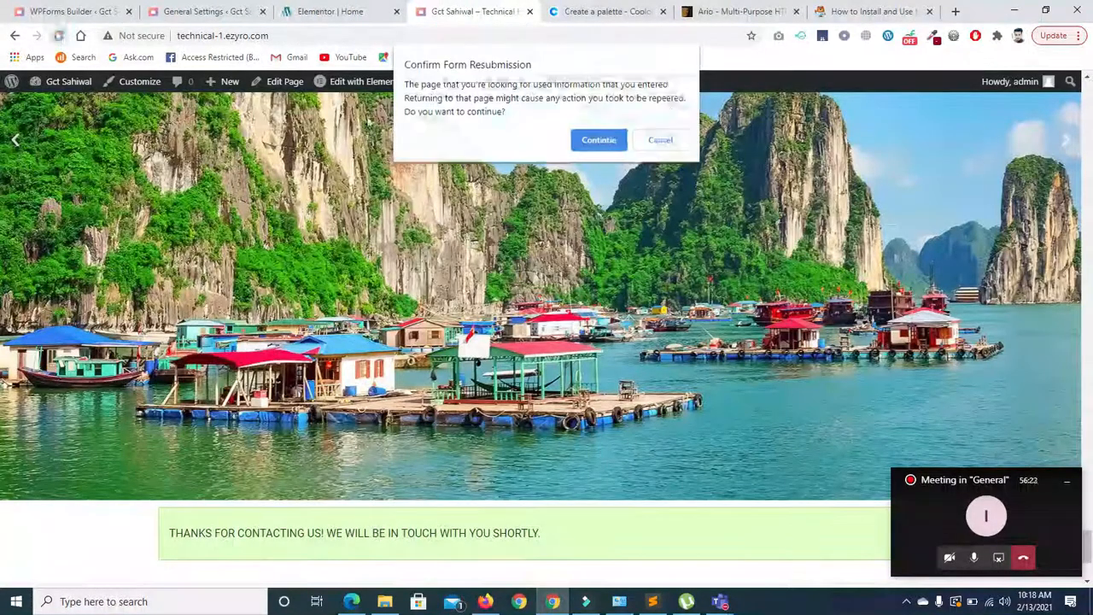
click(597, 137)
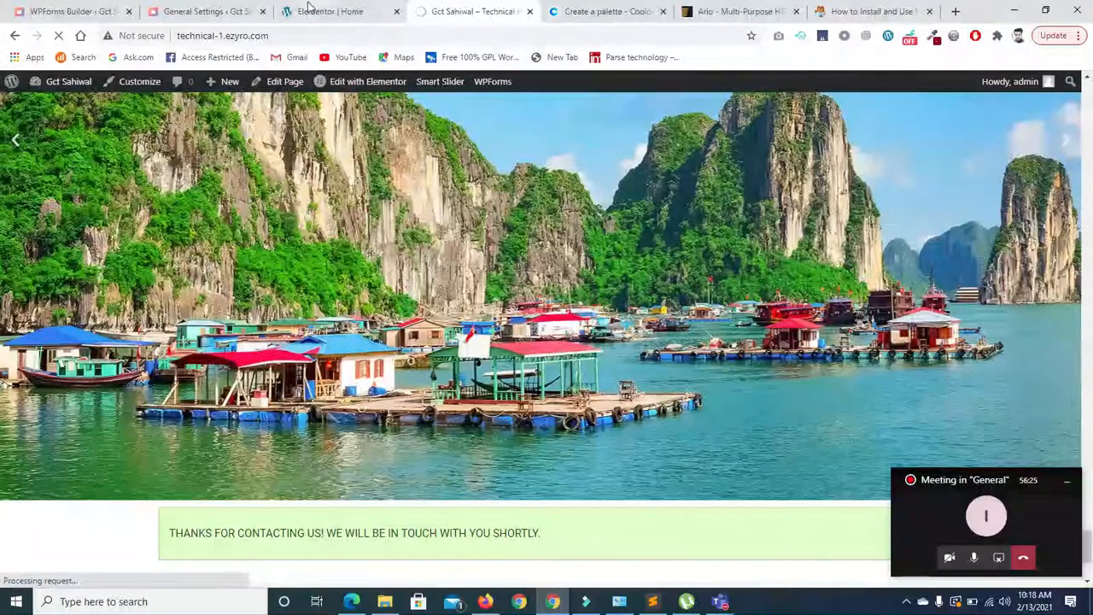
click(329, 12)
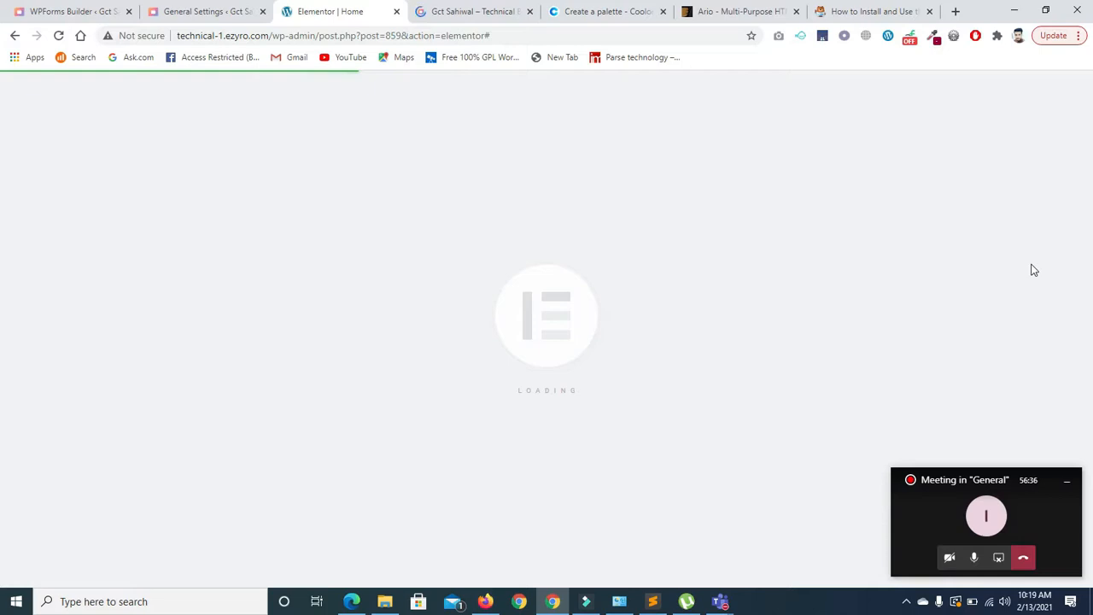
- Scroll the live site and the Elementor preview down to the File Upload and Second Section fields
click(470, 17)
scroll(337, 106, down, 2)
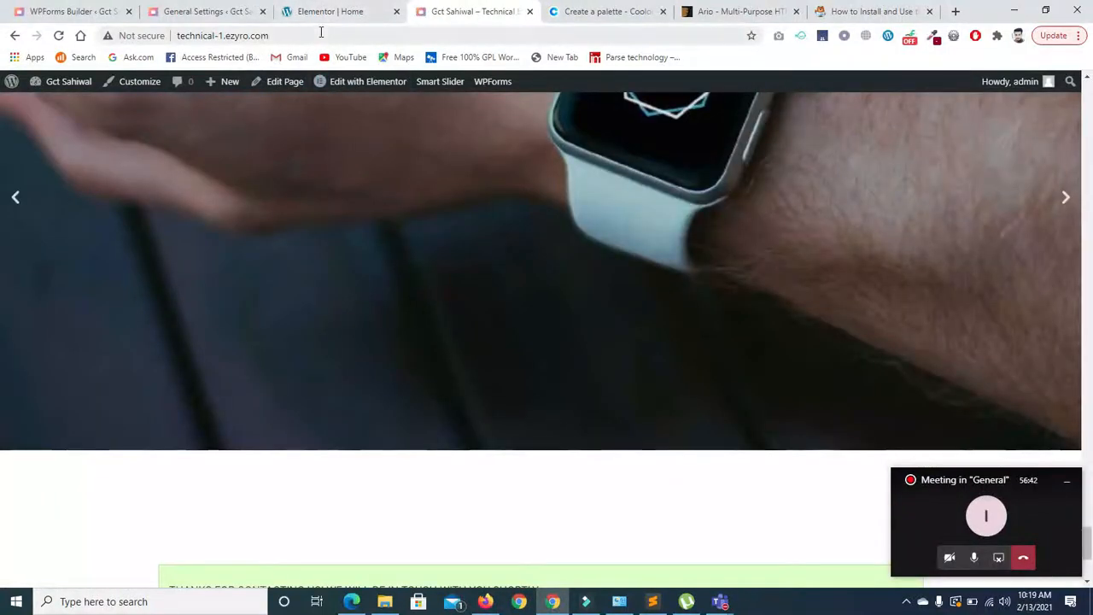
scroll(828, 442, down, 3)
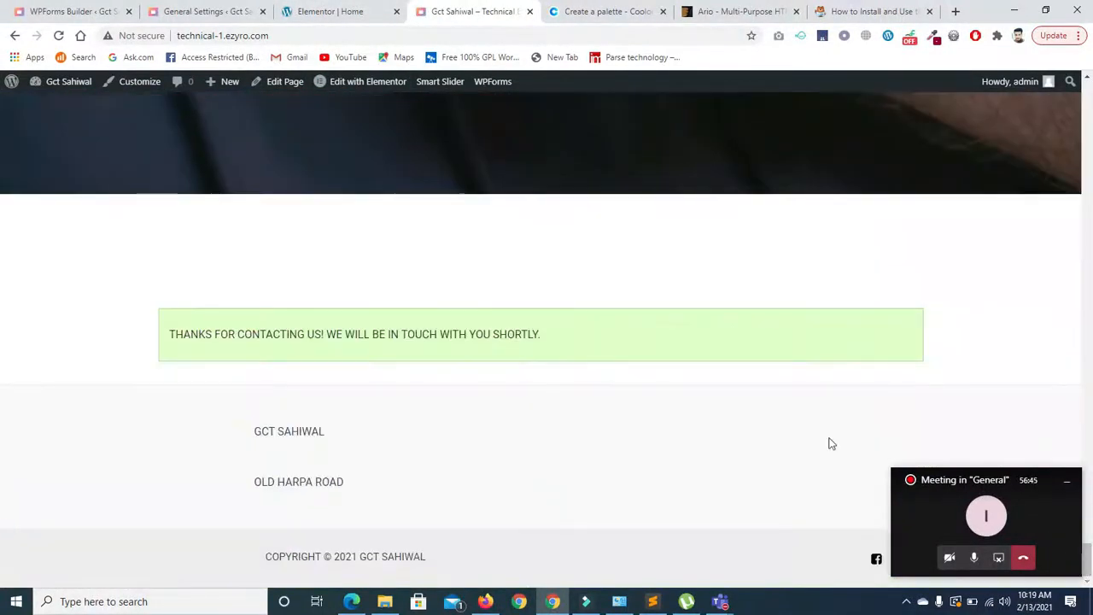
click(315, 11)
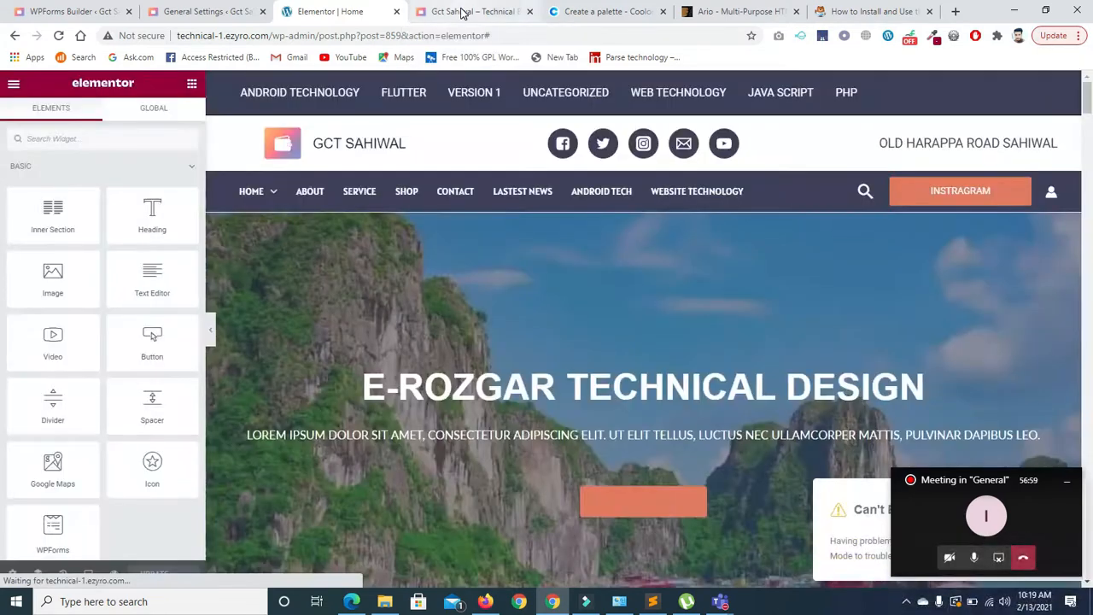
drag(1086, 98, 1090, 547)
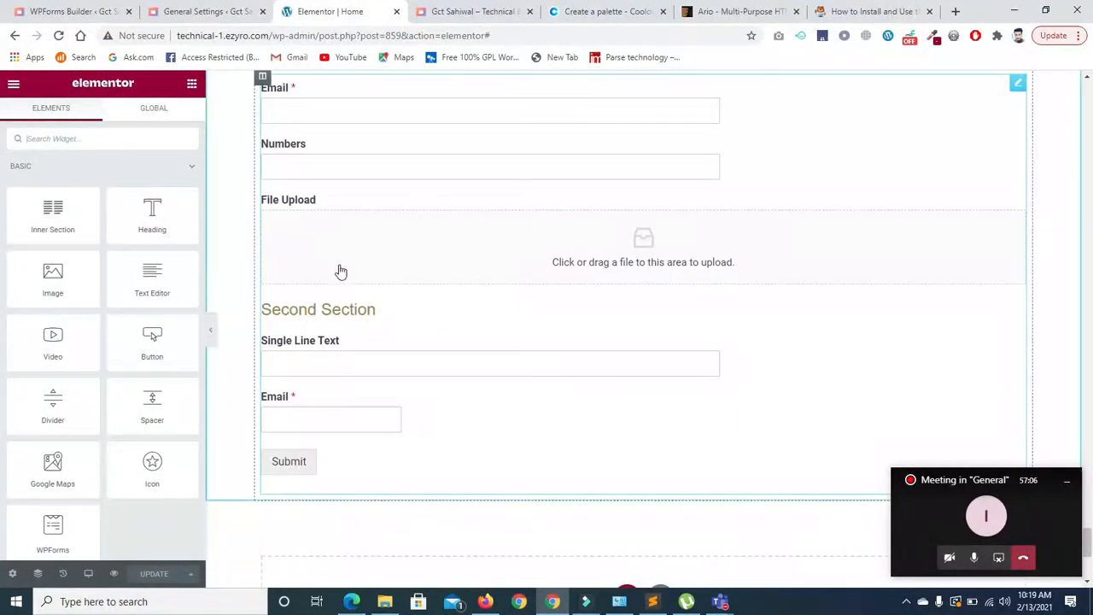
click(433, 18)
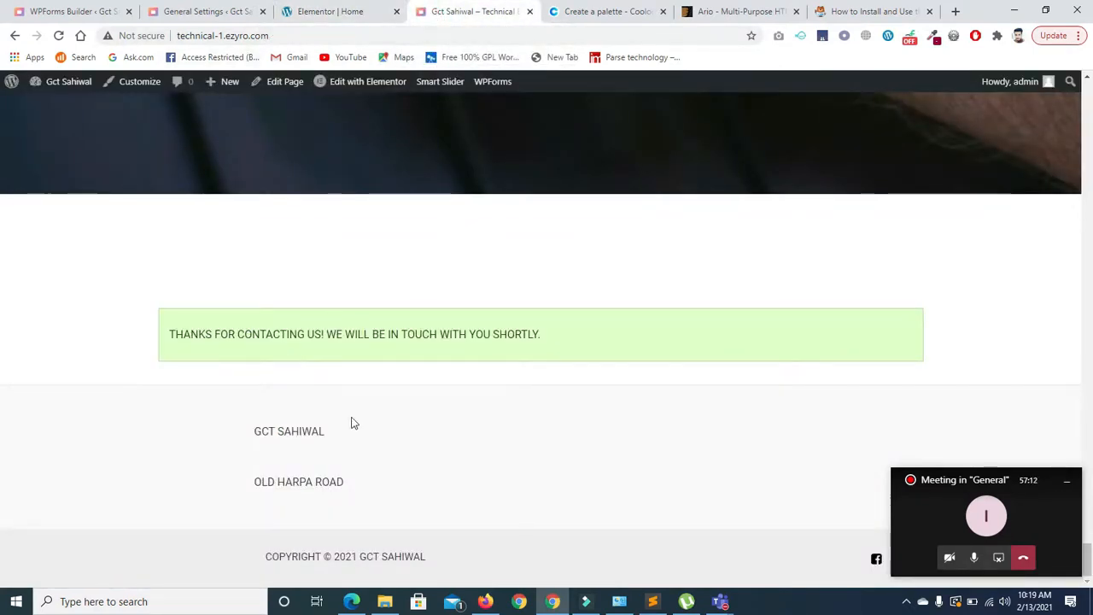
- Reload the site page, fill Email with a saved address and Numbers with 3455439
click(218, 35)
key(Return)
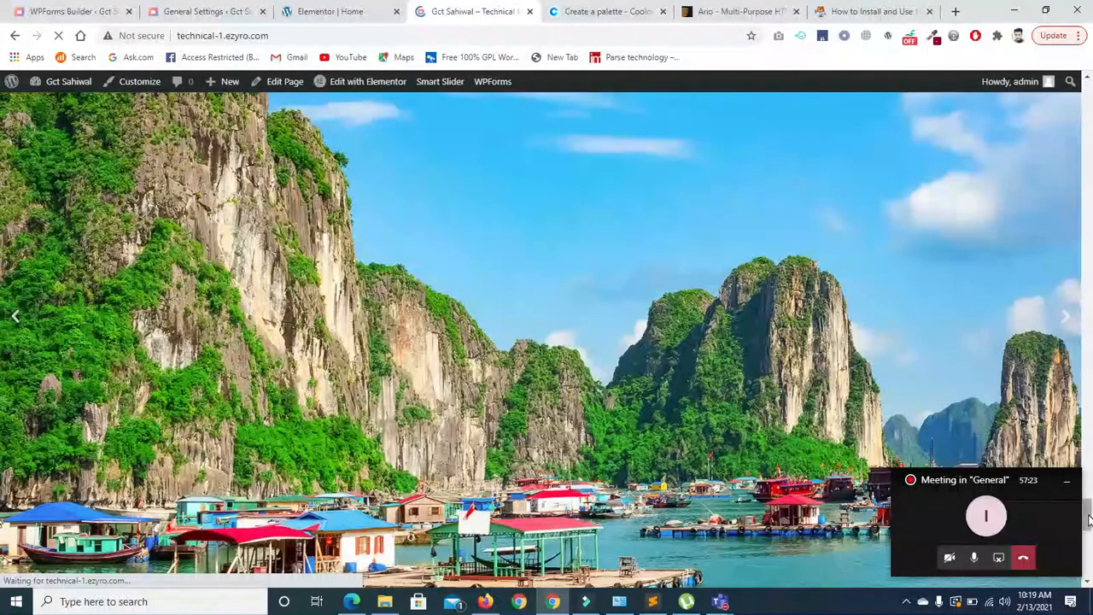
scroll(1088, 507, down, 5)
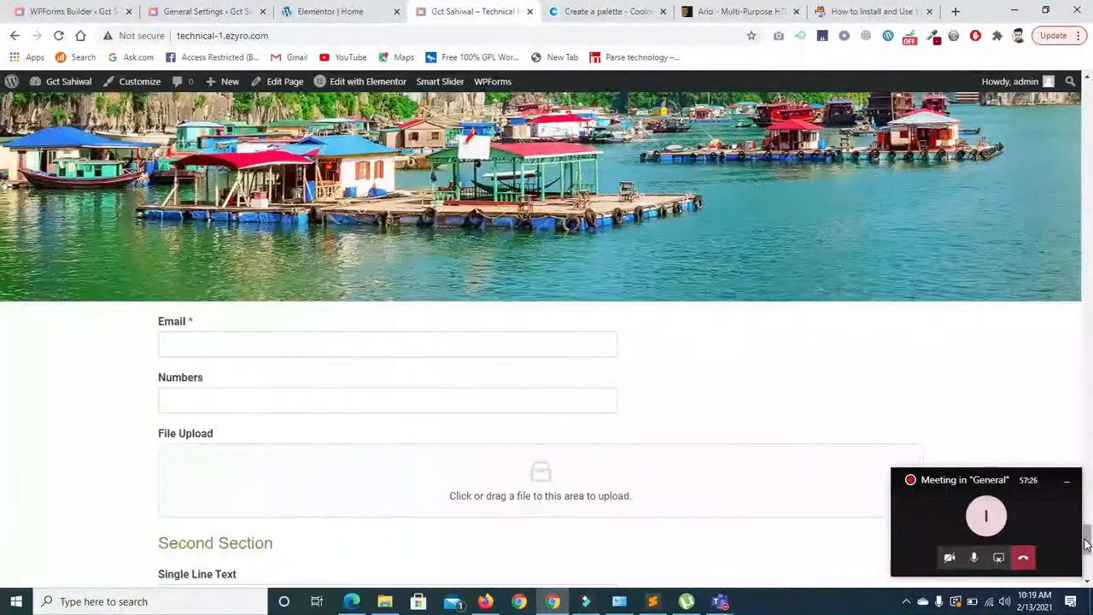
scroll(1087, 550, down, 2)
drag(1087, 553, 1087, 557)
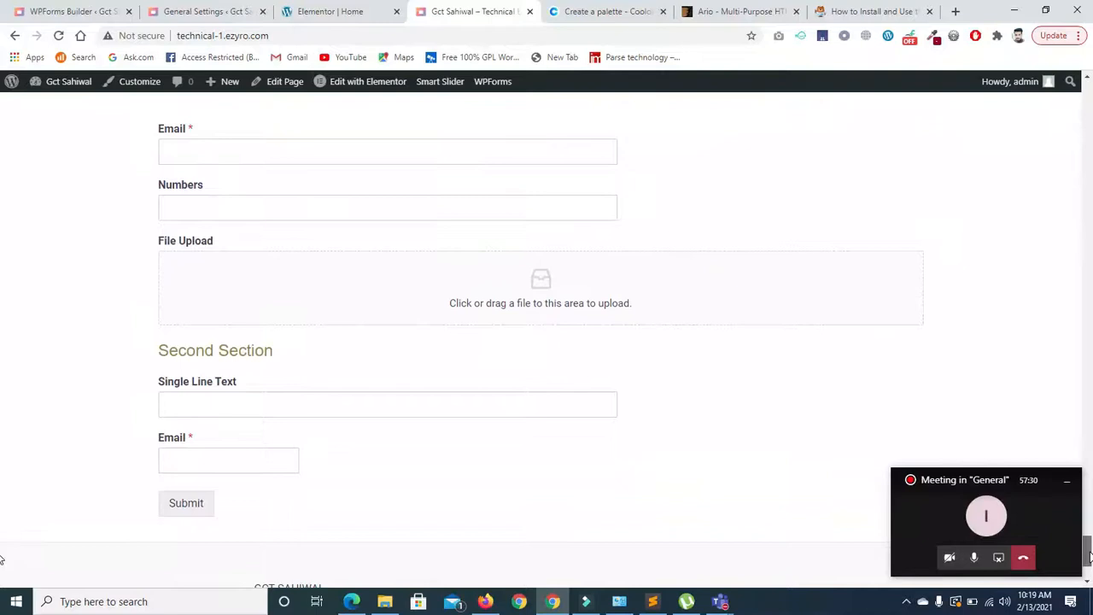
click(215, 142)
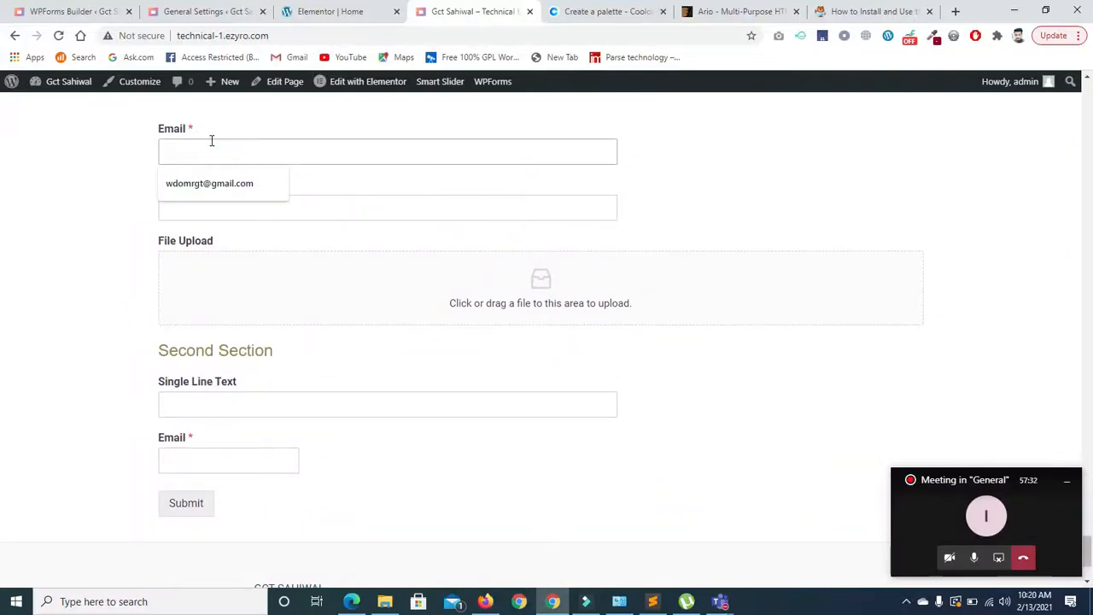
click(213, 180)
click(227, 199)
text(3455439)
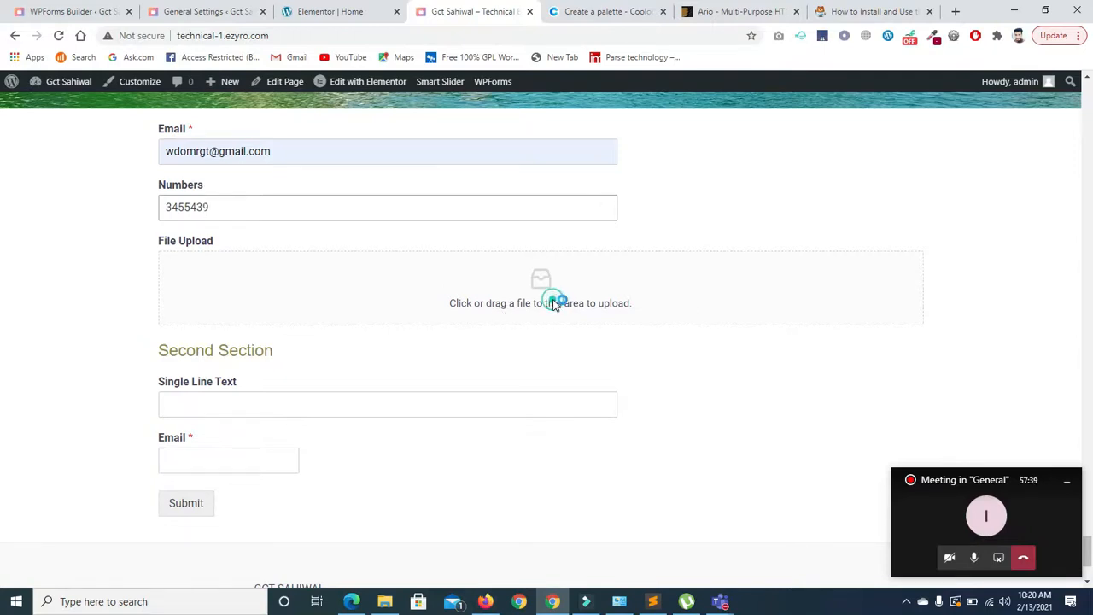
- Attach 3.jpg from the images wooo folder to the File Upload field
click(358, 266)
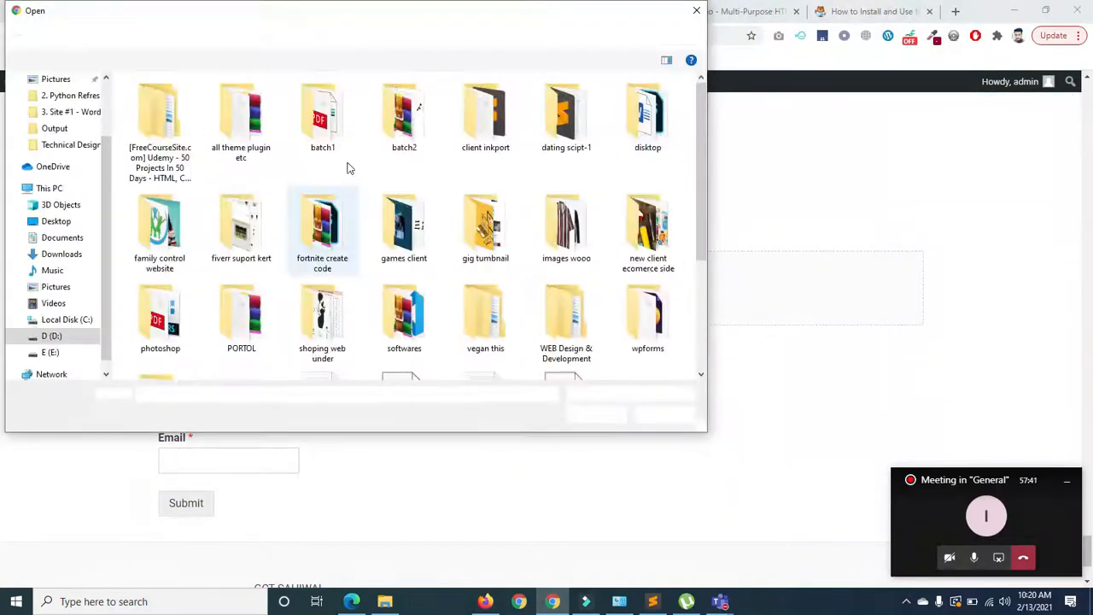
double_click(563, 218)
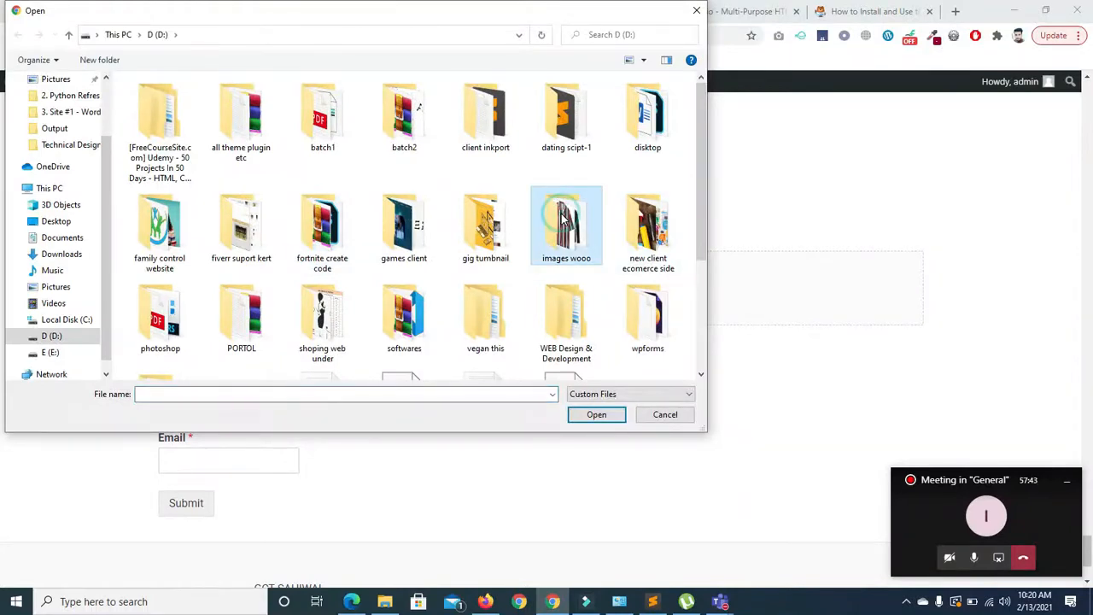
click(304, 111)
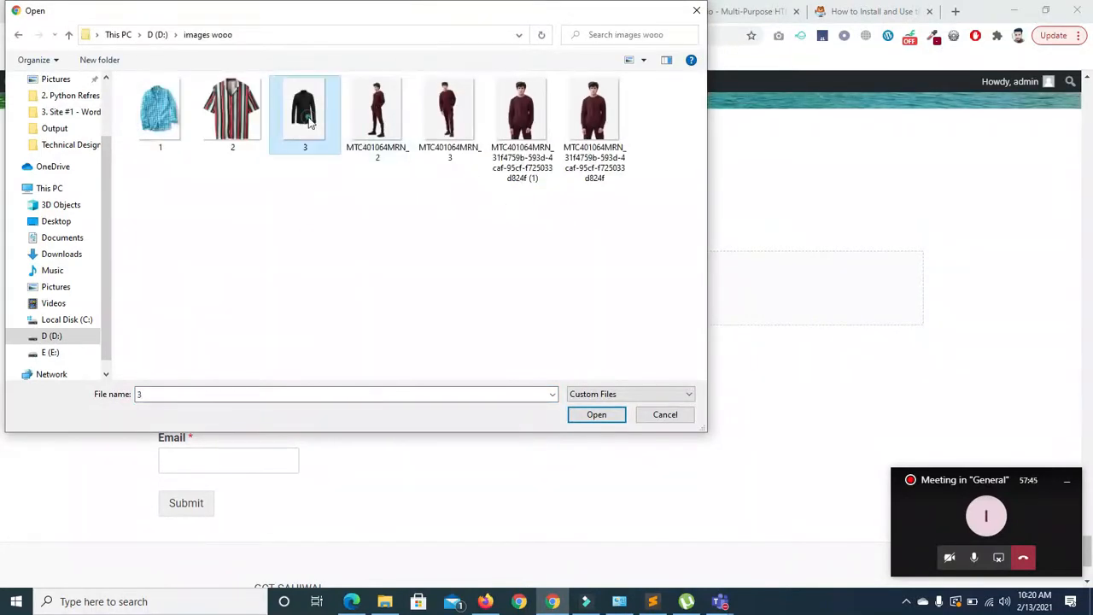
click(582, 414)
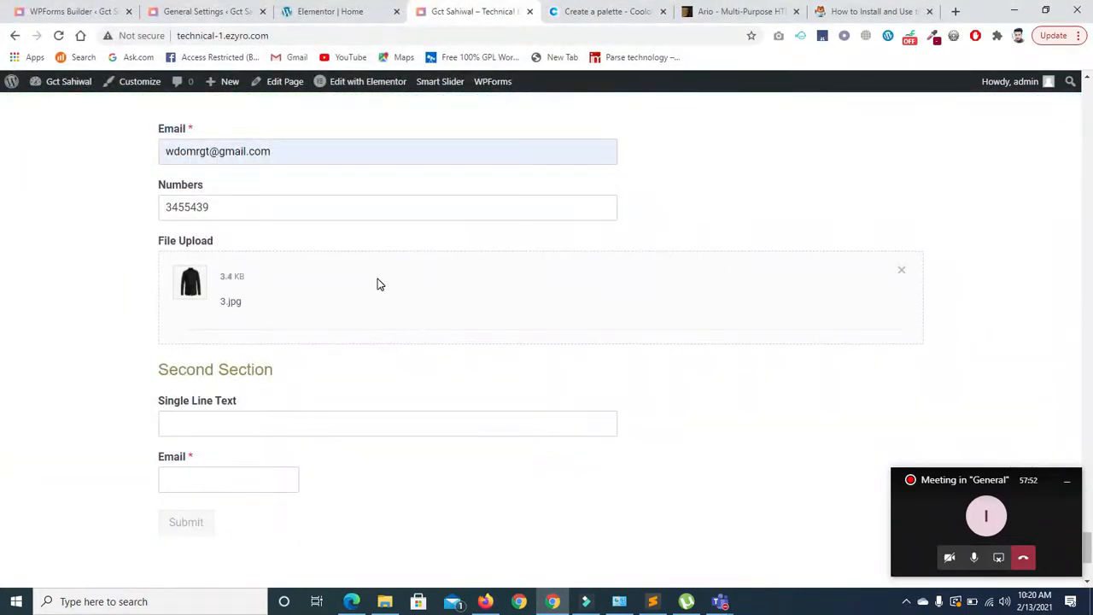
- Fill Single Line Text with i0i0 and the second Email field, then submit the form
click(203, 428)
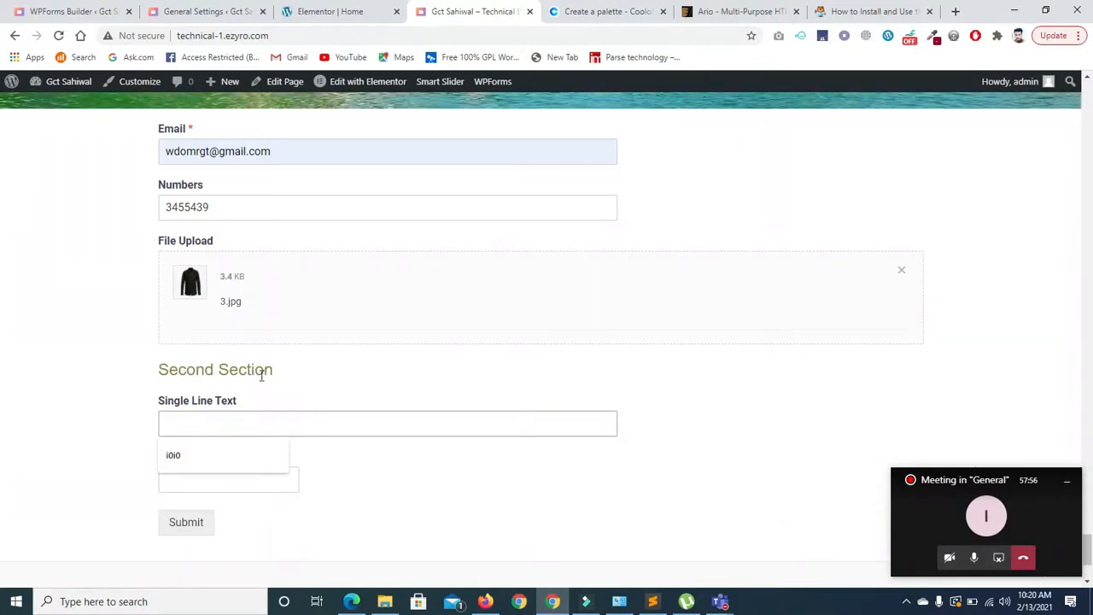
click(183, 462)
click(192, 481)
click(190, 510)
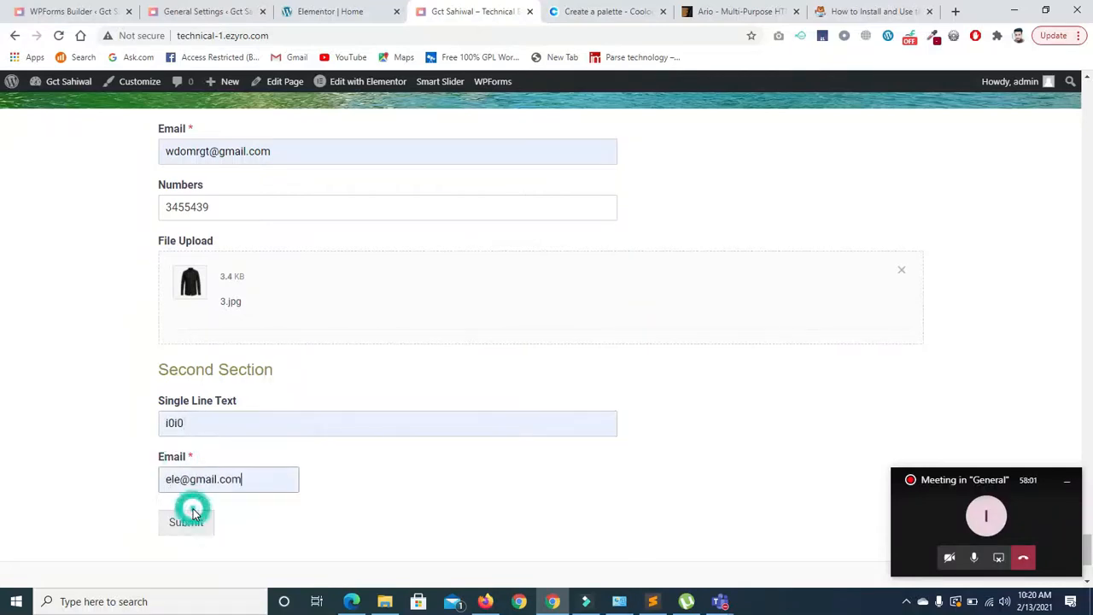
click(193, 527)
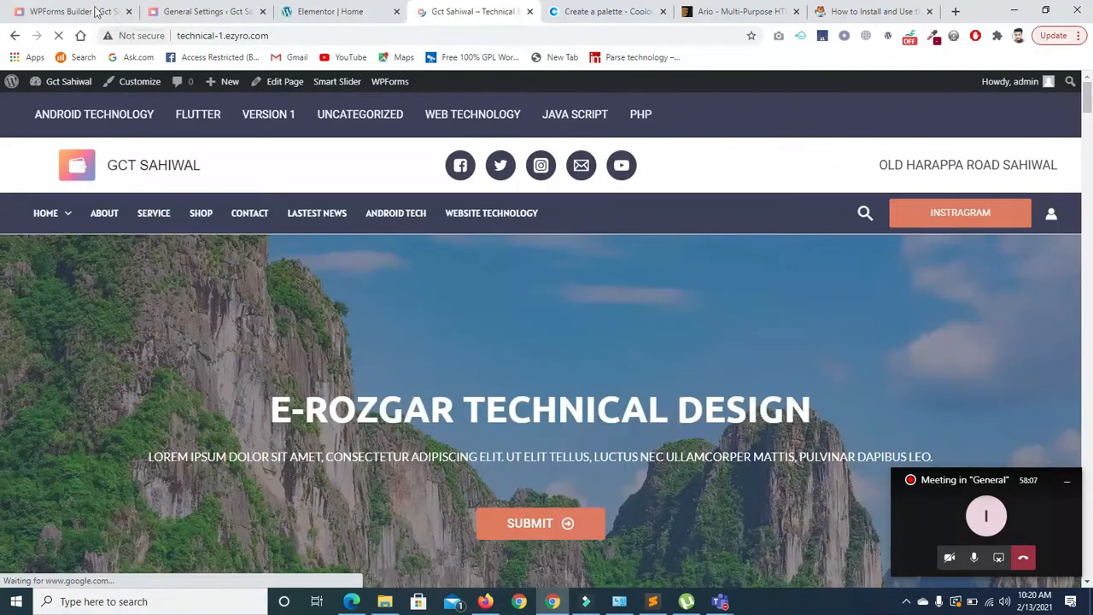
- Open new form's entries from the forms overview and view the newest entry's details
click(62, 12)
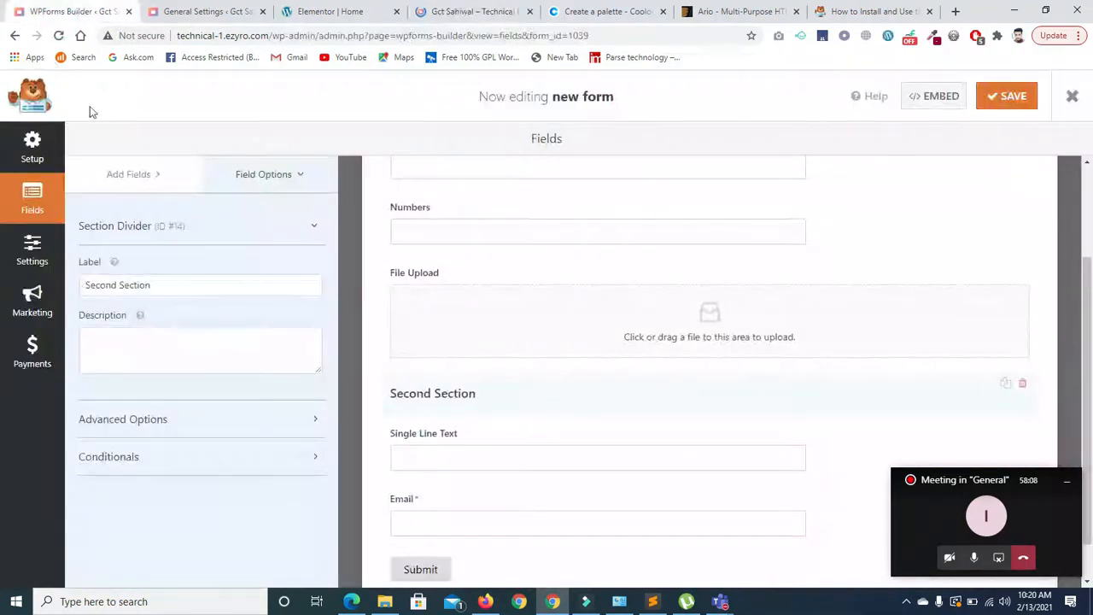
click(14, 38)
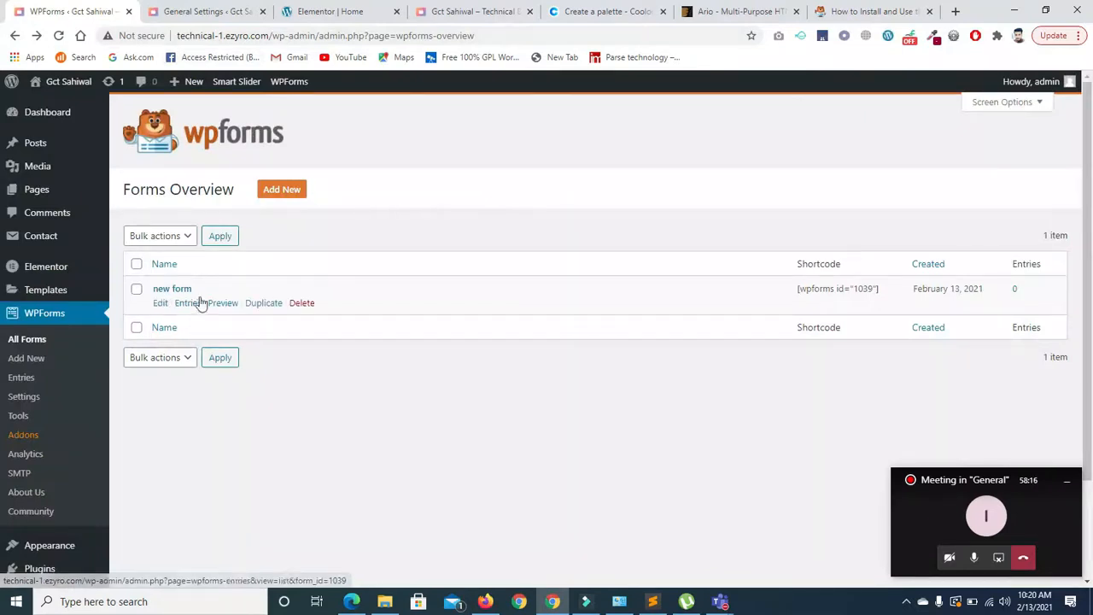
click(186, 303)
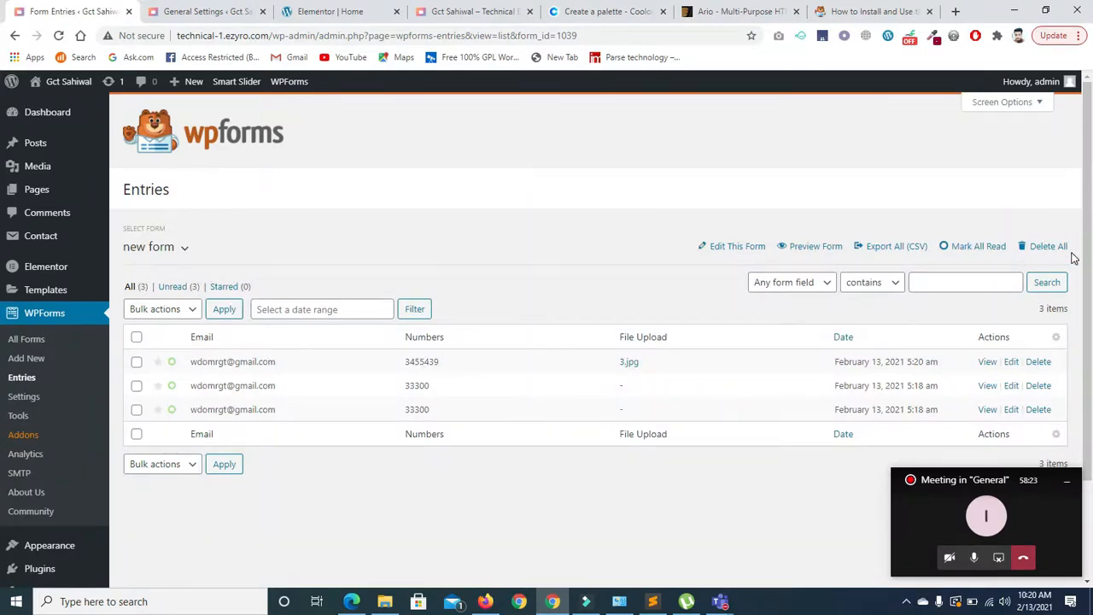
scroll(744, 320, down, 2)
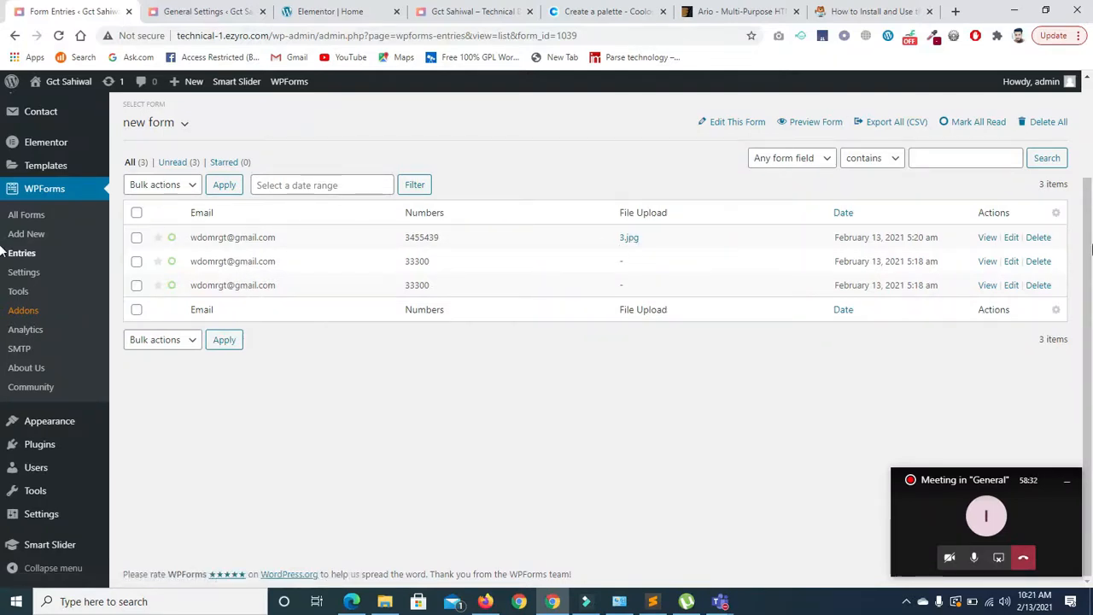
click(987, 237)
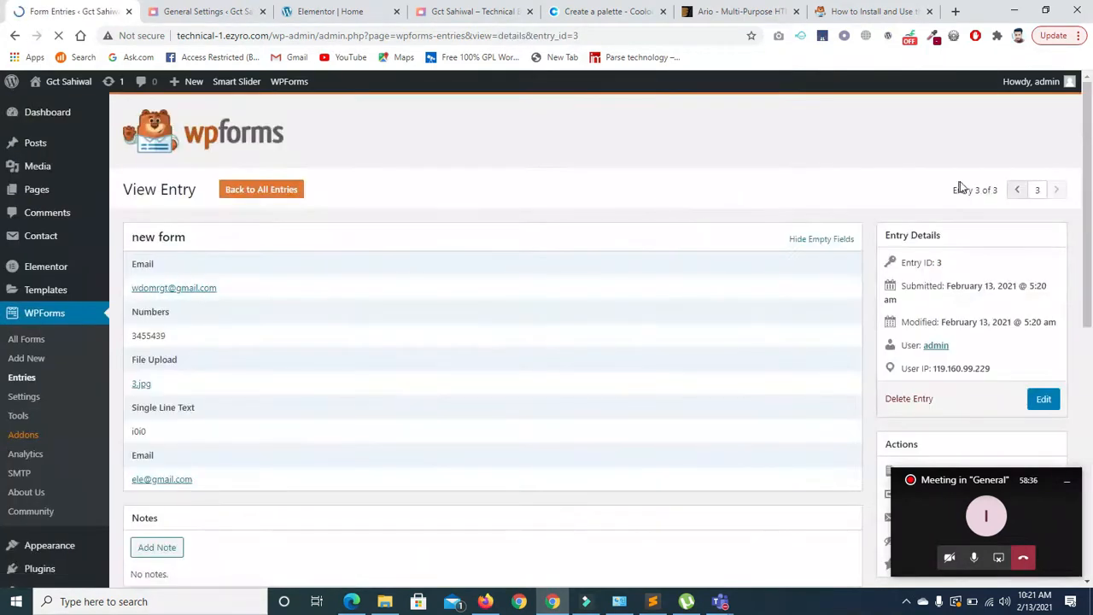
- Open the uploaded 3.jpg from the entry details, then go back to new form's entries list
scroll(4, 205, down, 3)
scroll(3, 208, up, 1)
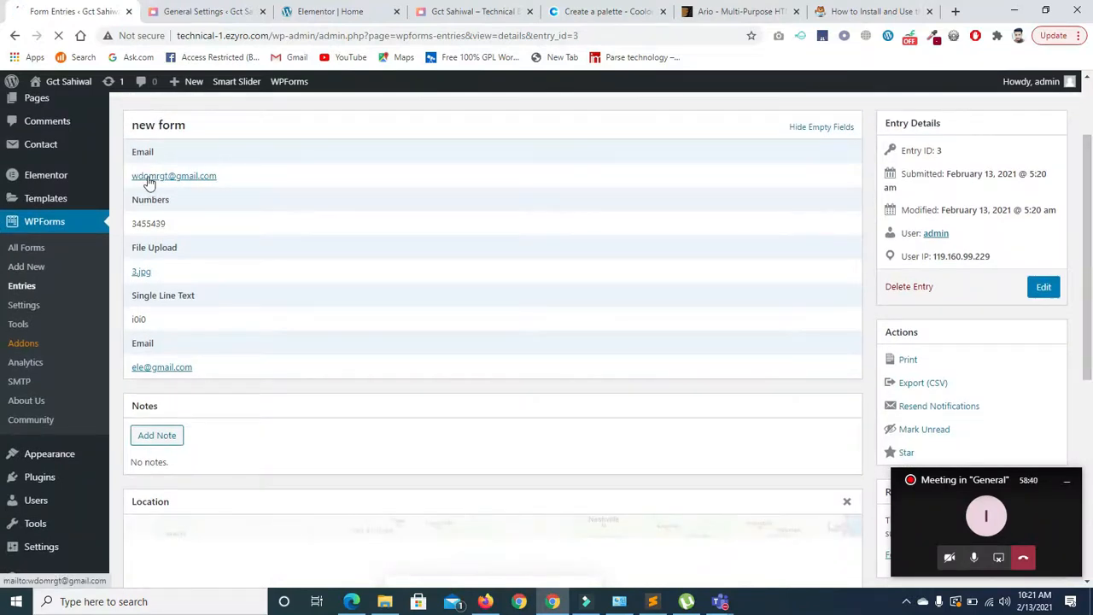
click(142, 273)
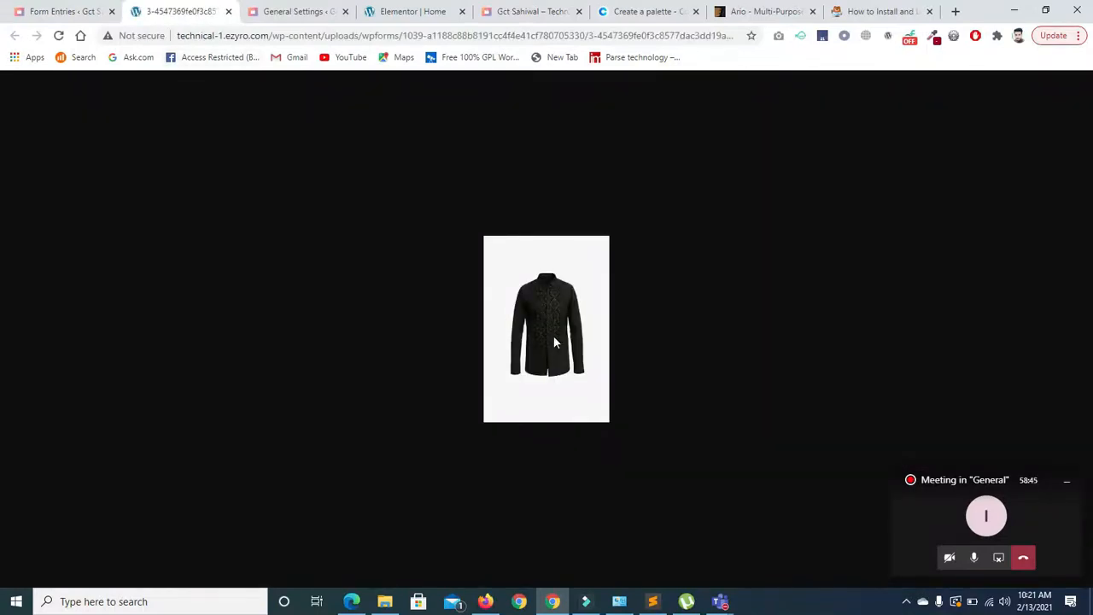
click(227, 11)
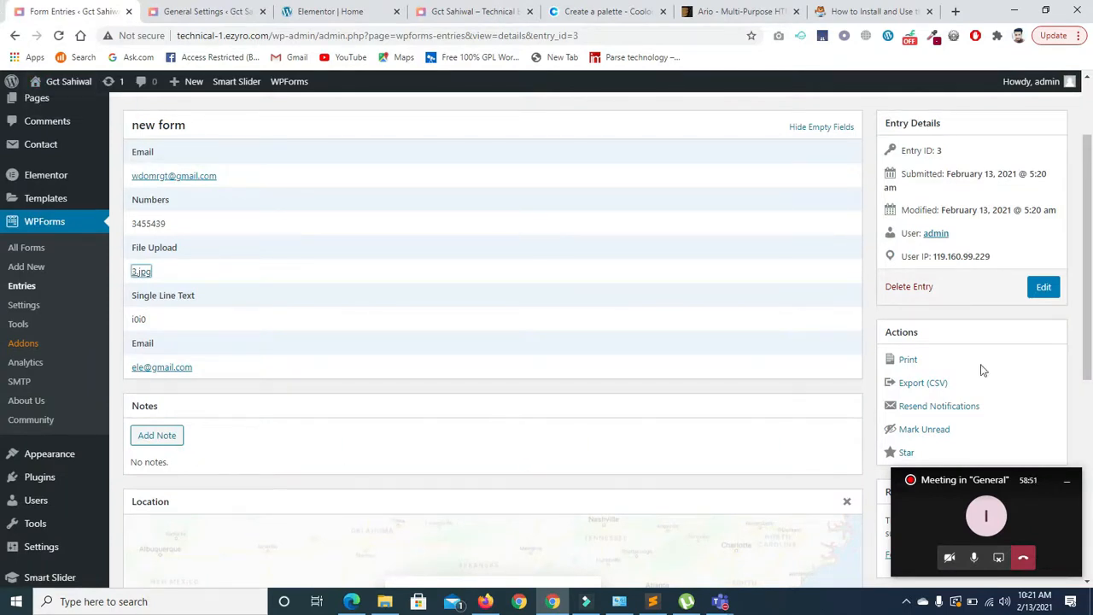
scroll(3, 326, down, 1)
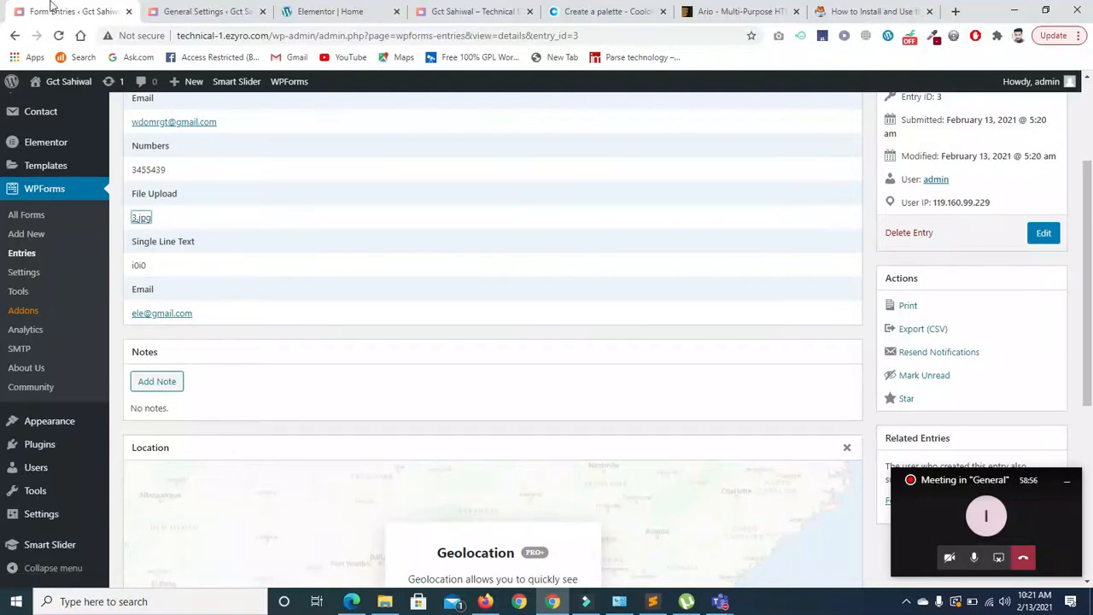
click(11, 35)
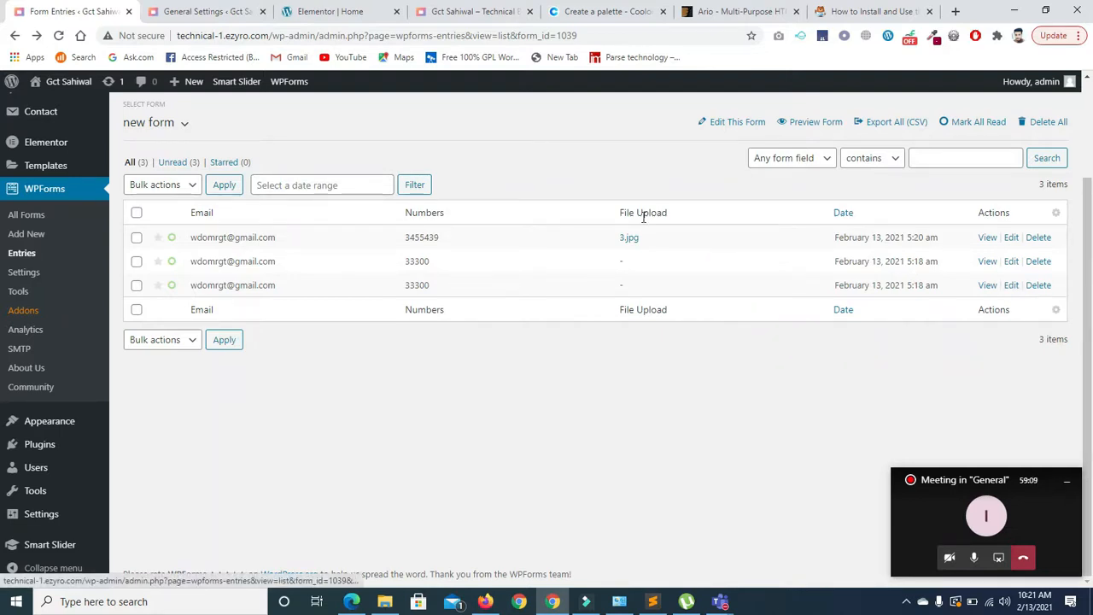
- Star the newest 3455439 entry and toggle it read, then back to unread
click(158, 239)
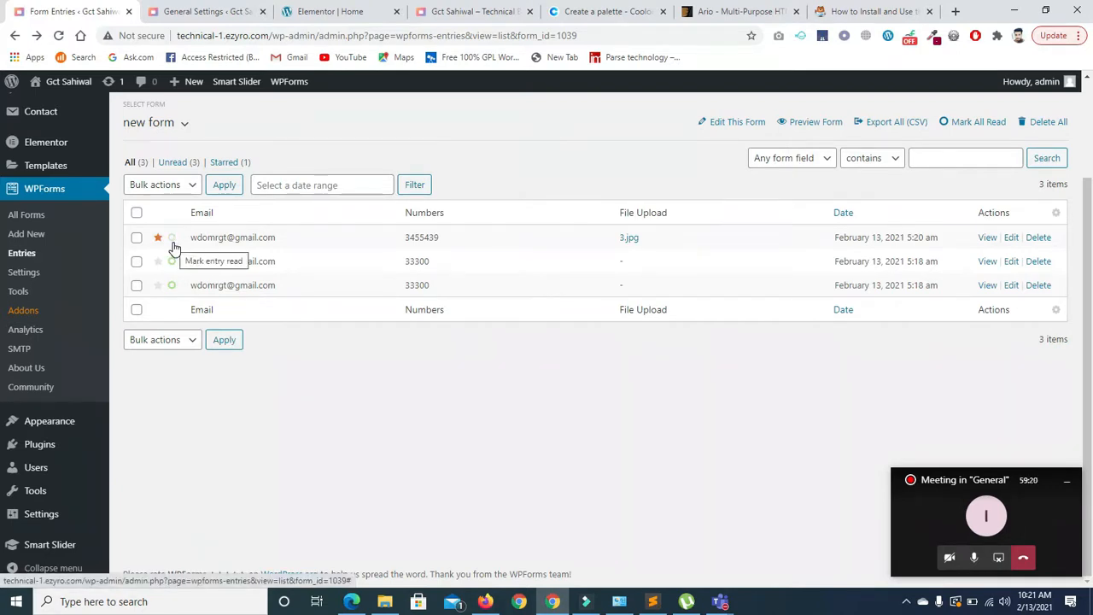
click(172, 239)
click(171, 239)
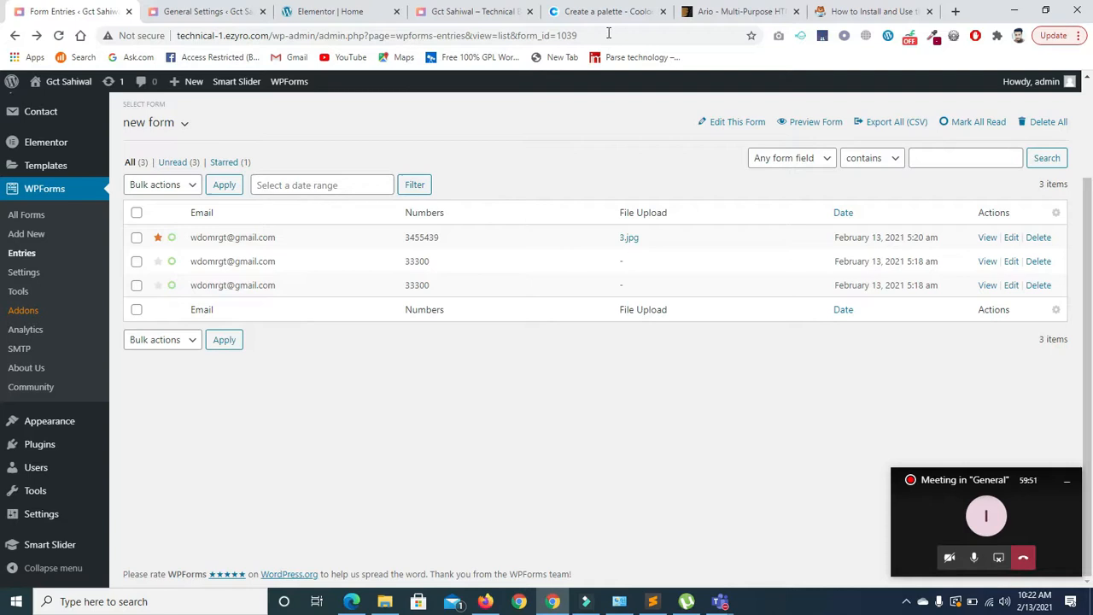
- Glance at the template and tutorial tabs, then load google.com in a new tab
click(697, 11)
click(823, 11)
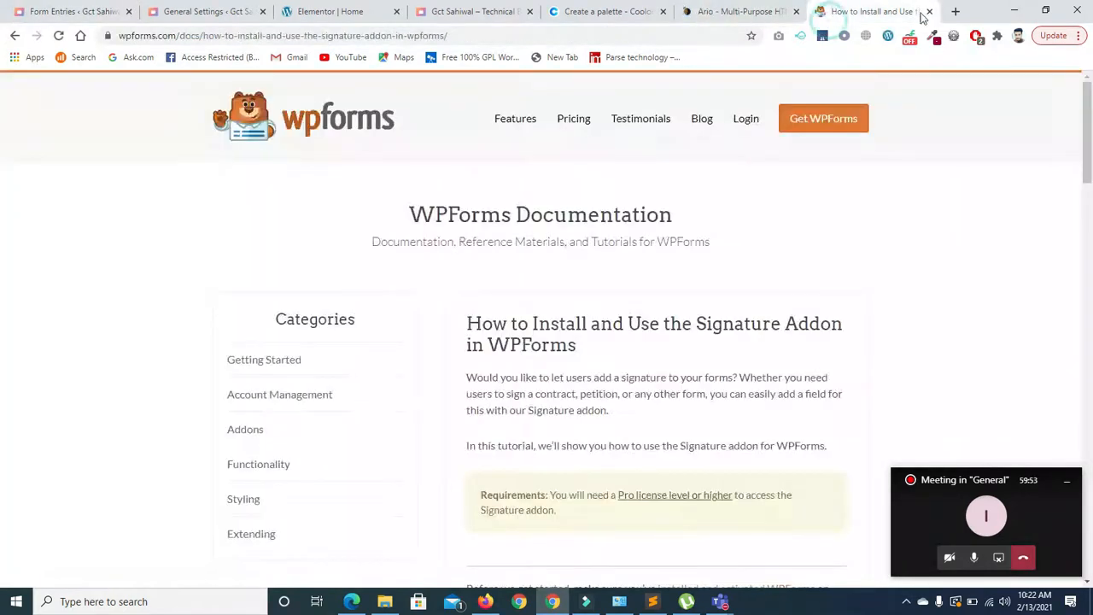
click(726, 10)
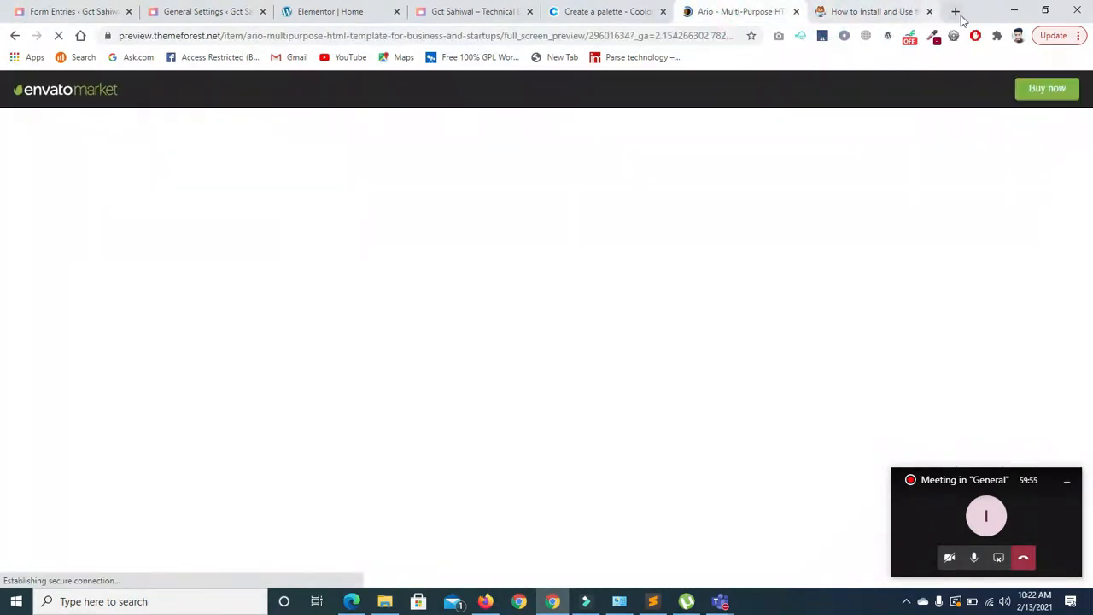
click(954, 11)
text(g)
key(Return)
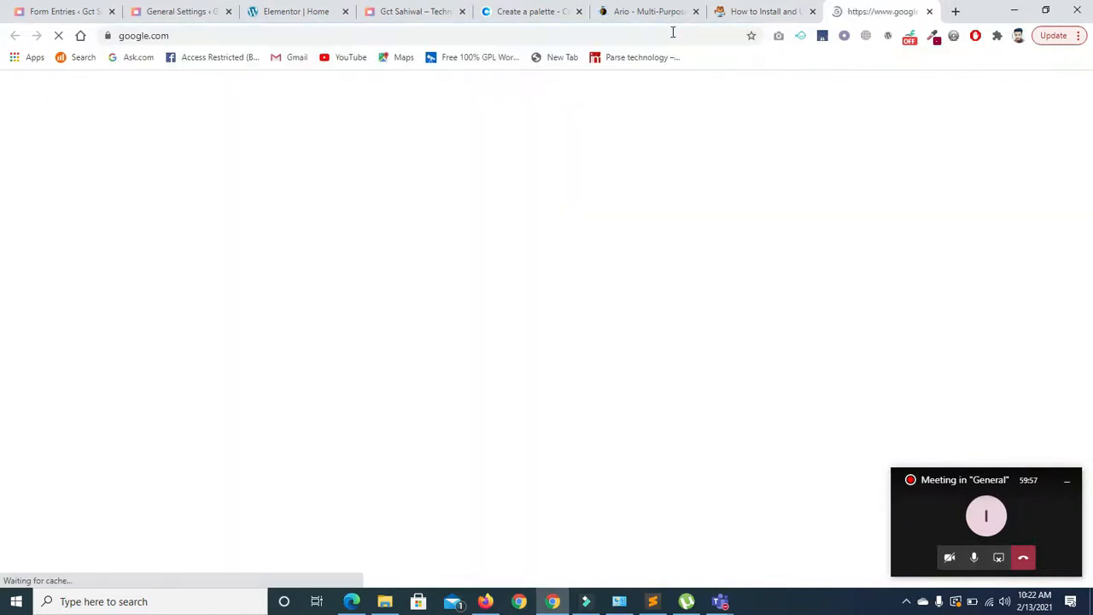
- Search Google for edenrobe and open the edenrobe website from the results
click(414, 271)
text(edno)
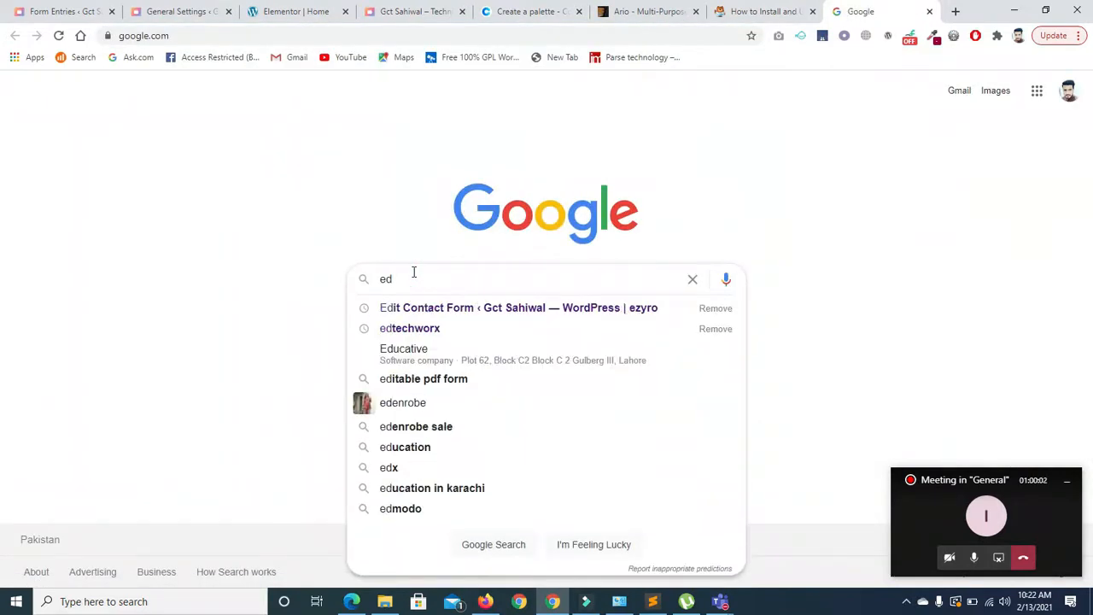
key(BackSpace)
key(BackSpace)
text(nro)
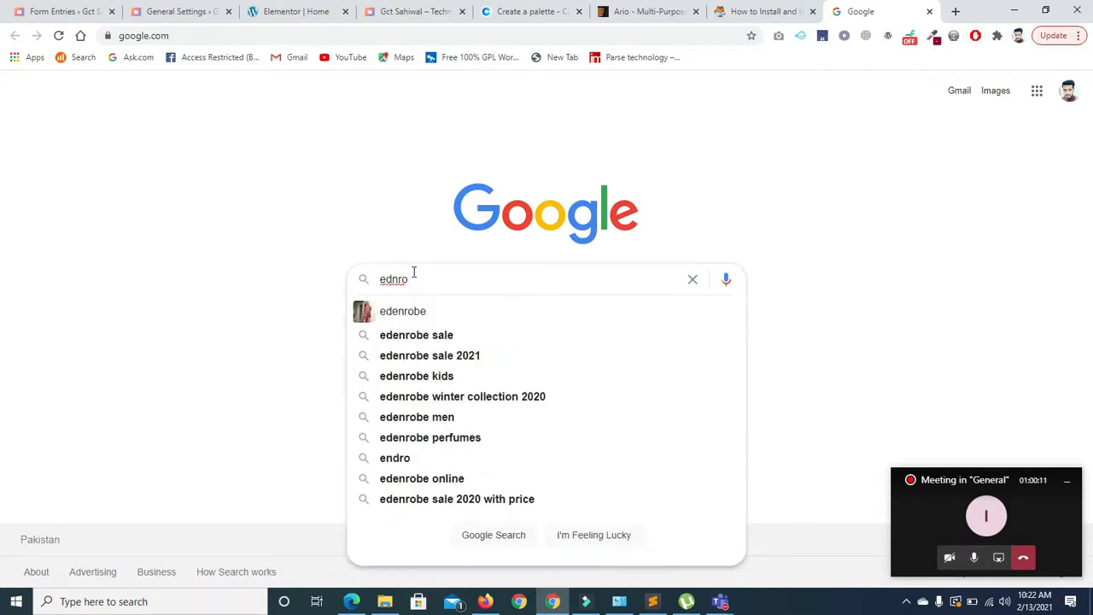
key(Down)
key(Return)
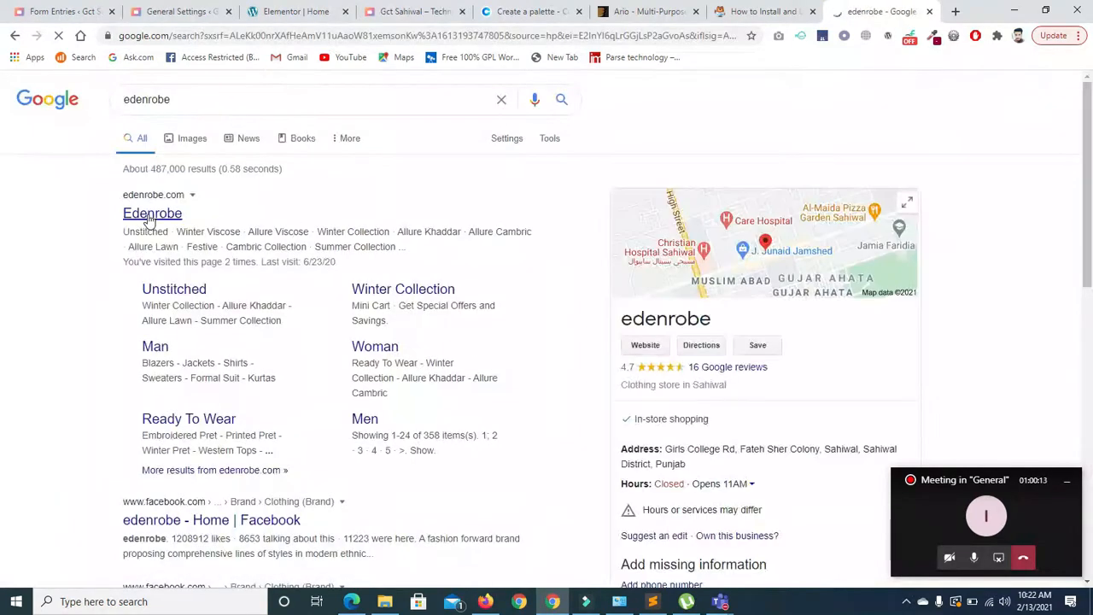
click(151, 217)
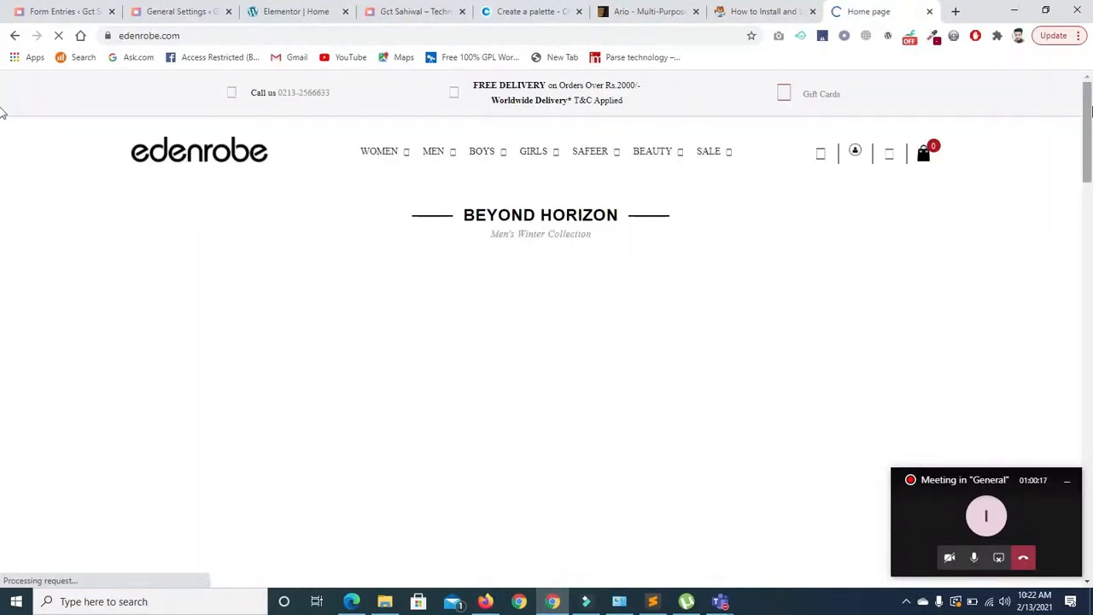
- Scroll through the edenrobe website, then return to the Form Entries tab
scroll(1, 166, down, 10)
drag(1088, 329, 1087, 455)
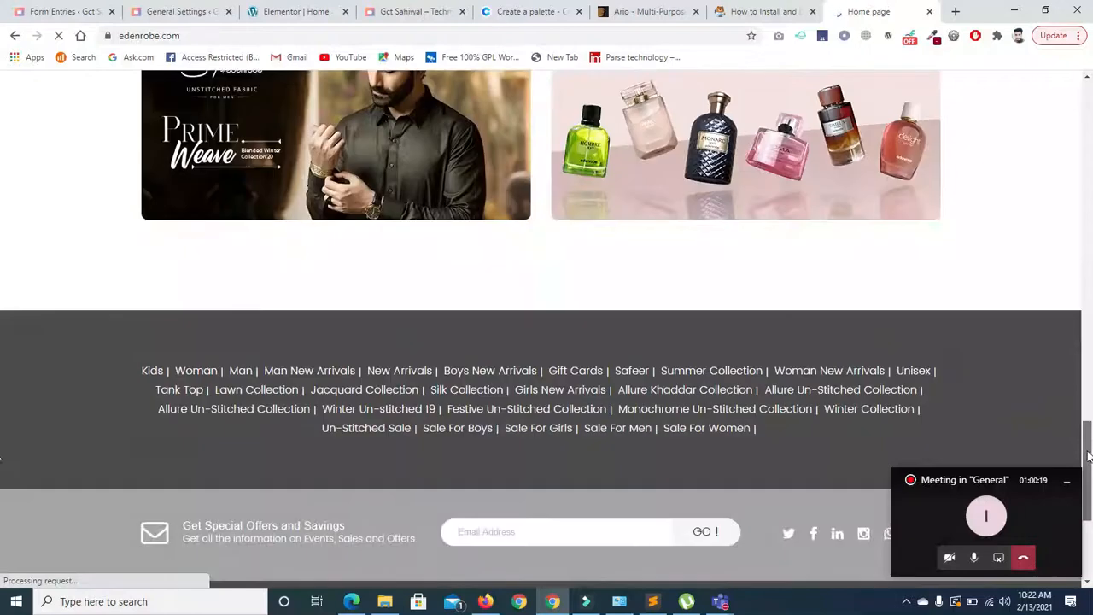
drag(957, 482, 980, 535)
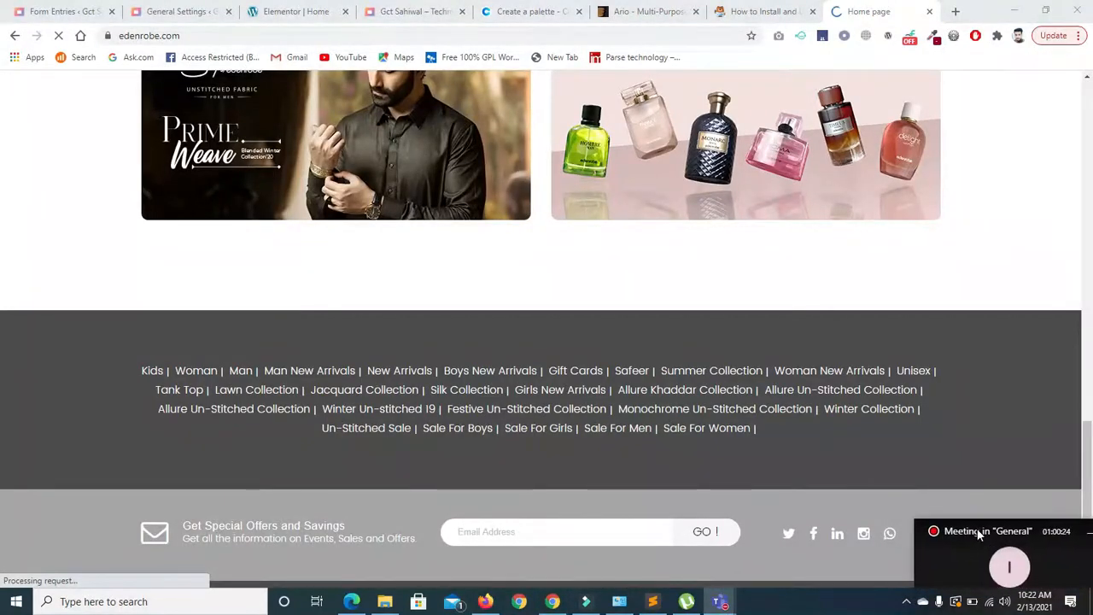
scroll(3, 504, down, 2)
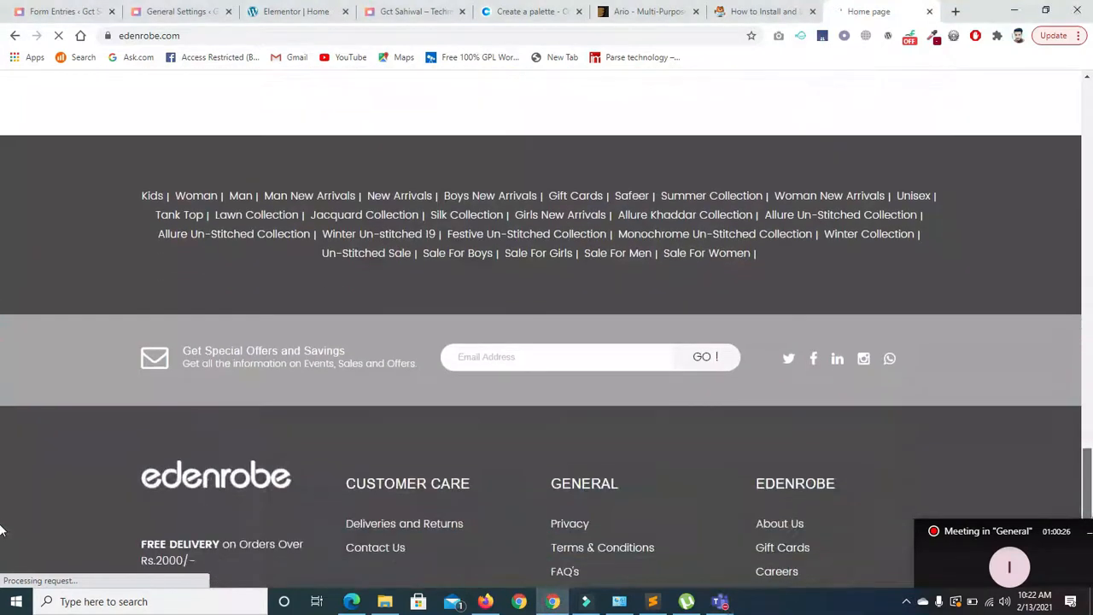
scroll(3, 529, down, 2)
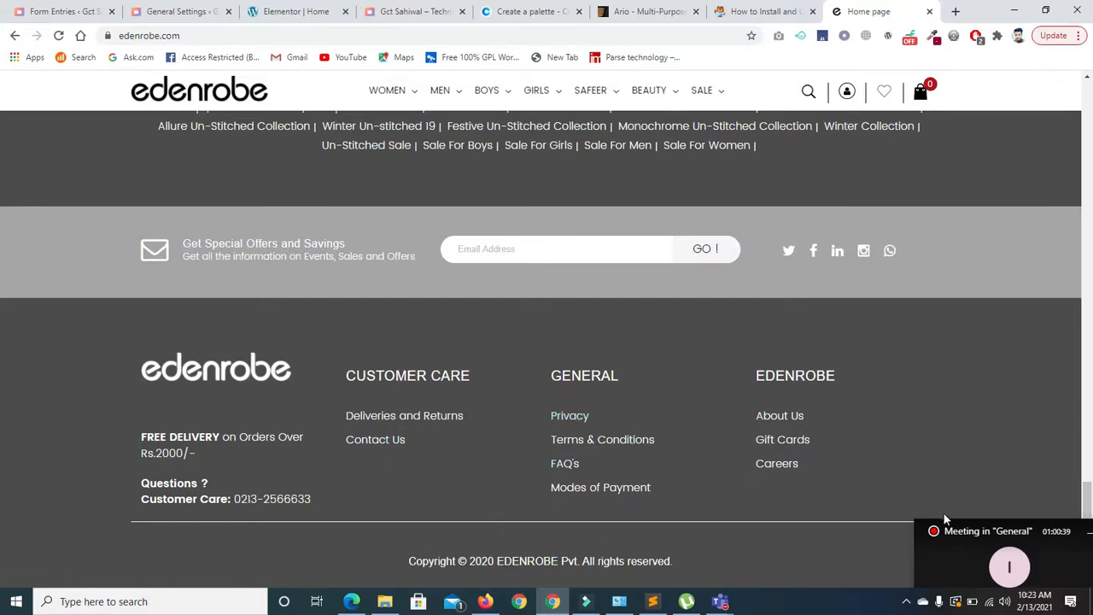
drag(1086, 504, 3, 77)
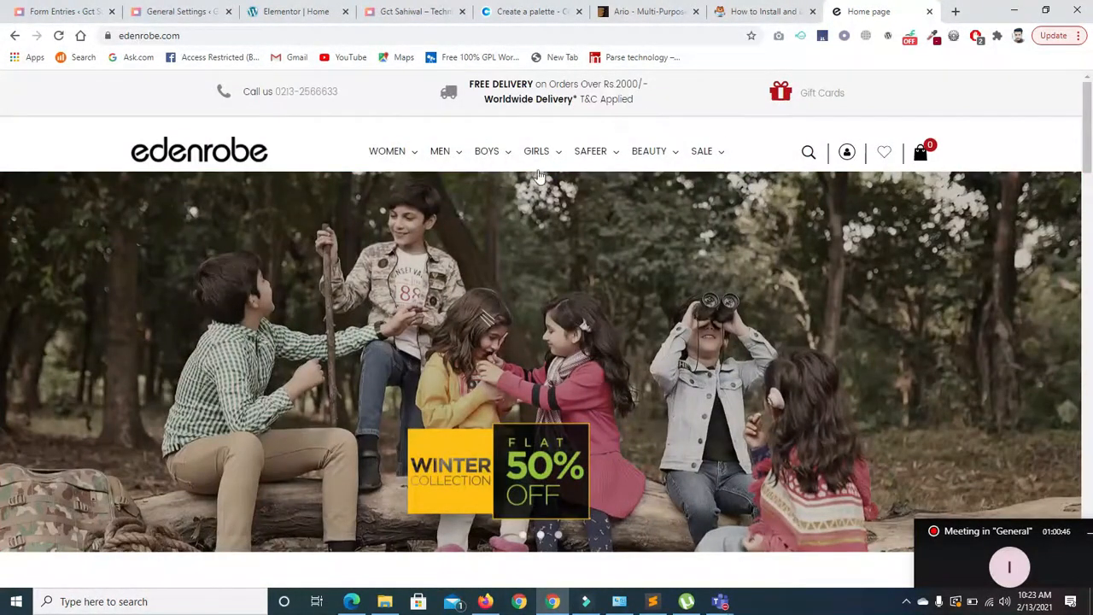
mouse_move(707, 167)
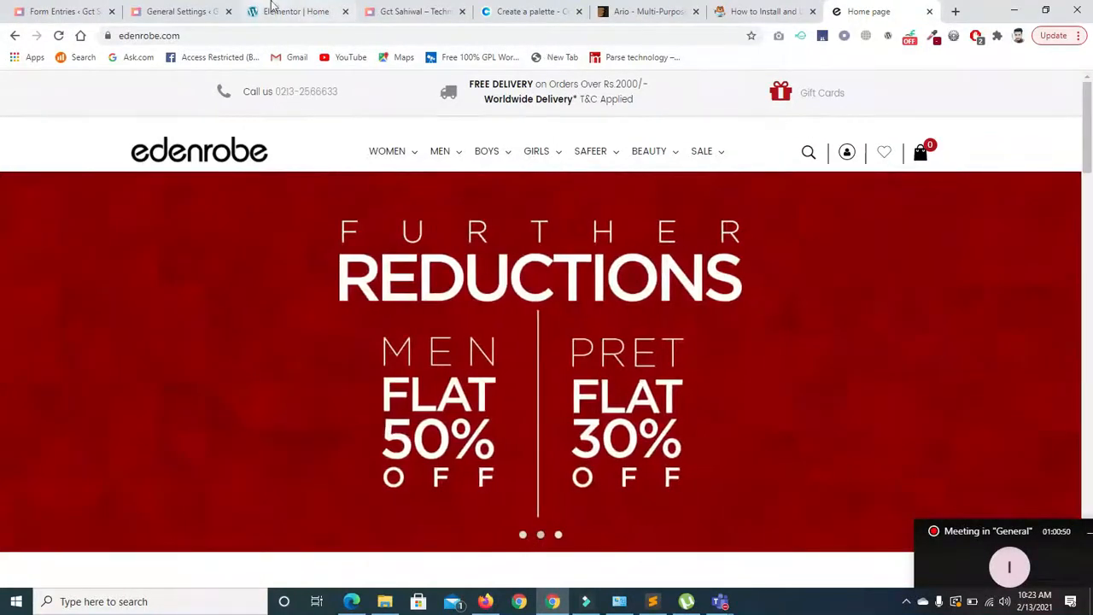
click(60, 12)
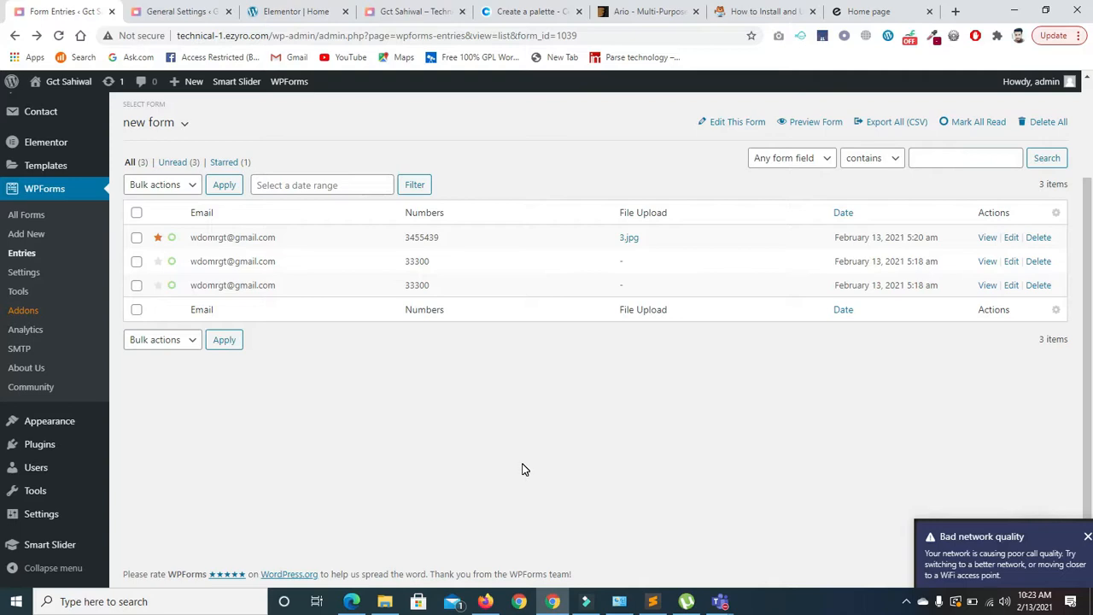
- Preview new form in a separate tab, close it, and open new form in the builder from All Forms
click(803, 126)
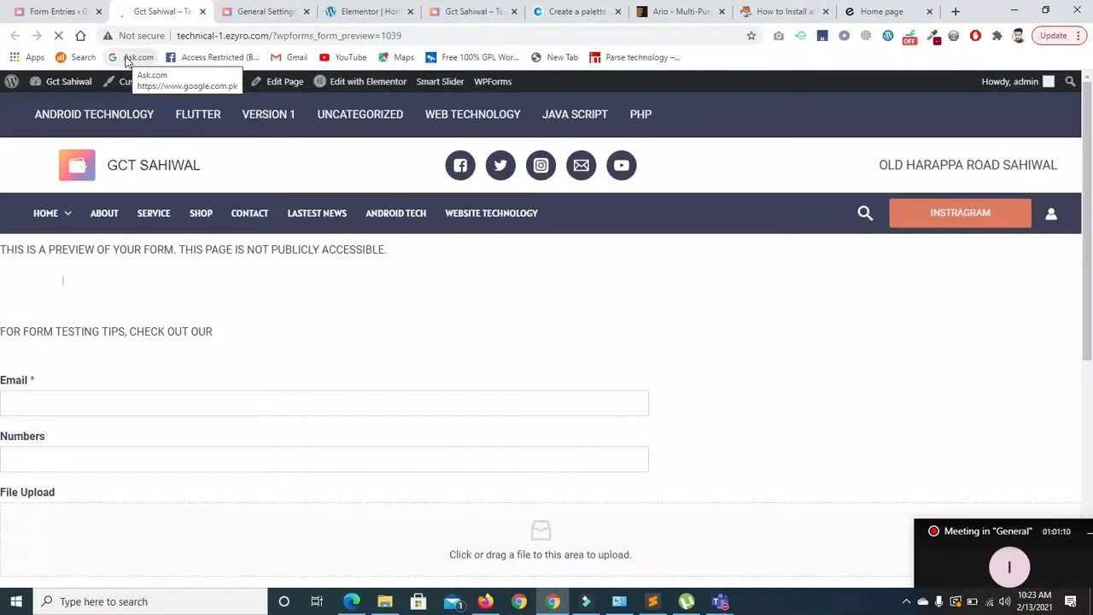
scroll(670, 335, down, 5)
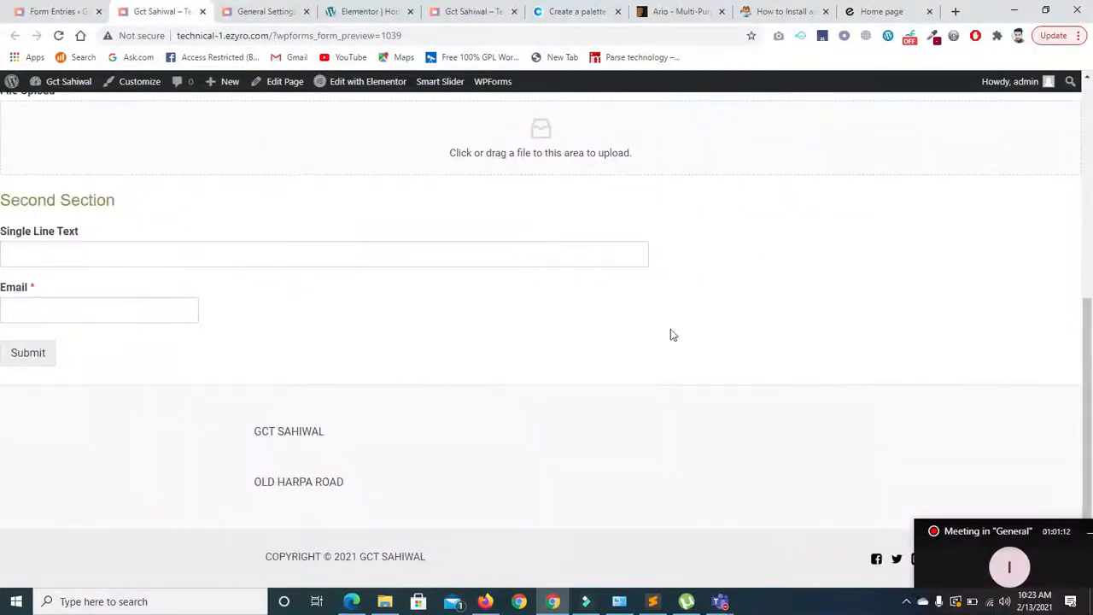
click(202, 11)
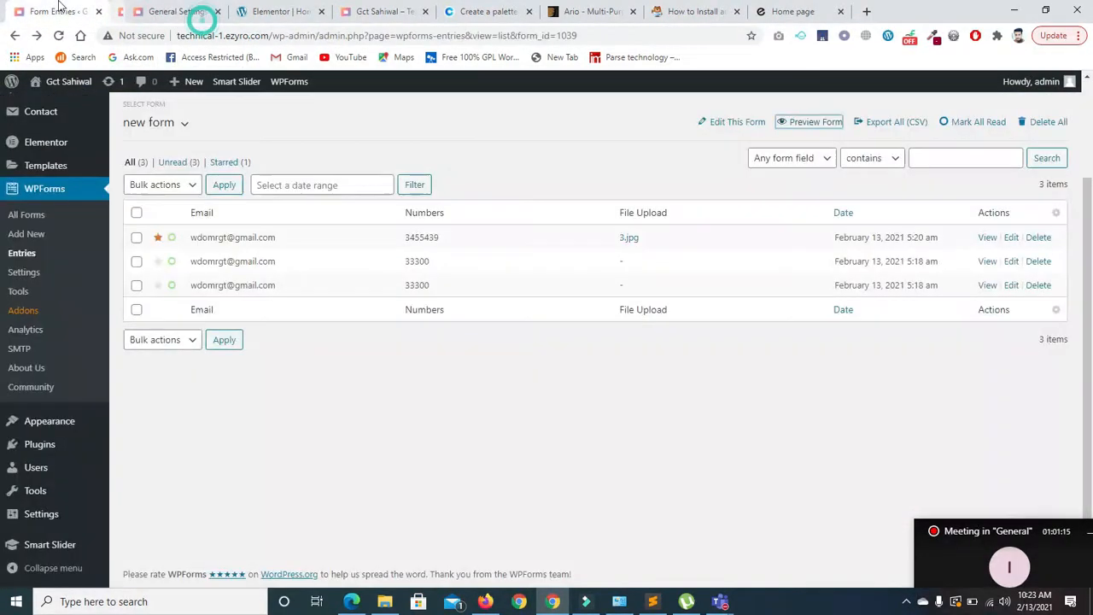
click(41, 194)
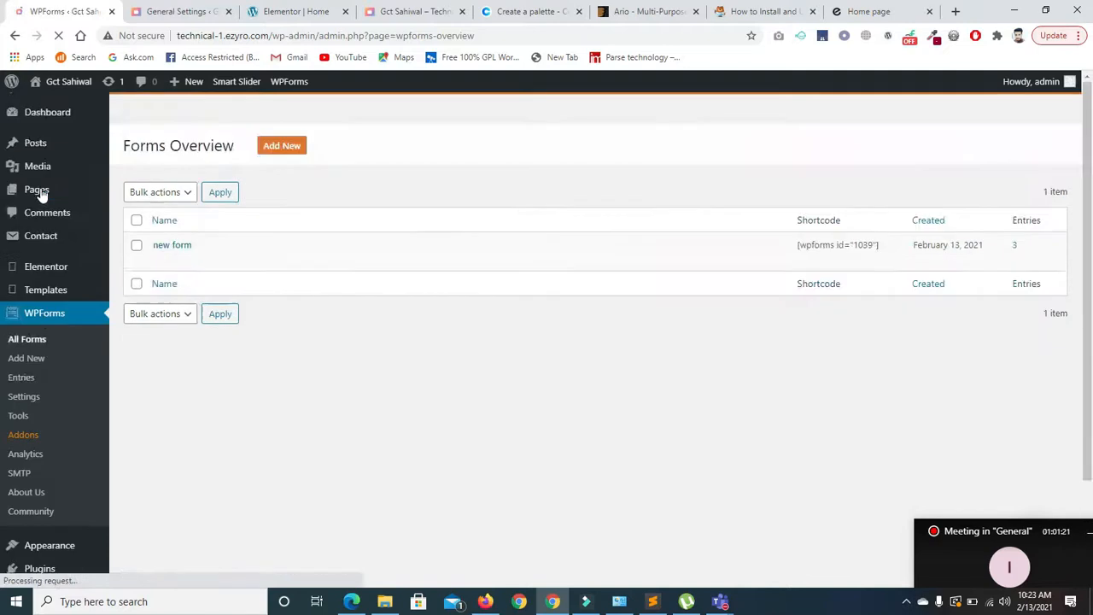
click(161, 304)
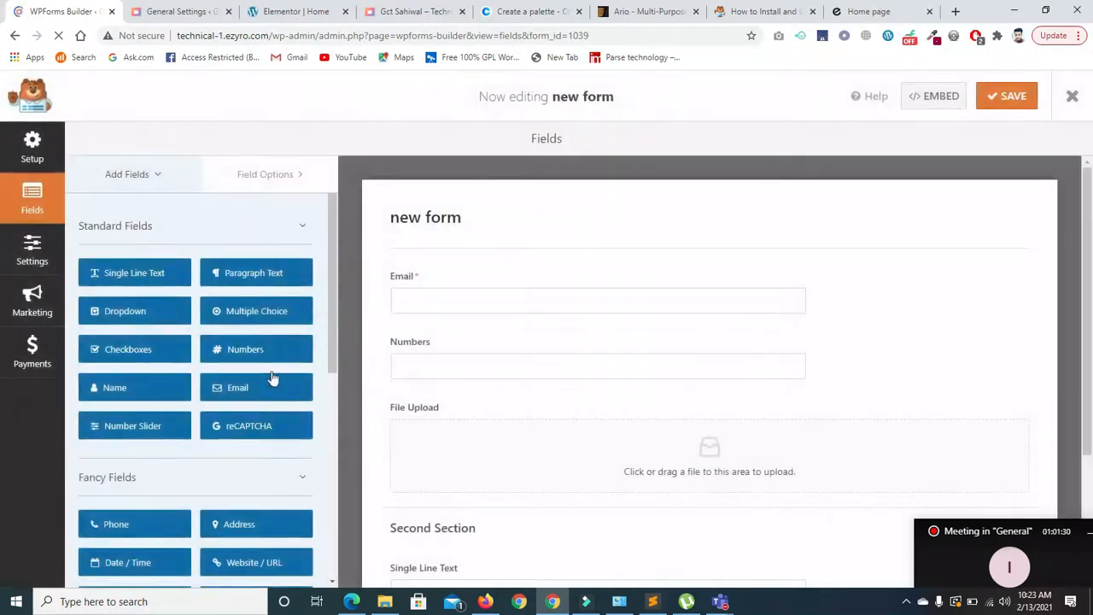
- Add a Page Break between the Numbers and File Upload fields and save the form
drag(334, 348, 331, 470)
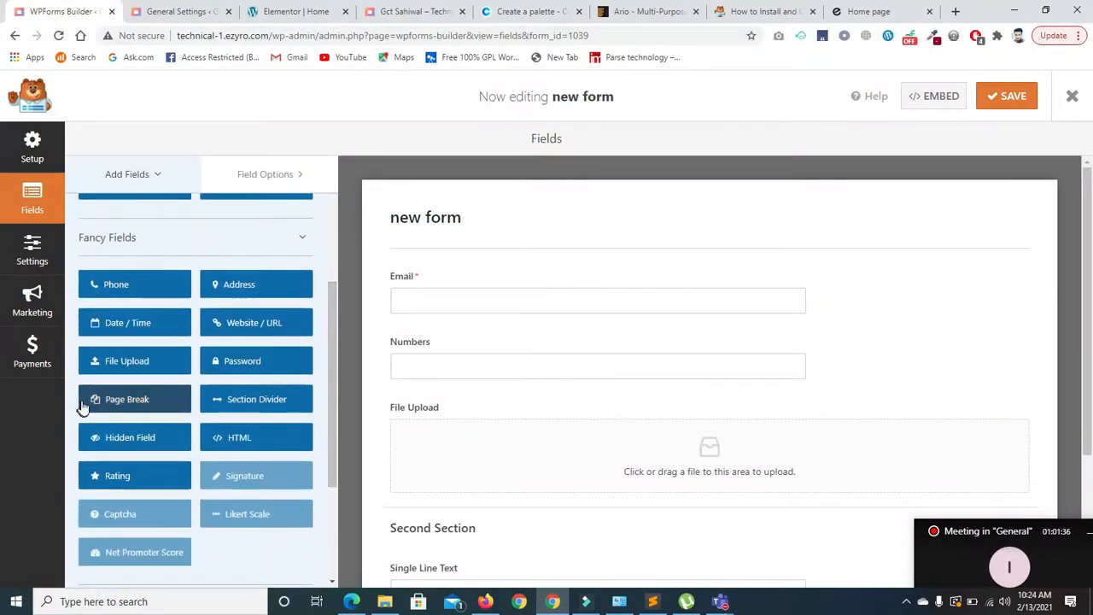
drag(103, 401, 427, 403)
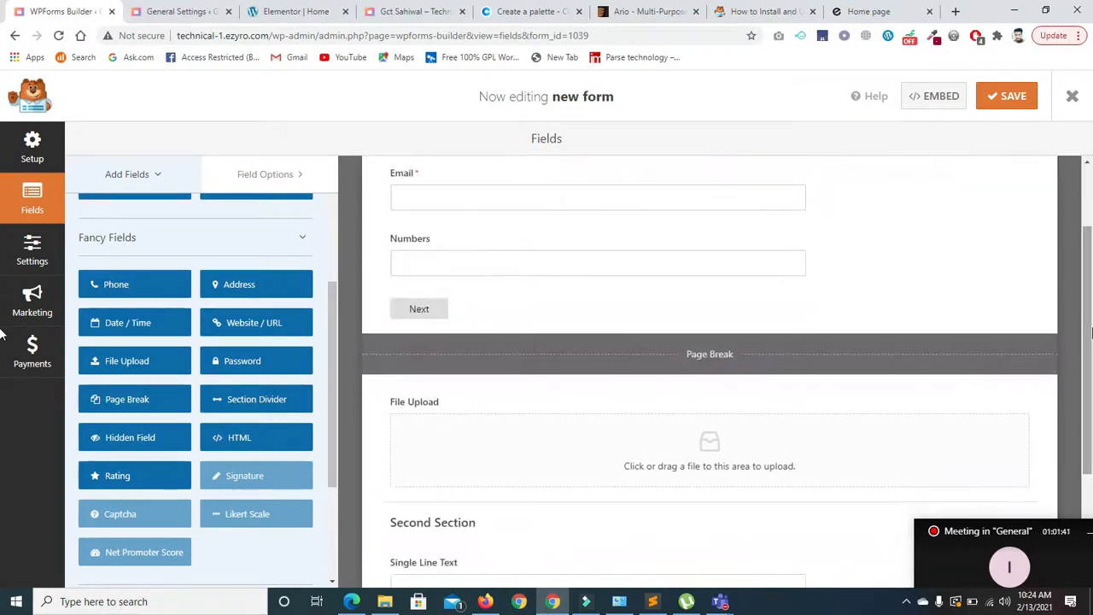
click(1006, 96)
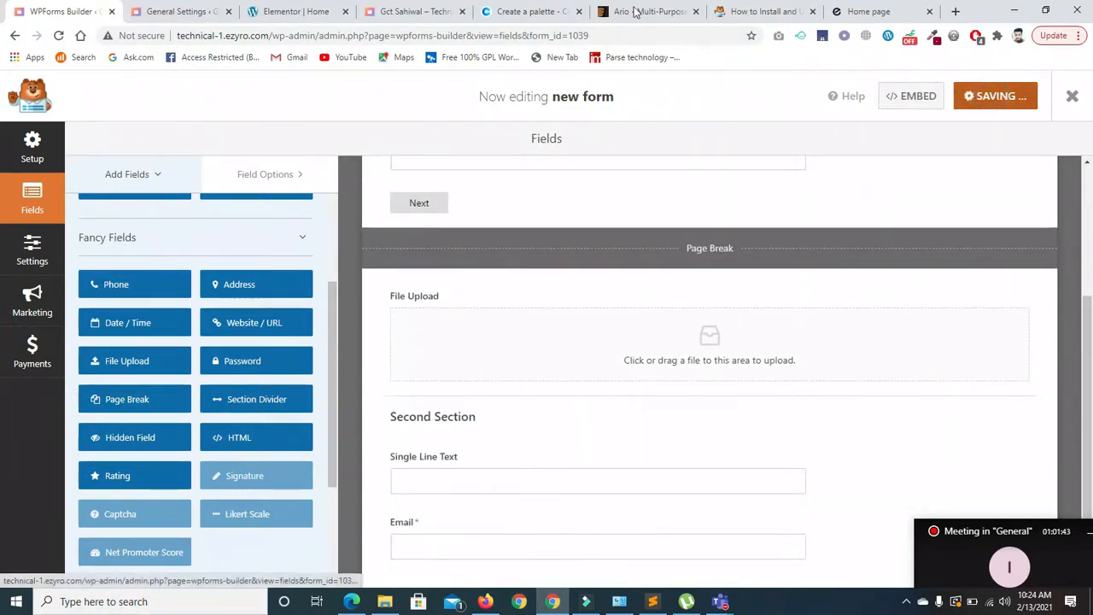
- Reload the site's home page so it shows the updated multi-page form
click(175, 11)
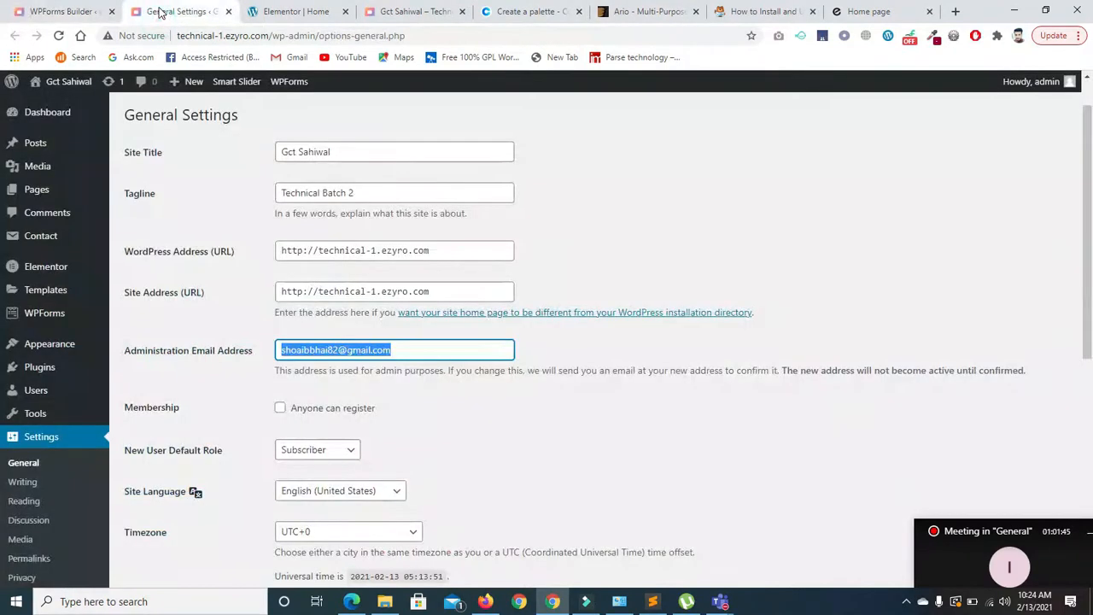
click(418, 13)
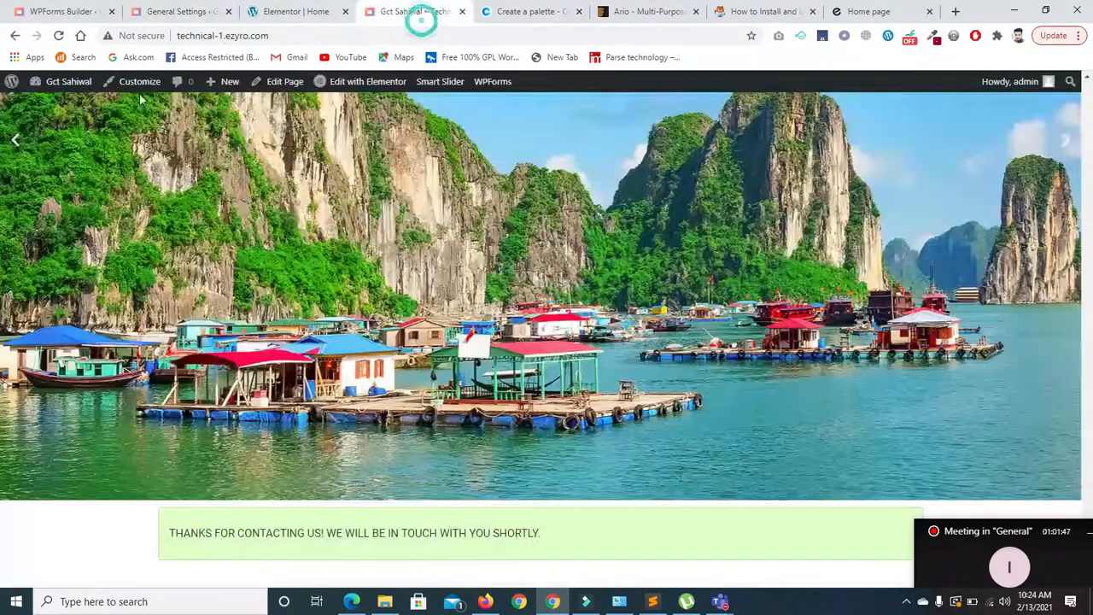
click(57, 35)
click(251, 38)
key(Return)
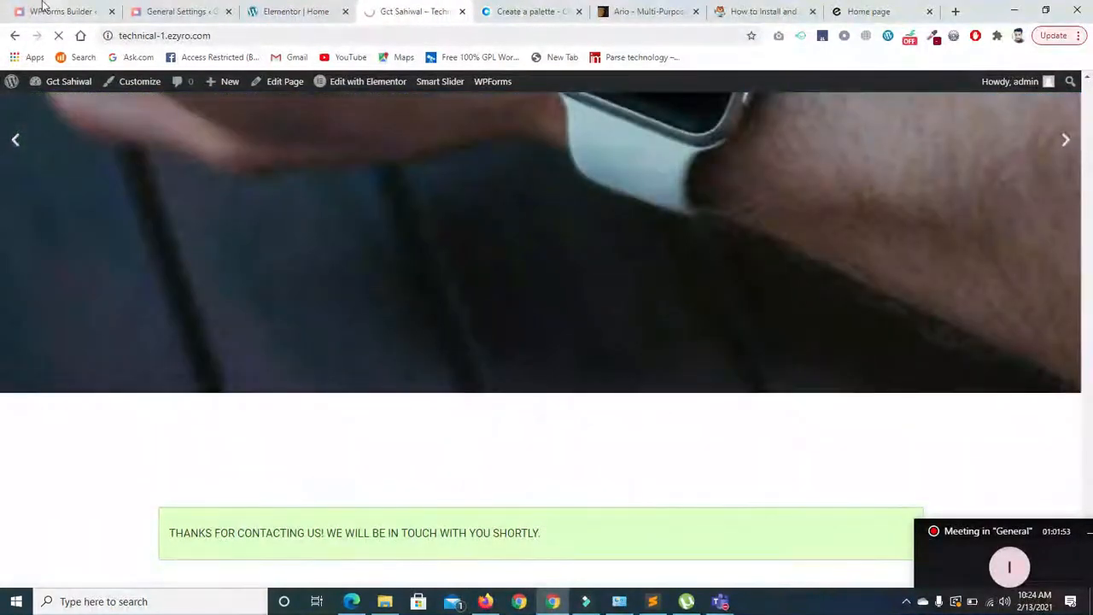
- Go back to the WPForms overview, open the new form's entries, then bring up the live-site tab
click(36, 13)
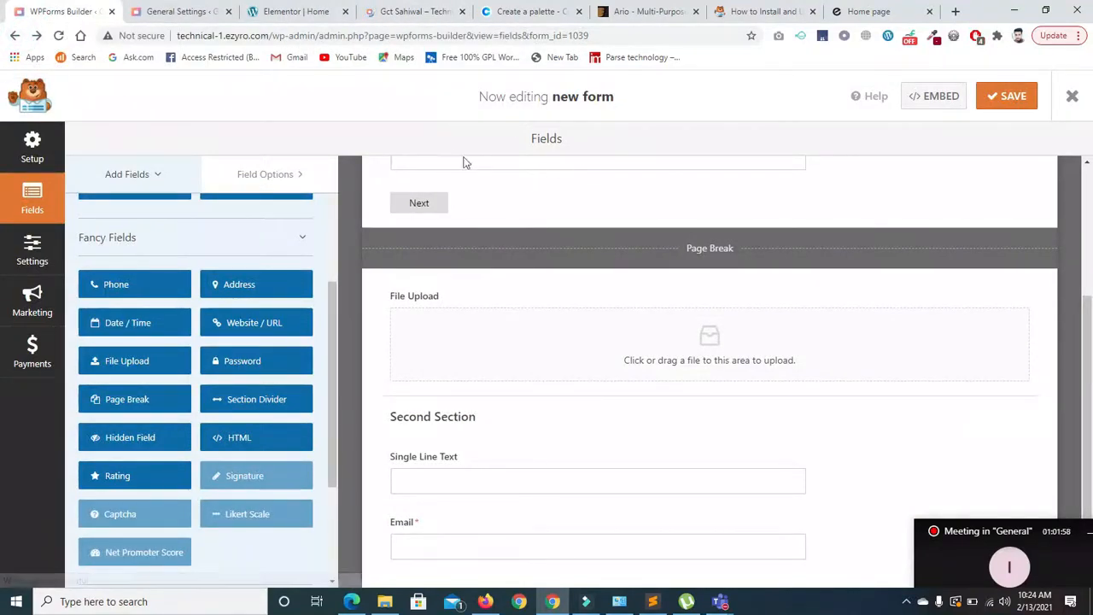
click(14, 36)
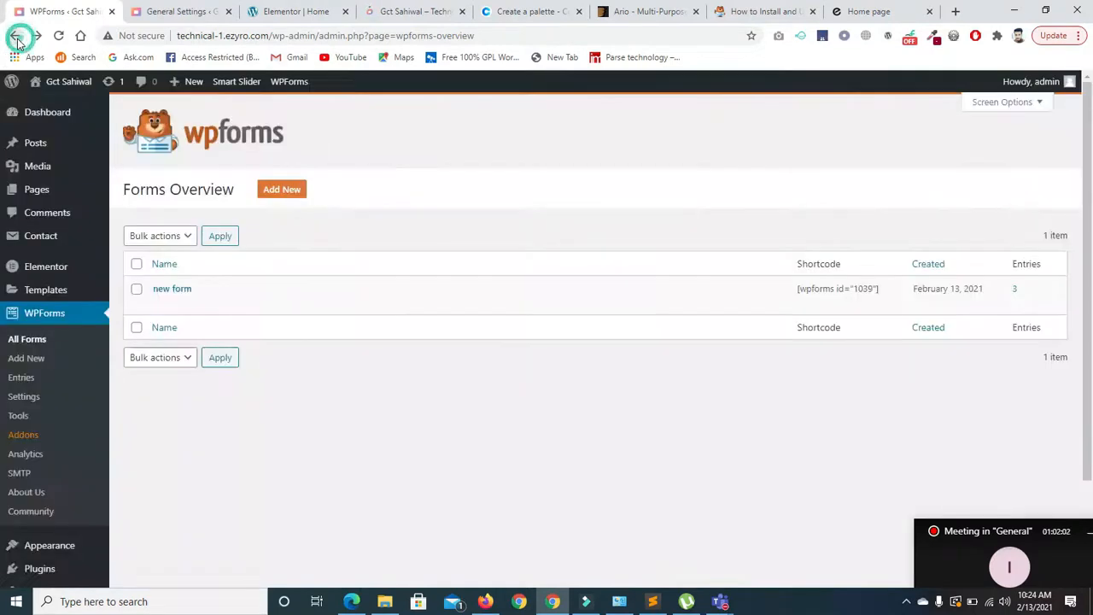
click(15, 36)
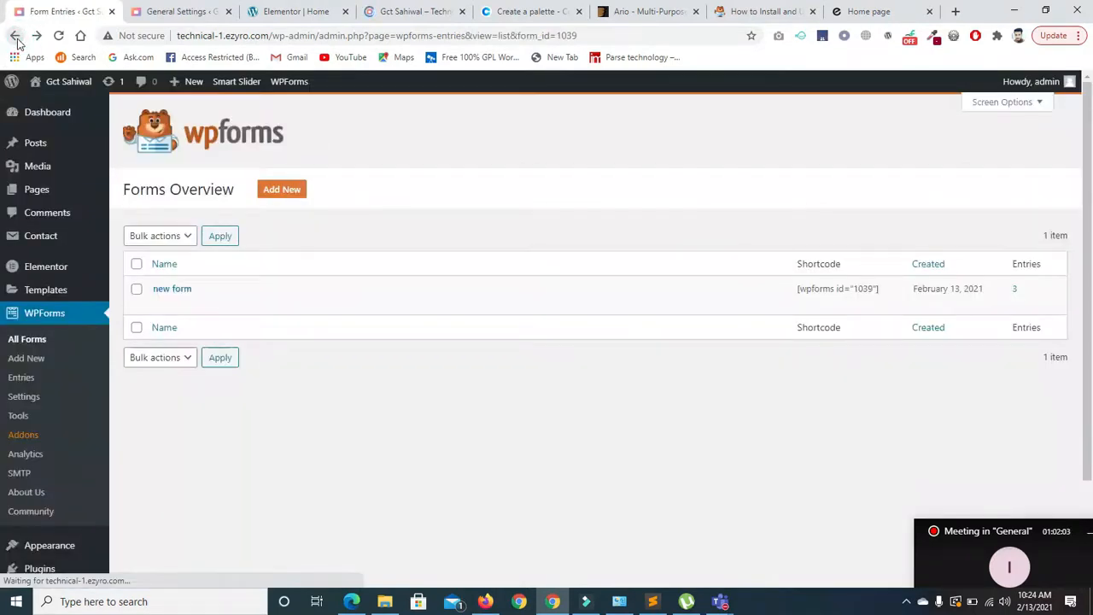
click(16, 37)
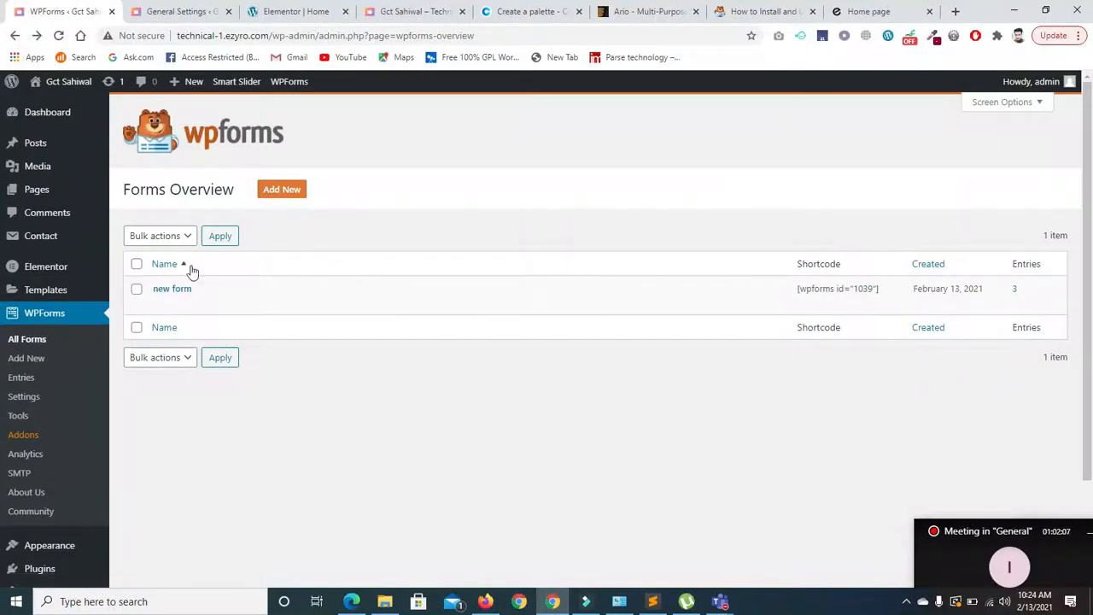
click(183, 303)
click(408, 10)
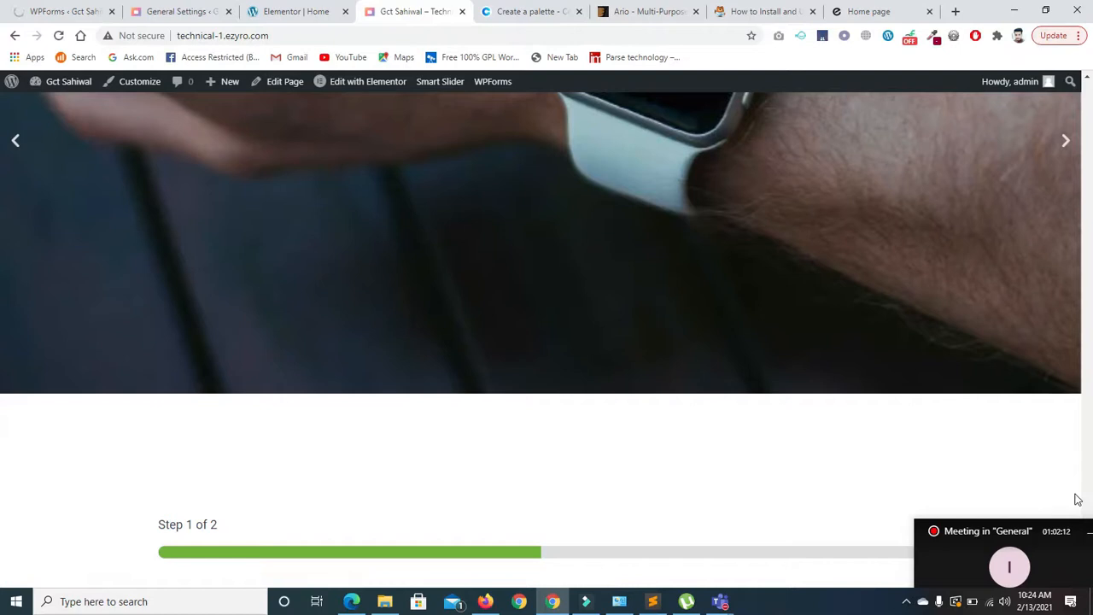
- Fill the Email and Numbers fields on step 1 and advance to step 2
drag(1067, 529, 1087, 570)
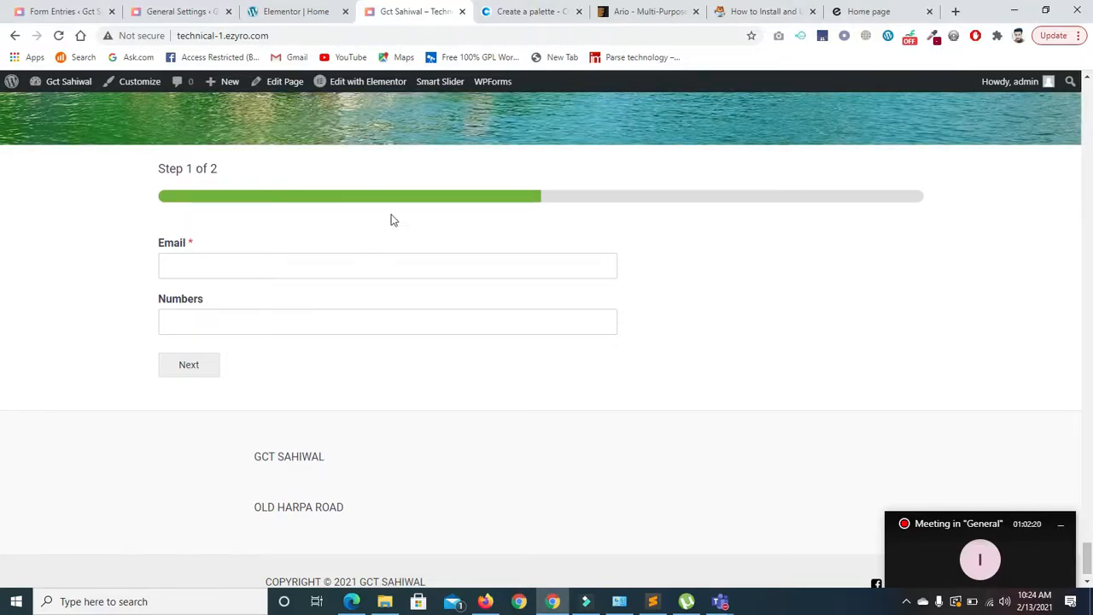
click(257, 268)
click(246, 303)
click(222, 330)
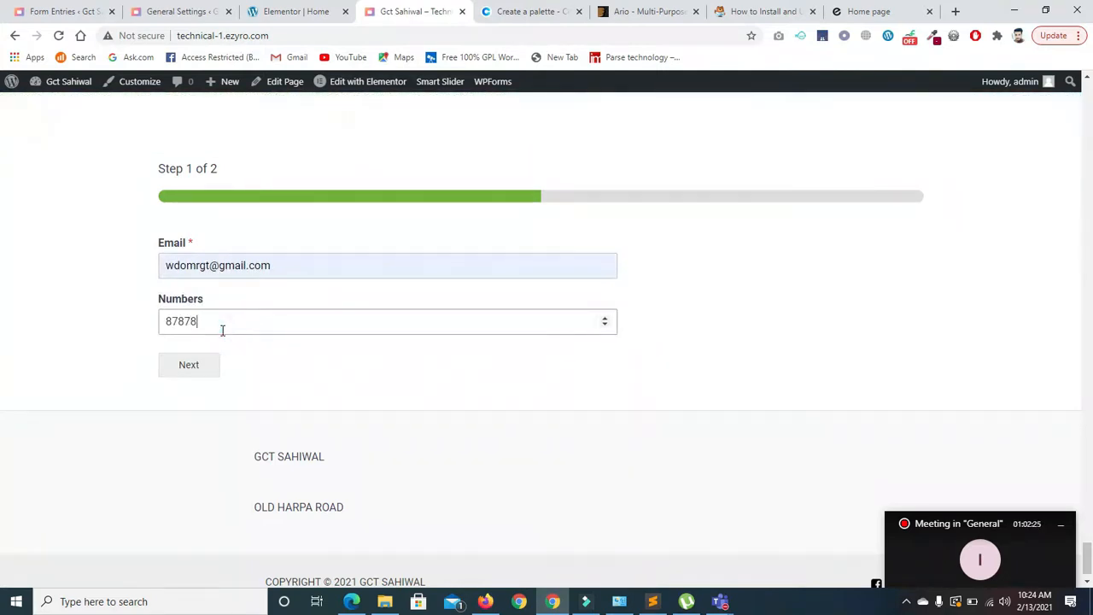
click(189, 365)
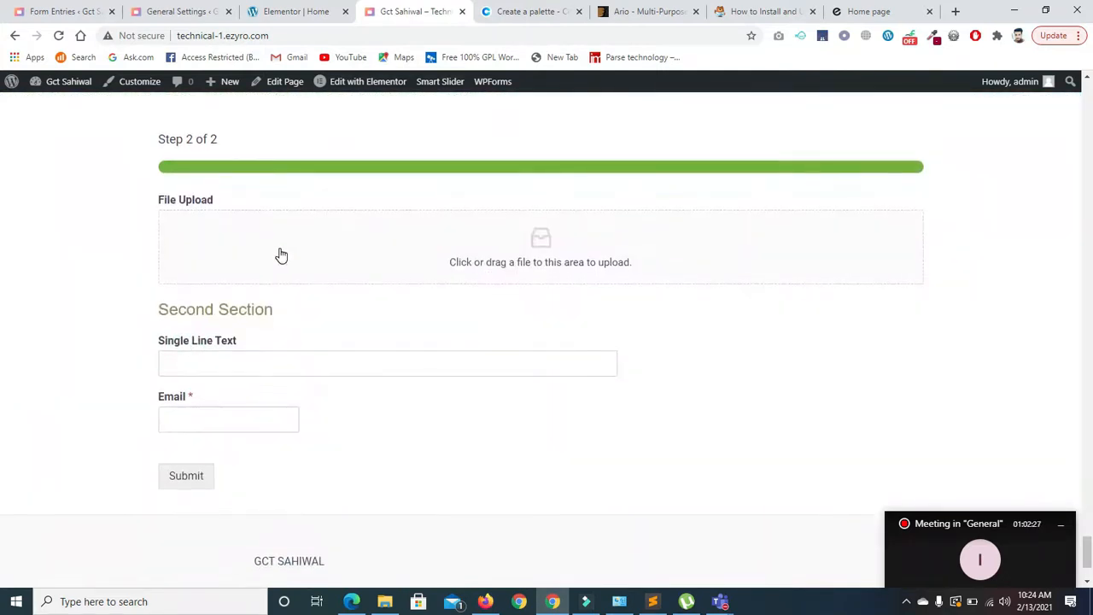
- Enter 'i0i0' and an email on step 2, upload 1.jpg, and submit the form
click(232, 370)
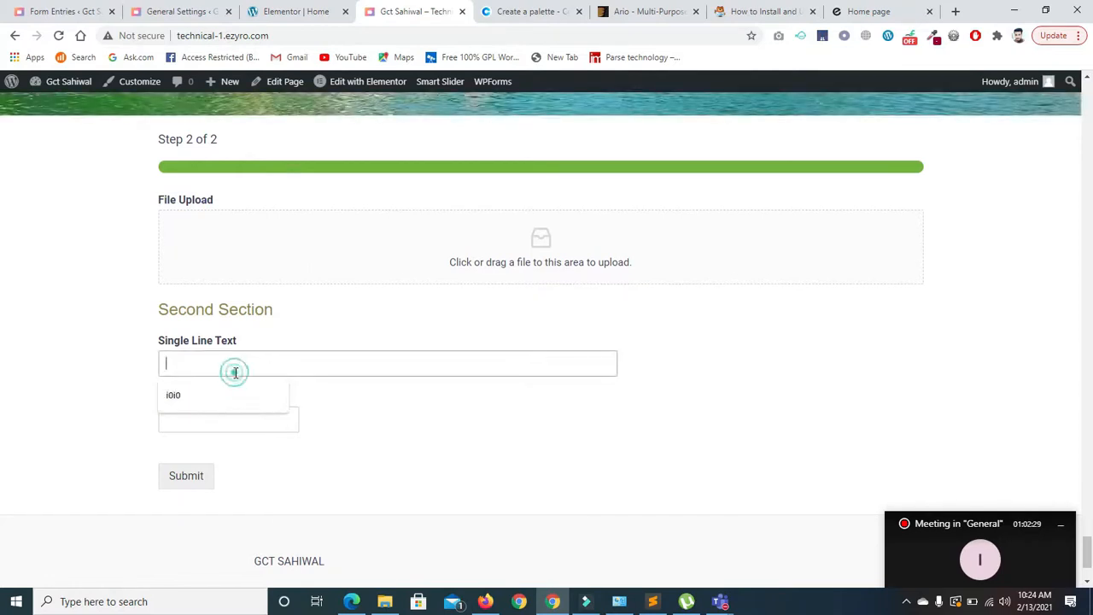
click(215, 389)
click(203, 415)
click(196, 450)
click(540, 278)
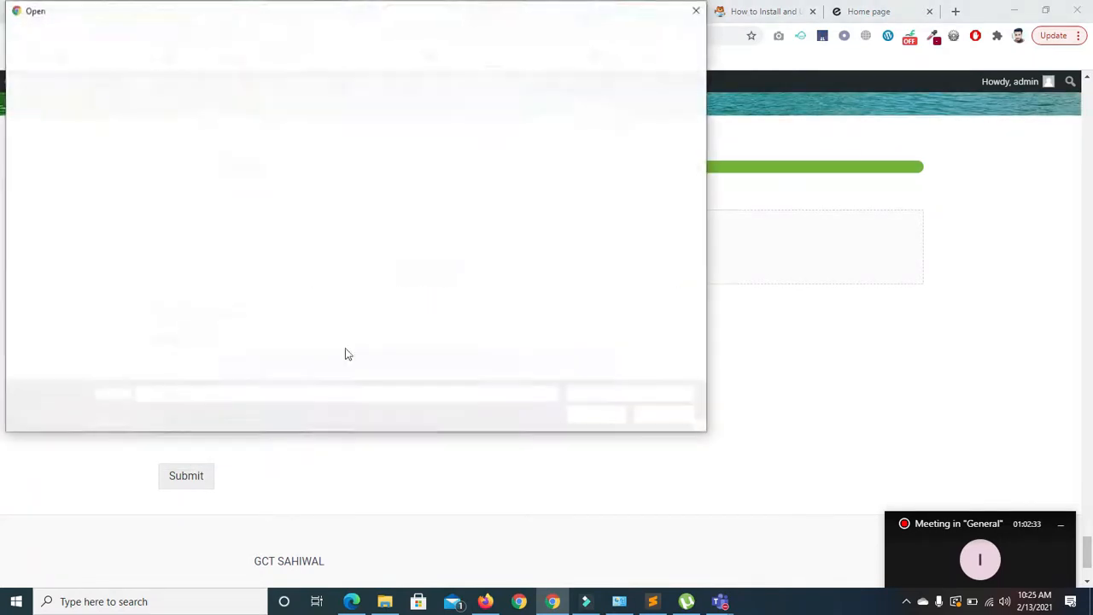
key(Down)
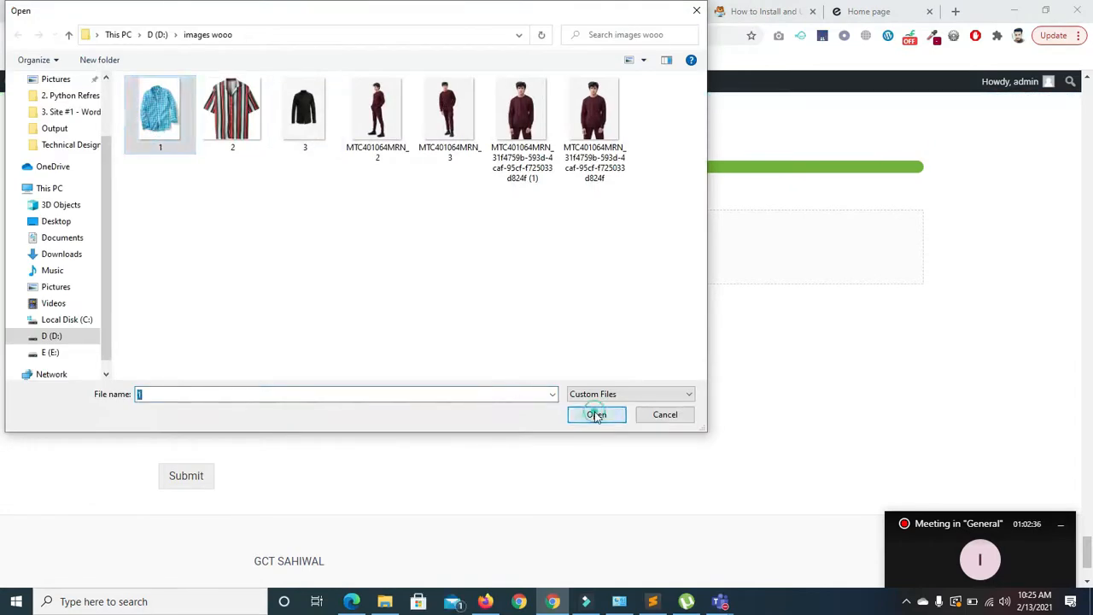
click(593, 415)
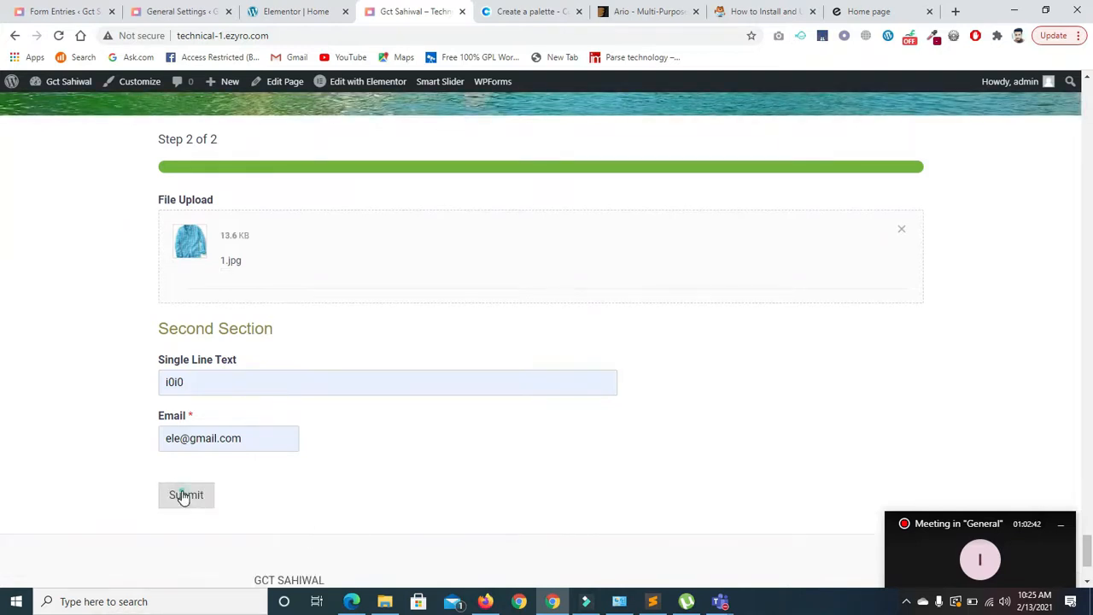
click(182, 495)
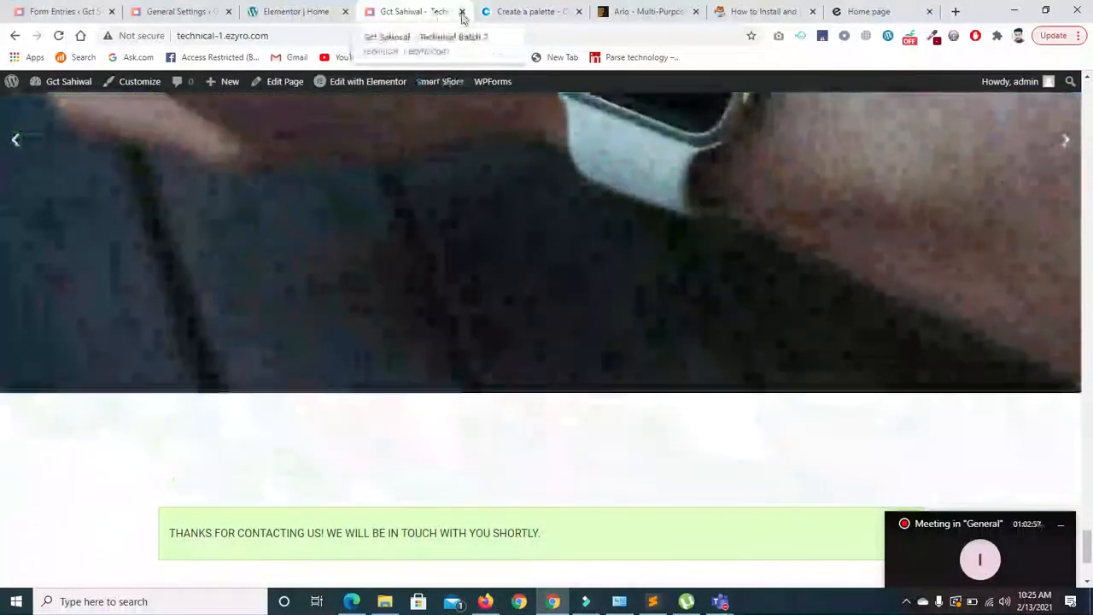
- Close the live-site tab, check the form entries, then scroll through General Settings (Gct Sahiwal, Technical Batch 2)
click(461, 12)
click(75, 12)
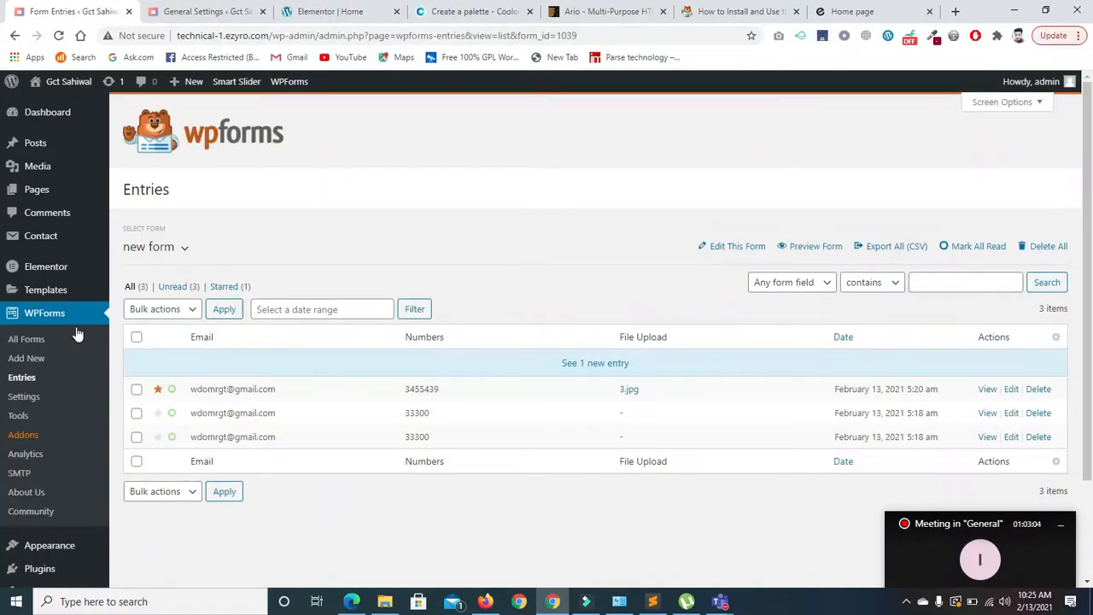
click(196, 12)
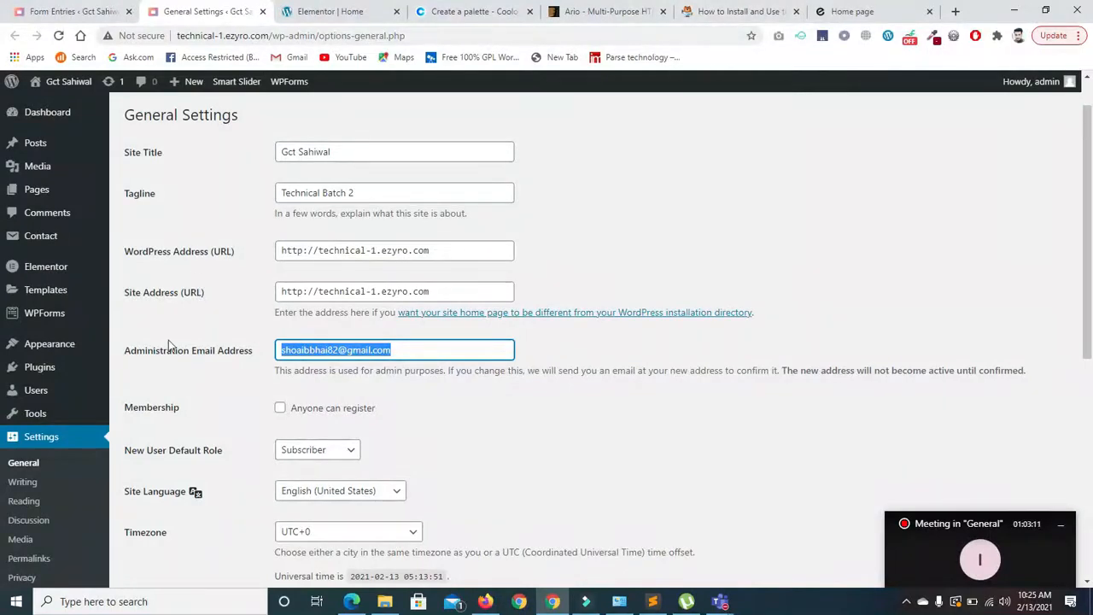
scroll(611, 472, down, 5)
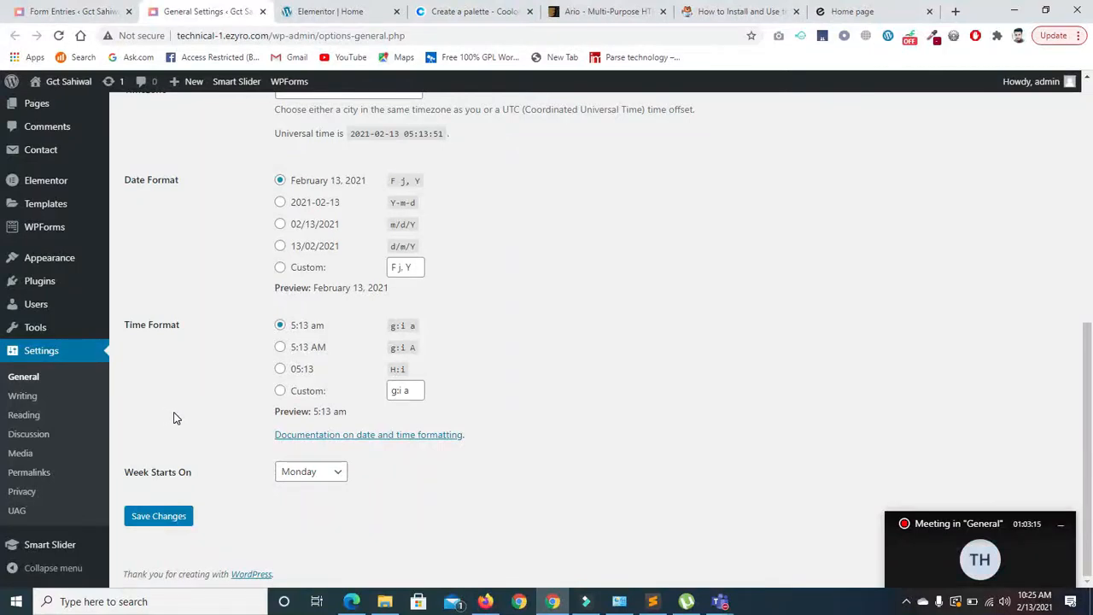
click(945, 551)
mouse_move(980, 517)
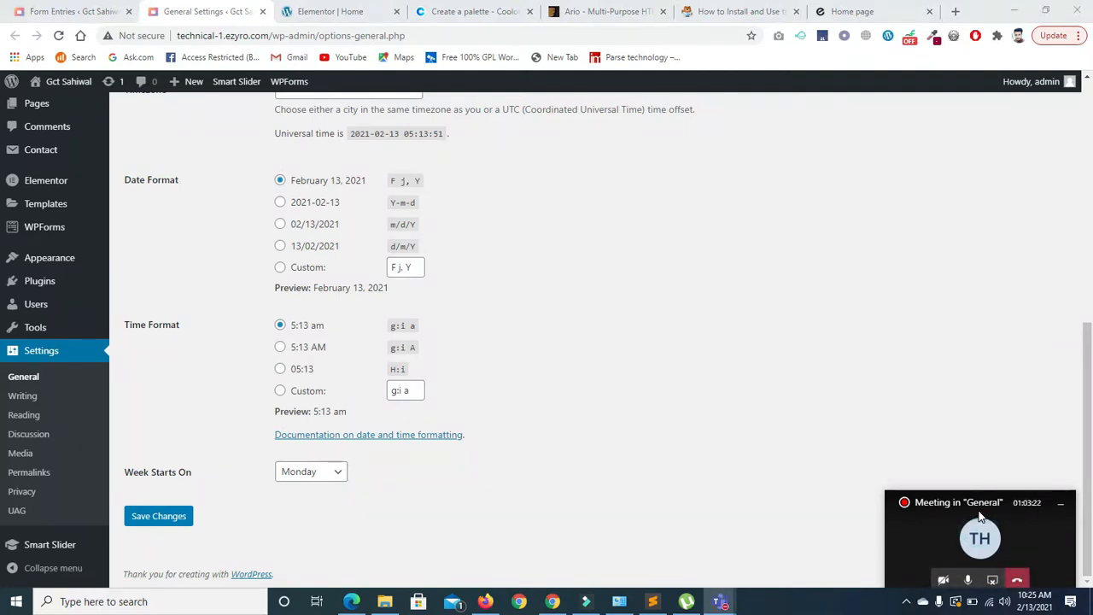
drag(980, 516, 979, 584)
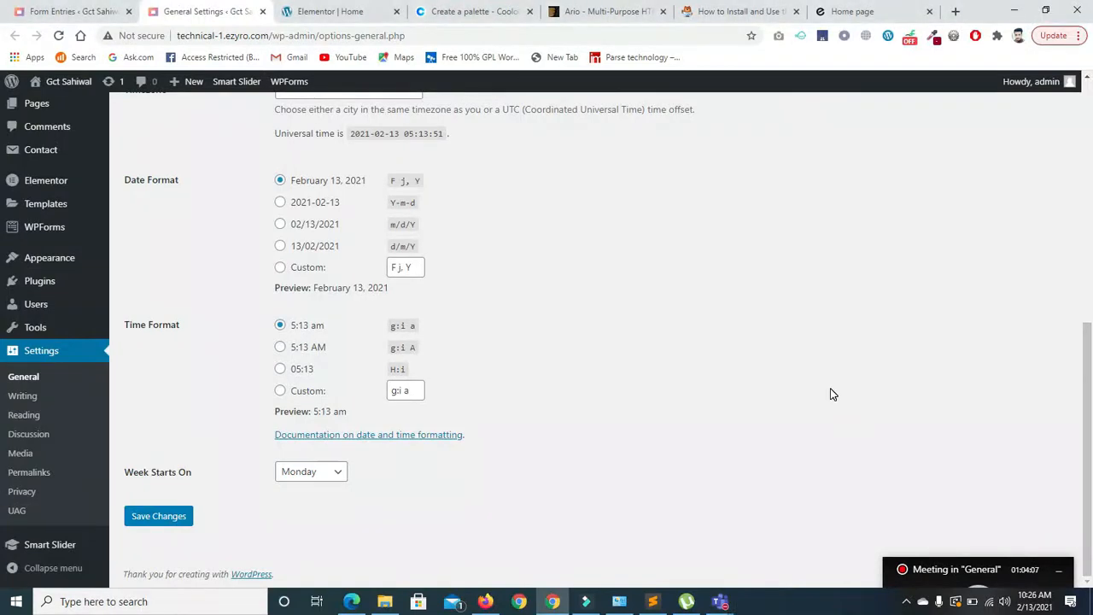
drag(1087, 369, 1092, 83)
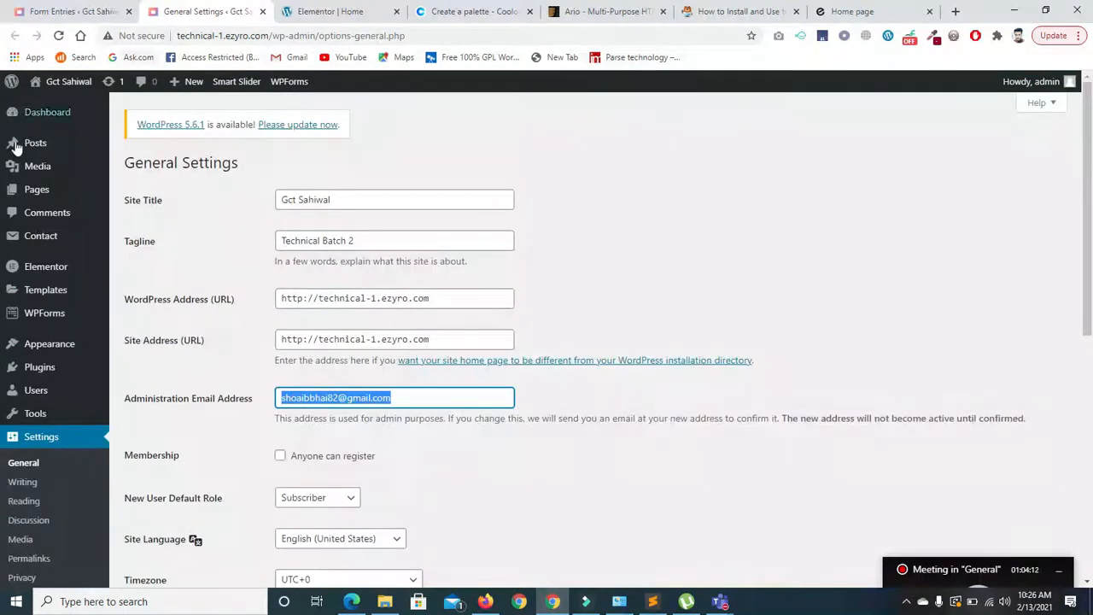
- Open the Service page for editing from the Pages list
click(31, 194)
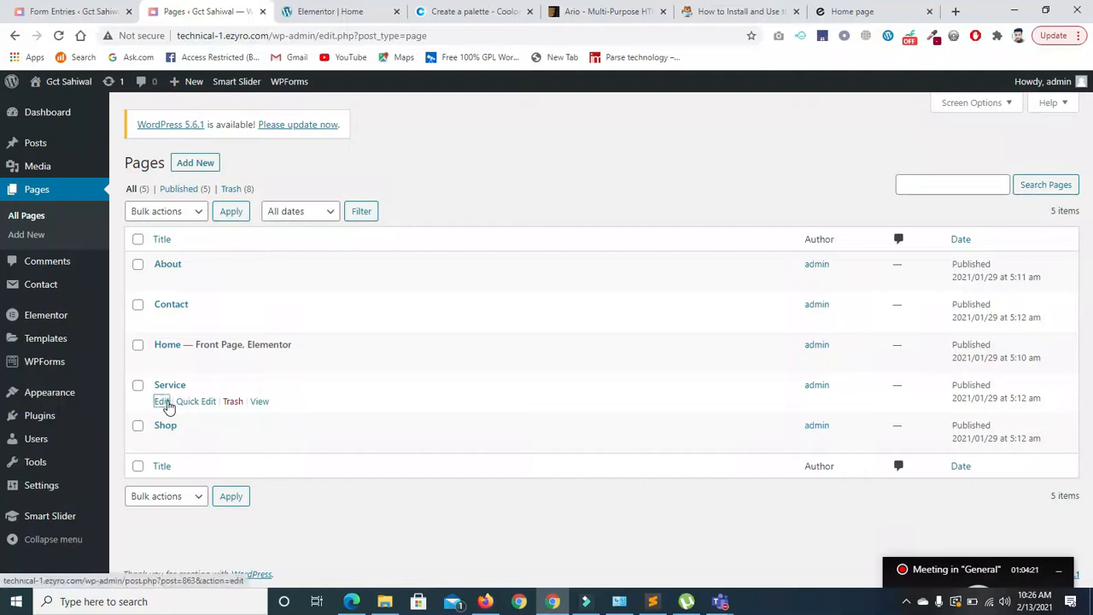
click(164, 401)
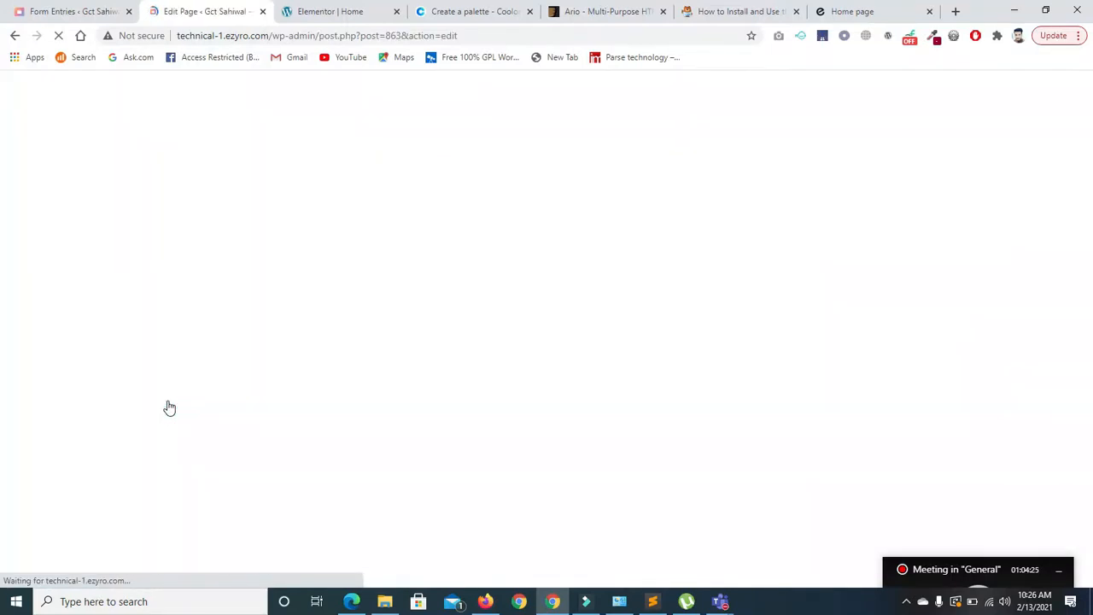
click(53, 12)
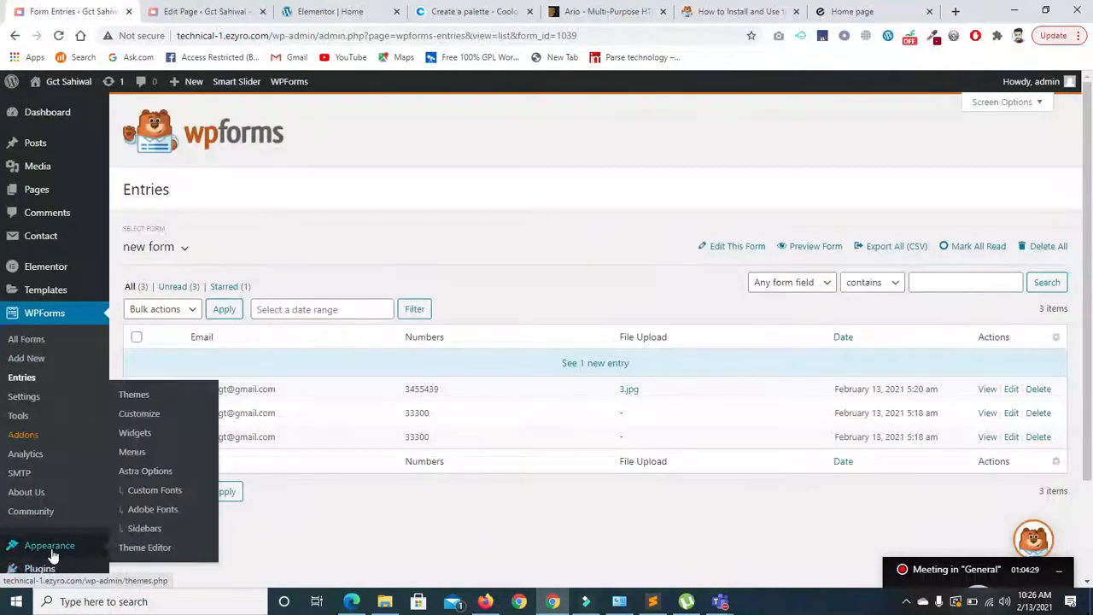
- Activate the Essential Addons for Elementor and Premium Addons for Elementor plugins
click(53, 570)
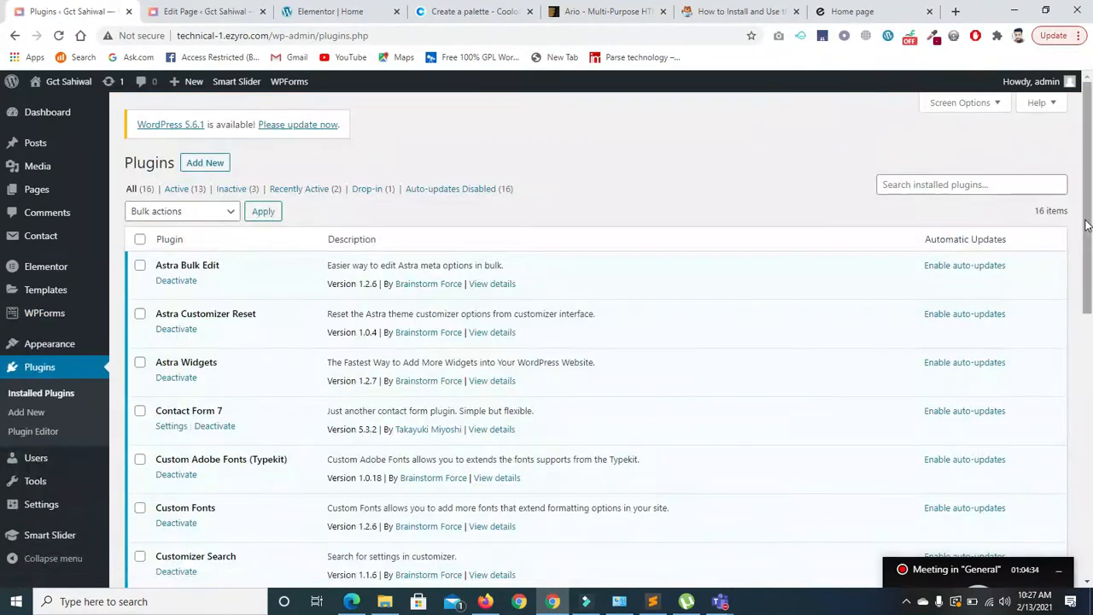
scroll(786, 379, down, 4)
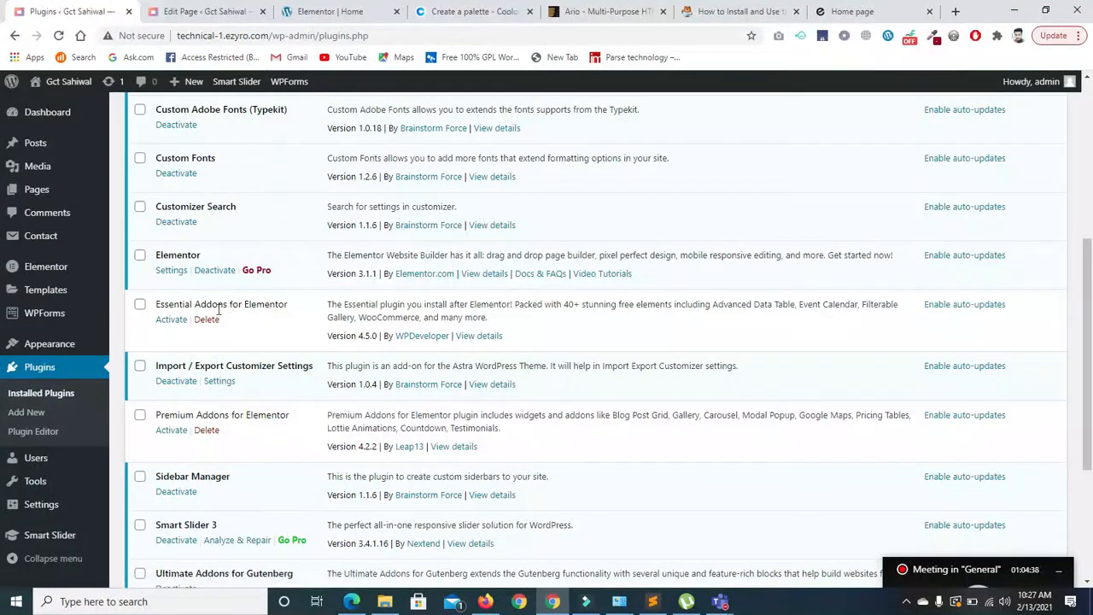
click(172, 319)
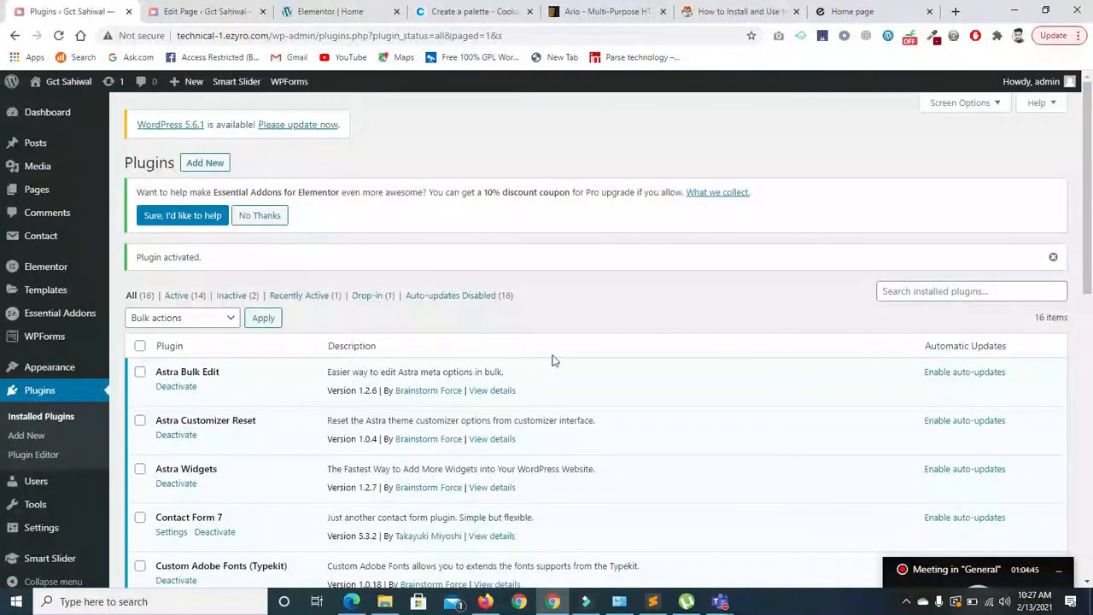
drag(1087, 277, 1087, 557)
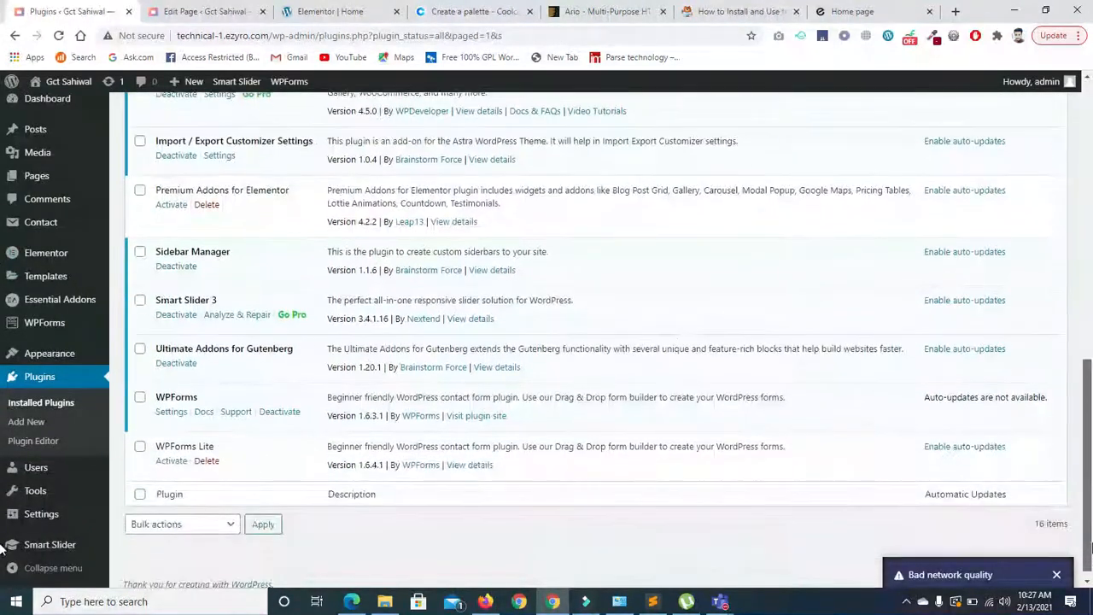
click(170, 204)
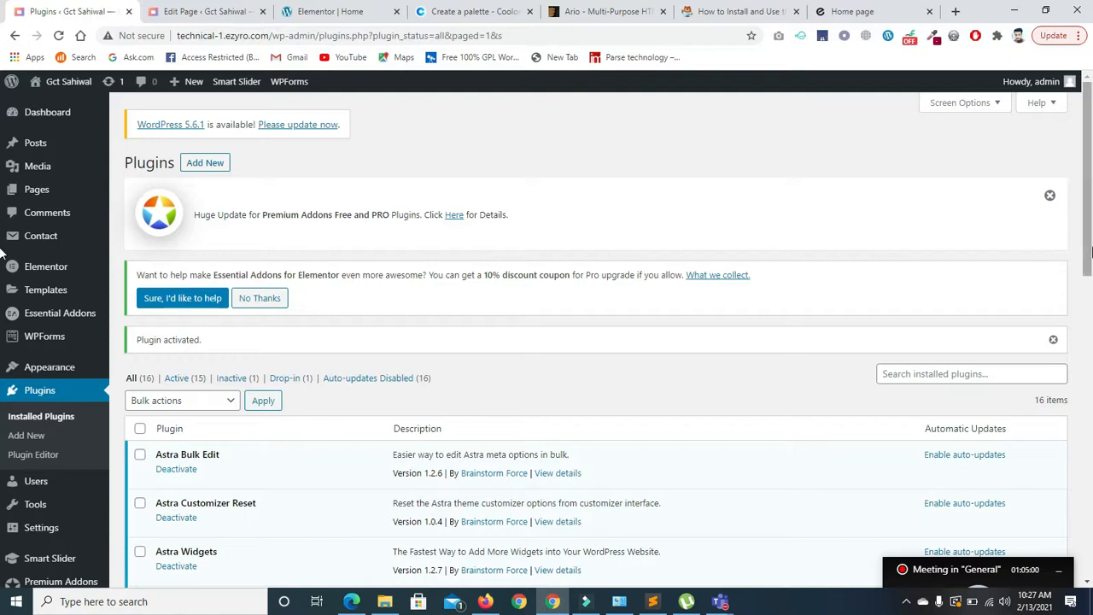
scroll(854, 222, down, 2)
- Review the Service page's Astra settings, leaving Disable Title and the transparent header unchanged
click(333, 11)
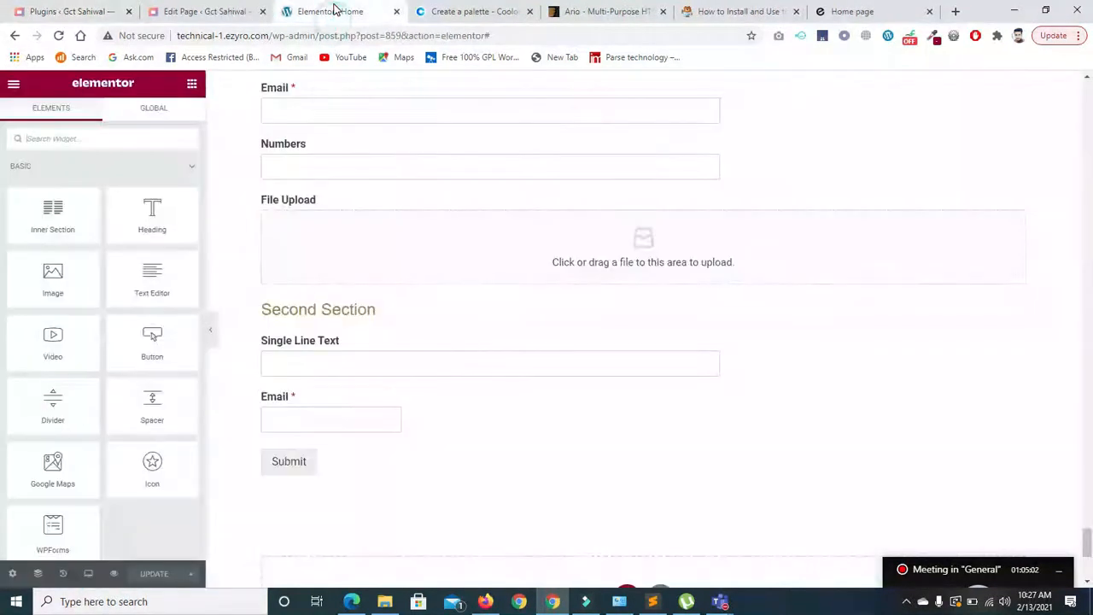
click(199, 12)
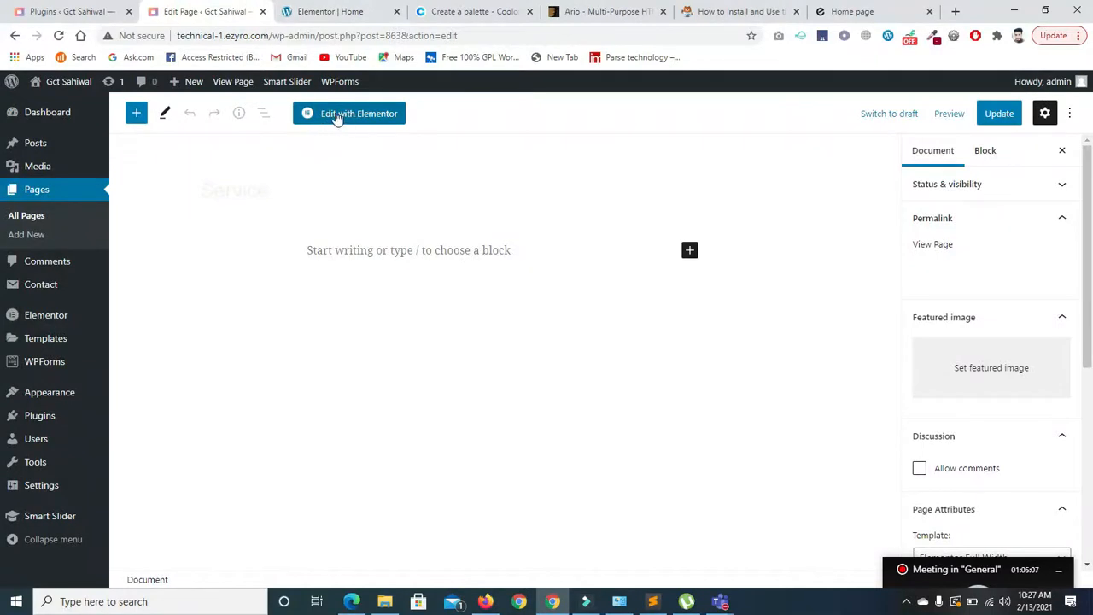
scroll(1059, 281, down, 3)
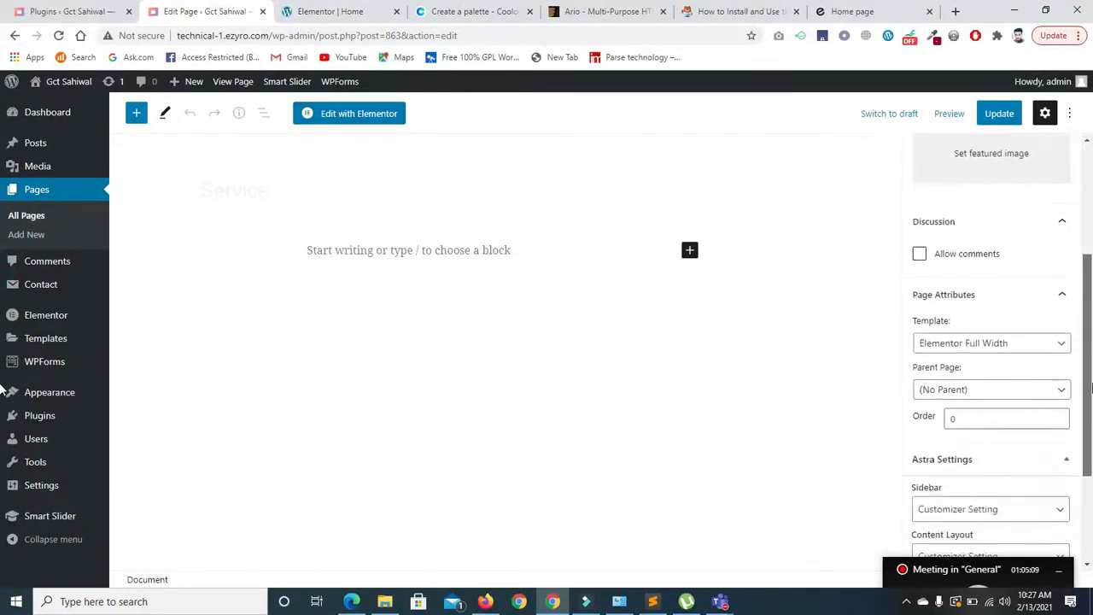
scroll(1025, 345, down, 2)
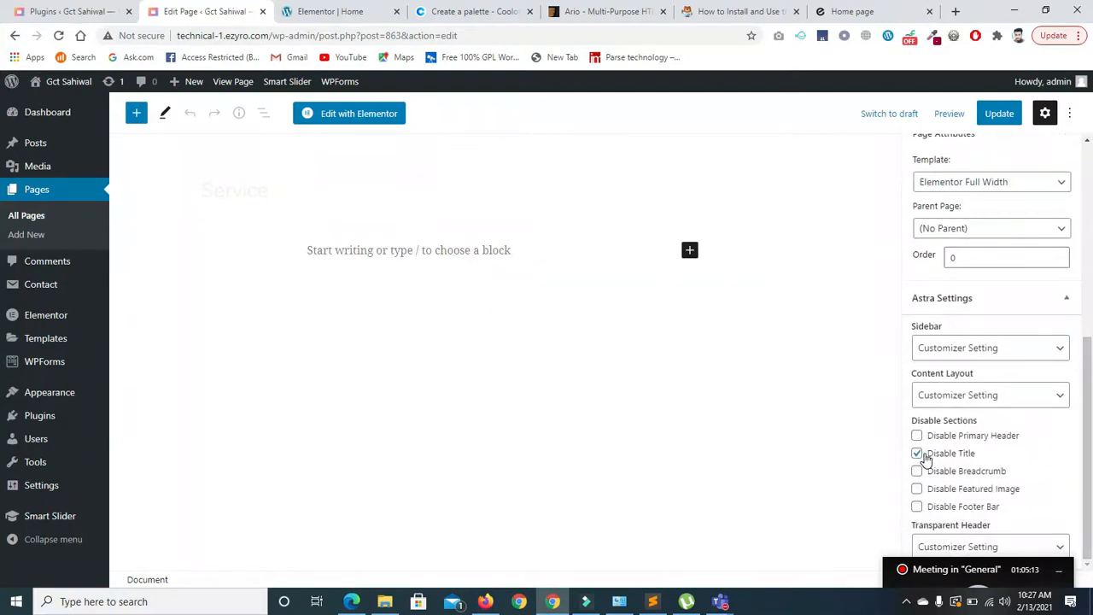
scroll(1084, 398, up, 5)
scroll(1084, 399, down, 5)
click(1061, 572)
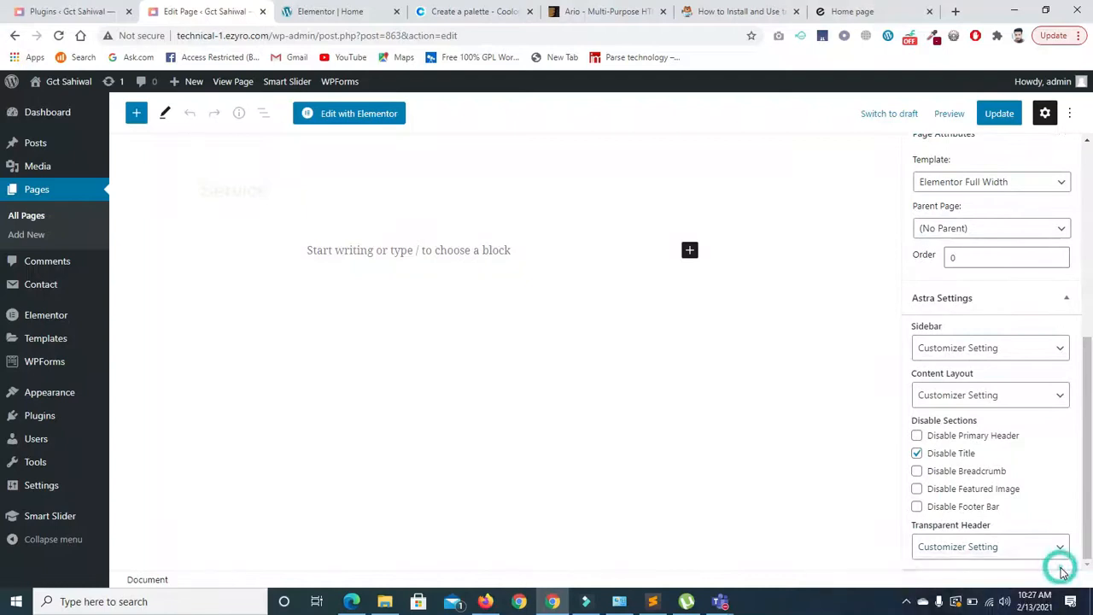
click(1020, 545)
click(1033, 546)
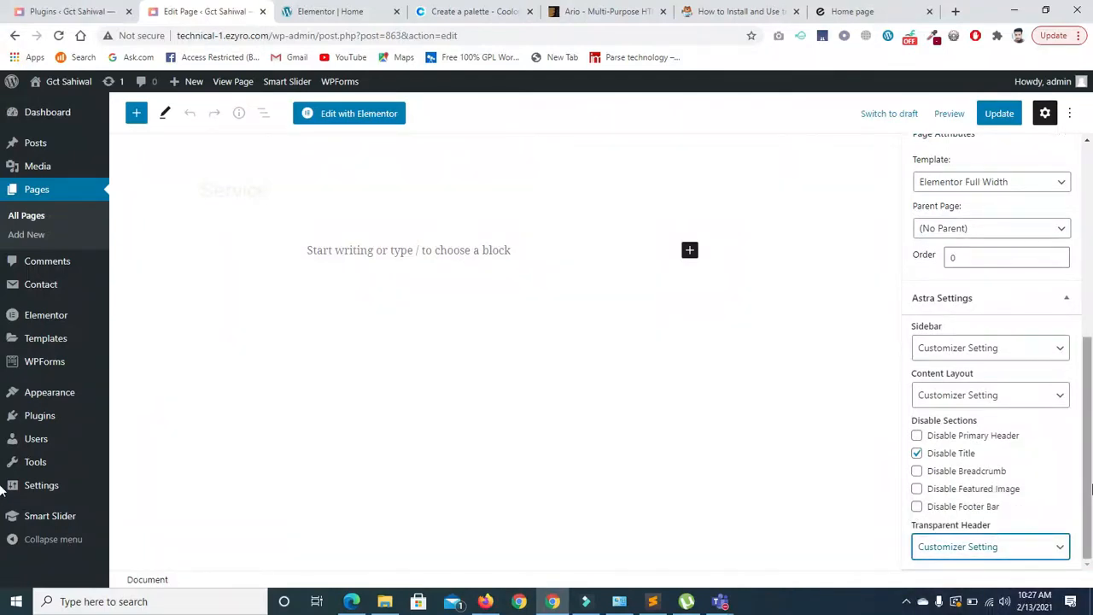
scroll(1084, 538, up, 1)
scroll(1048, 390, down, 1)
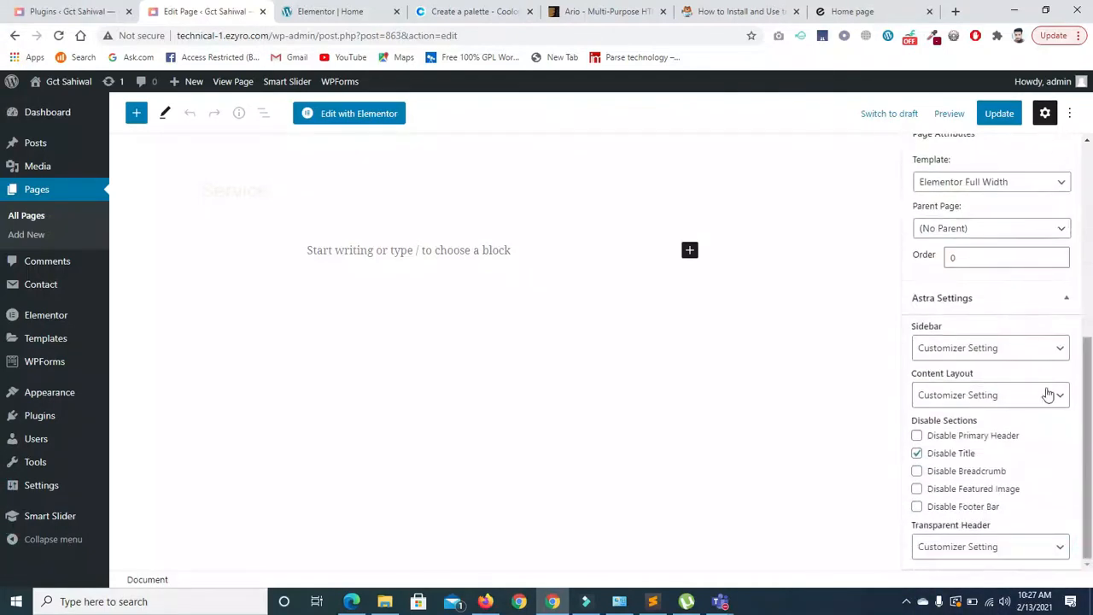
scroll(1084, 375, up, 5)
drag(1089, 309, 1088, 305)
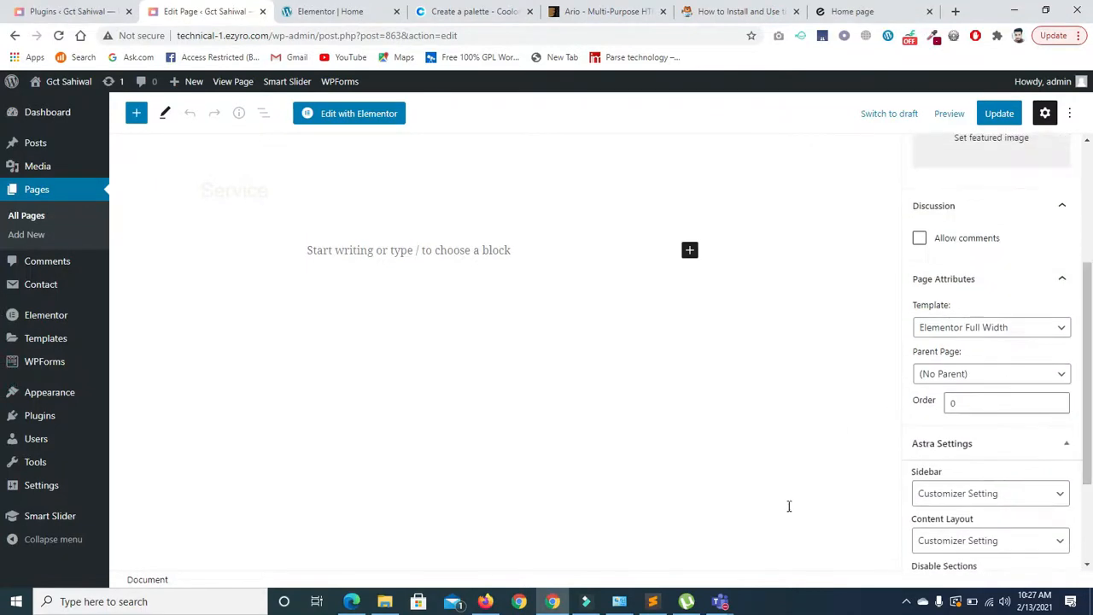
- Open the Service page in Elementor with 'Edit with Elementor'
mouse_move(733, 589)
click(812, 523)
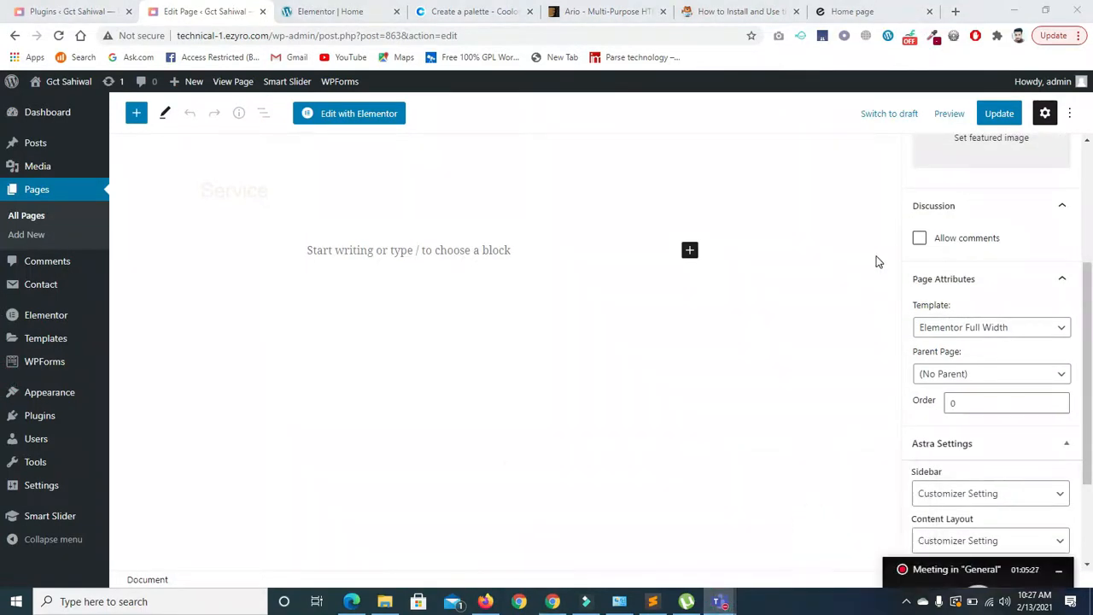
click(345, 115)
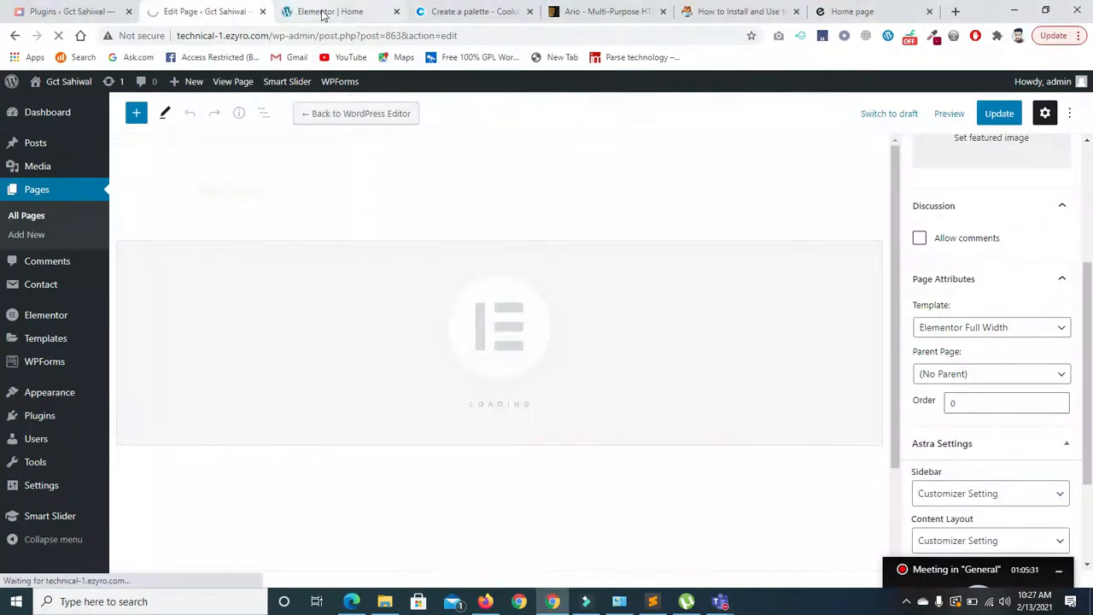
click(297, 10)
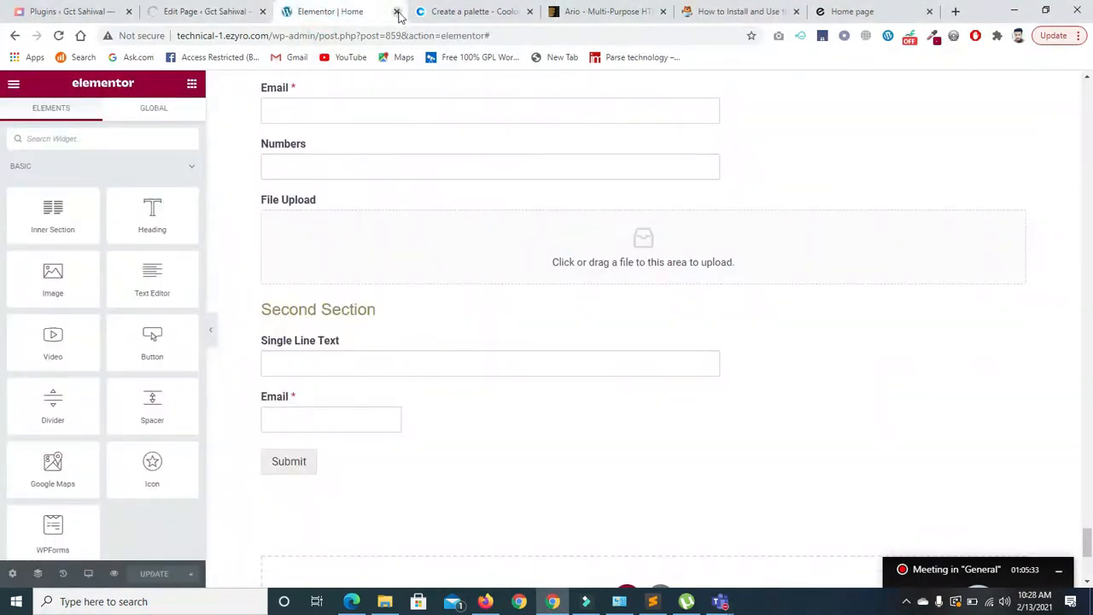
- Close the Elementor Home, WPForms signature guide and Edenrobe tabs in Chrome
click(397, 12)
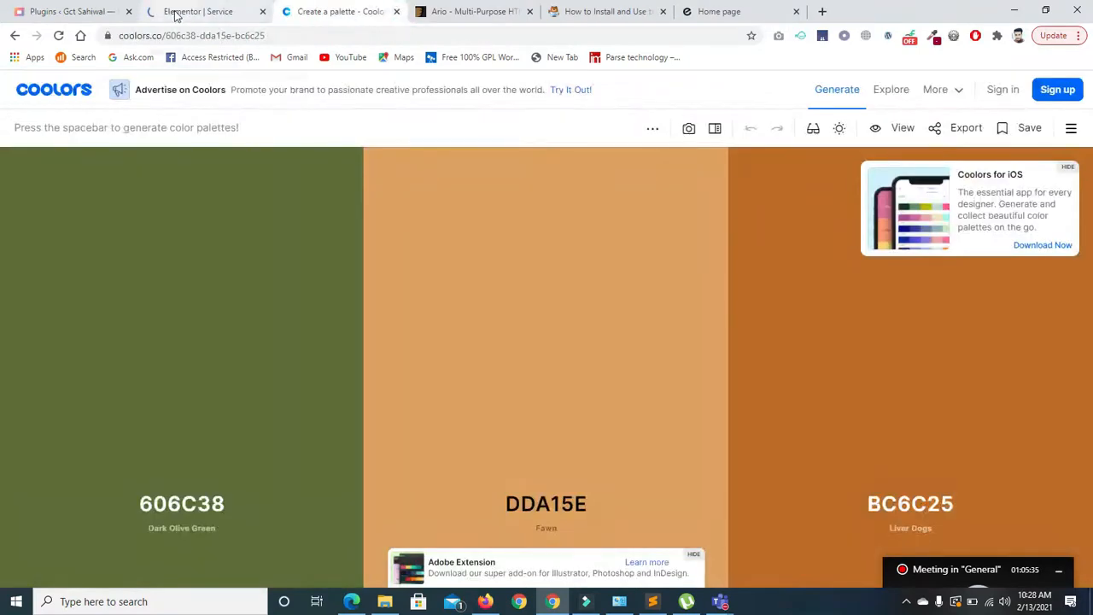
click(176, 12)
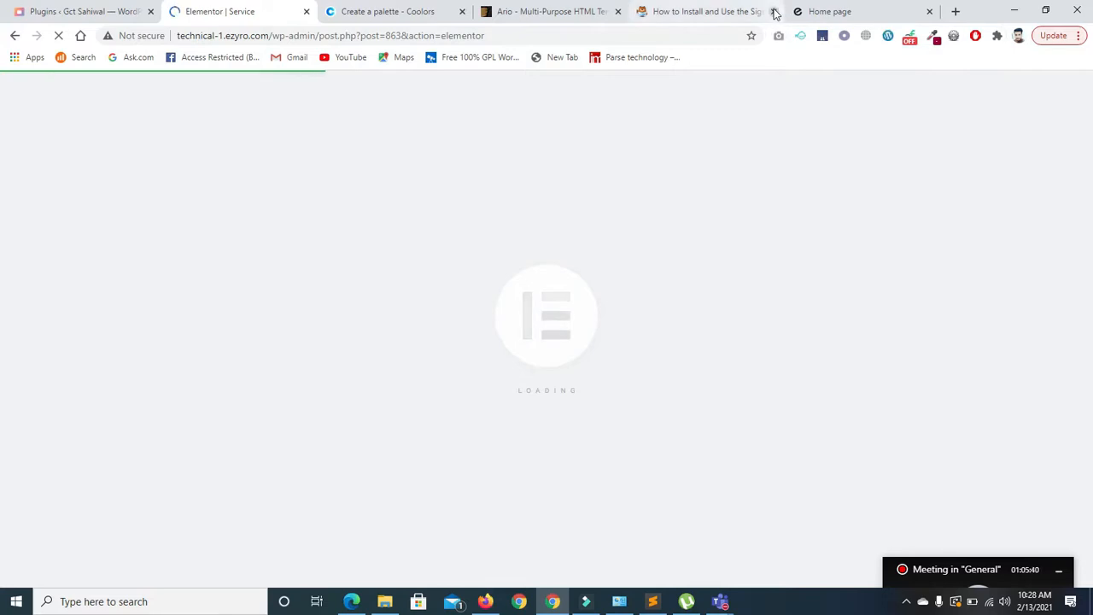
click(725, 12)
click(774, 12)
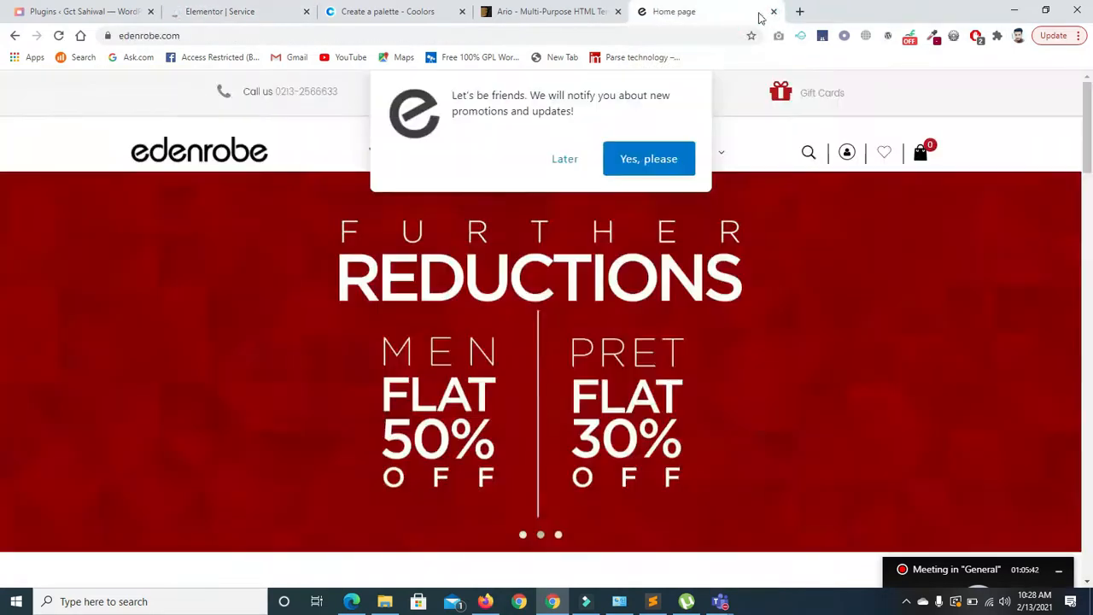
click(773, 12)
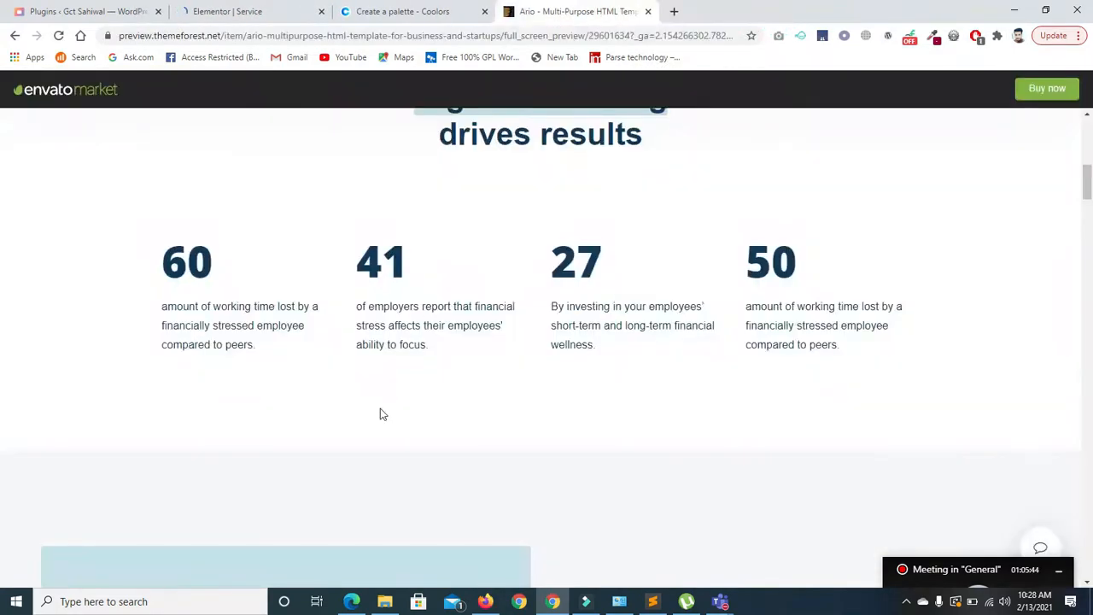
- In Edge, trim the address to the site root, load the home page, then minimize Edge
click(351, 601)
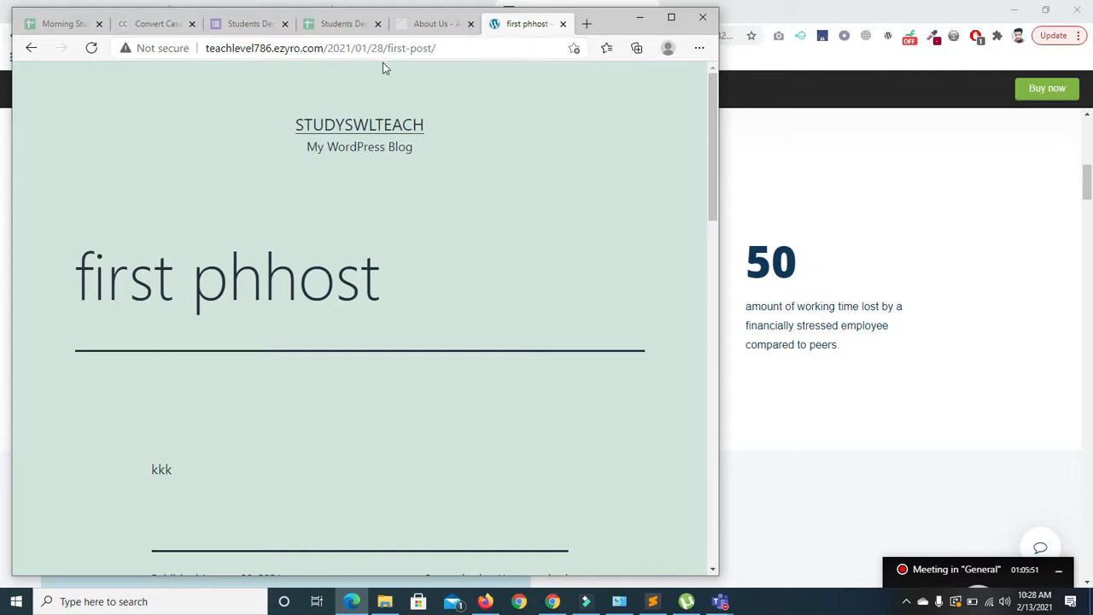
drag(330, 49, 548, 62)
key(BackSpace)
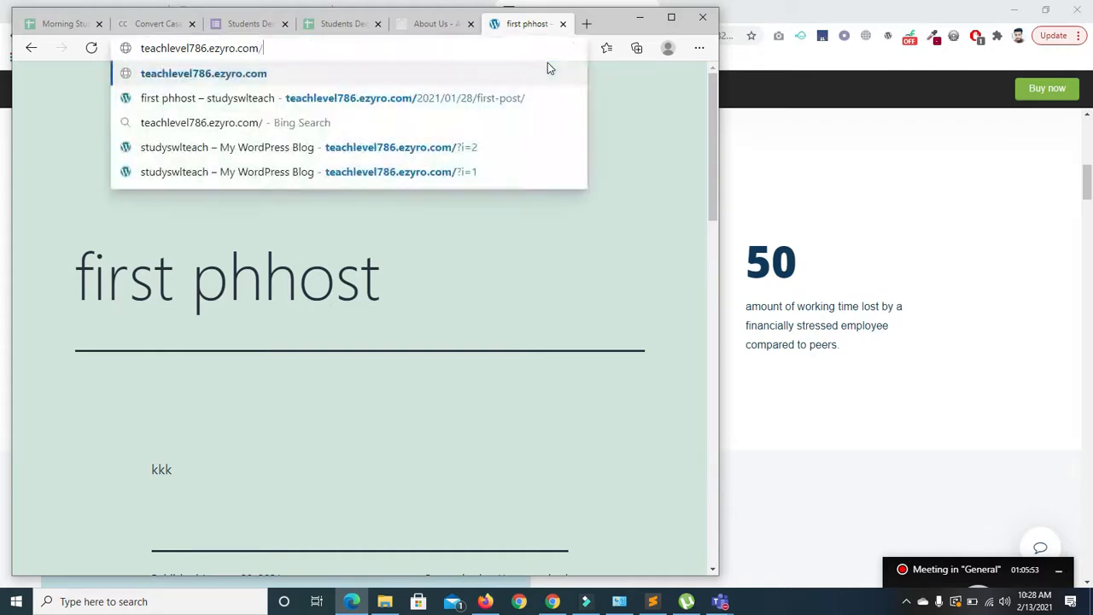
key(Return)
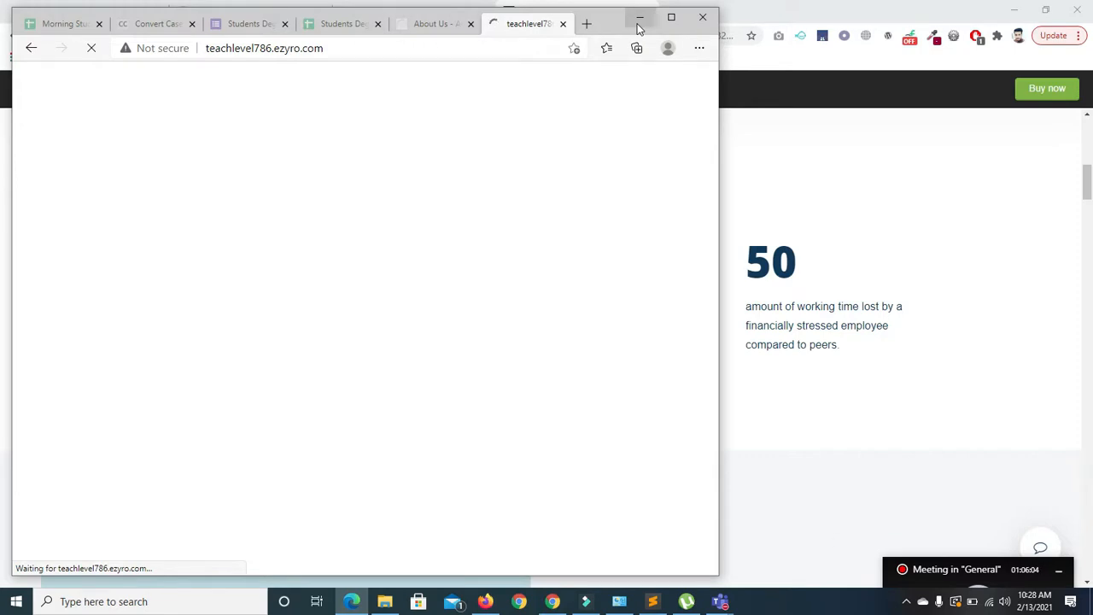
click(639, 18)
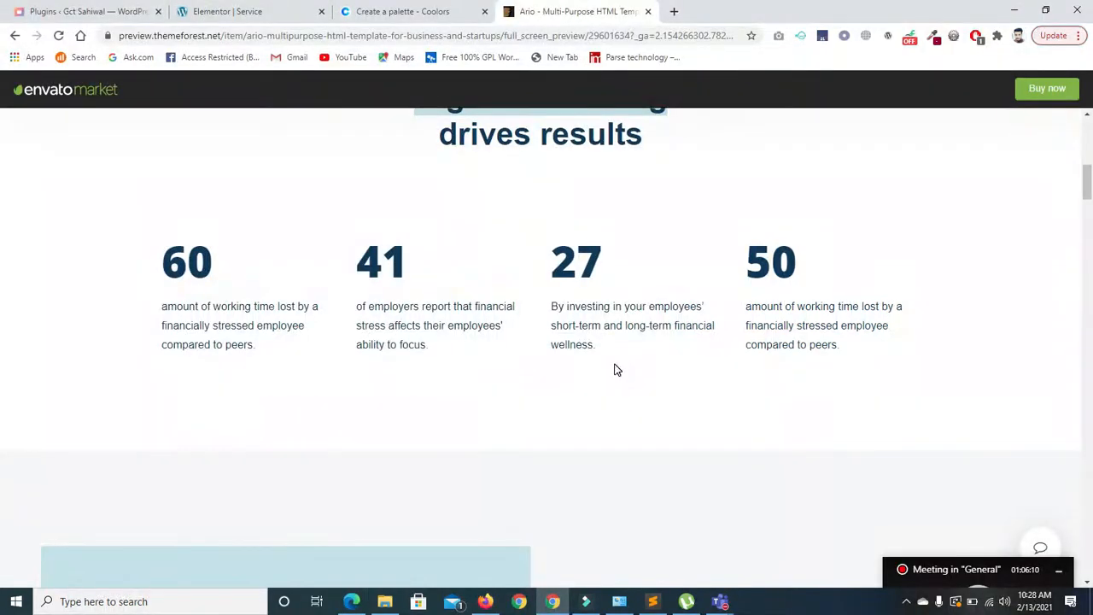
- On the empty Service page, open the template library, insert a page template, and choose Get Started
click(208, 13)
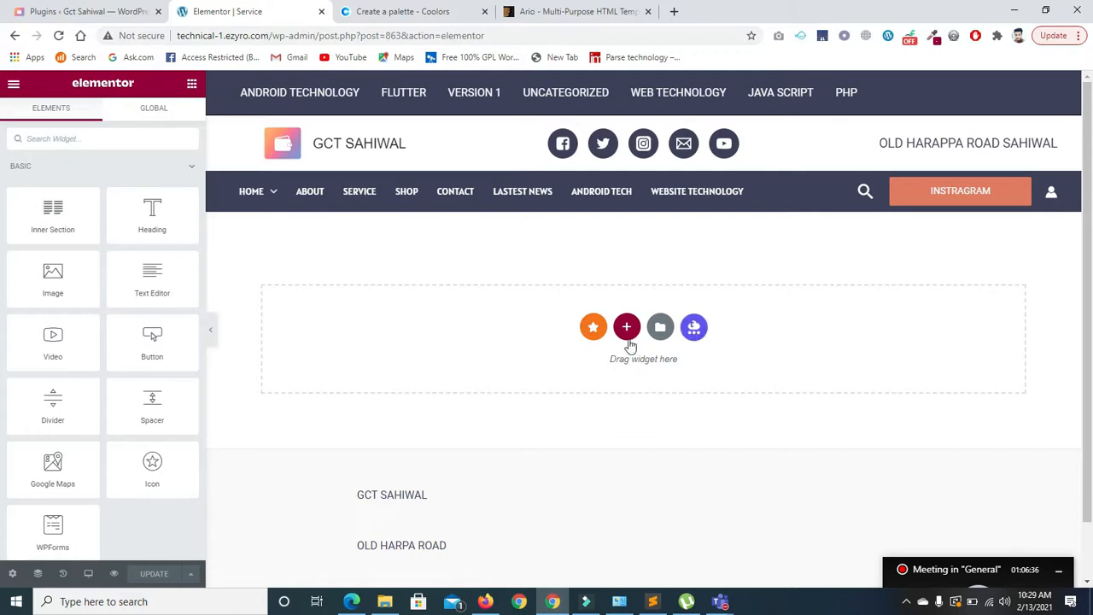
click(626, 329)
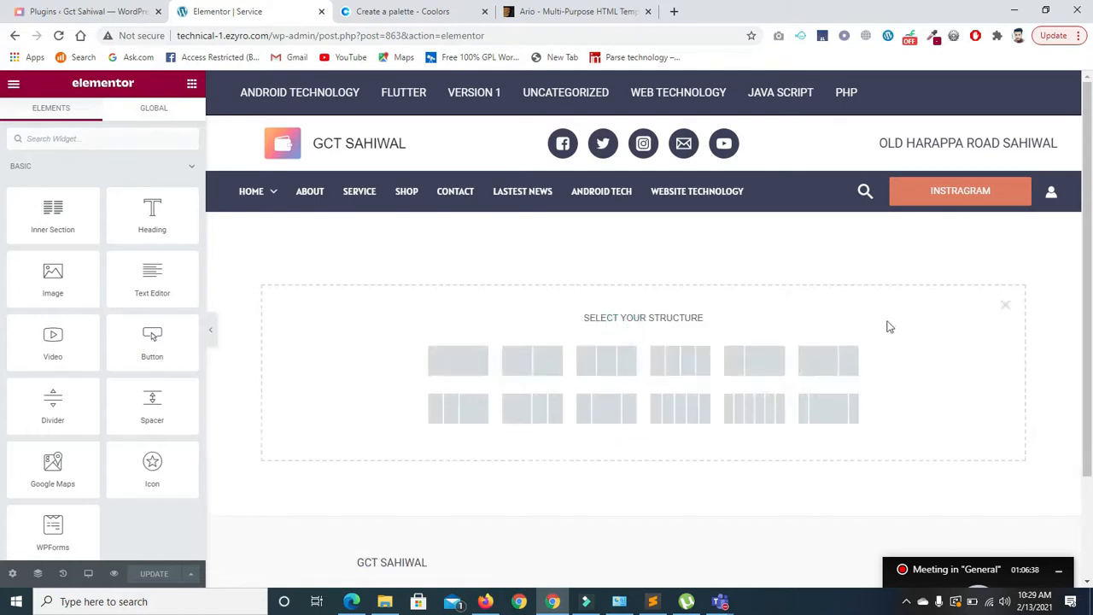
click(1001, 306)
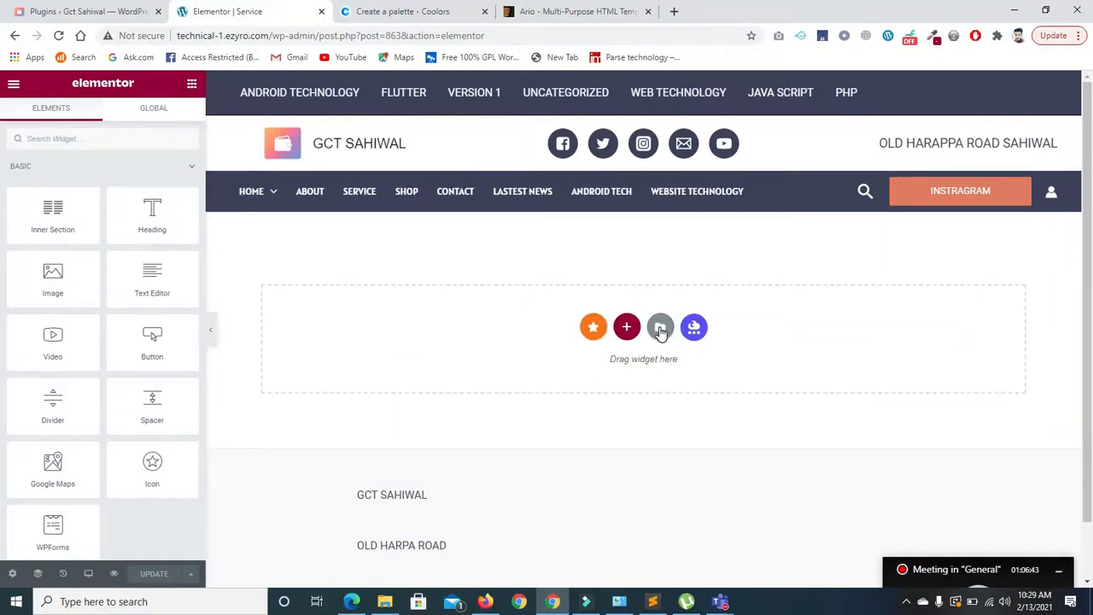
click(660, 328)
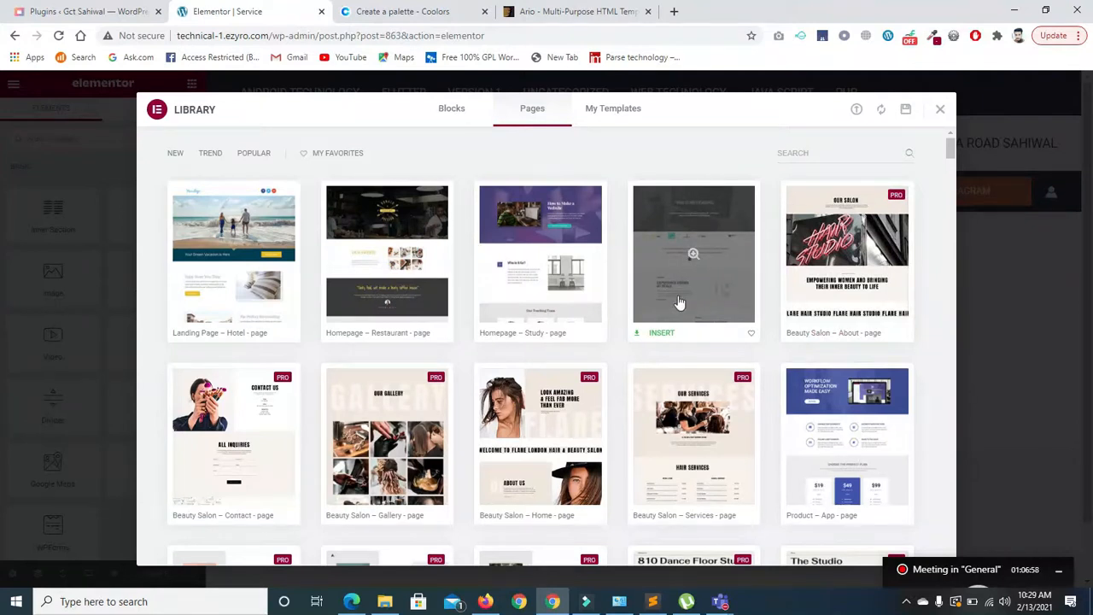
click(659, 334)
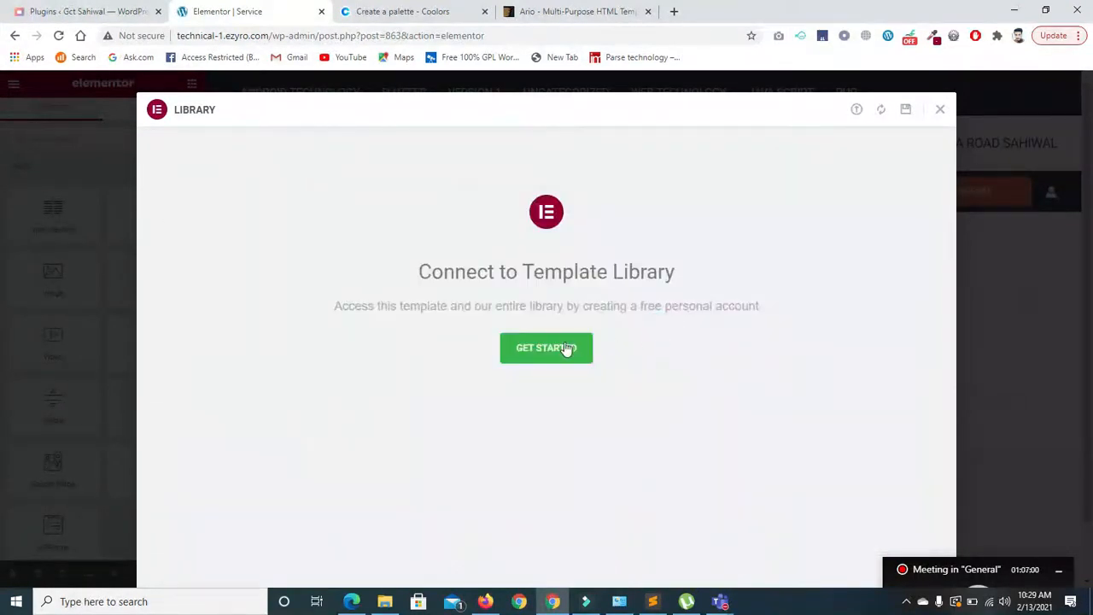
click(560, 346)
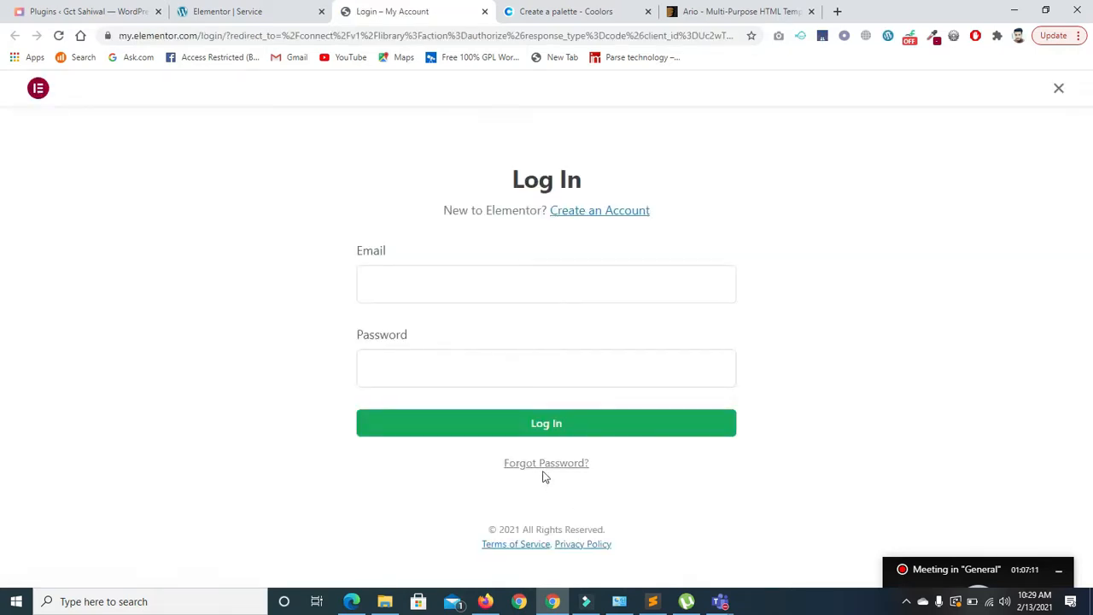
- Open the sign-up form, enter the e-mail address and a password, and submit
click(589, 220)
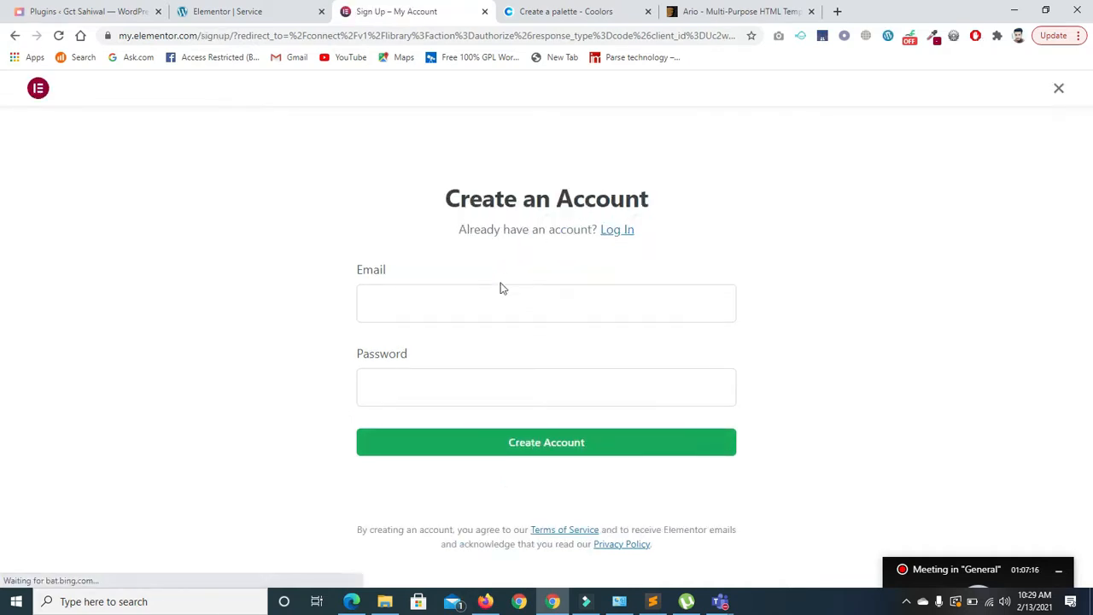
click(481, 301)
click(420, 390)
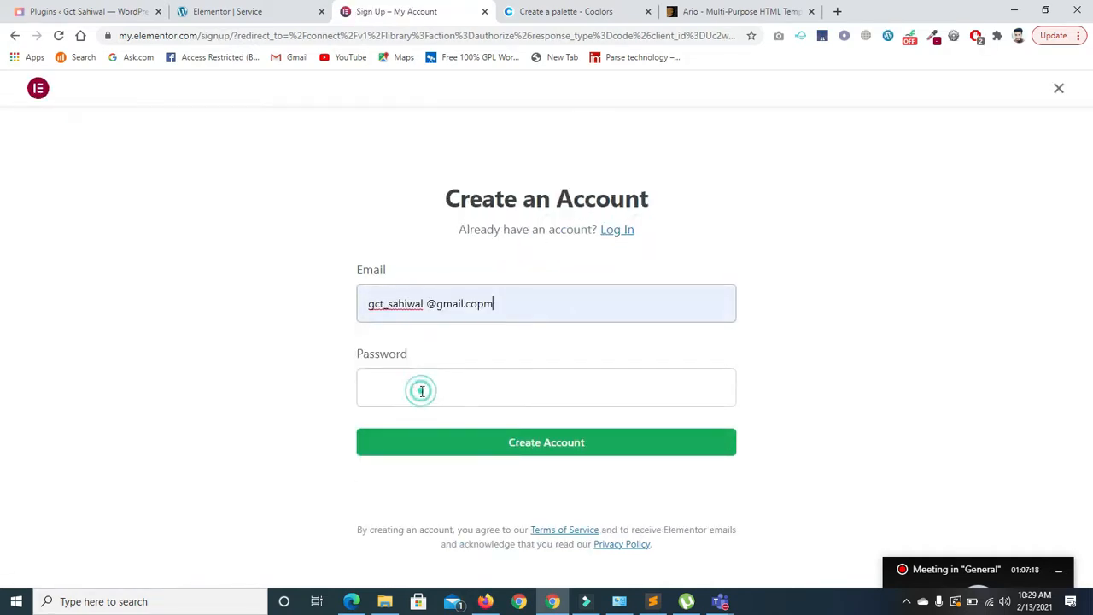
click(428, 378)
text(•••)
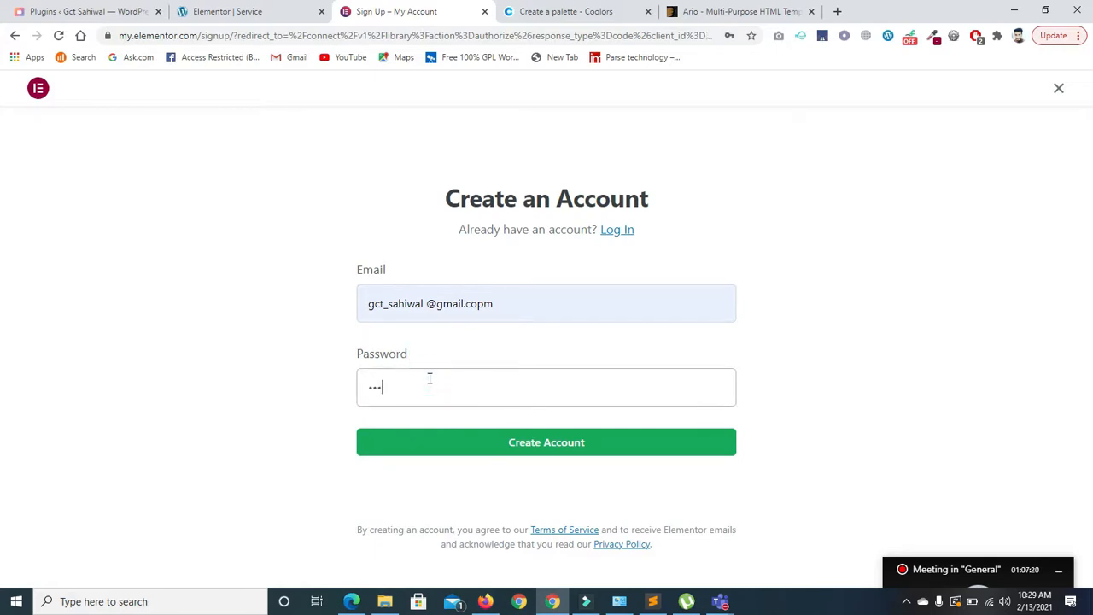
key(BackSpace)
click(550, 452)
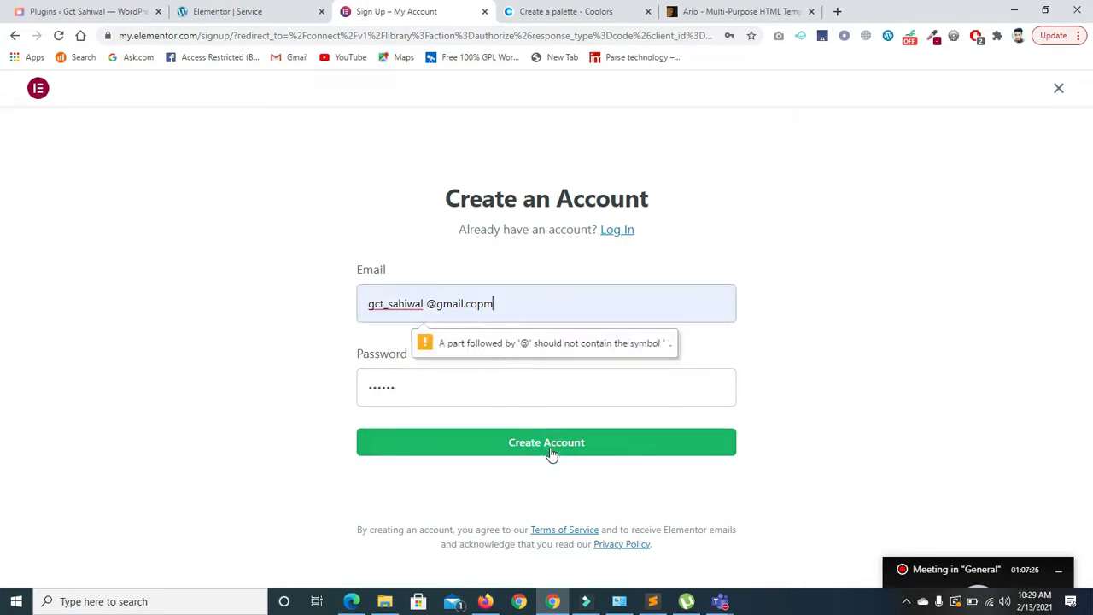
- Fix the stray space and domain typo in the e-mail and resubmit, until the password is rejected
click(430, 303)
key(BackSpace)
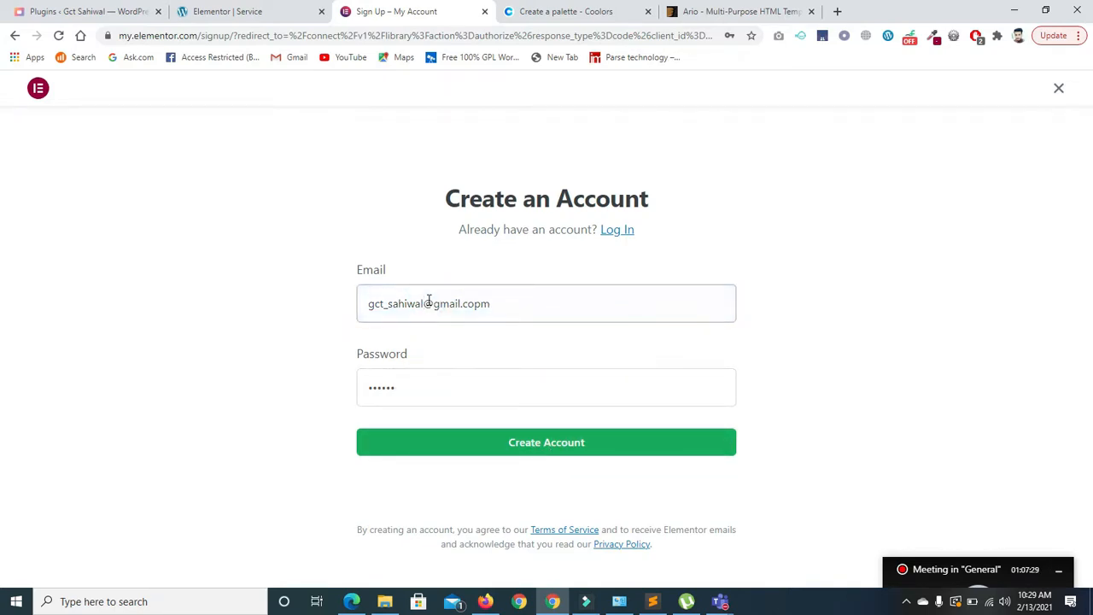
click(529, 455)
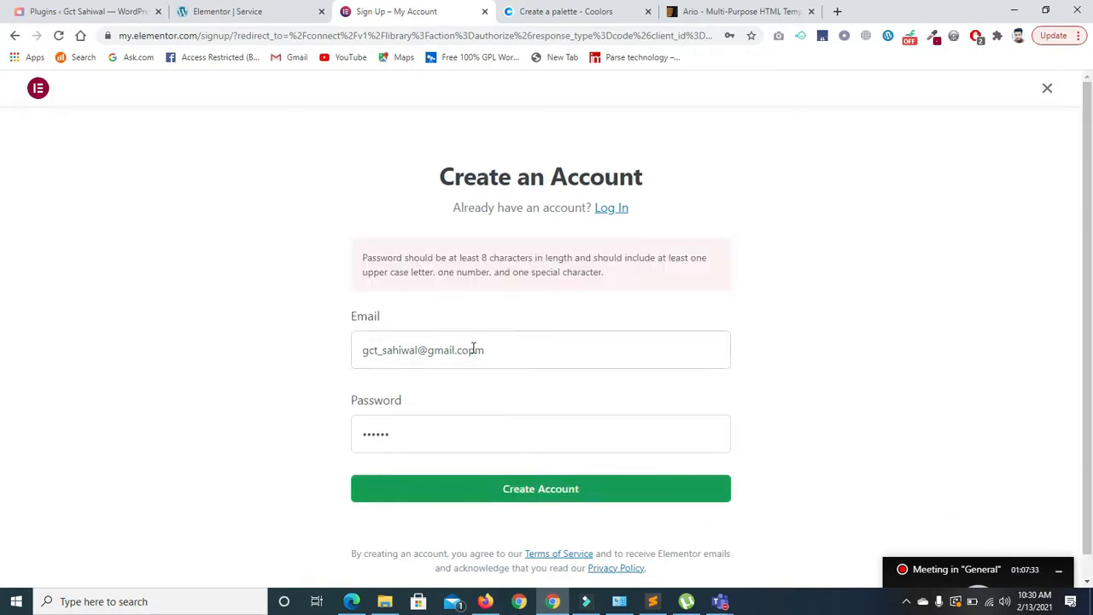
click(476, 350)
key(BackSpace)
click(494, 435)
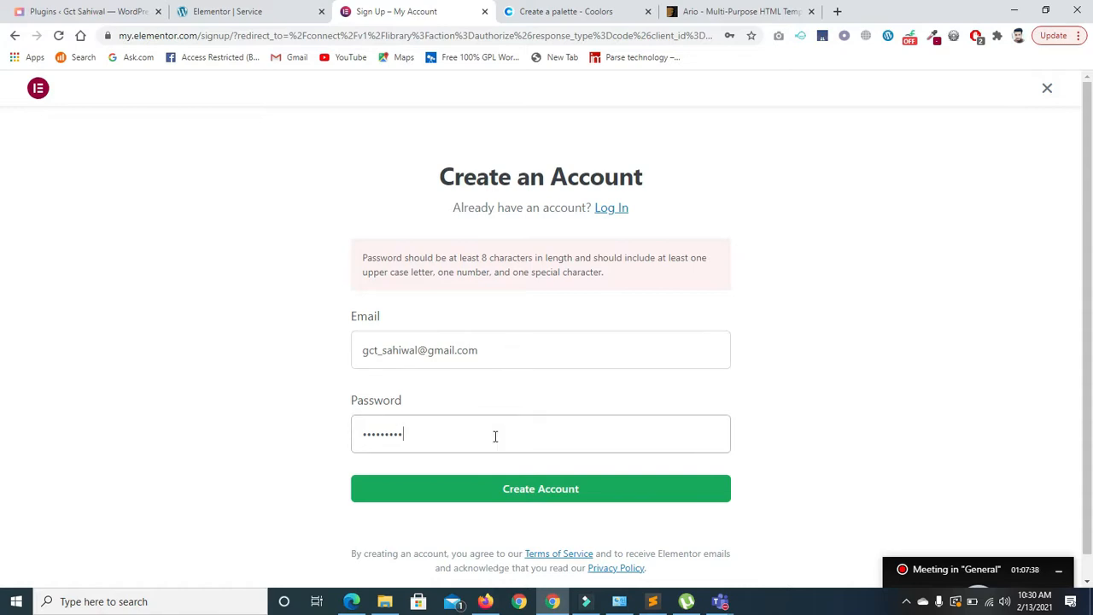
click(517, 485)
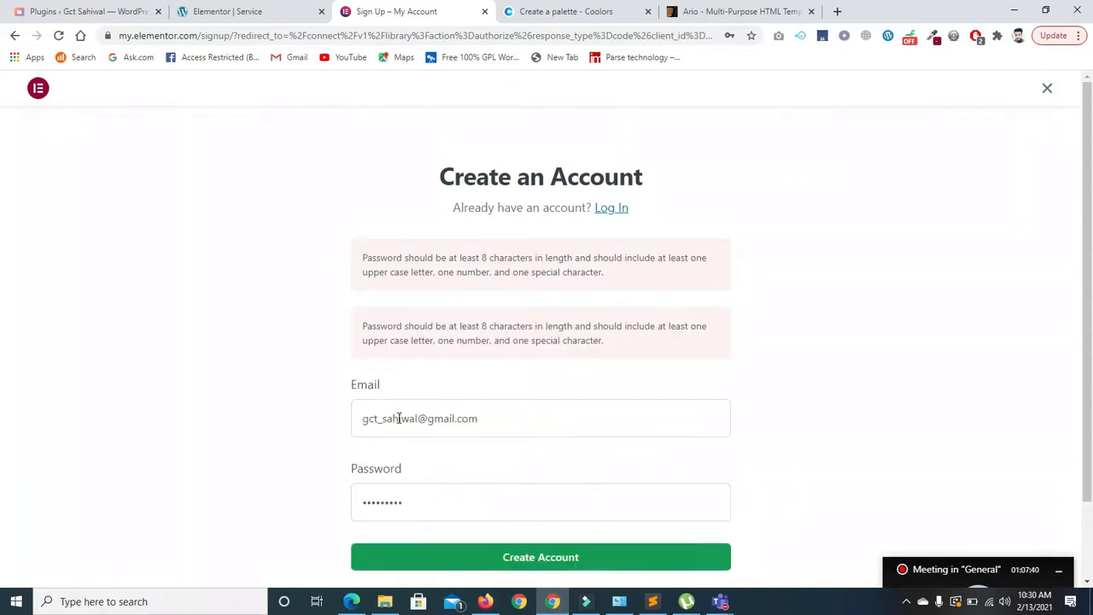
scroll(939, 282, down, 2)
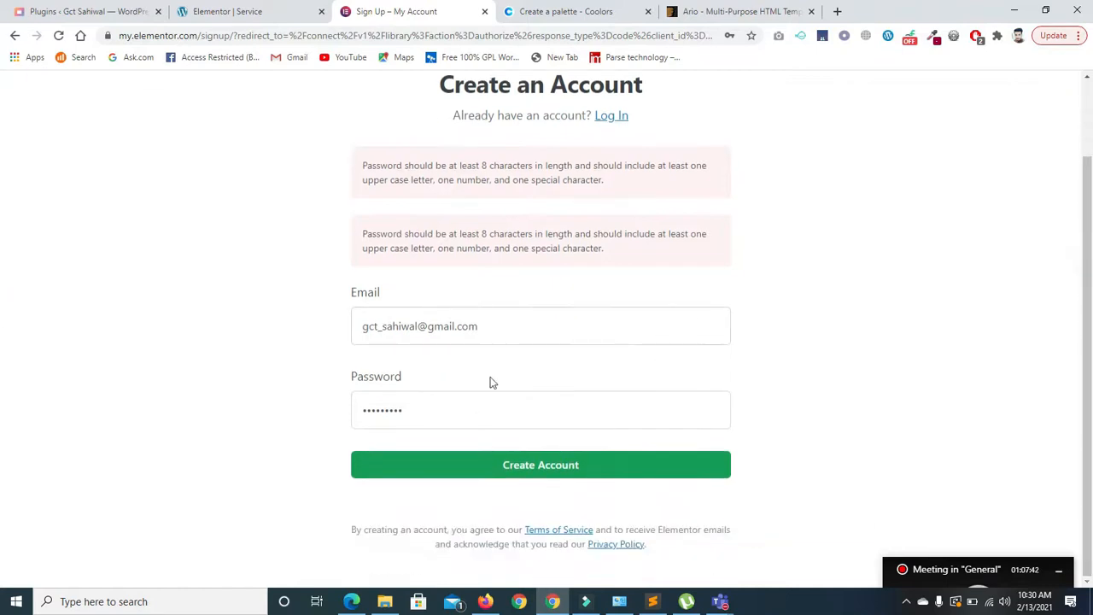
click(446, 409)
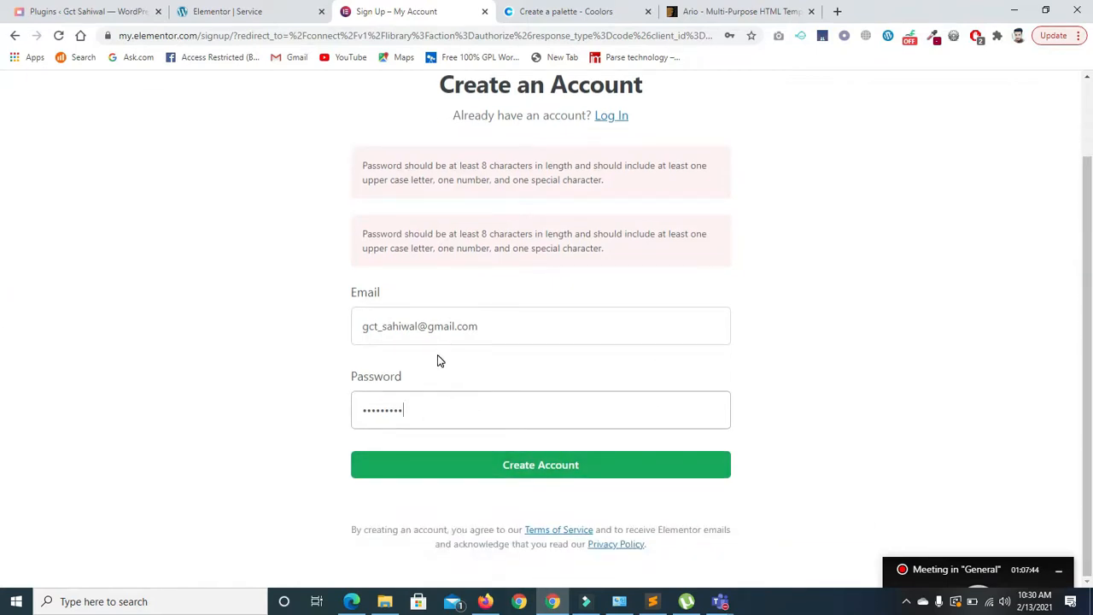
- Replace the rejected password with a new one and submit the sign-up form
double_click(420, 414)
key(BackSpace)
text(G)
click(530, 468)
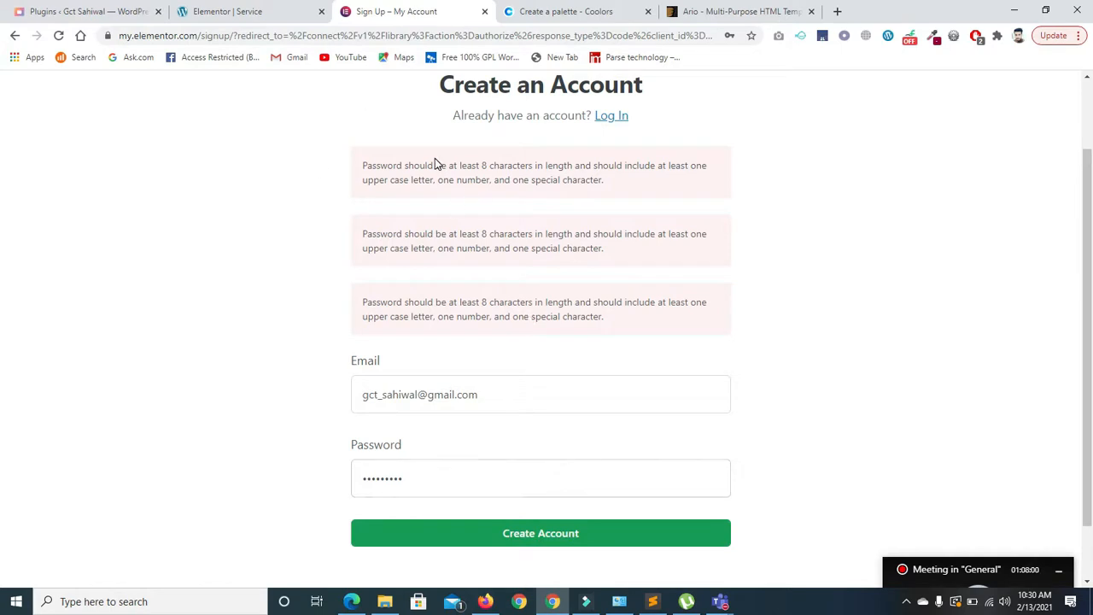
click(524, 531)
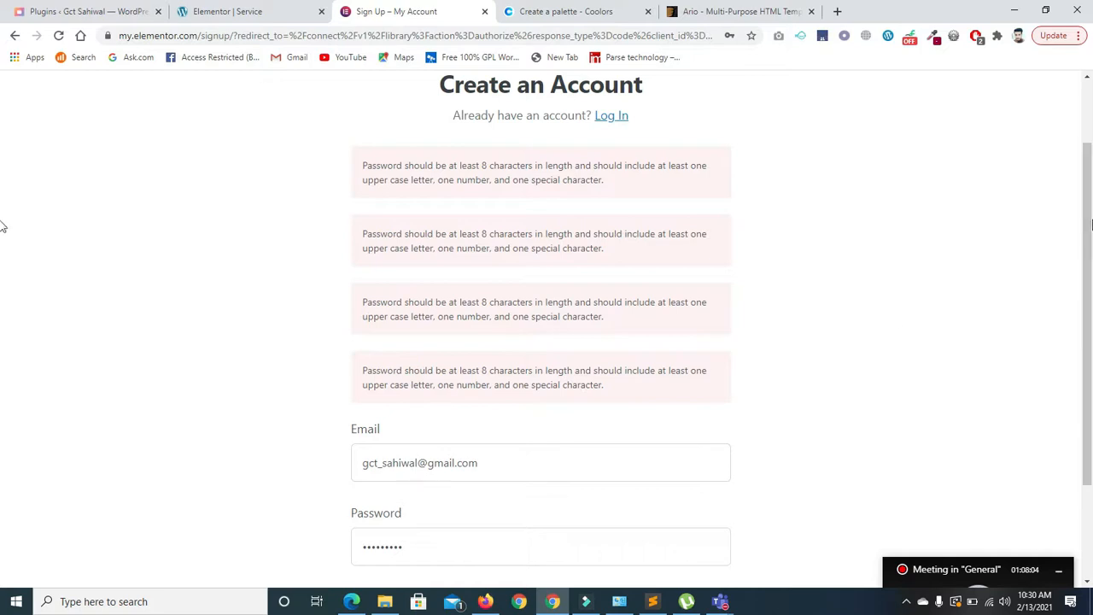
scroll(2, 256, down, 3)
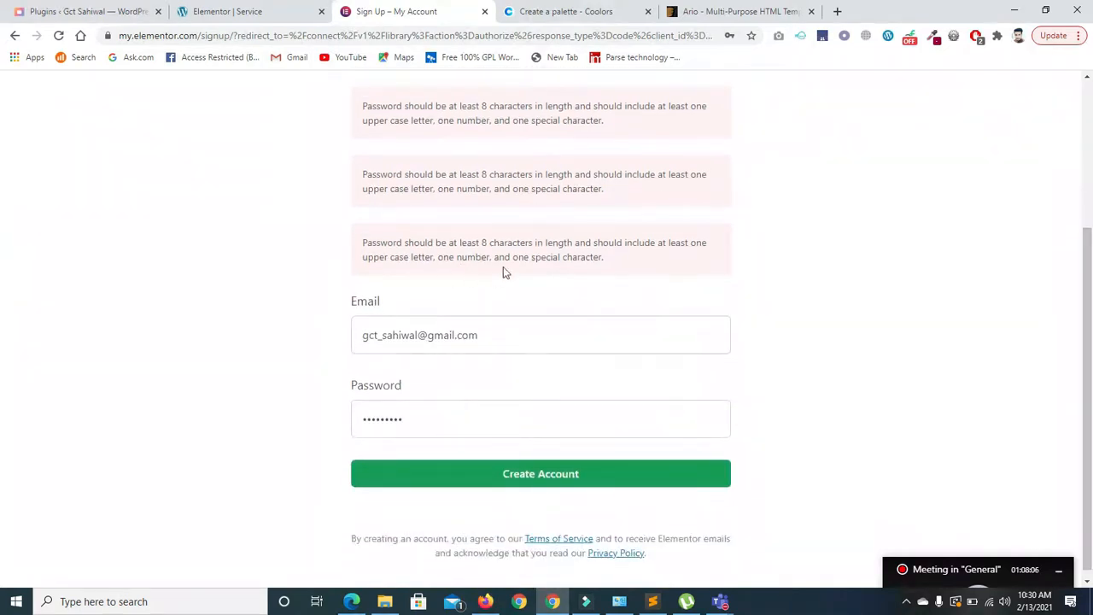
- Retype a stronger password and resubmit until the Elementor account is created
double_click(420, 415)
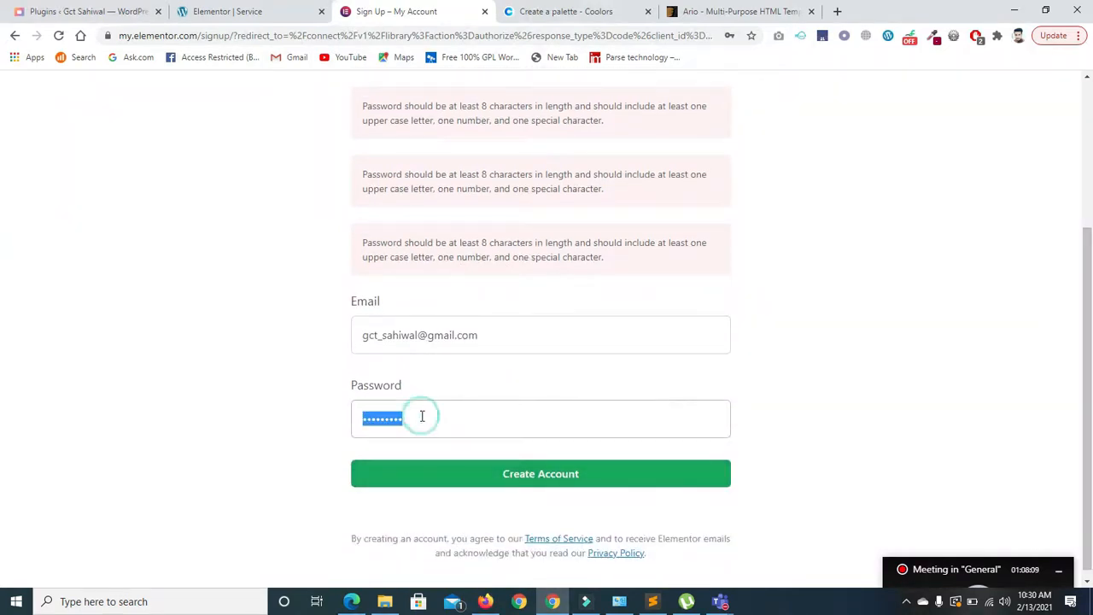
text(•)
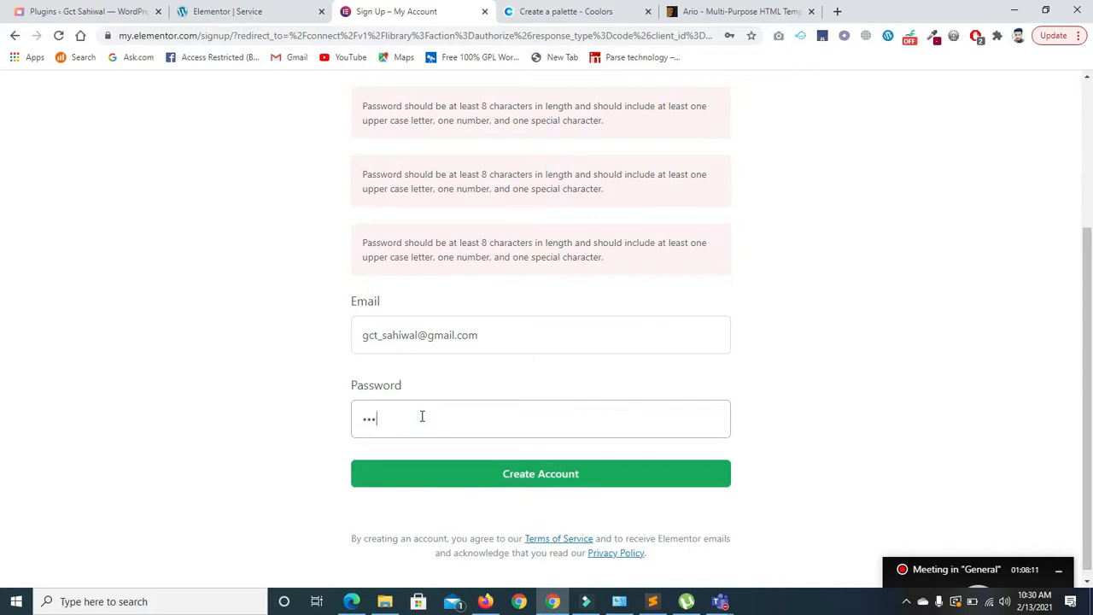
click(520, 484)
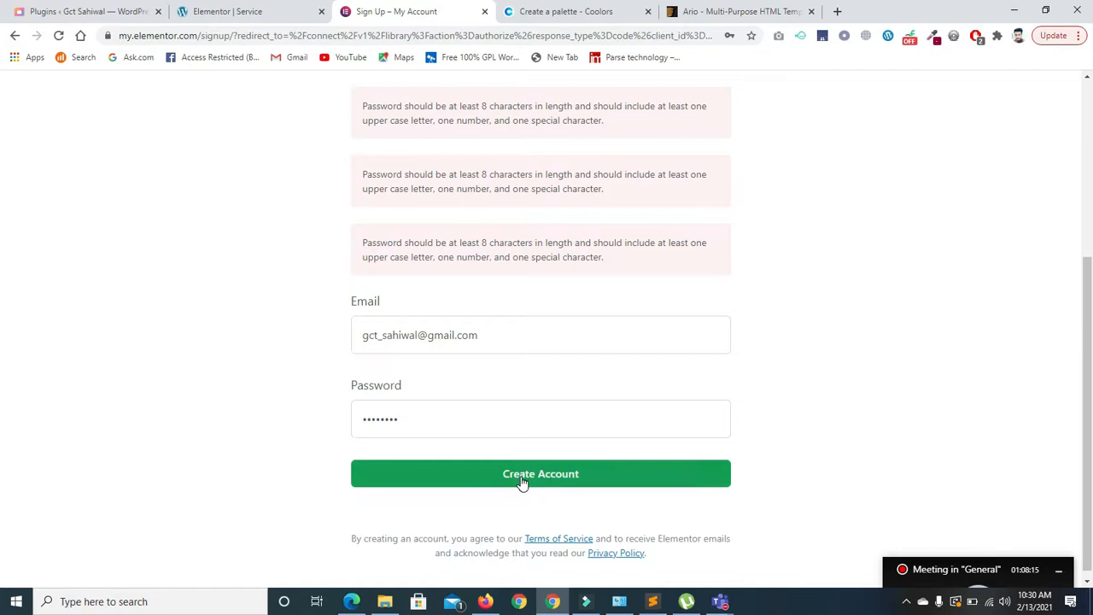
click(366, 401)
click(480, 479)
click(412, 418)
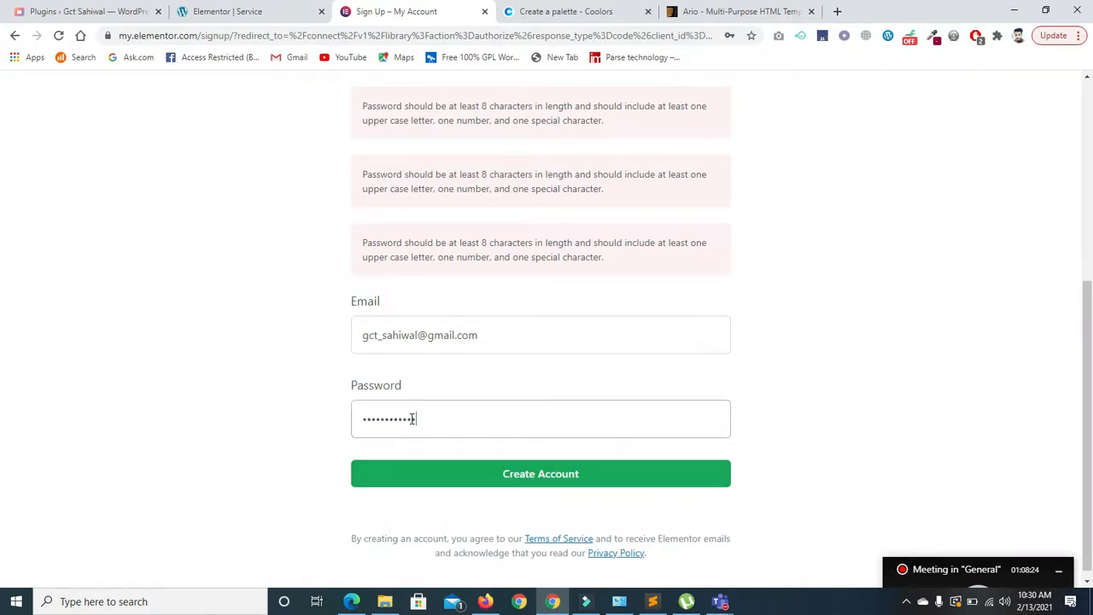
click(518, 480)
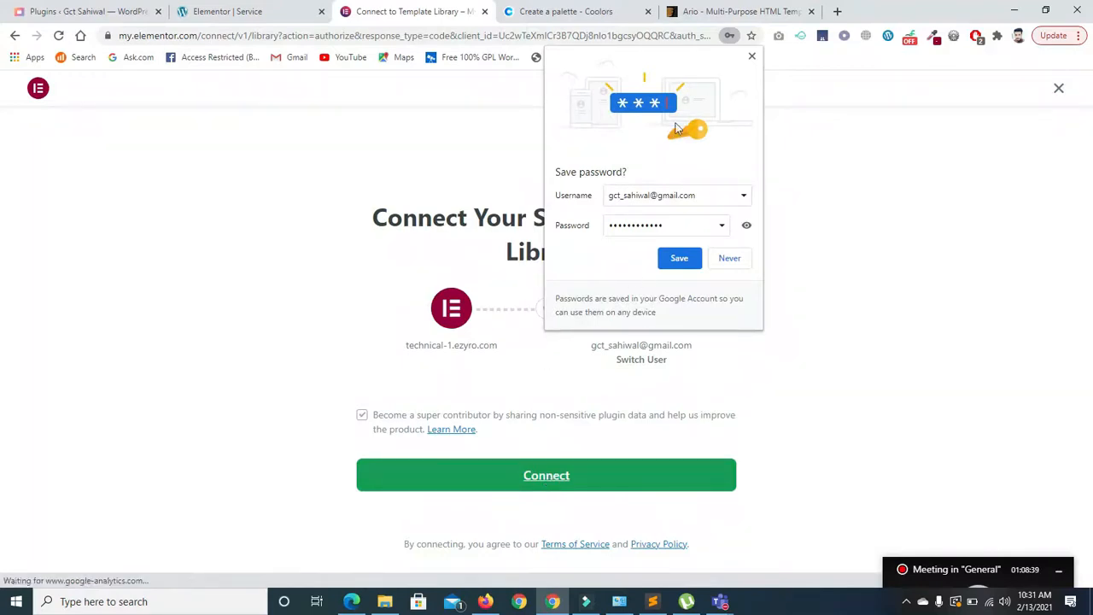
- Decline saving the password in the browser and confirm the connection succeeded
drag(927, 570, 945, 531)
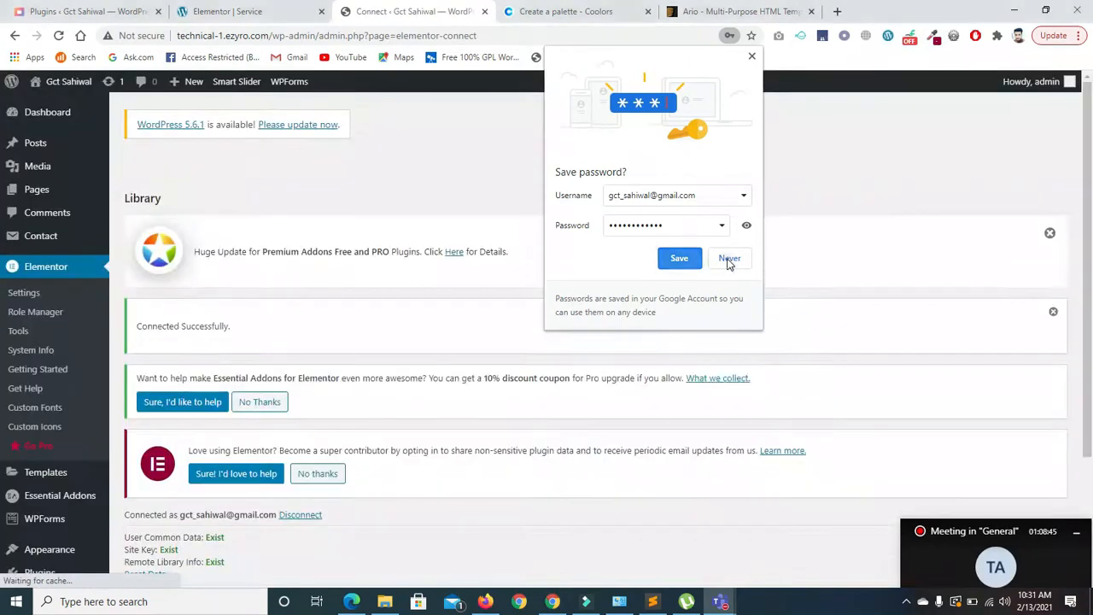
click(729, 258)
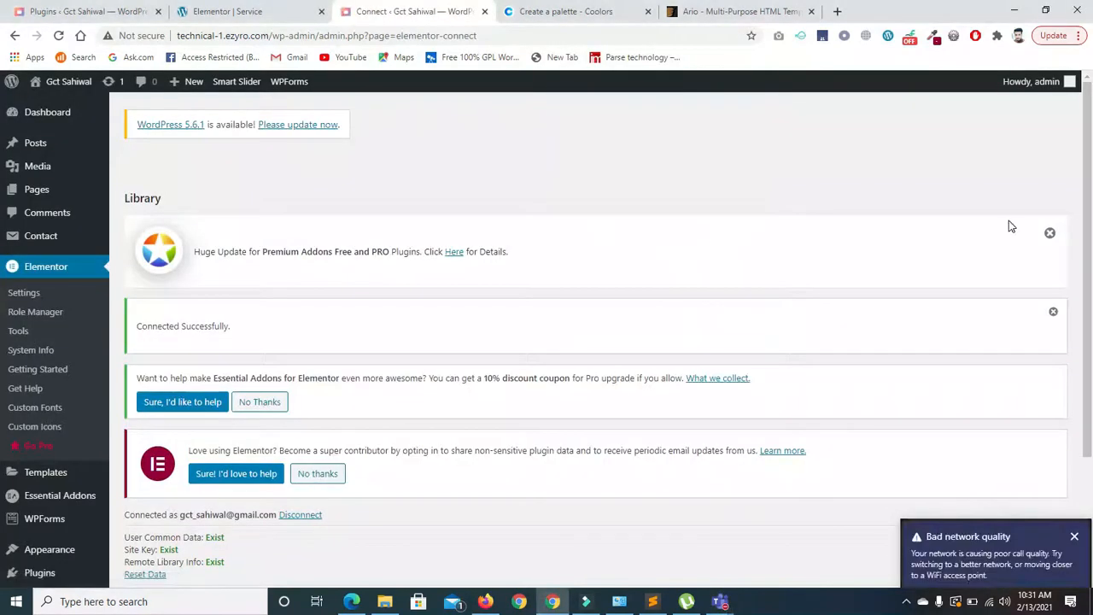
scroll(3, 291, down, 2)
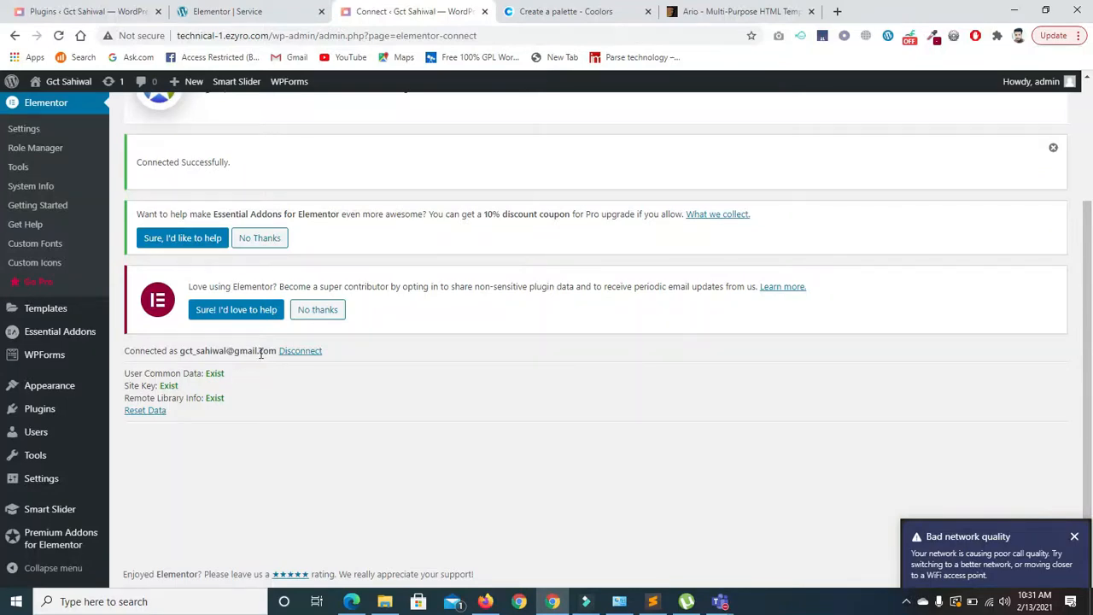
- Return to the Service editor, finish the library connection, and close both connection tabs
click(261, 15)
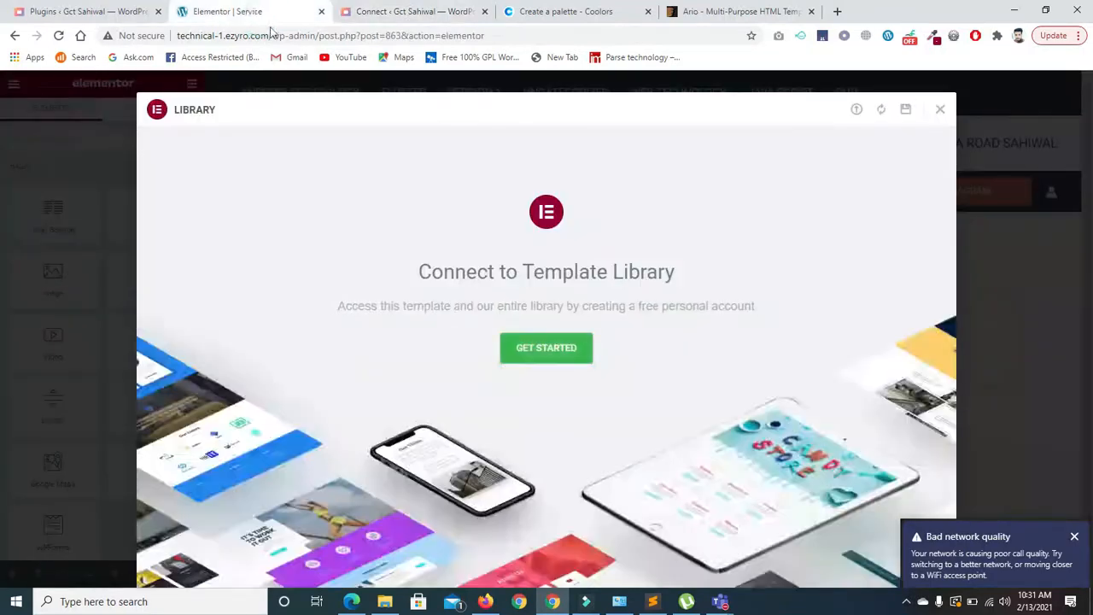
click(542, 357)
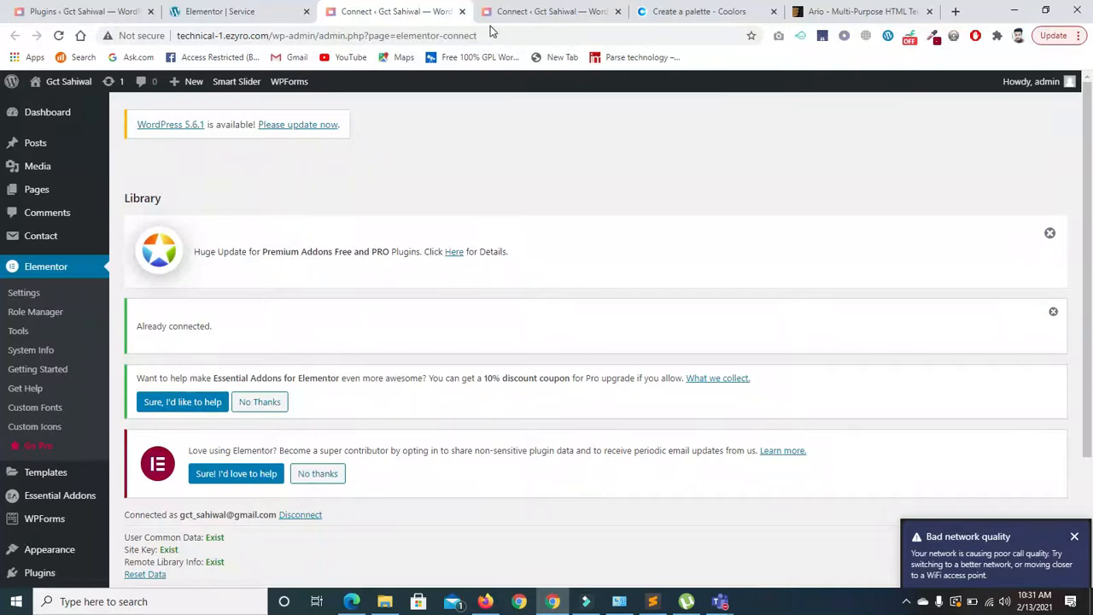
click(462, 12)
click(462, 12)
- Reload the editor and insert the Product – App page template from the library's Pages
click(939, 109)
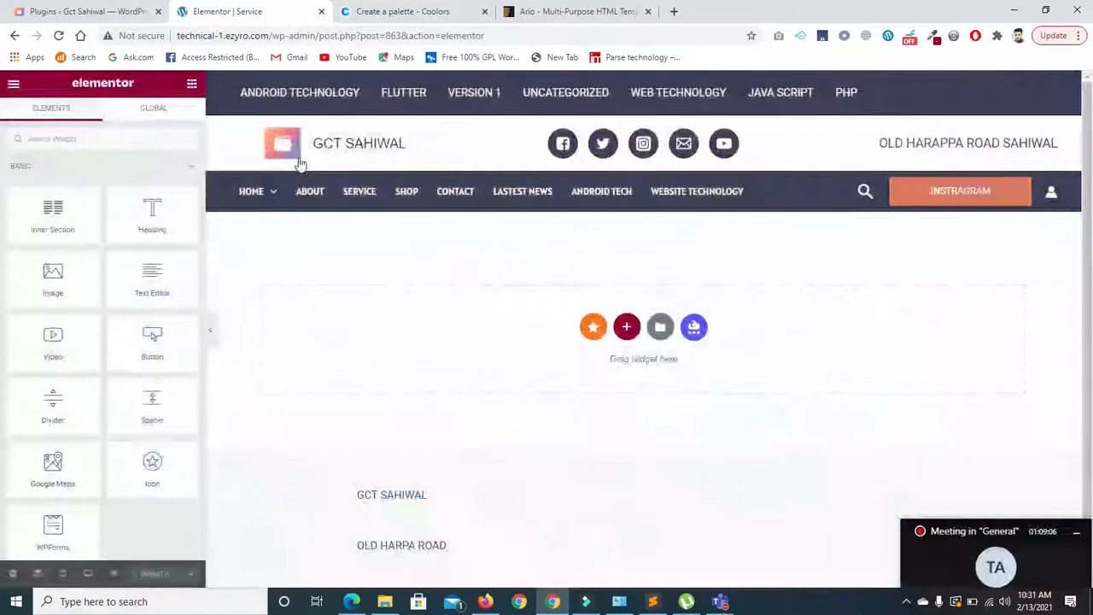
click(59, 36)
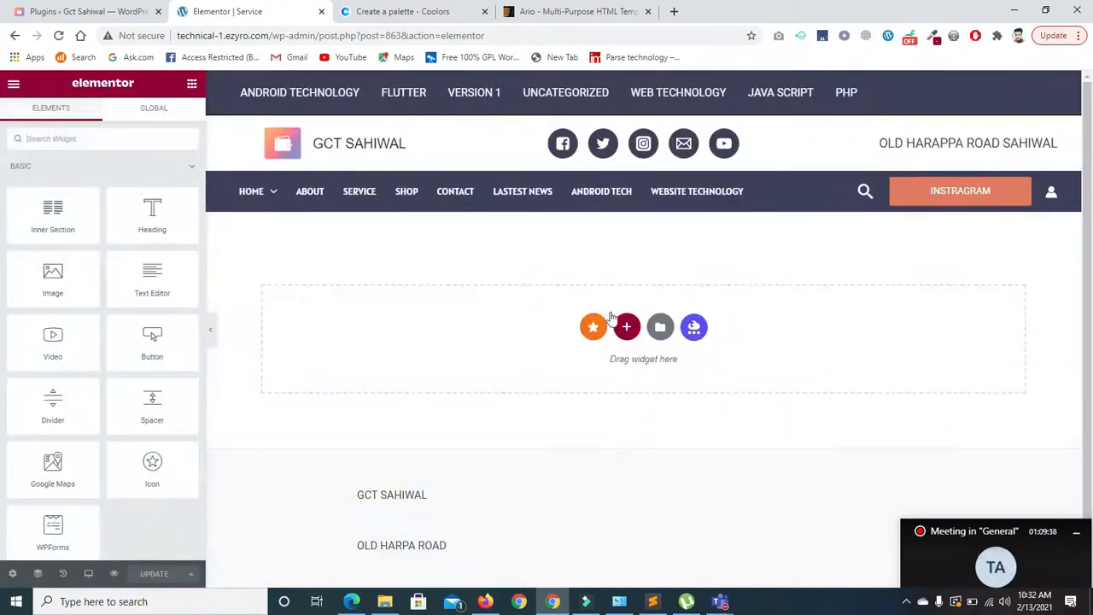
click(659, 327)
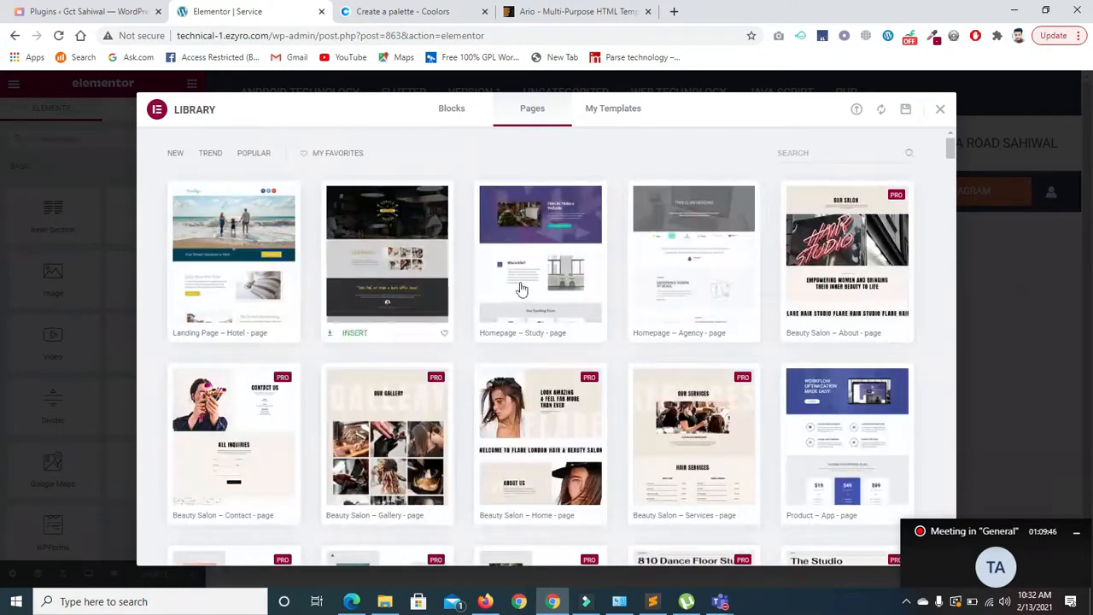
mouse_move(498, 282)
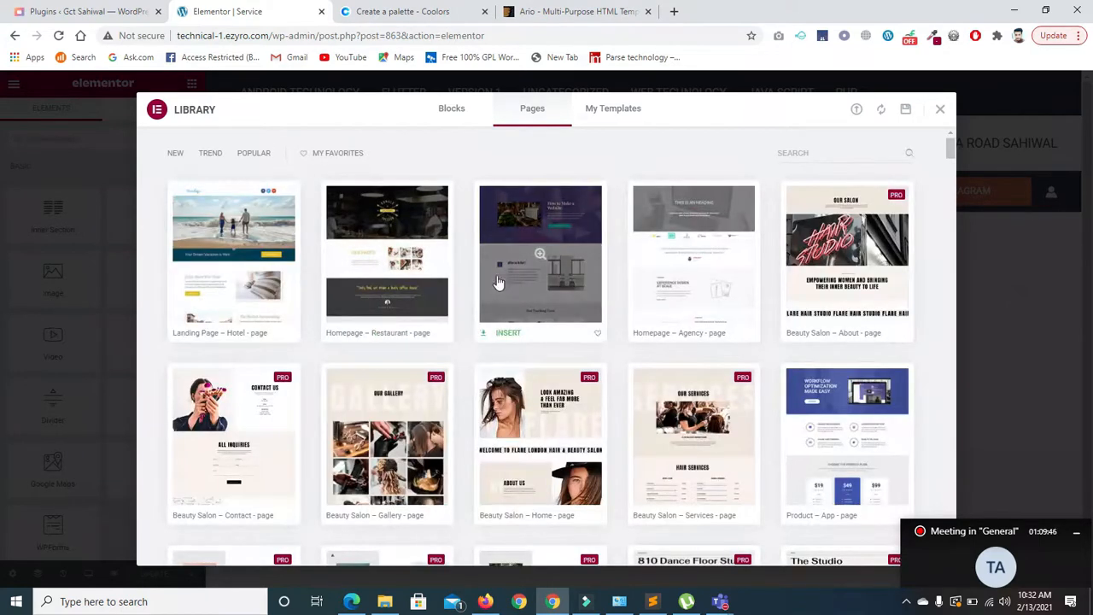
mouse_move(446, 255)
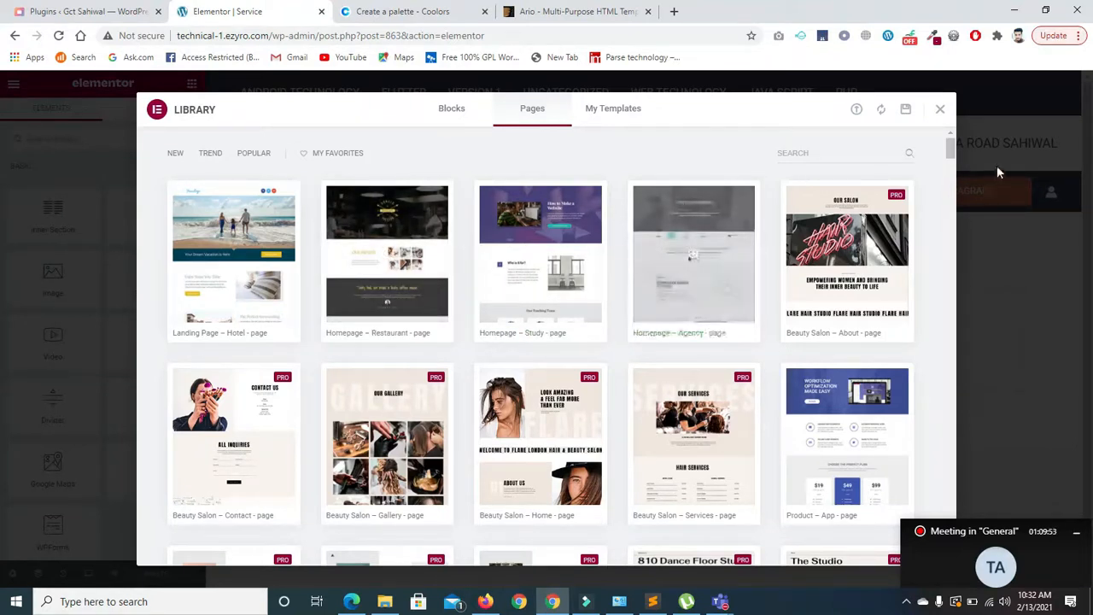
scroll(953, 160, down, 4)
scroll(953, 160, up, 1)
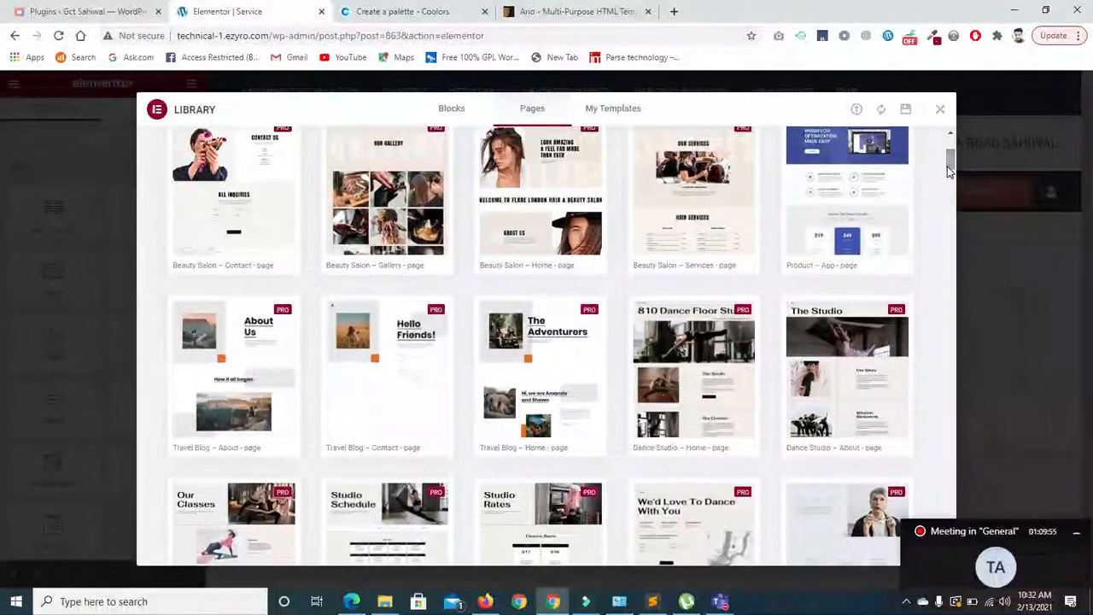
click(849, 208)
click(882, 114)
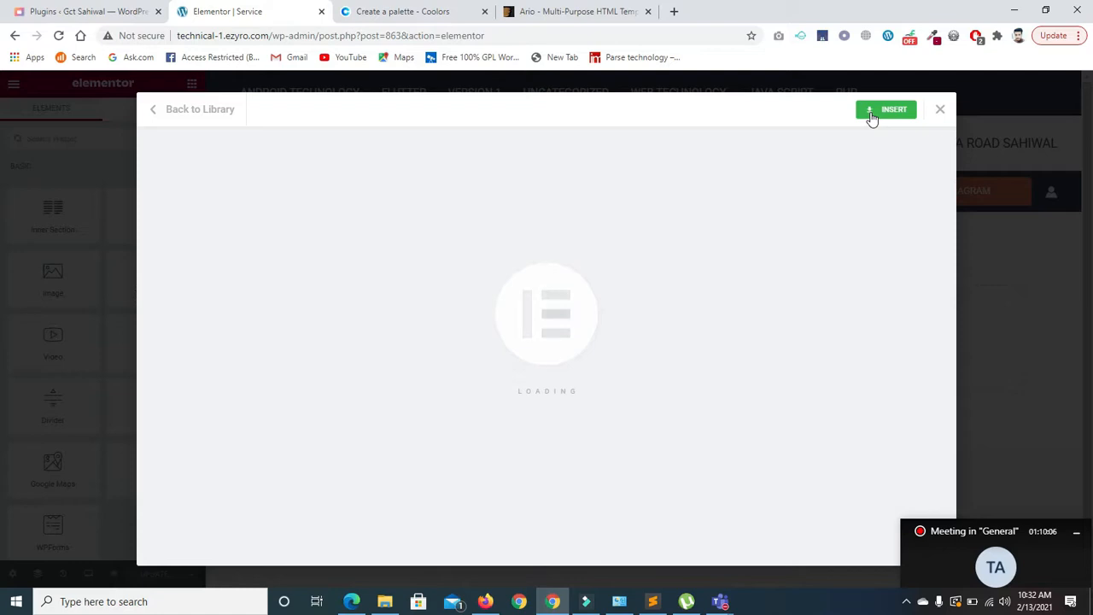
- Finish inserting the Product – App template and pause the hero's embedded video
click(872, 118)
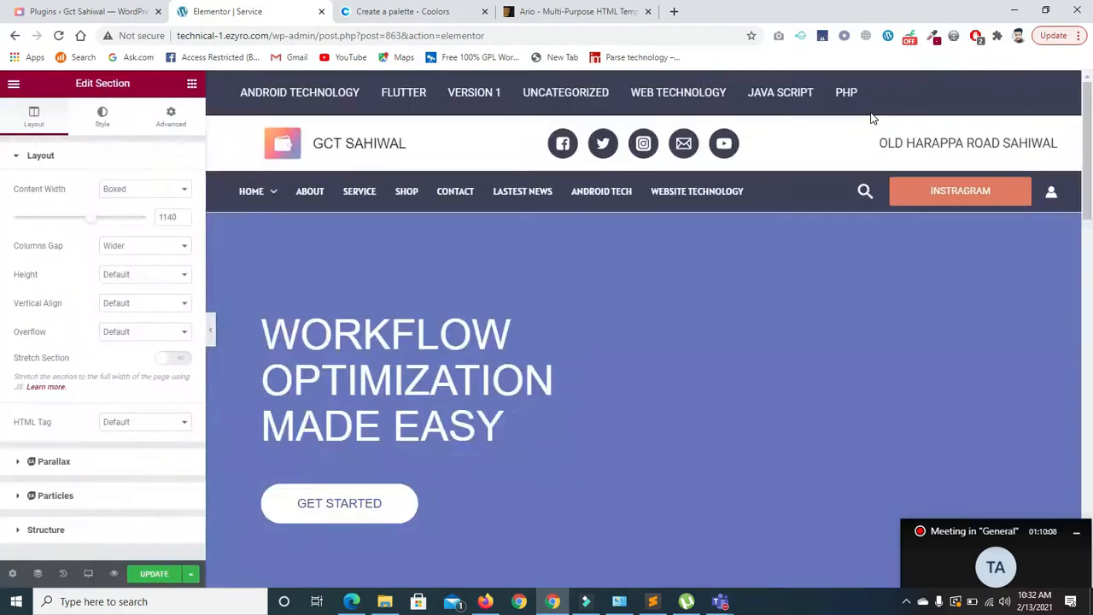
scroll(858, 341, down, 3)
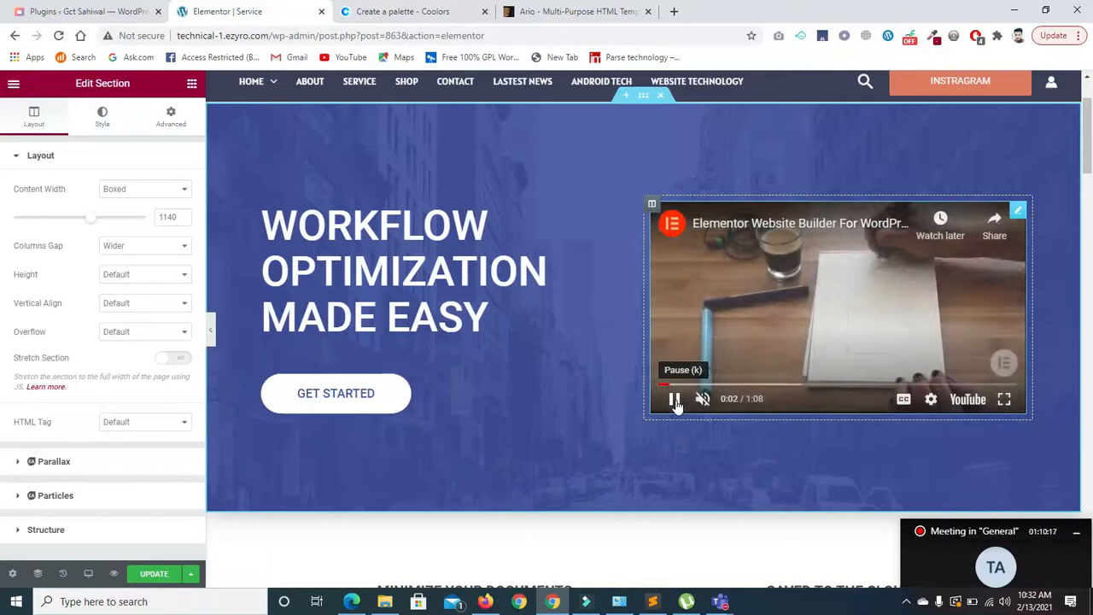
click(673, 399)
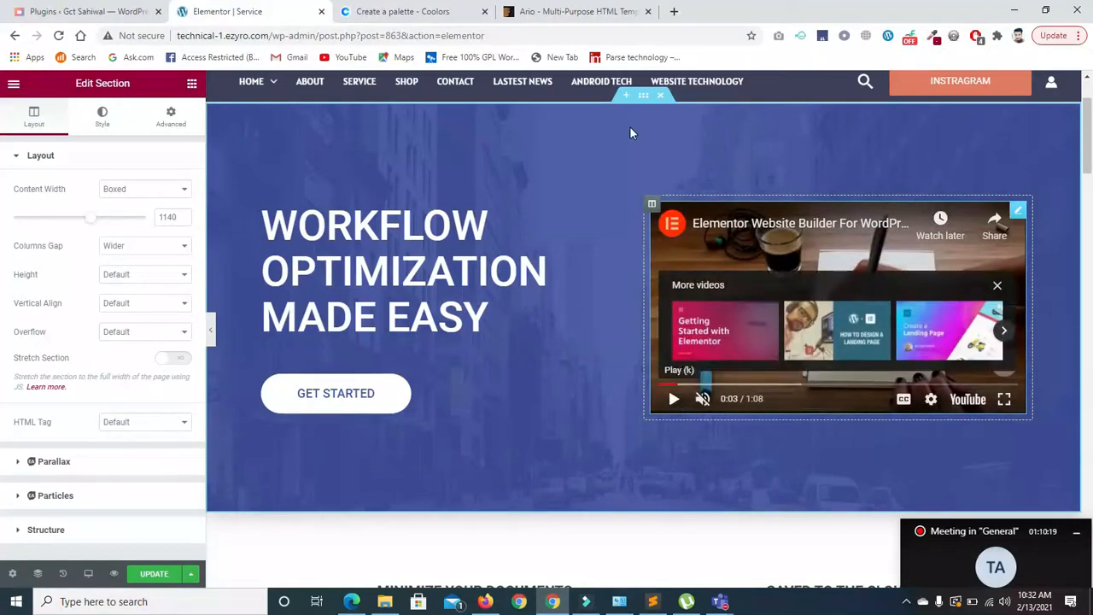
- Set the hero section's Style background image to the smart watch photo
click(644, 95)
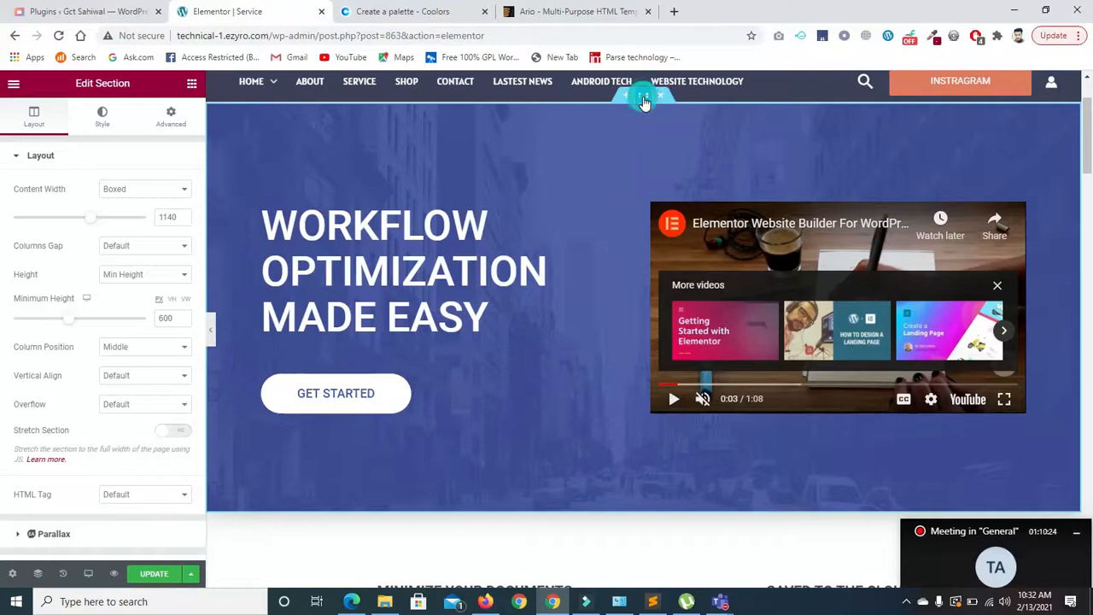
click(100, 119)
click(97, 324)
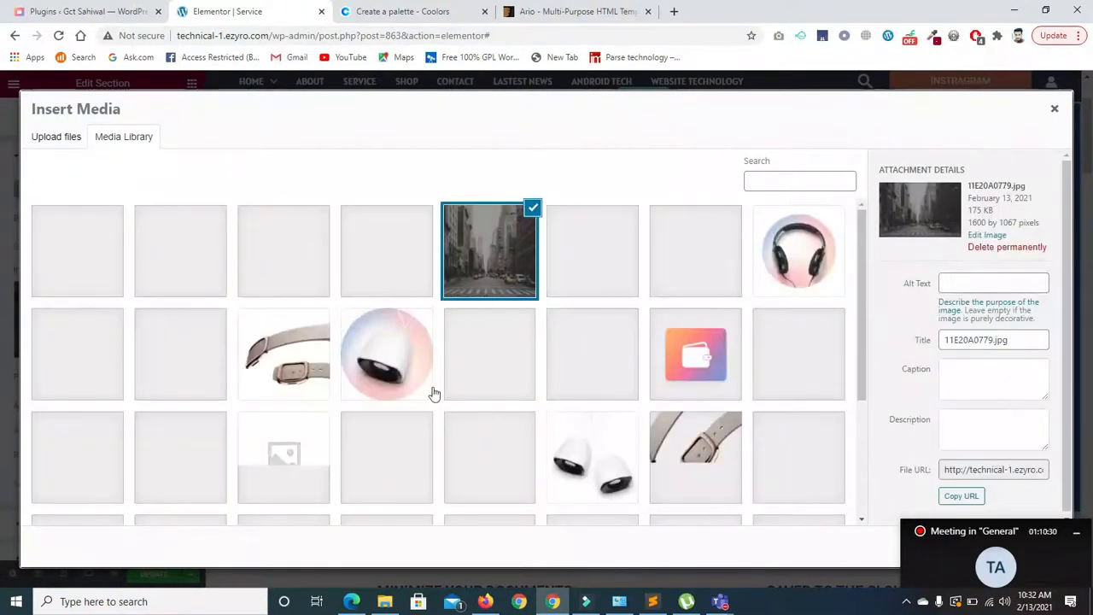
click(389, 375)
click(418, 423)
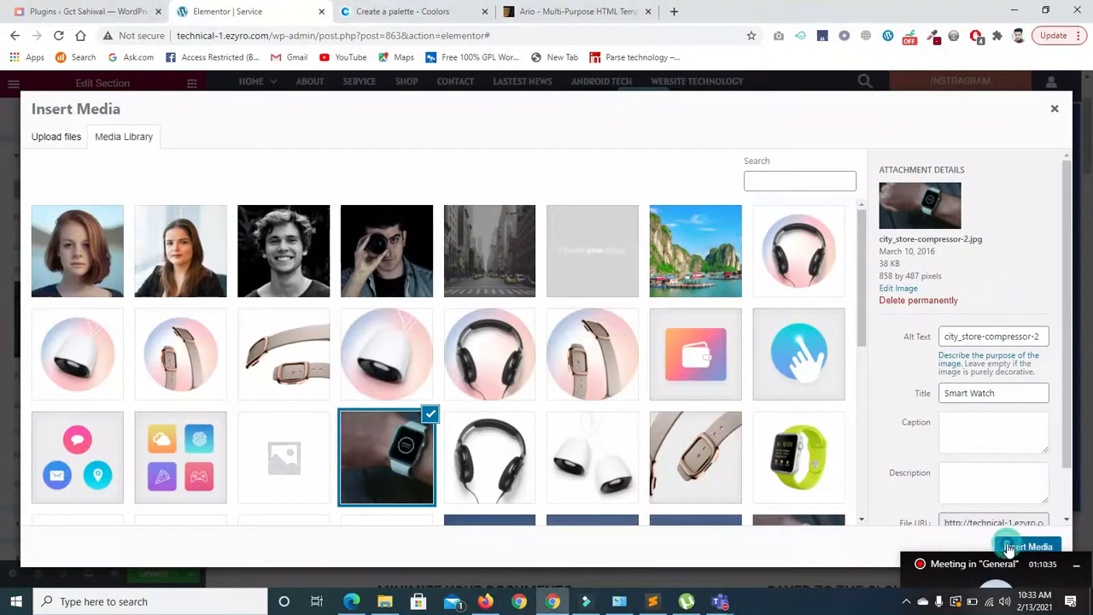
click(1018, 544)
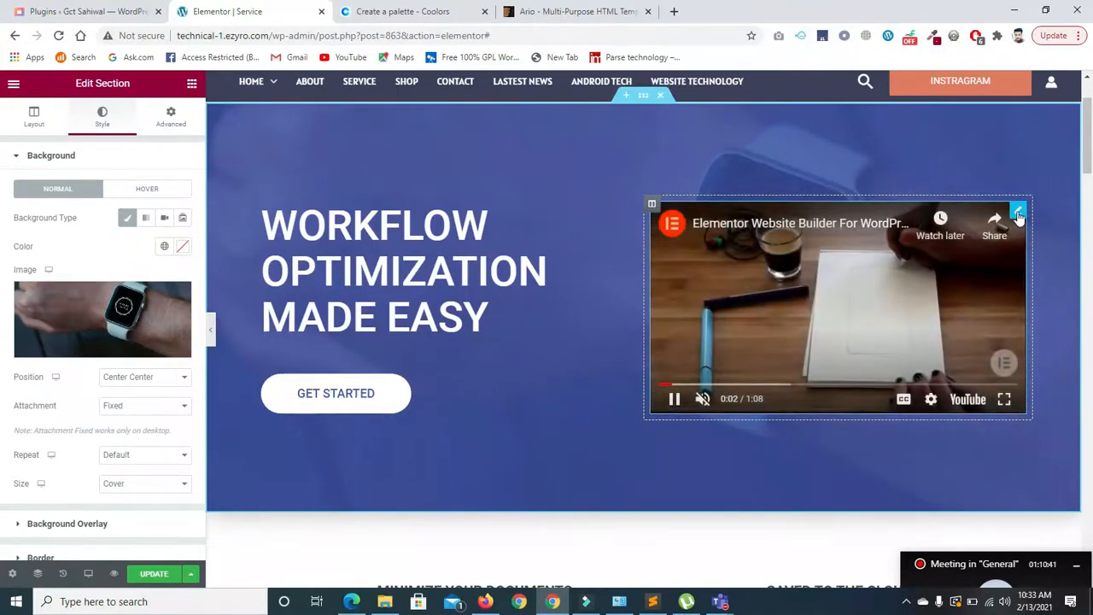
- Delete the hero's video widget and duplicate the Minimize Your Documents feature column
right_click(1020, 217)
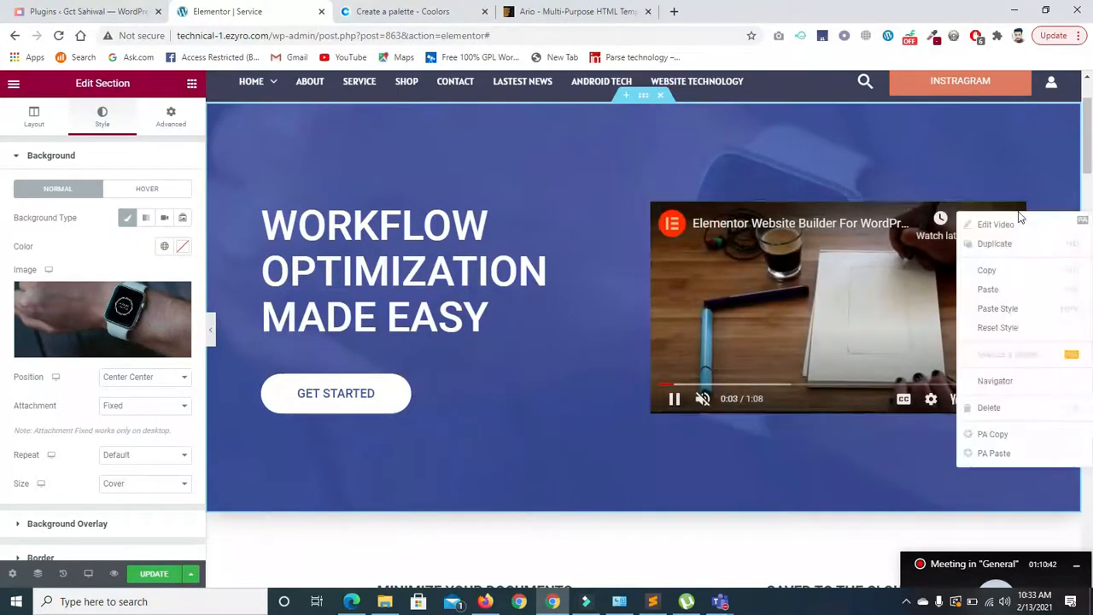
click(982, 407)
scroll(1029, 274, down, 5)
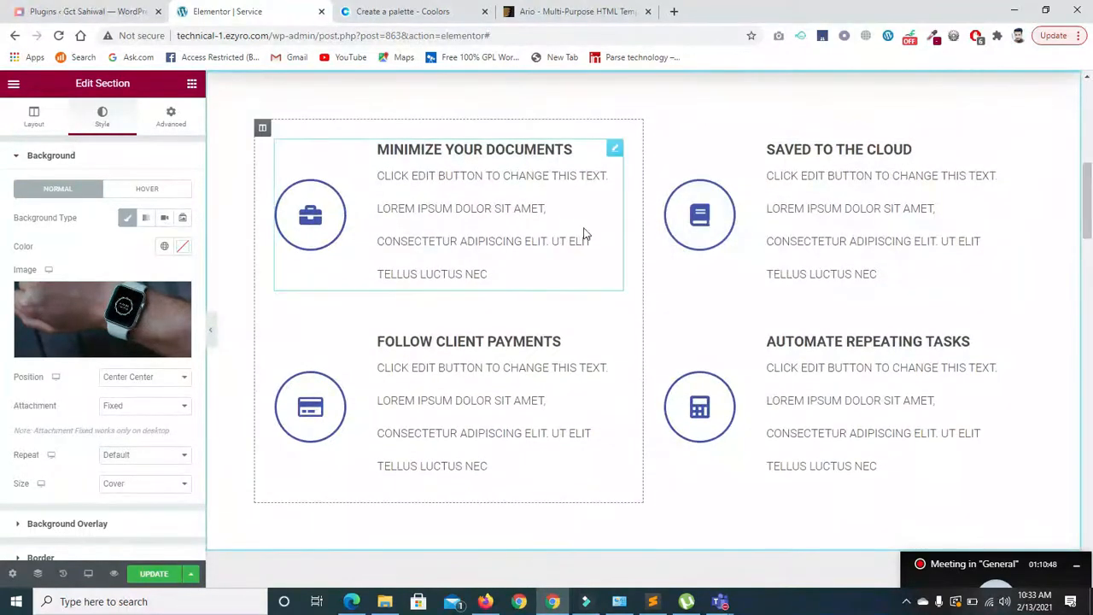
right_click(265, 137)
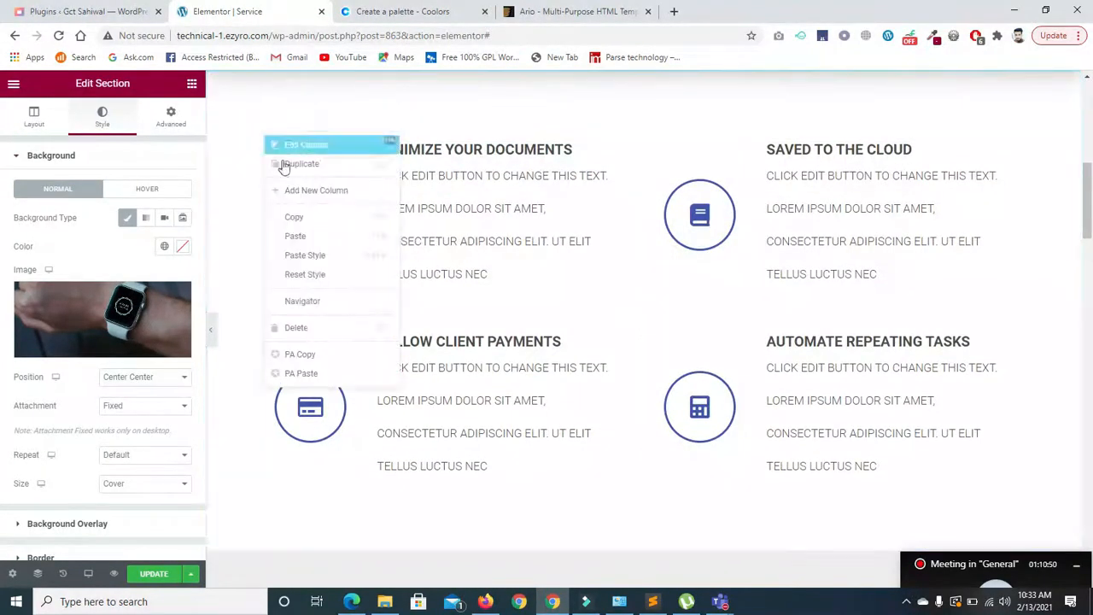
click(287, 167)
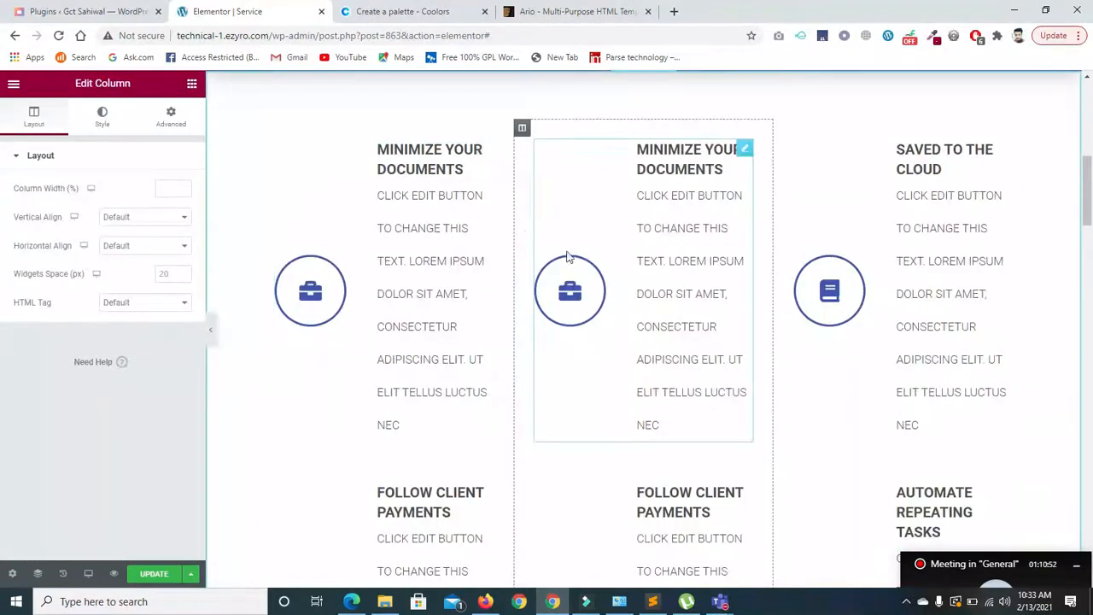
drag(1087, 217, 1086, 316)
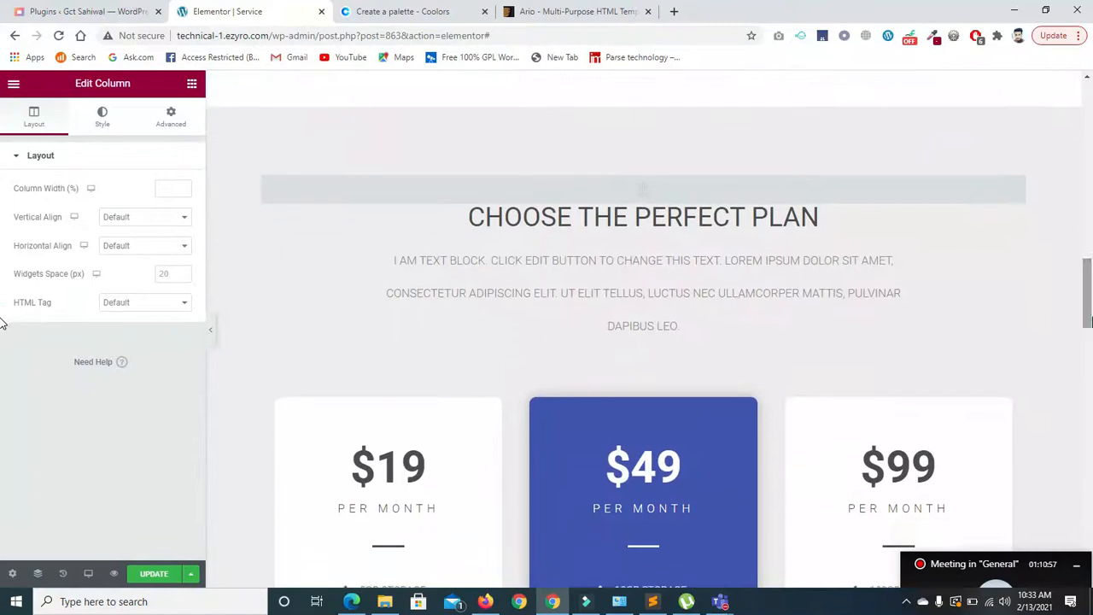
- Give the 10GB Storage item on the $49 plan card a Chalkboard icon
click(649, 221)
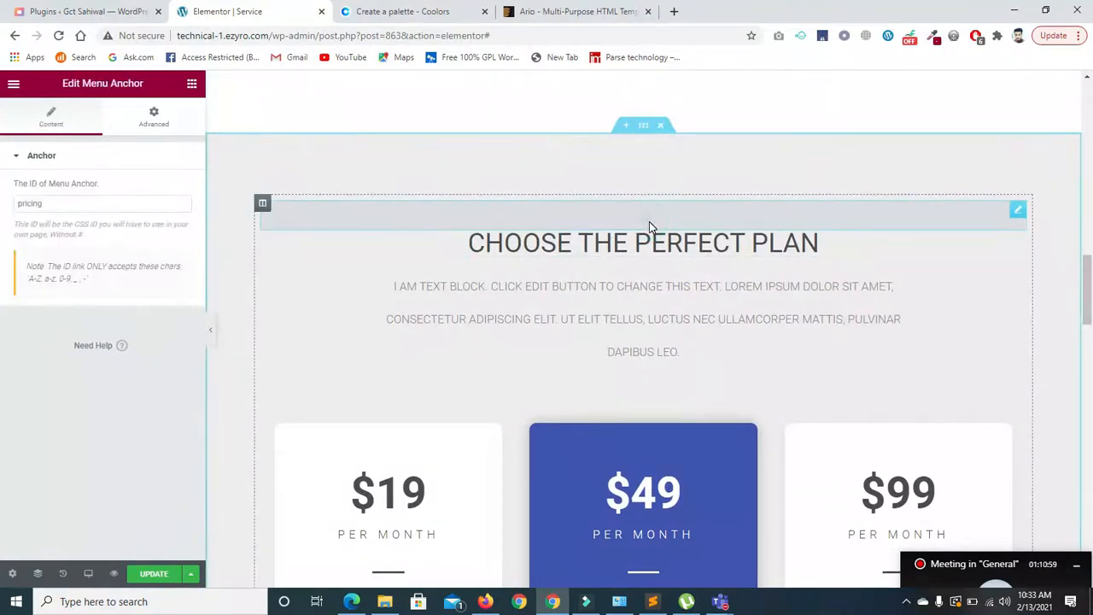
drag(1090, 284, 1089, 323)
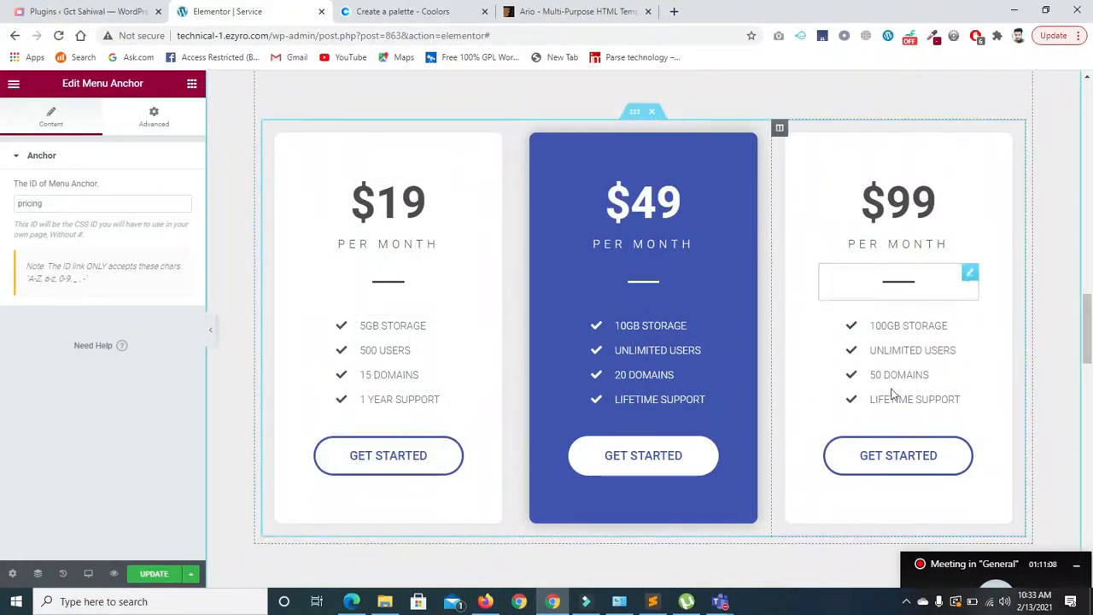
click(613, 348)
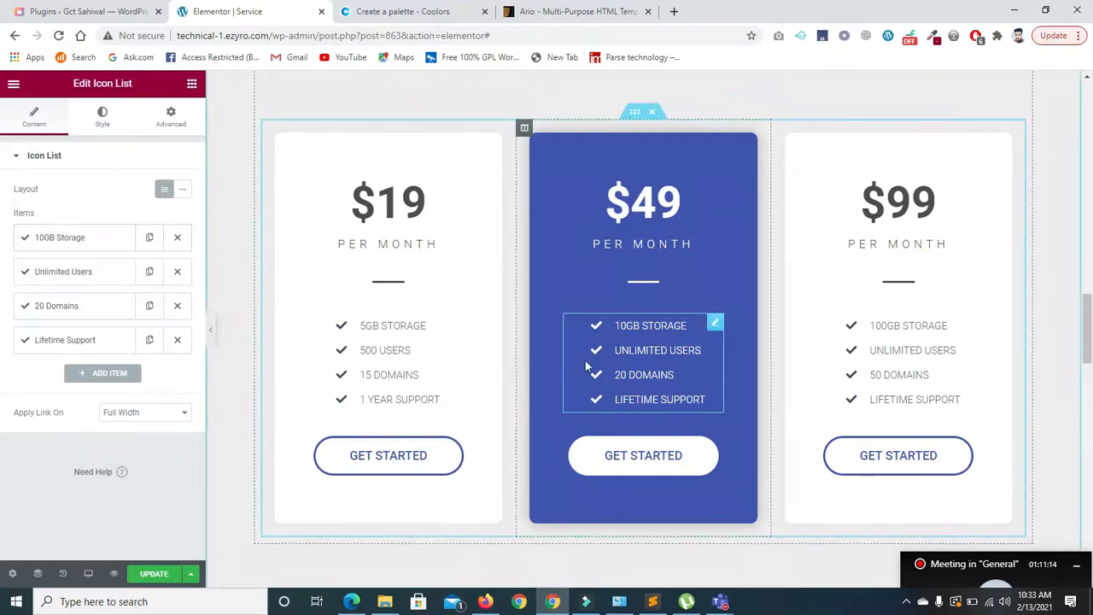
click(98, 236)
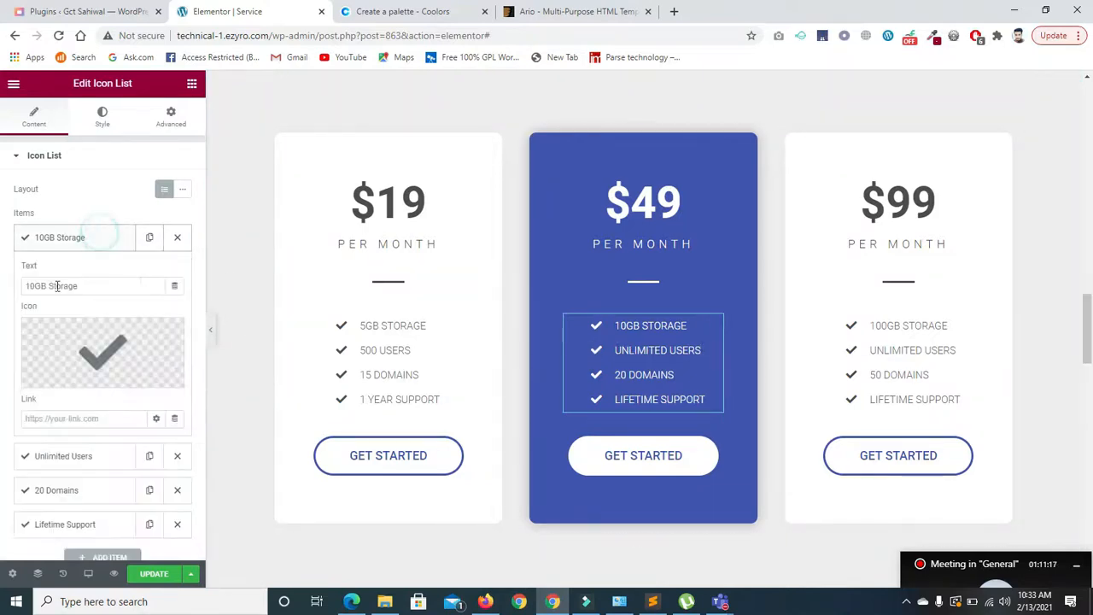
click(91, 366)
click(412, 256)
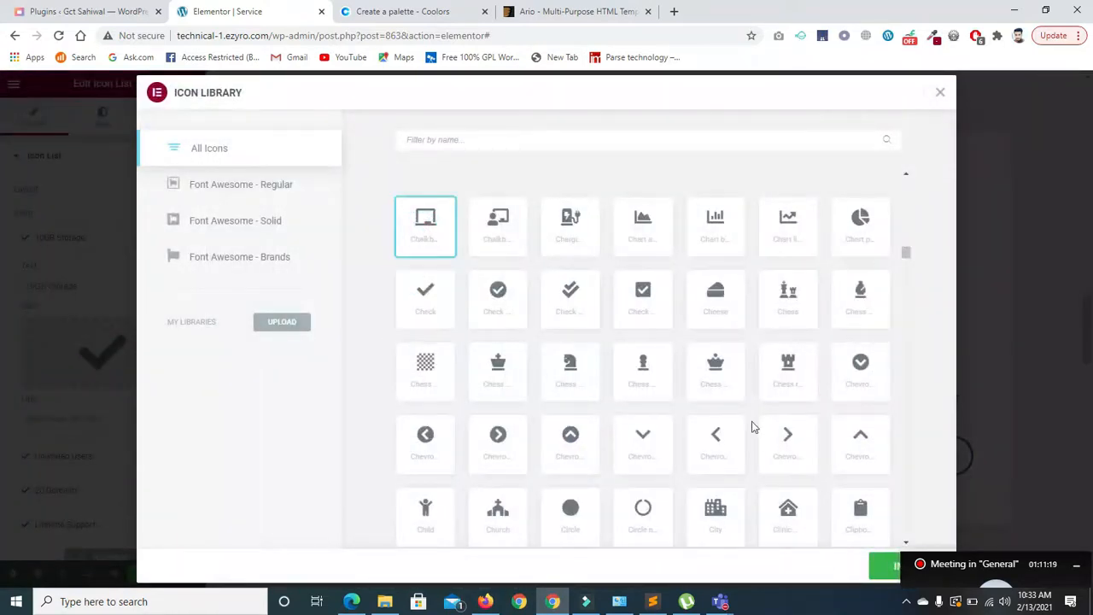
click(881, 579)
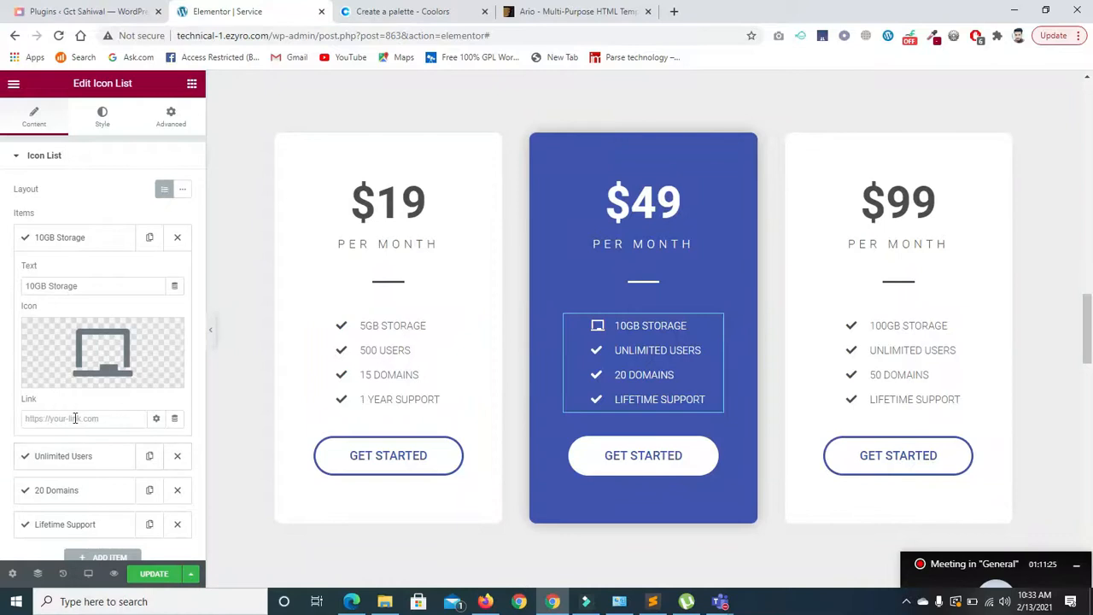
- Expand the How Much Is Your App? and What Is Workflow Optimization? FAQ answers
click(373, 468)
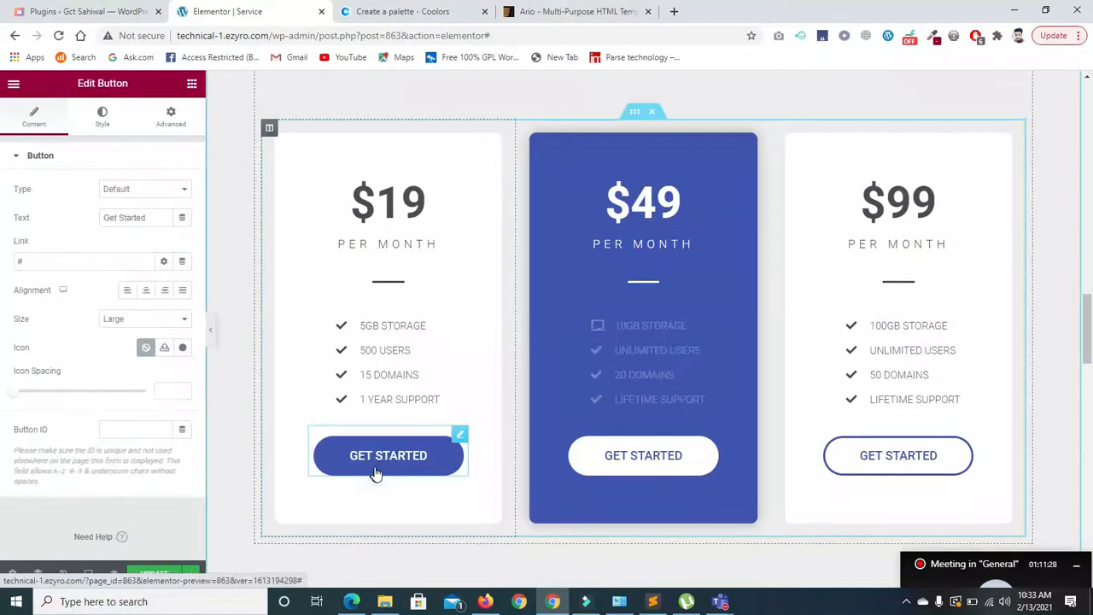
drag(1089, 324, 1085, 394)
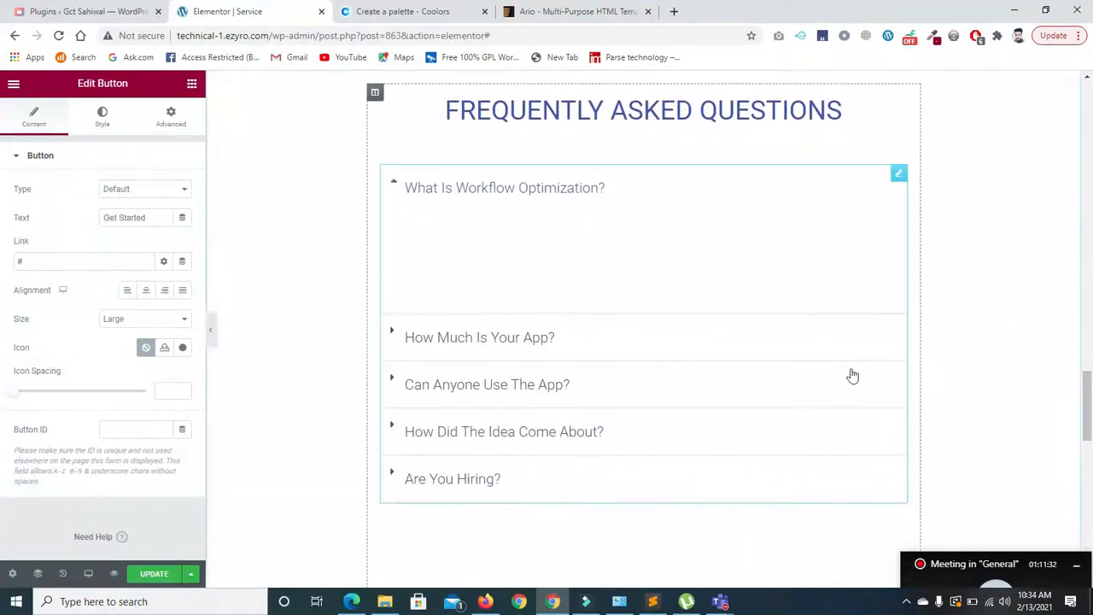
click(386, 332)
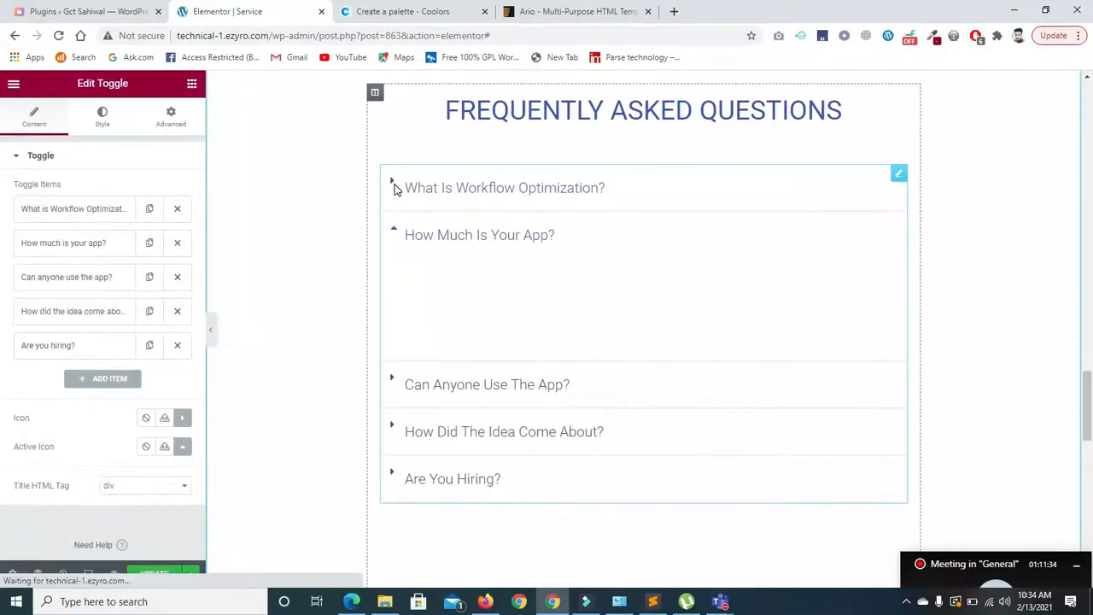
click(393, 239)
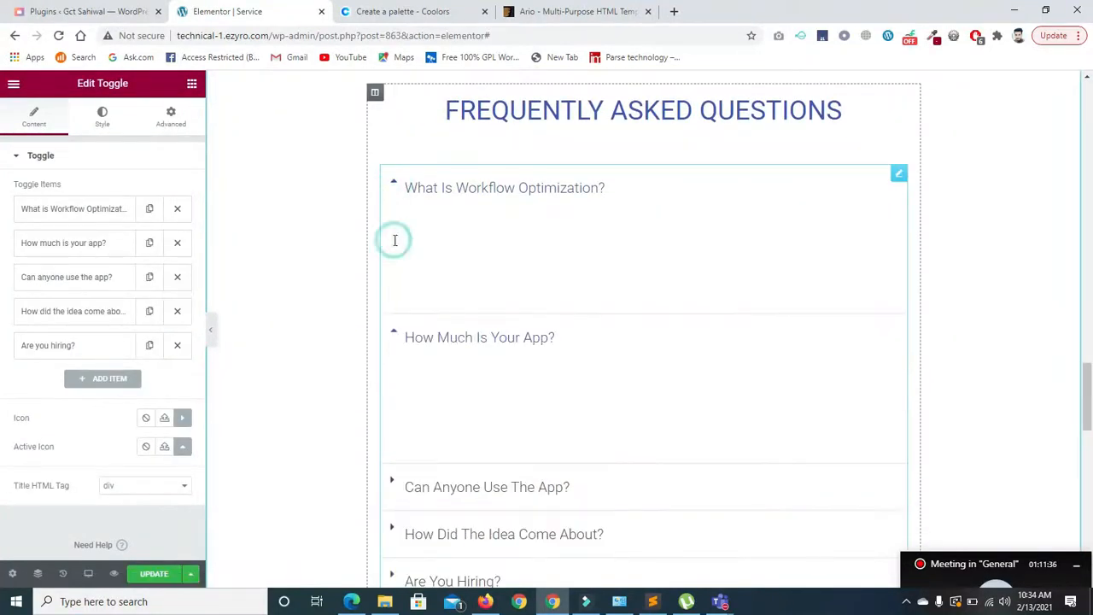
click(394, 186)
click(392, 229)
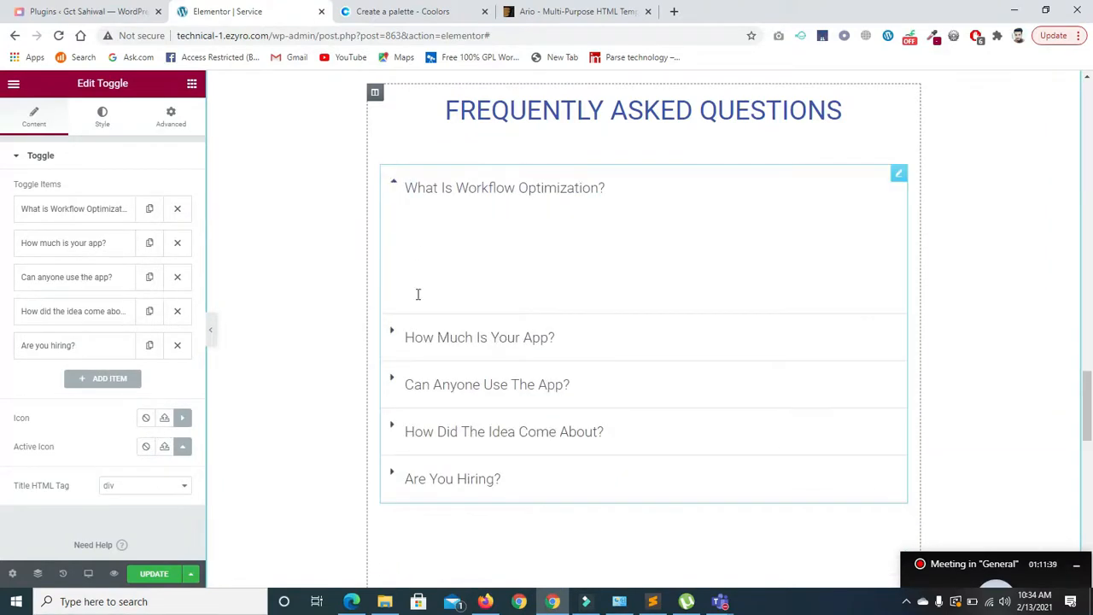
drag(1091, 416, 1091, 556)
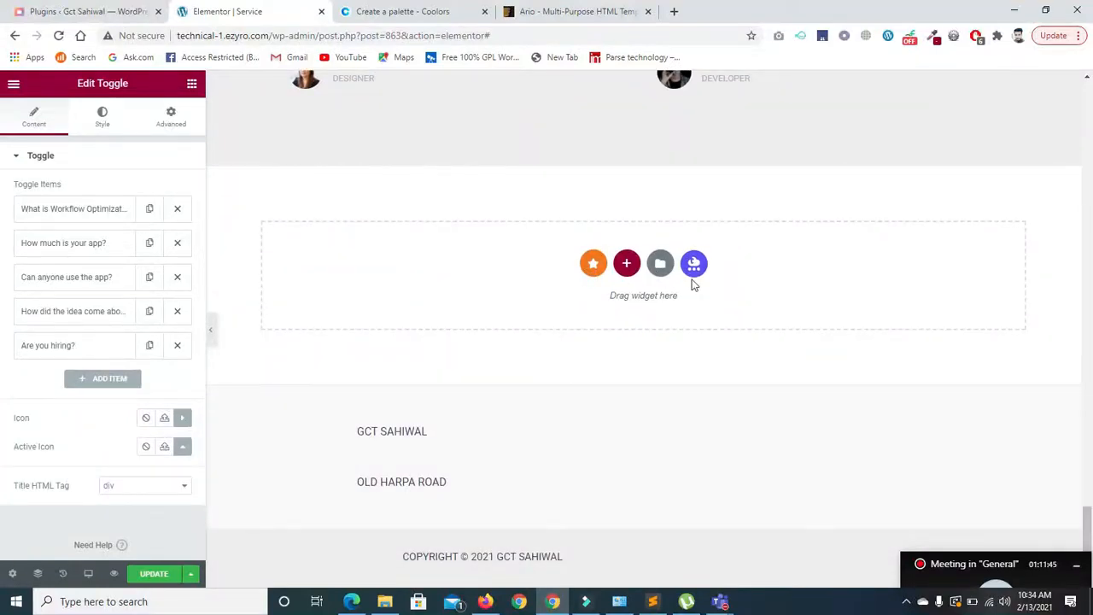
- Insert the first Premium bullet list template, 'Free Elementor Bullet Lists Templates Available', into the empty section
click(592, 264)
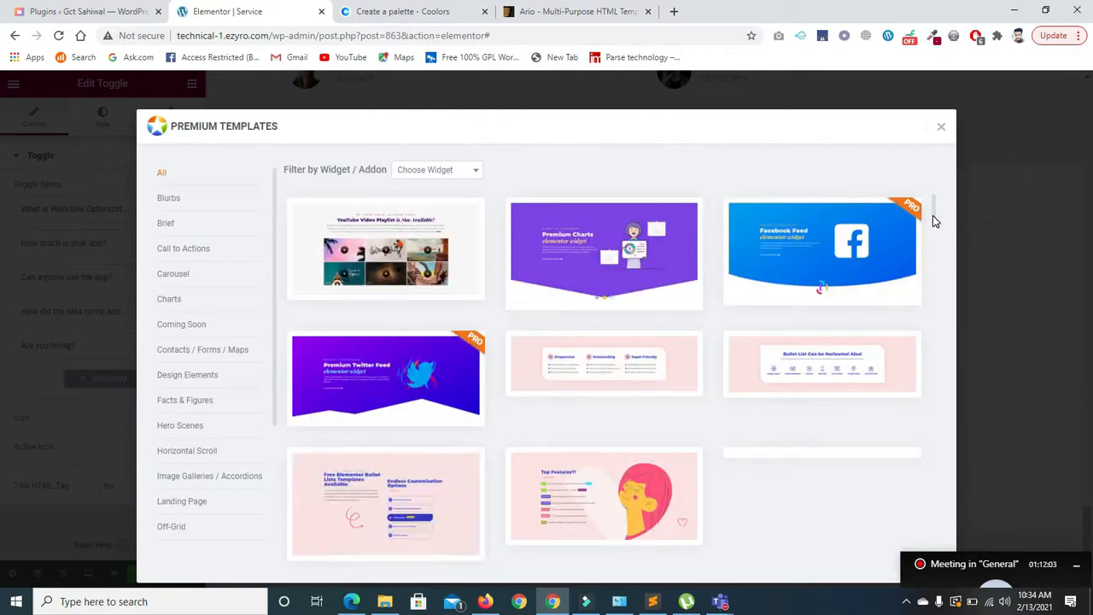
drag(933, 215, 932, 228)
scroll(605, 334, down, 1)
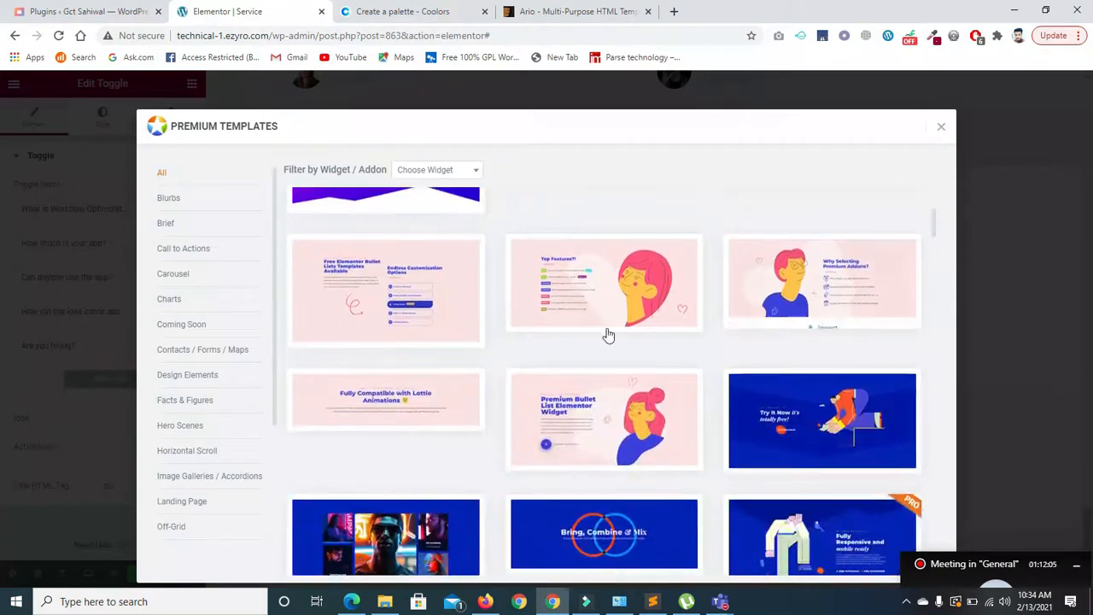
mouse_move(383, 336)
click(384, 337)
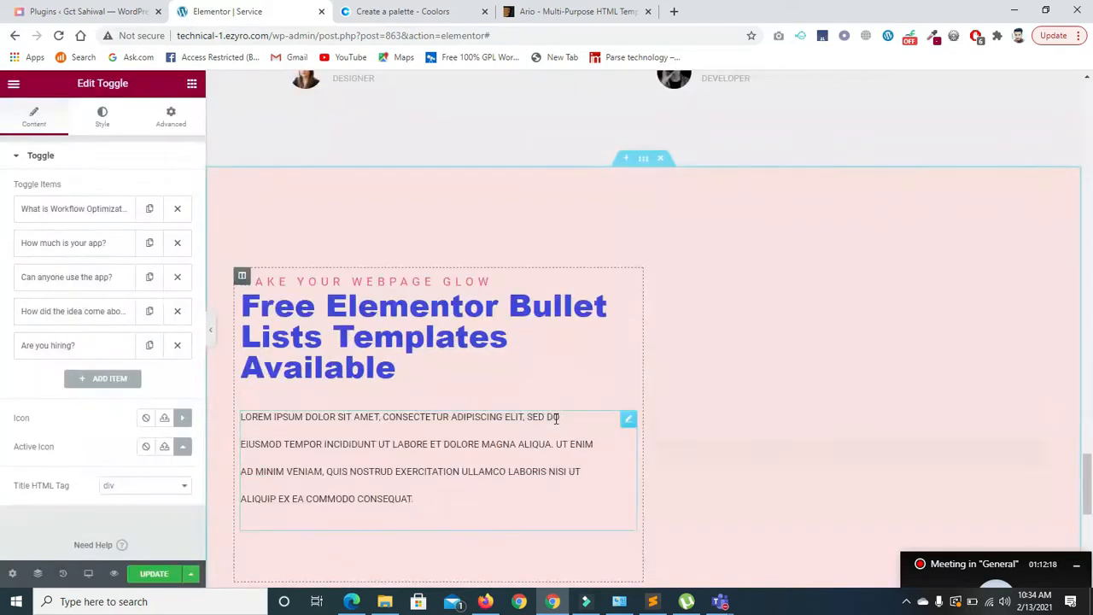
drag(1086, 464, 1089, 483)
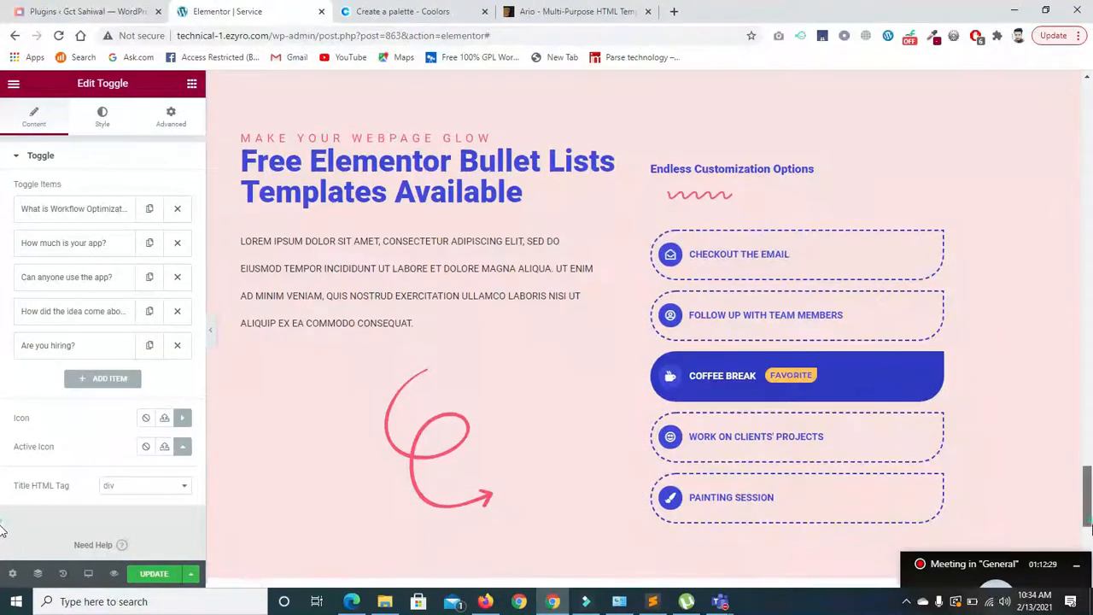
- Try moving the swirl image into the right column, then undo so it stays left
scroll(1090, 531, down, 1)
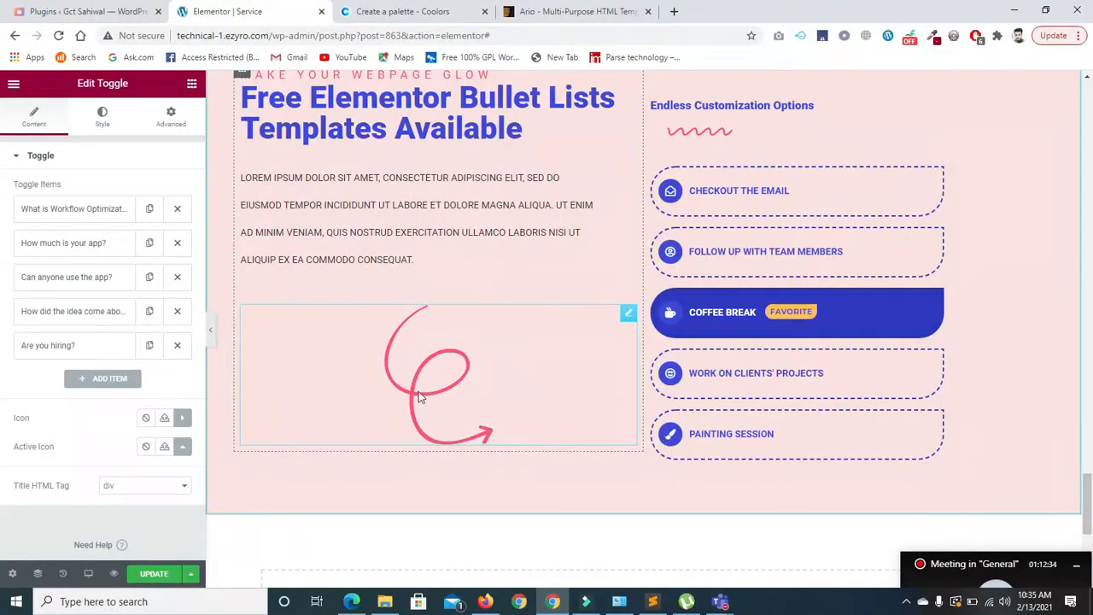
drag(616, 323, 645, 308)
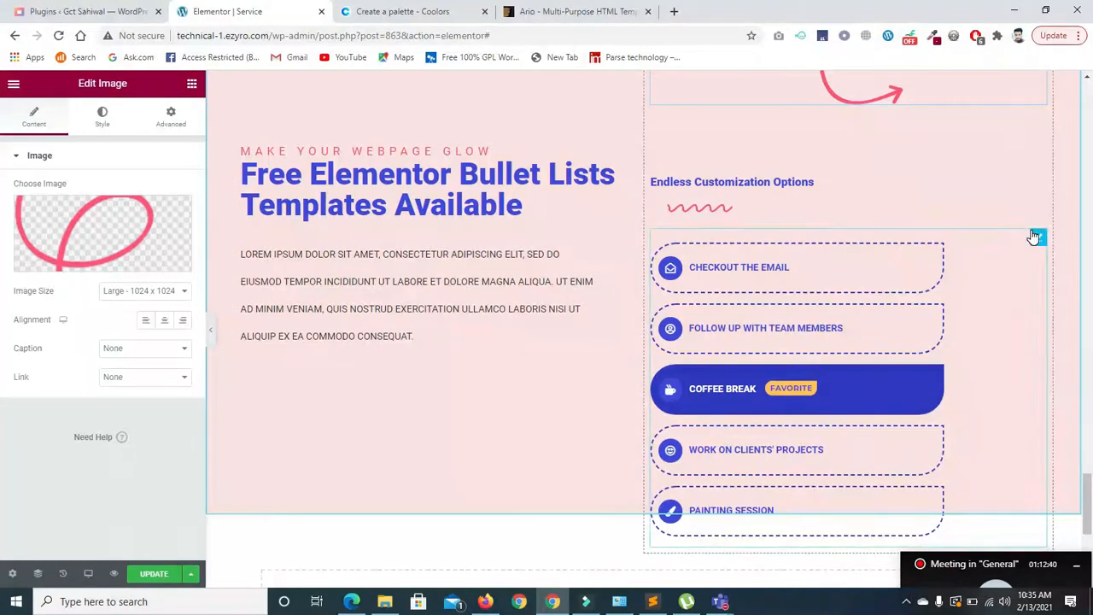
key(ctrl+z)
scroll(541, 359, up, 15)
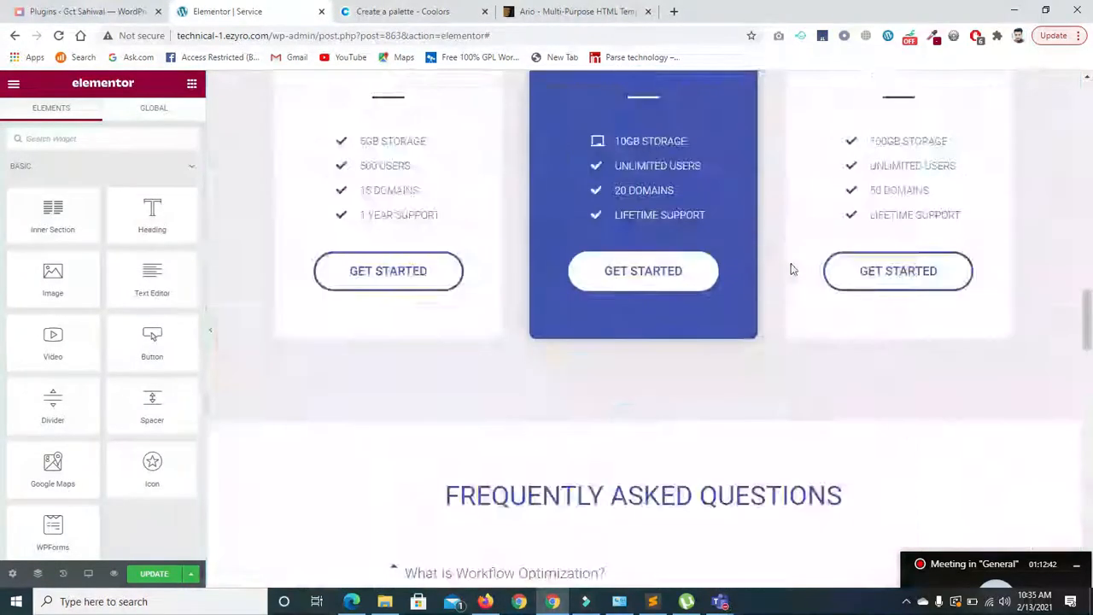
scroll(592, 304, down, 20)
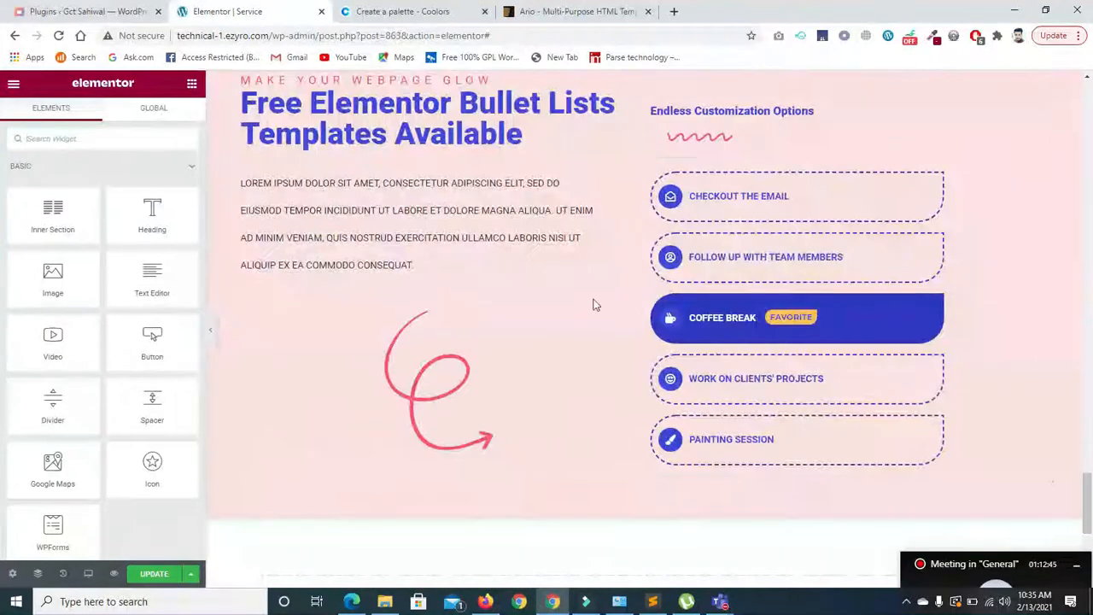
click(406, 374)
- Duplicate the Checkout The Email item in the Premium Bullet list
mouse_move(66, 236)
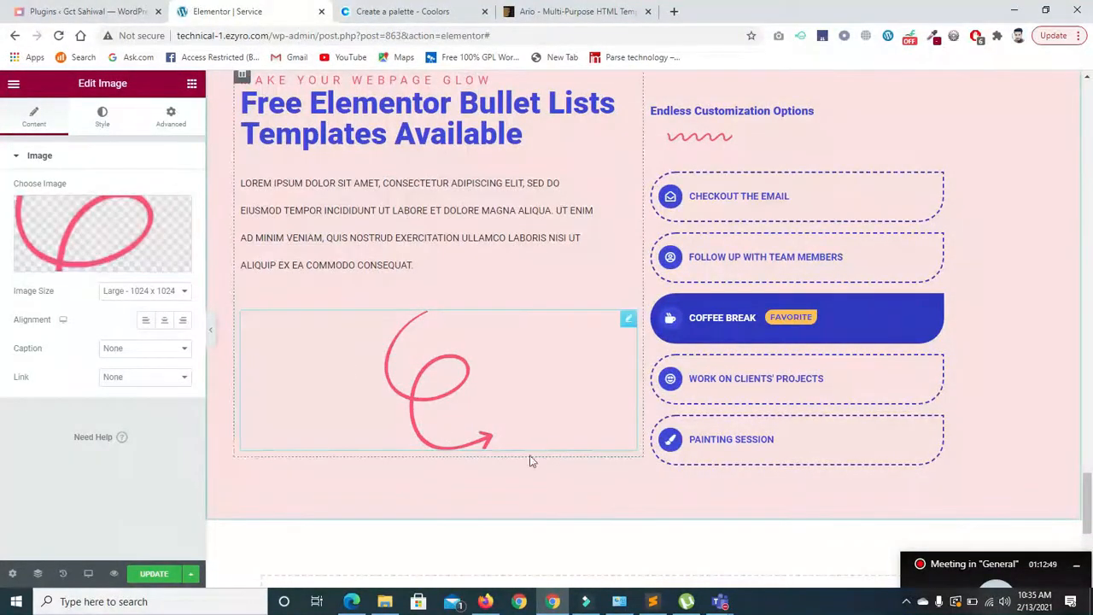
click(773, 212)
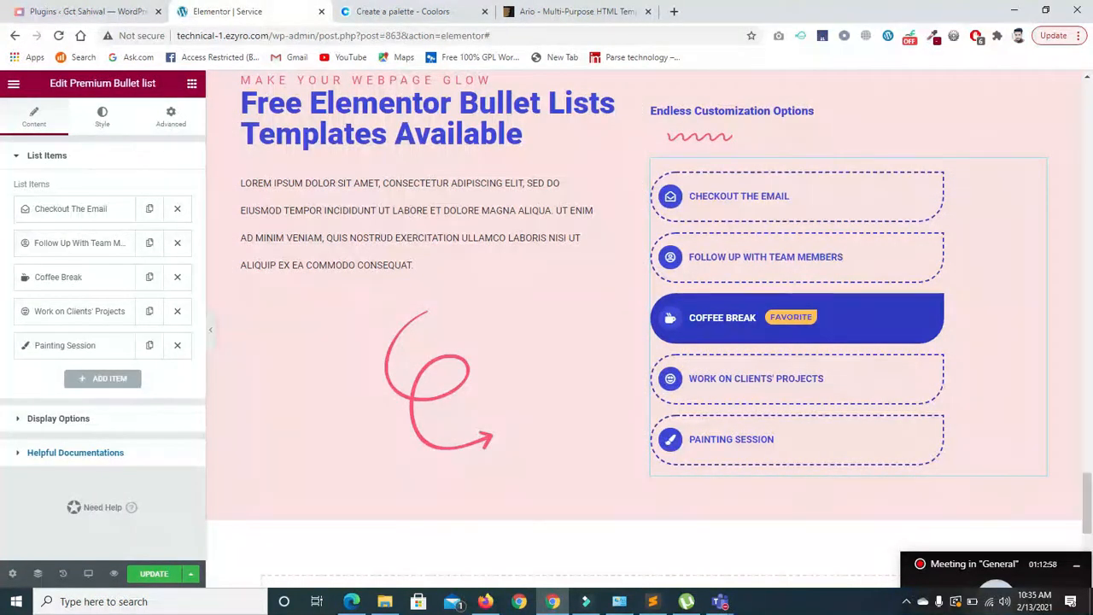
click(148, 209)
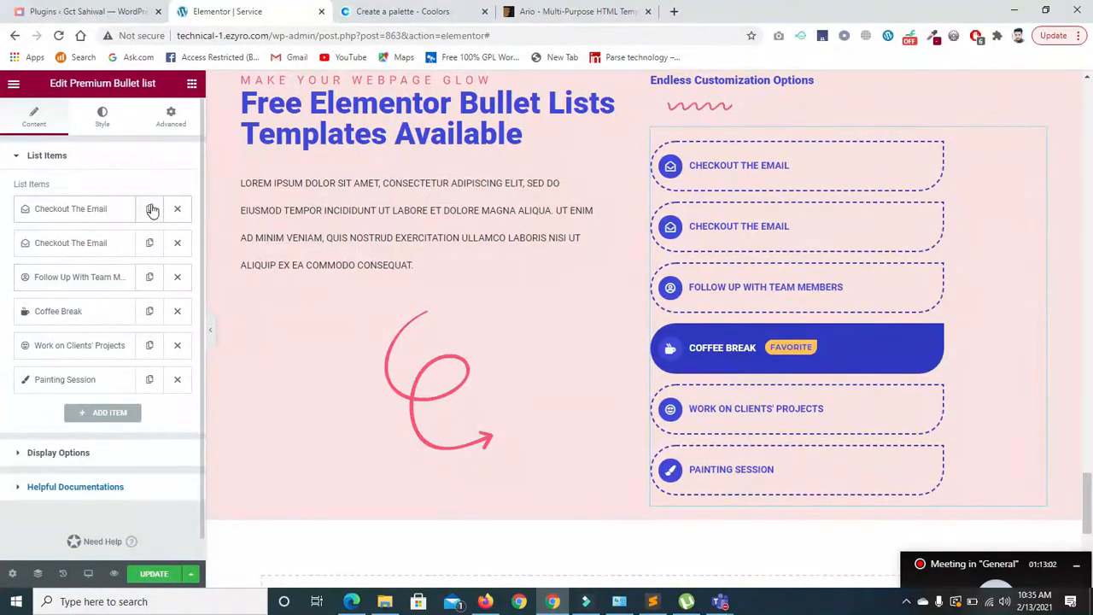
scroll(751, 395, down, 3)
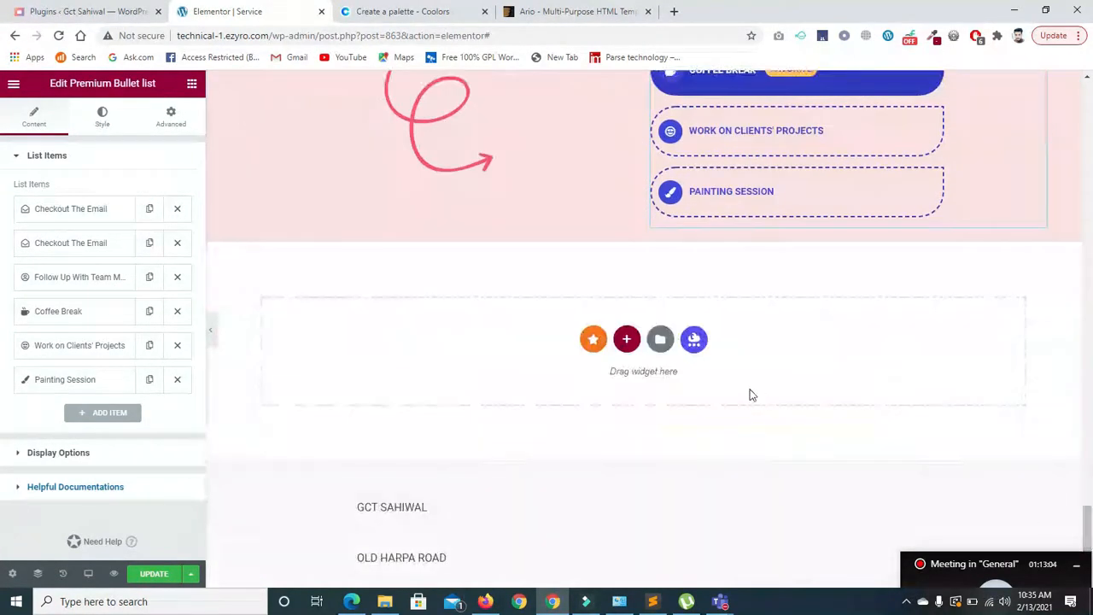
click(693, 339)
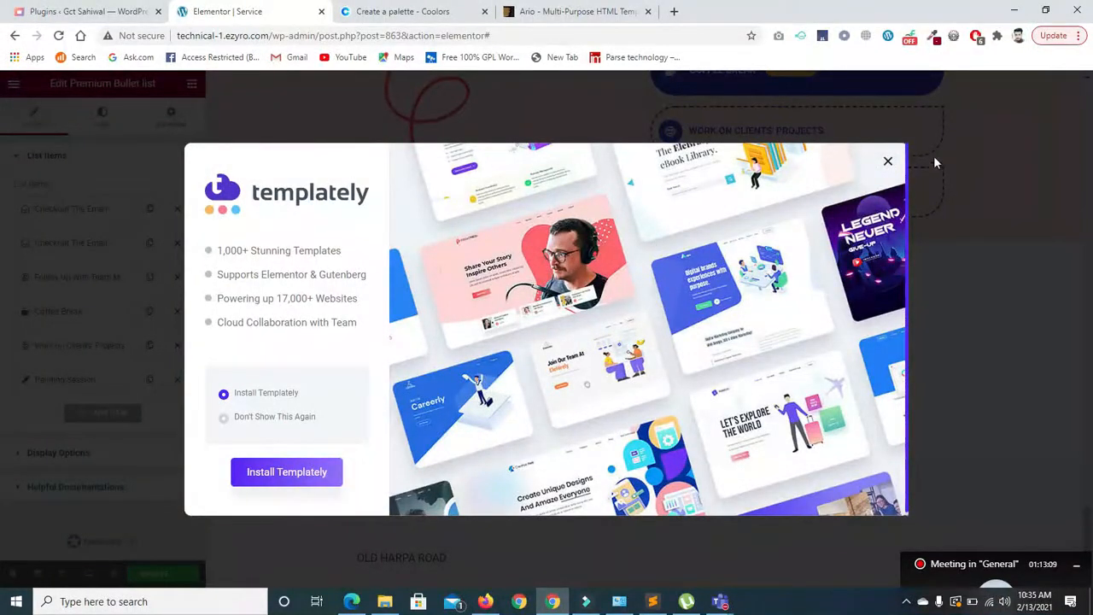
- Dismiss the Templately prompt for good and open Premium Templates for the empty section
click(887, 162)
click(691, 341)
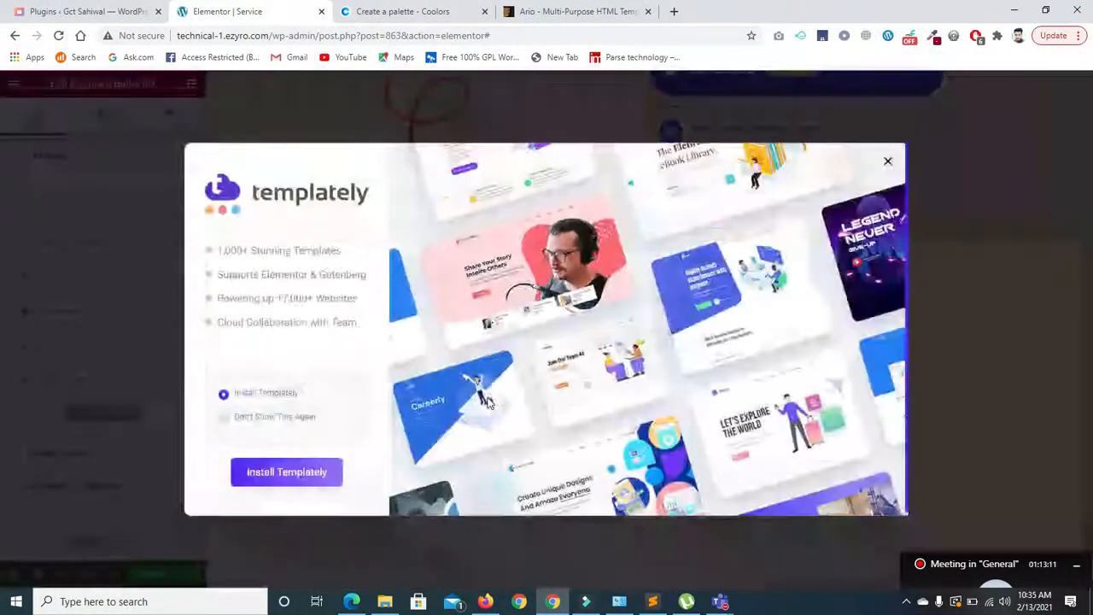
click(235, 417)
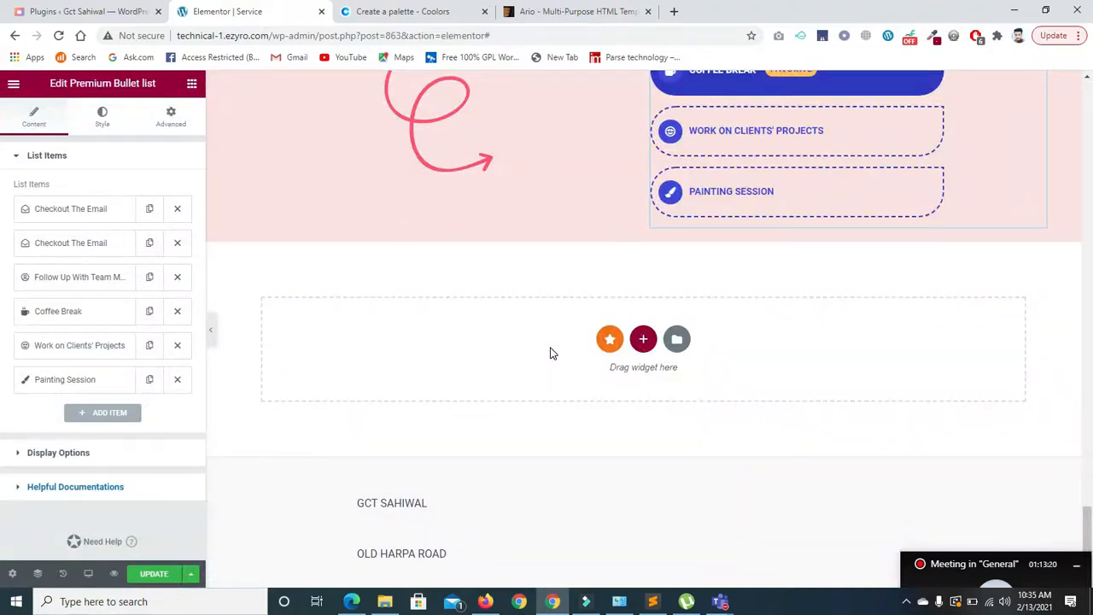
click(610, 340)
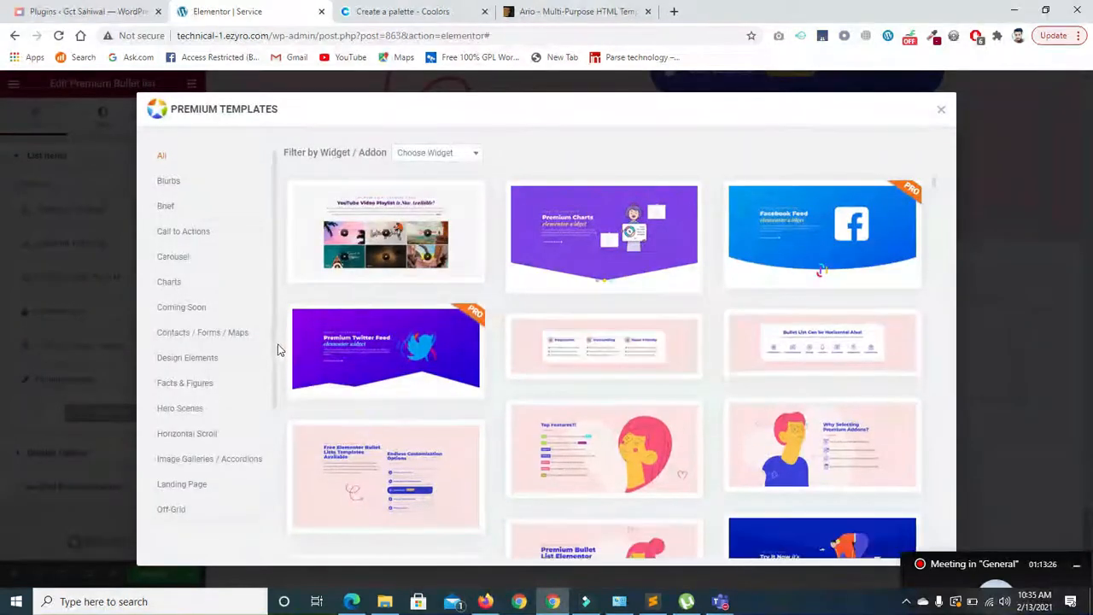
- Filter Premium Templates by Carousel and insert the first carousel template
scroll(273, 354, down, 3)
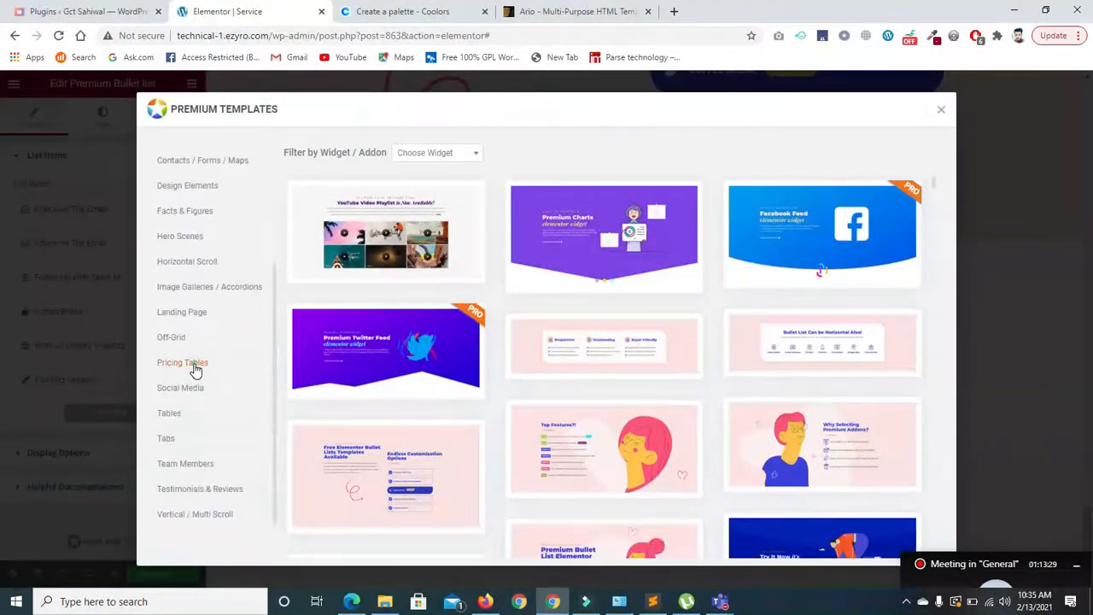
click(195, 367)
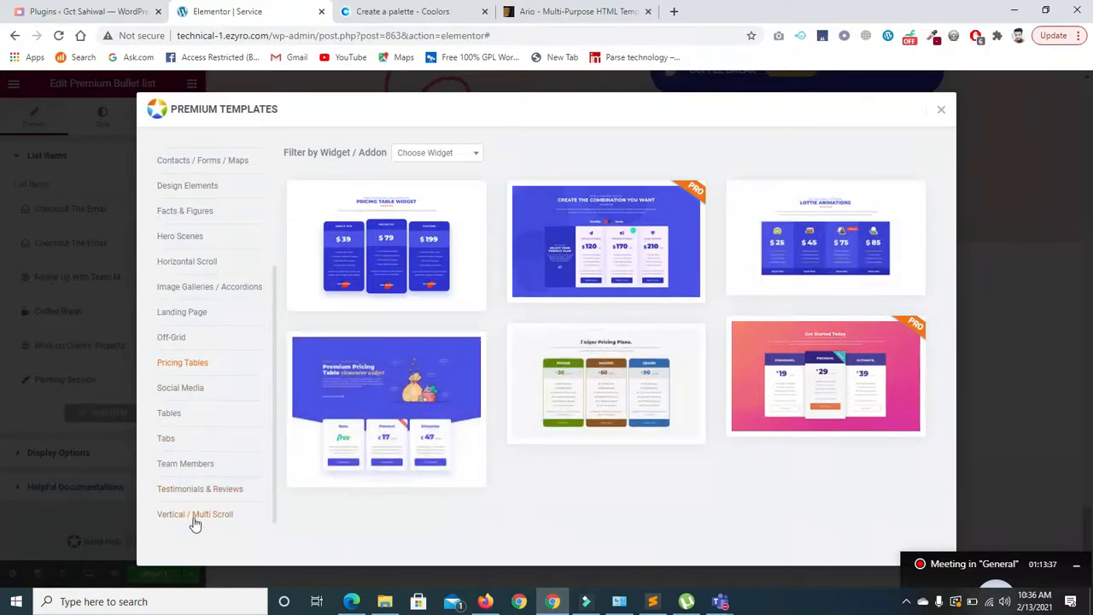
click(190, 313)
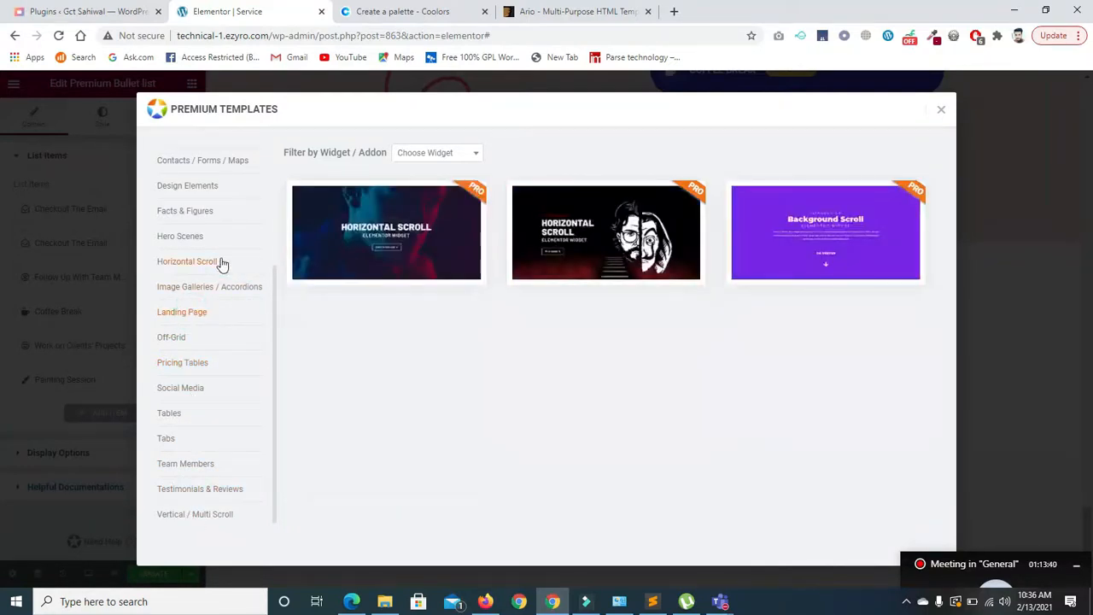
click(195, 265)
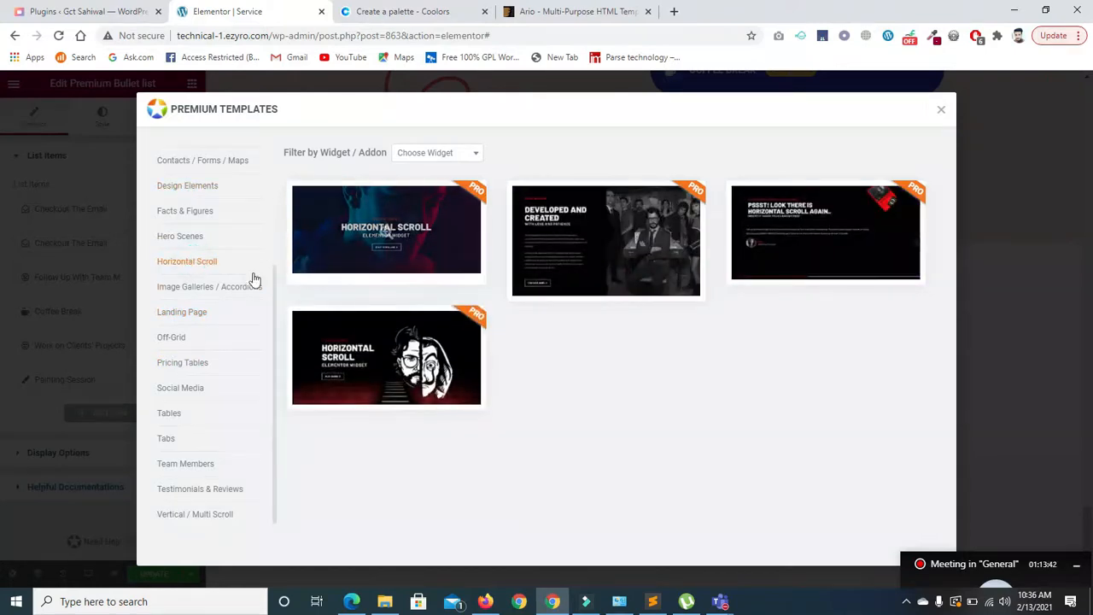
drag(274, 295, 274, 168)
click(173, 257)
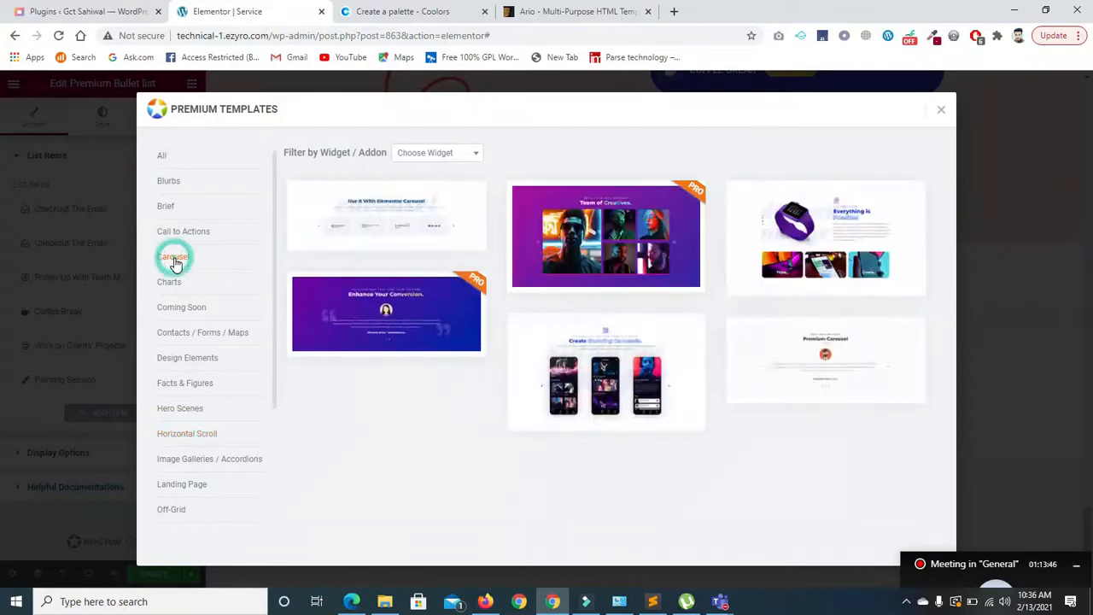
click(386, 241)
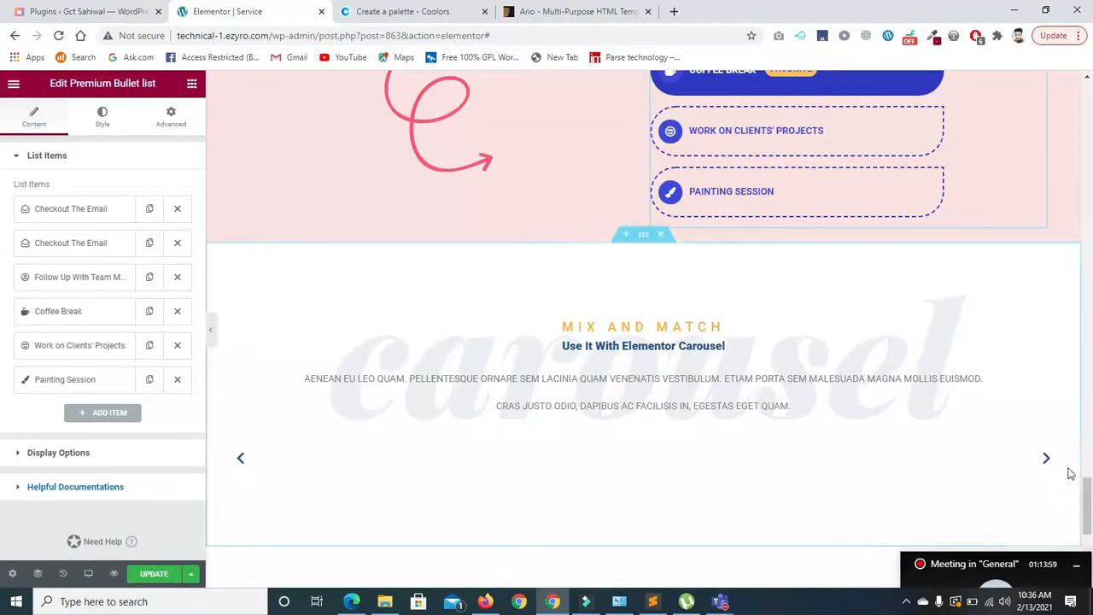
- Advance the Mix and Match logo carousel to check its logos, then reopen Premium Templates
scroll(1070, 473, down, 4)
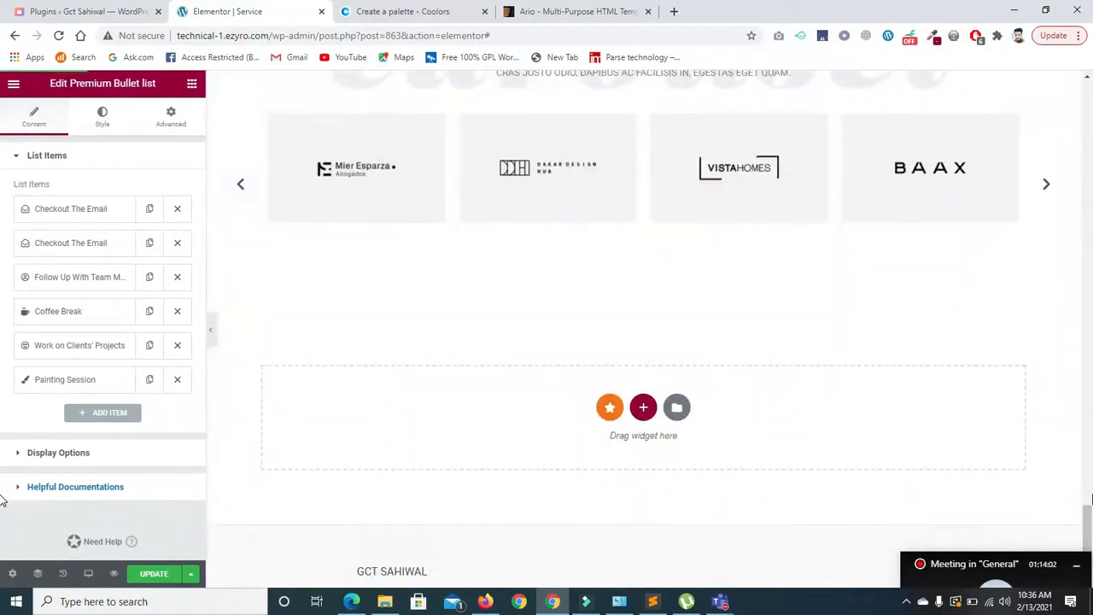
scroll(1088, 522, up, 2)
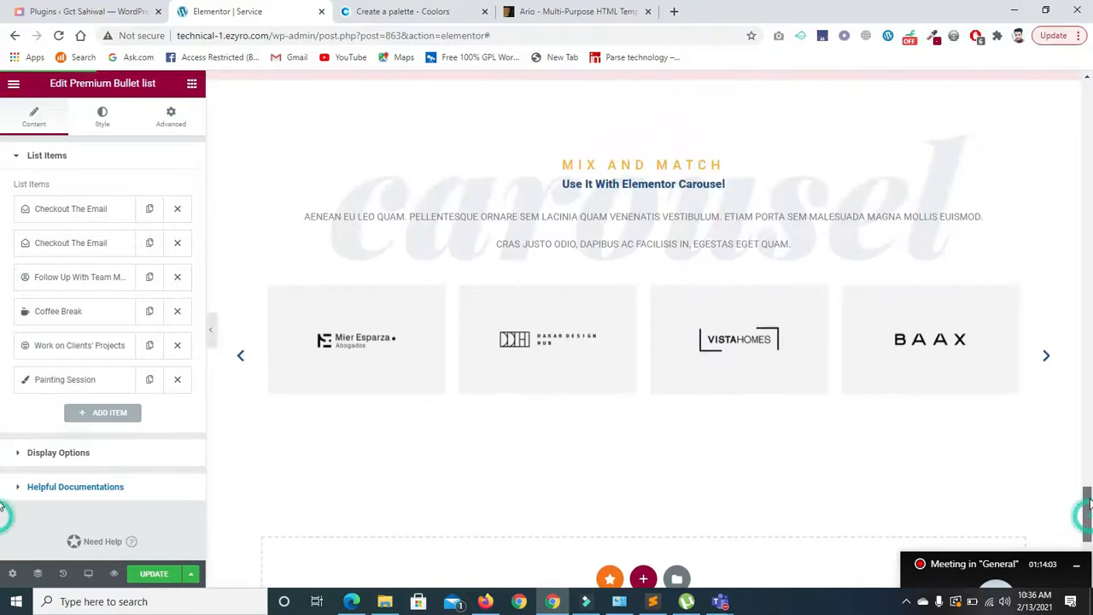
click(1048, 359)
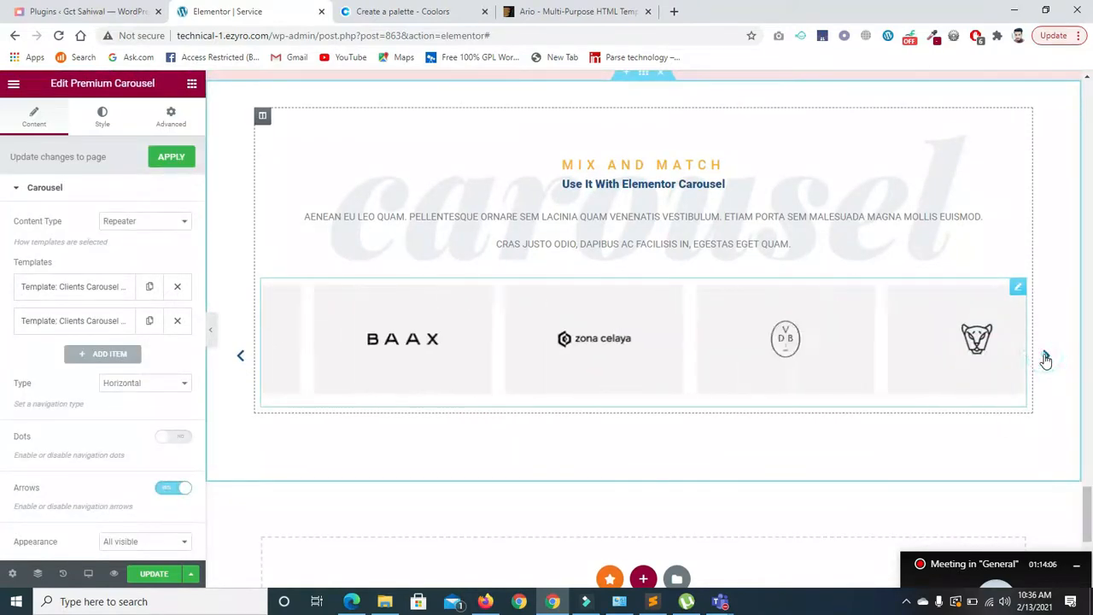
scroll(1086, 508, down, 2)
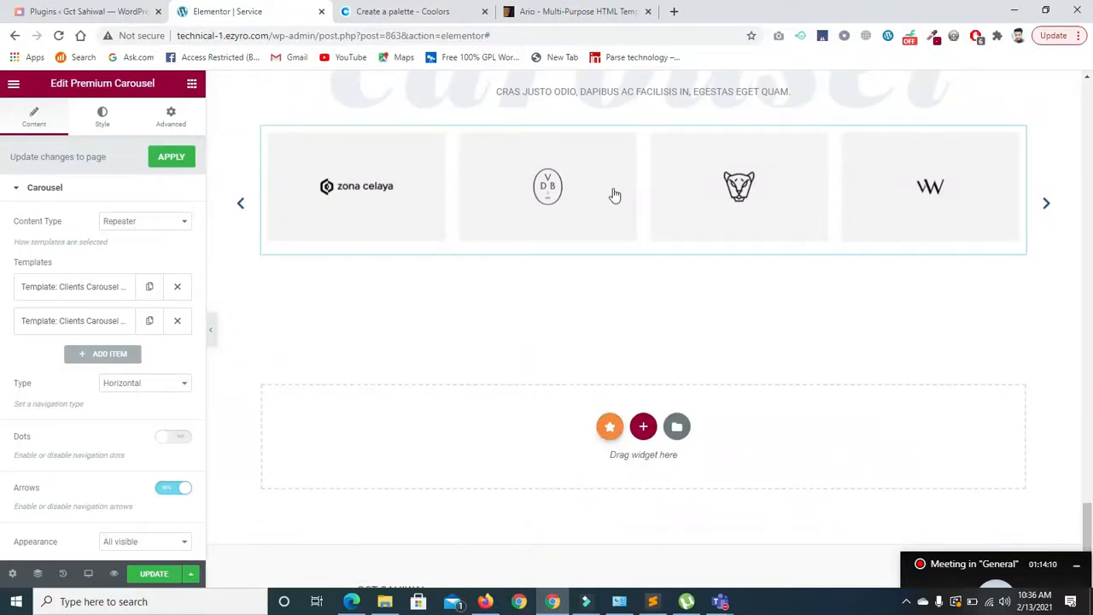
click(610, 427)
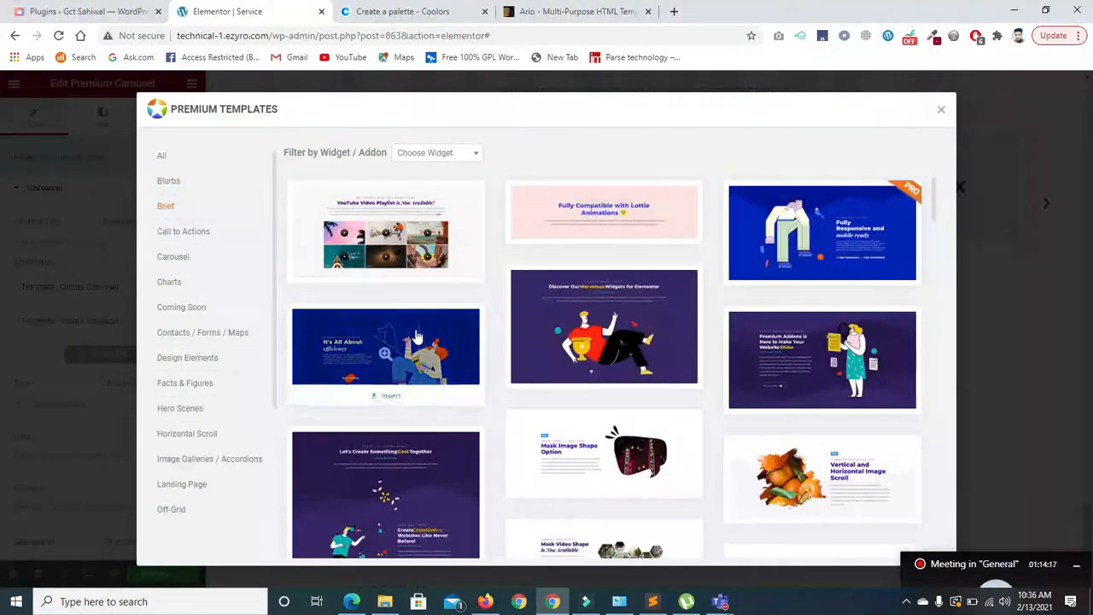
scroll(939, 256, down, 8)
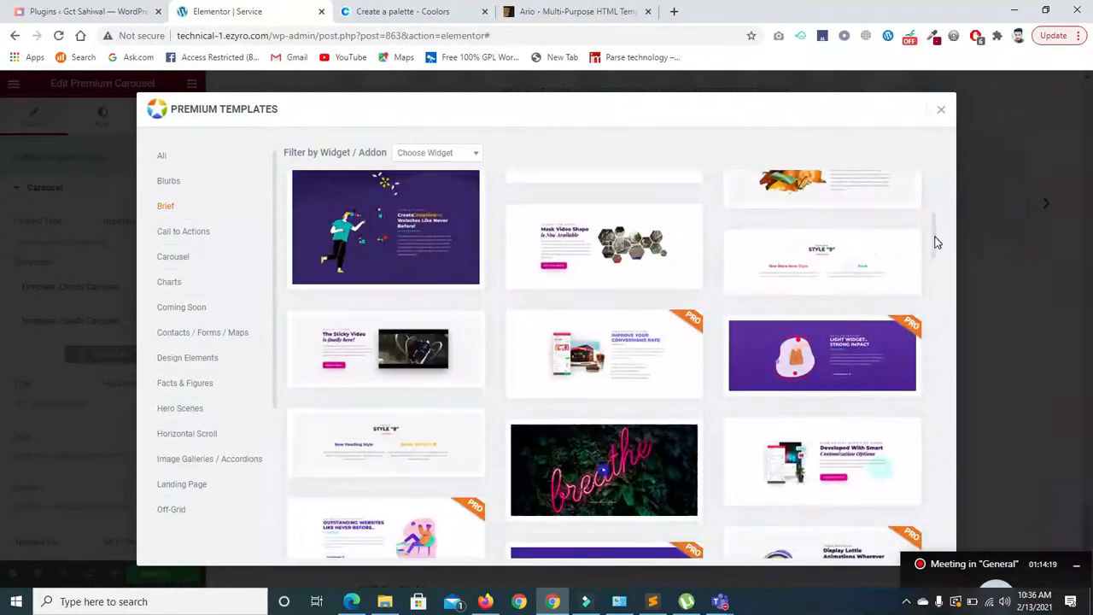
scroll(935, 250, down, 1)
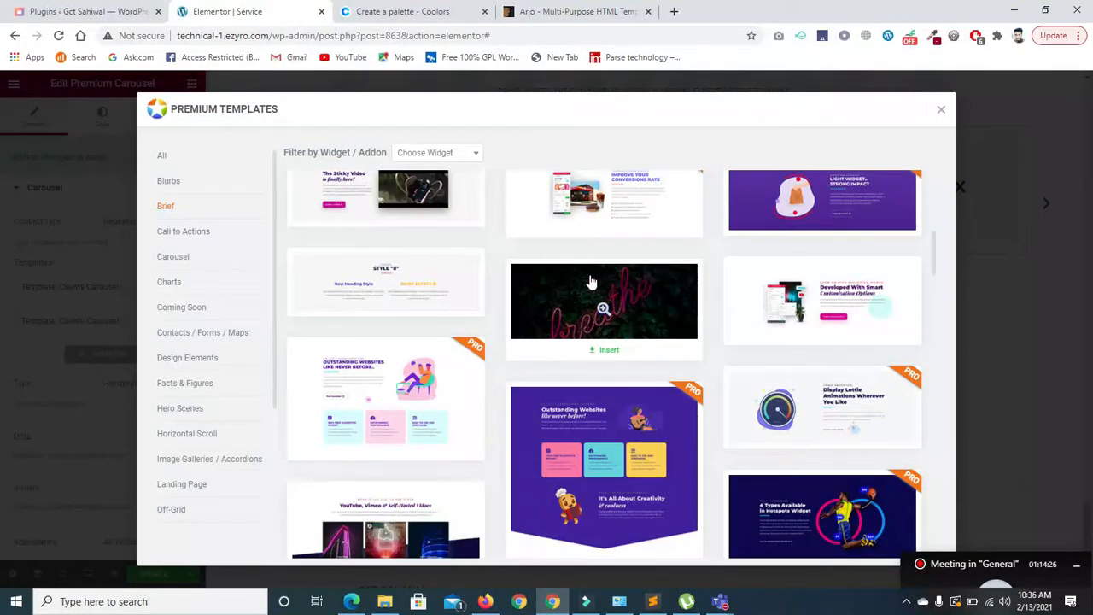
click(601, 309)
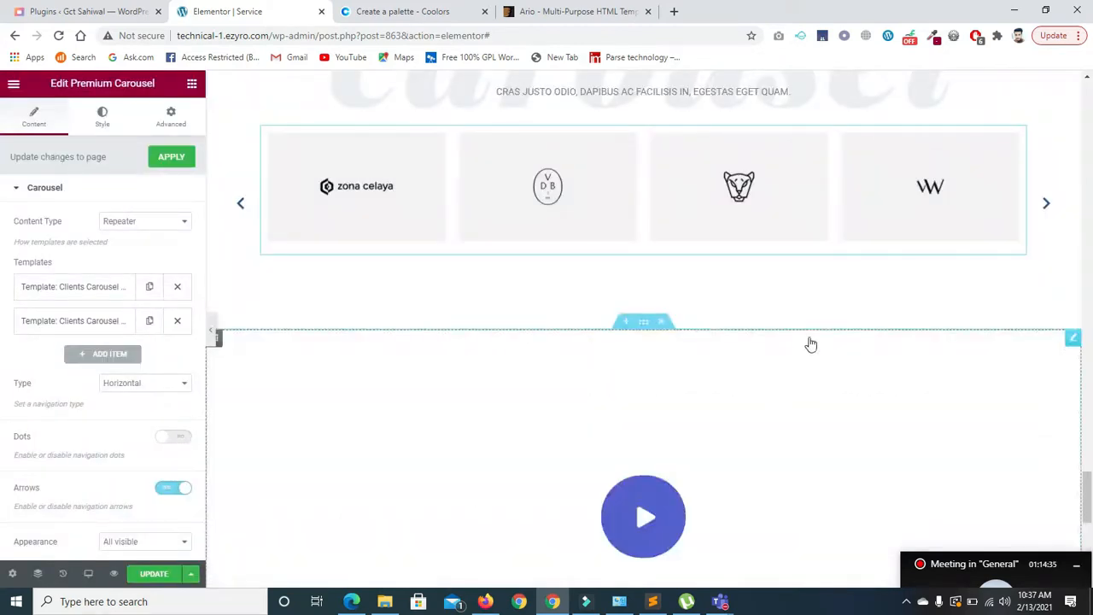
scroll(690, 276, down, 3)
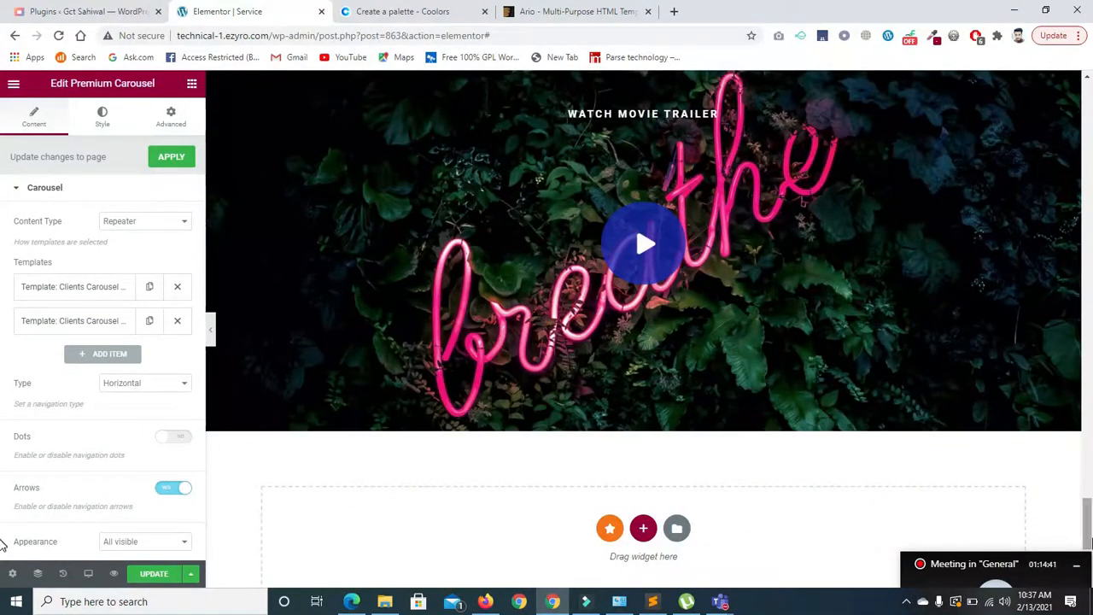
scroll(1078, 385, up, 2)
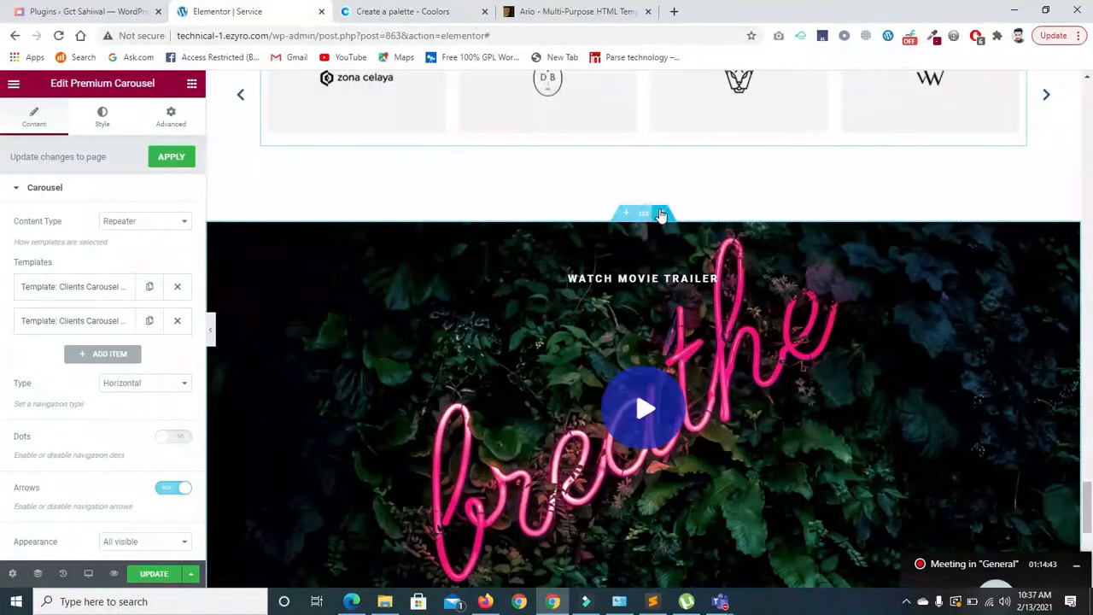
click(658, 212)
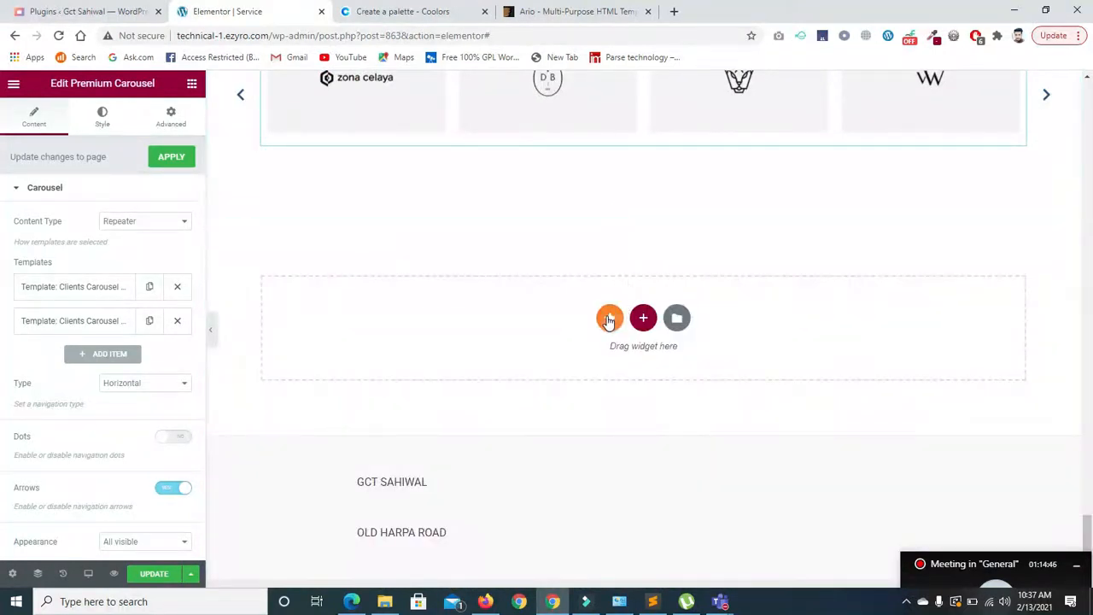
click(609, 317)
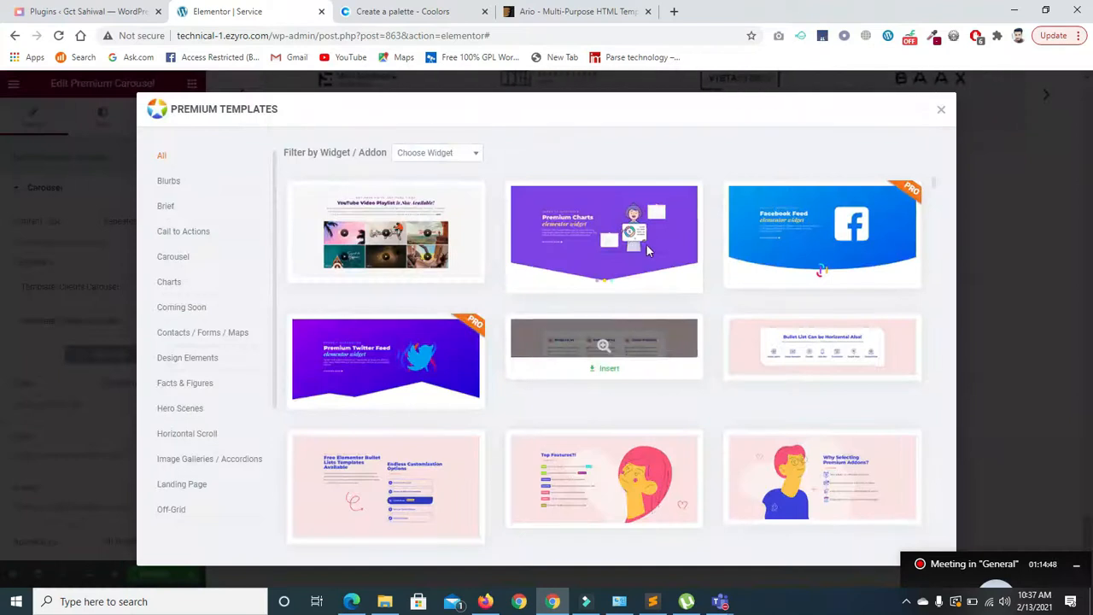
- Insert the black-and-white Premium Grid template from the Image Galleries / Accordions category
drag(275, 267, 276, 420)
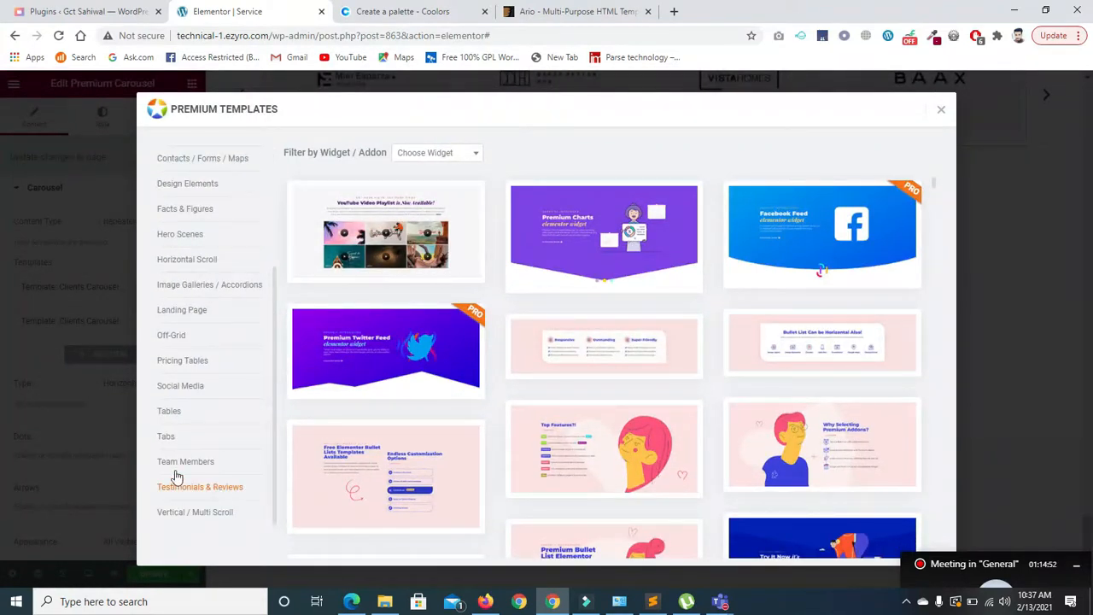
click(206, 291)
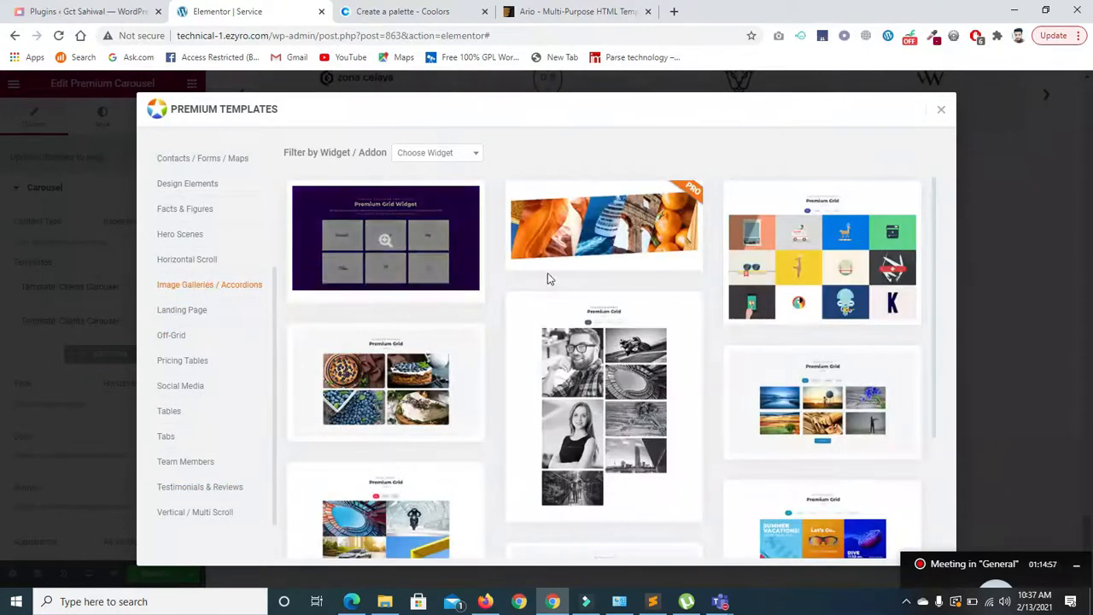
scroll(929, 310, down, 1)
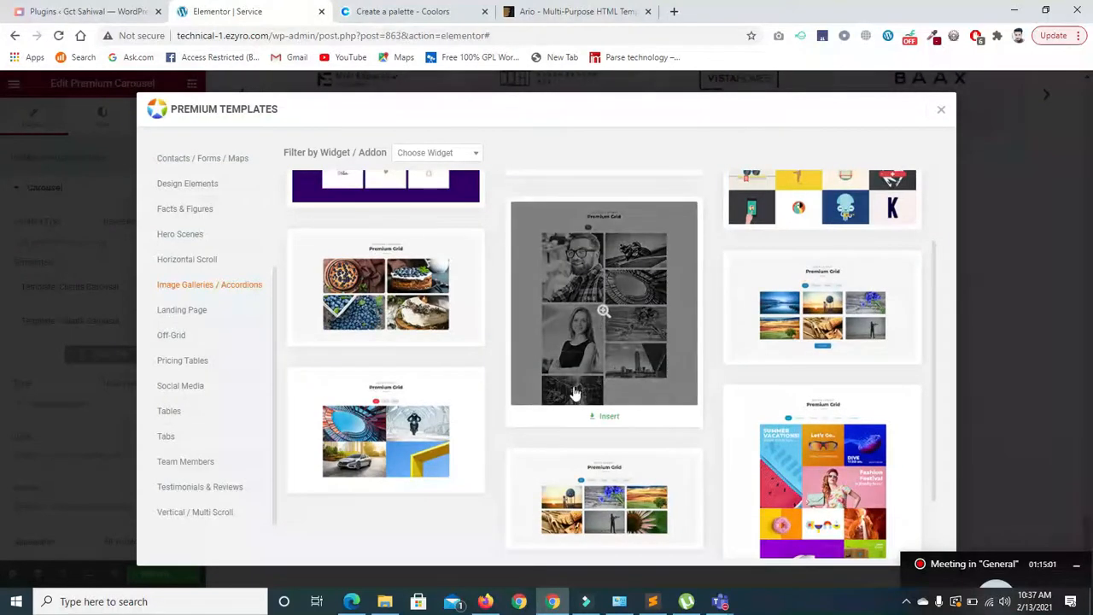
click(604, 339)
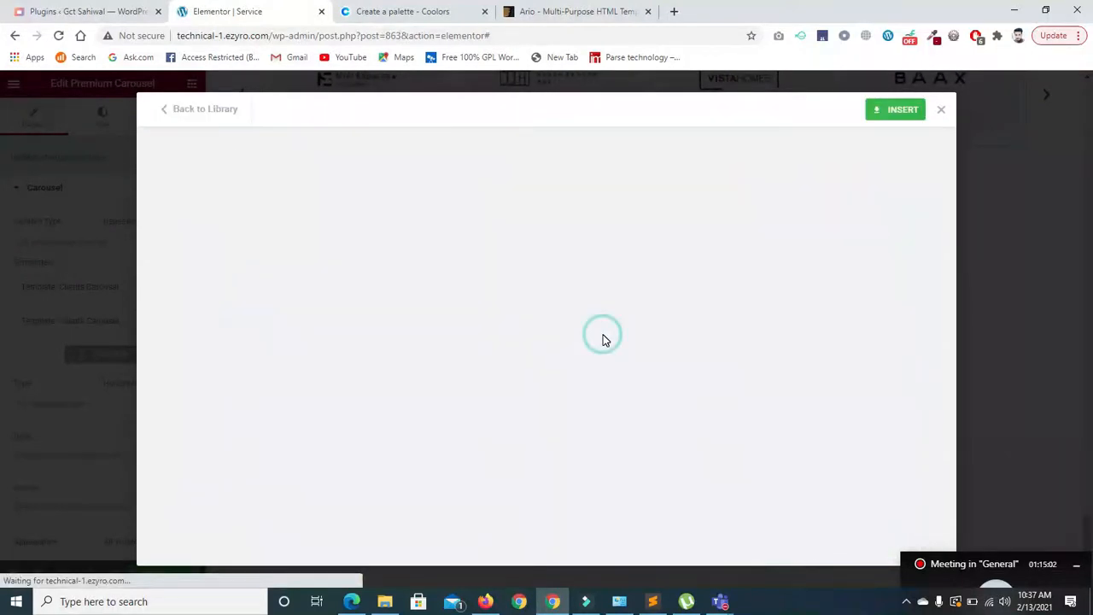
click(898, 111)
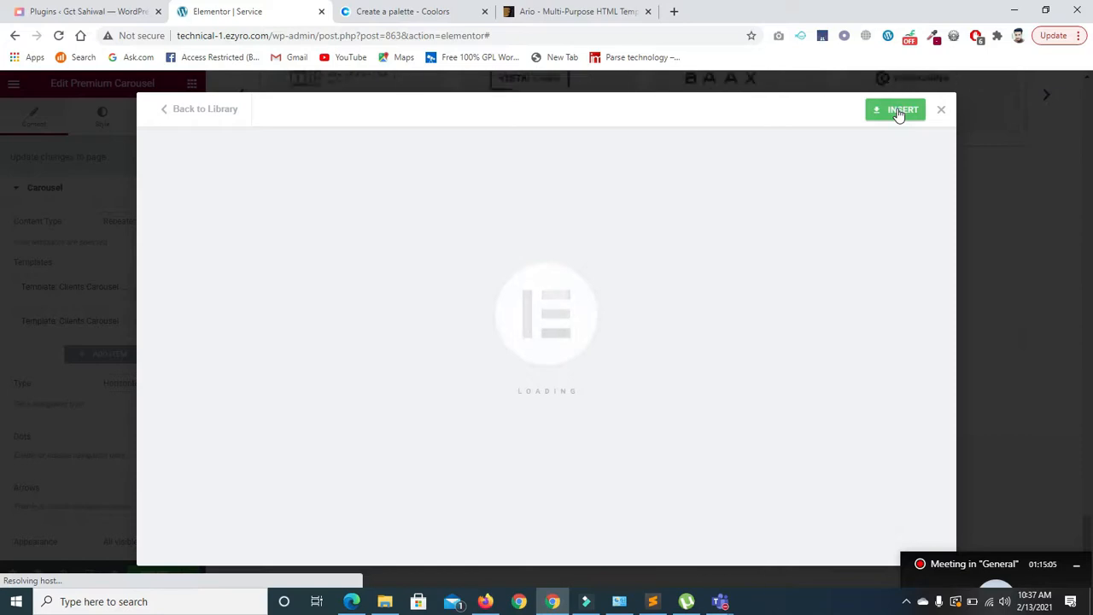
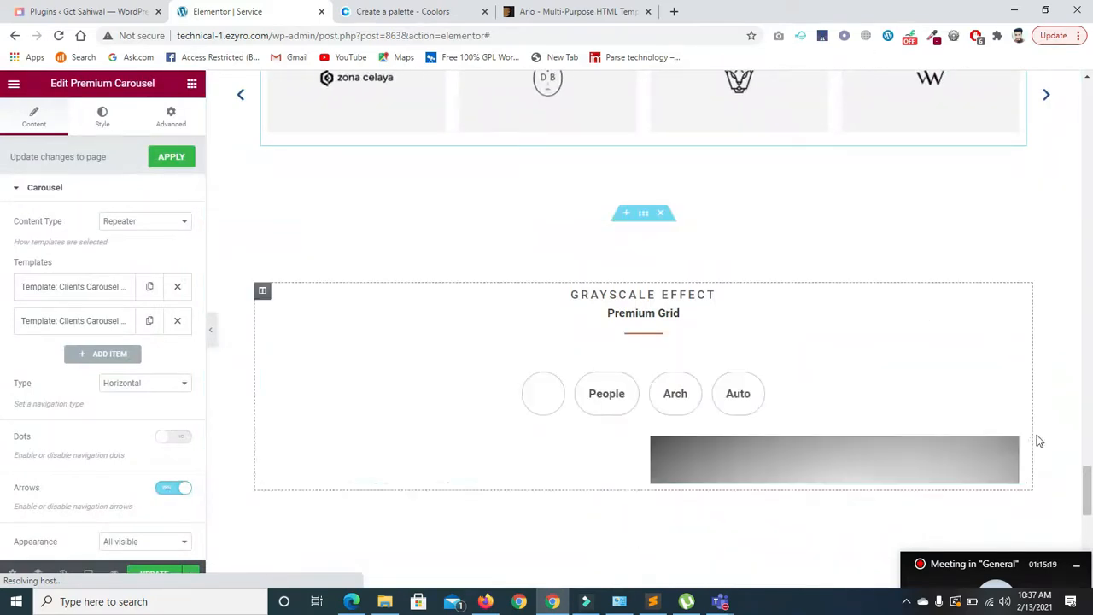
- Try the gallery's People, Auto and Arch filters, then show all images again
mouse_move(1086, 497)
mouse_down()
mouse_move(1091, 561)
mouse_move(1091, 480)
mouse_move(1091, 499)
mouse_up()
scroll(1091, 499, down, 3)
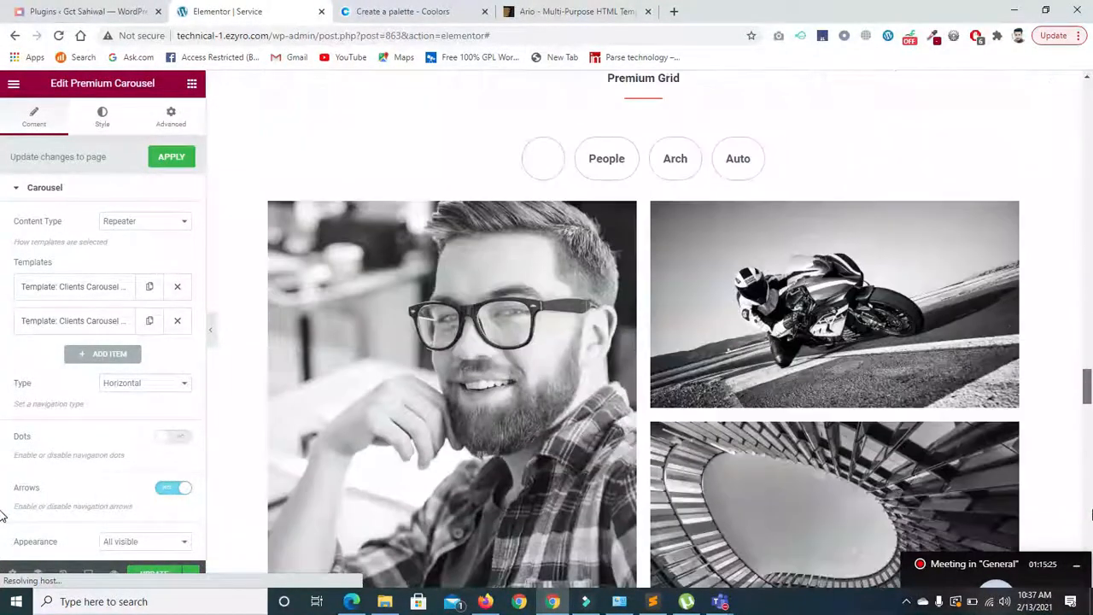
click(598, 163)
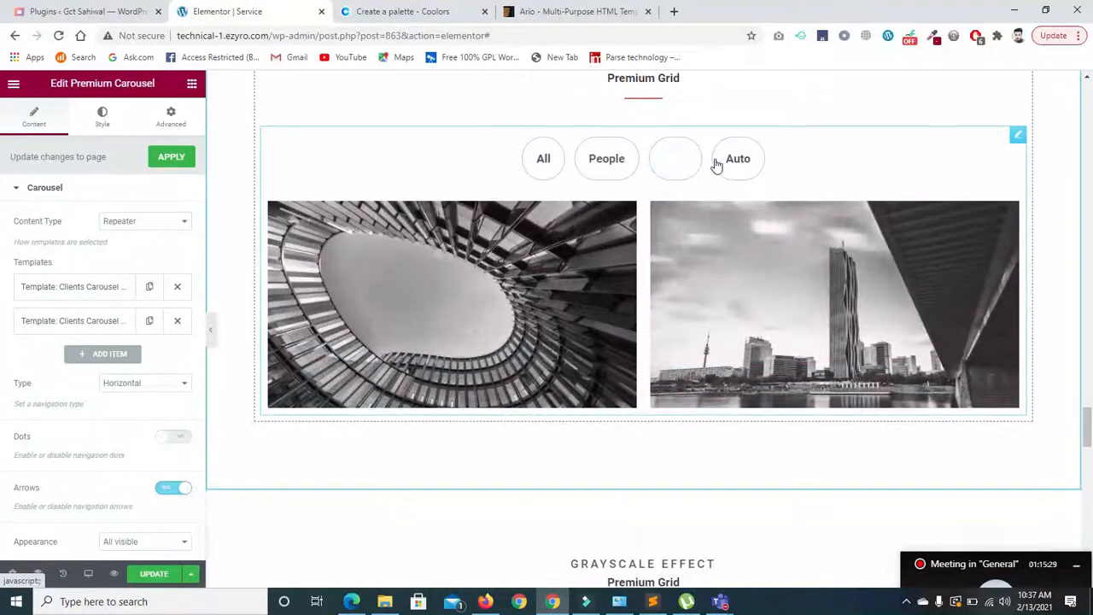
click(738, 158)
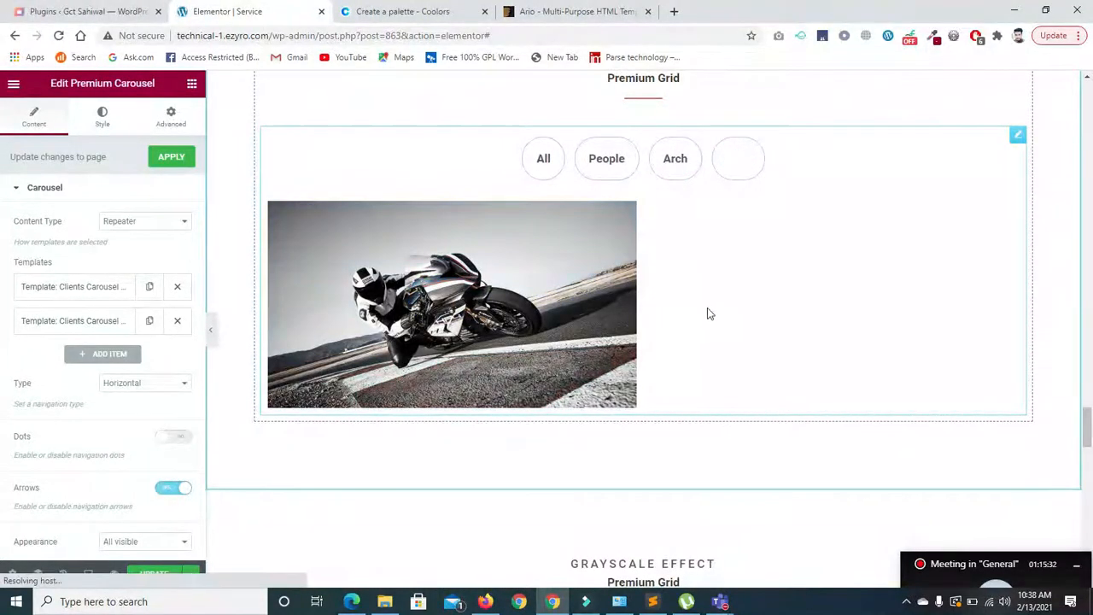
click(683, 171)
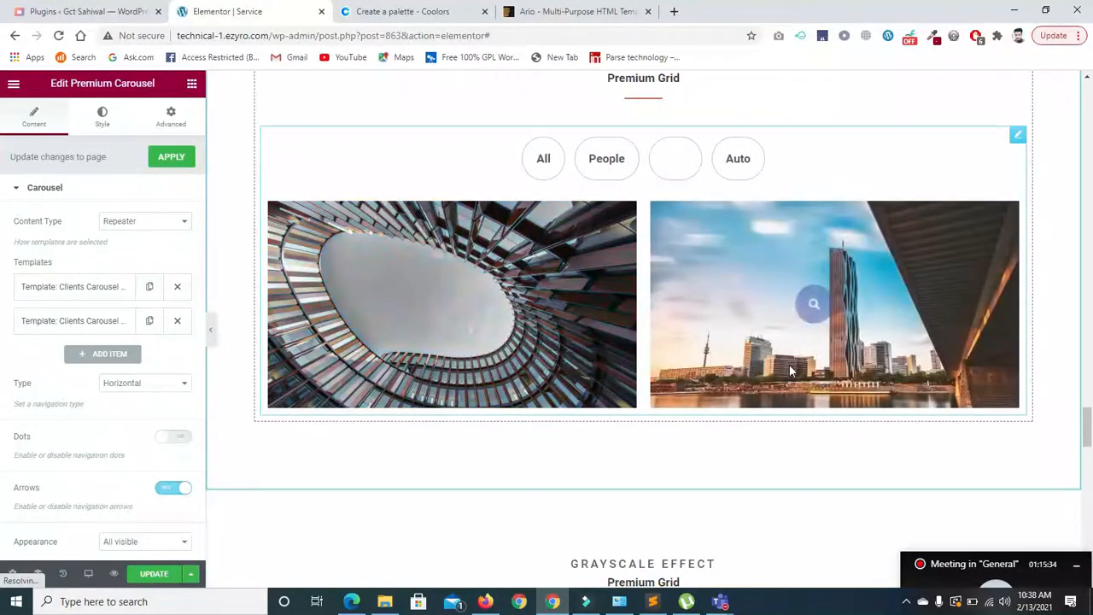
click(587, 171)
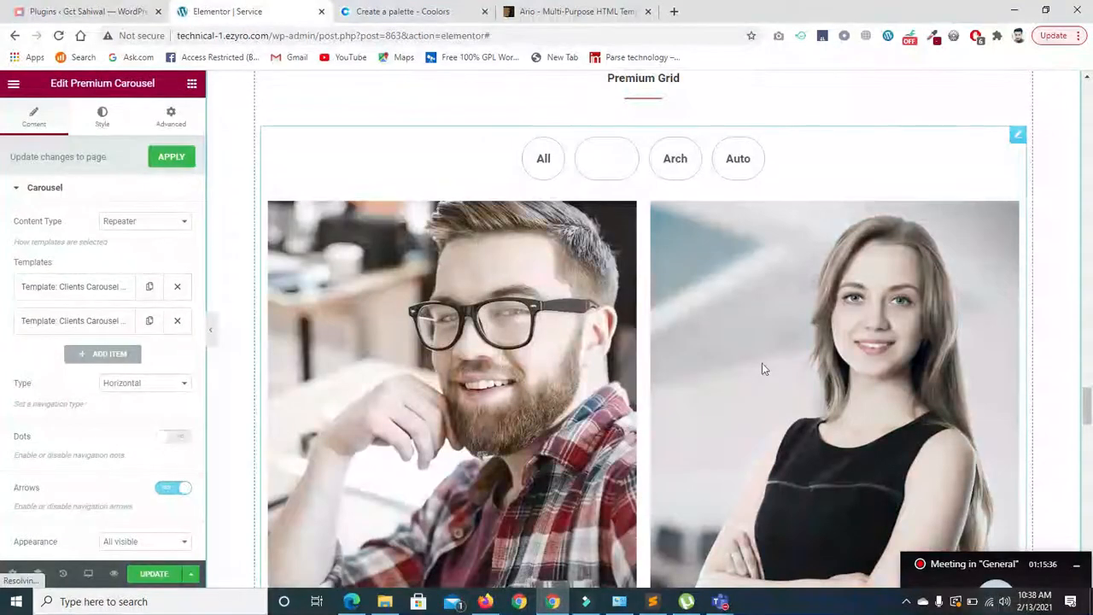
drag(1089, 397, 1089, 363)
drag(3, 365, 688, 312)
scroll(688, 313, down, 1)
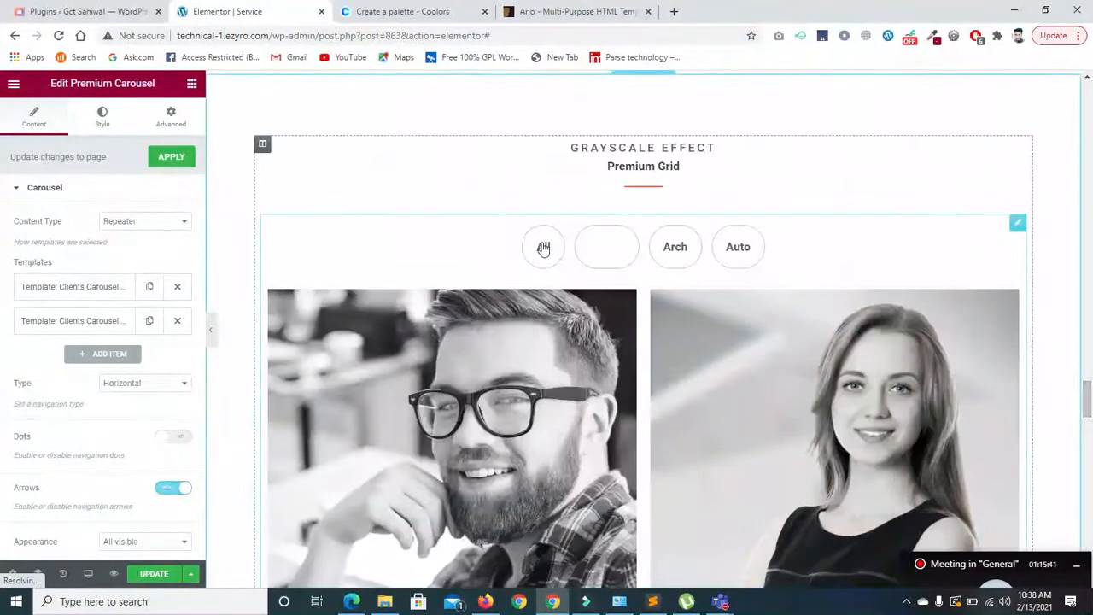
click(545, 248)
- Expand the carousel's two template slides and review its slides and additional settings
drag(1089, 396, 1089, 404)
mouse_move(311, 200)
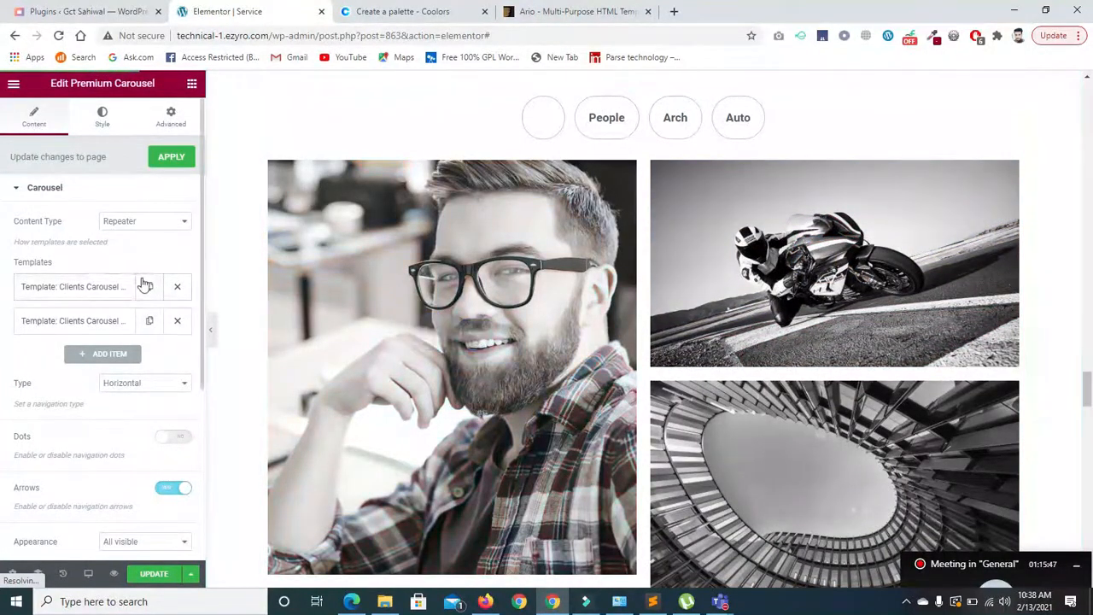
click(114, 290)
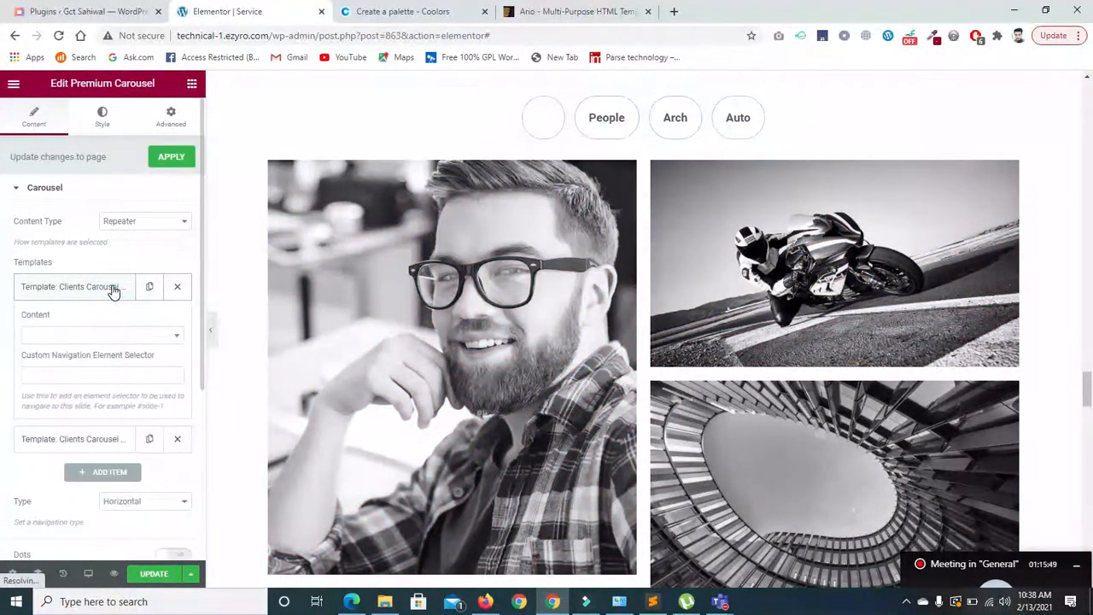
click(103, 292)
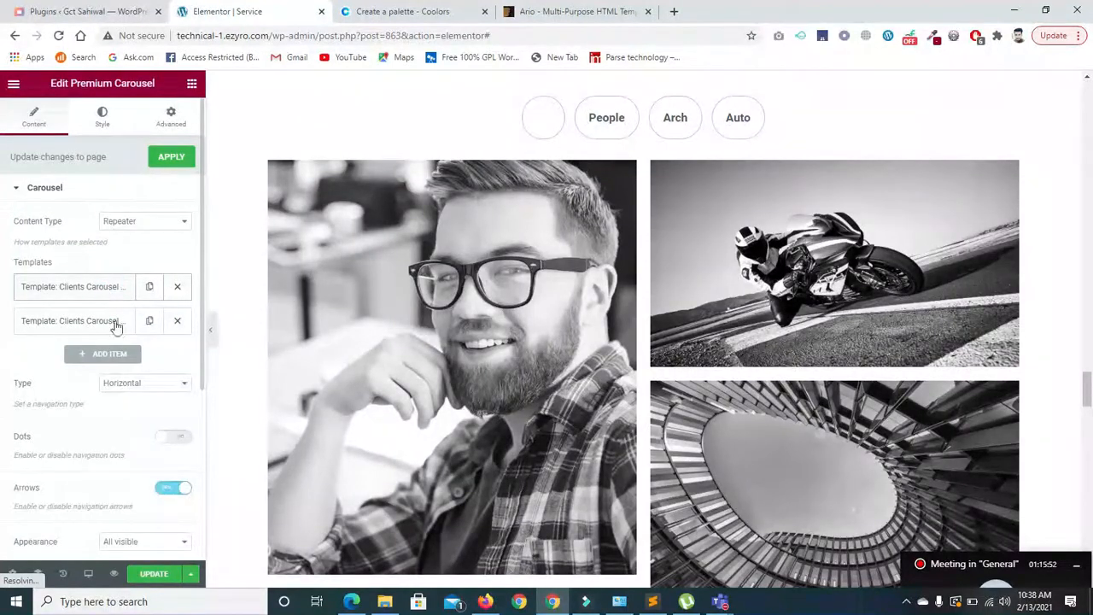
click(116, 324)
click(116, 329)
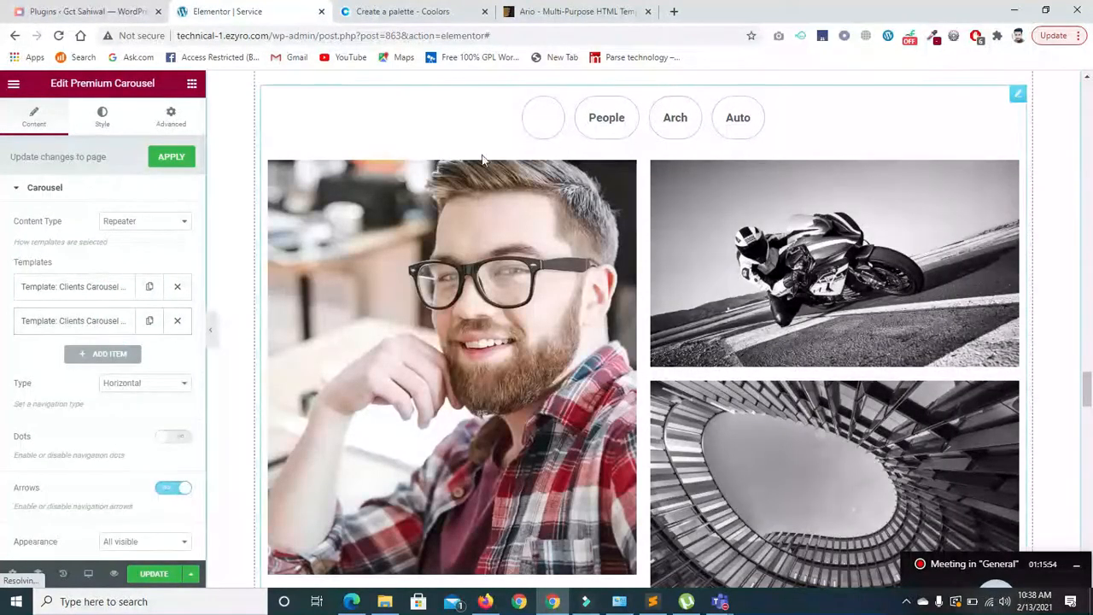
drag(201, 353, 196, 525)
click(17, 401)
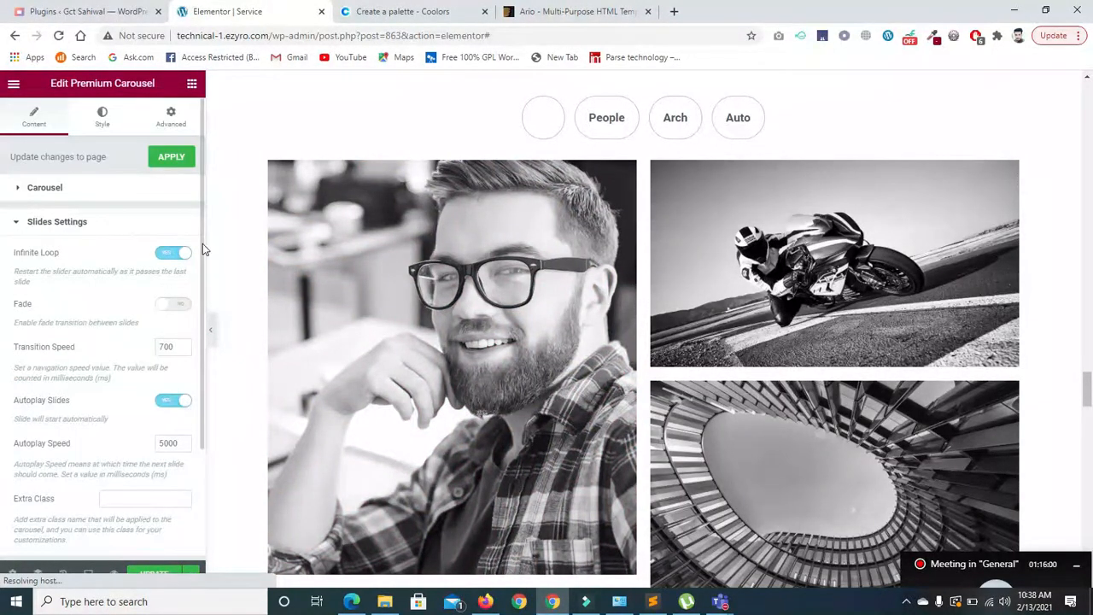
drag(201, 230, 192, 436)
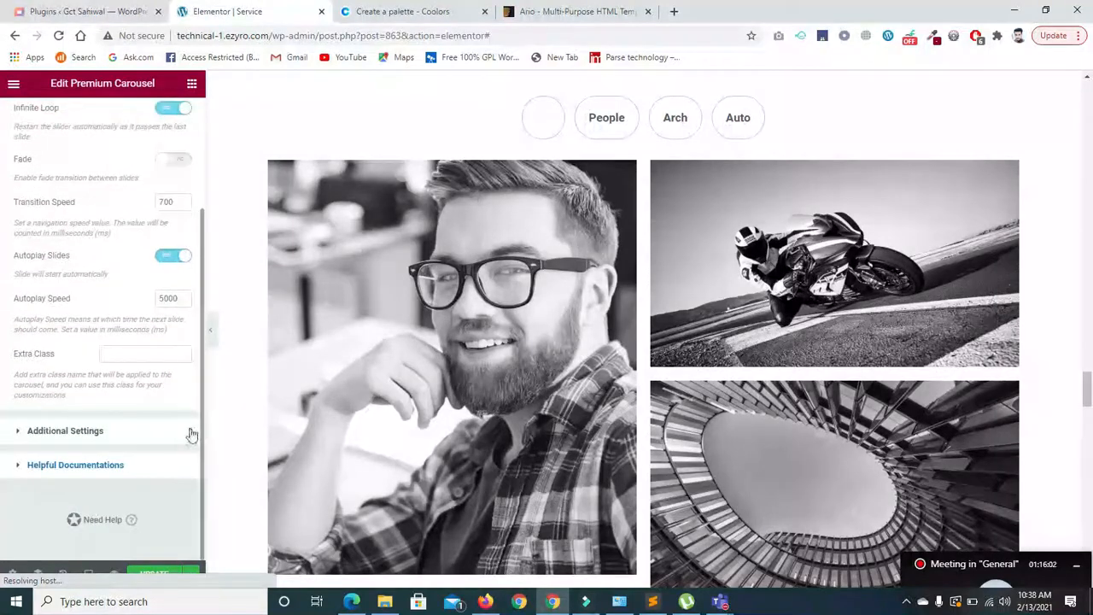
click(21, 431)
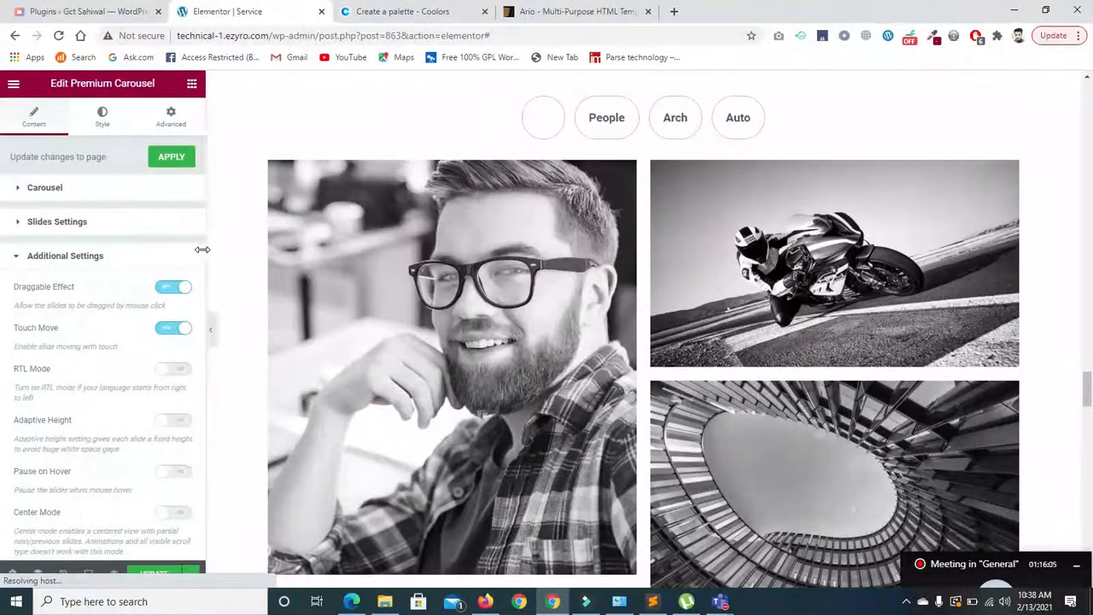
drag(200, 248, 188, 465)
- Keep the carousel content type as Repeater and review the first slide's template choices
drag(213, 328, 228, 152)
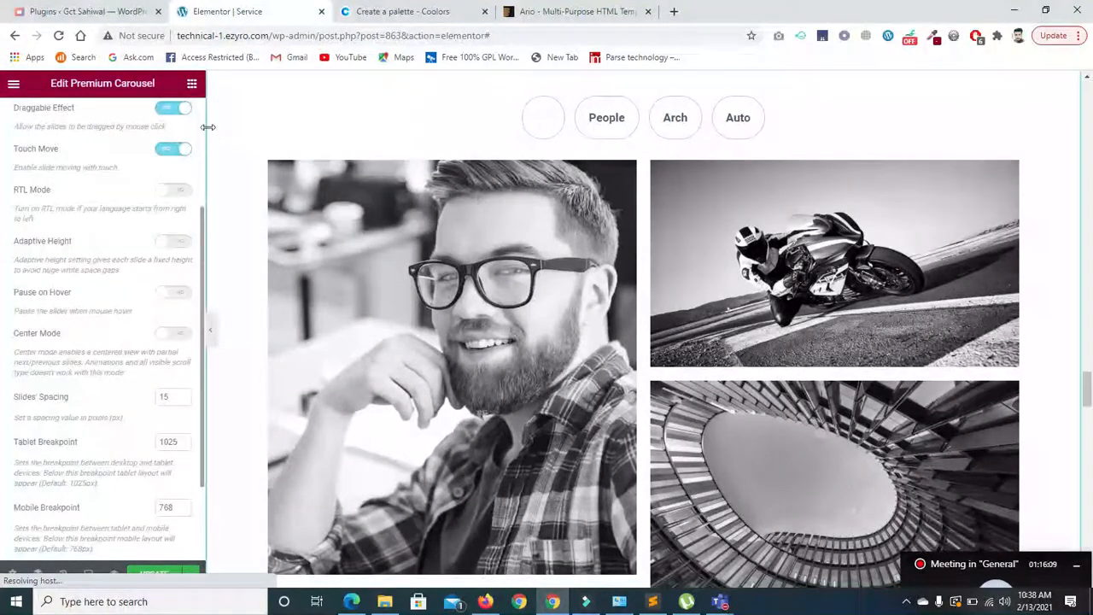
scroll(194, 134, up, 3)
click(28, 190)
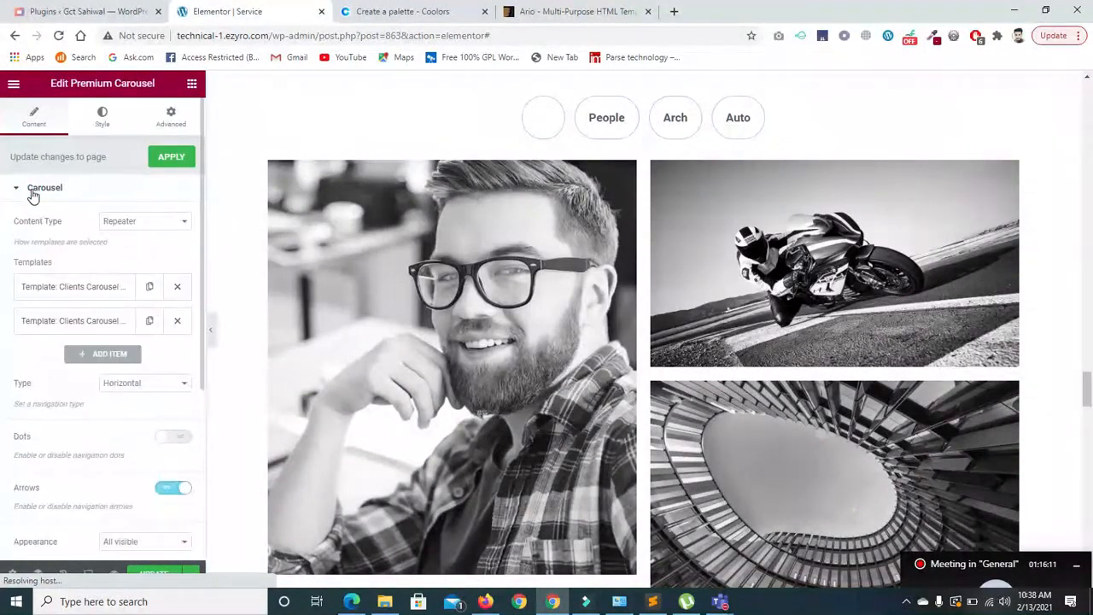
click(154, 225)
click(154, 226)
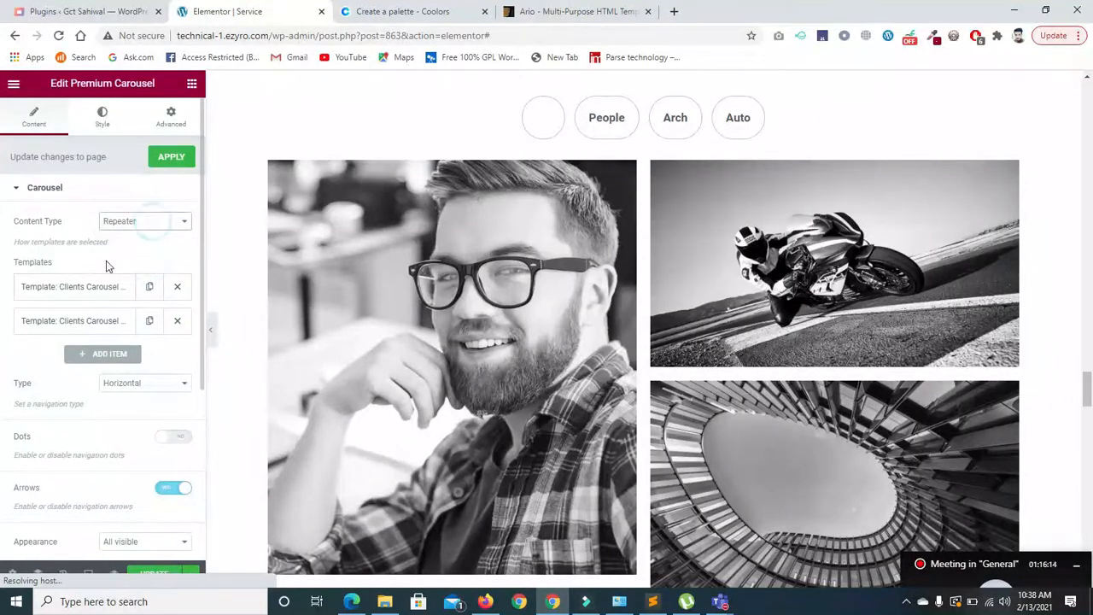
click(93, 287)
click(161, 336)
click(160, 336)
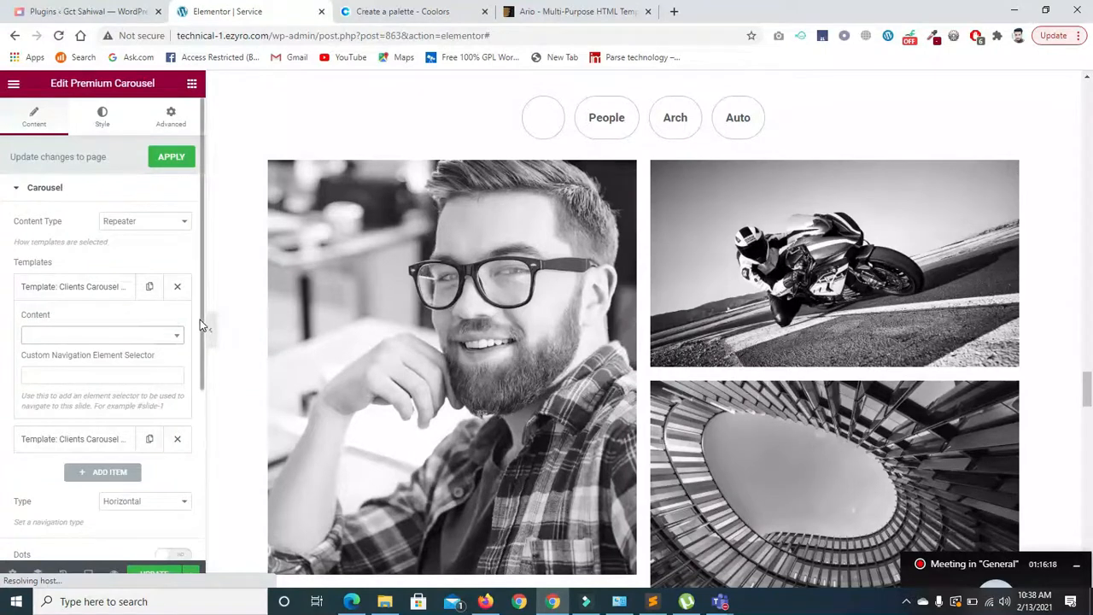
scroll(199, 319, down, 5)
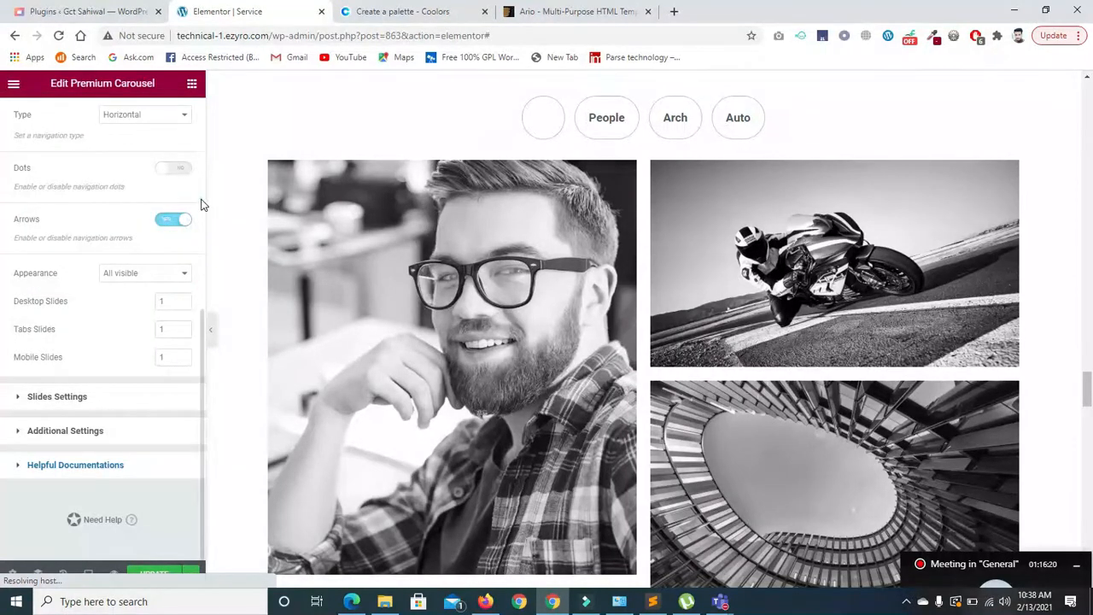
scroll(200, 205, up, 5)
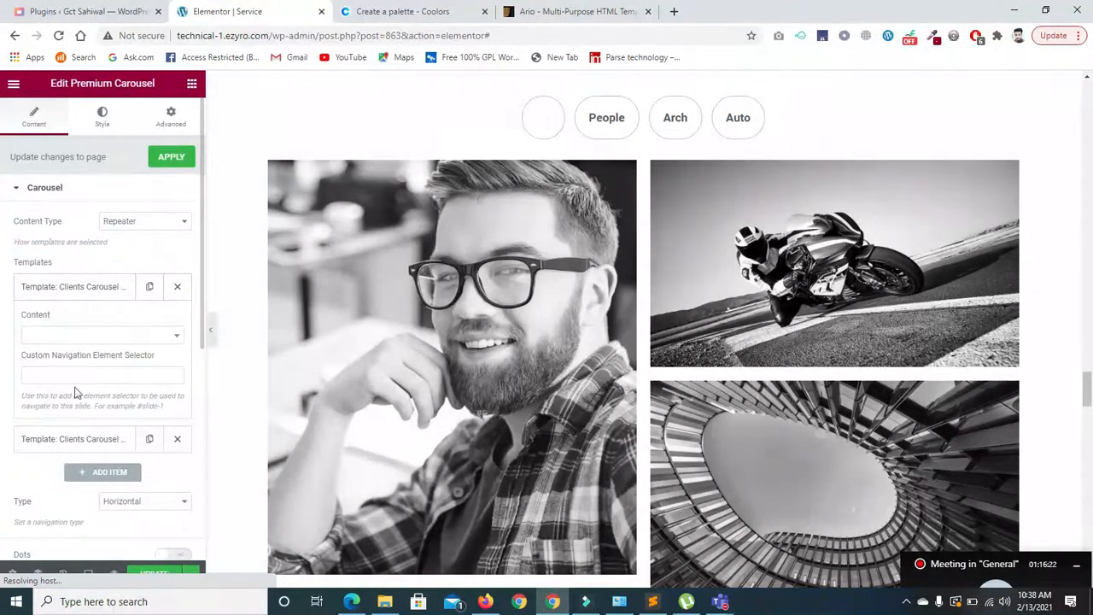
- Review the carousel's navigation arrow styling, then return to its content settings
click(94, 128)
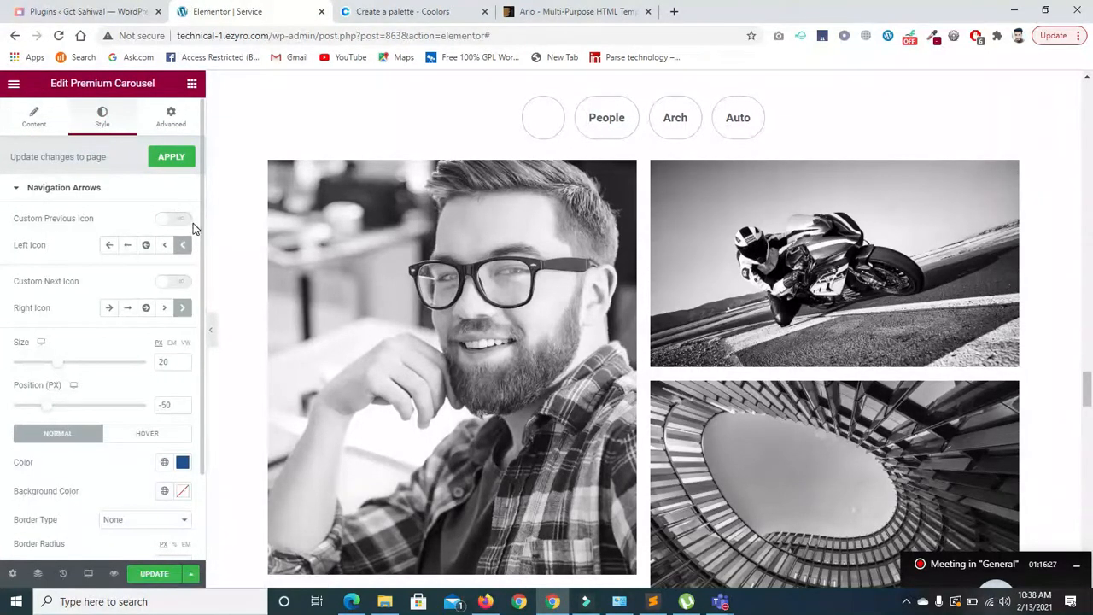
click(17, 183)
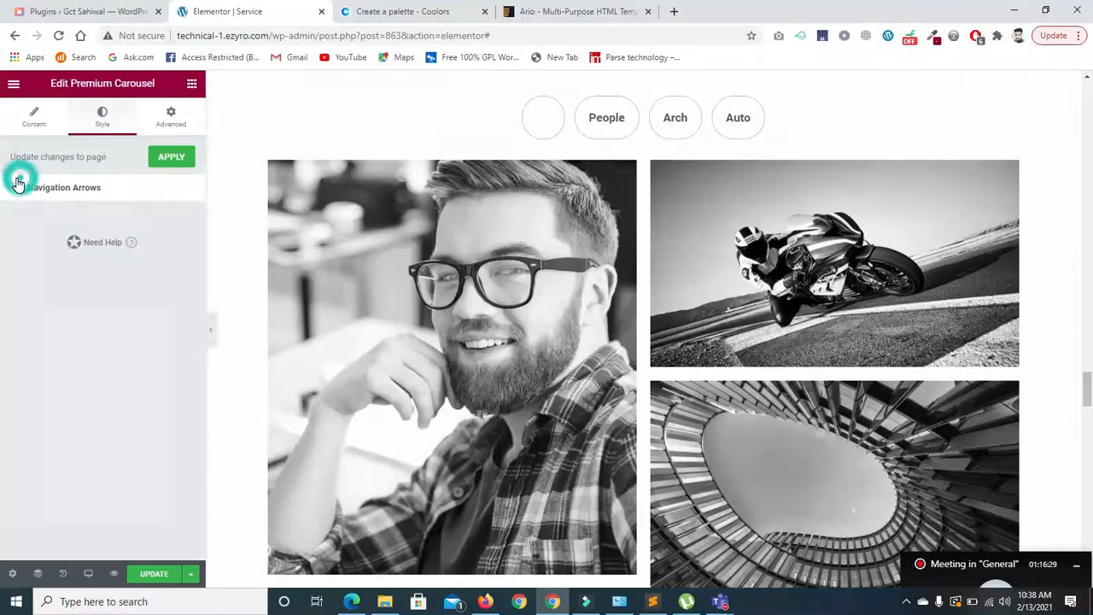
click(19, 187)
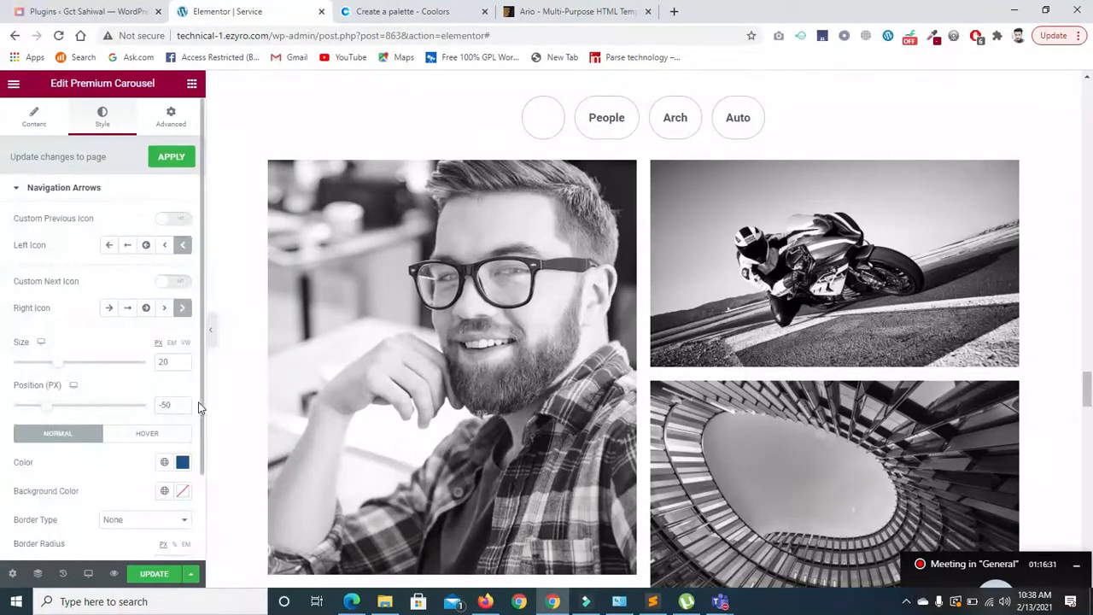
scroll(199, 418, down, 2)
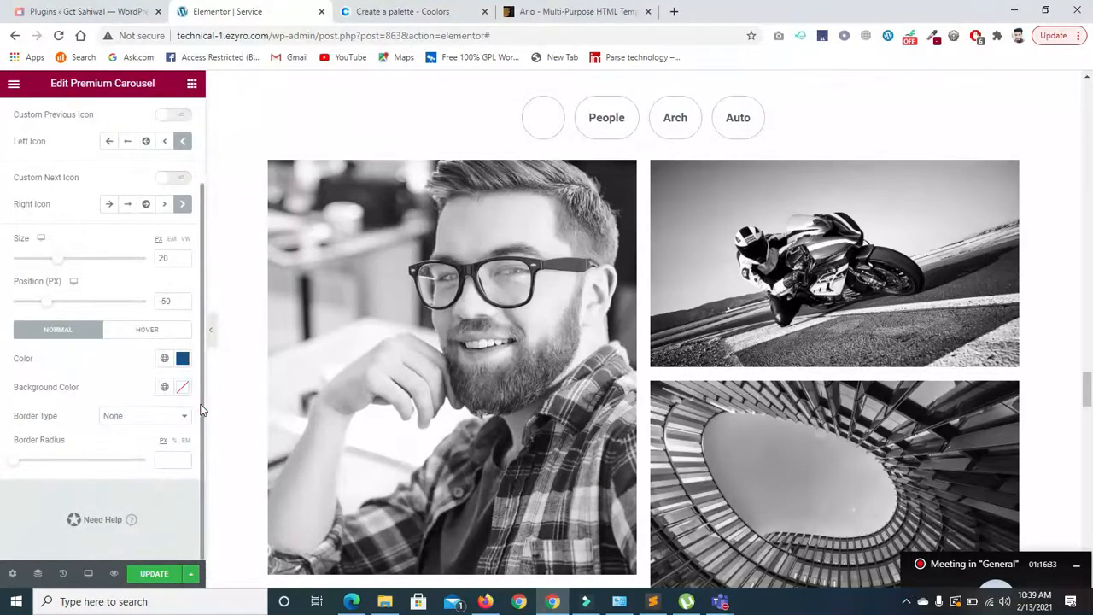
click(201, 403)
scroll(212, 358, up, 2)
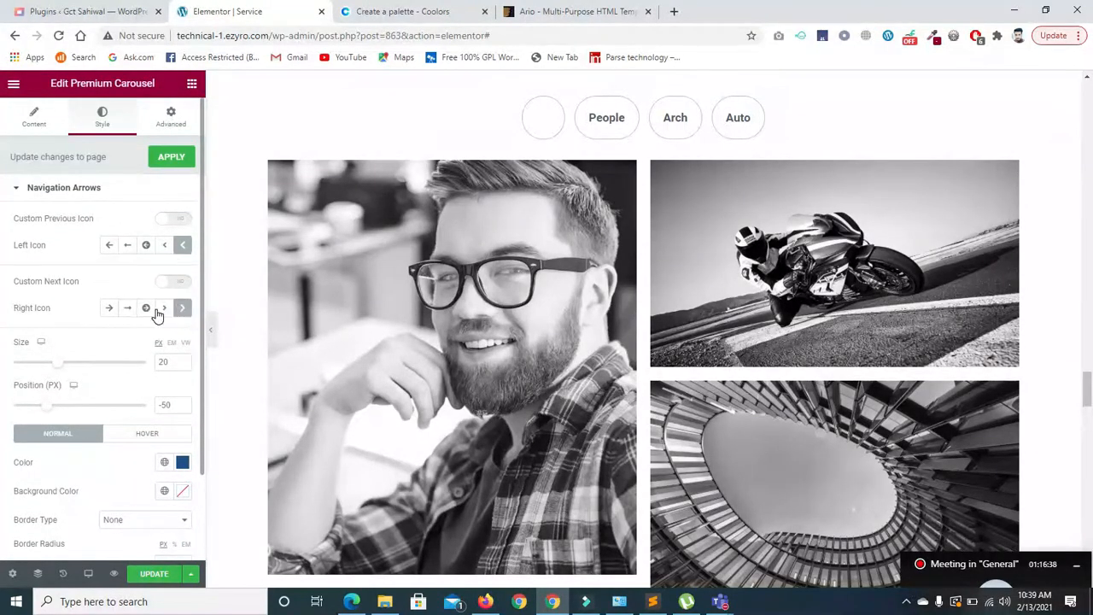
click(34, 117)
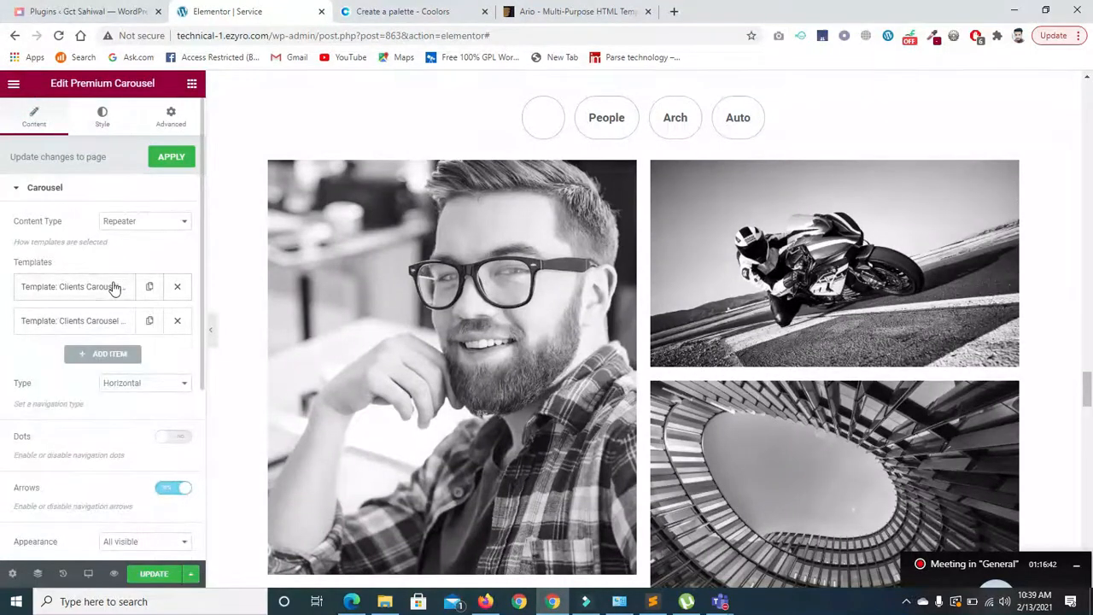
- Use Default Kit for the first two carousel slides and add a third template slide
click(53, 289)
click(102, 336)
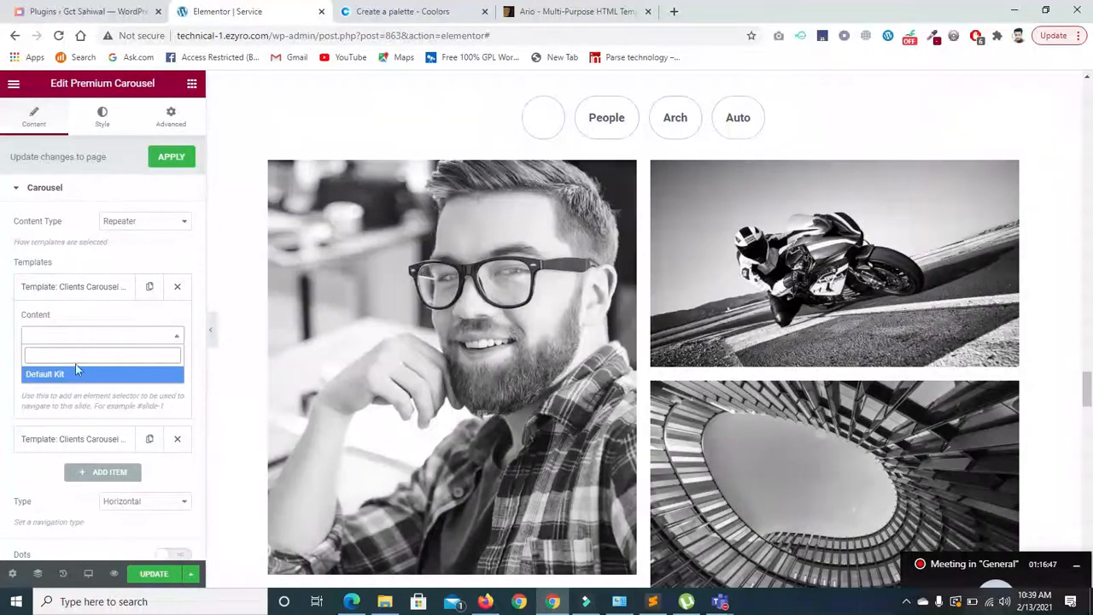
click(75, 373)
click(63, 368)
click(104, 442)
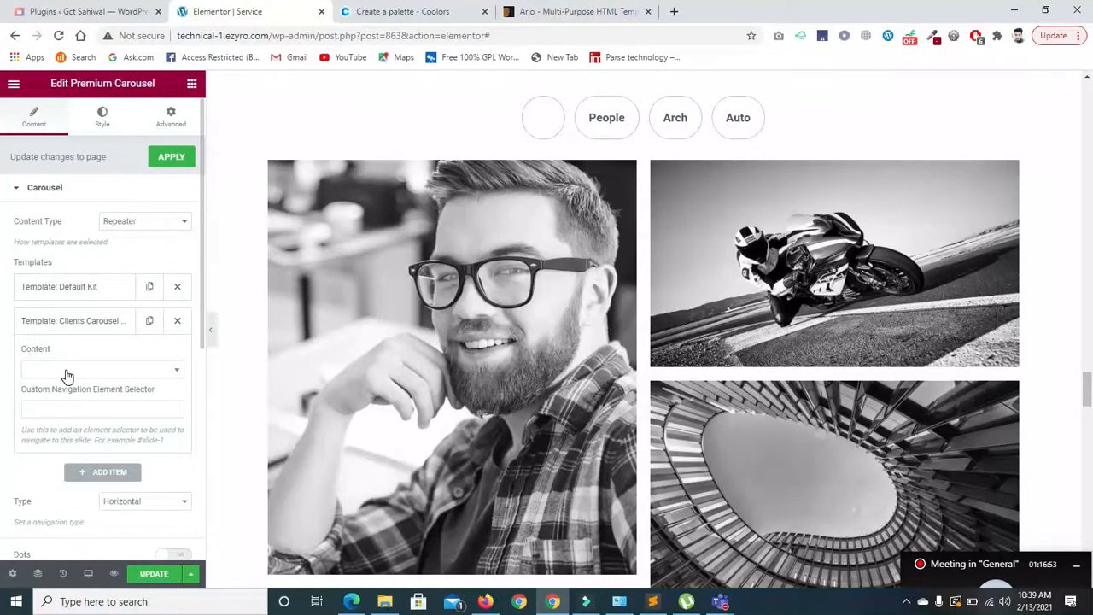
click(67, 370)
click(64, 409)
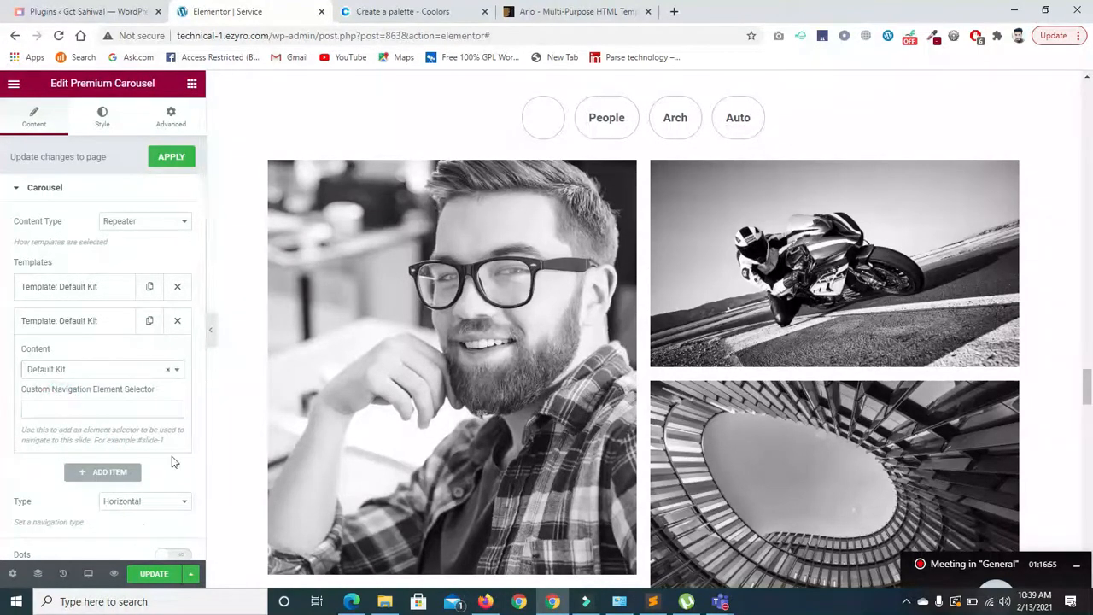
click(109, 468)
click(99, 373)
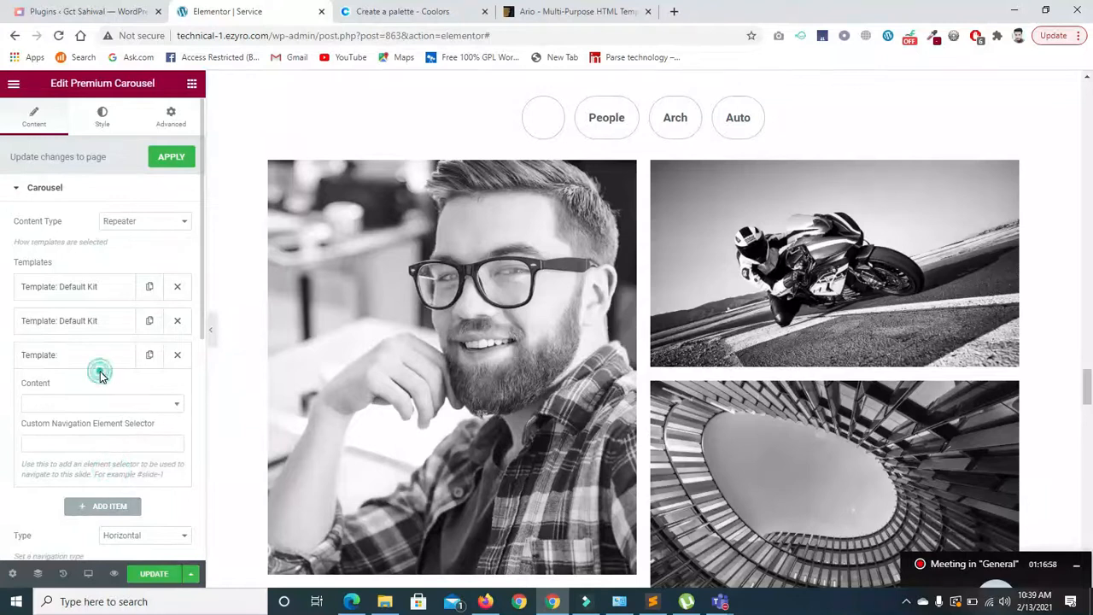
click(100, 399)
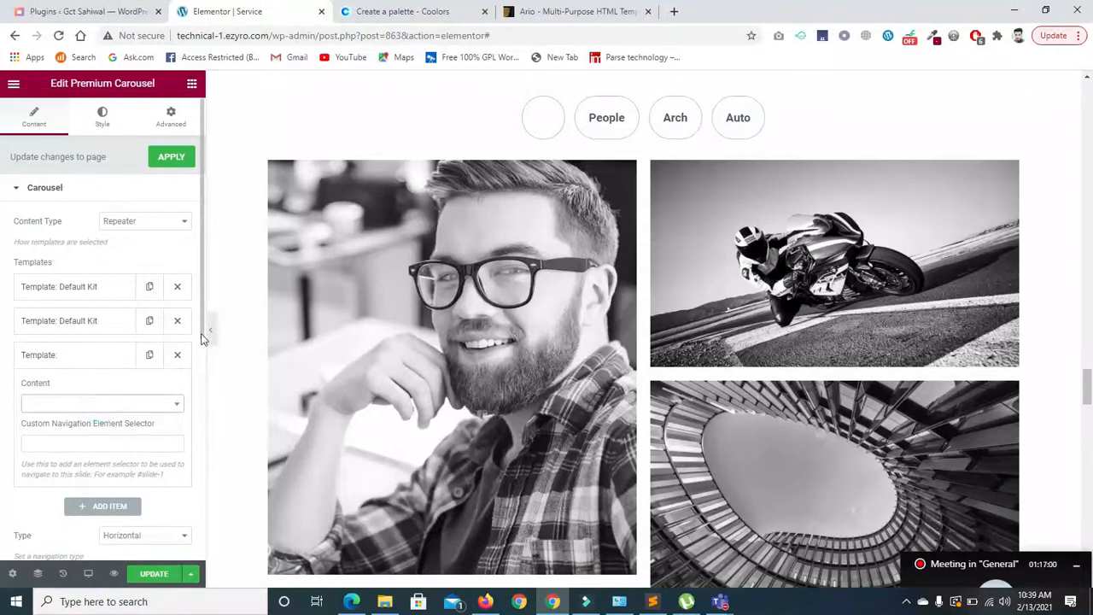
- Keep carousel arrows All visible, check the help links, then delete the Grayscale Effect section
drag(202, 331, 192, 460)
scroll(191, 487, down, 1)
click(175, 357)
click(174, 359)
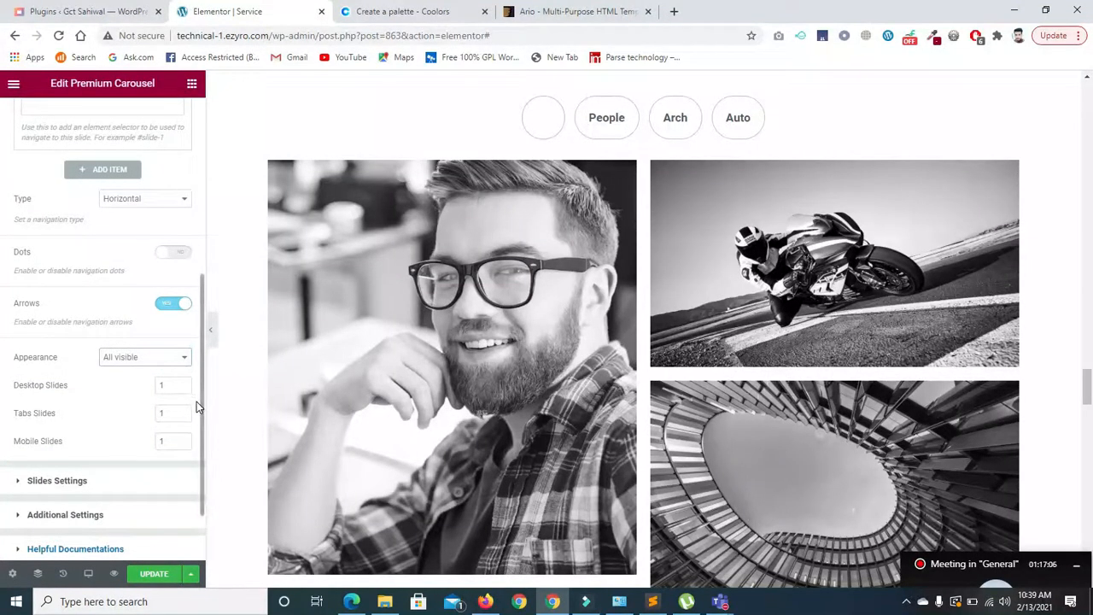
scroll(199, 406, down, 1)
click(82, 465)
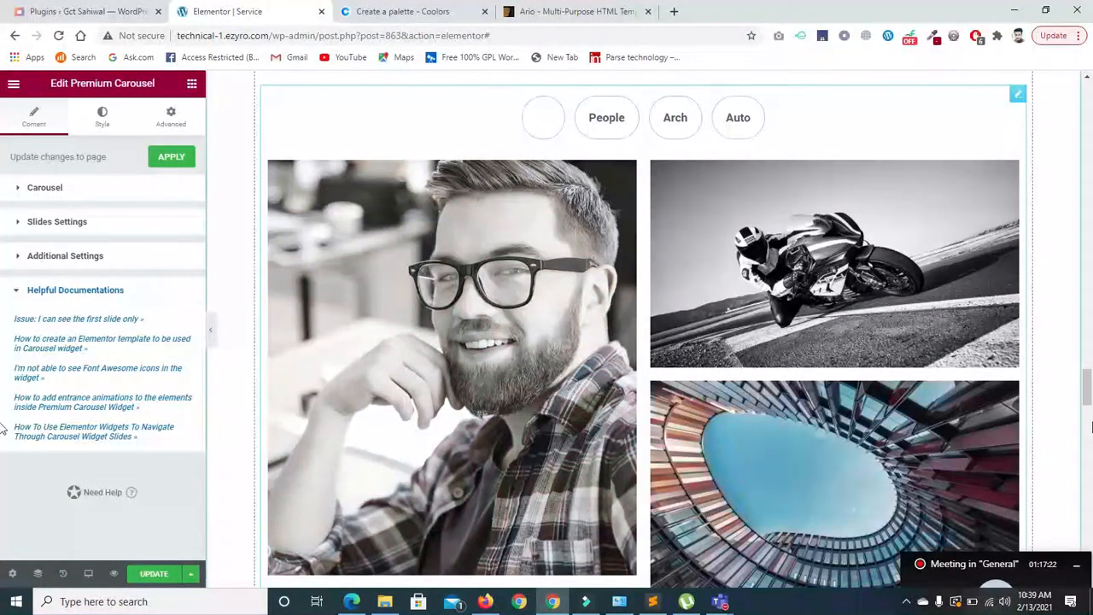
click(1086, 431)
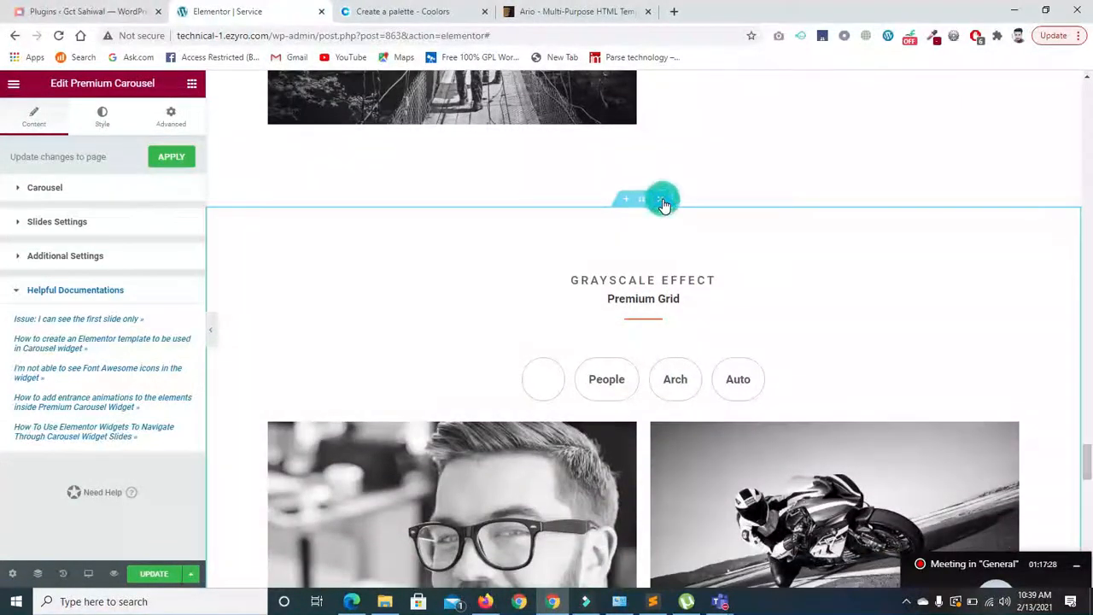
click(664, 201)
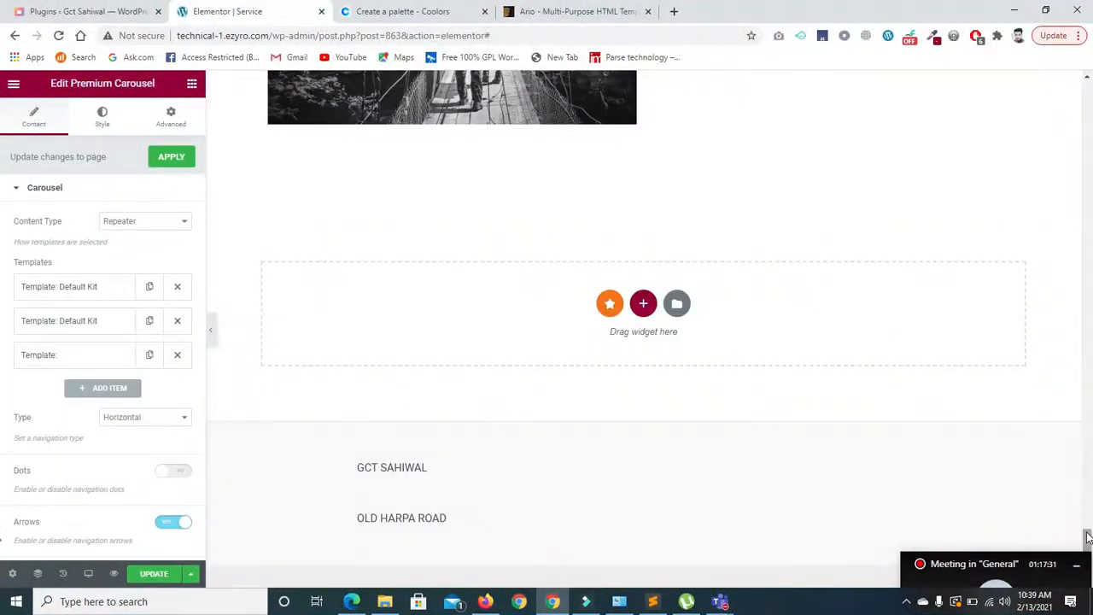
- Insert the About Company block from the library's Blocks tab and preview it with the panel hidden
scroll(1083, 533, up, 2)
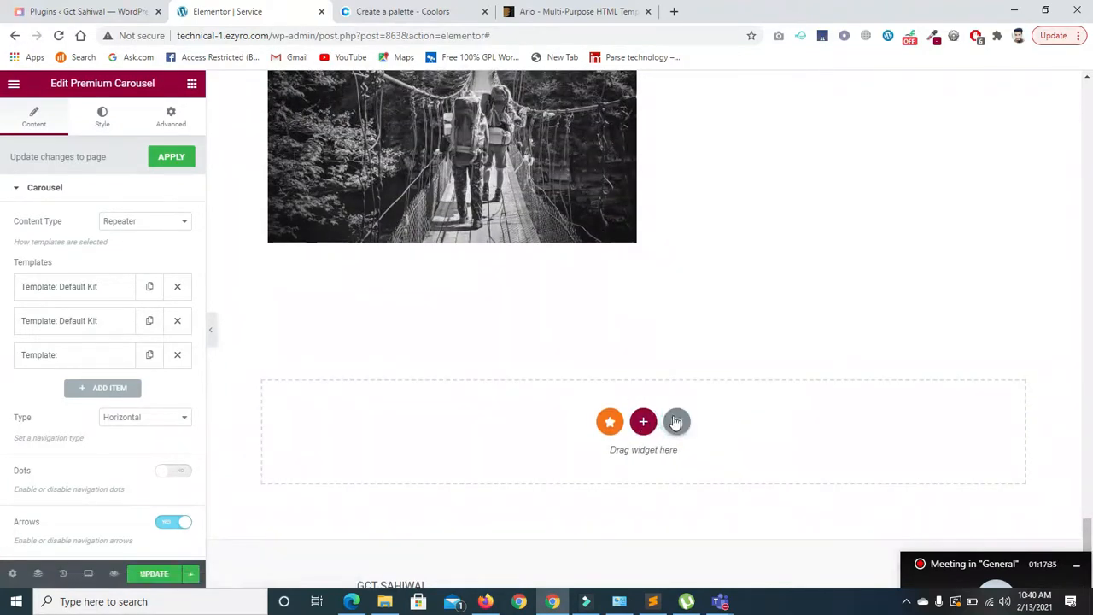
click(676, 421)
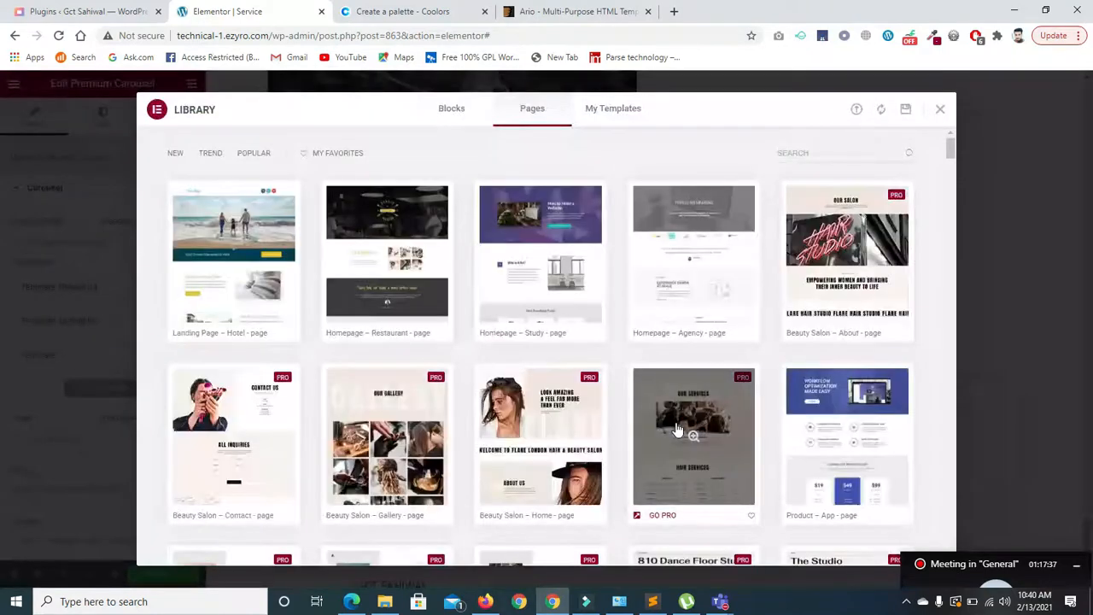
click(447, 116)
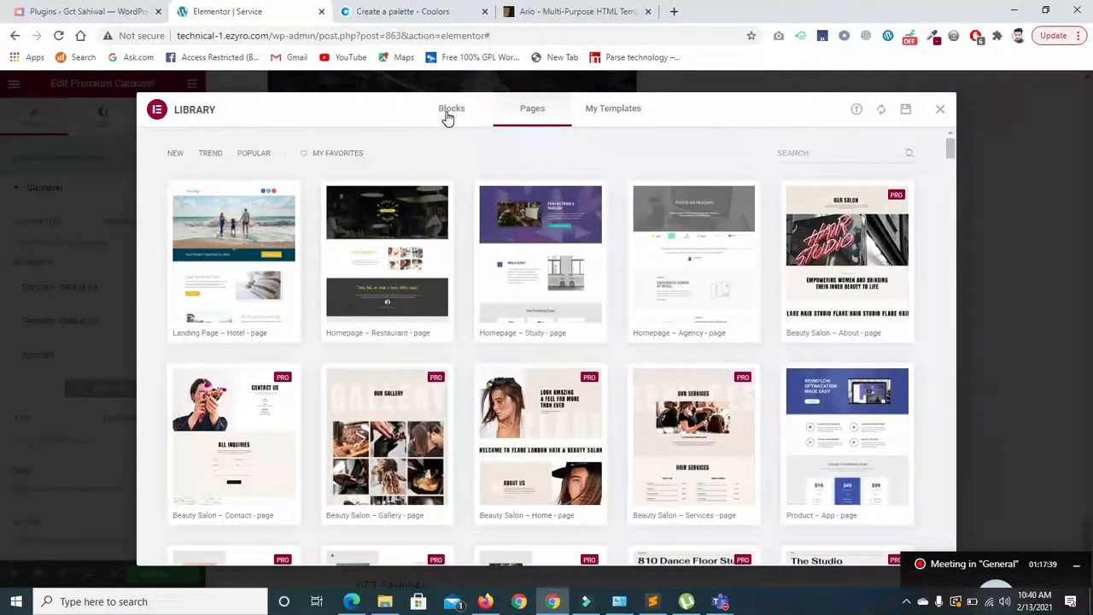
click(501, 113)
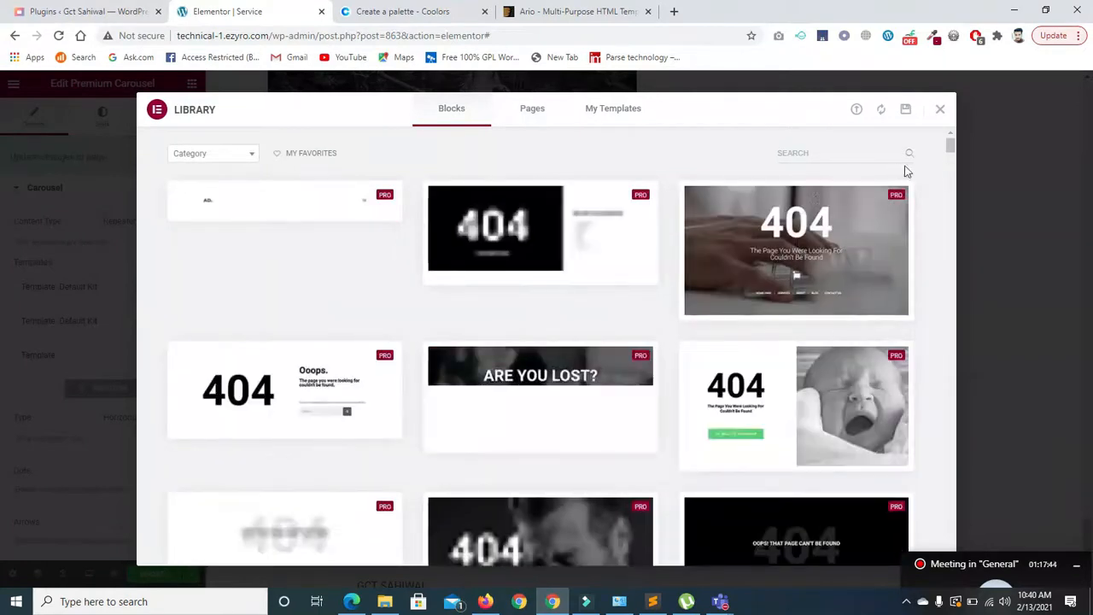
drag(951, 148, 950, 157)
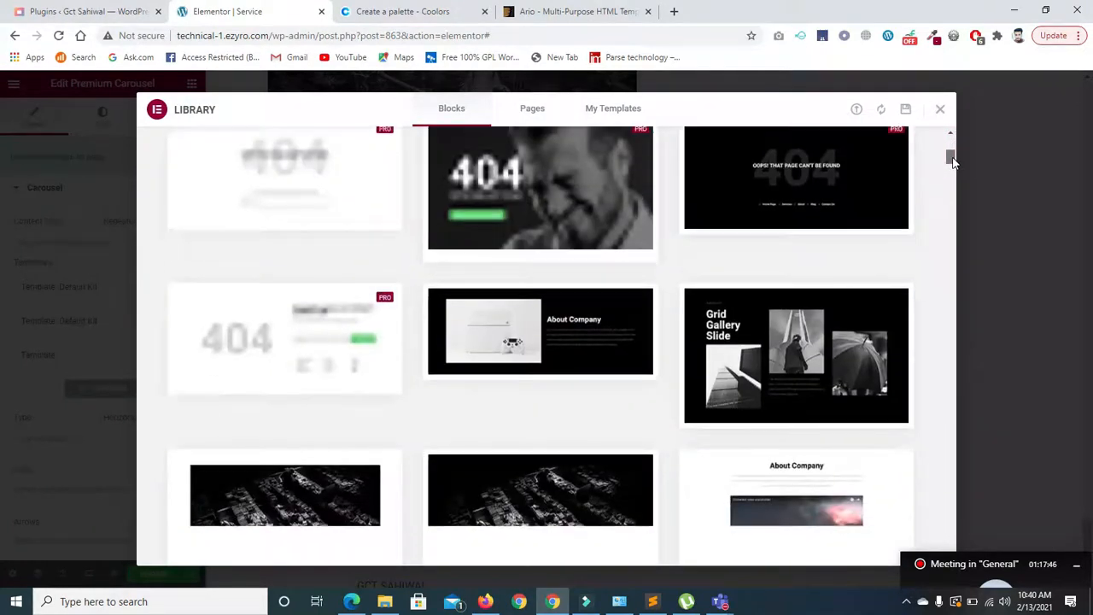
mouse_move(538, 340)
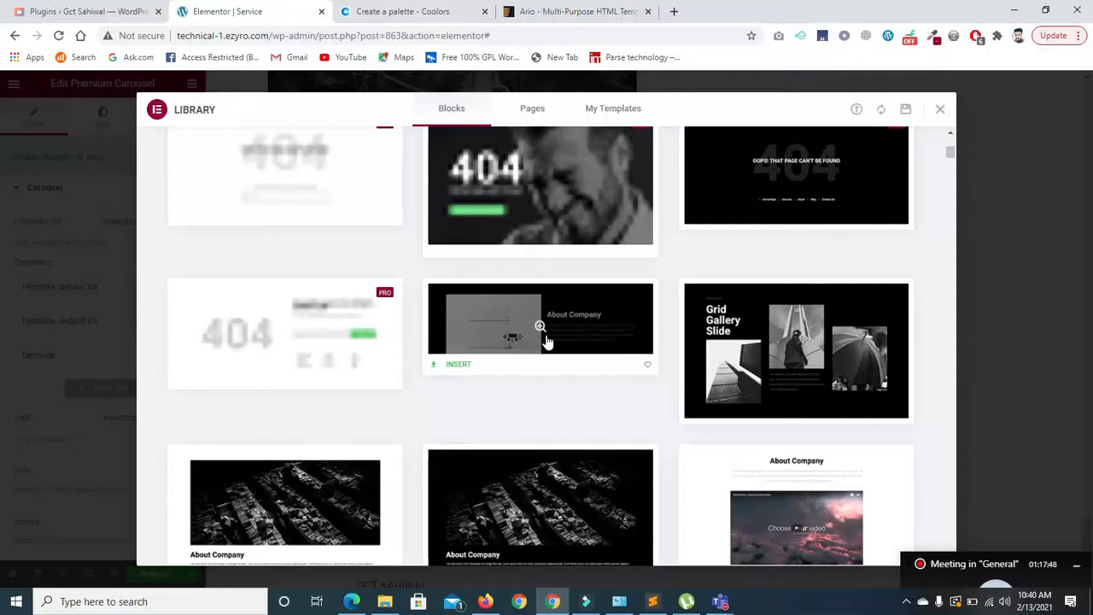
click(459, 364)
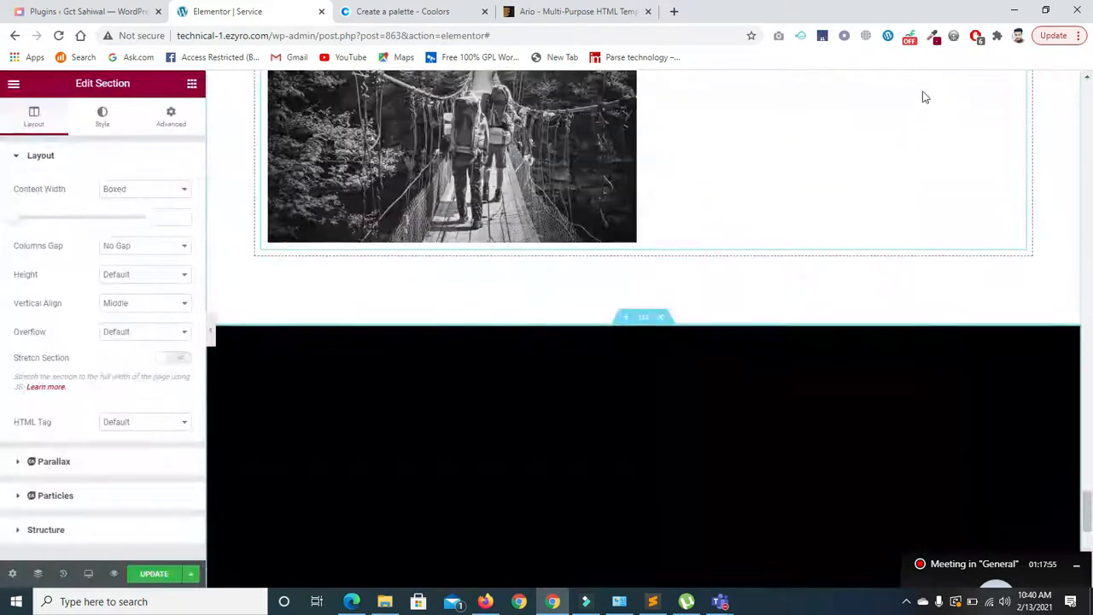
scroll(936, 437, down, 2)
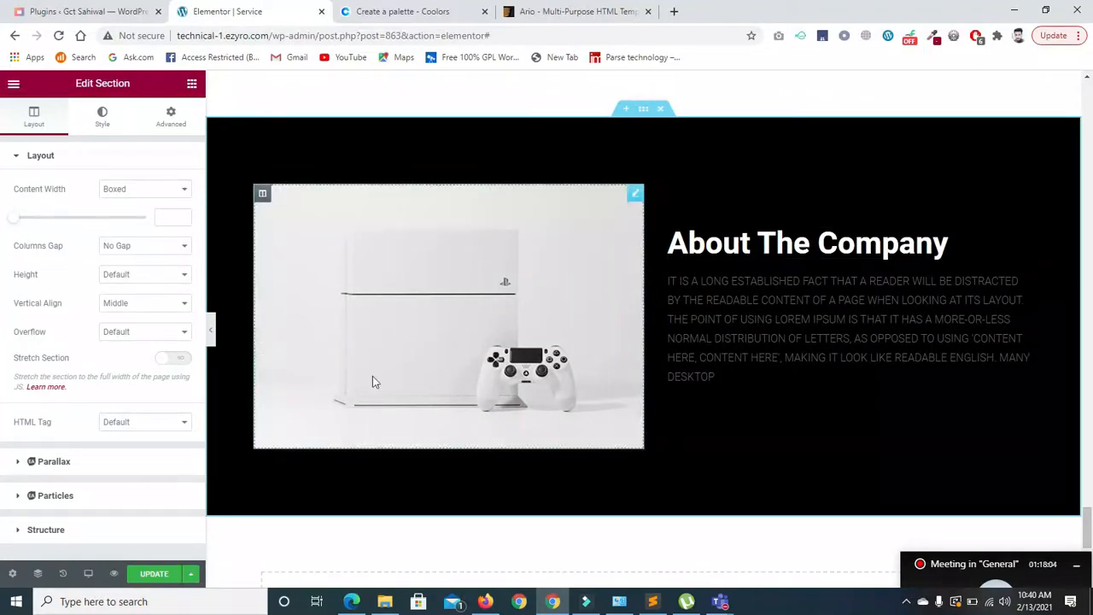
click(210, 328)
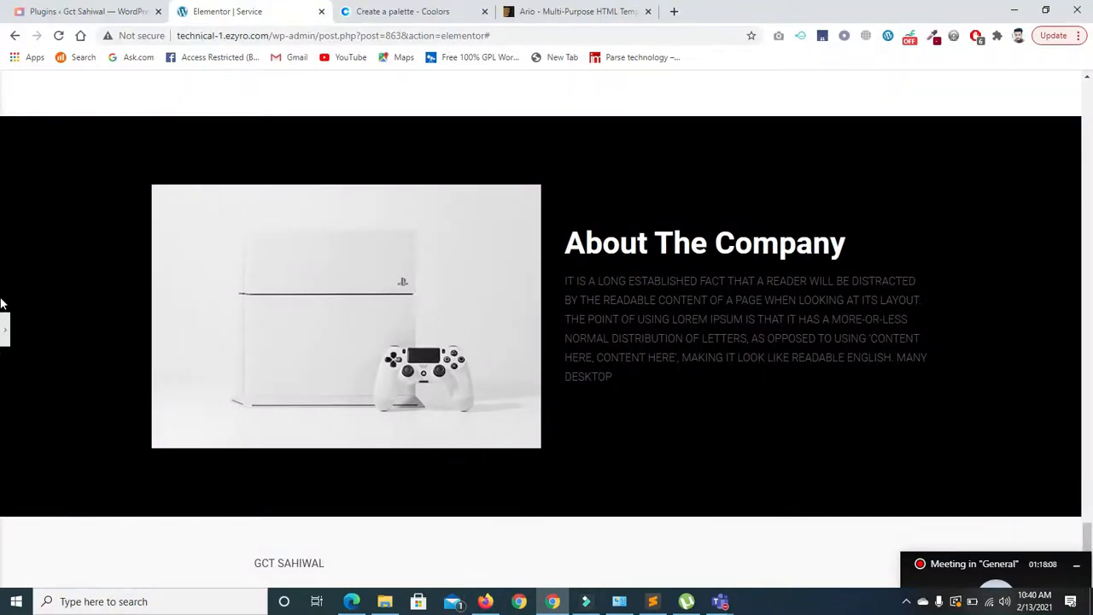
click(5, 327)
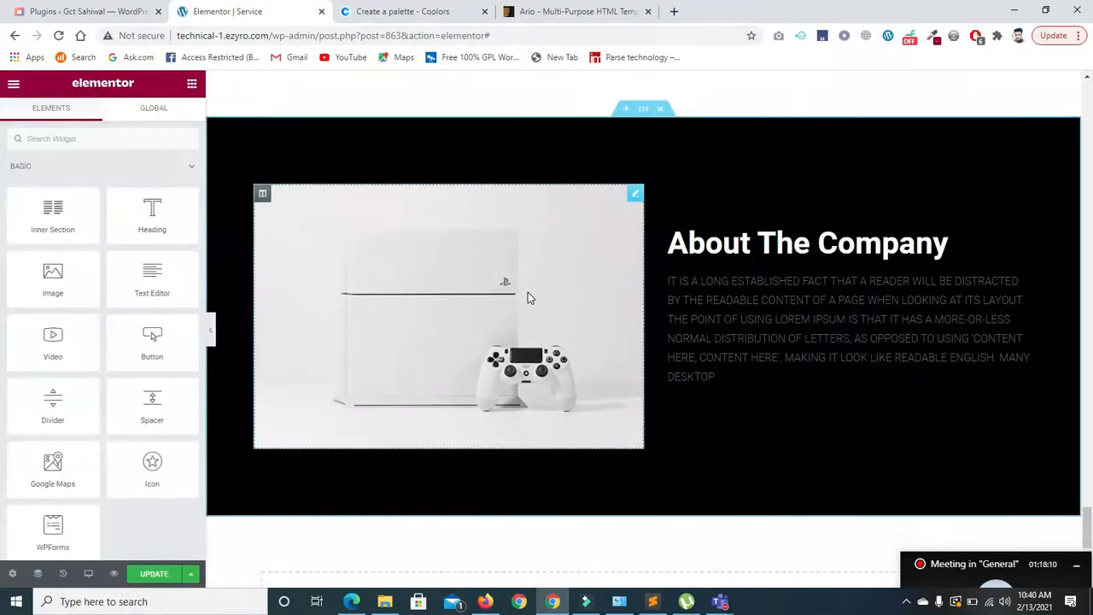
- Replace the console photo with the team_4.jpg portrait from the media library
click(424, 309)
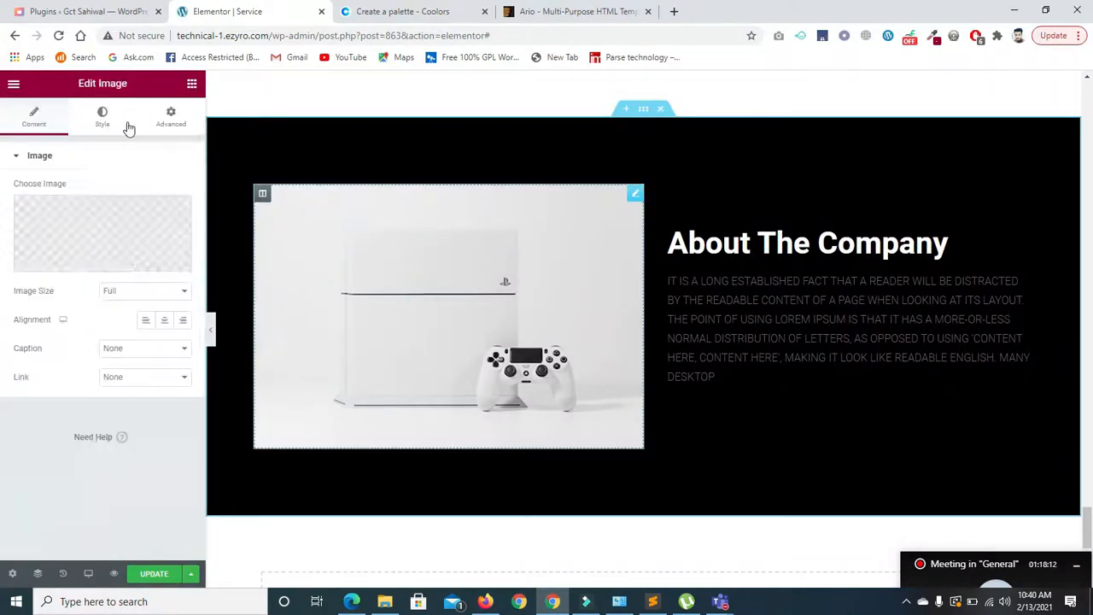
click(80, 217)
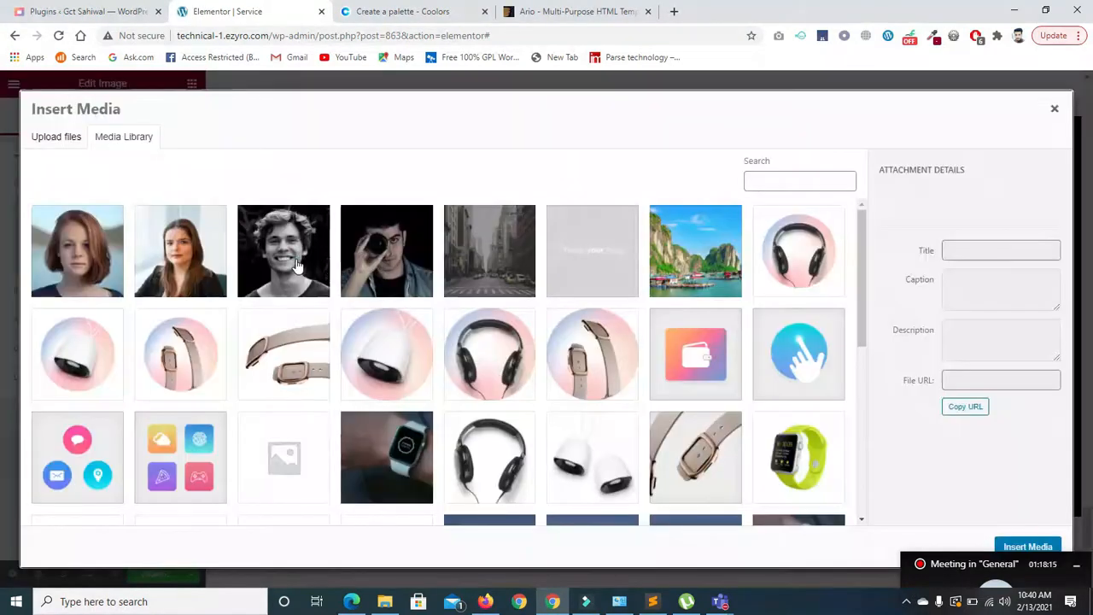
click(297, 259)
click(1016, 550)
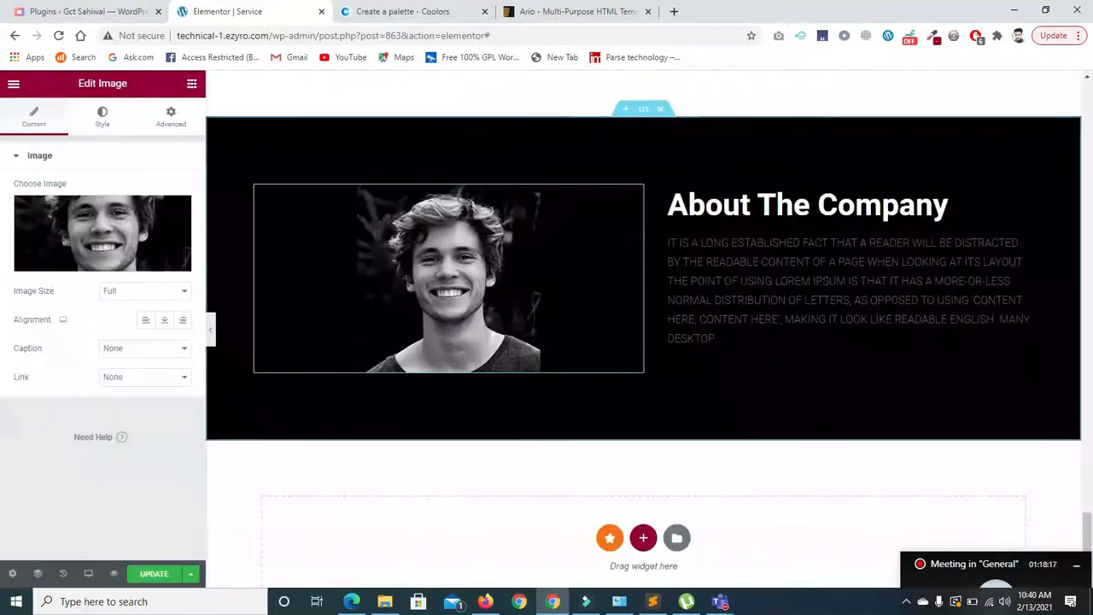
- Change the heading title to 'Comapny now'
click(757, 245)
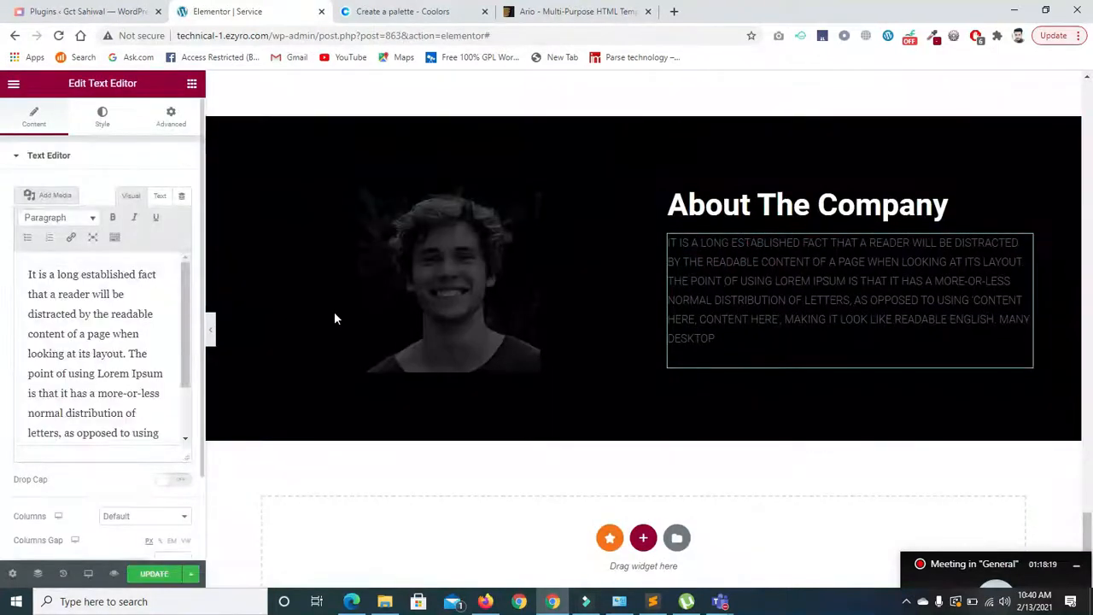
click(709, 210)
triple_click(110, 207)
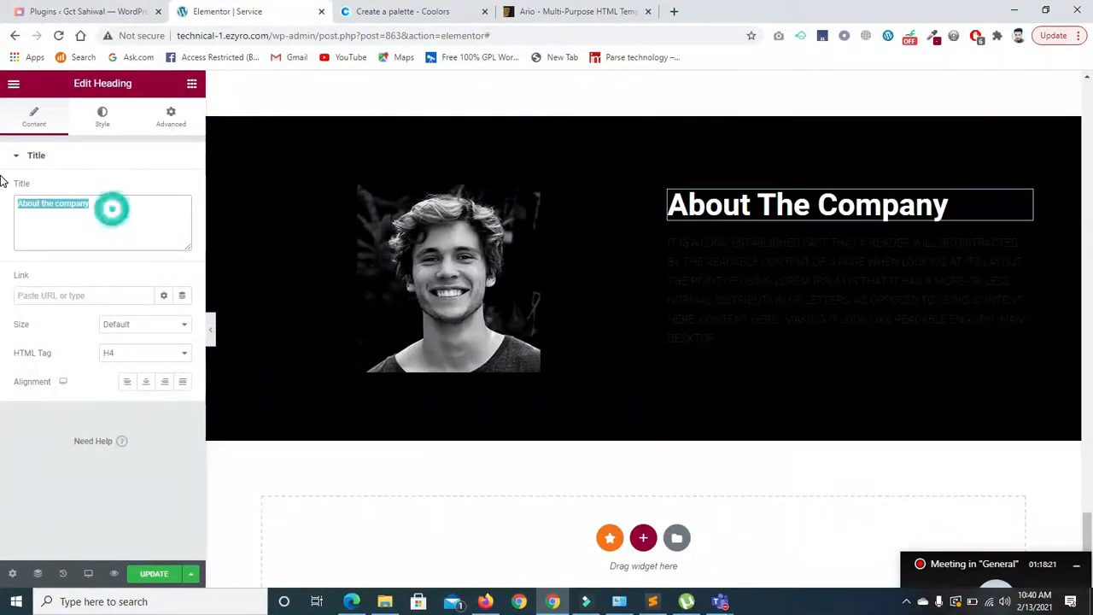
text(Comapny)
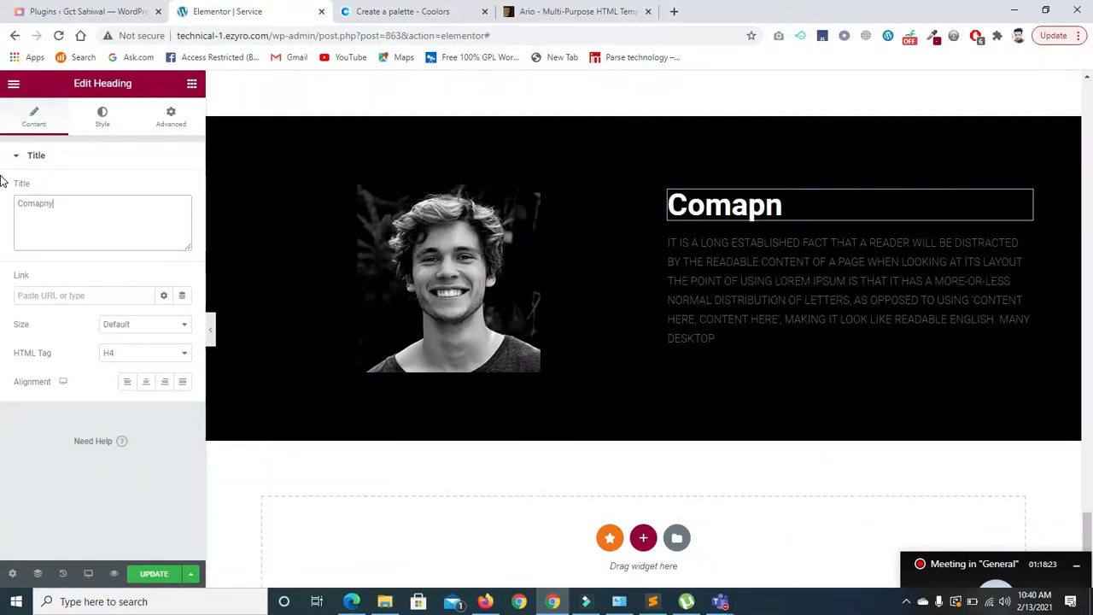
text( now)
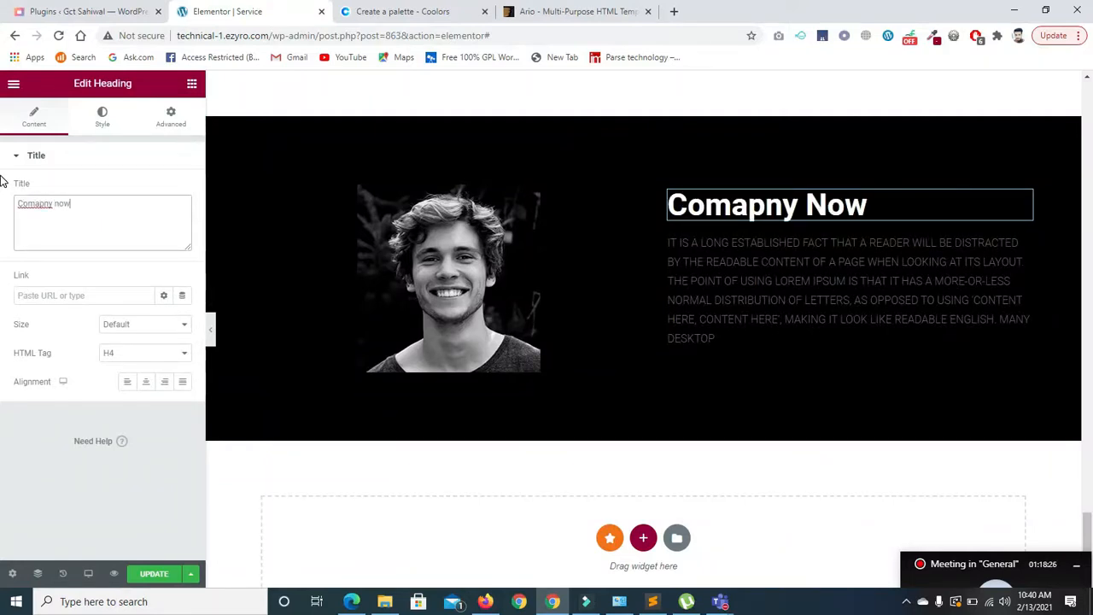
- Preview the updated About block with the panel hidden, then select the whole About section
click(481, 279)
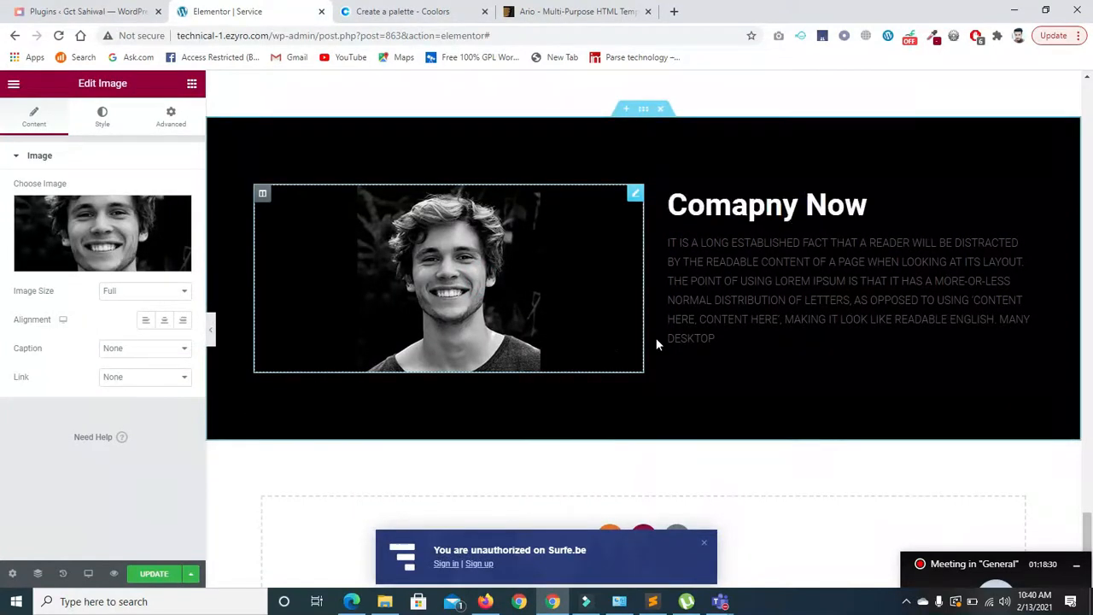
click(211, 328)
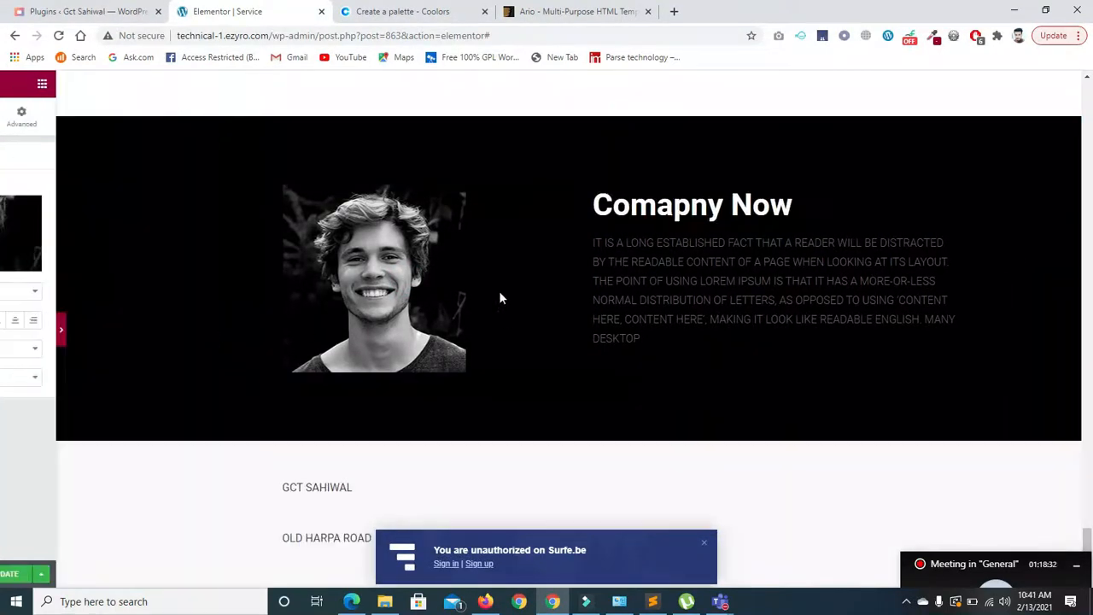
click(5, 334)
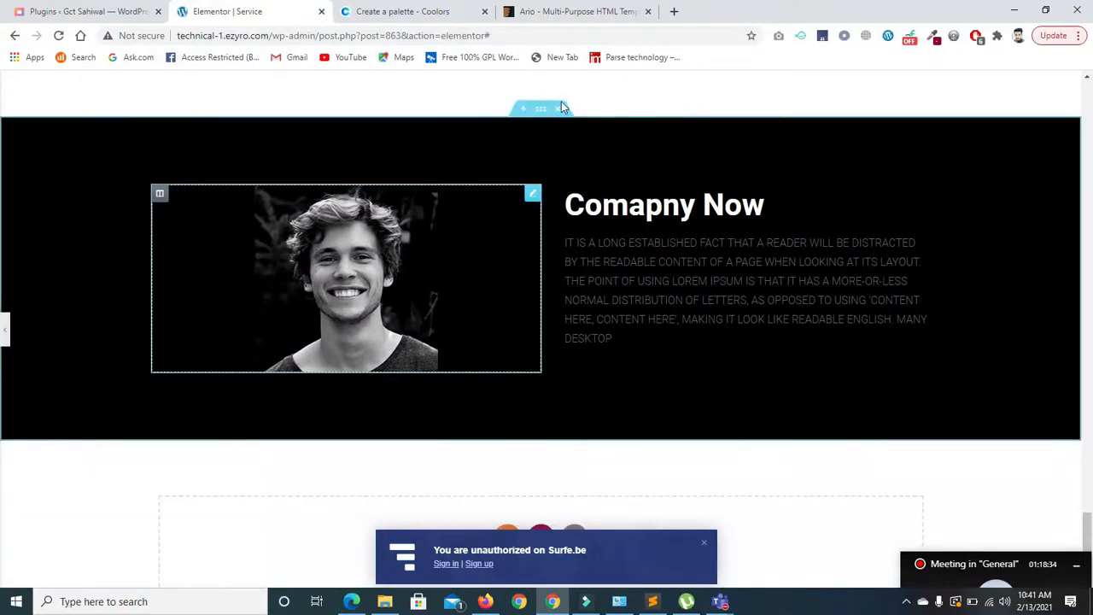
click(644, 111)
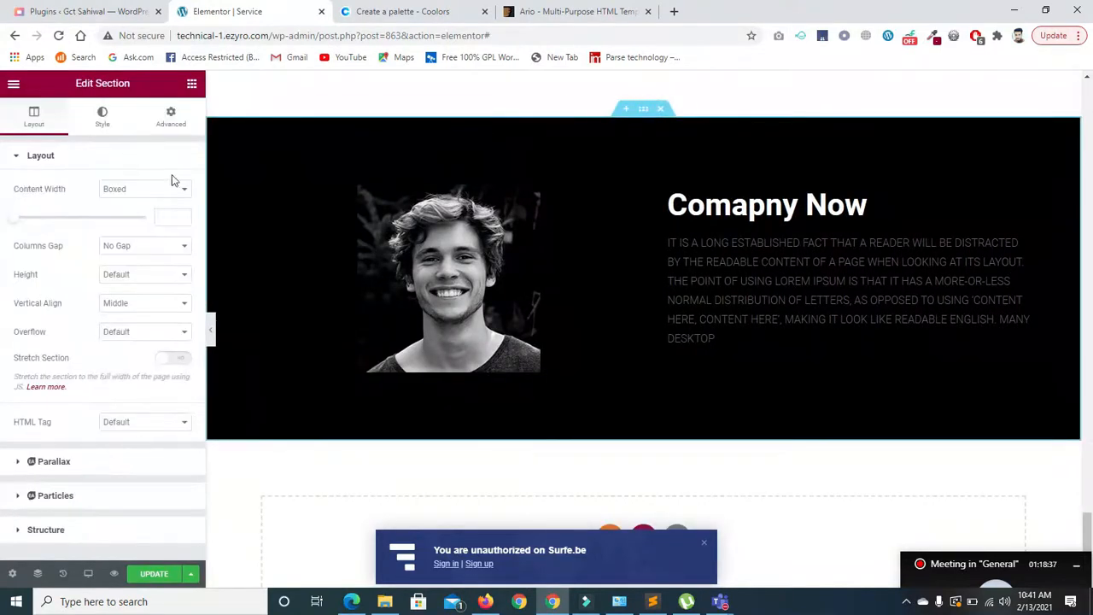
- Set the section background to the green Secondary global colour
click(102, 115)
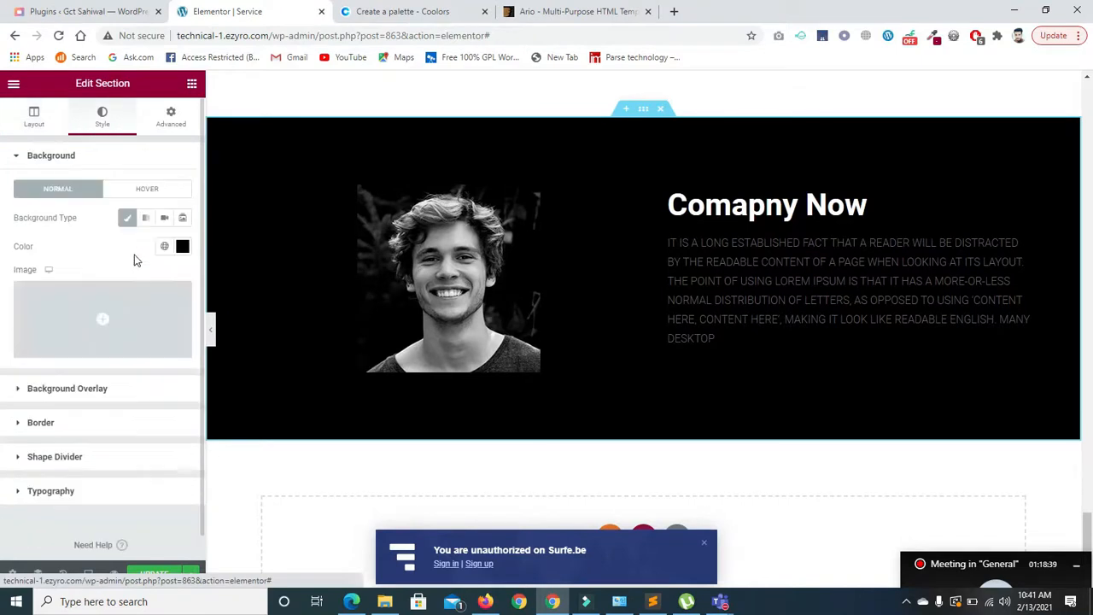
click(164, 246)
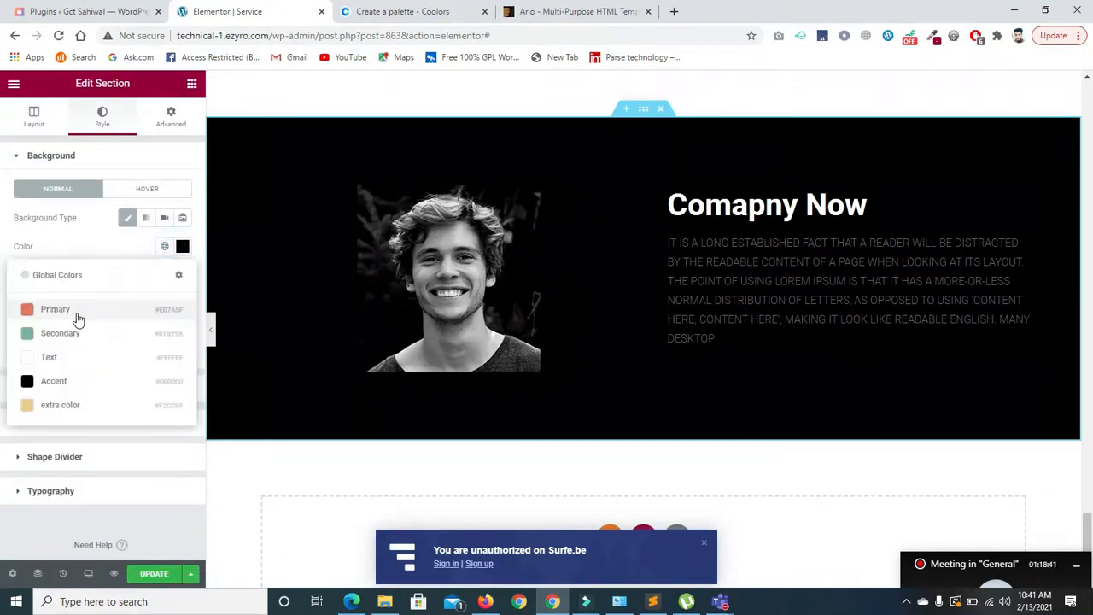
click(77, 319)
click(163, 246)
click(107, 334)
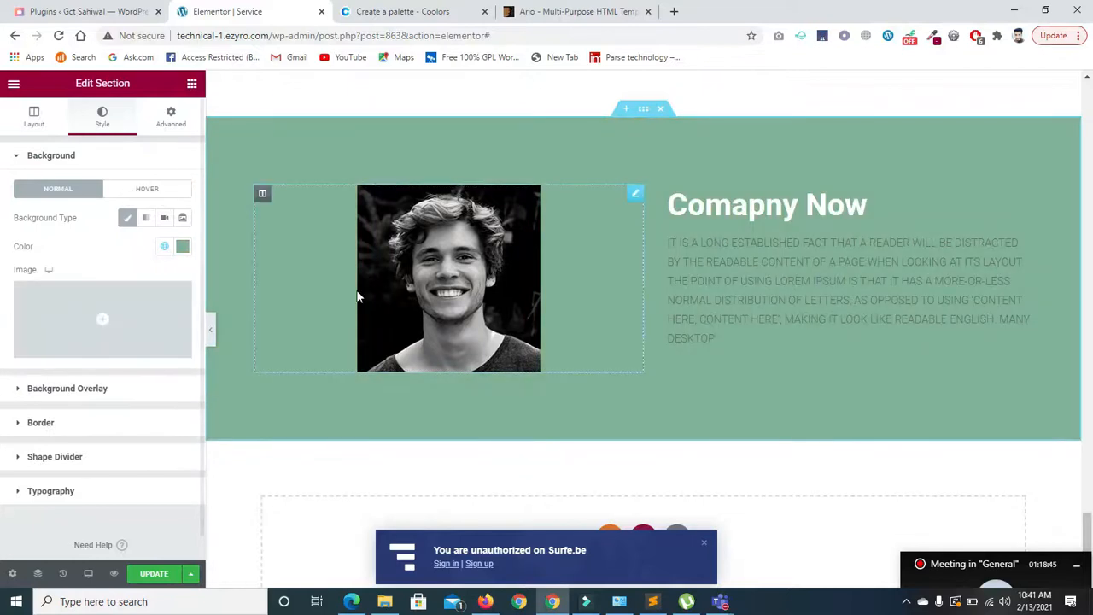
- Make the paragraph text white using the global Text colour
click(724, 305)
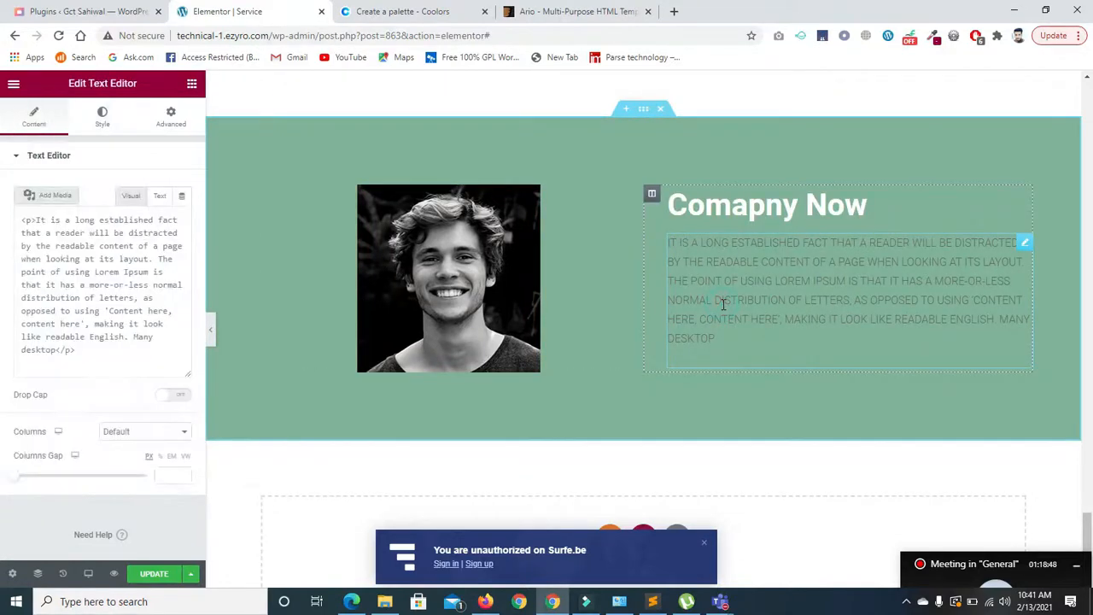
click(102, 117)
click(163, 216)
click(91, 326)
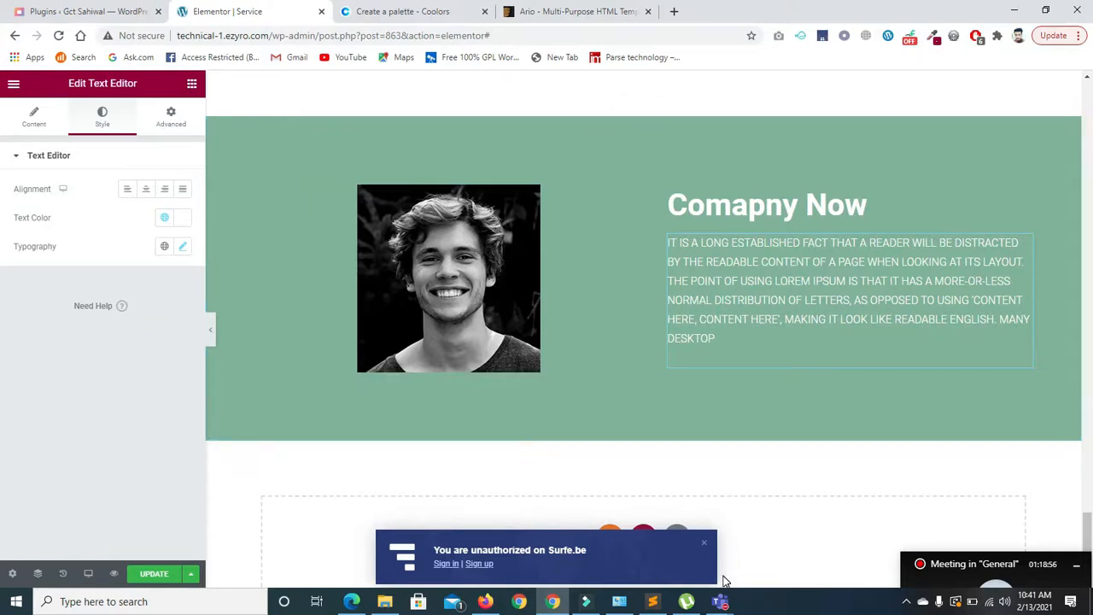
- Dismiss the Surfe.be popup and preview the green section with the panel hidden
click(705, 543)
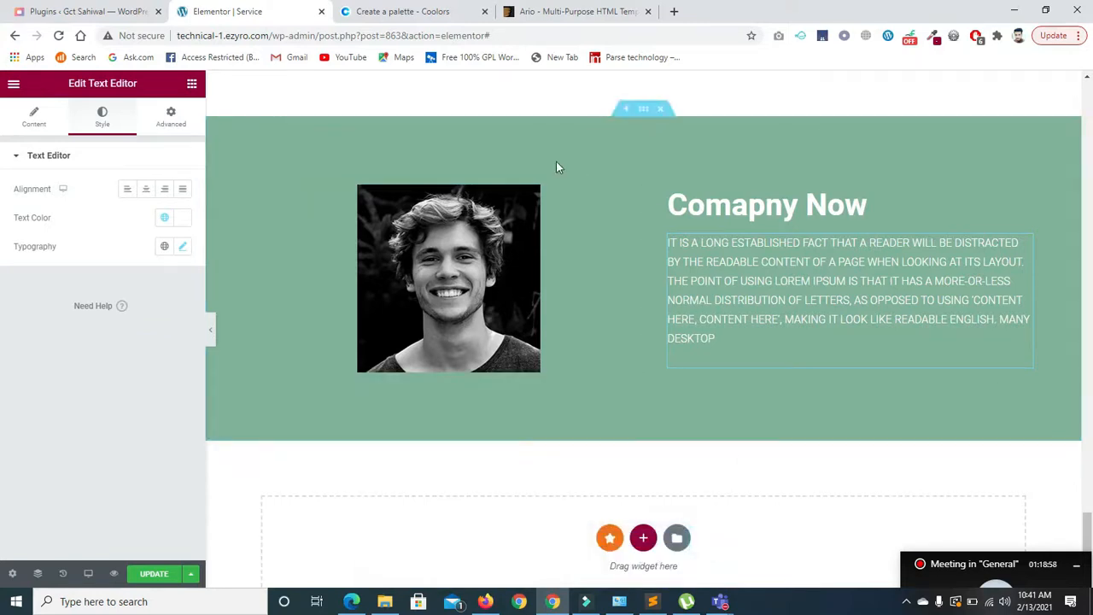
click(211, 333)
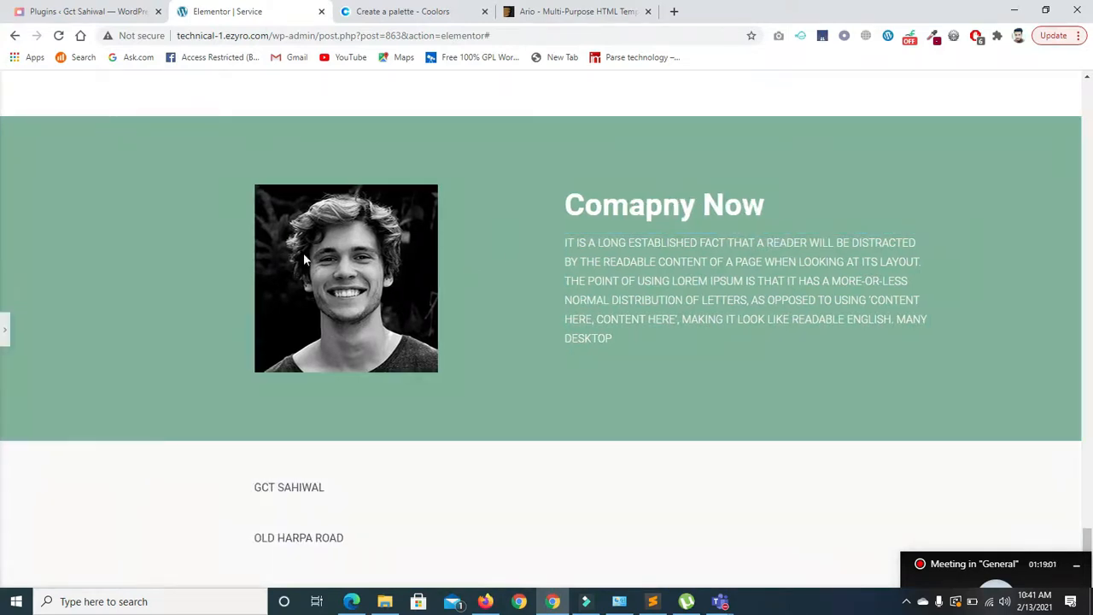
click(4, 328)
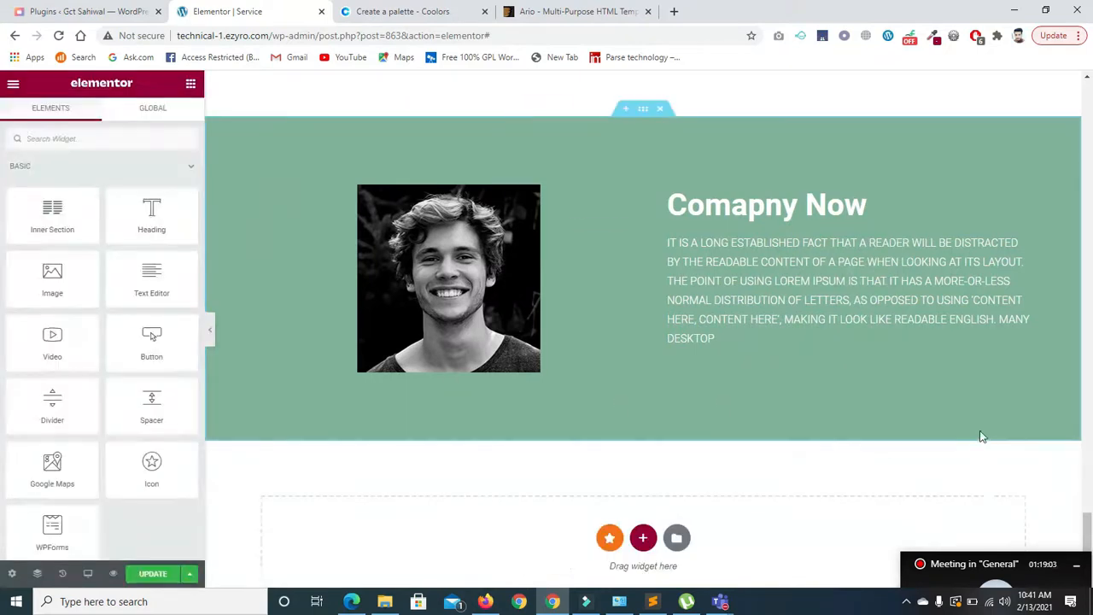
scroll(1087, 535, down, 3)
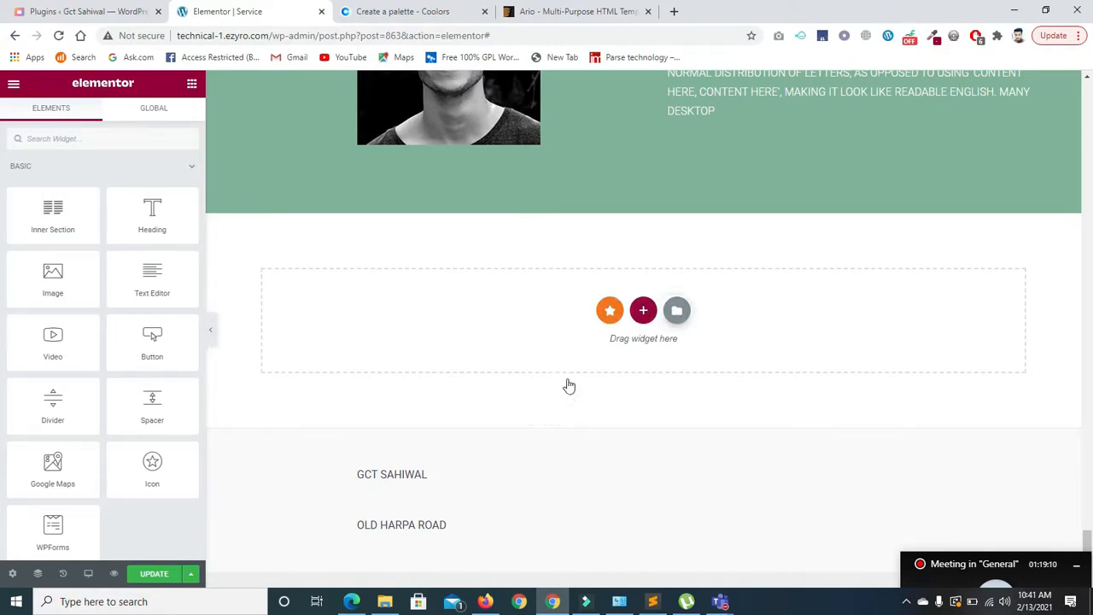
click(596, 323)
drag(949, 143, 951, 206)
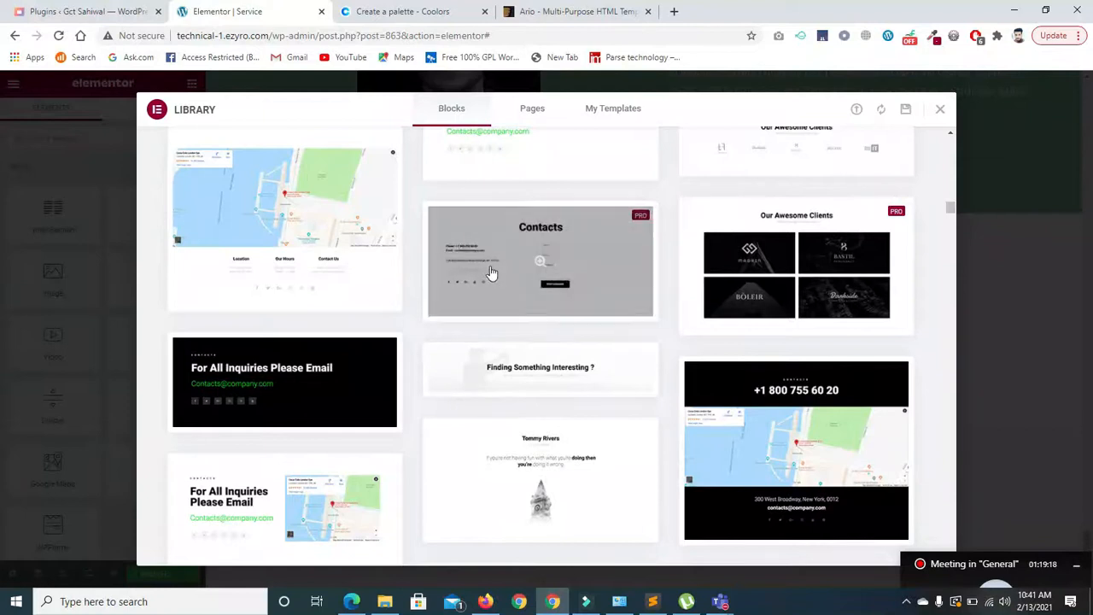
click(538, 261)
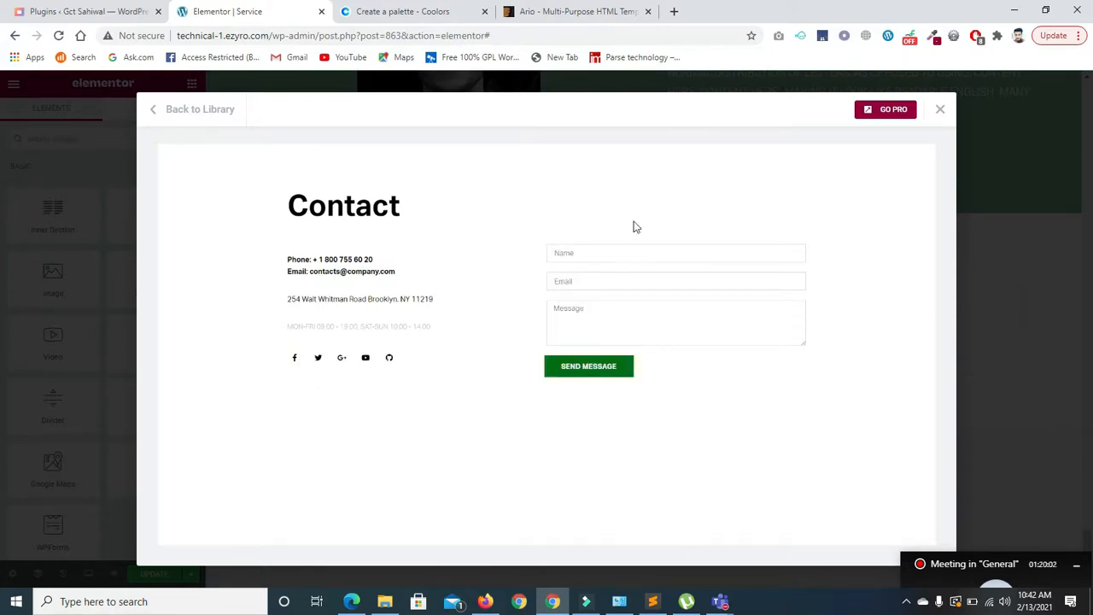
click(942, 111)
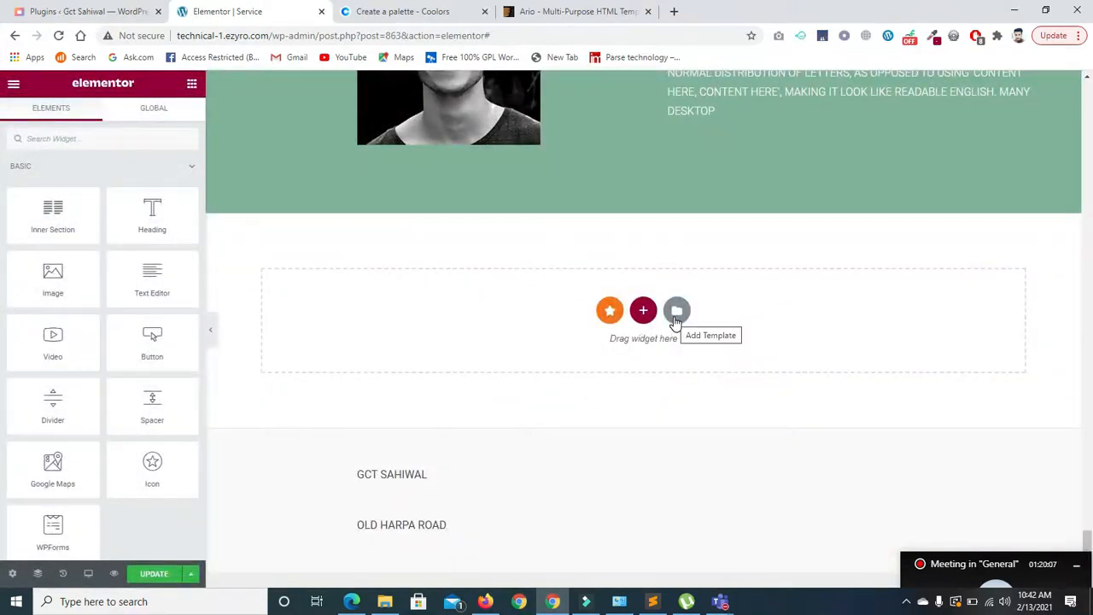
- Preview the 'Check Out Our Work' block and its image slider, then return to the library list
click(676, 312)
click(690, 311)
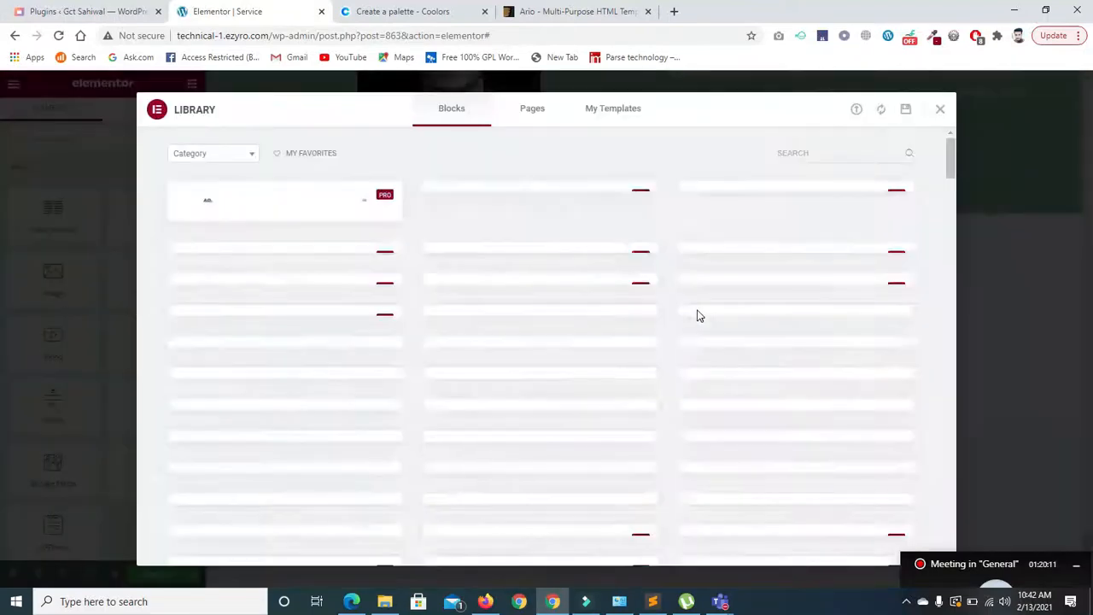
drag(953, 149, 950, 273)
drag(950, 273, 959, 350)
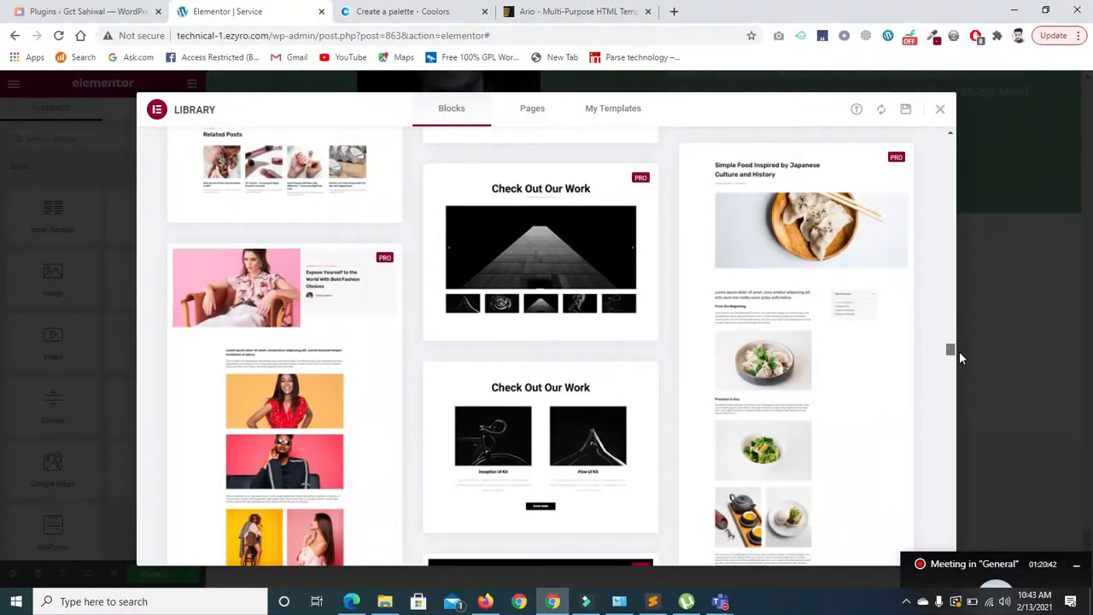
mouse_move(524, 265)
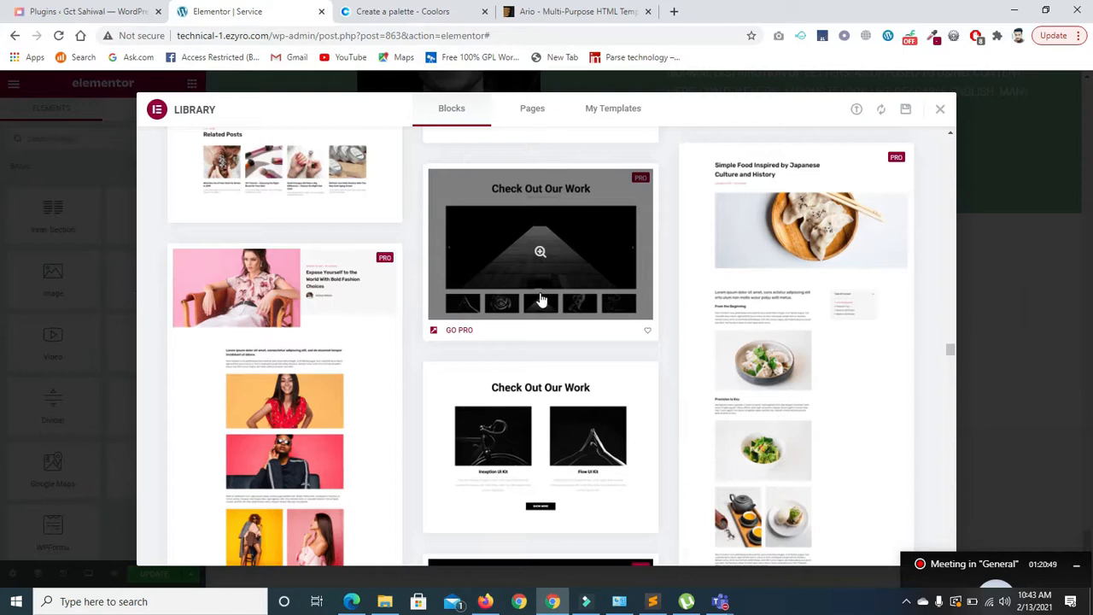
click(549, 270)
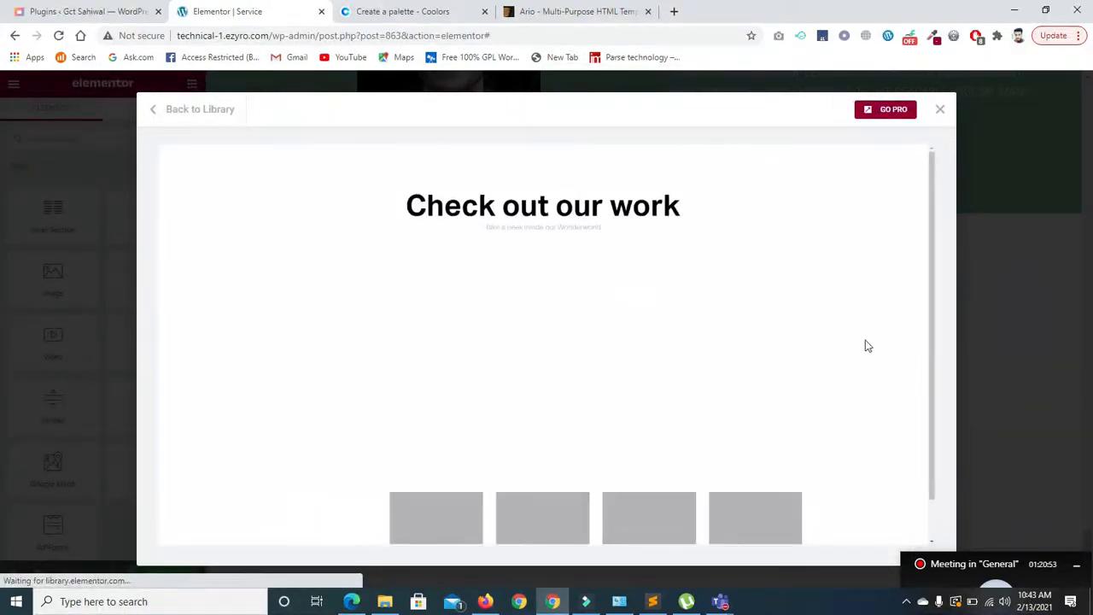
scroll(930, 265, down, 1)
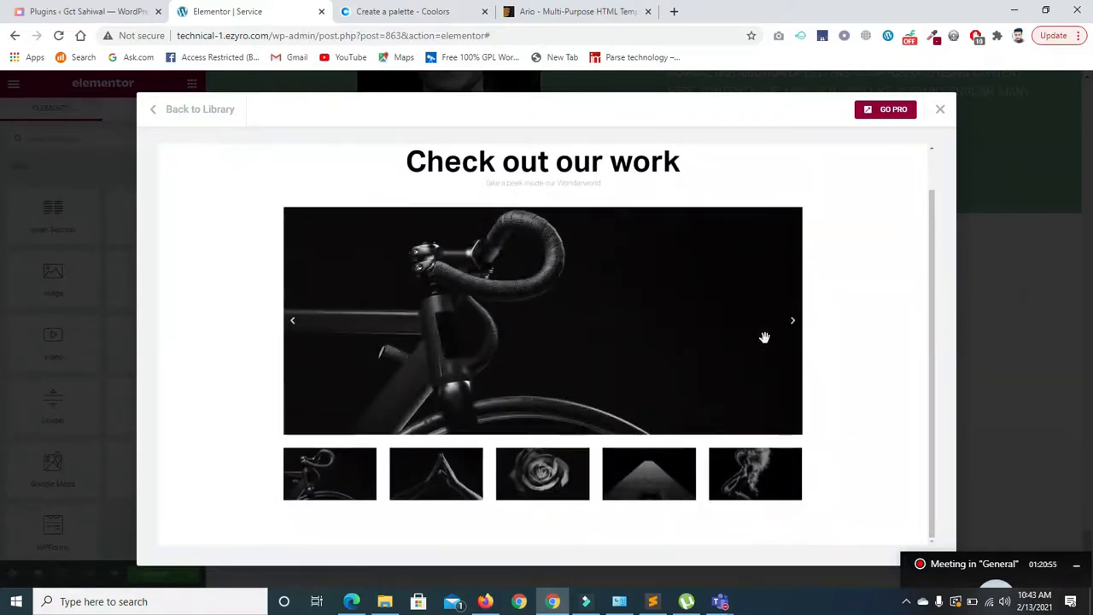
click(791, 323)
click(790, 327)
click(939, 110)
click(678, 310)
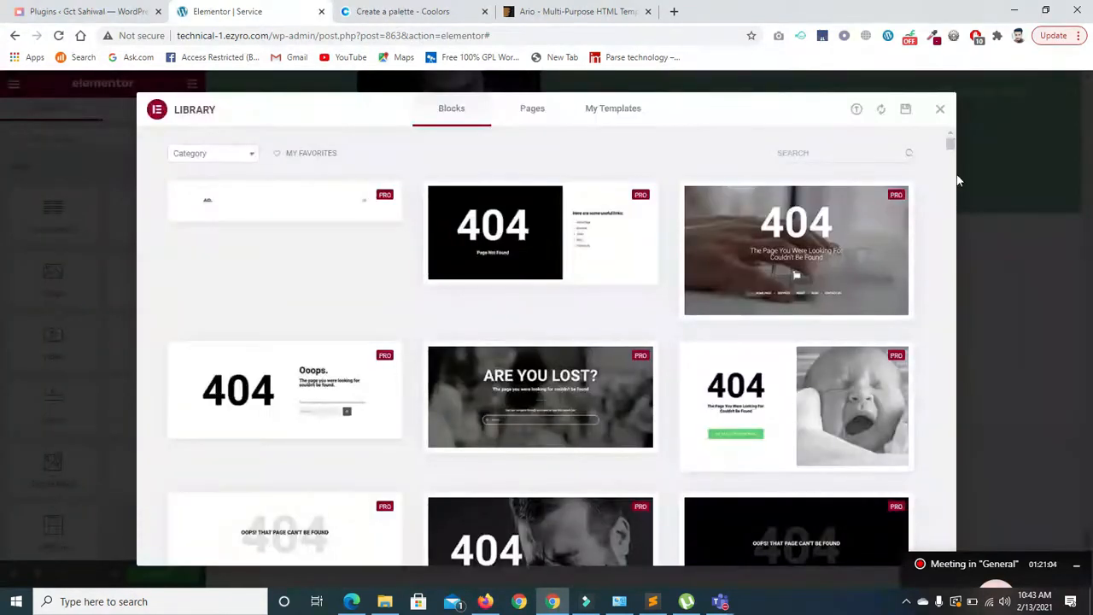
drag(950, 146, 950, 412)
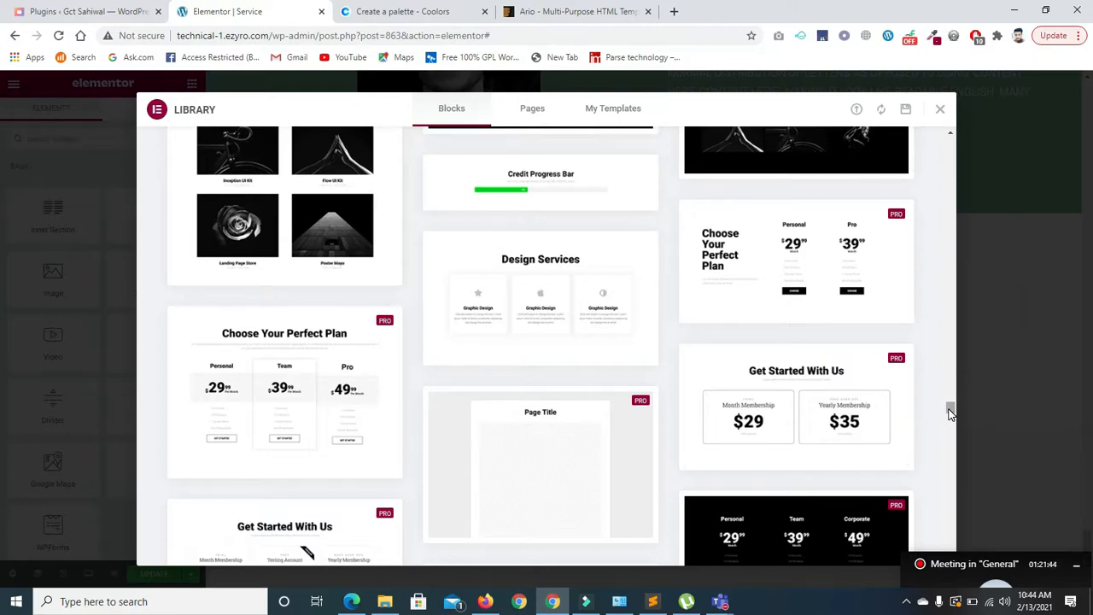
drag(950, 412, 950, 416)
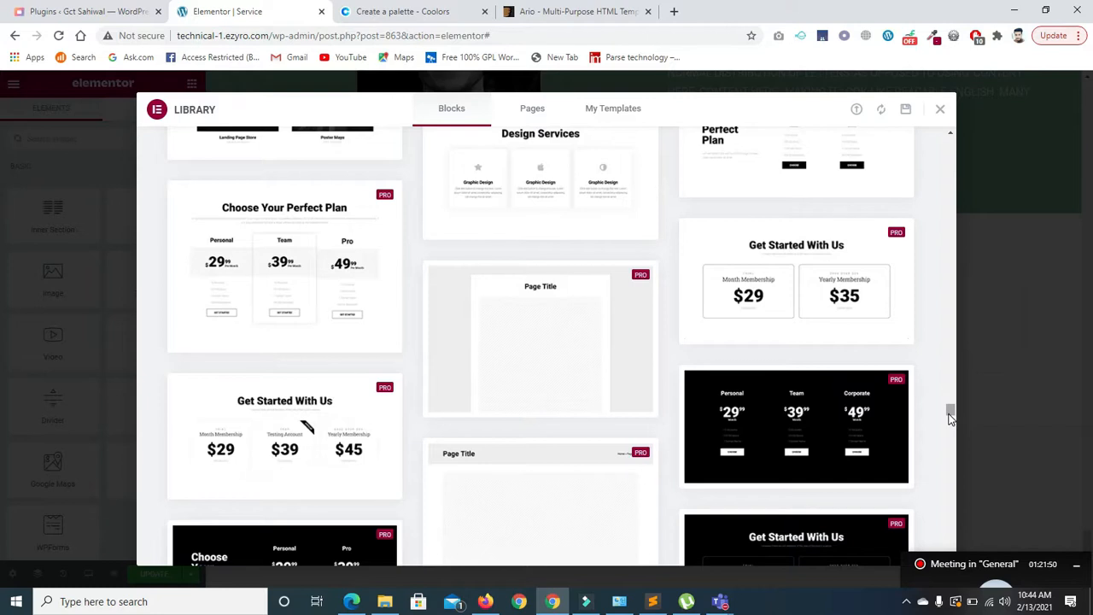
scroll(950, 416, down, 3)
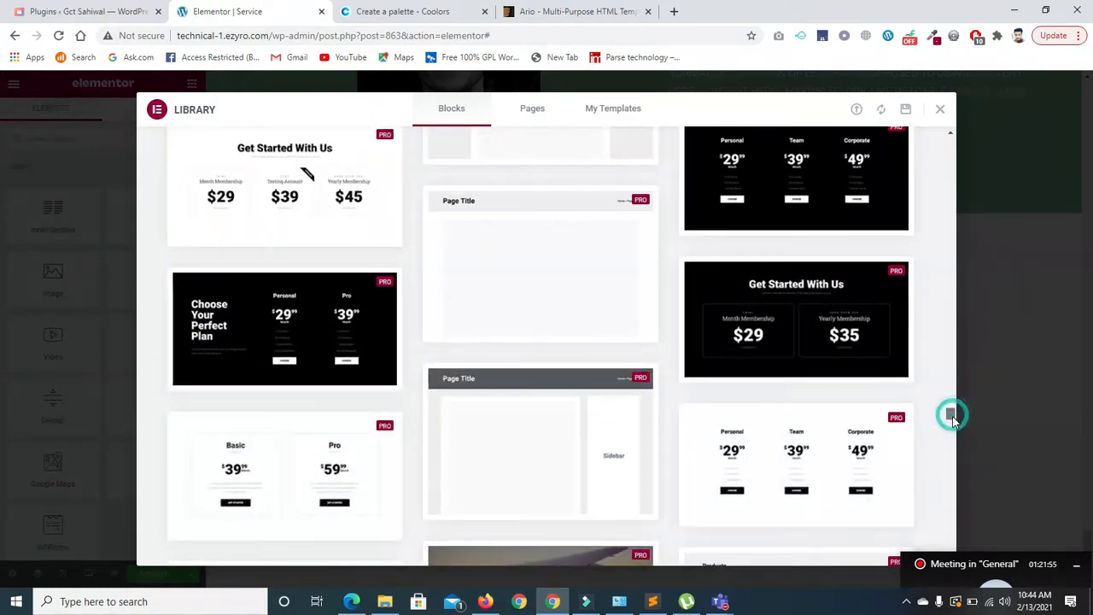
scroll(951, 416, down, 1)
mouse_move(551, 376)
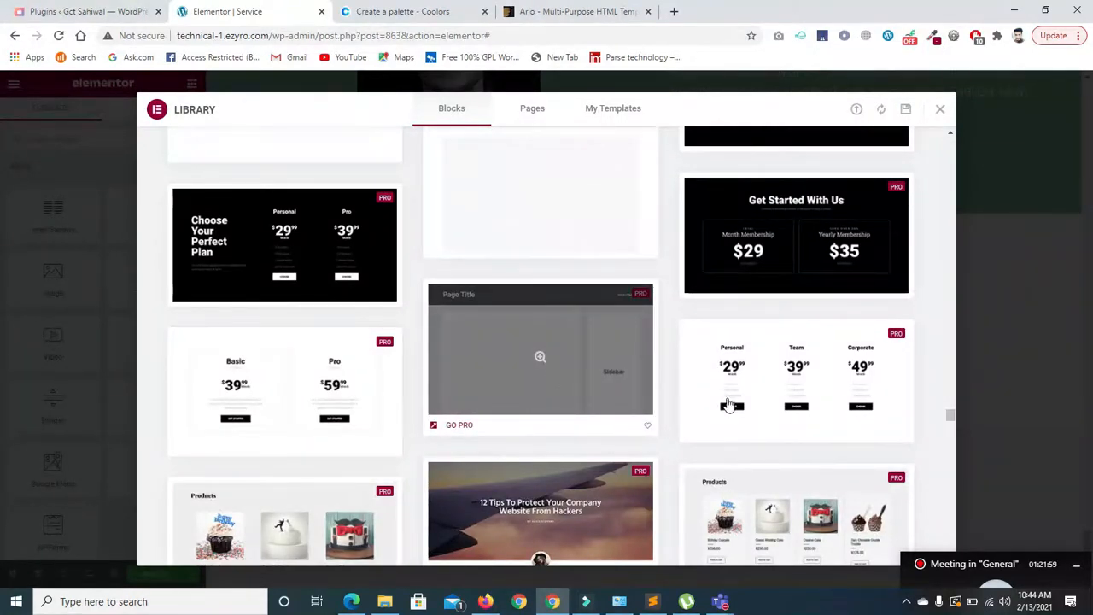
drag(948, 415, 952, 423)
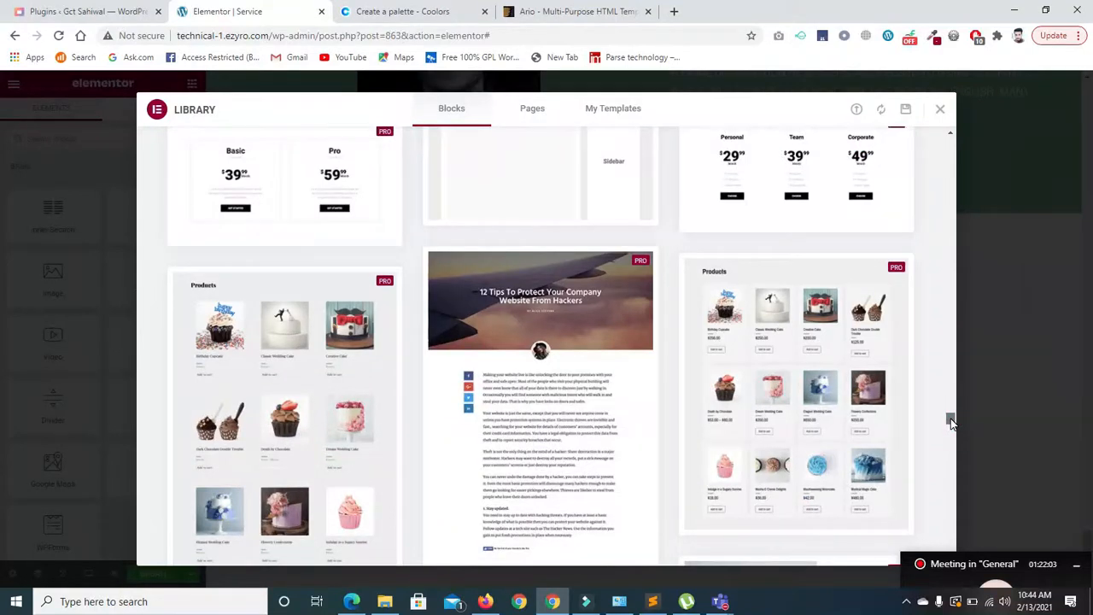
scroll(952, 423, down, 1)
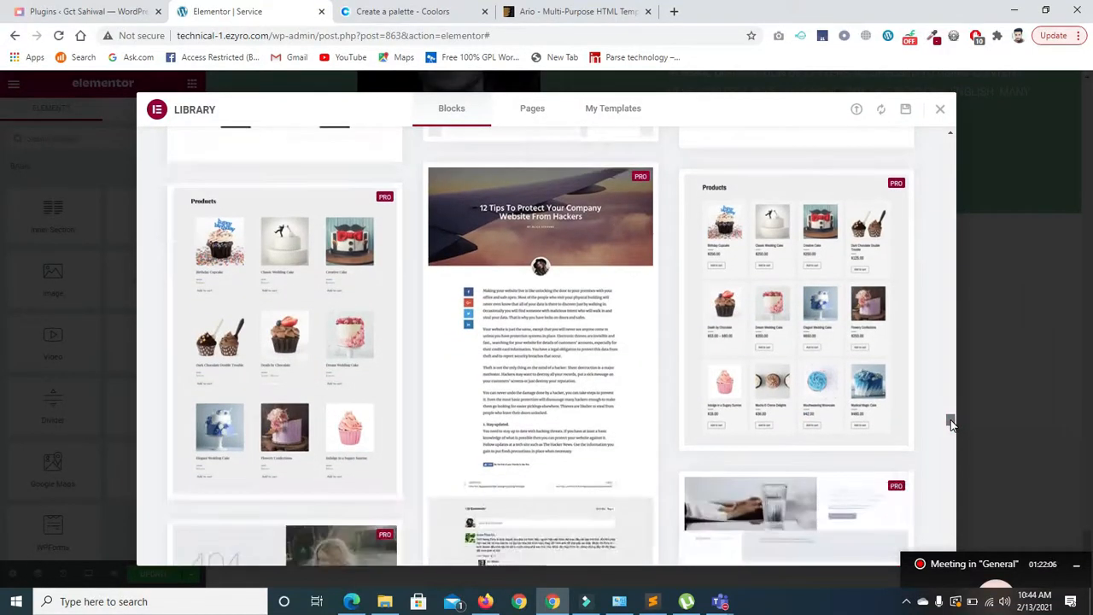
scroll(951, 422, down, 1)
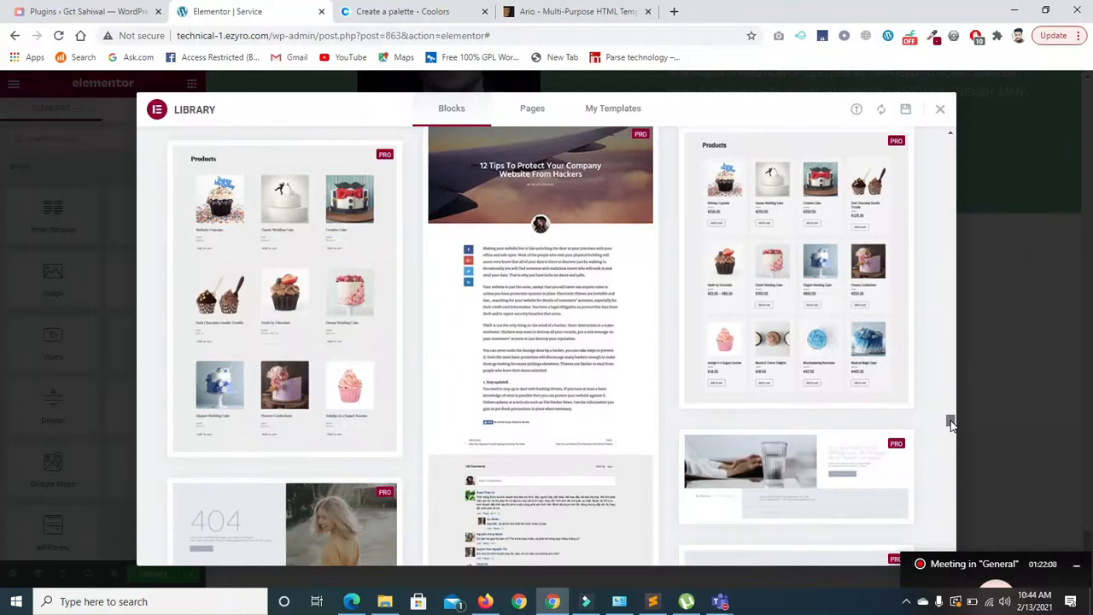
scroll(952, 424, down, 2)
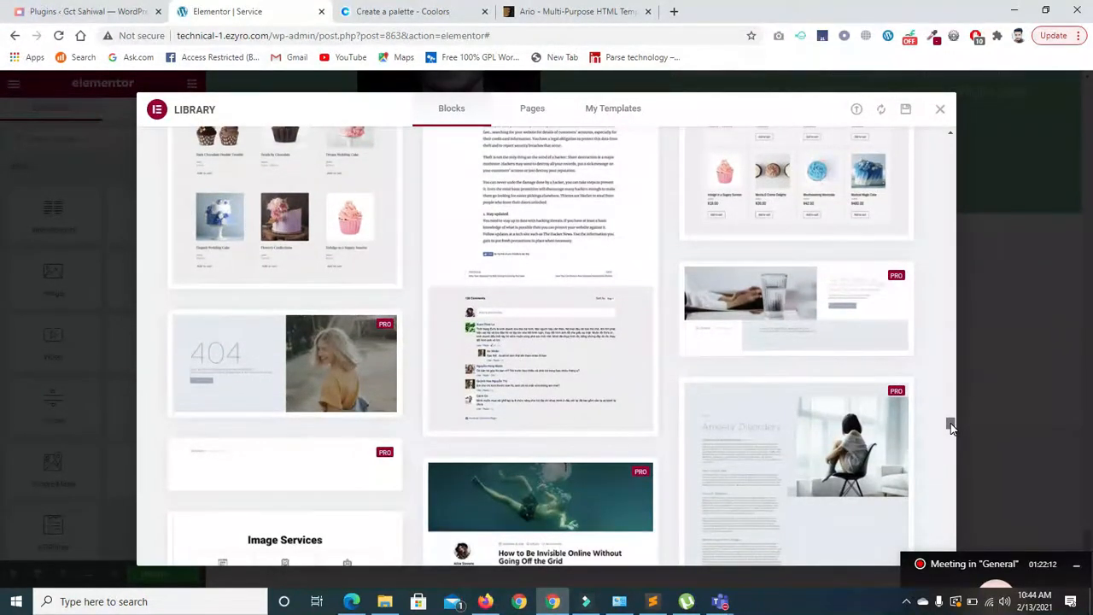
- Scroll the Blocks library to 'What People say?' and insert it below the About section
scroll(952, 427, down, 3)
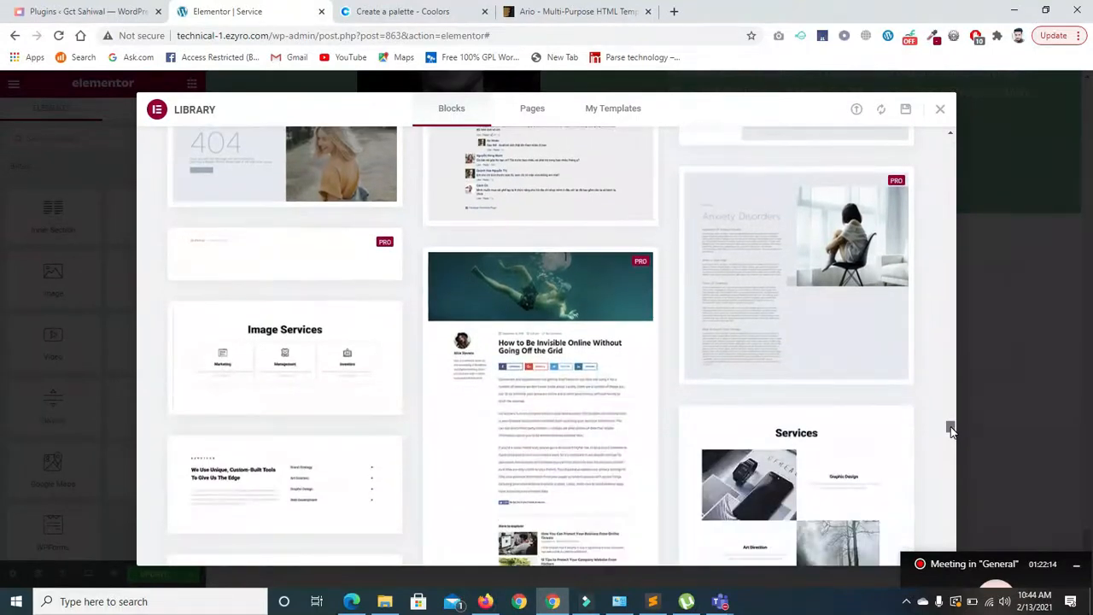
scroll(952, 429, down, 3)
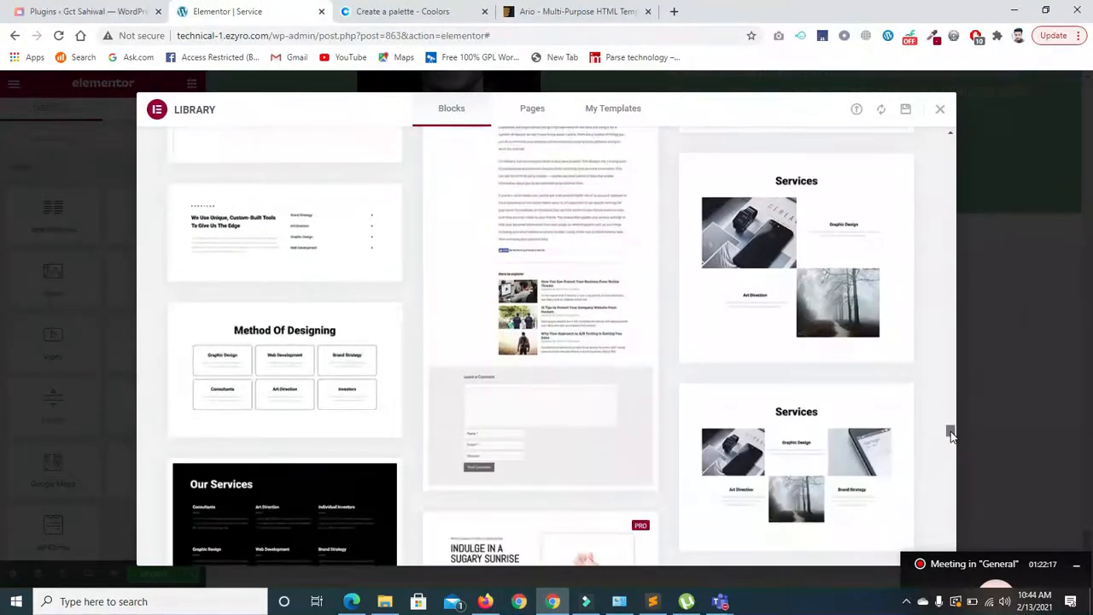
scroll(952, 434, down, 3)
scroll(952, 437, down, 1)
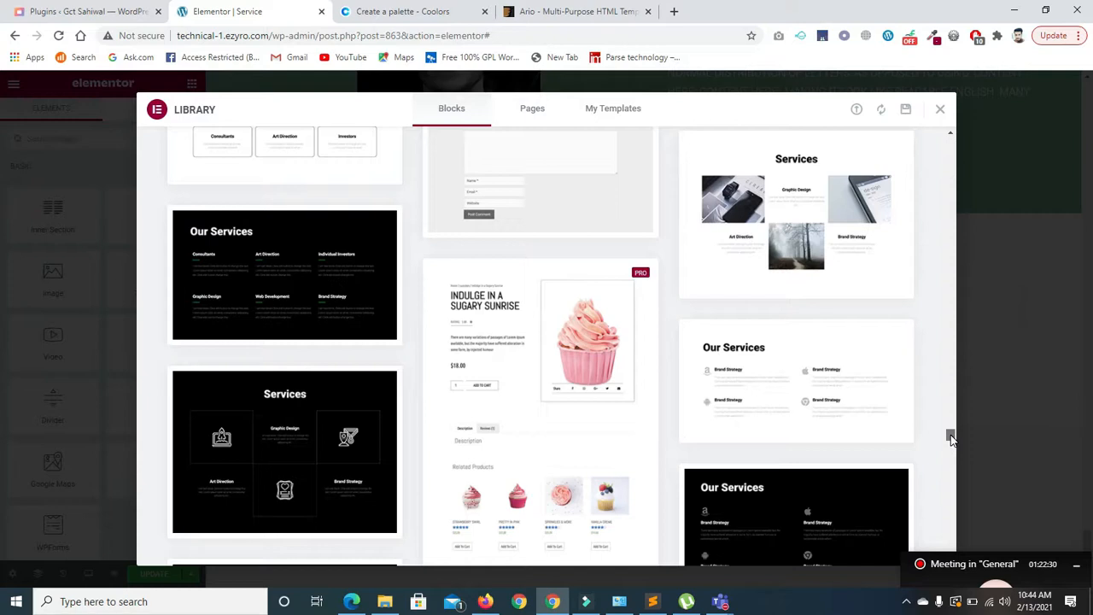
scroll(951, 438, down, 3)
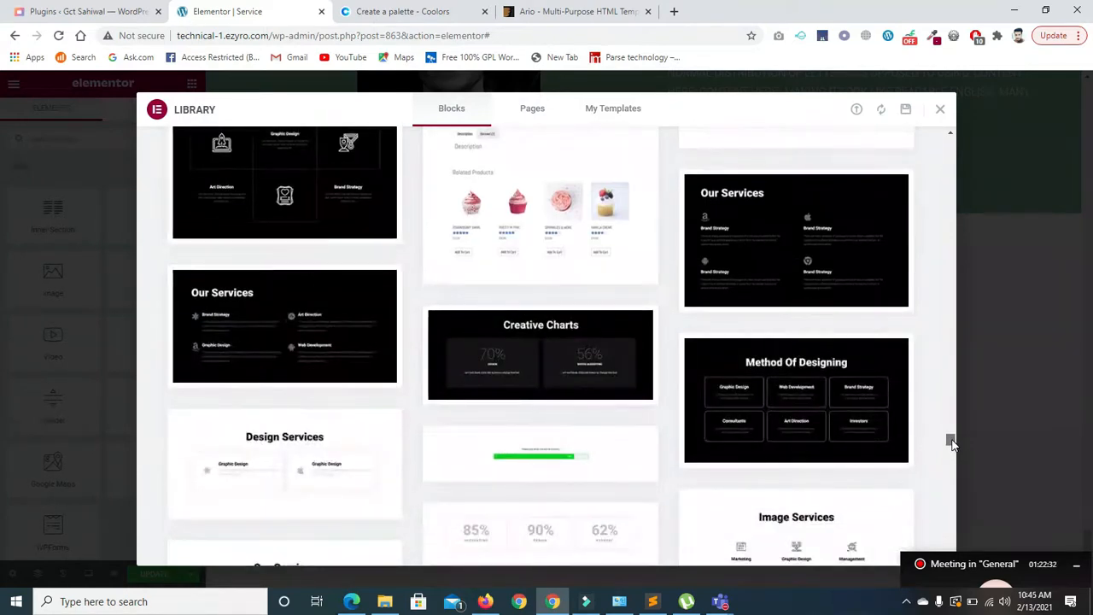
scroll(951, 442, down, 2)
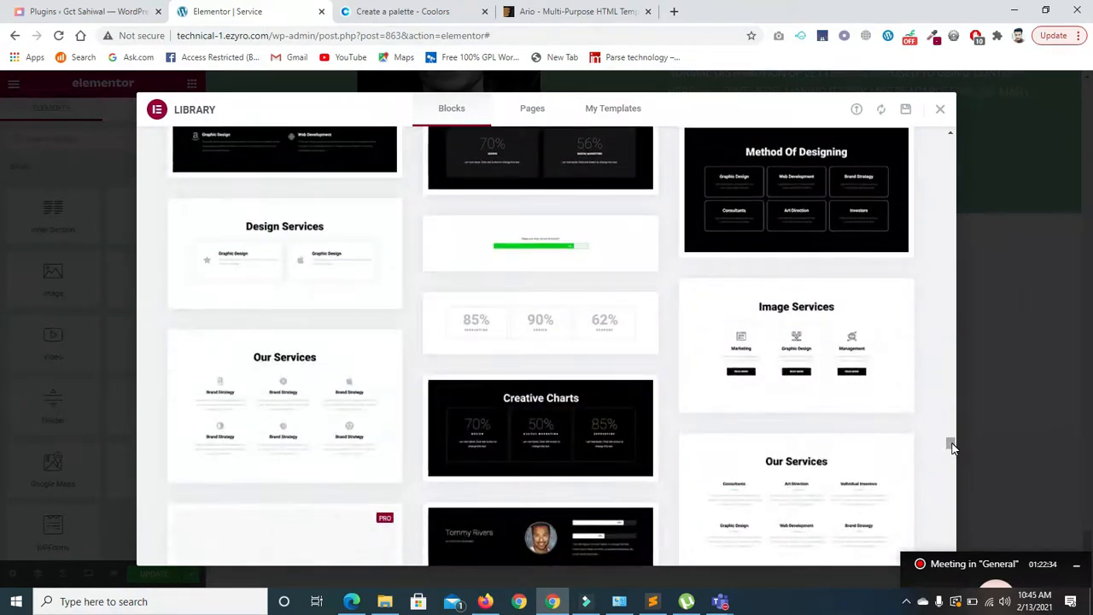
scroll(951, 446, down, 2)
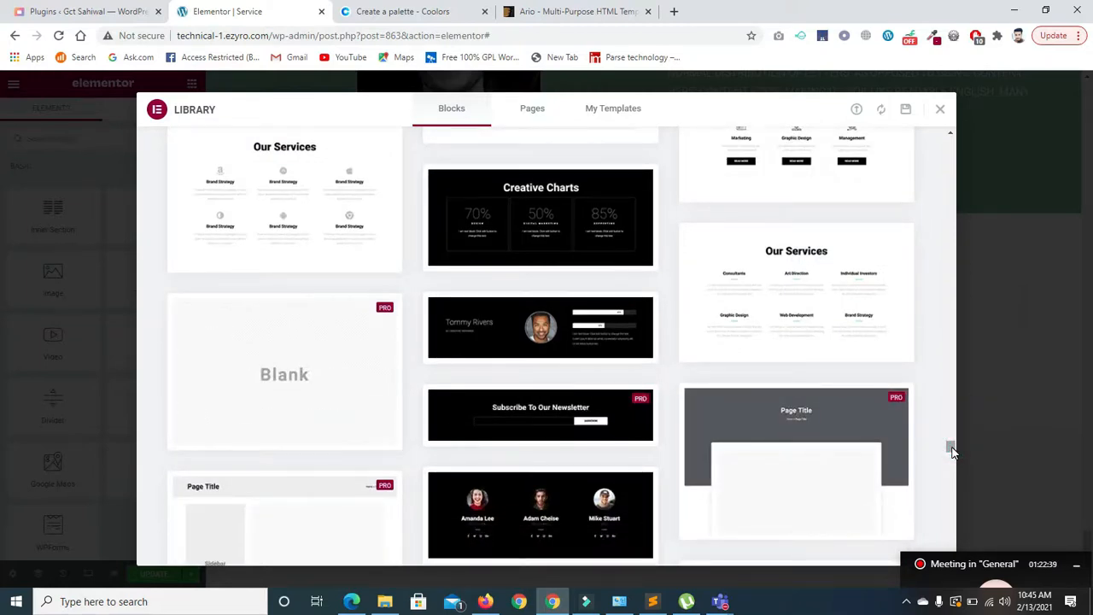
scroll(953, 453, down, 3)
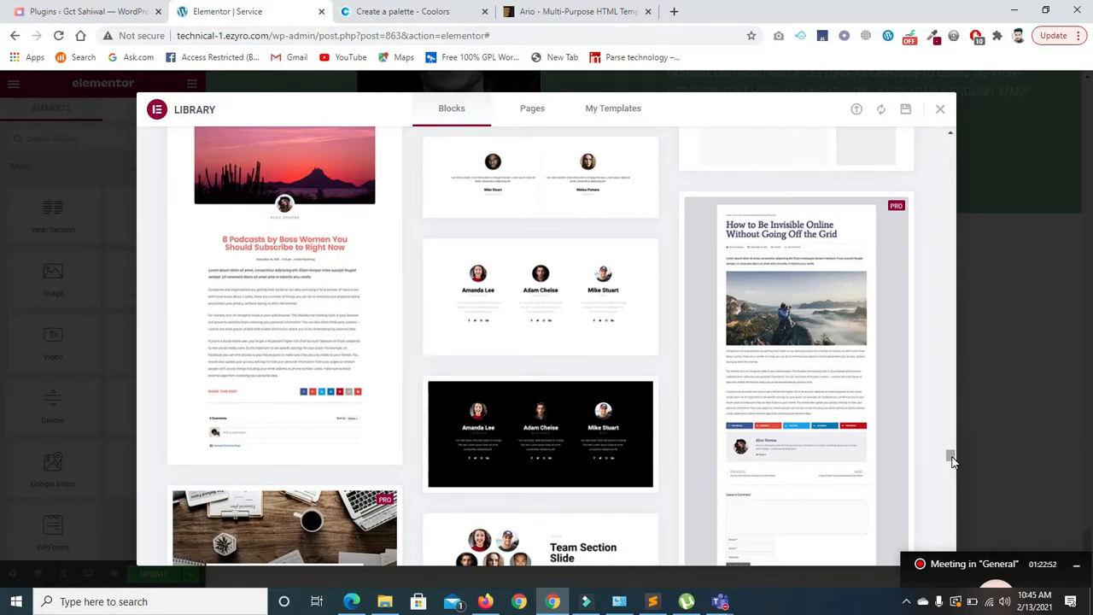
scroll(952, 461, down, 2)
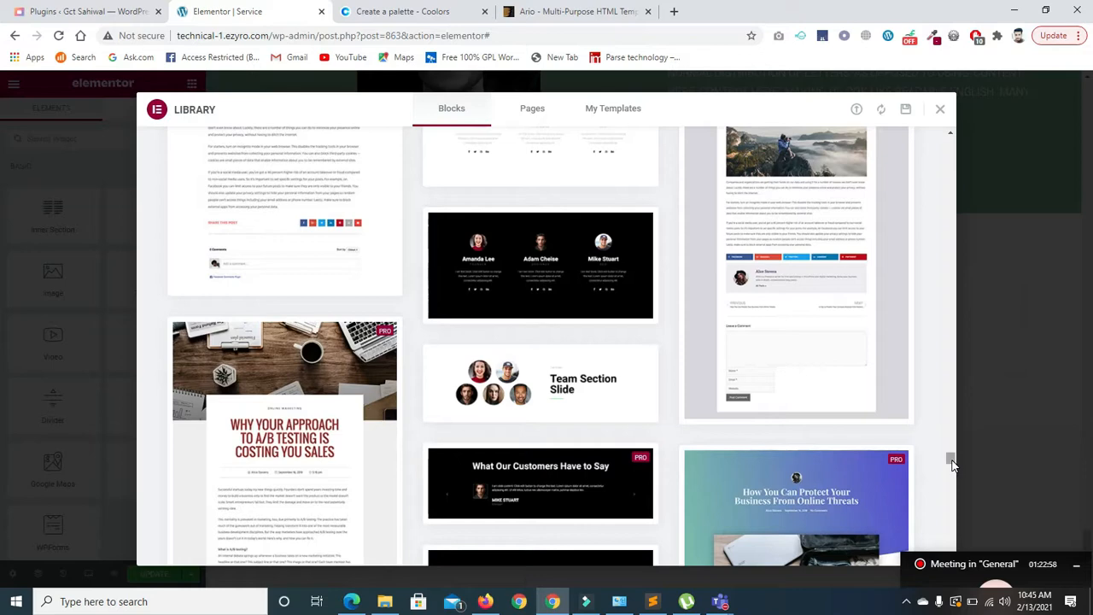
mouse_move(948, 455)
mouse_down()
mouse_move(956, 470)
mouse_move(957, 459)
mouse_up()
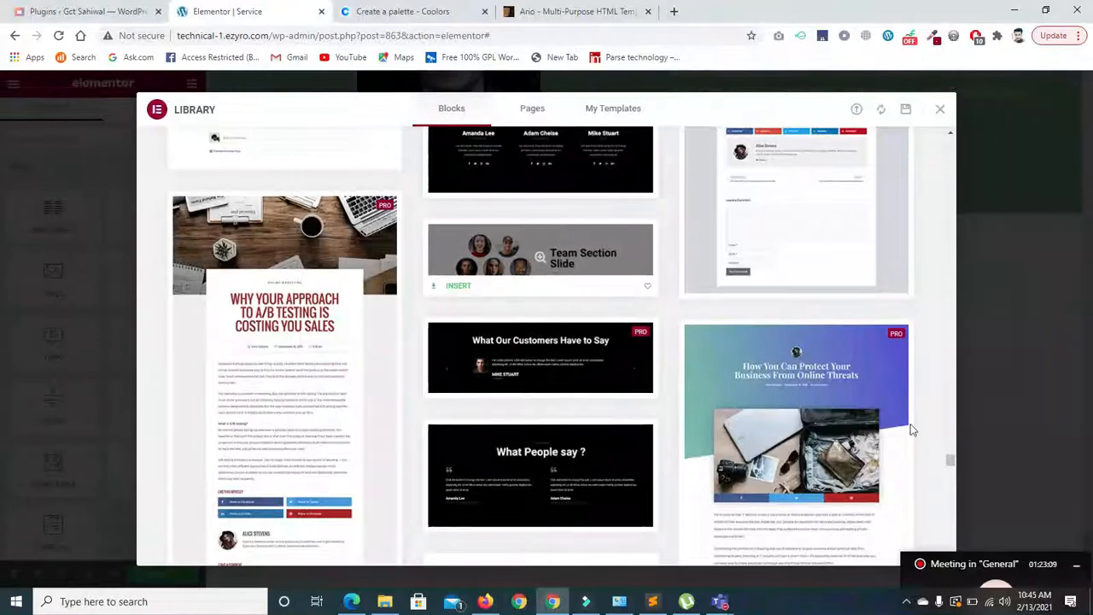
drag(951, 458, 952, 460)
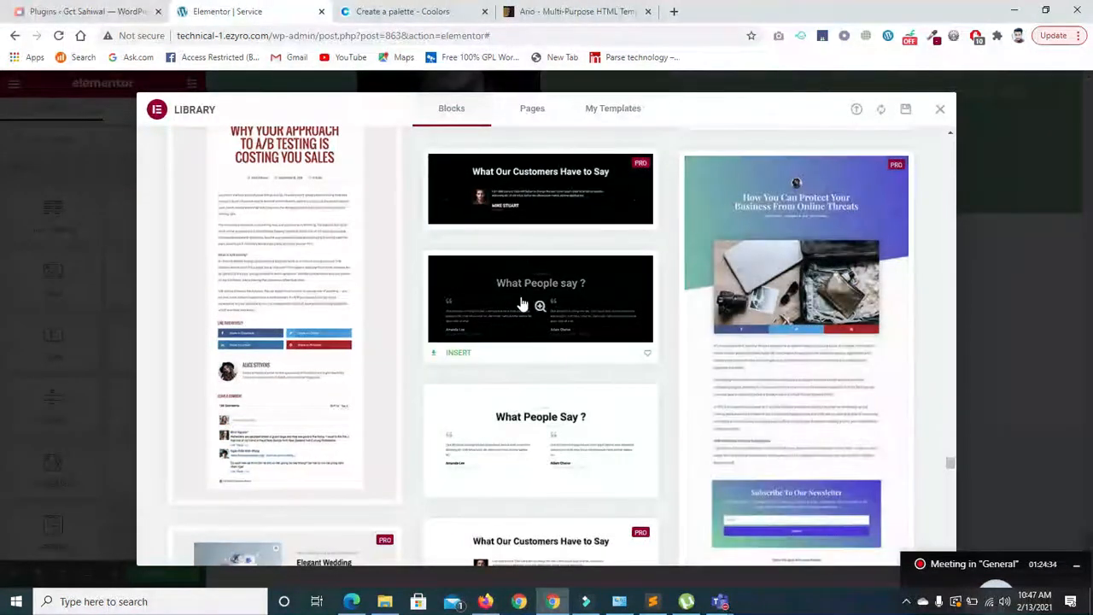
click(461, 353)
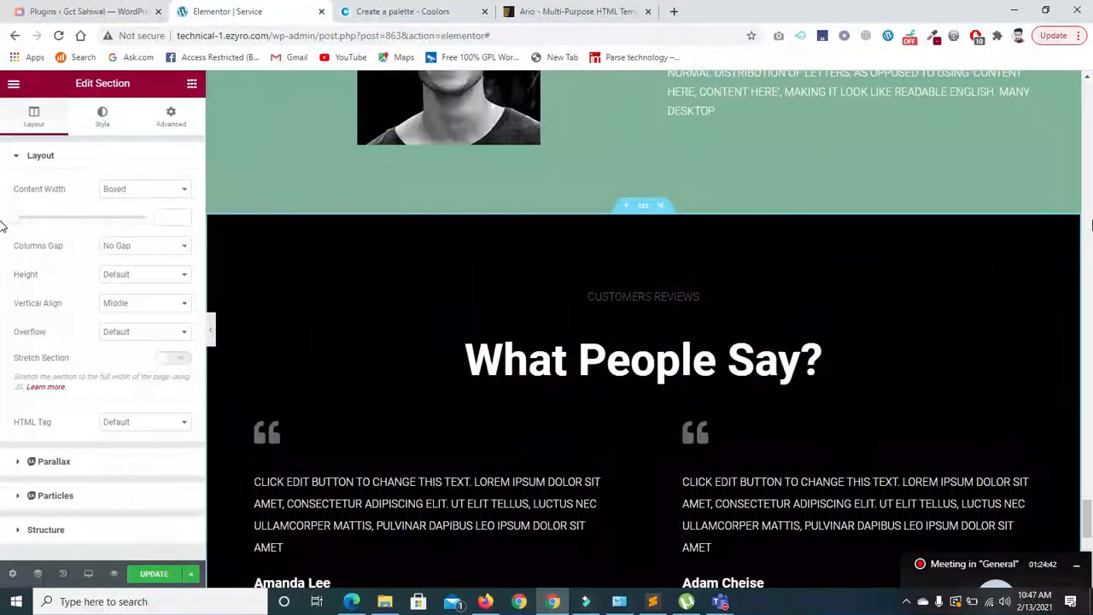
- Select the testimonials to open Edit Testimonial for the left review's text and details
scroll(1082, 503, down, 3)
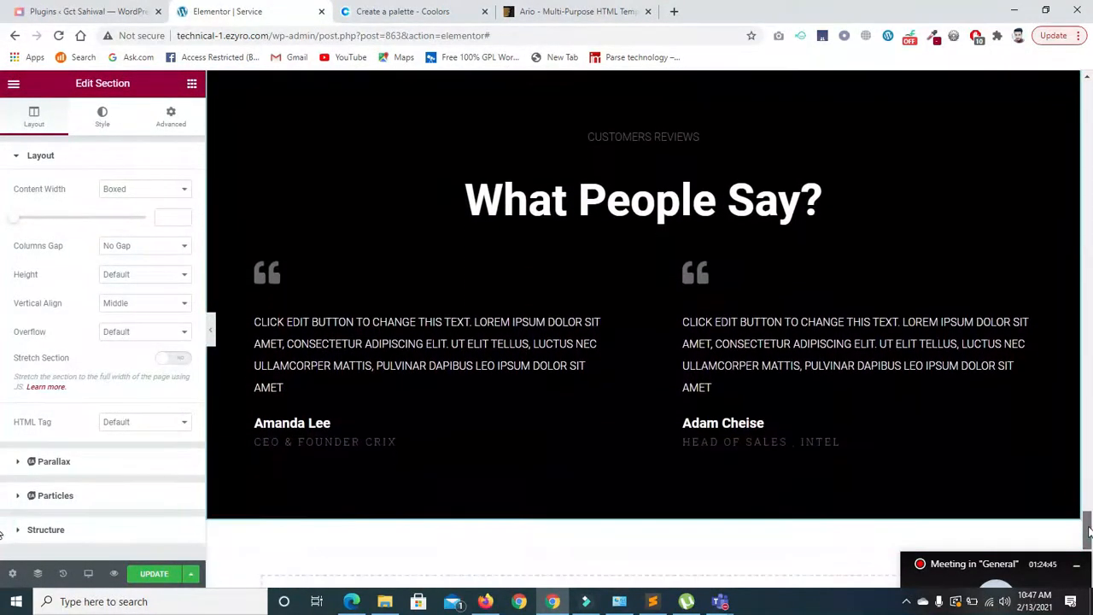
click(706, 196)
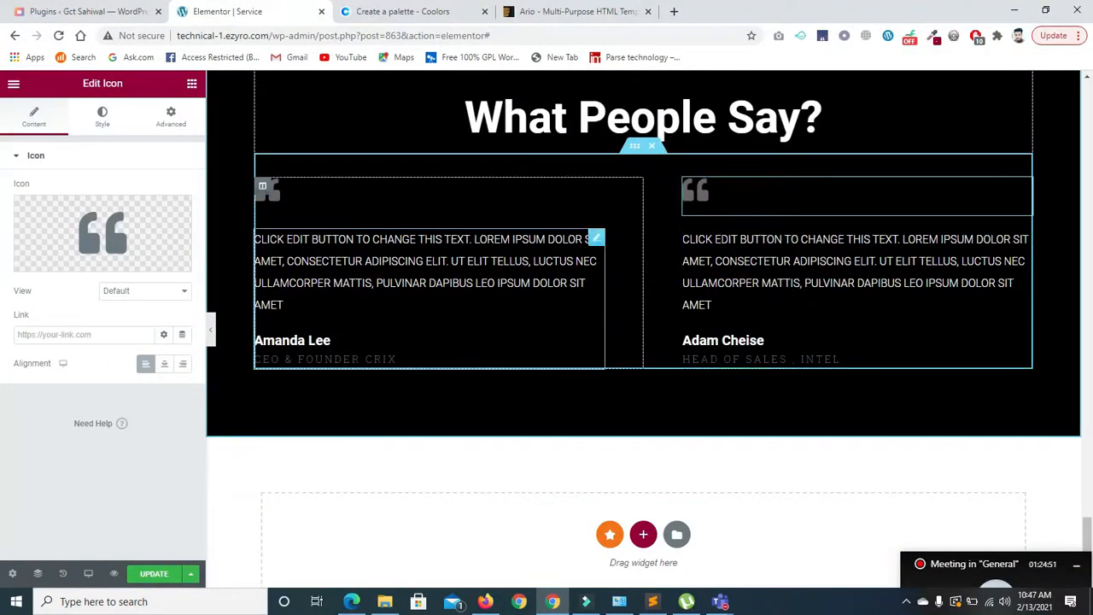
click(284, 254)
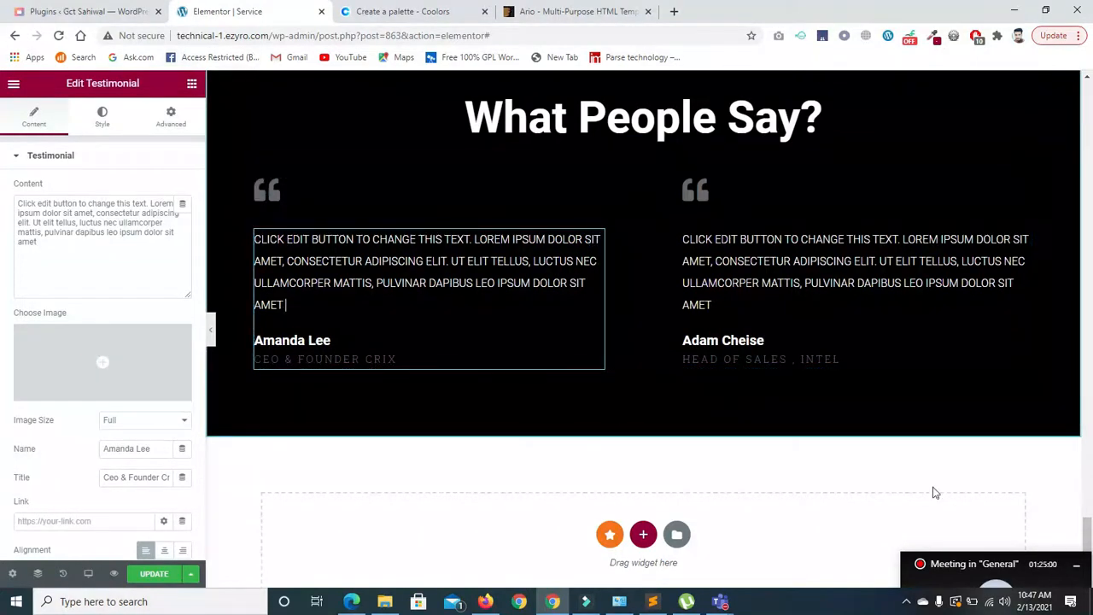
scroll(935, 492, down, 2)
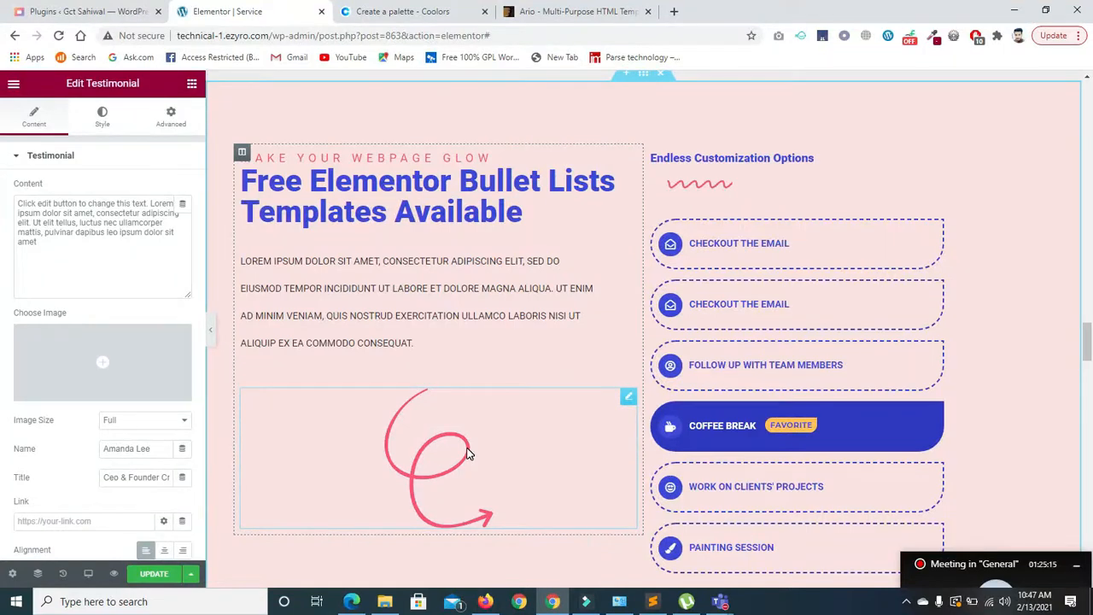
- Open the Edit Divider settings for the wavy divider under Endless Customization Options
click(692, 185)
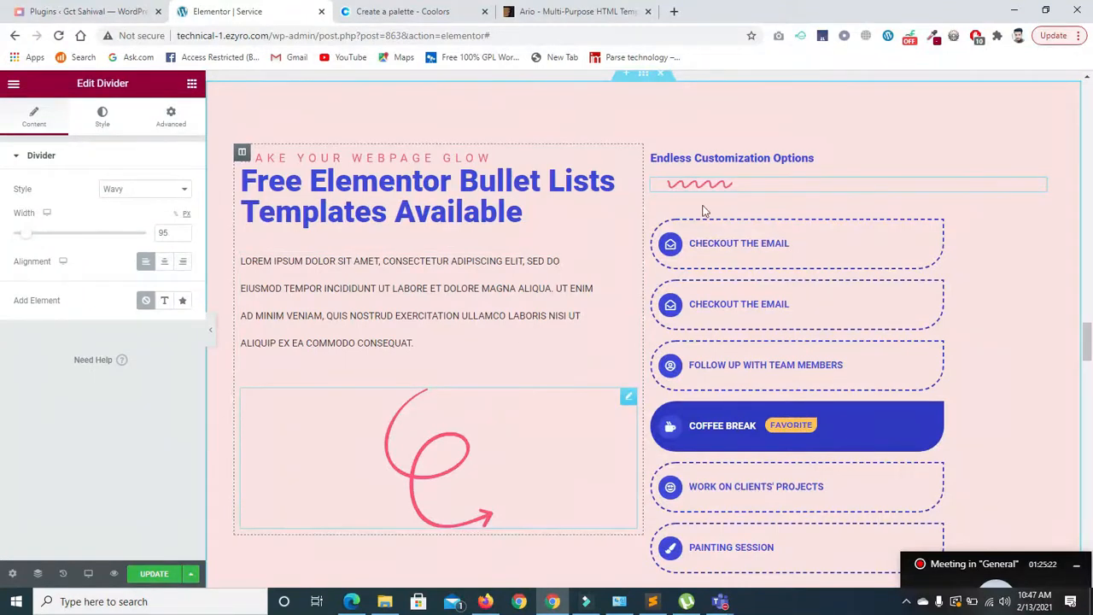
drag(1087, 352, 1087, 335)
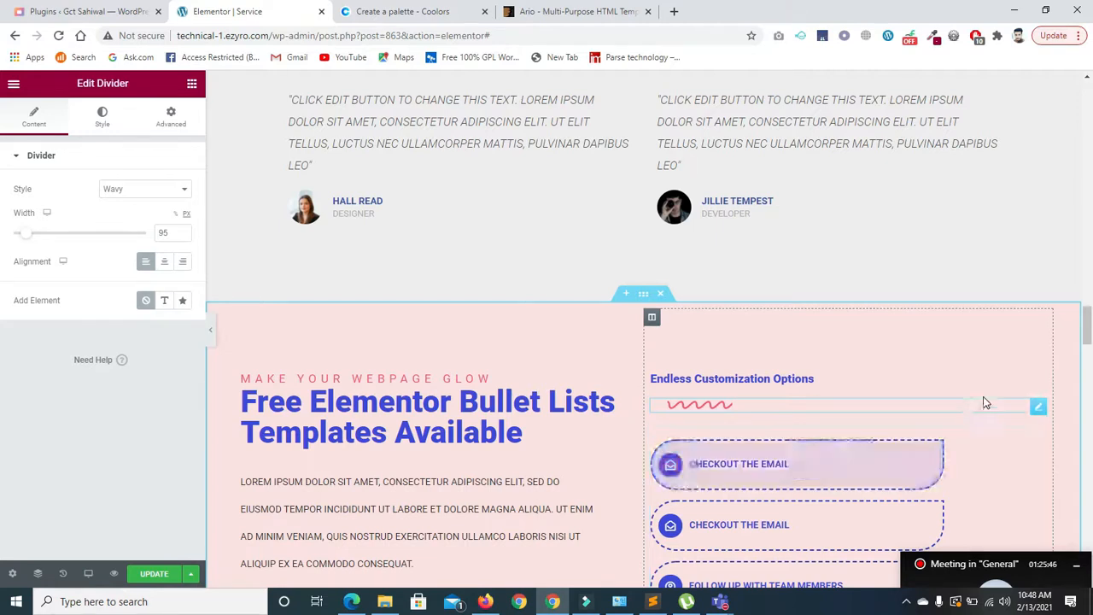
scroll(734, 267, down, 2)
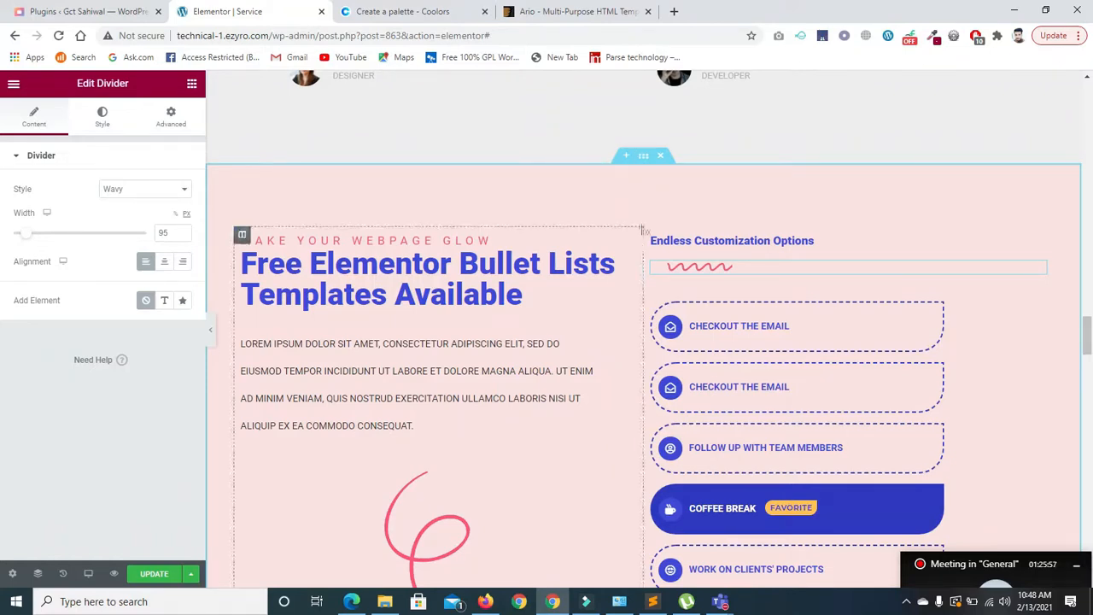
- Save the pink bullet-list section as the template 'Service Pages for online' and close the library
right_click(644, 159)
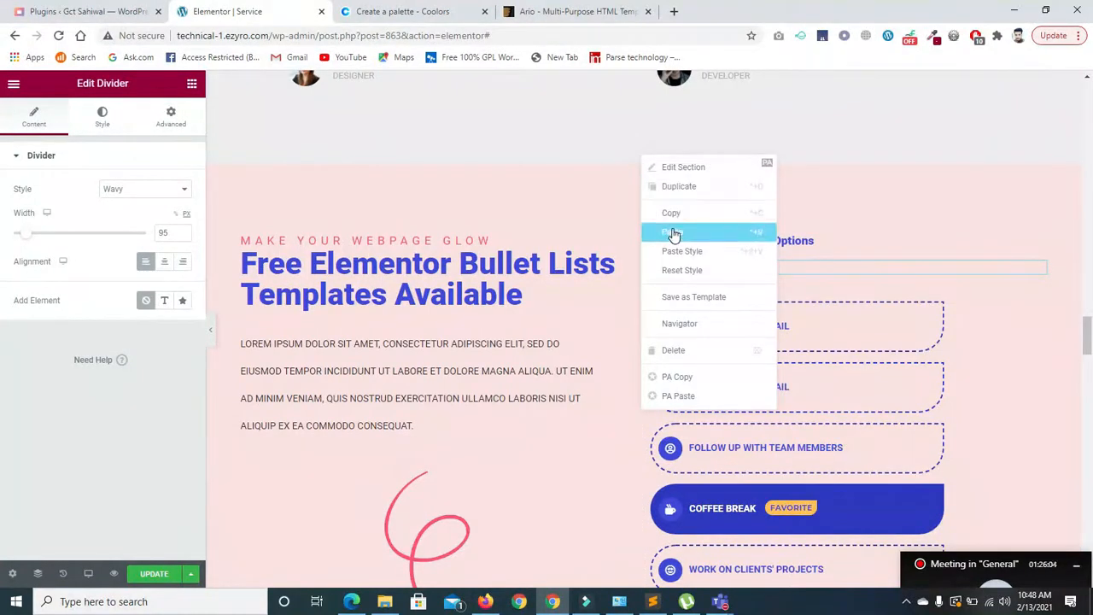
click(692, 301)
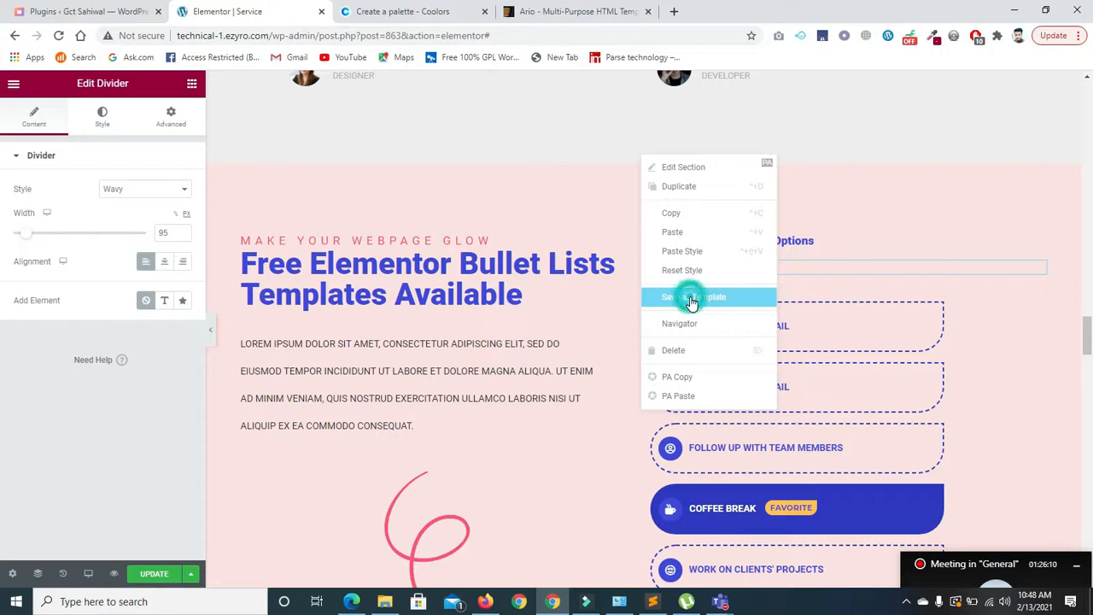
click(494, 353)
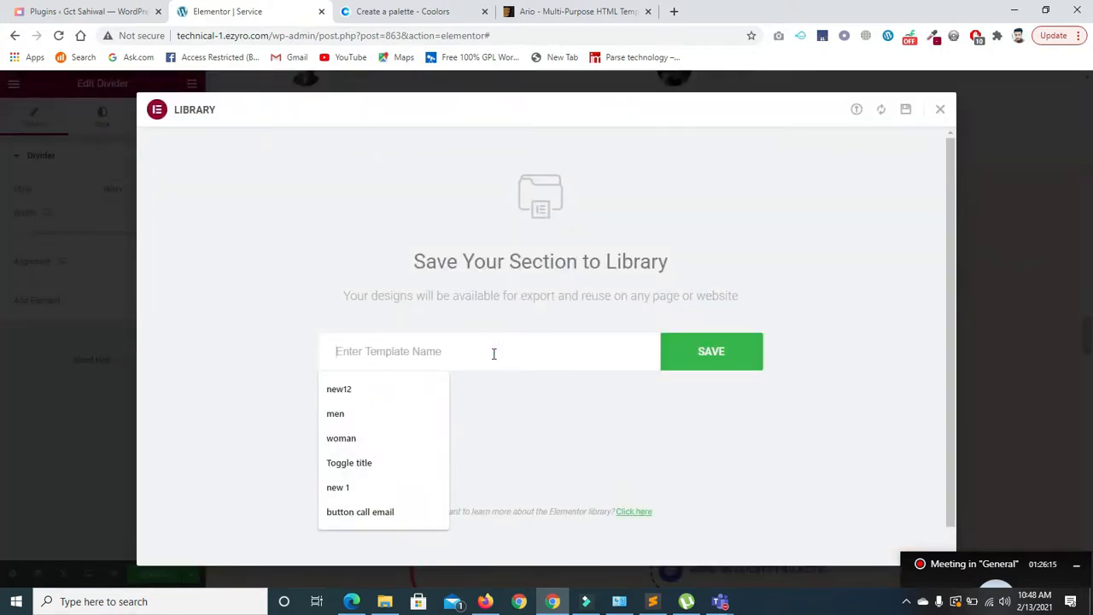
text(se)
key(BackSpace)
key(BackSpace)
key(BackSpace)
key(BackSpace)
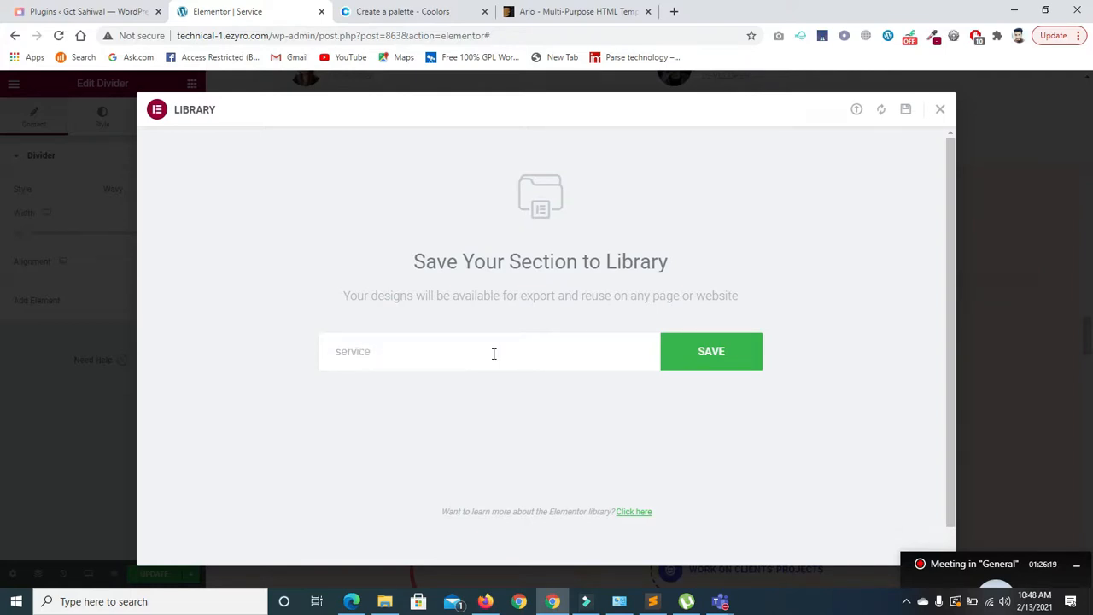
click(344, 356)
click(341, 356)
key(BackSpace)
text(S)
click(372, 354)
click(683, 366)
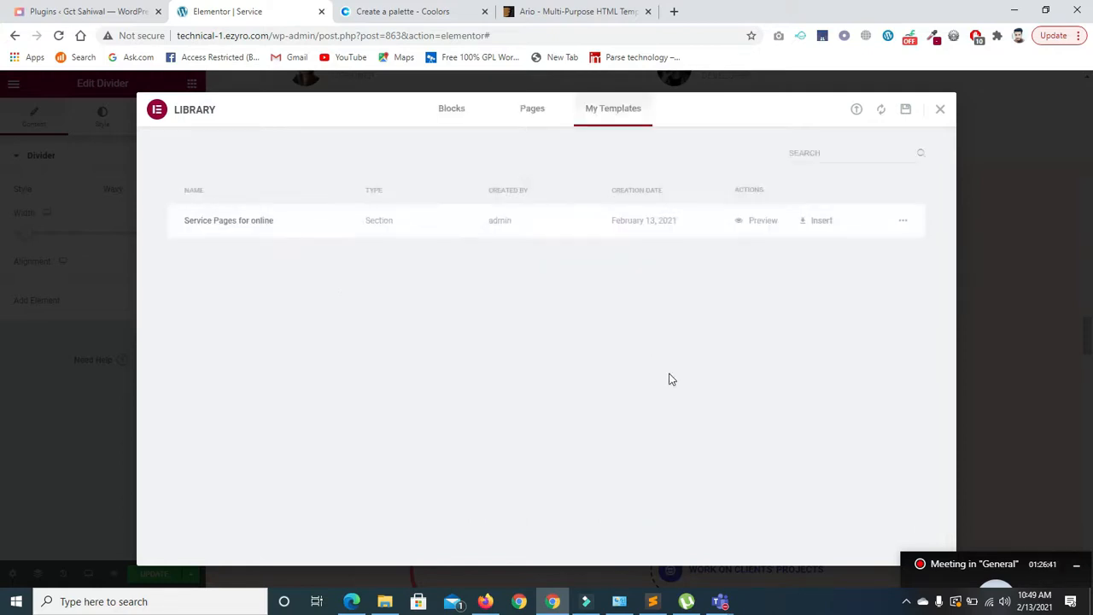
click(938, 111)
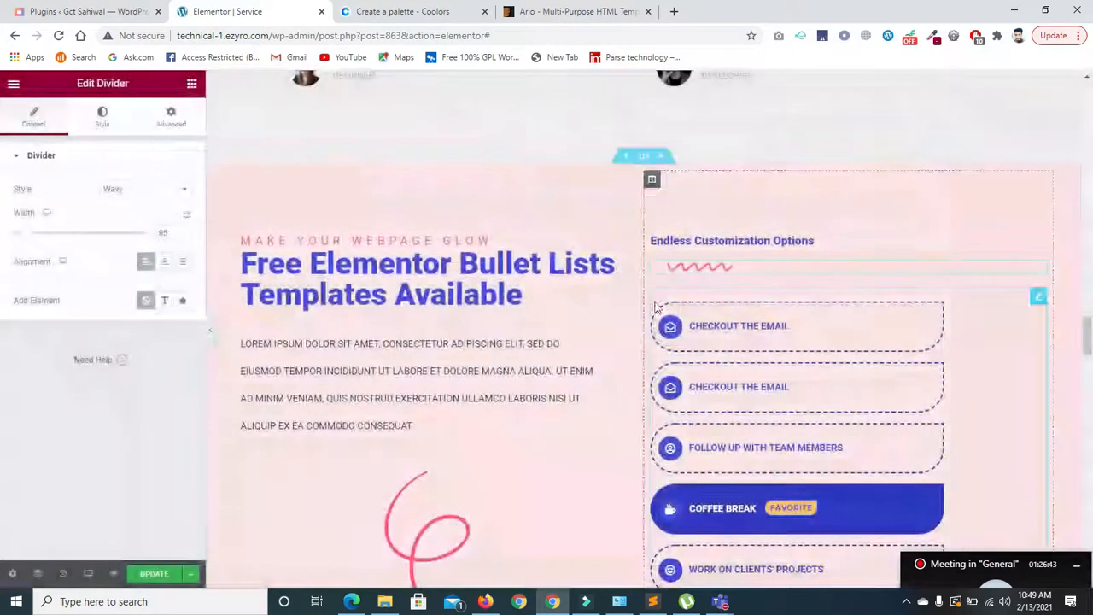
- Delete the hero's empty right column and its GET STARTED button
drag(1088, 328, 1090, 306)
scroll(471, 256, up, 20)
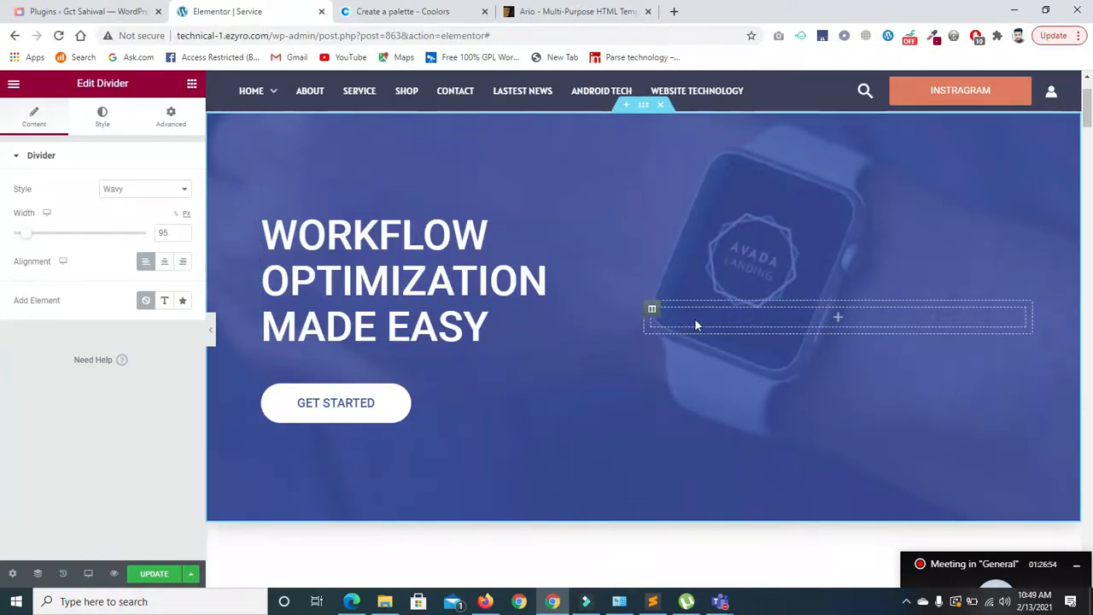
right_click(654, 317)
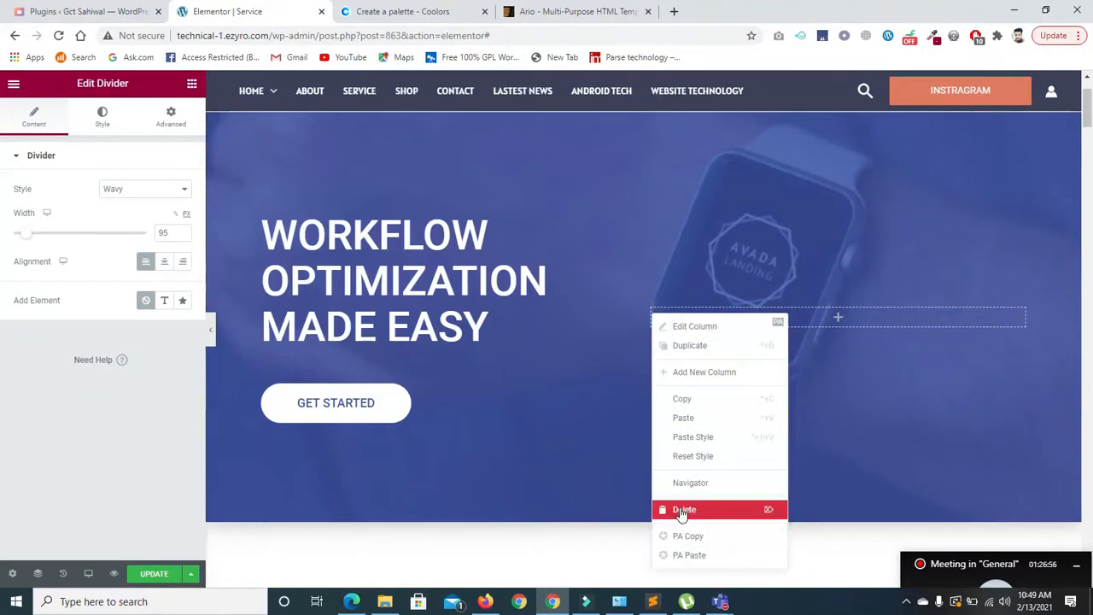
click(682, 510)
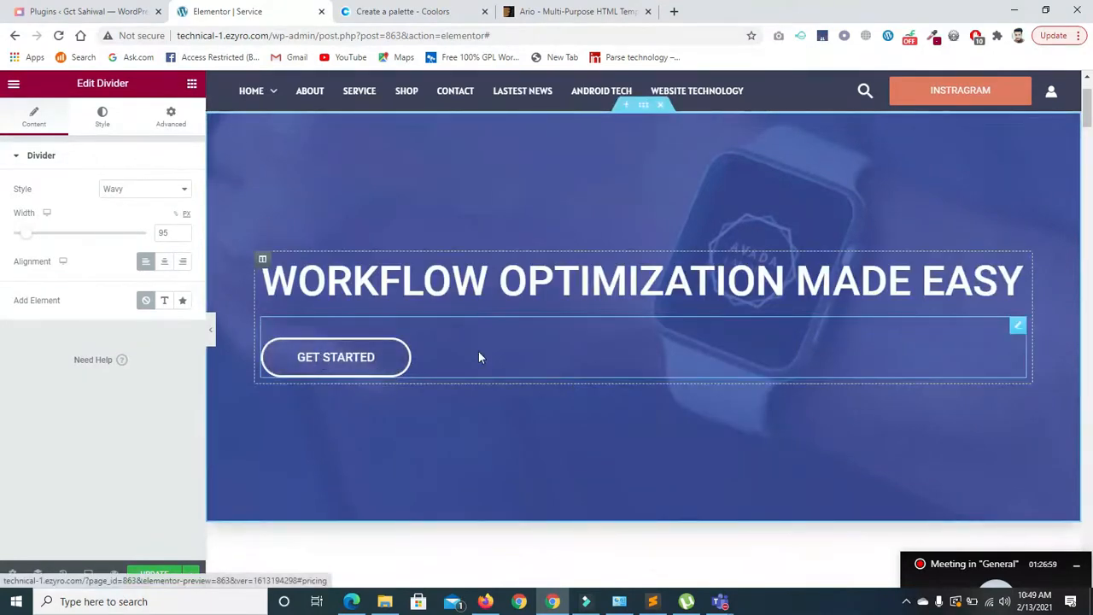
right_click(1015, 332)
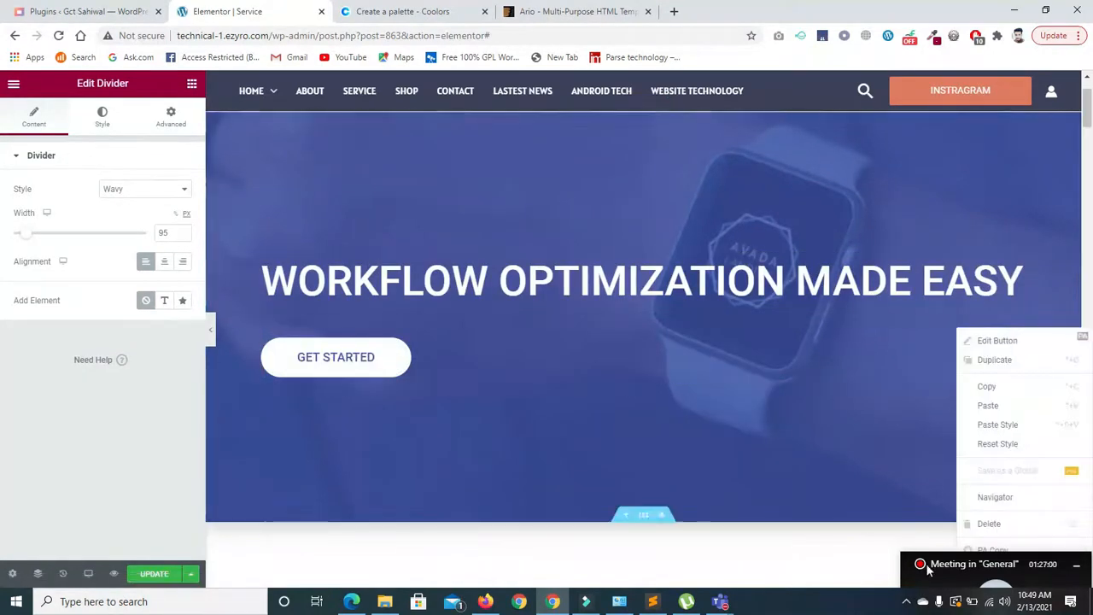
click(981, 525)
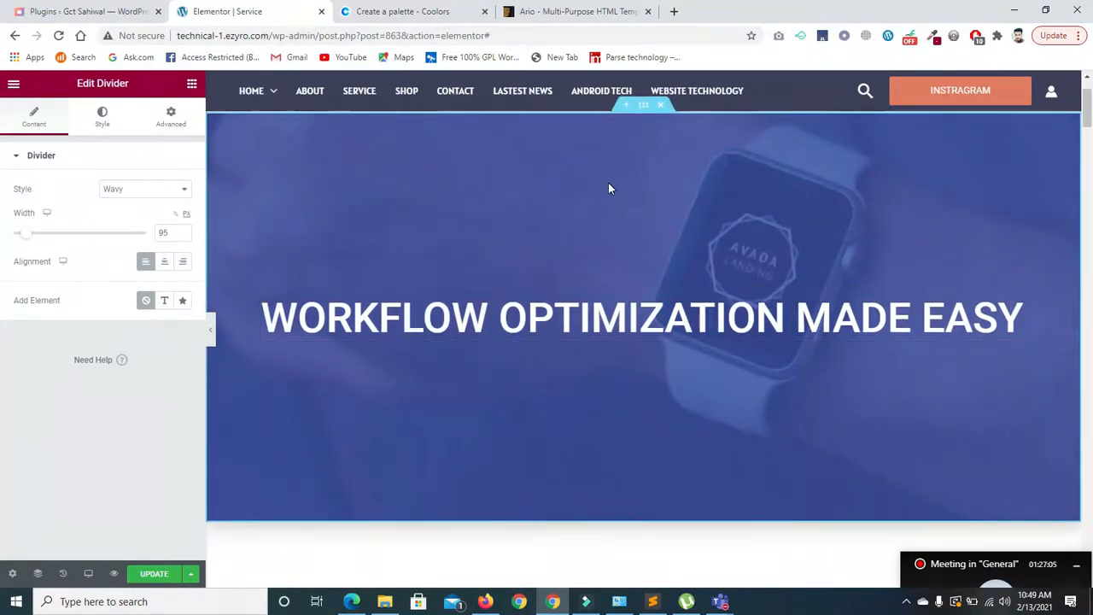
click(192, 86)
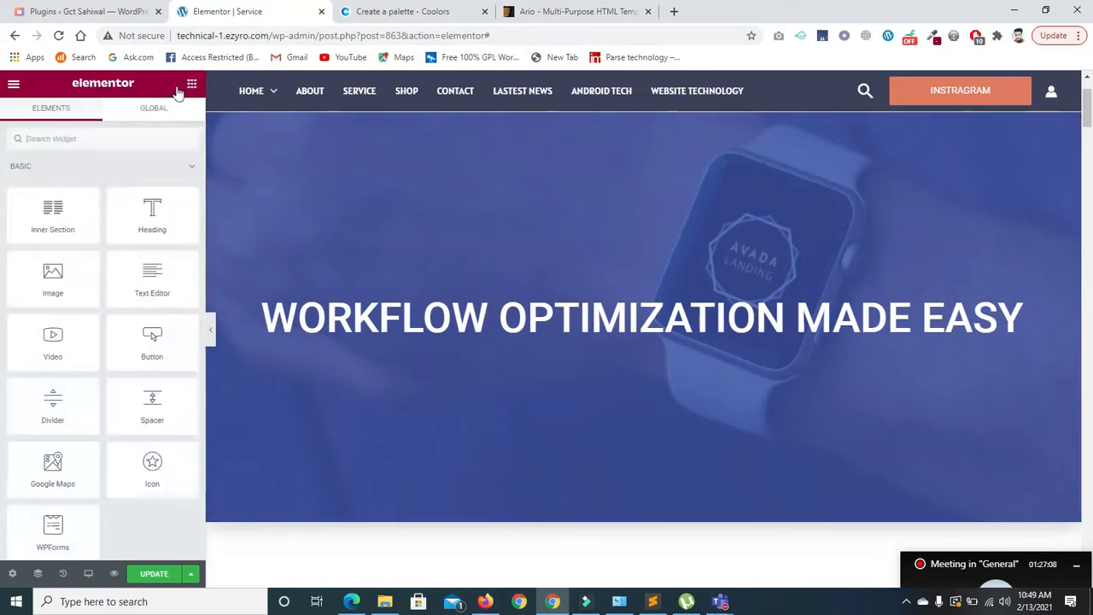
- Search widgets for 'pag' and drop the Pages widget above the hero heading
click(136, 135)
text(pag)
drag(53, 195, 630, 302)
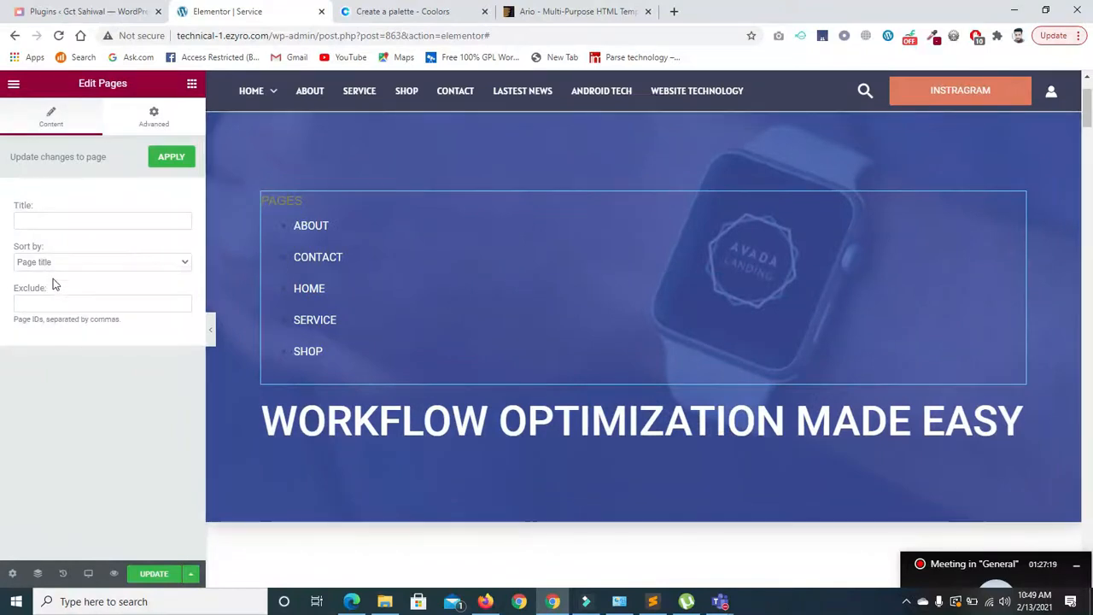
- Title the Pages list 'Page' and sort it by Page ID
click(70, 267)
click(70, 267)
click(58, 212)
click(56, 219)
text(Pages)
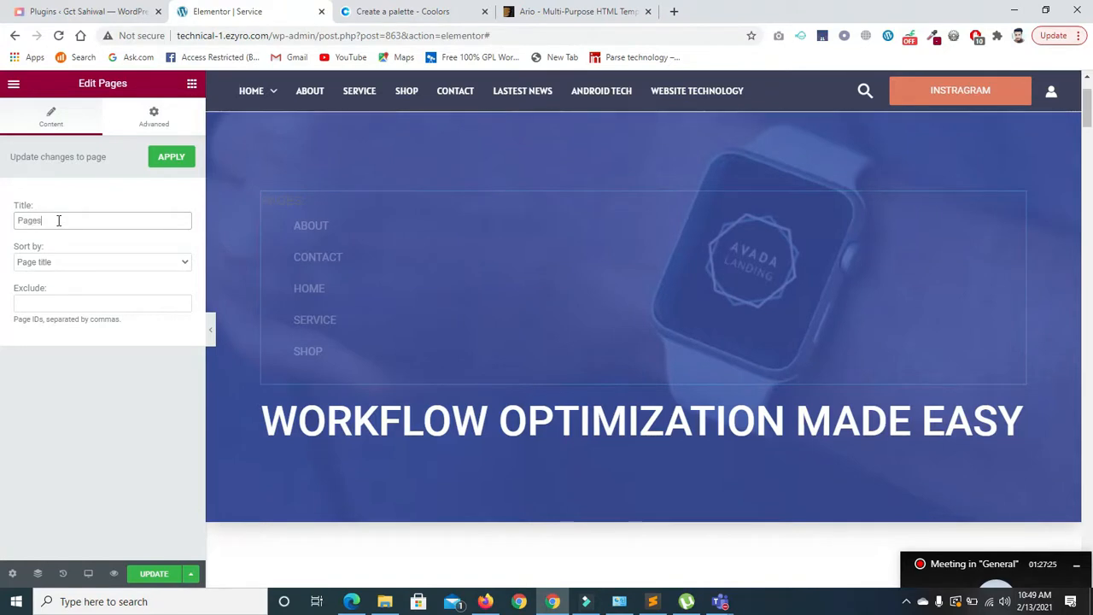
key(BackSpace)
click(64, 262)
click(60, 298)
click(70, 304)
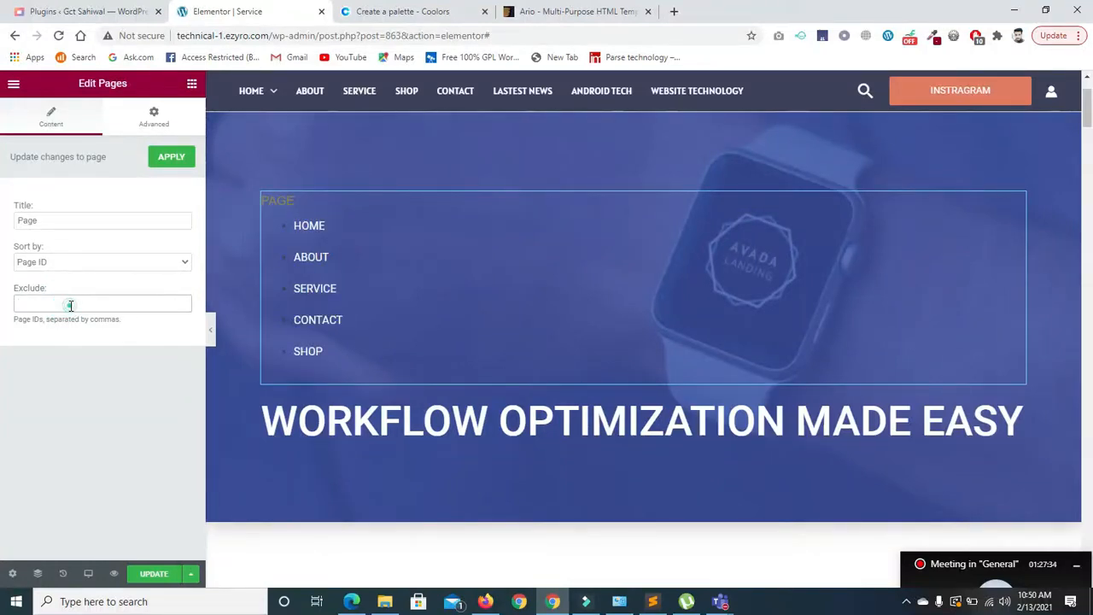
- Delete the Pages list, change the hero heading to 'about' and centre it
right_click(1017, 201)
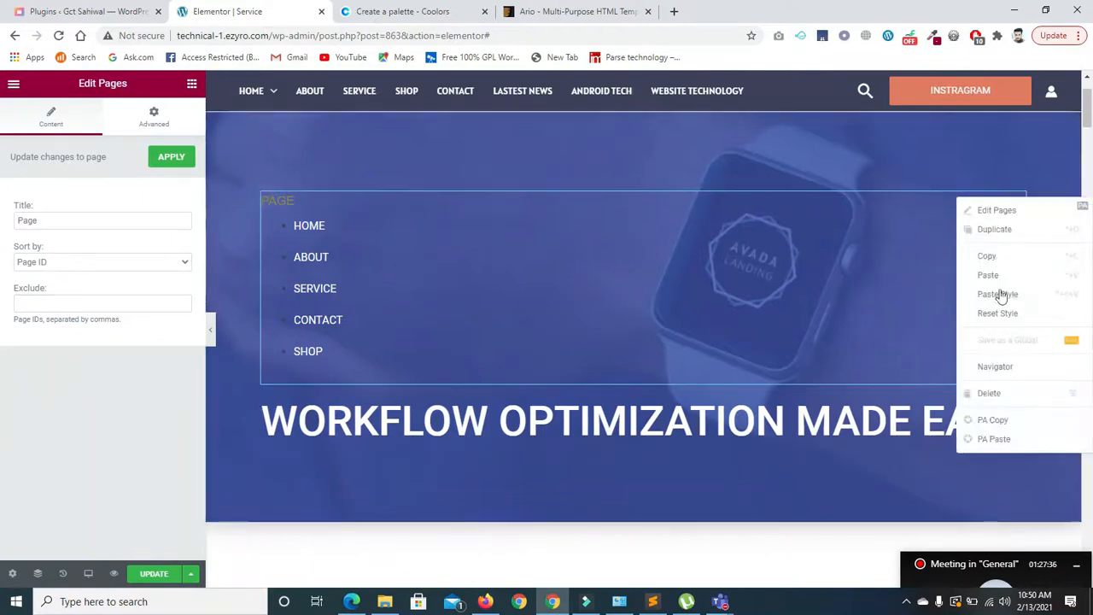
click(981, 396)
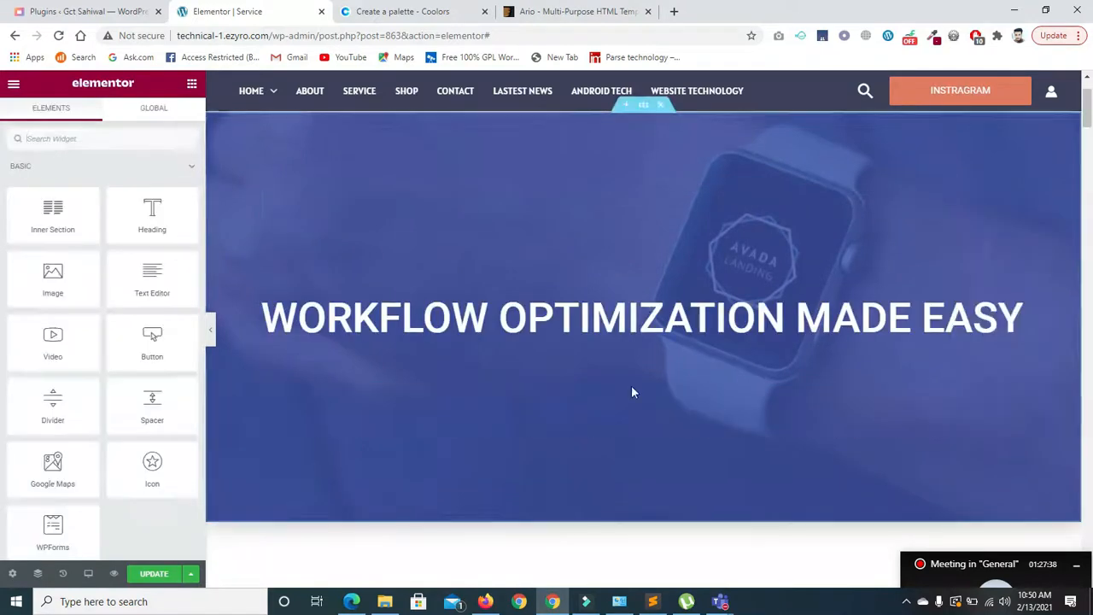
click(577, 314)
triple_click(142, 202)
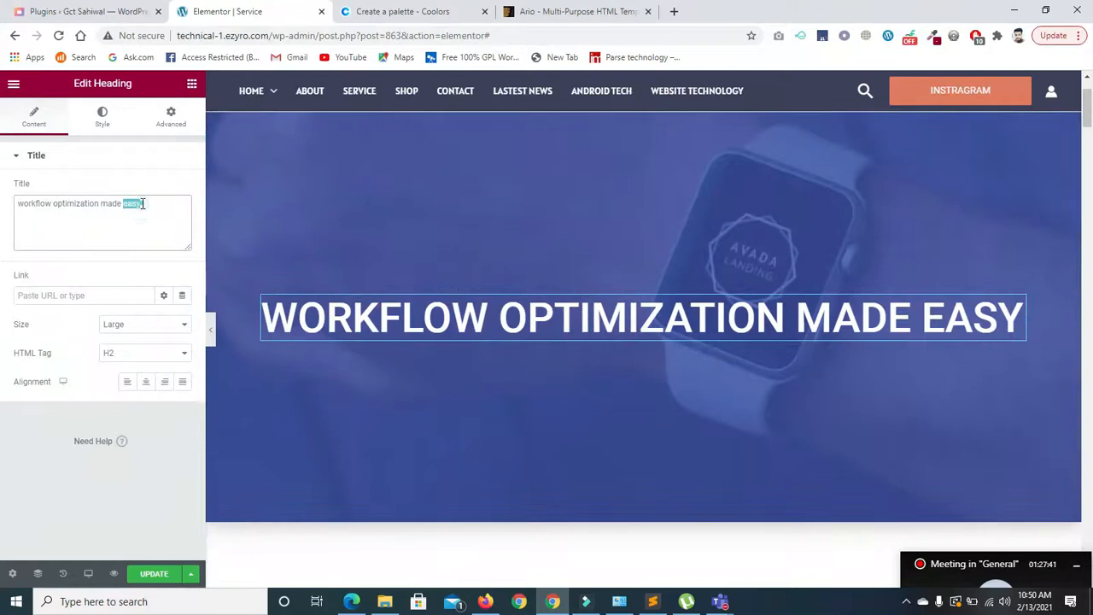
text(about)
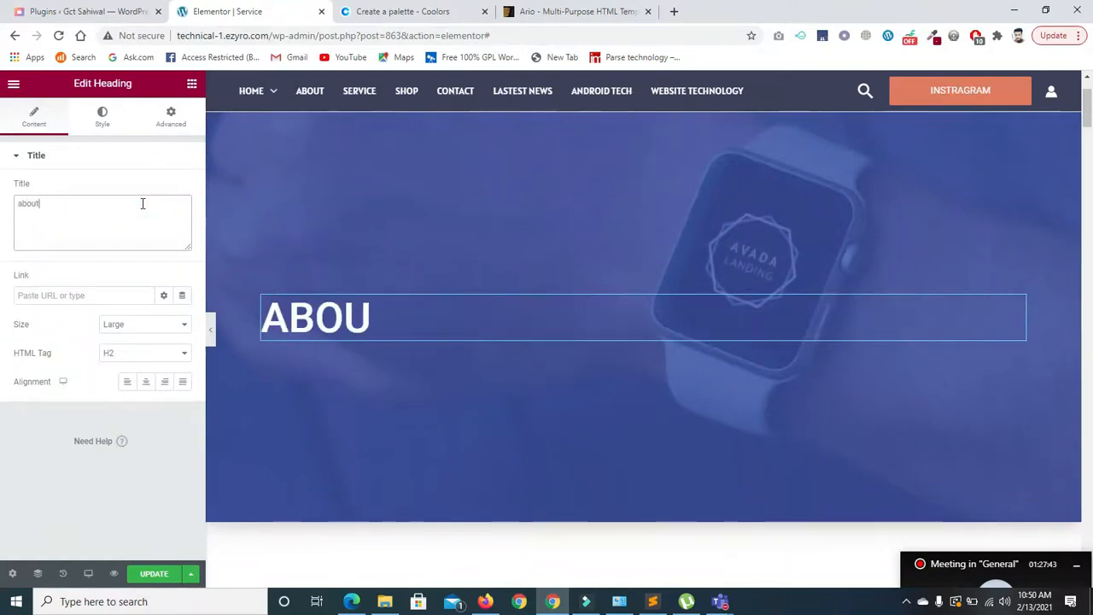
click(146, 382)
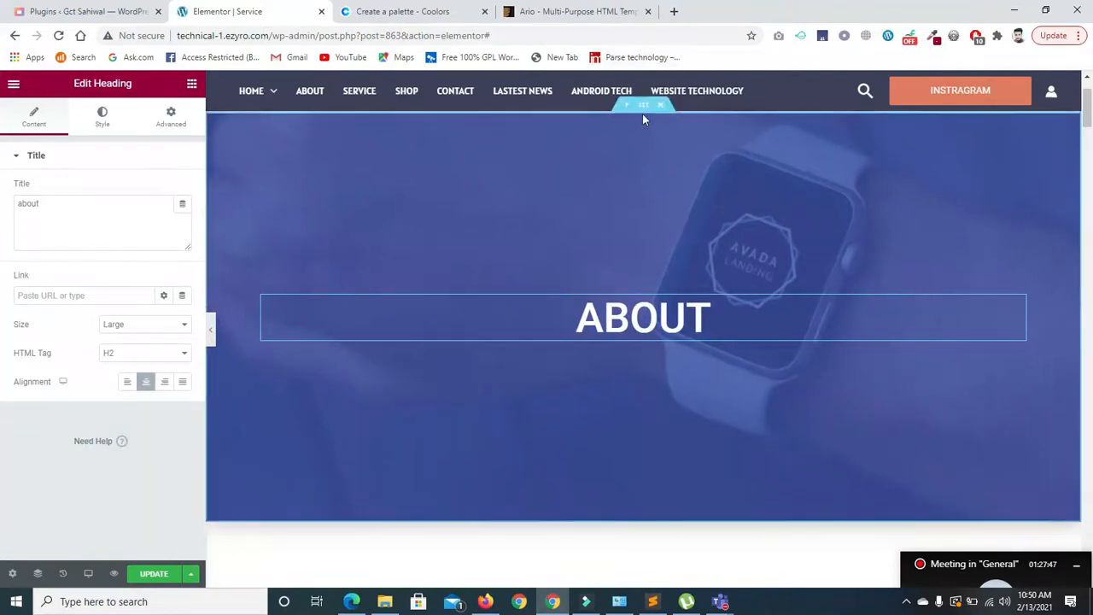
- Reduce the hero section's minimum height to 240 px
click(642, 109)
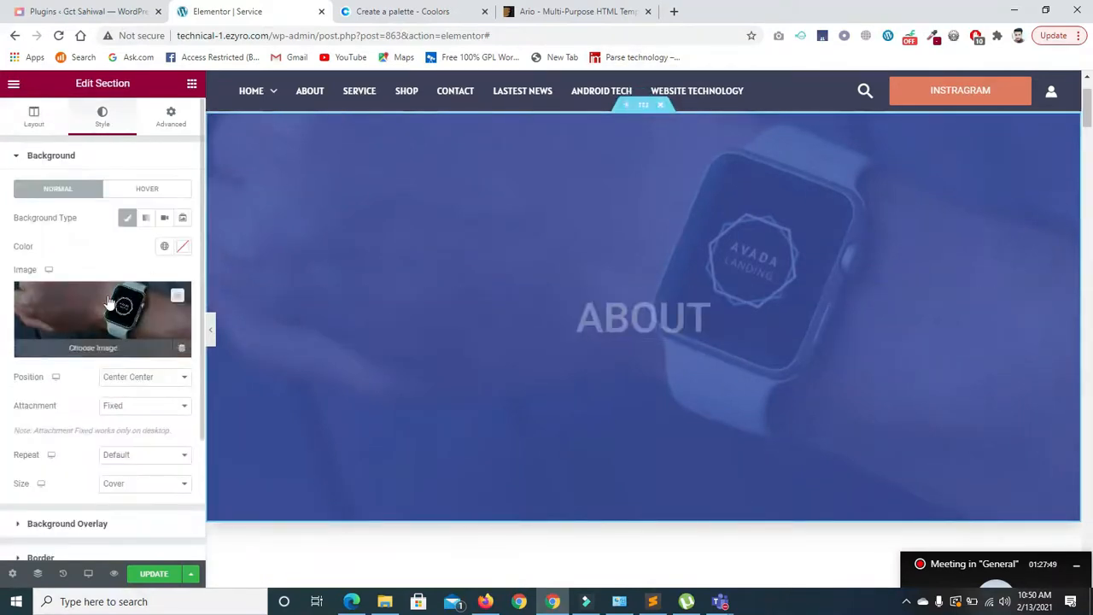
click(34, 117)
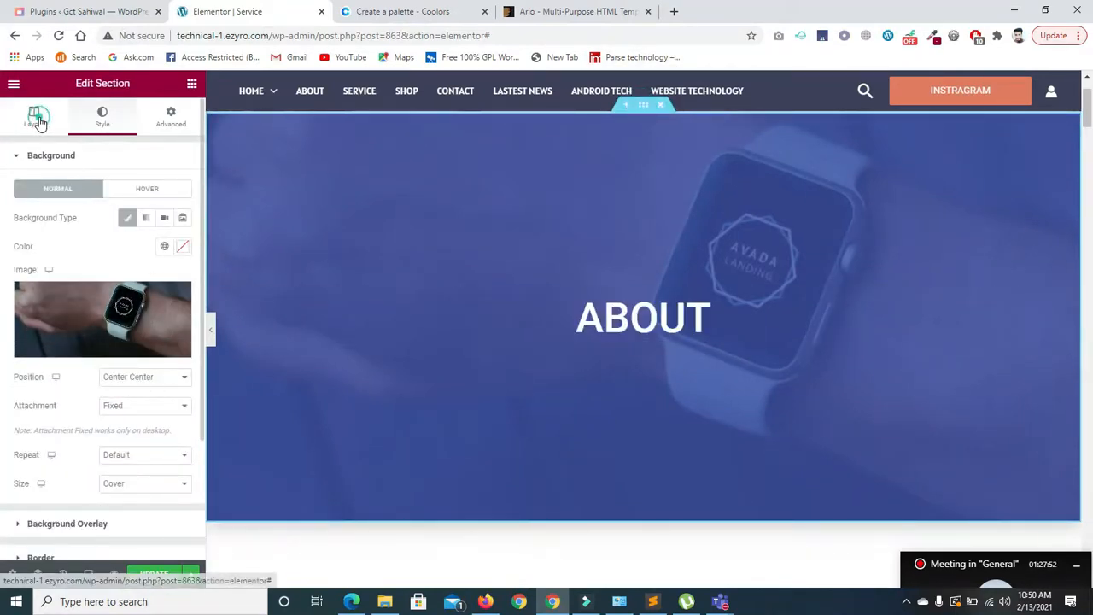
drag(68, 318, 39, 326)
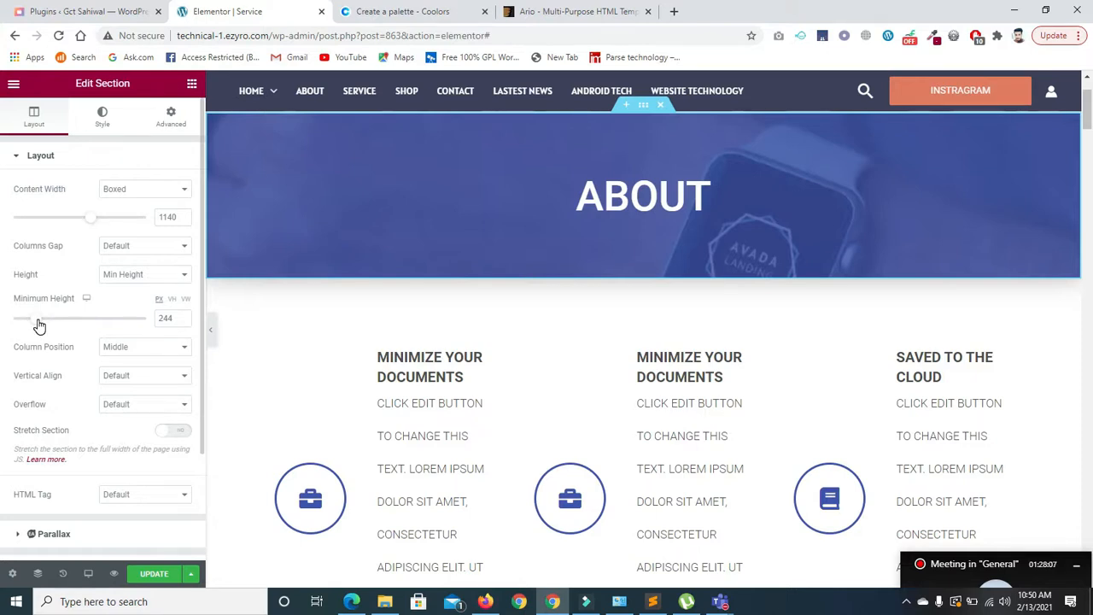
double_click(171, 319)
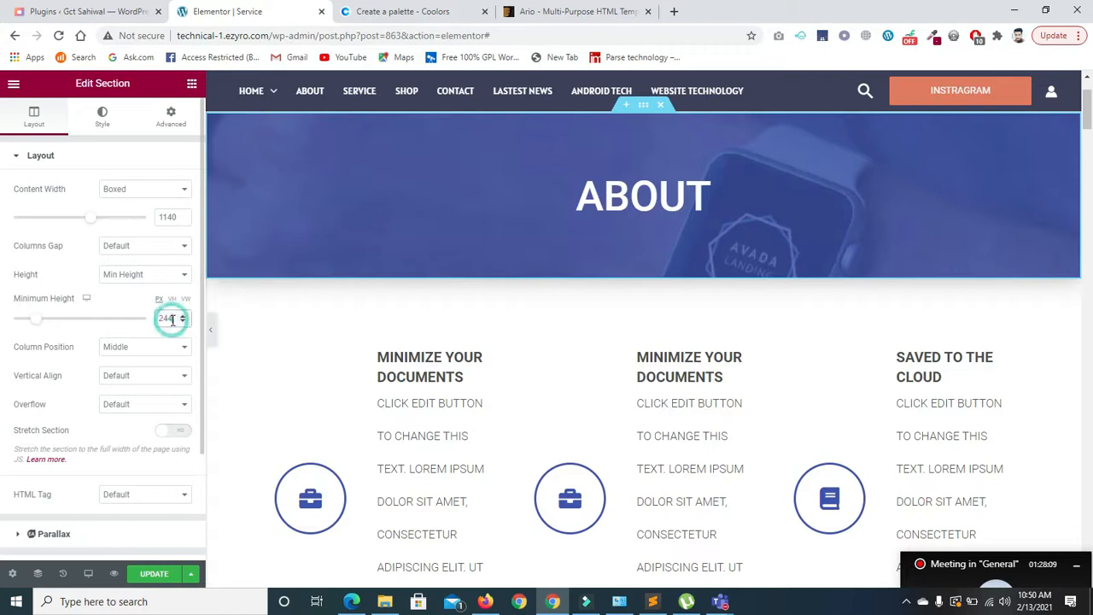
text(240)
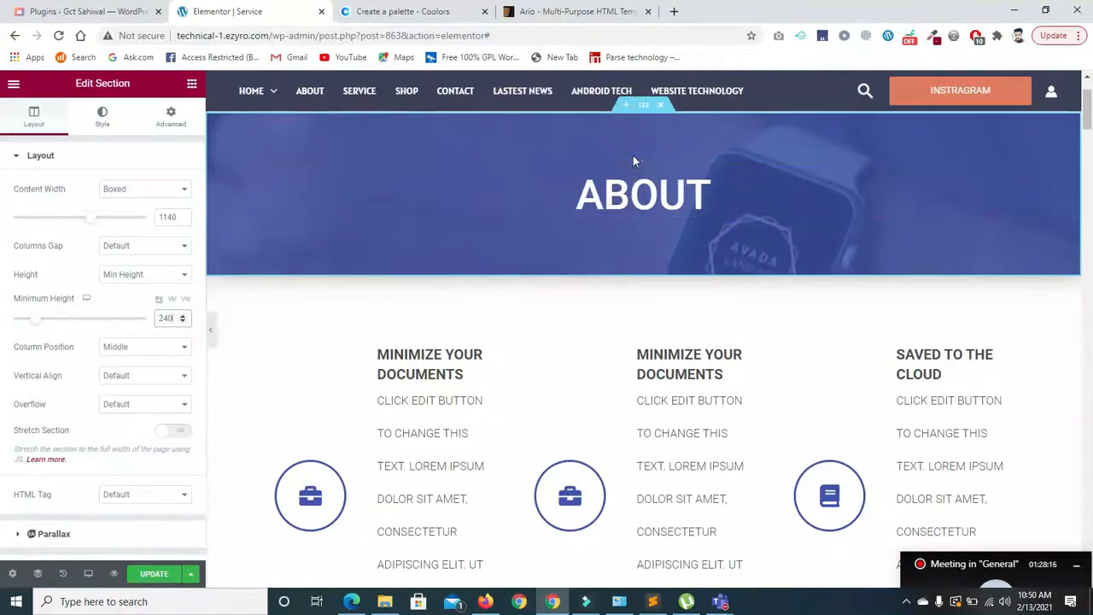
- Save the ABOUT hero section to the template library as 'front section'
right_click(642, 108)
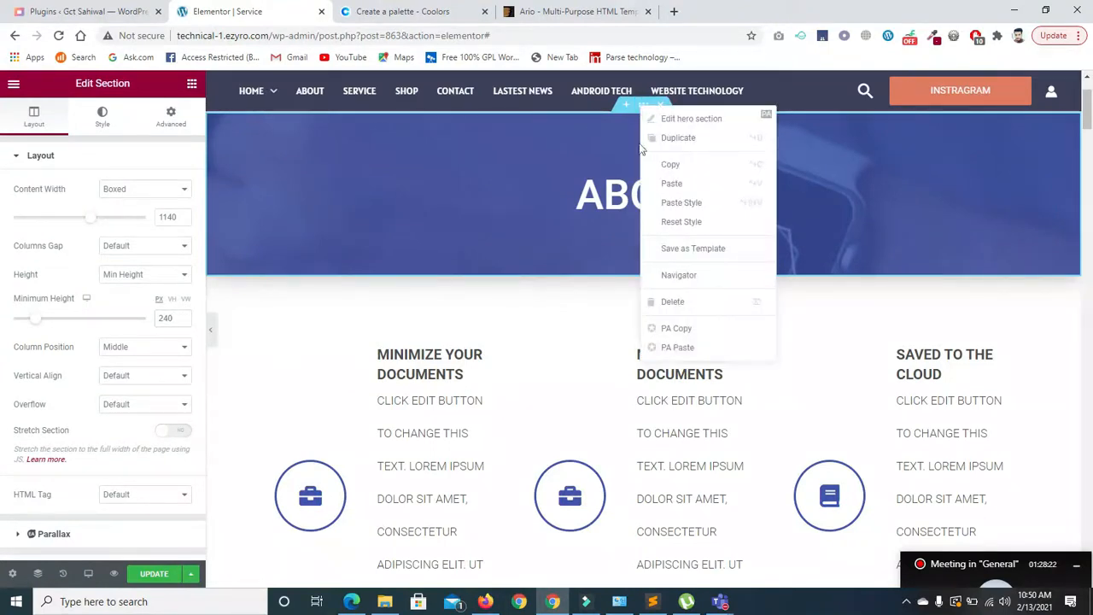
click(663, 249)
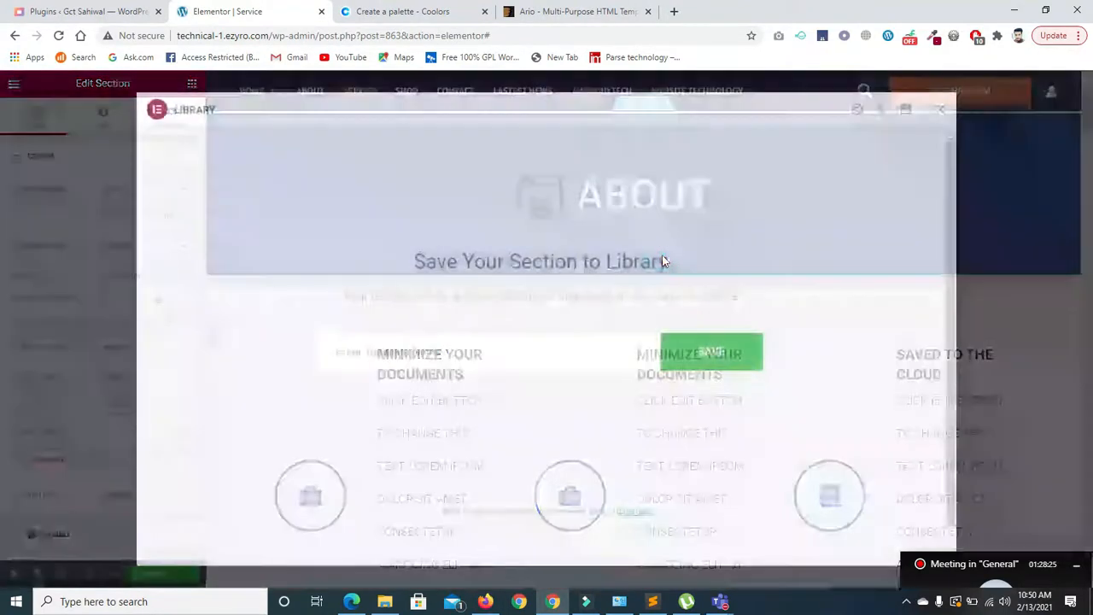
click(490, 343)
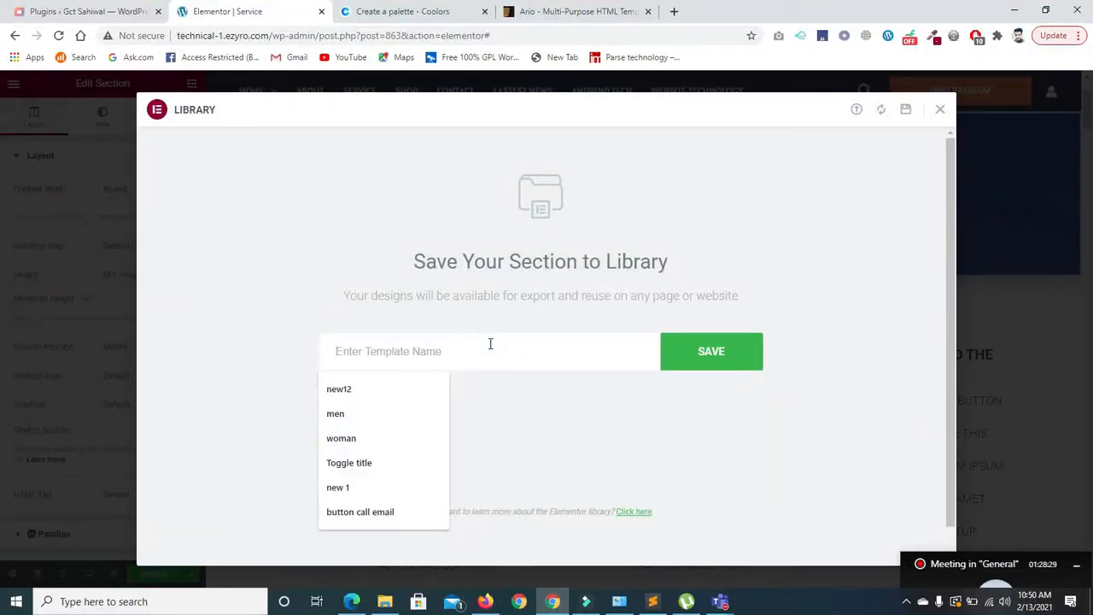
text(front section)
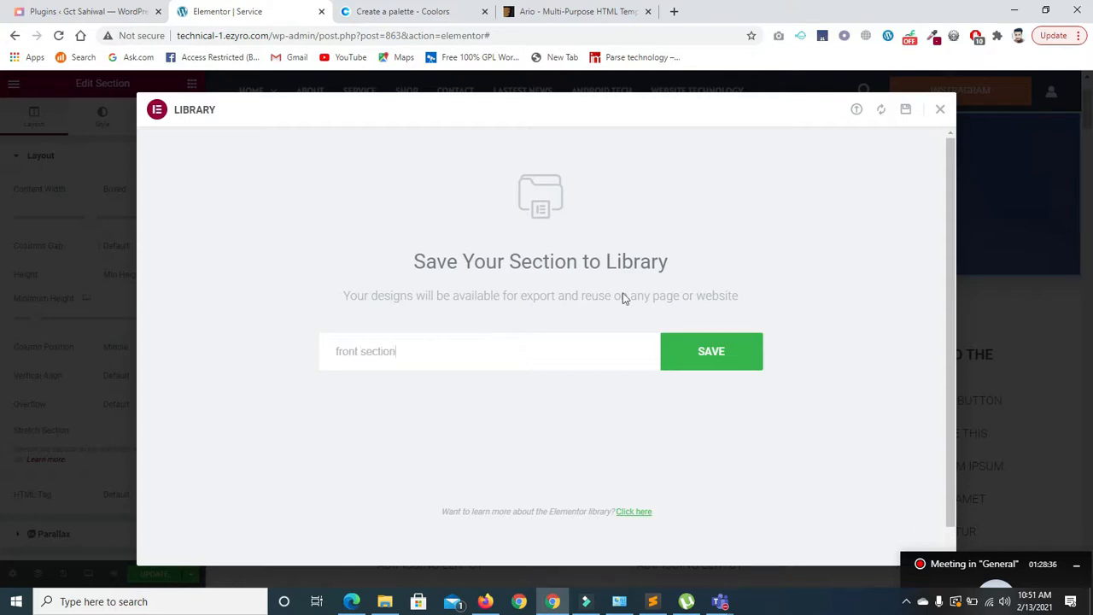
click(705, 352)
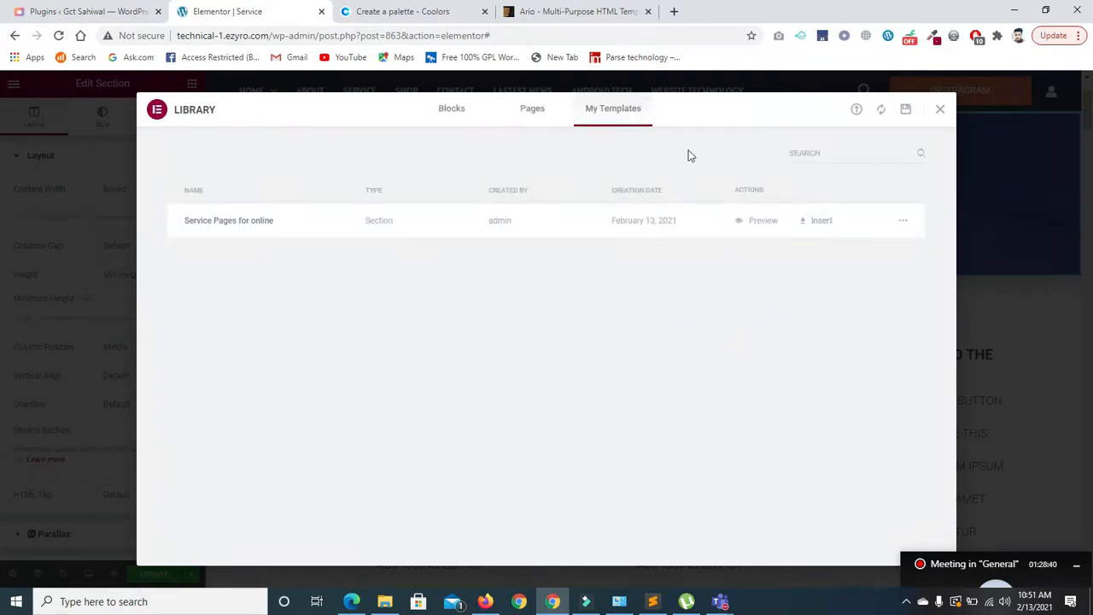
click(936, 111)
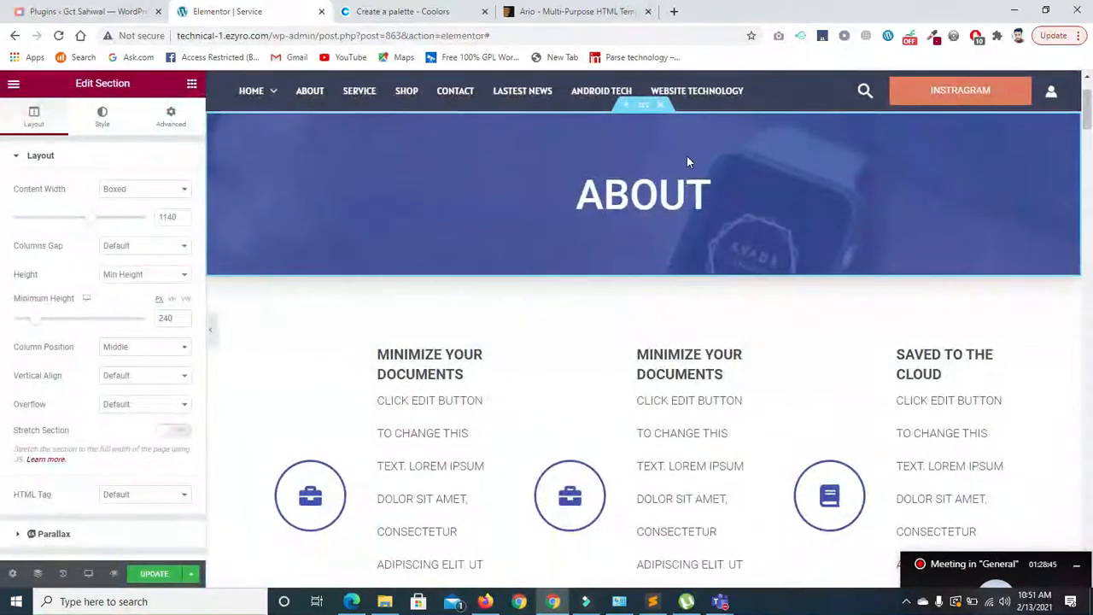
- Update the page, go to /wp-admin/ and open the All Pages list
click(157, 572)
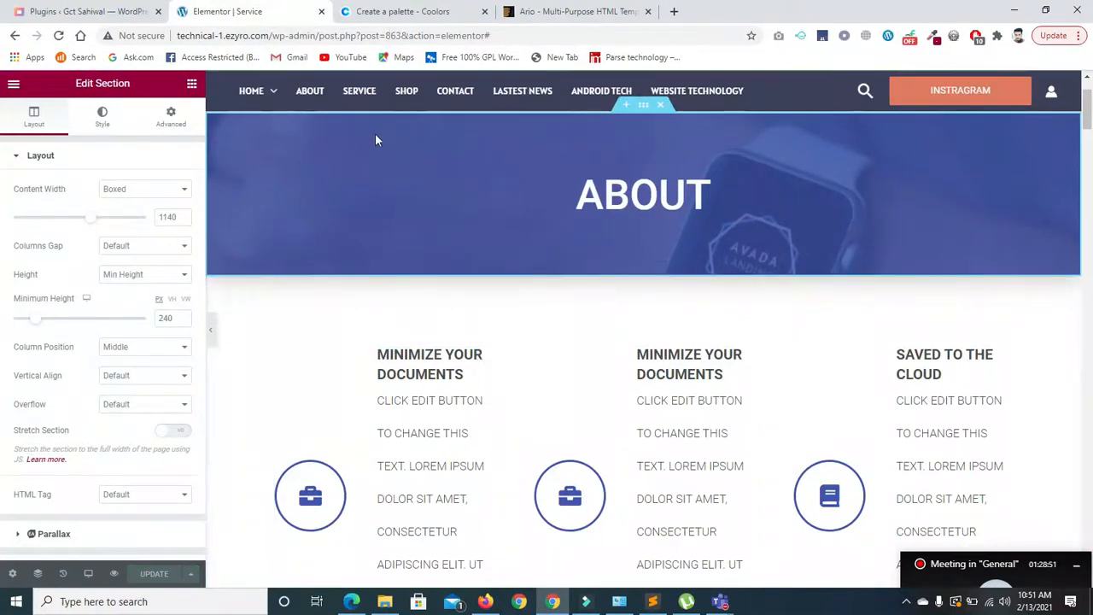
click(318, 35)
drag(317, 35, 490, 36)
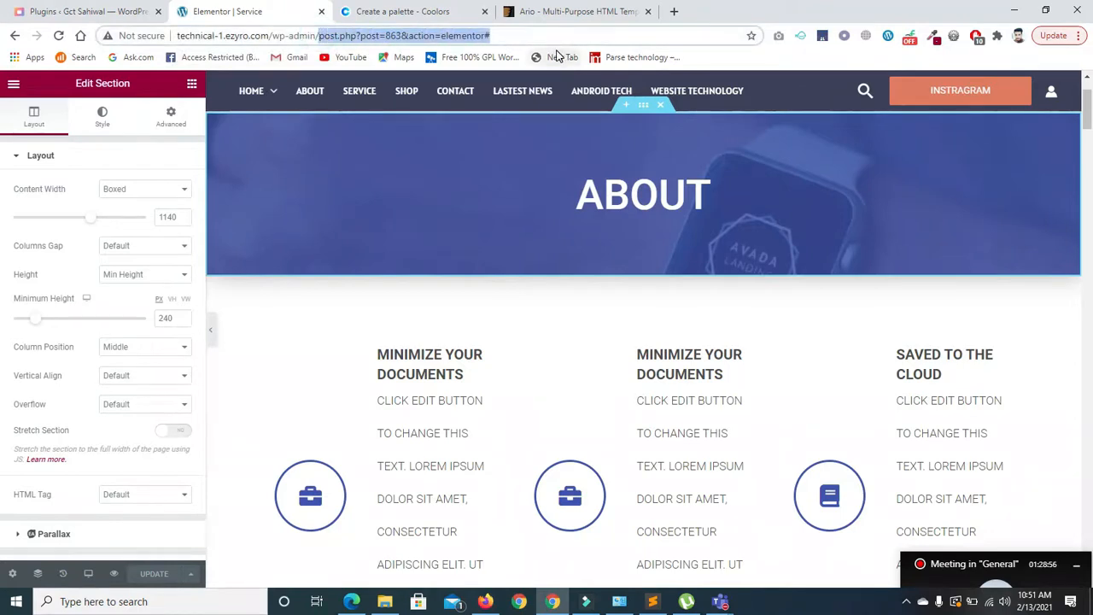
key(BackSpace)
click(556, 58)
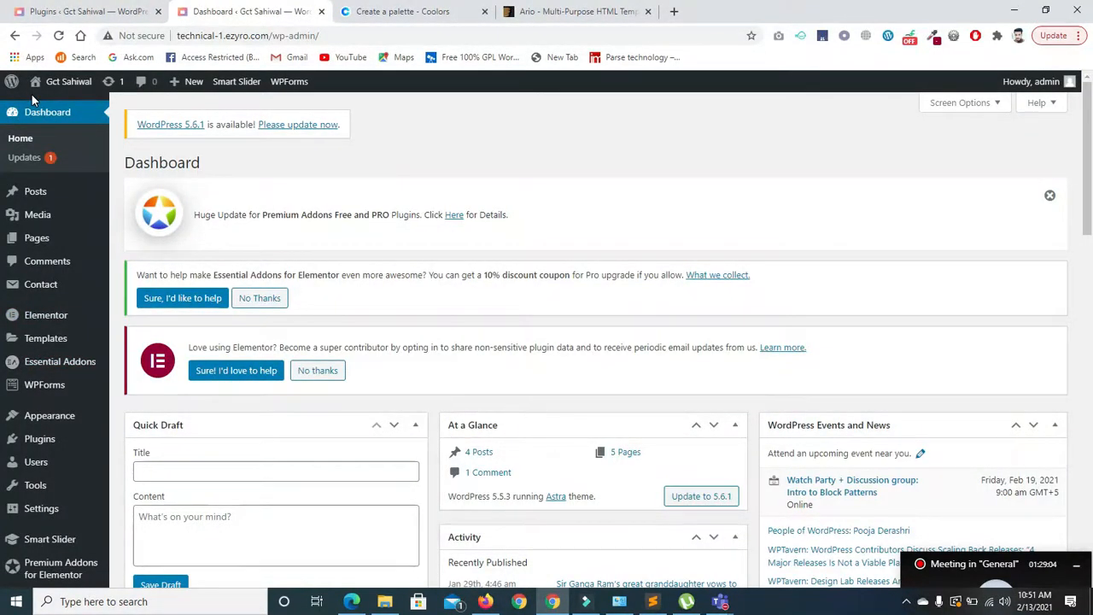
click(47, 247)
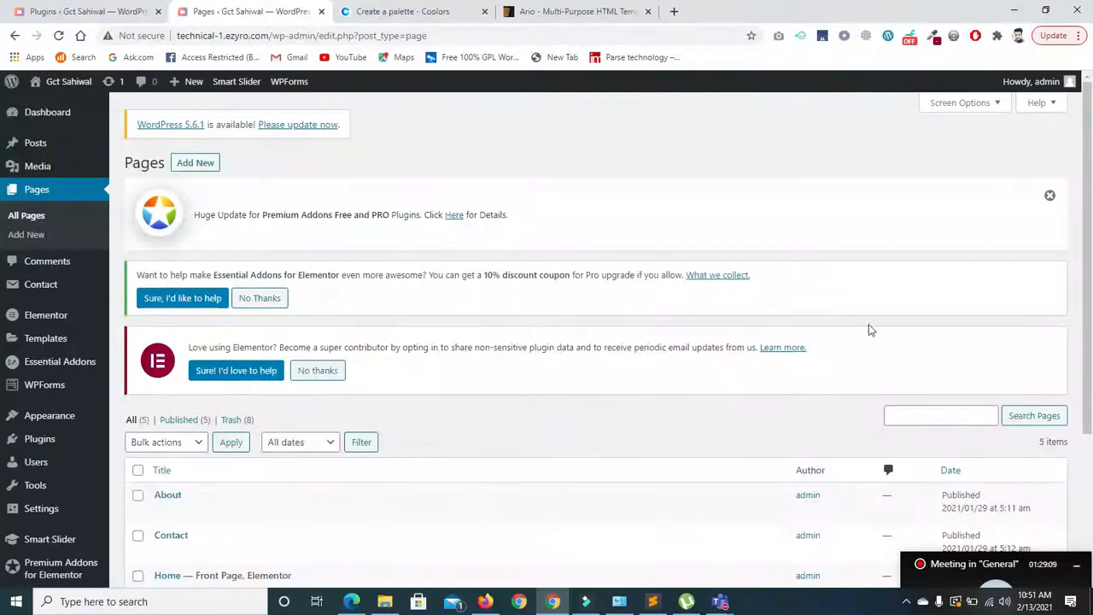
scroll(597, 325, down, 2)
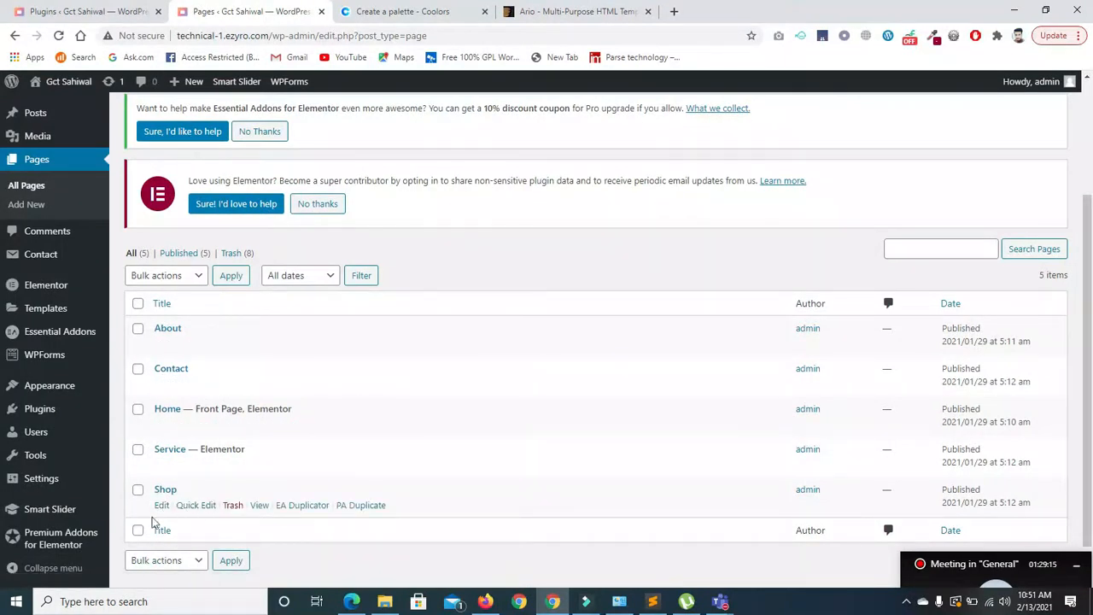
- Set the Shop page's template to Elementor Full Width and update it
click(161, 505)
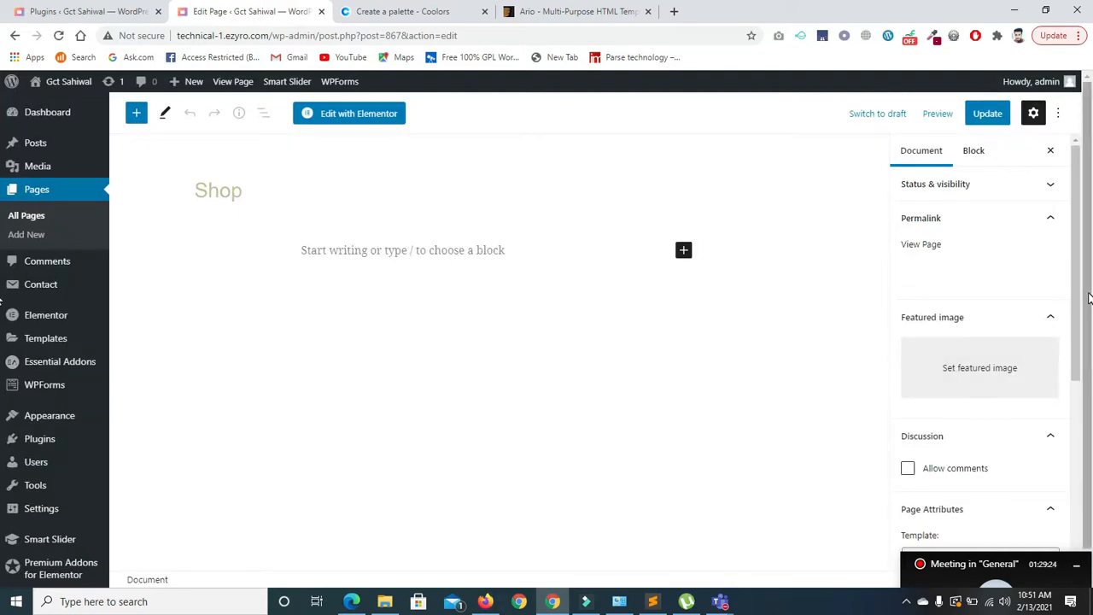
drag(1075, 285, 1067, 385)
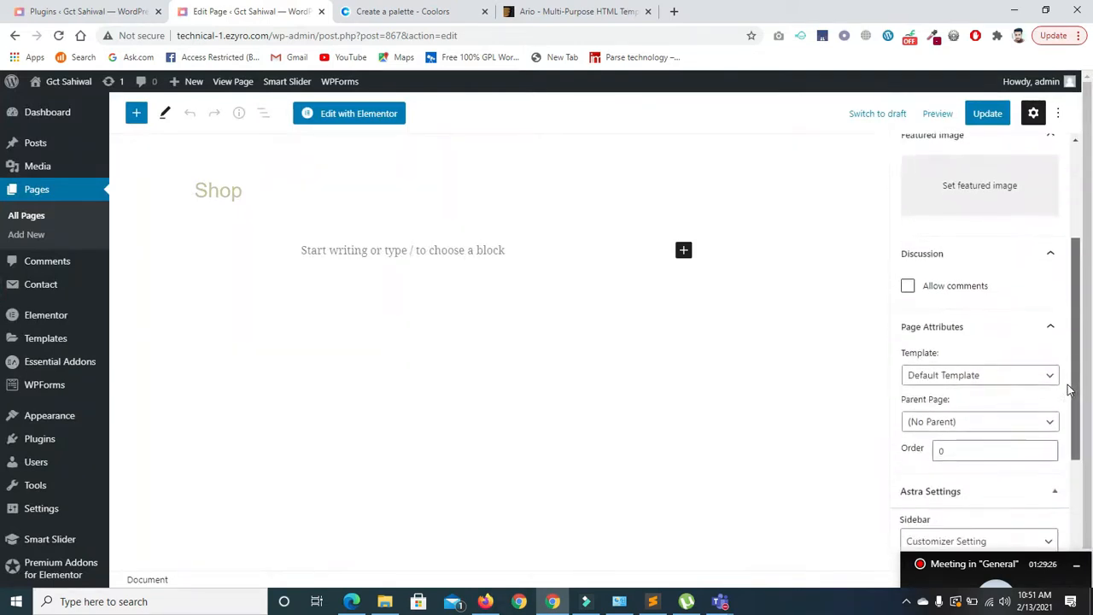
click(1038, 369)
click(956, 412)
click(987, 114)
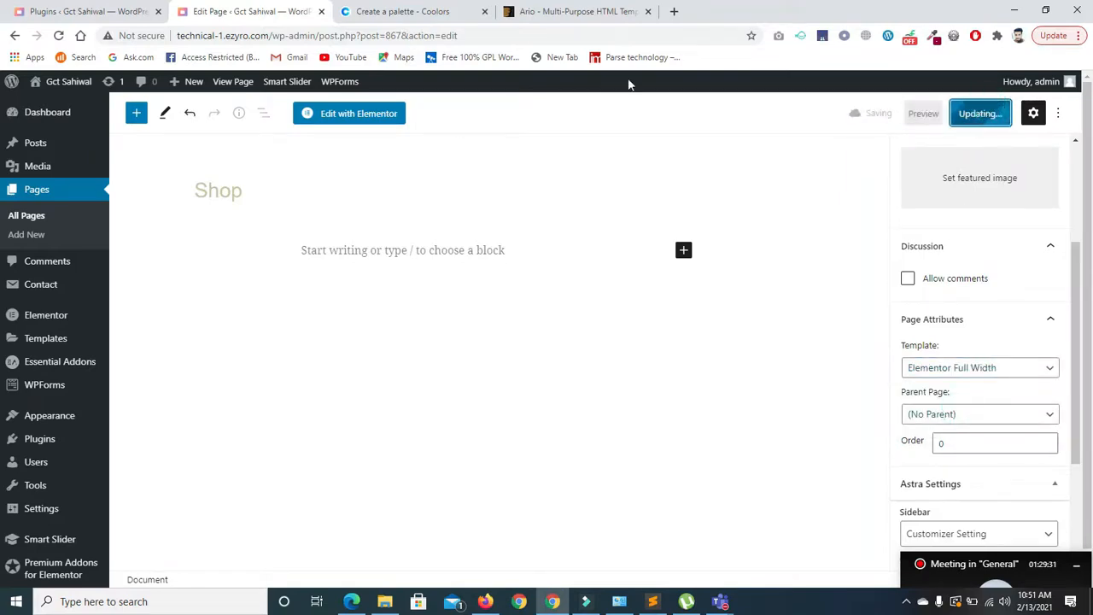
- Open Shop in Elementor and insert the 'front section' template, including its document settings
click(378, 125)
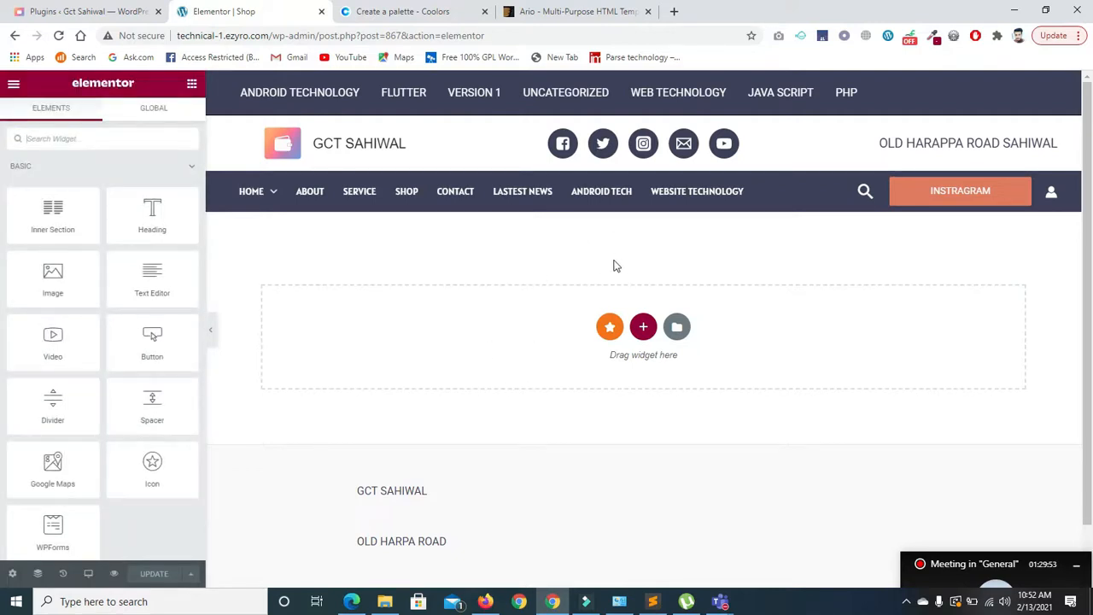
click(675, 327)
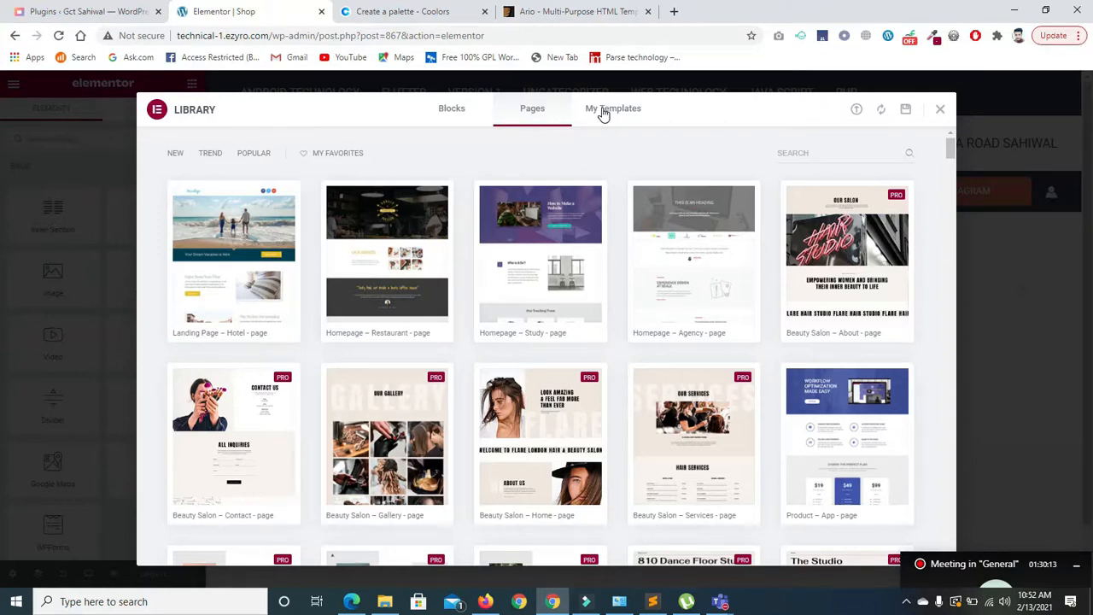
click(602, 112)
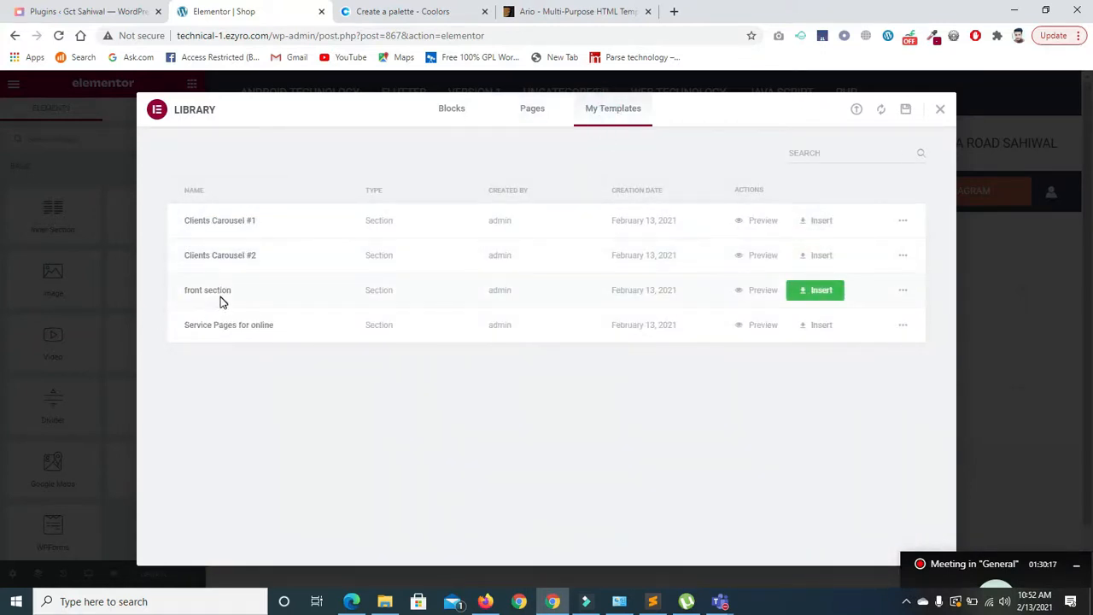
click(819, 291)
click(606, 380)
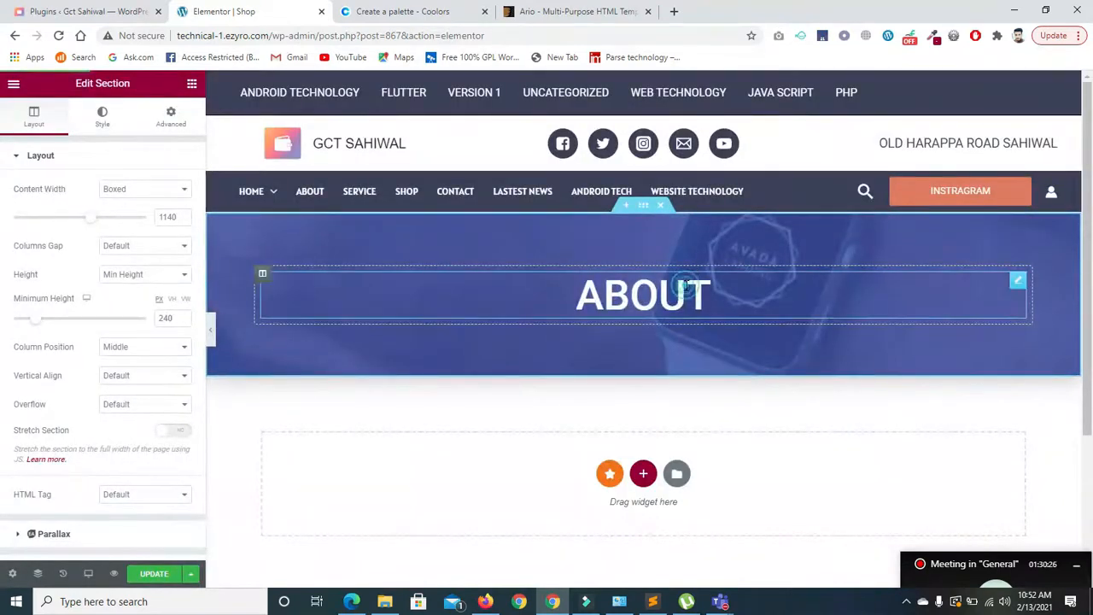
- Replace the inserted heading text 'About' with 'Shop'
click(683, 284)
double_click(140, 214)
key(BackSpace)
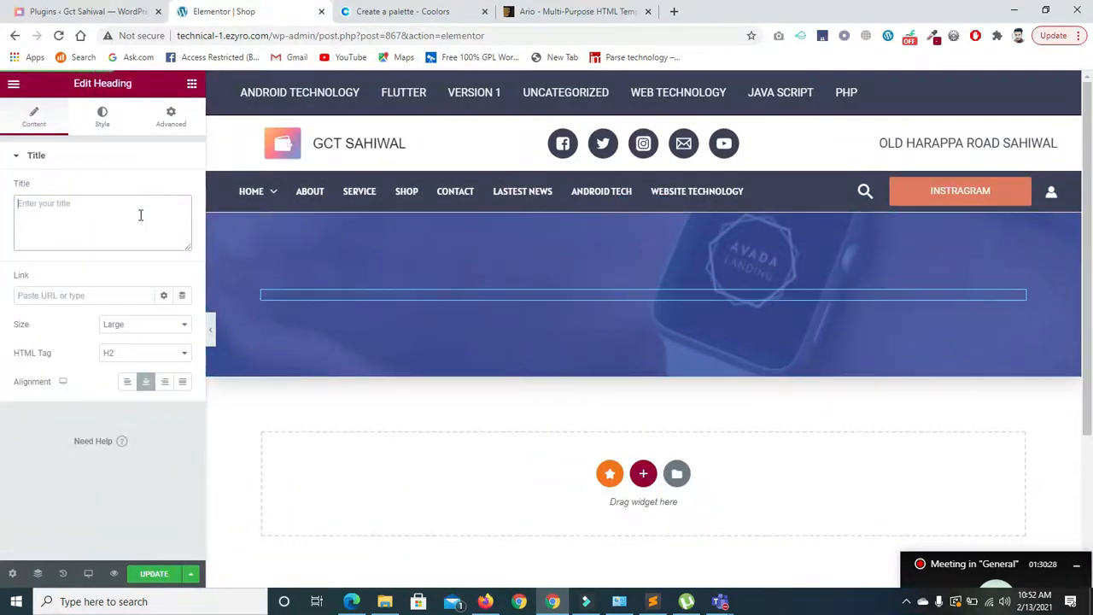
text(Se)
key(BackSpace)
text(hop)
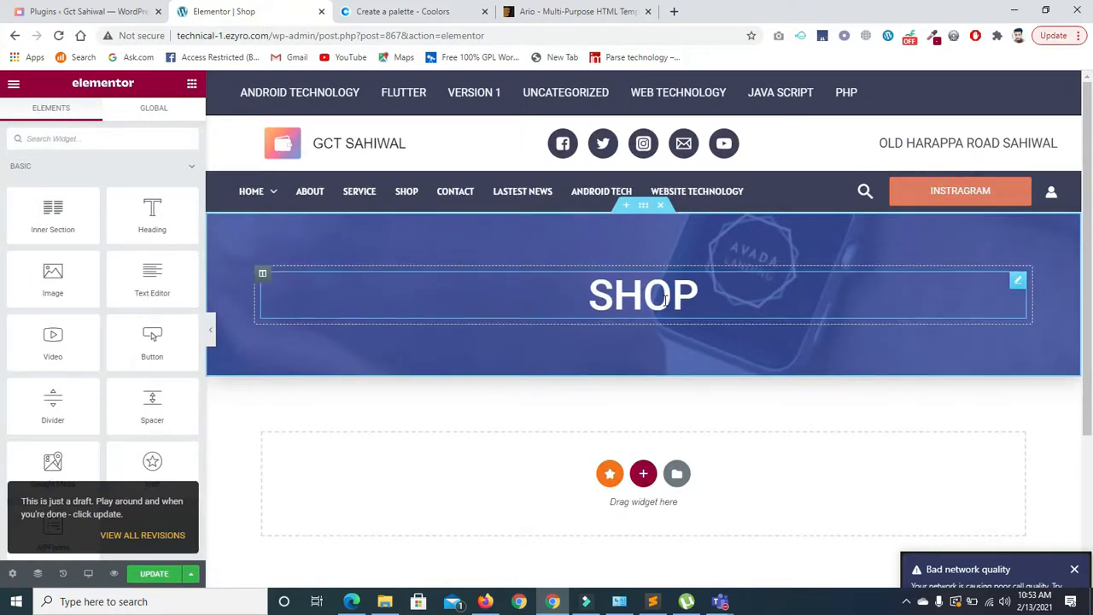
scroll(636, 273, down, 1)
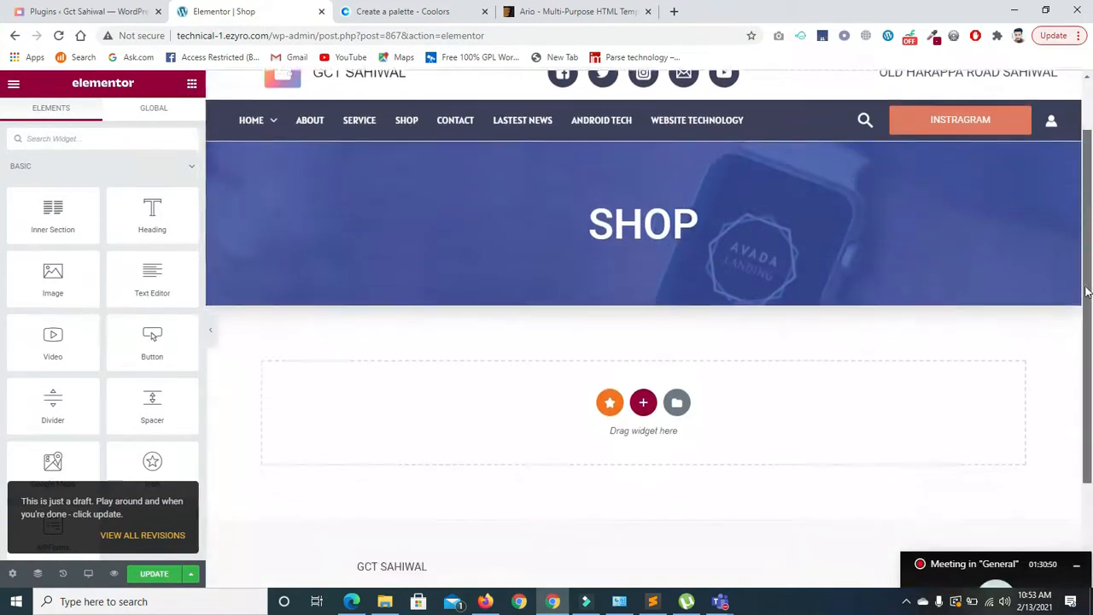
- Insert the 'Service Pages for online' template with its document settings, then update the Shop page
click(676, 371)
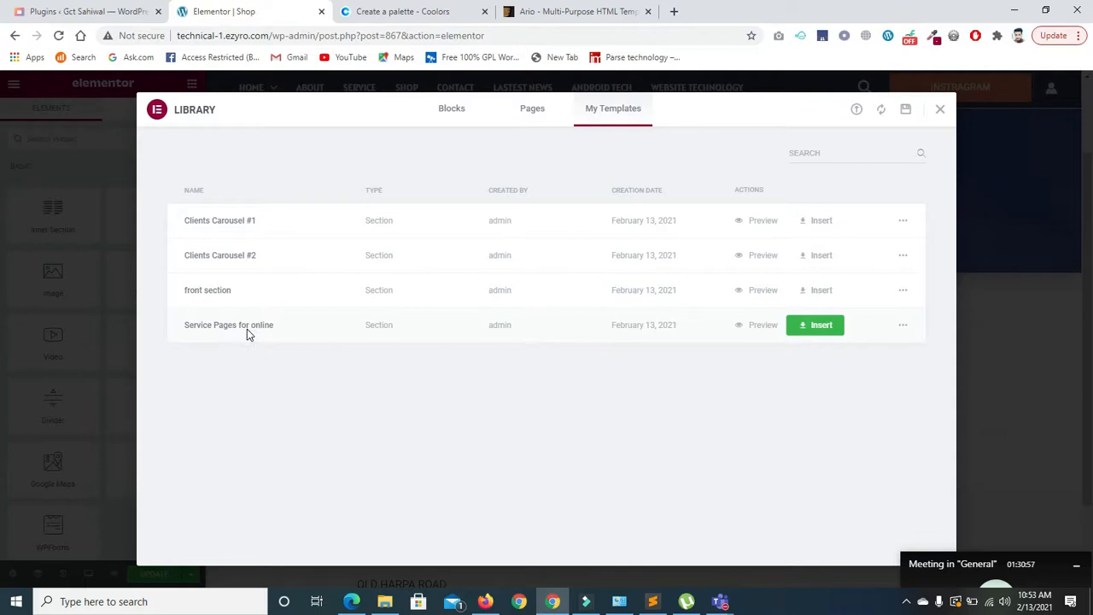
click(829, 324)
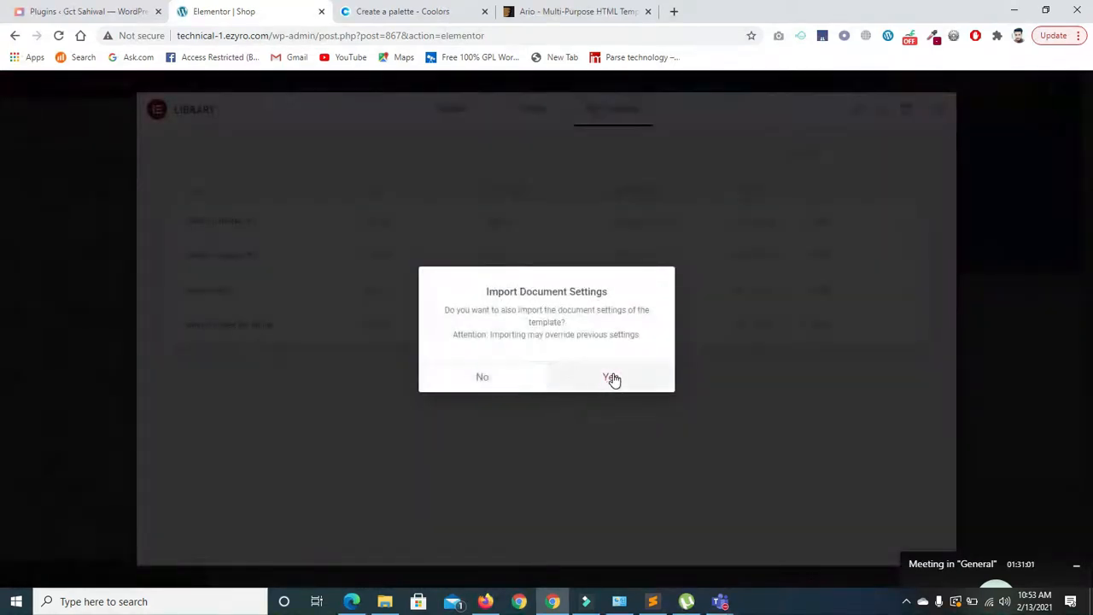
click(612, 379)
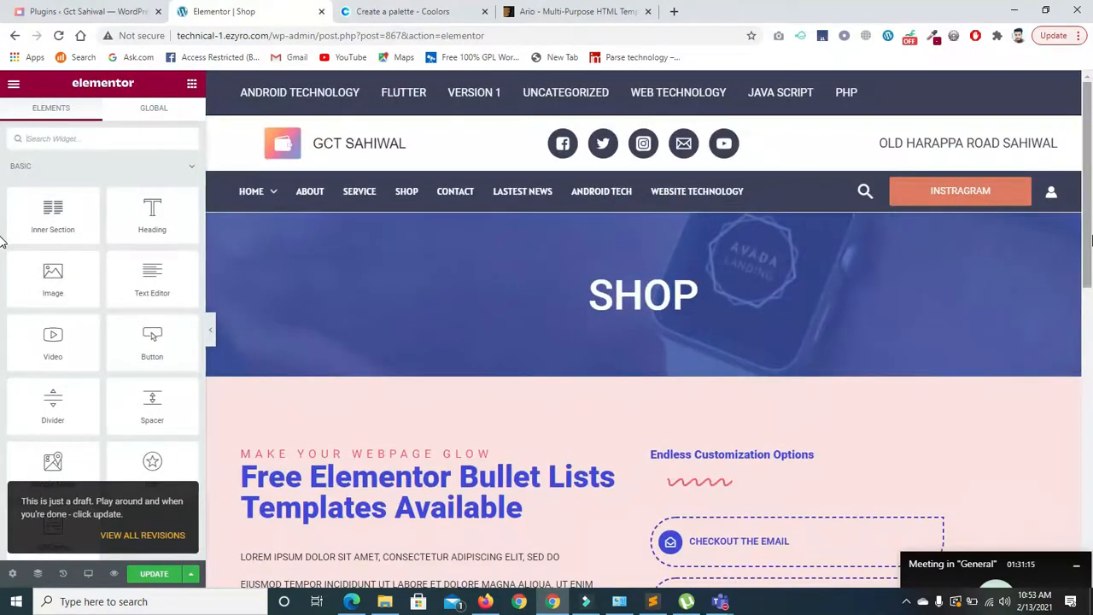
drag(1089, 242, 1084, 504)
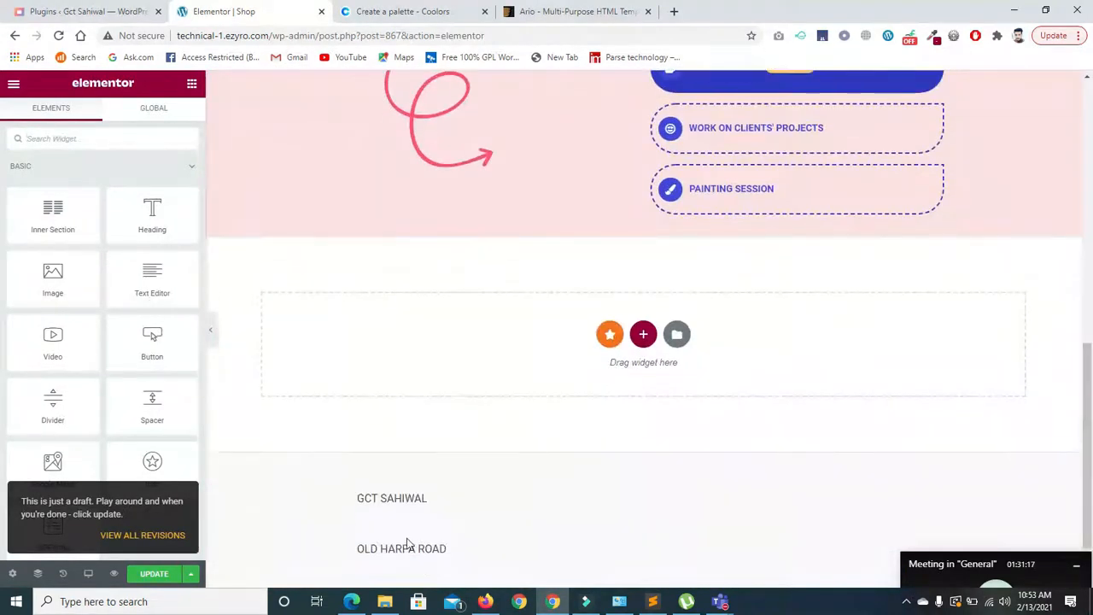
click(158, 576)
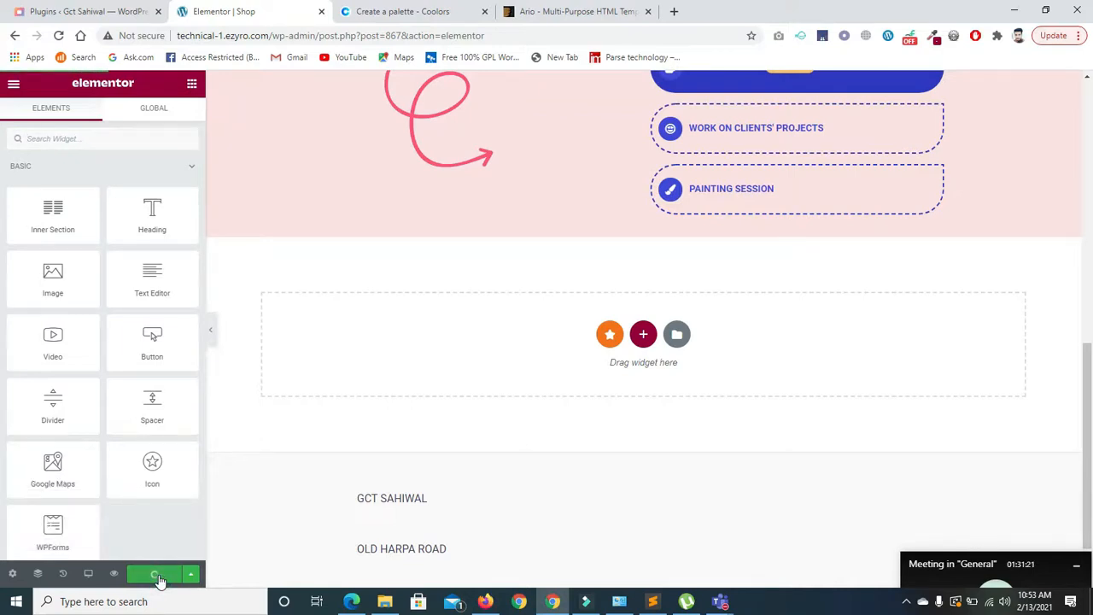
drag(1091, 476, 1091, 218)
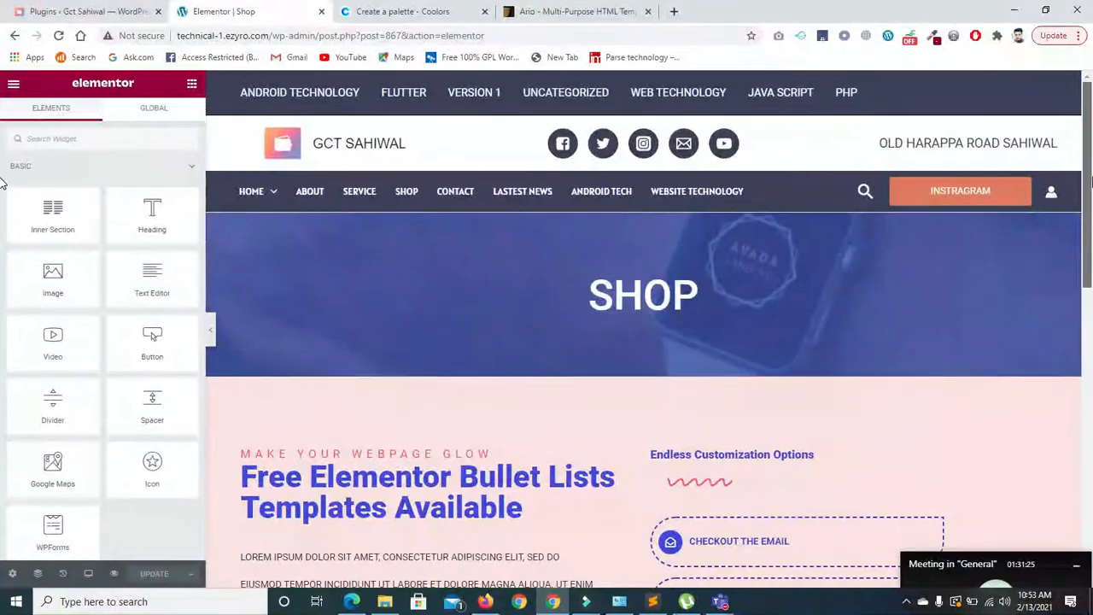
- Scroll through the finished Shop page, then open My Templates in the library
scroll(1078, 336, down, 3)
scroll(1077, 336, down, 6)
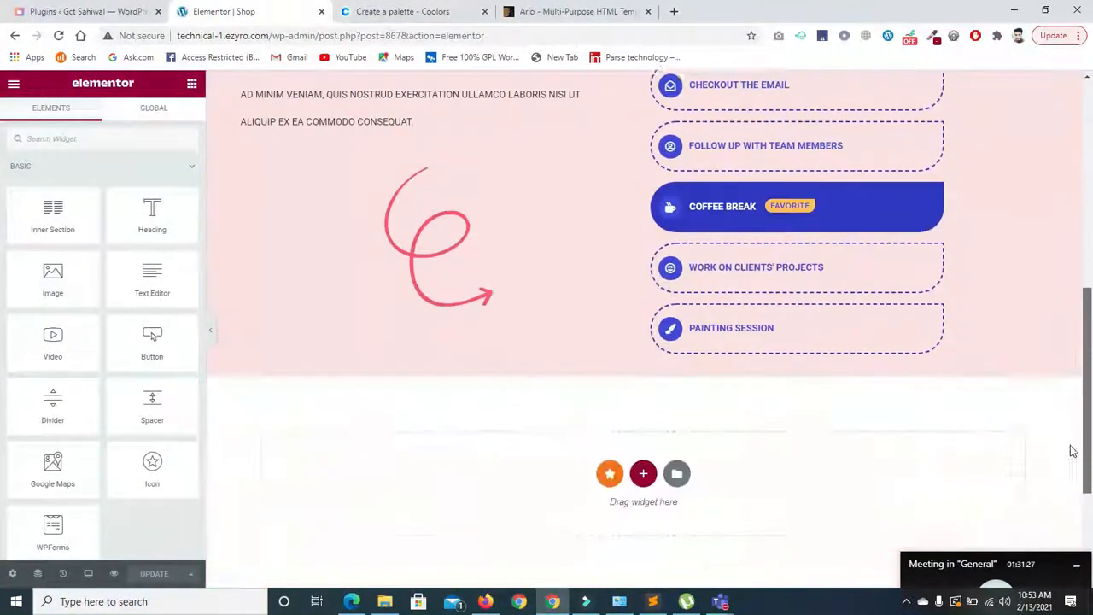
drag(1089, 461, 1078, 531)
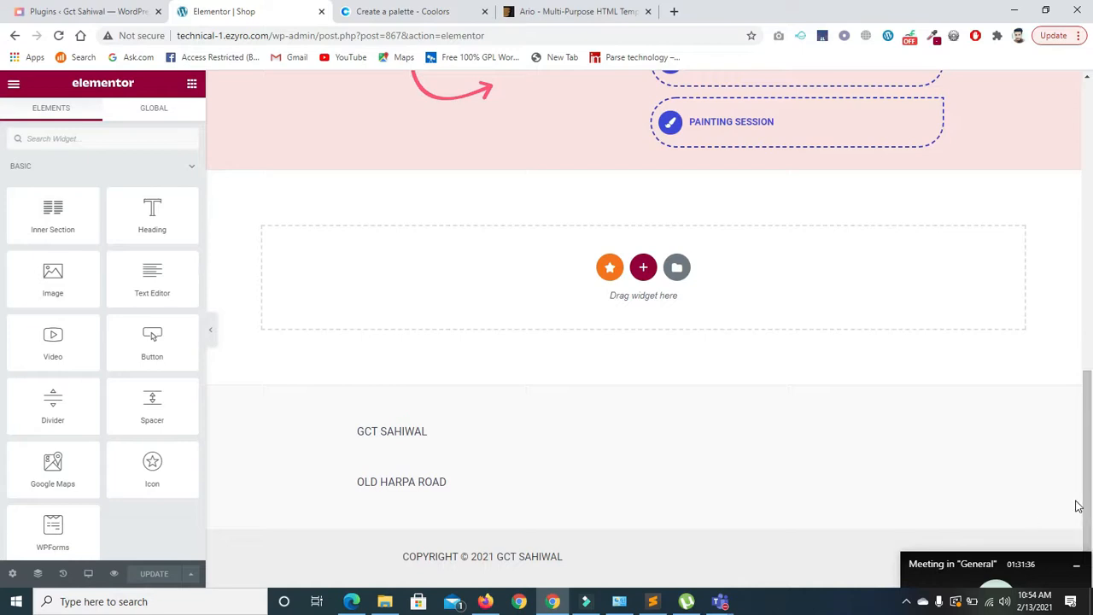
drag(1078, 506, 1091, 535)
click(677, 270)
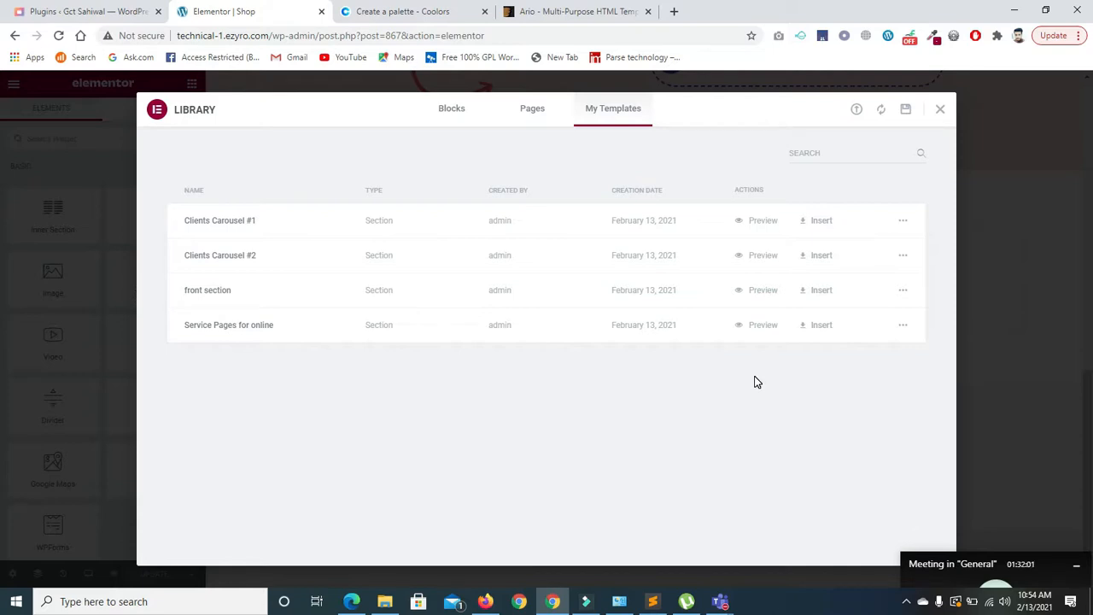
- Export 'Service Pages for online' as elementor-1072 .json and open the download's options
click(903, 223)
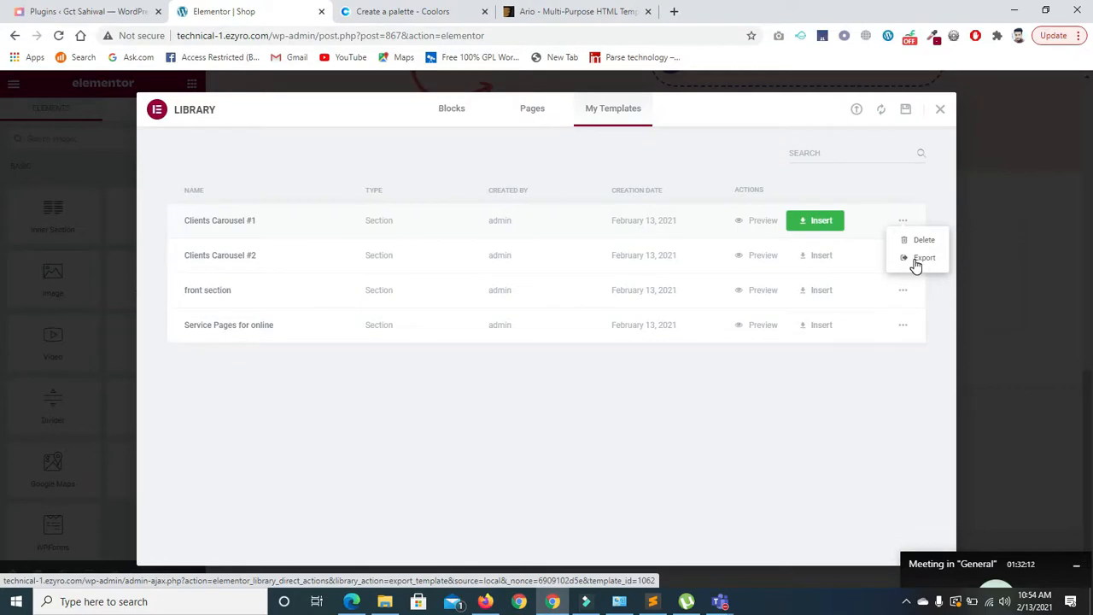
click(922, 258)
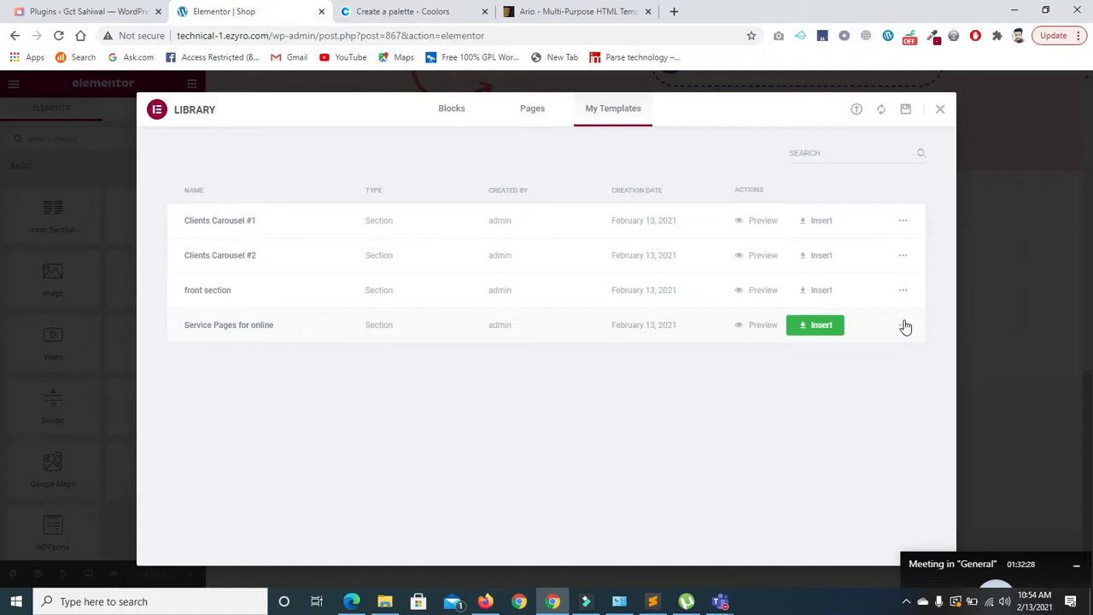
click(903, 326)
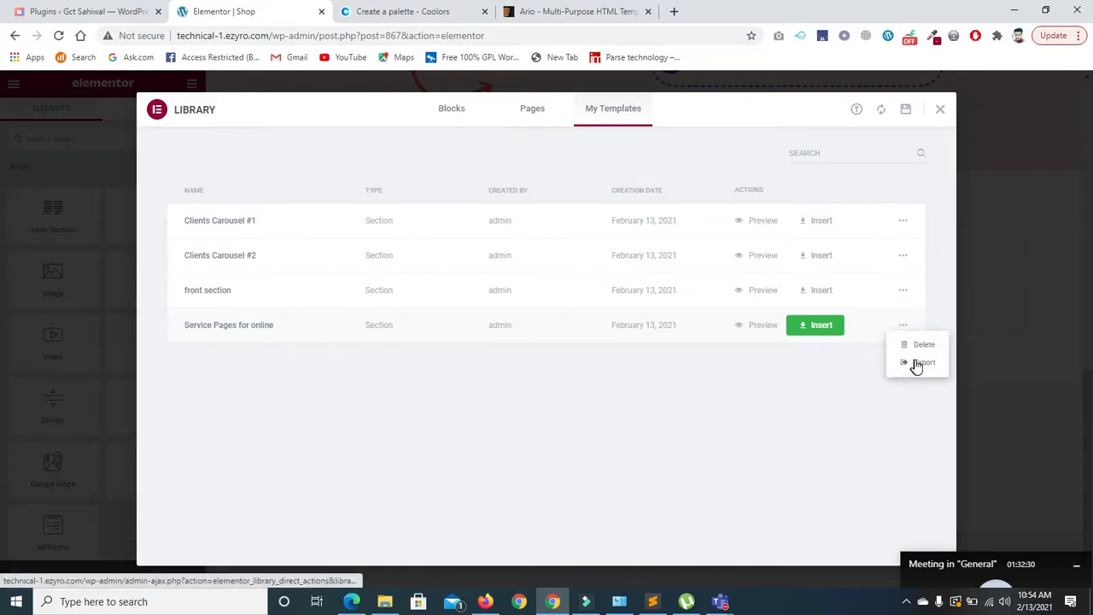
click(918, 365)
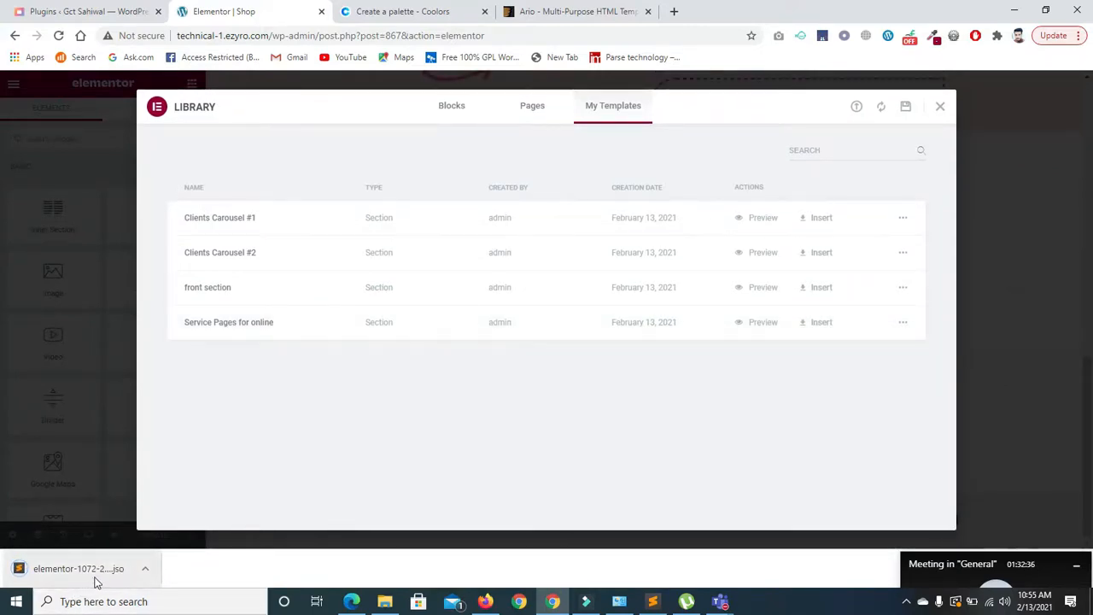
click(143, 570)
click(168, 522)
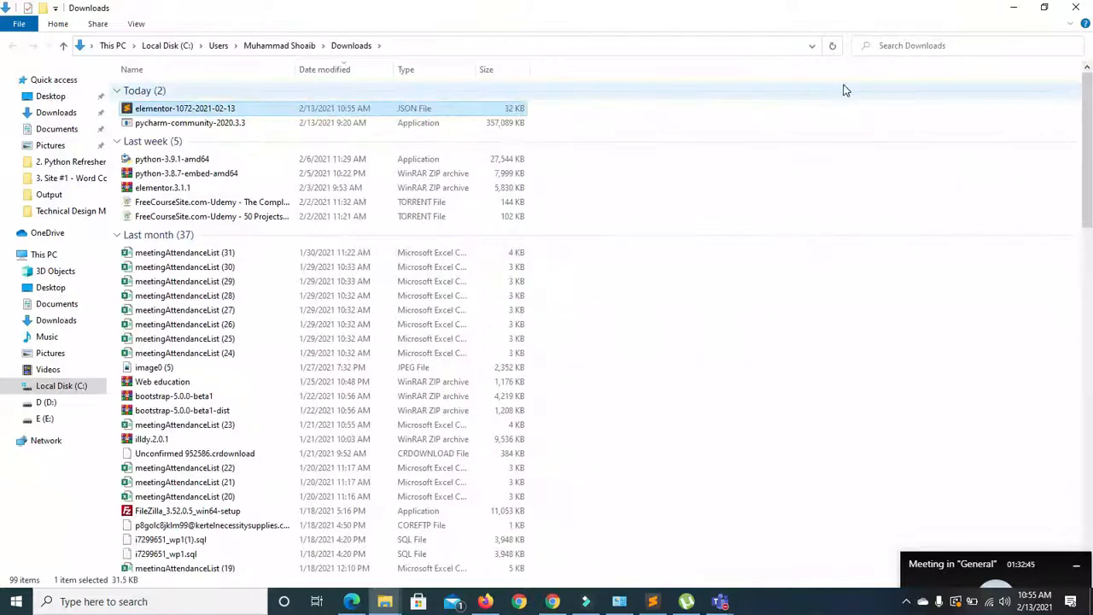
right_click(422, 111)
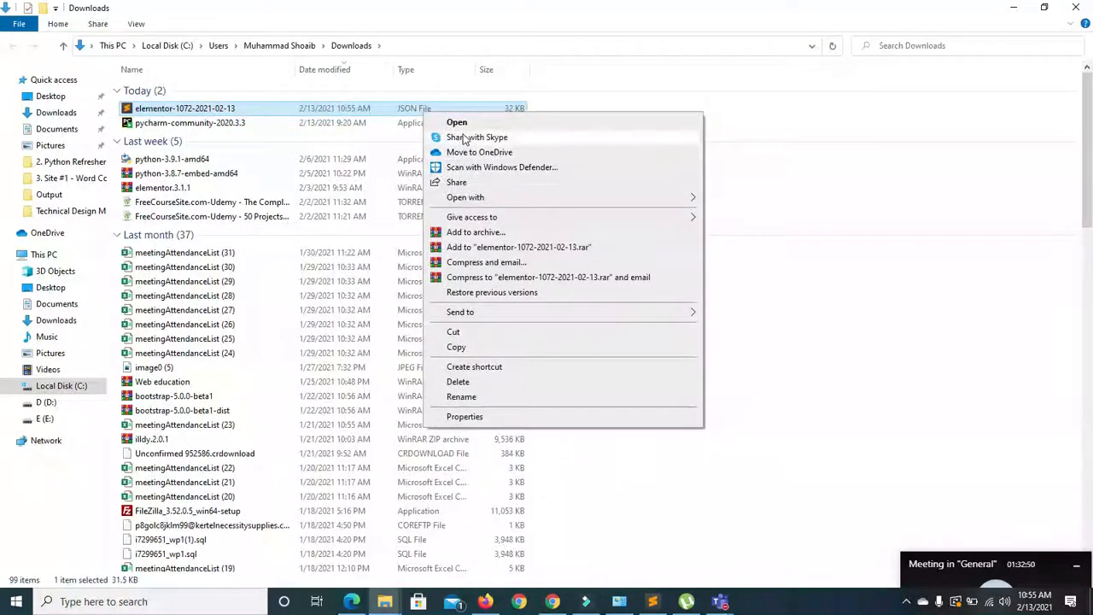
click(460, 124)
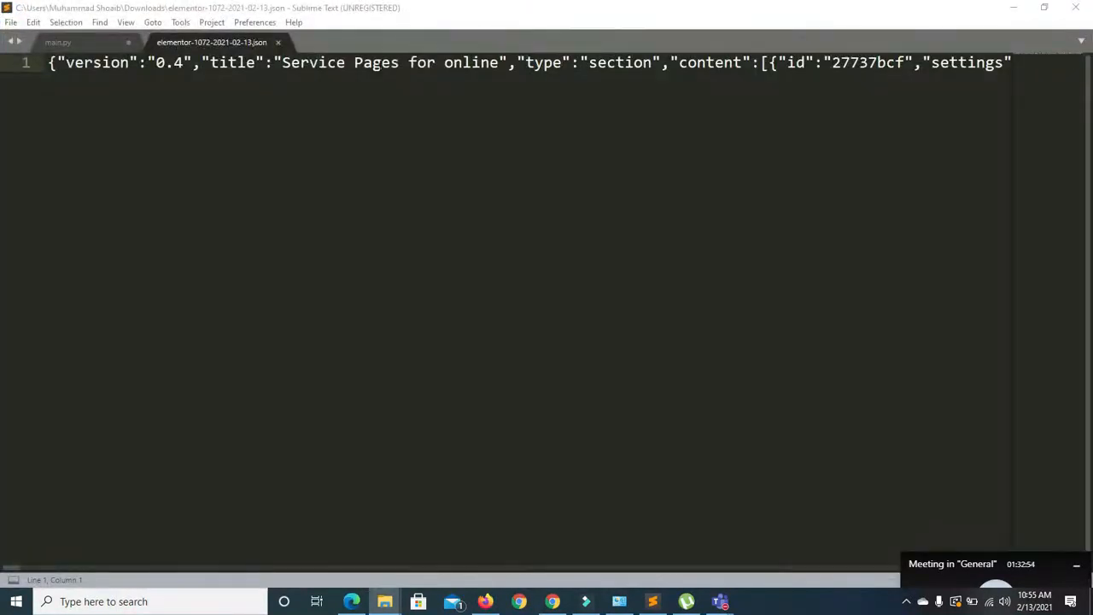
- Scroll across the JSON's single long line, then close Sublime Text
drag(12, 569, 846, 597)
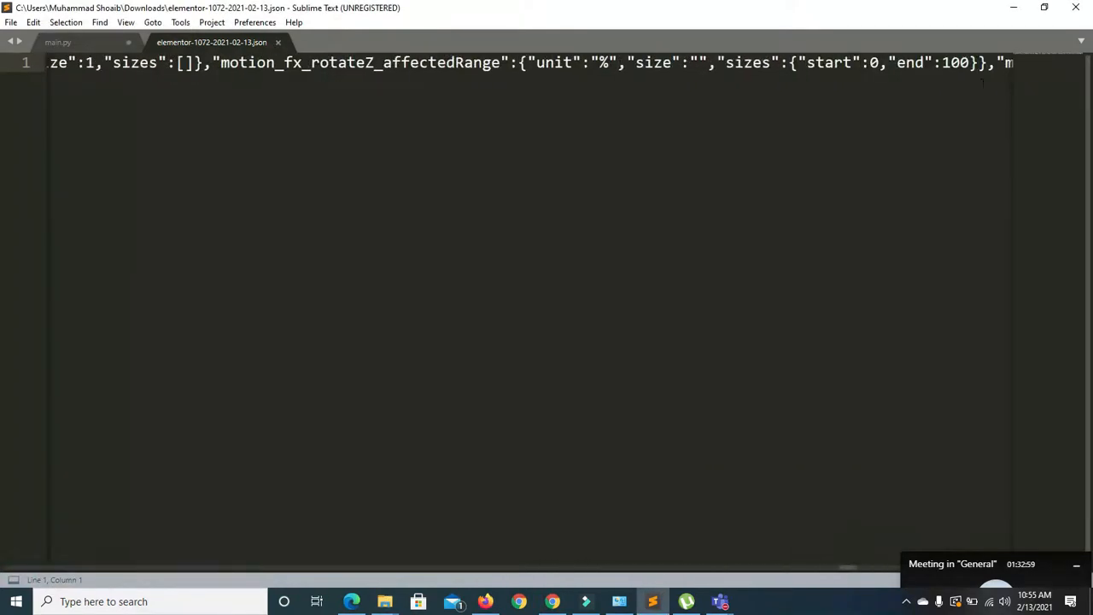
click(1074, 9)
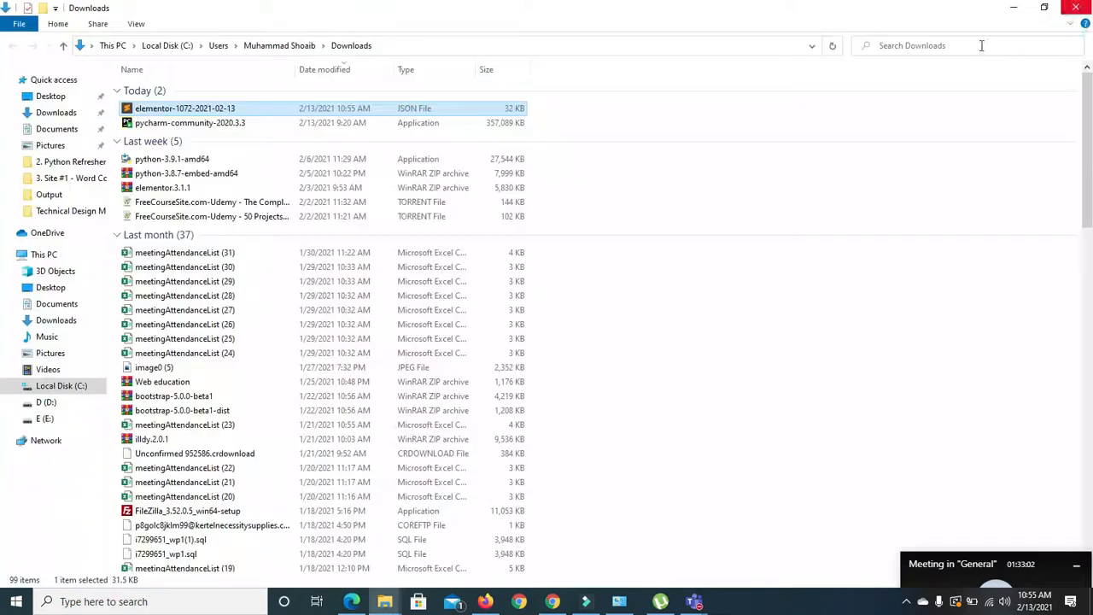
- Return to the Elementor editor in Chrome and reopen My Templates showing the four saved section templates
click(485, 603)
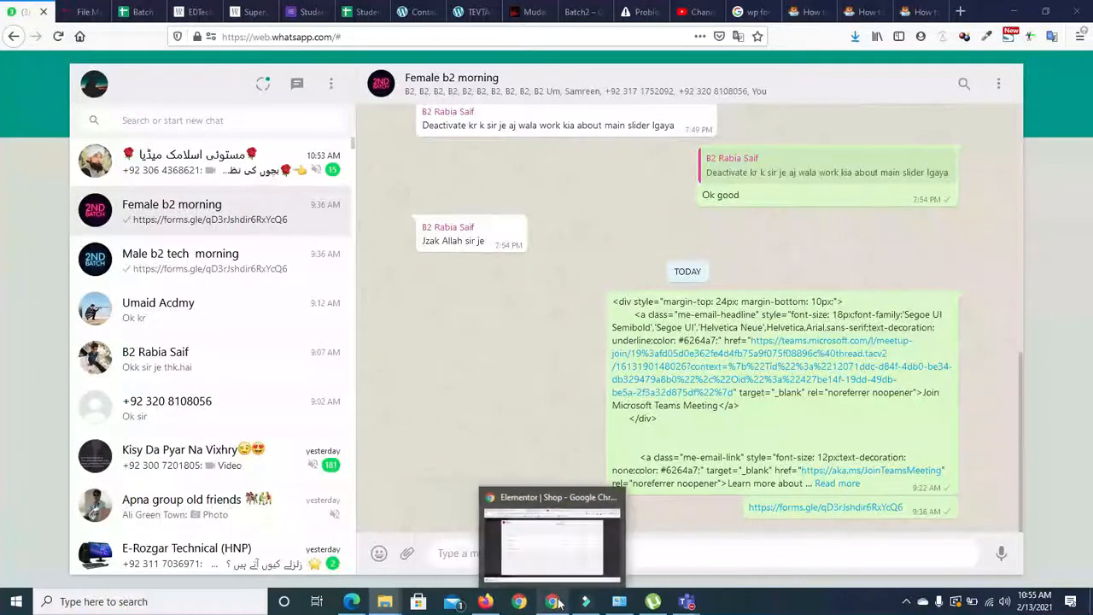
click(557, 602)
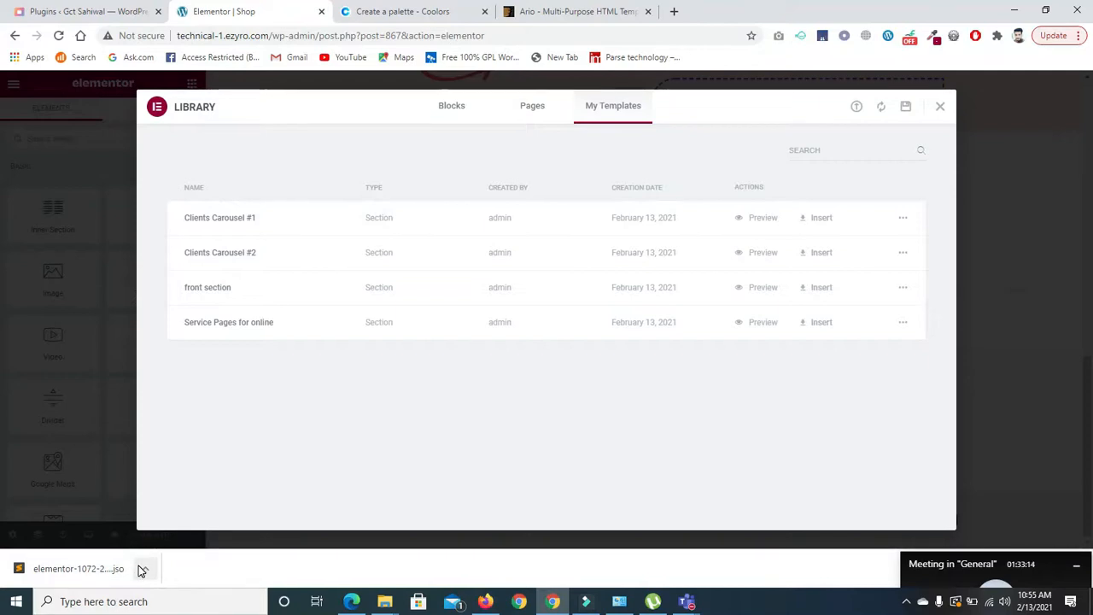
click(940, 109)
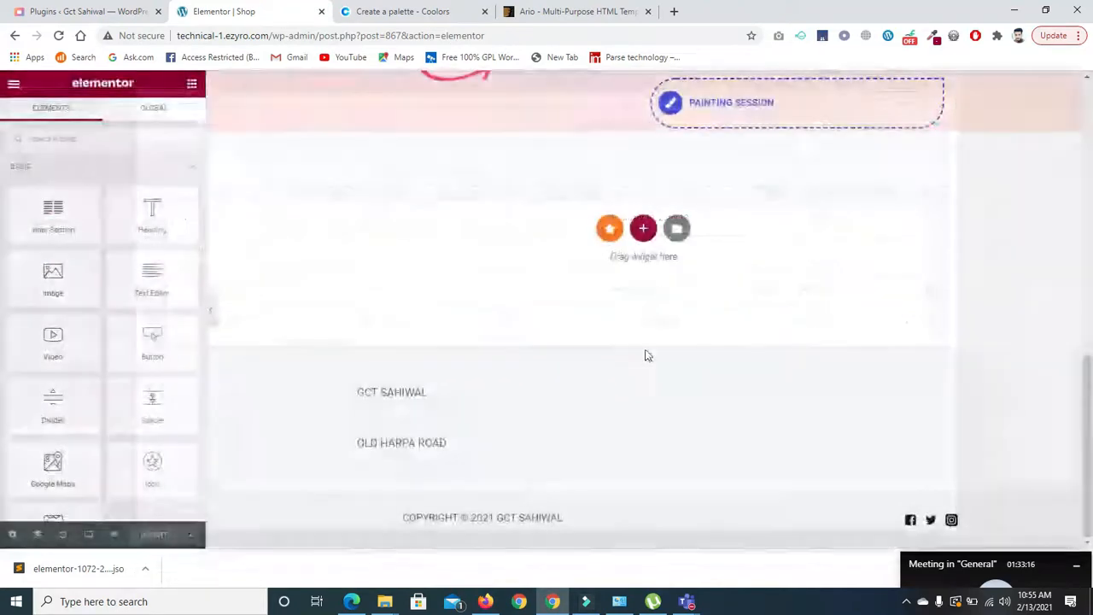
click(676, 228)
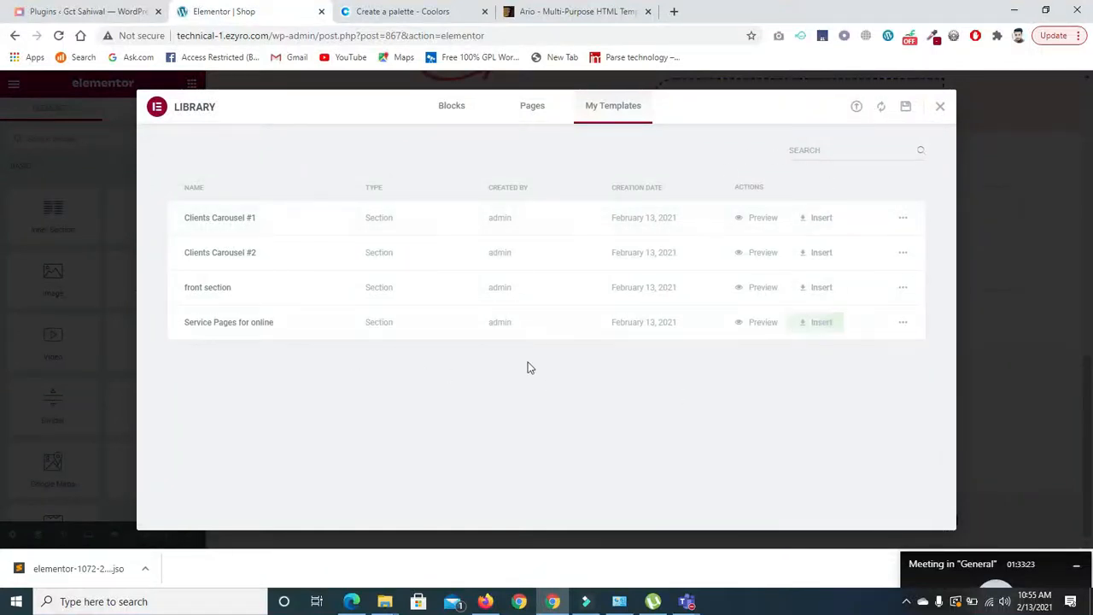
click(856, 108)
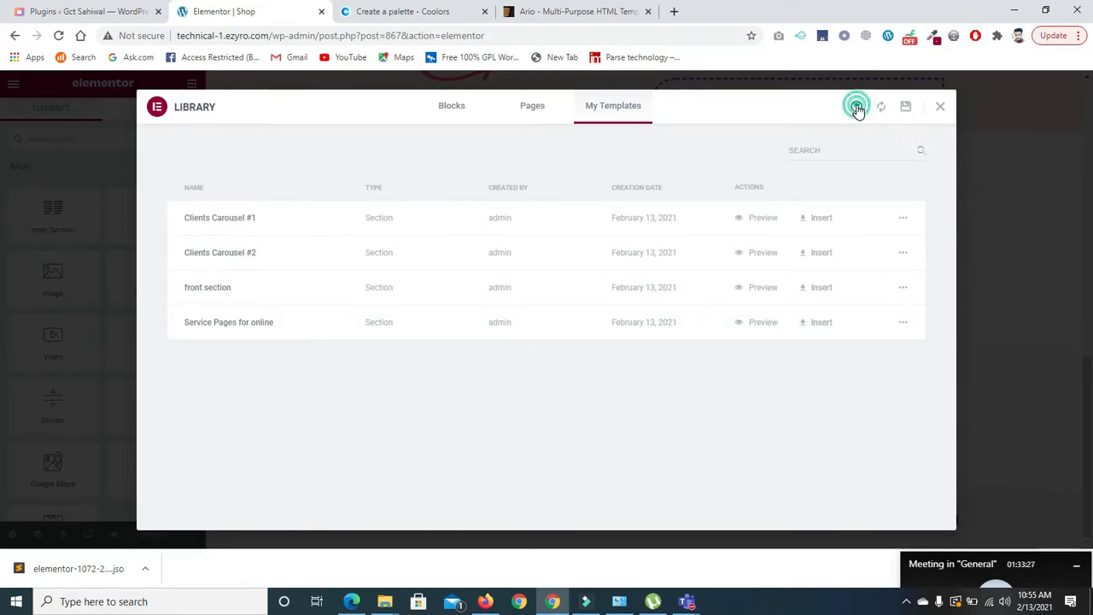
click(543, 401)
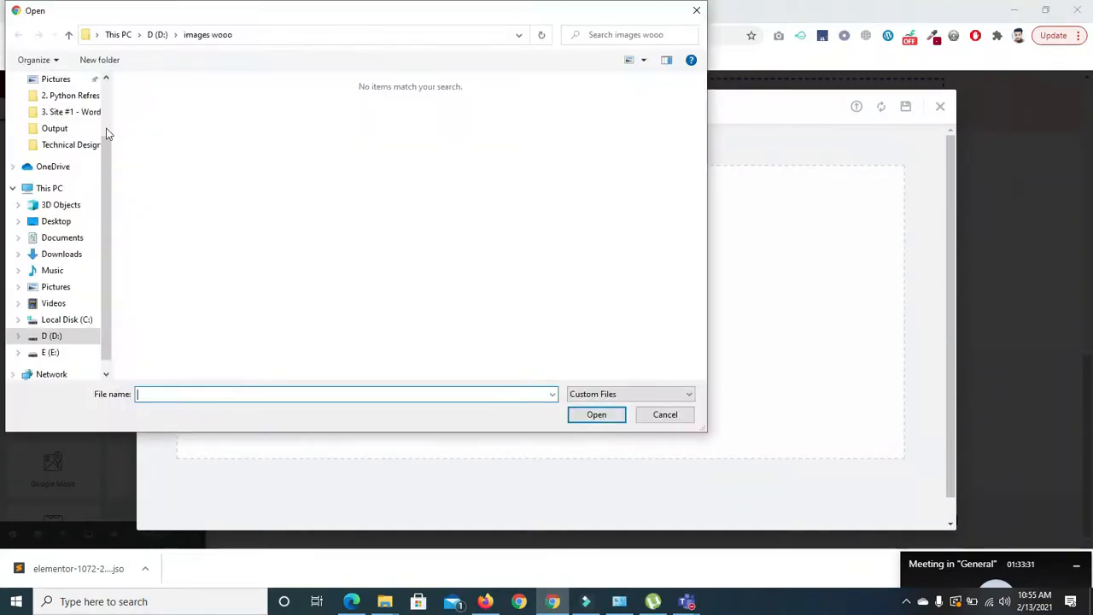
click(108, 100)
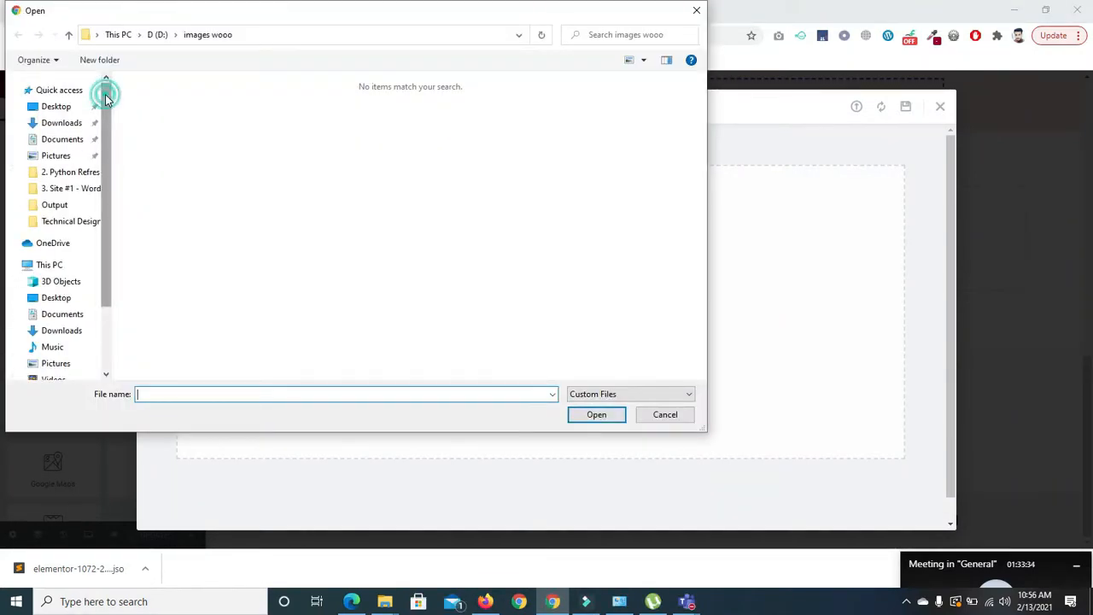
click(59, 127)
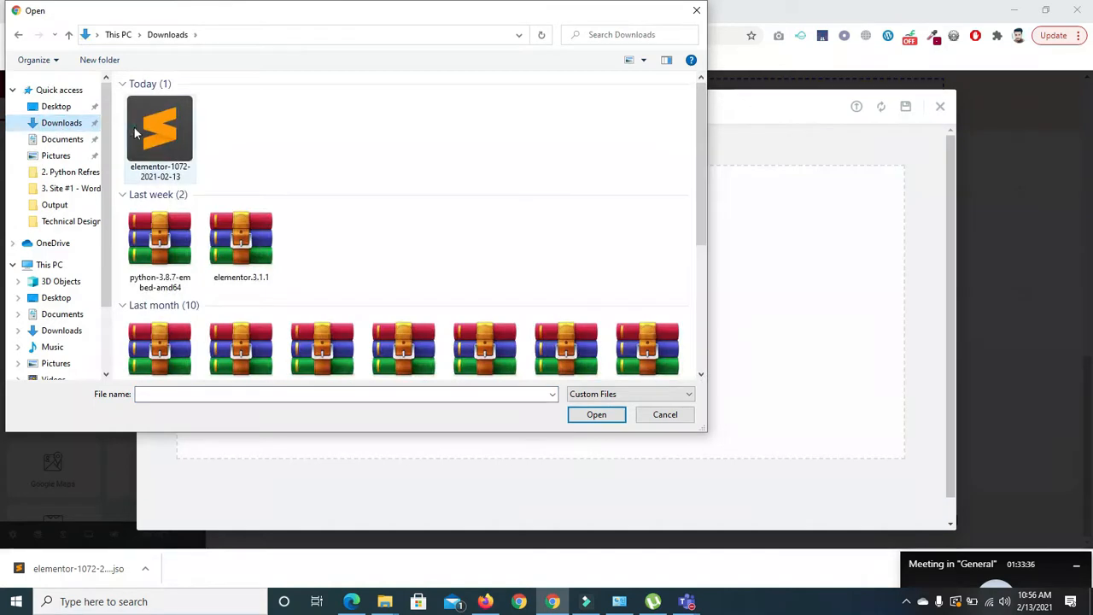
click(134, 132)
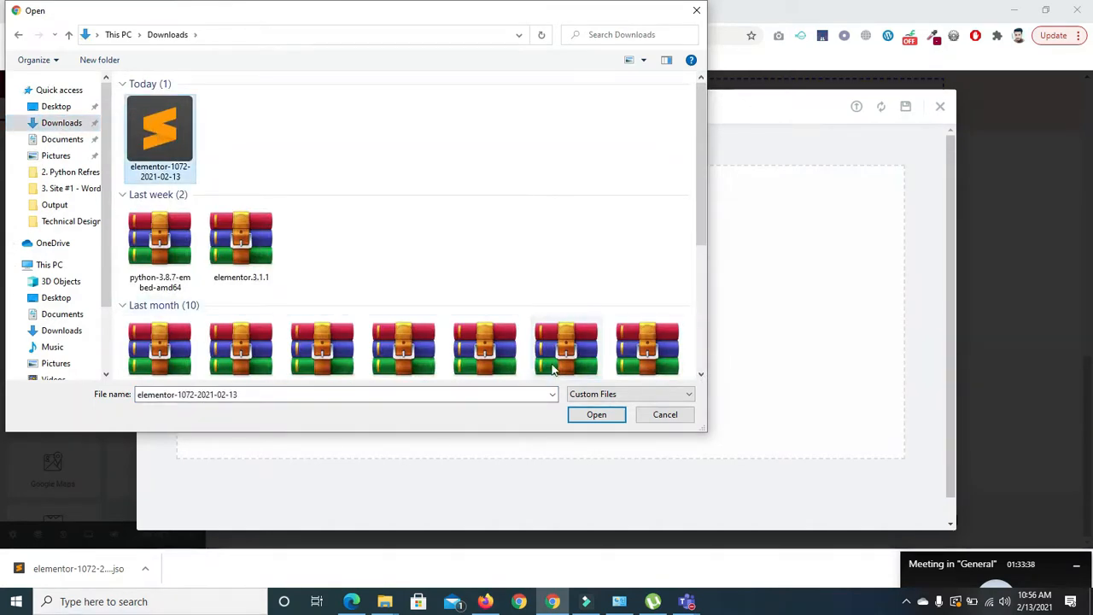
click(595, 415)
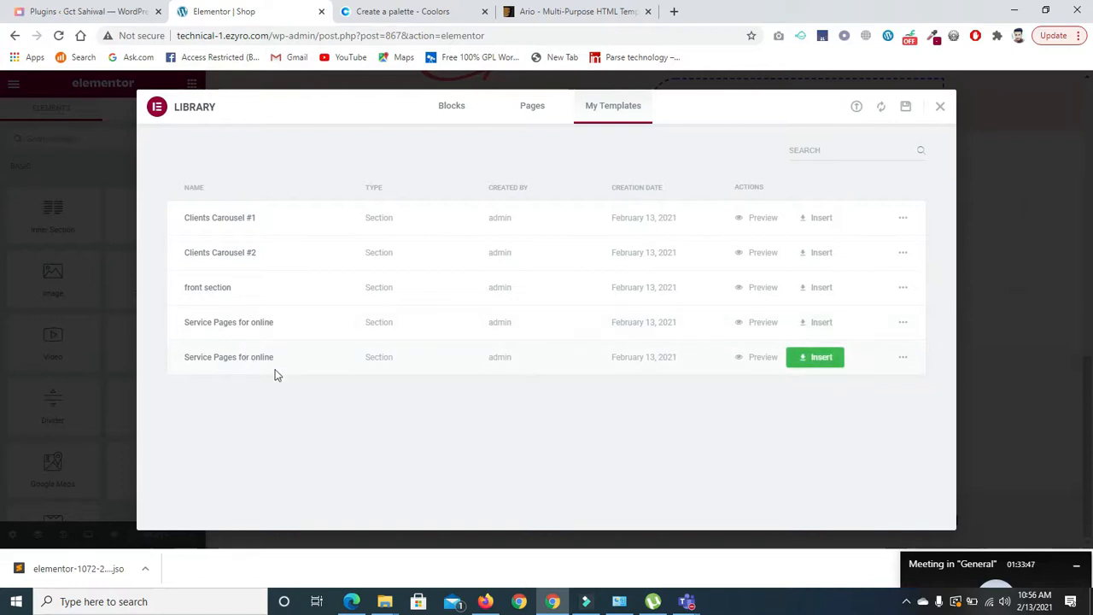
- Delete the duplicate imported 'Service Pages for online' template from the library
click(899, 358)
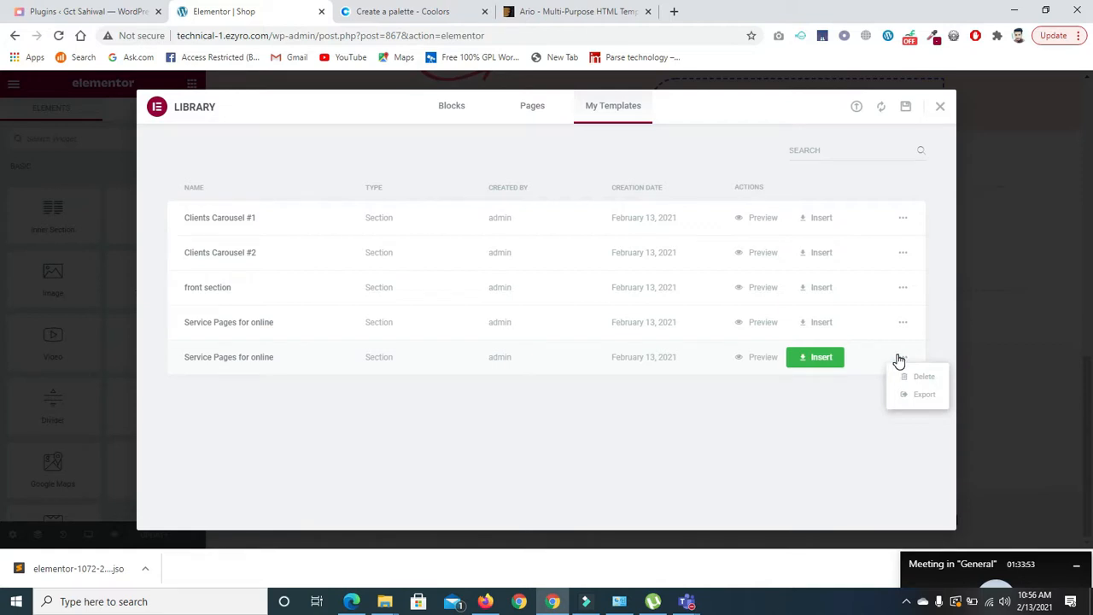
click(898, 362)
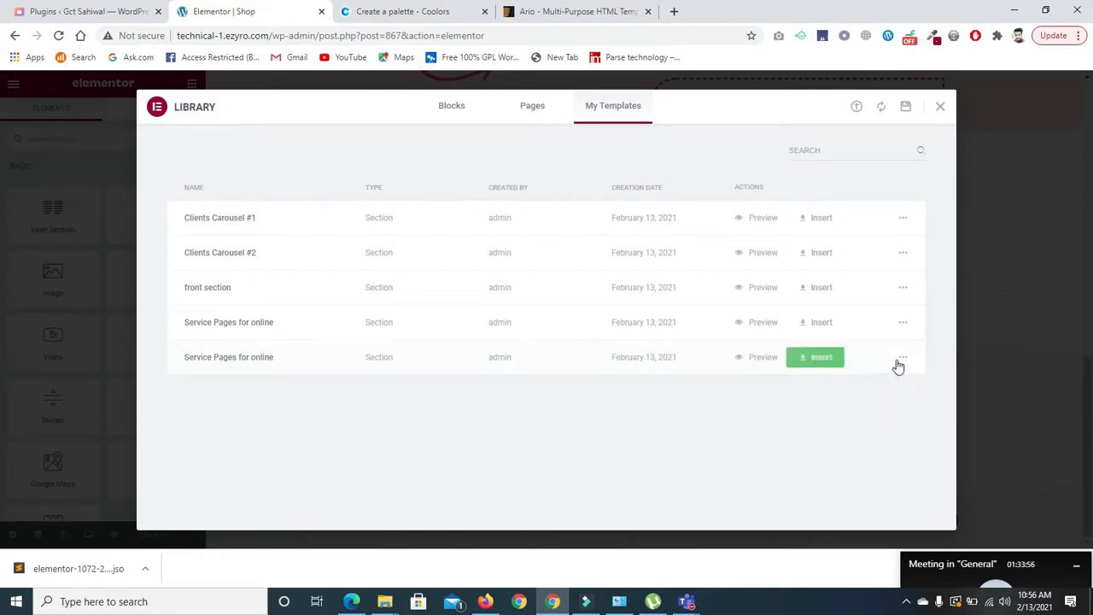
click(903, 361)
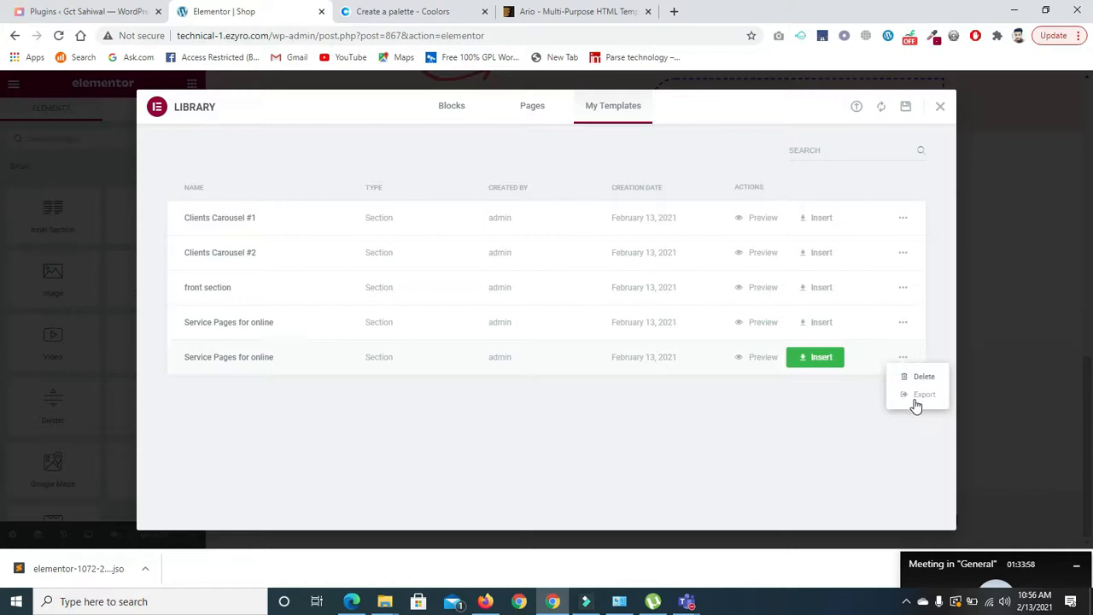
click(916, 382)
click(593, 348)
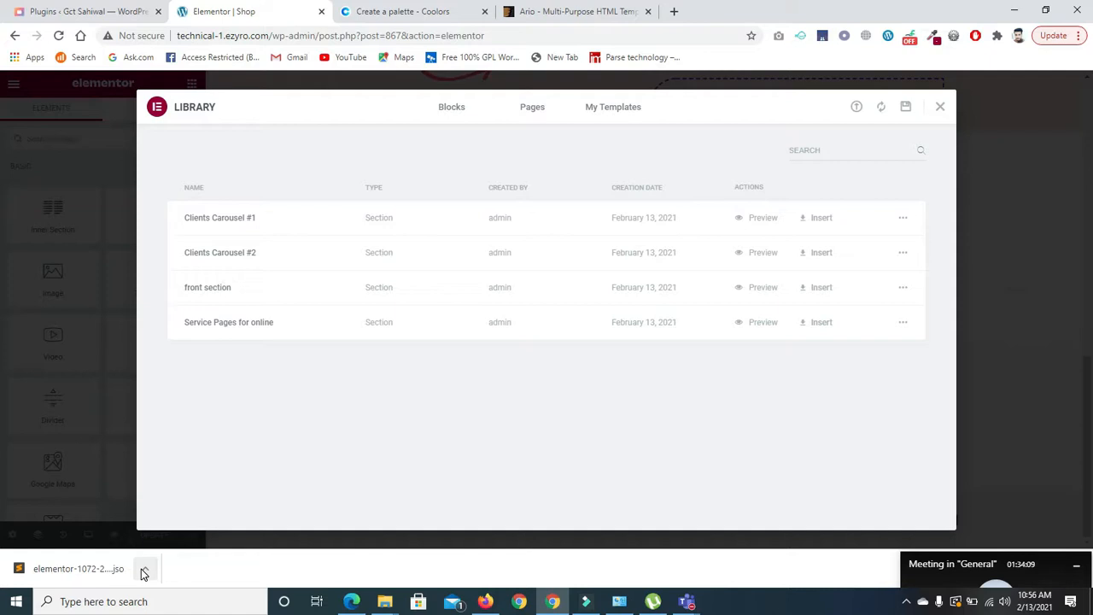
- Close the template library and scroll the Shop page to the Top Features list
click(939, 109)
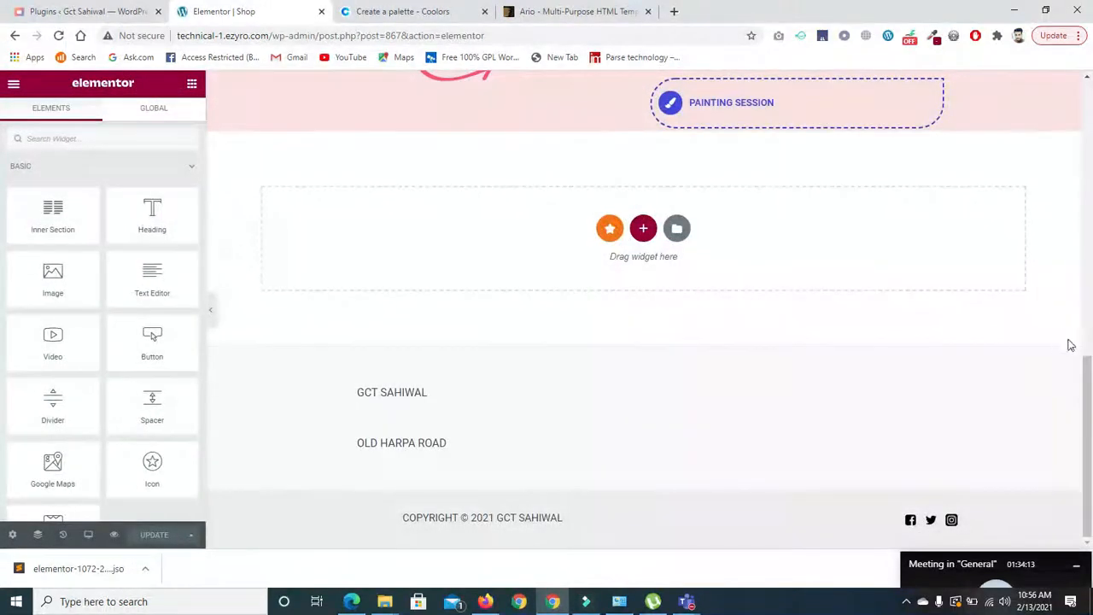
drag(1088, 386, 1087, 324)
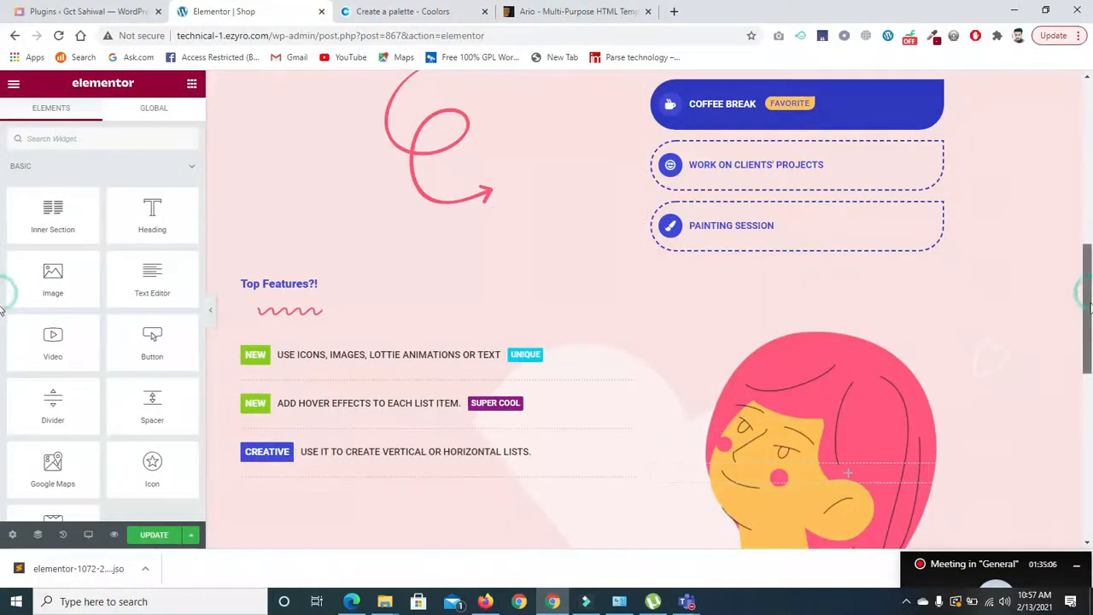
drag(1086, 295, 1089, 335)
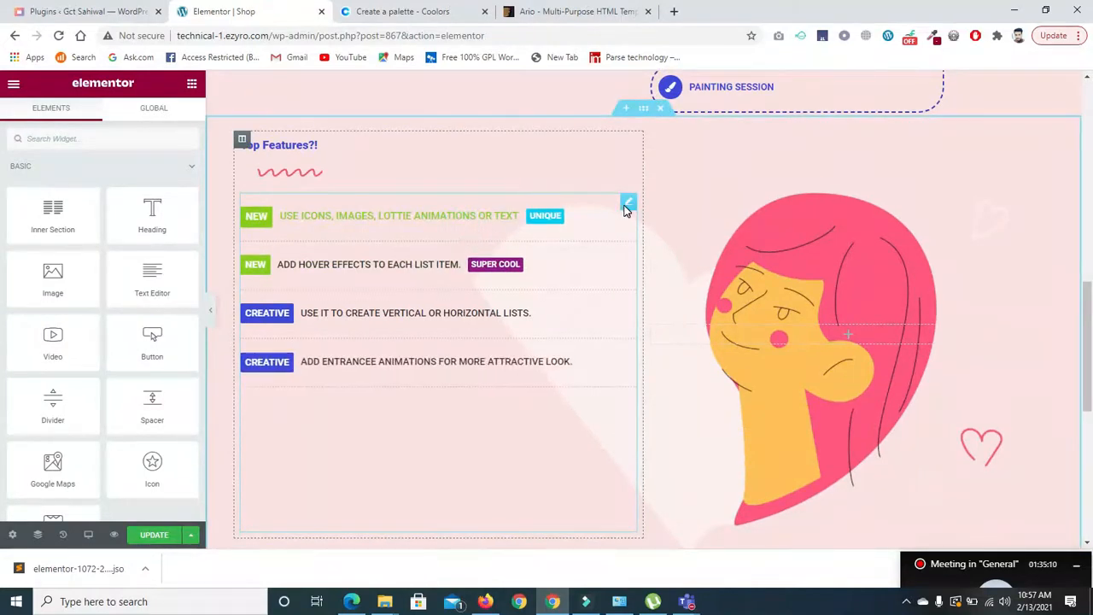
- Edit the Top Features bullet list and expand its first item, the 'New' bullet with 'Unique' badge
click(628, 205)
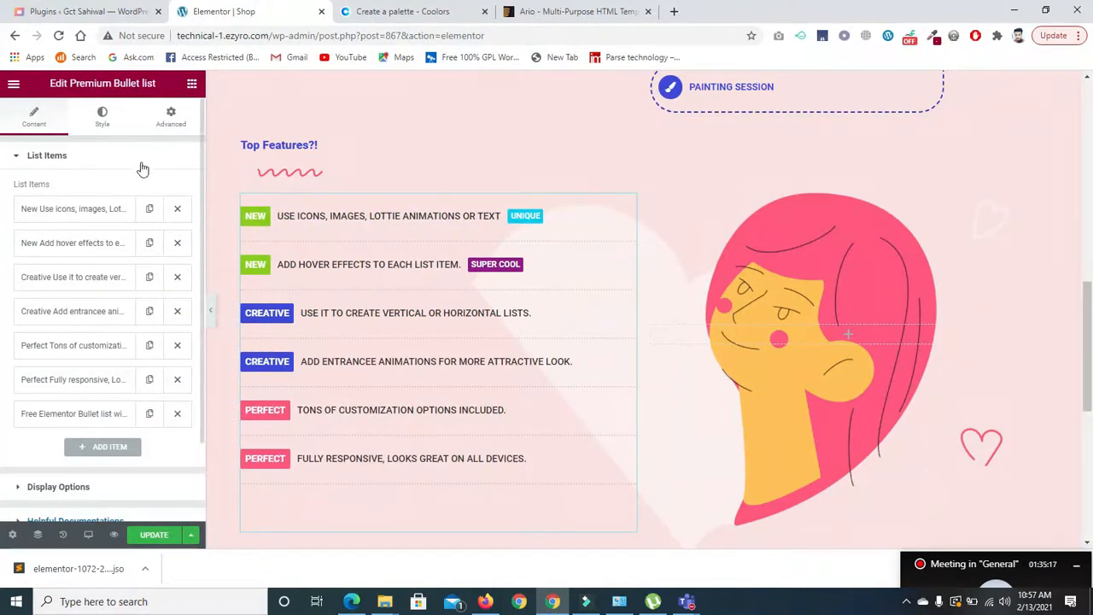
click(115, 211)
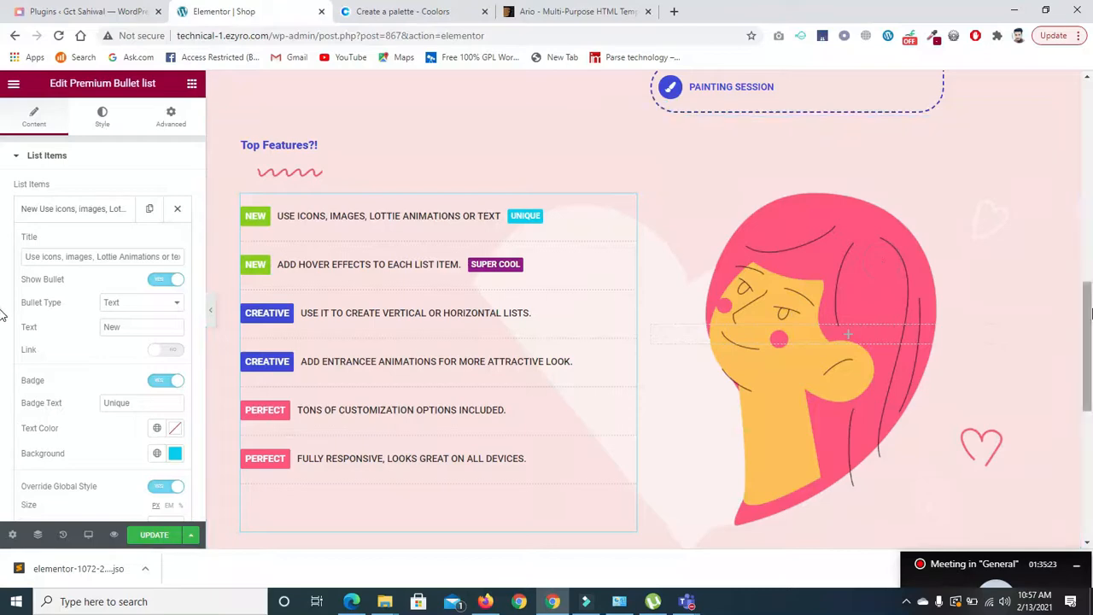
drag(1090, 306, 1088, 458)
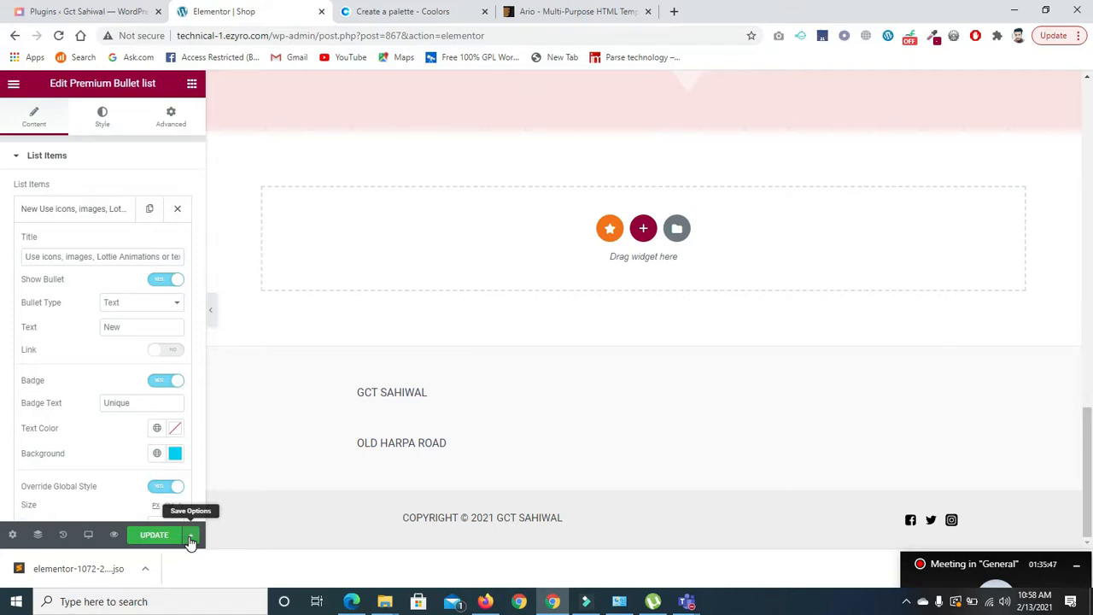
- Save the entire Shop page as a page template named 'shop page' and update the page
click(192, 538)
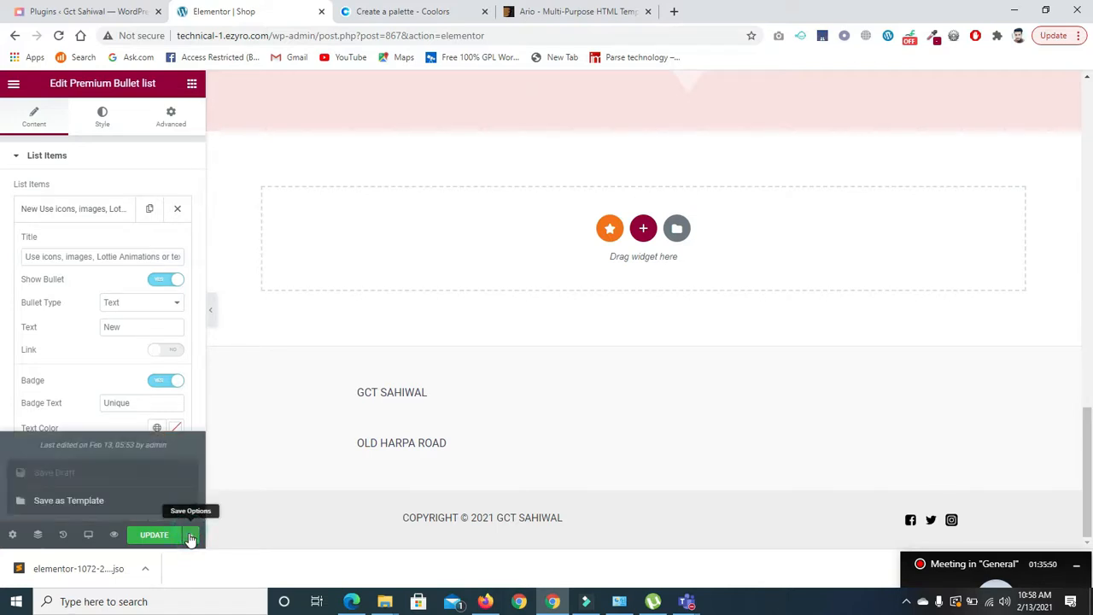
click(64, 504)
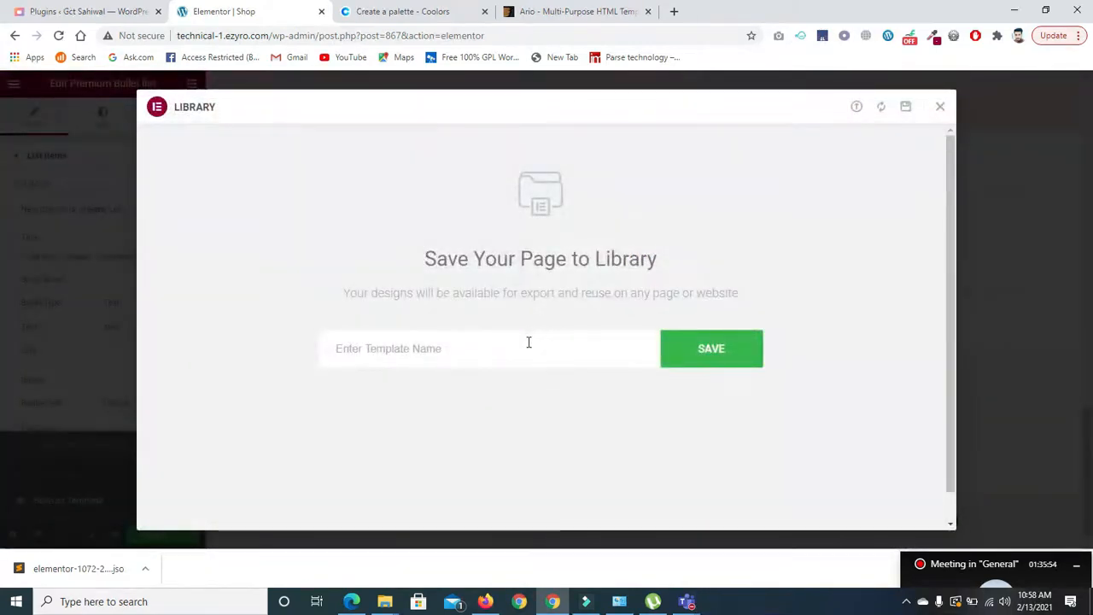
click(529, 341)
text(shop page)
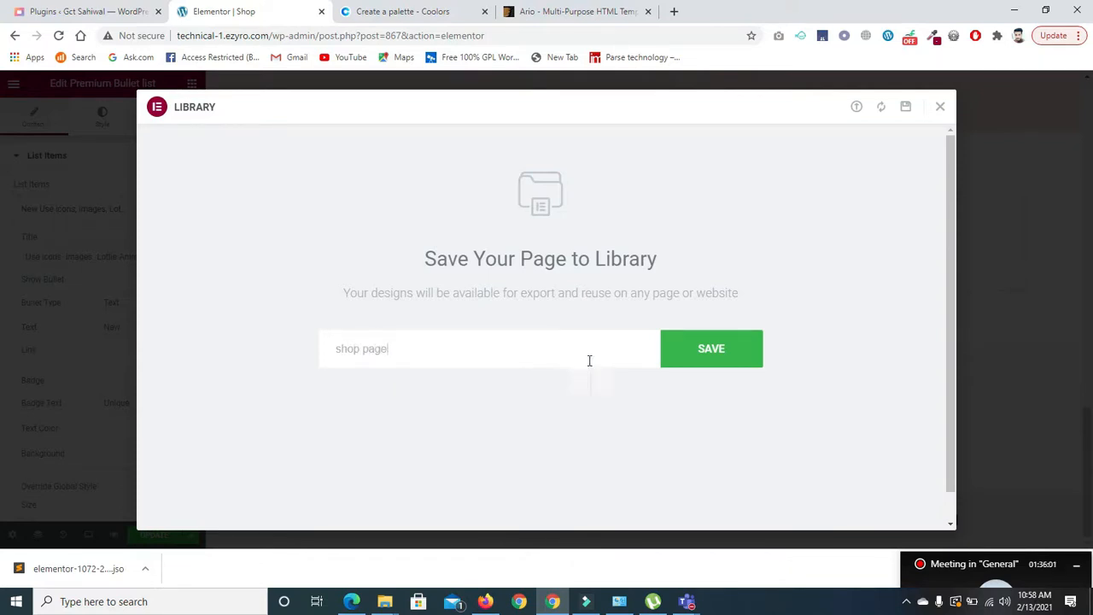
click(702, 359)
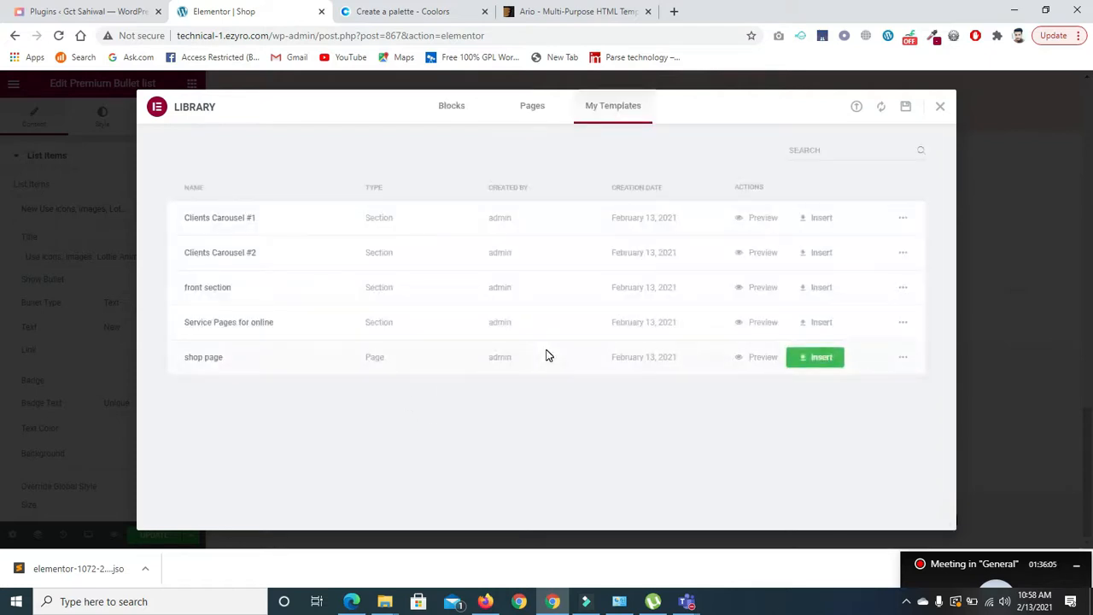
click(940, 106)
click(153, 533)
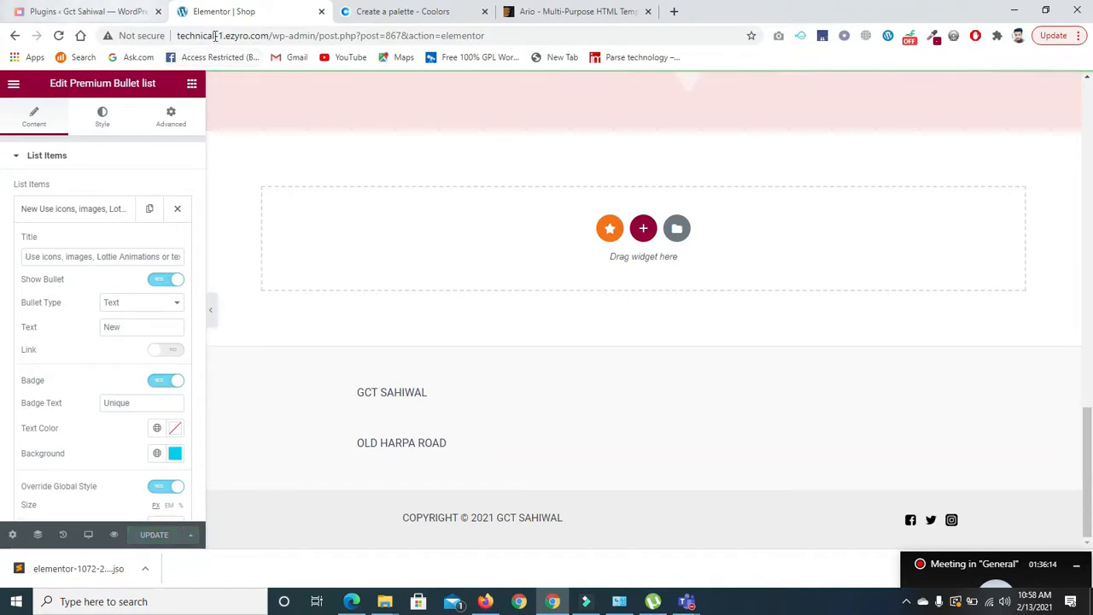
- Trim the editor part off the browser address to go to the WordPress dashboard
drag(274, 35, 684, 71)
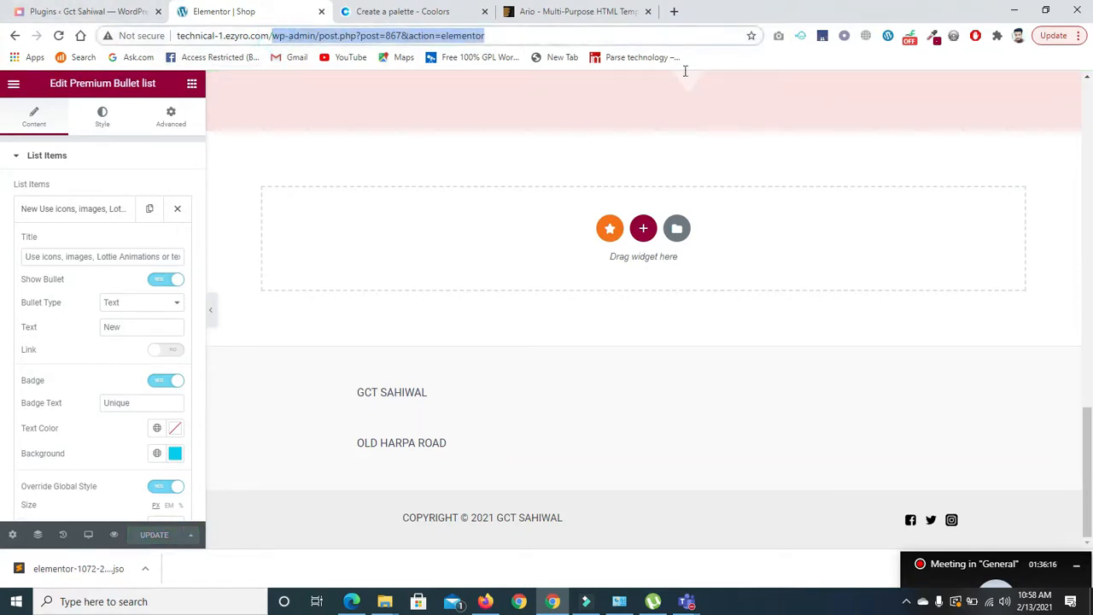
click(499, 33)
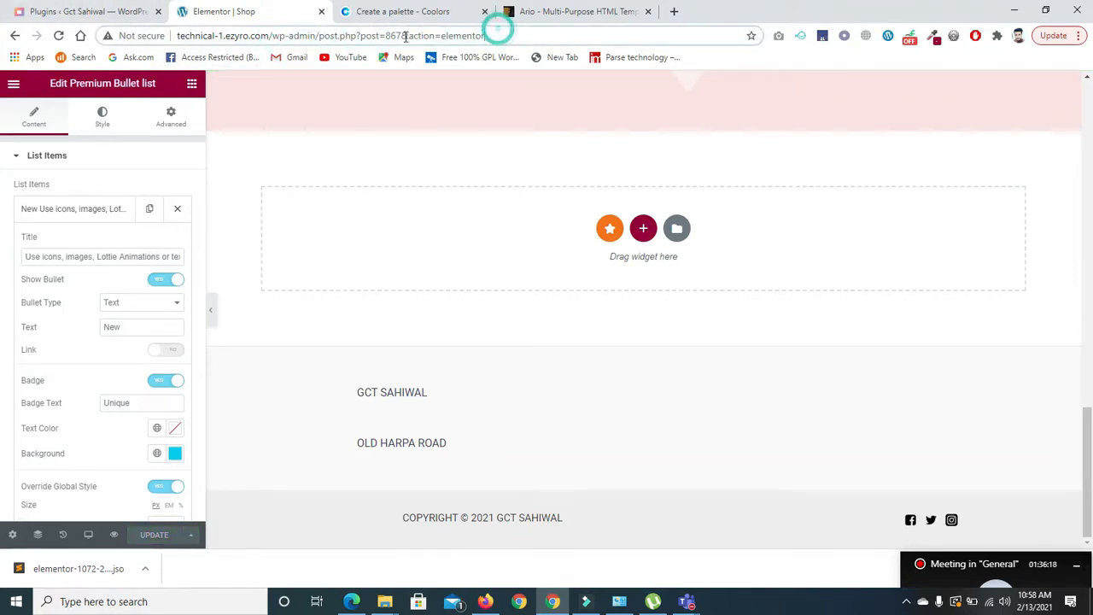
drag(319, 36, 627, 106)
key(BackSpace)
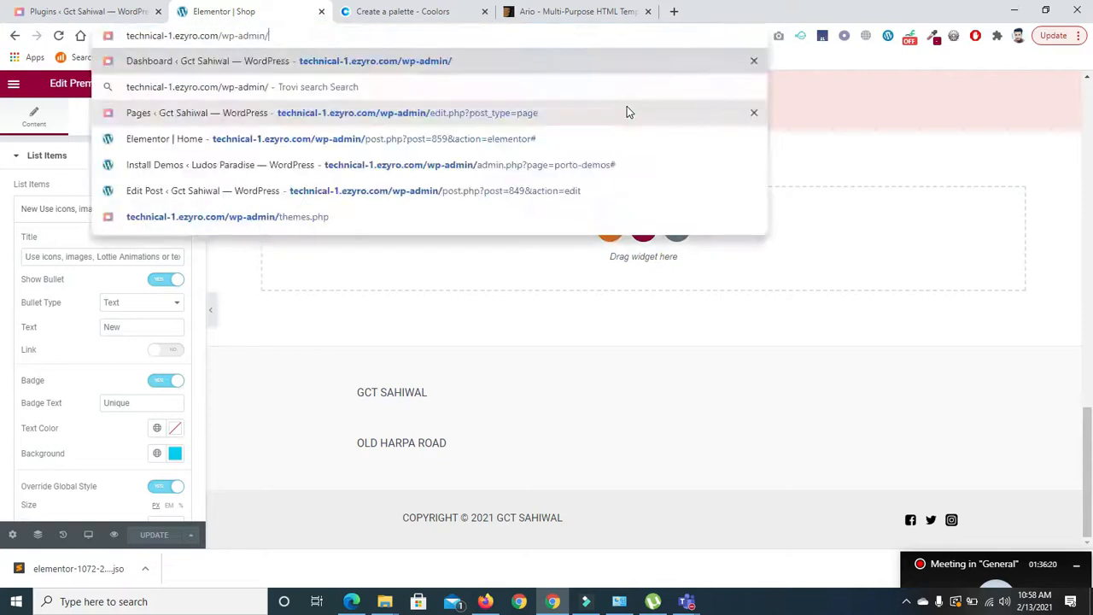
key(Return)
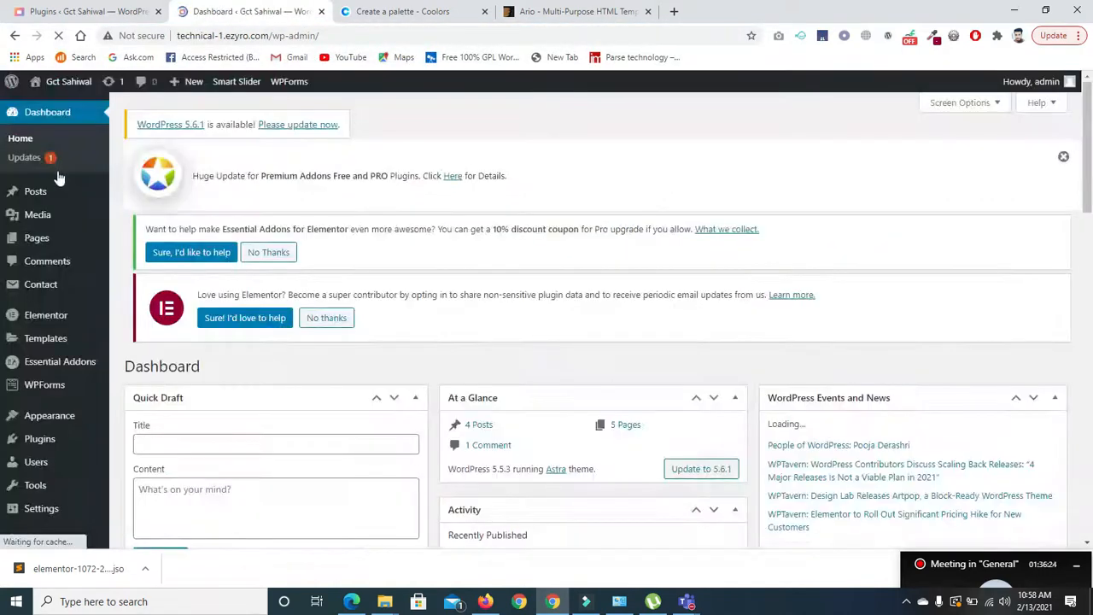
- Open the About page from All Pages and switch it to Edit with Elementor
mouse_move(38, 246)
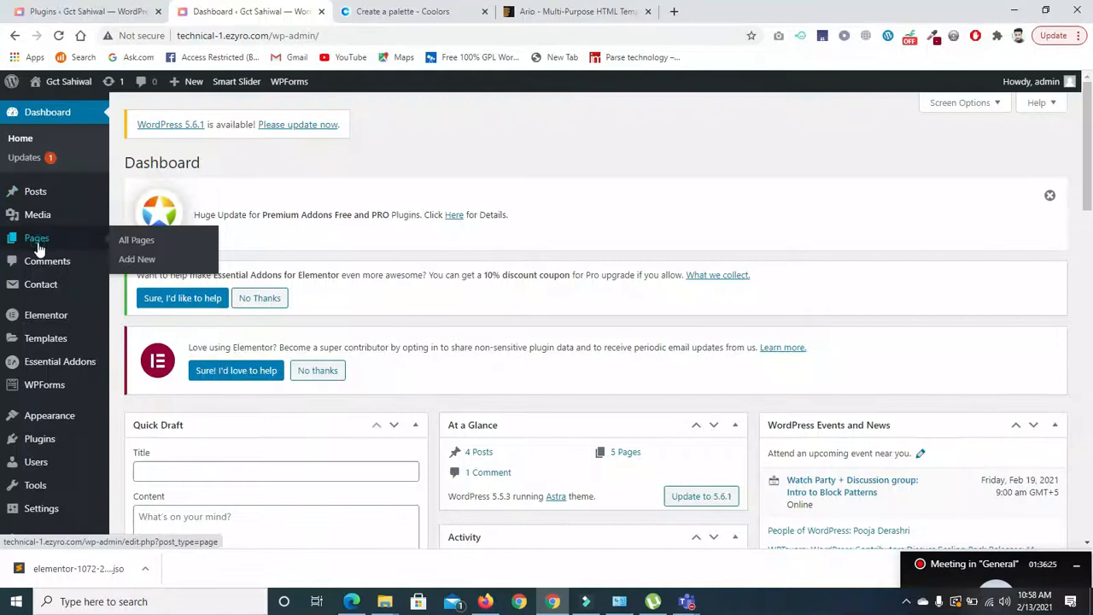
click(38, 247)
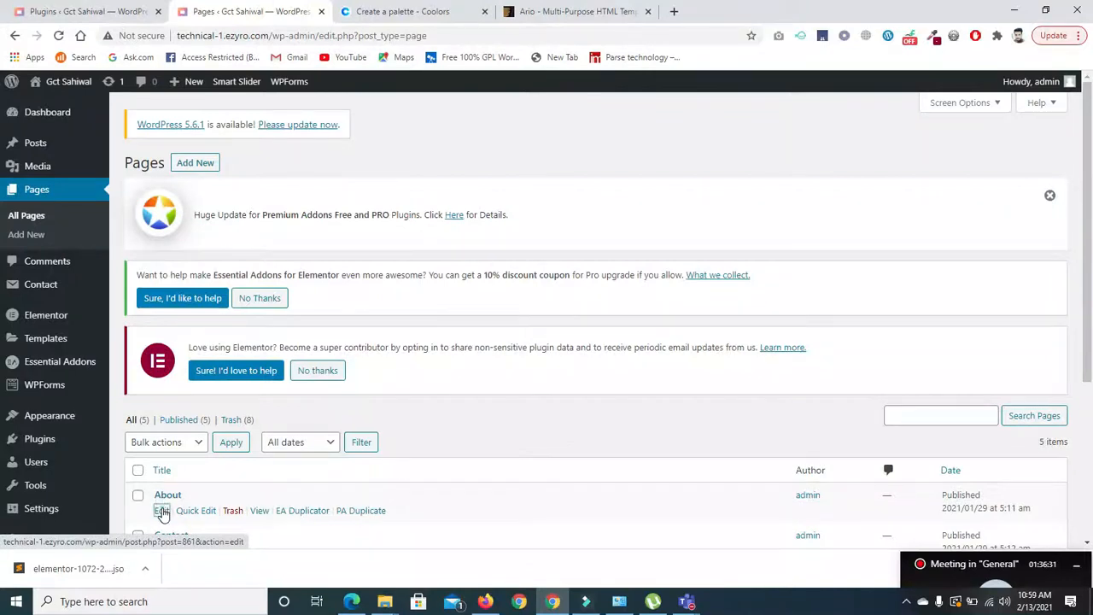
click(162, 512)
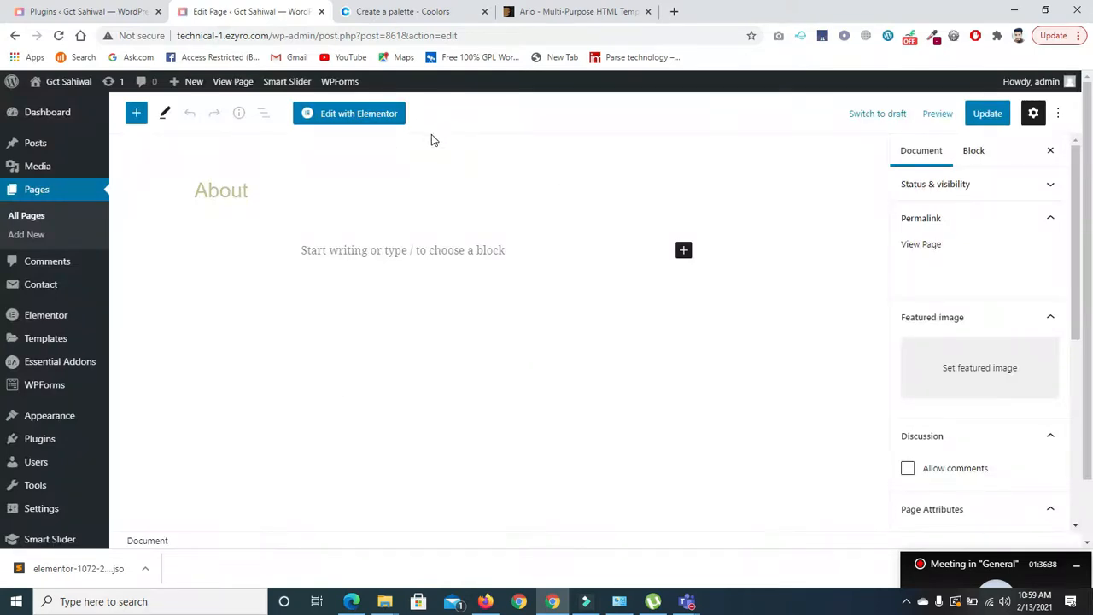
click(372, 111)
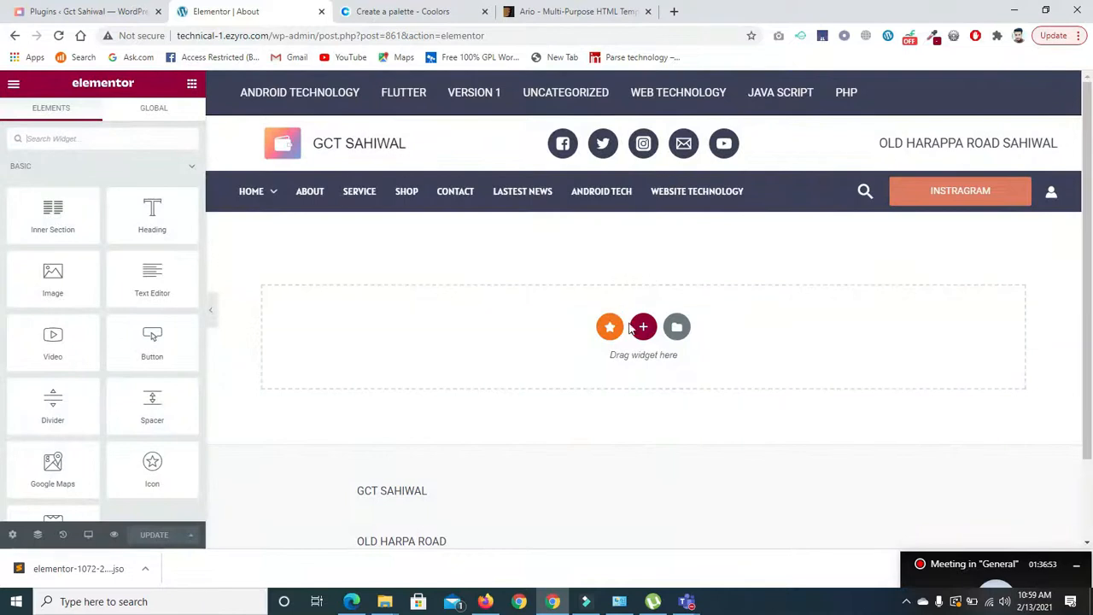
- Insert the 'shop page' template from My Templates into the About page, importing its document settings
click(677, 333)
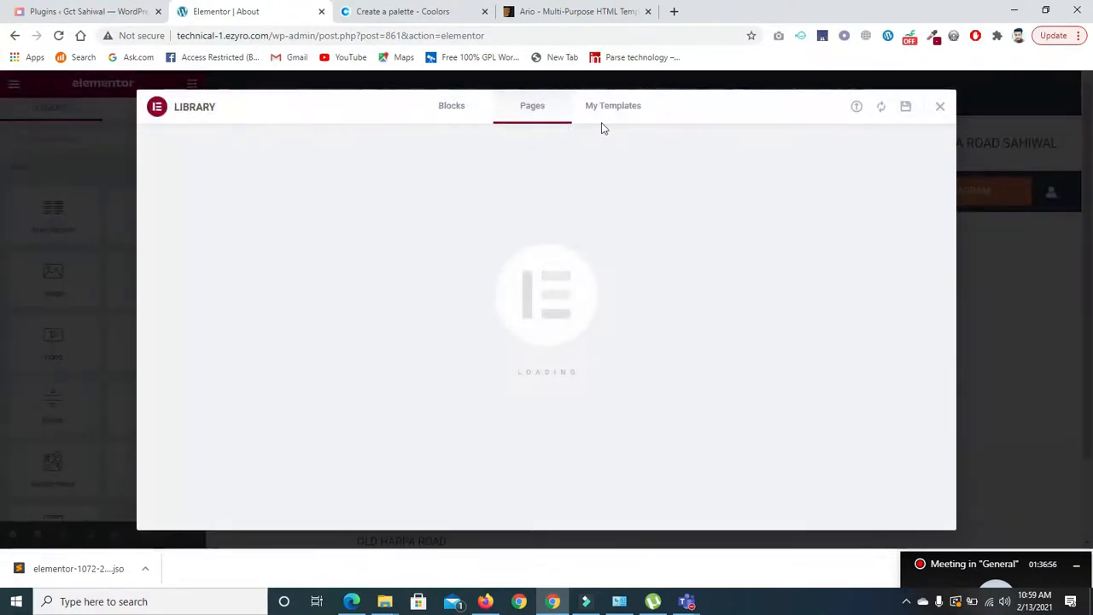
click(601, 113)
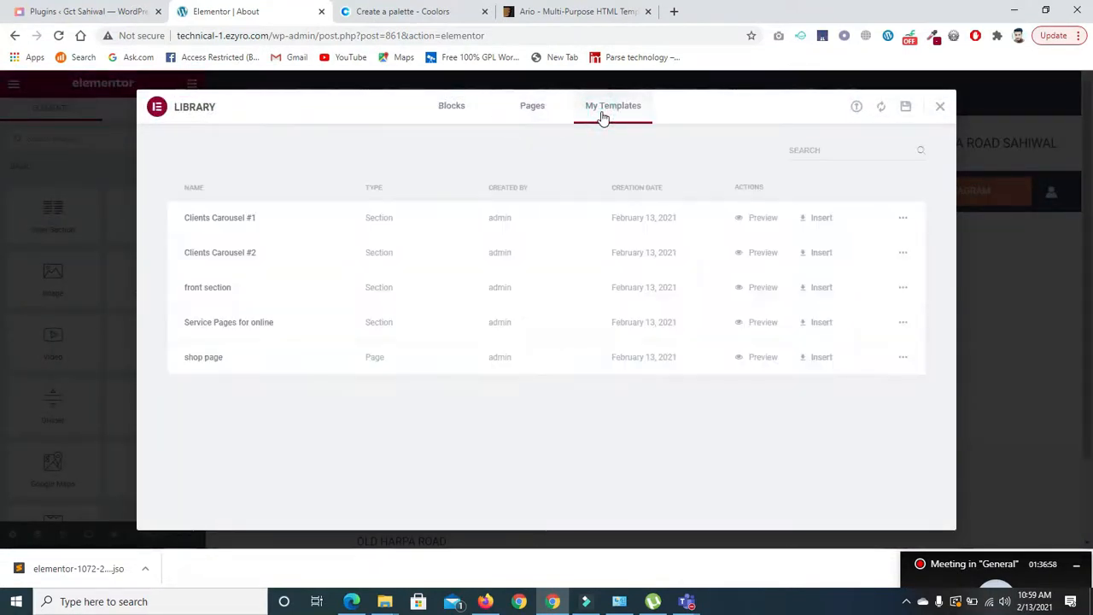
click(832, 357)
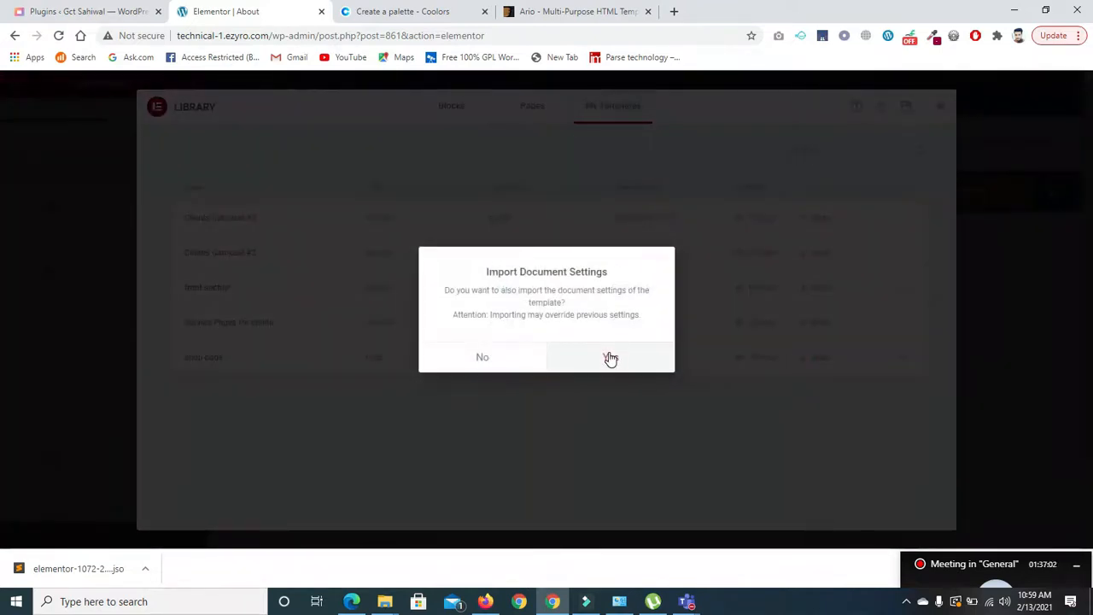
click(610, 359)
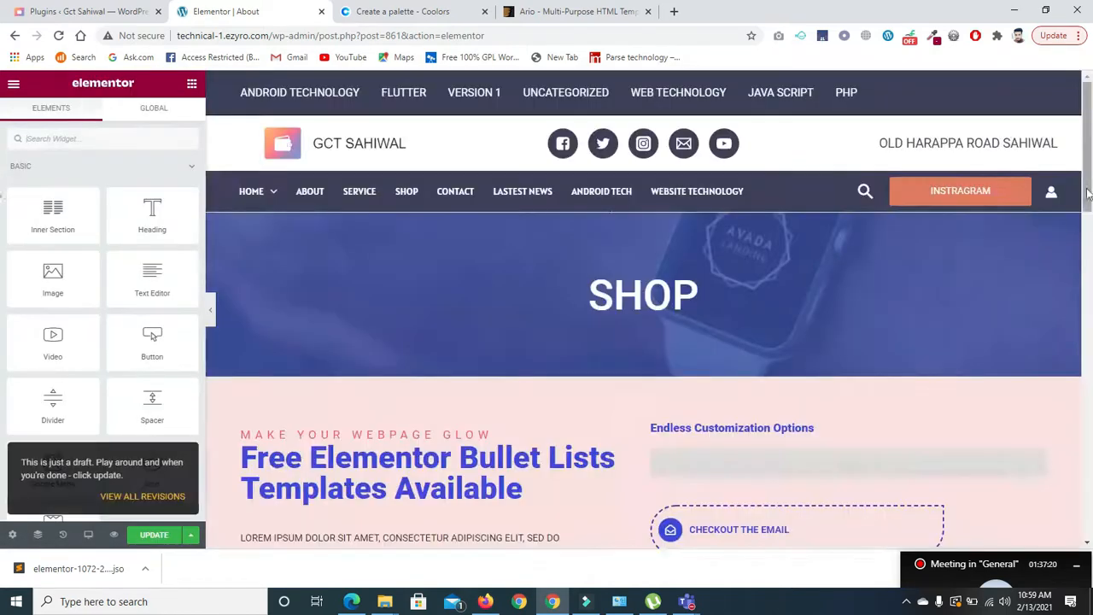
- Retitle the hero heading from SHOP to 'About' and update the page
scroll(1085, 198, down, 1)
scroll(853, 205, up, 1)
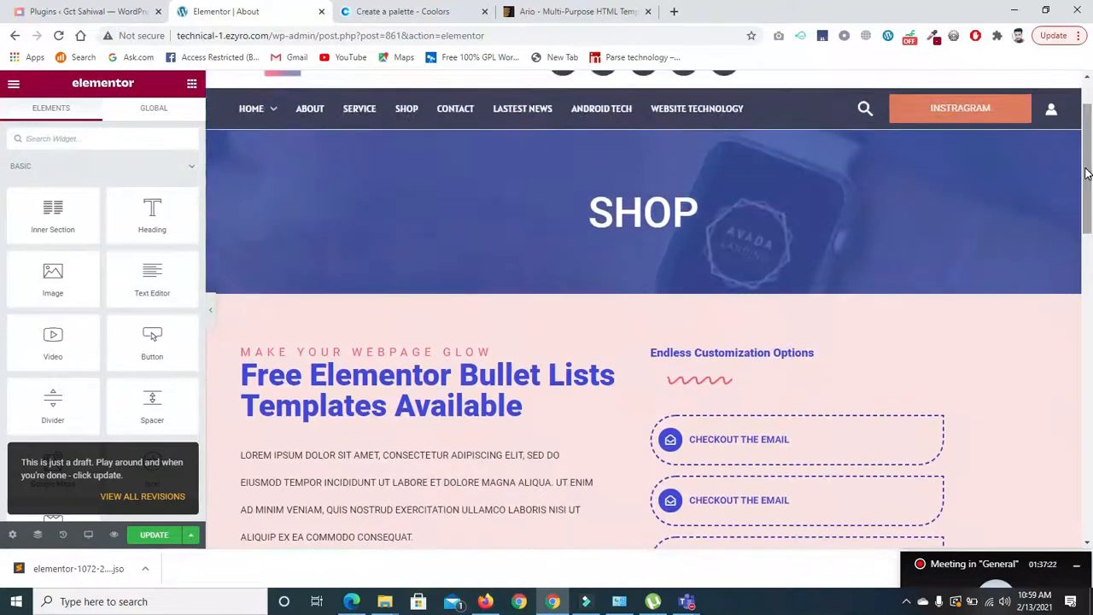
click(593, 222)
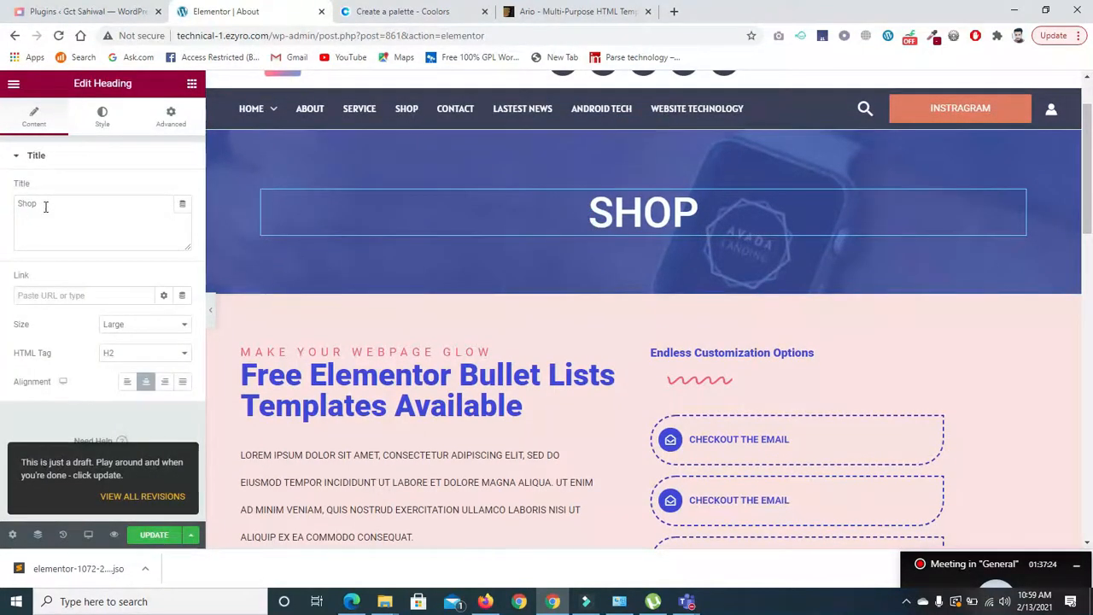
double_click(44, 205)
text(About)
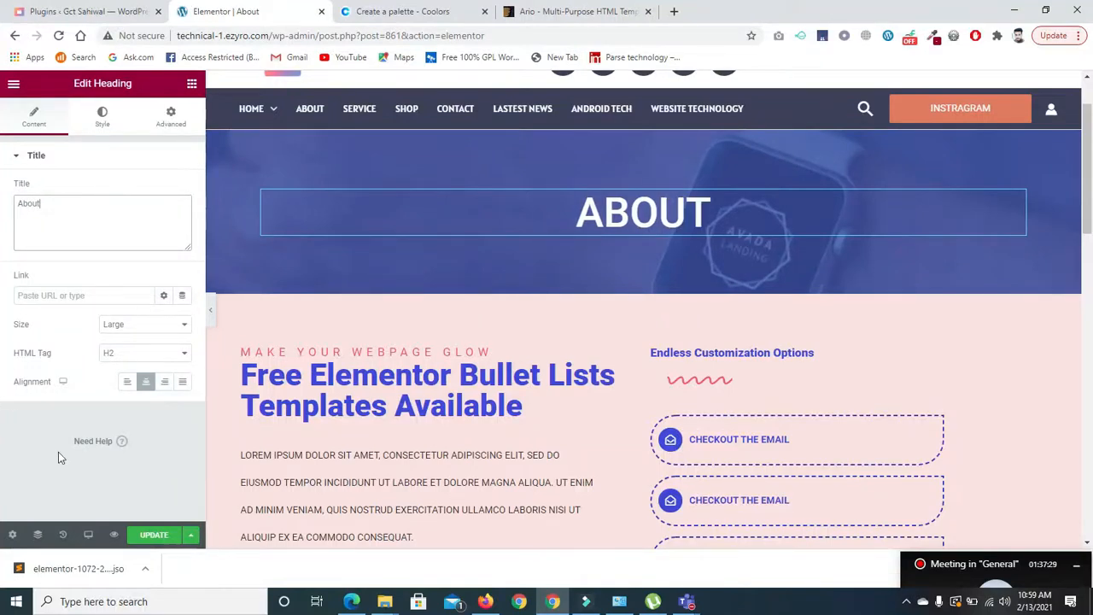
click(134, 533)
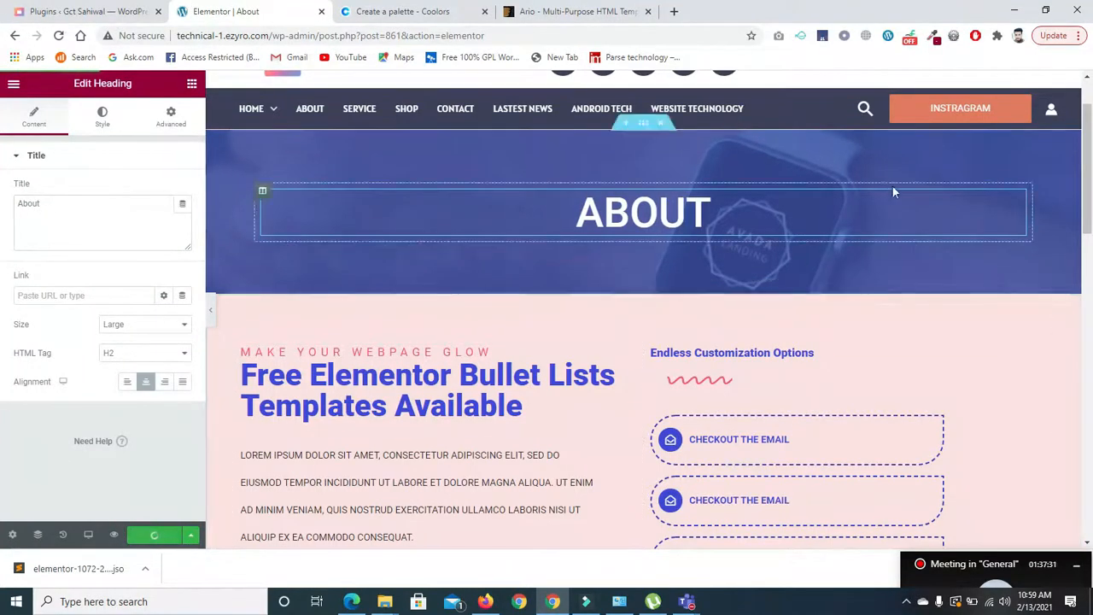
drag(1086, 126, 1049, 369)
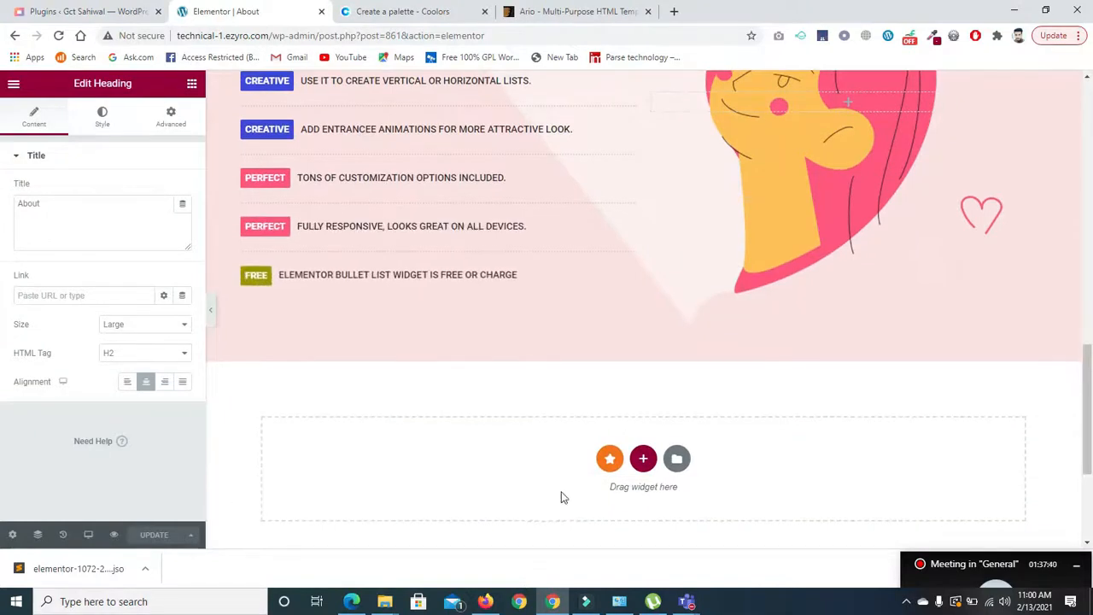
- Export the 'shop page' template from the Elementor template library as a downloaded file
click(676, 459)
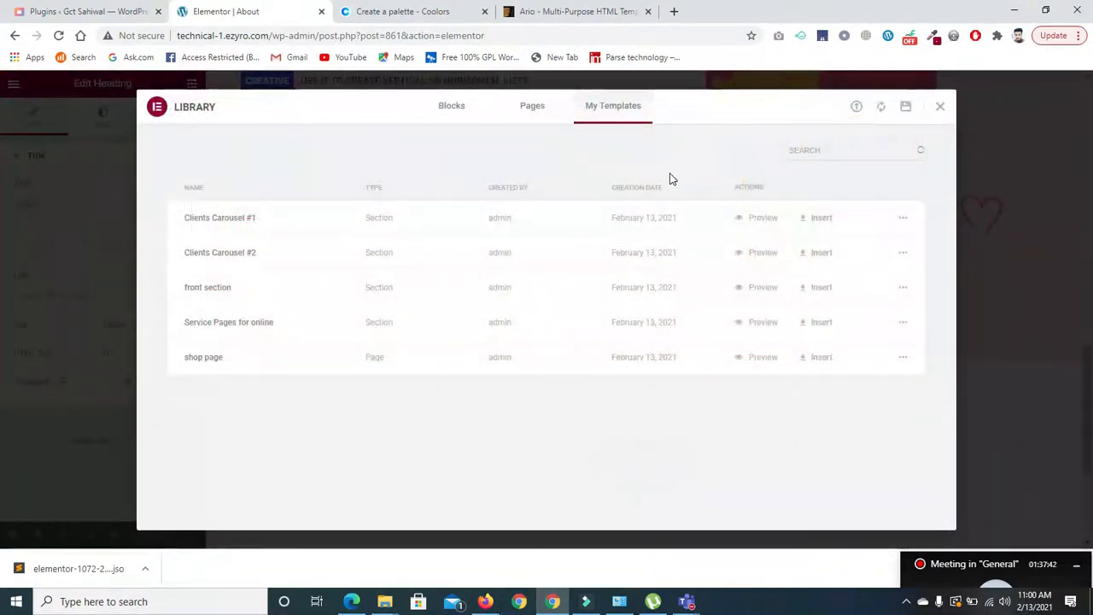
click(906, 358)
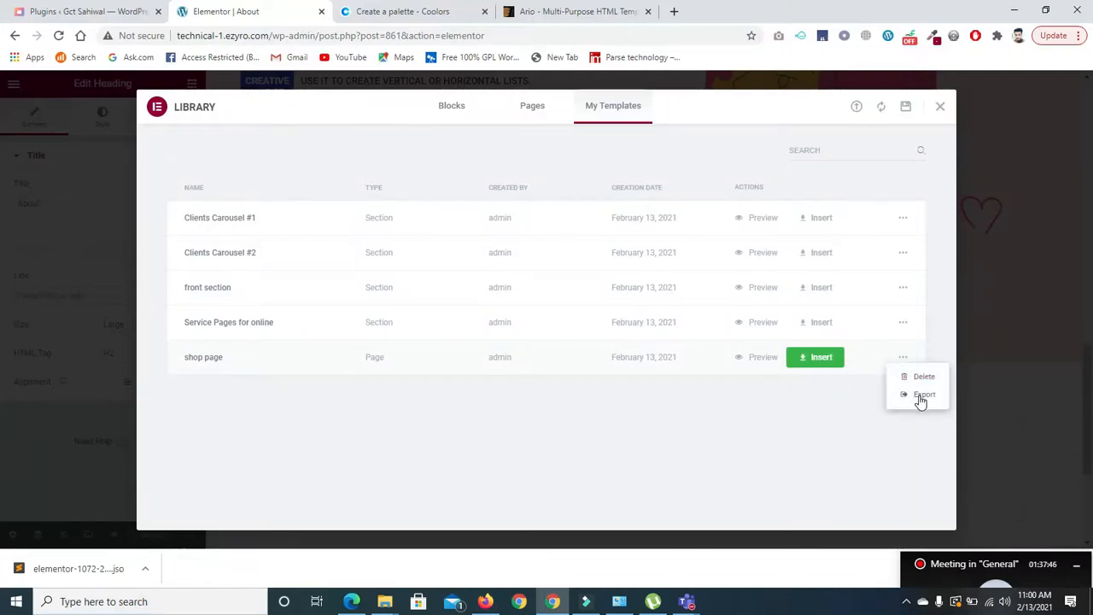
click(920, 396)
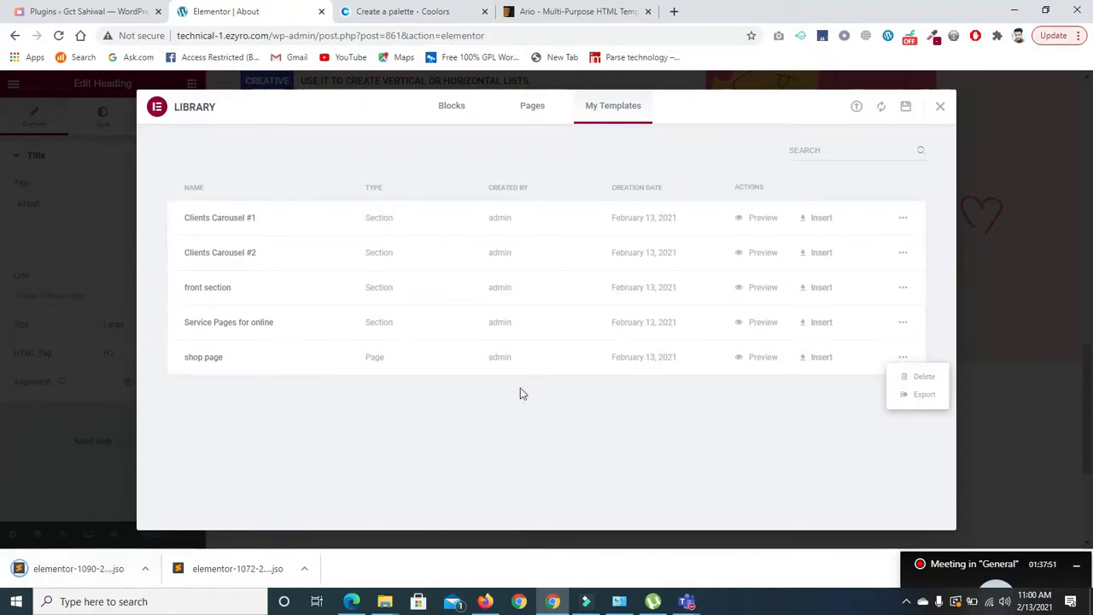
click(940, 108)
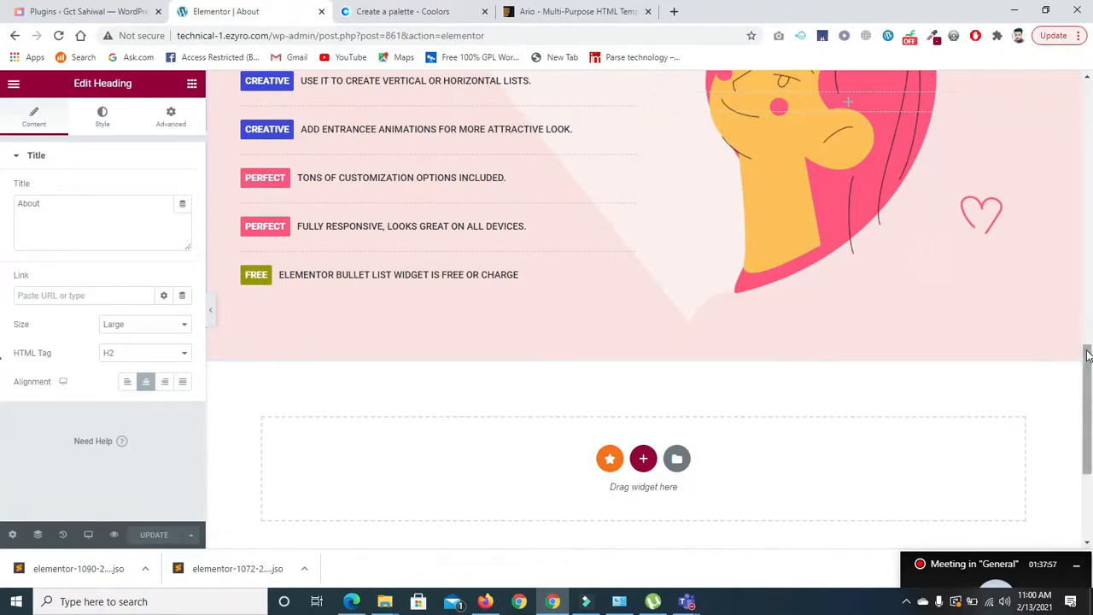
drag(1085, 353, 1082, 83)
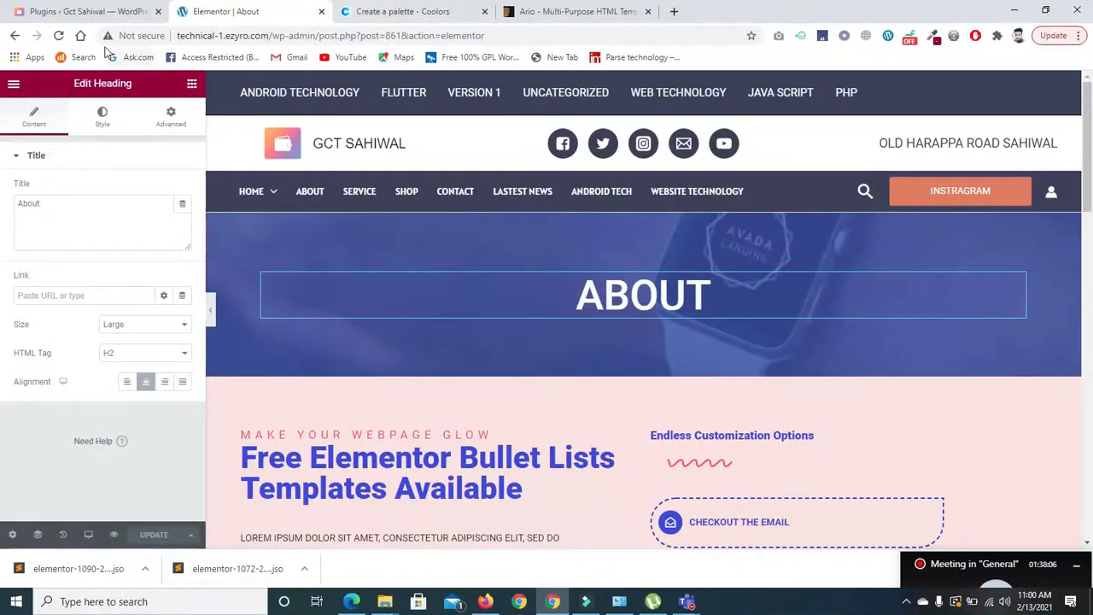
- Preview the edited About page, then strip the preview address to load the site's home page
click(113, 536)
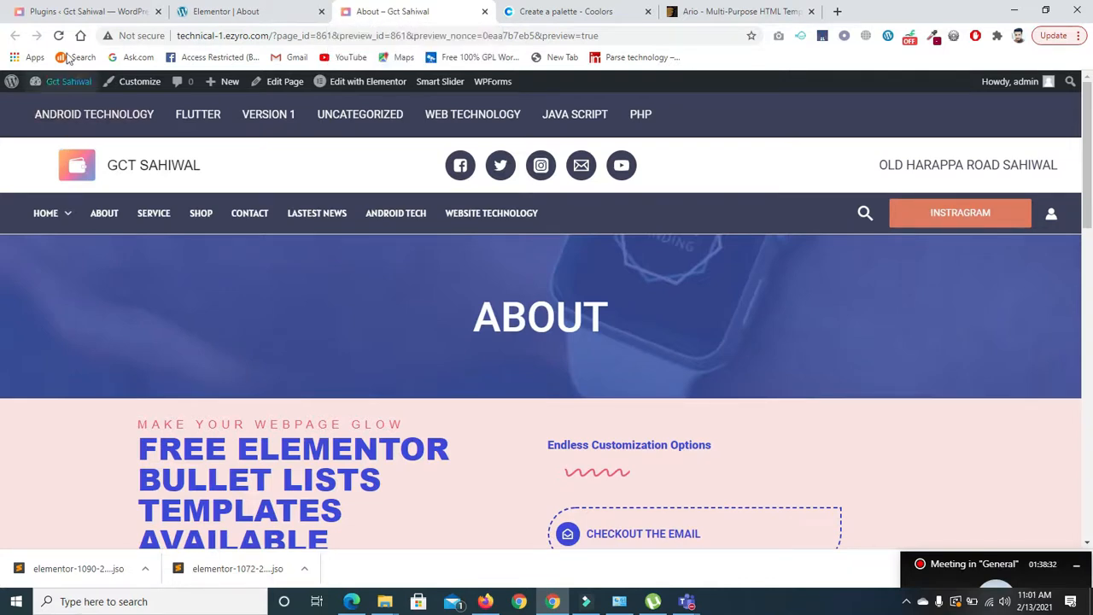
drag(273, 36, 599, 37)
key(BackSpace)
key(Return)
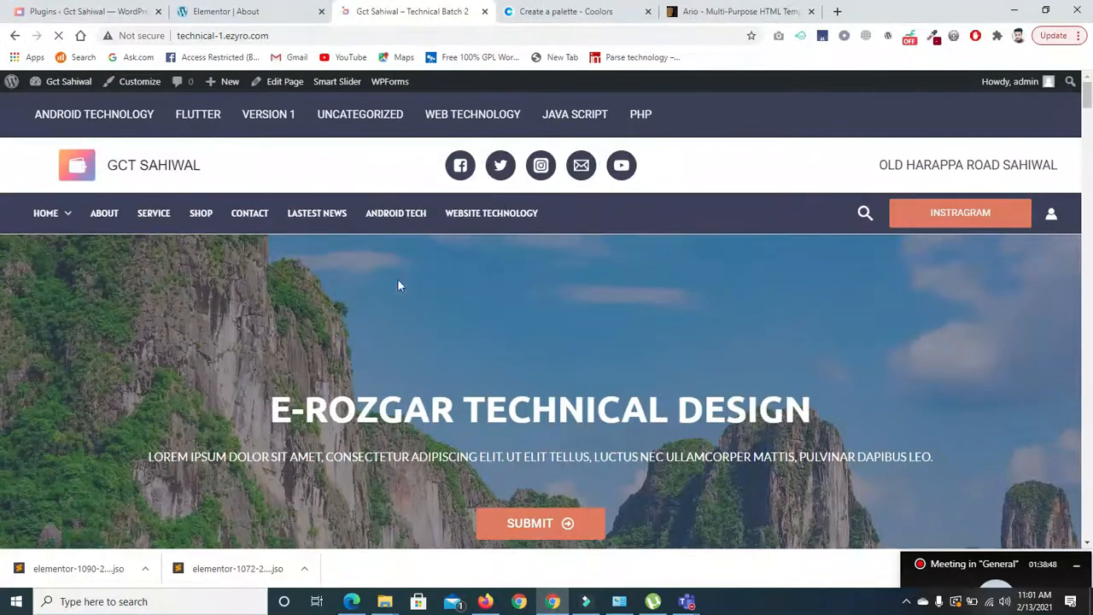
- Open the live About page and scroll through it to check the ABOUT hero
click(101, 215)
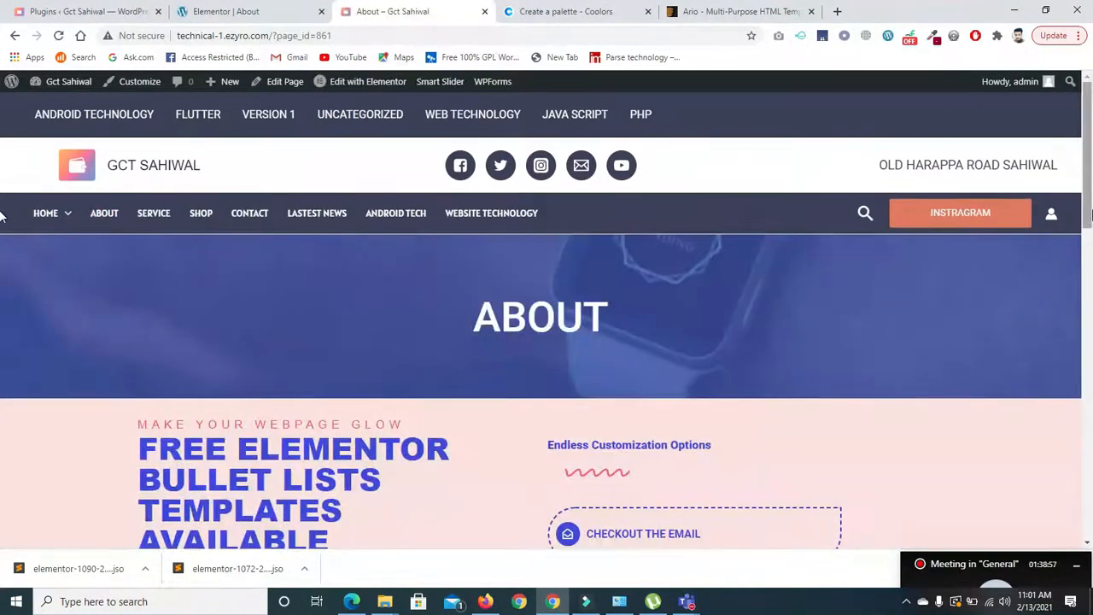
scroll(2, 230, down, 2)
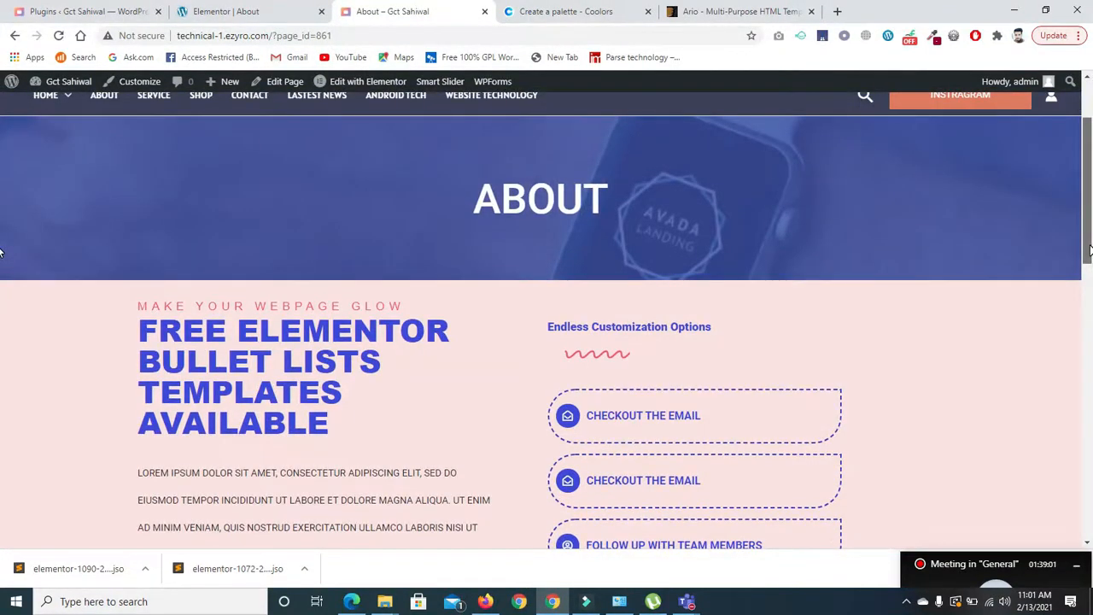
scroll(2, 252, down, 6)
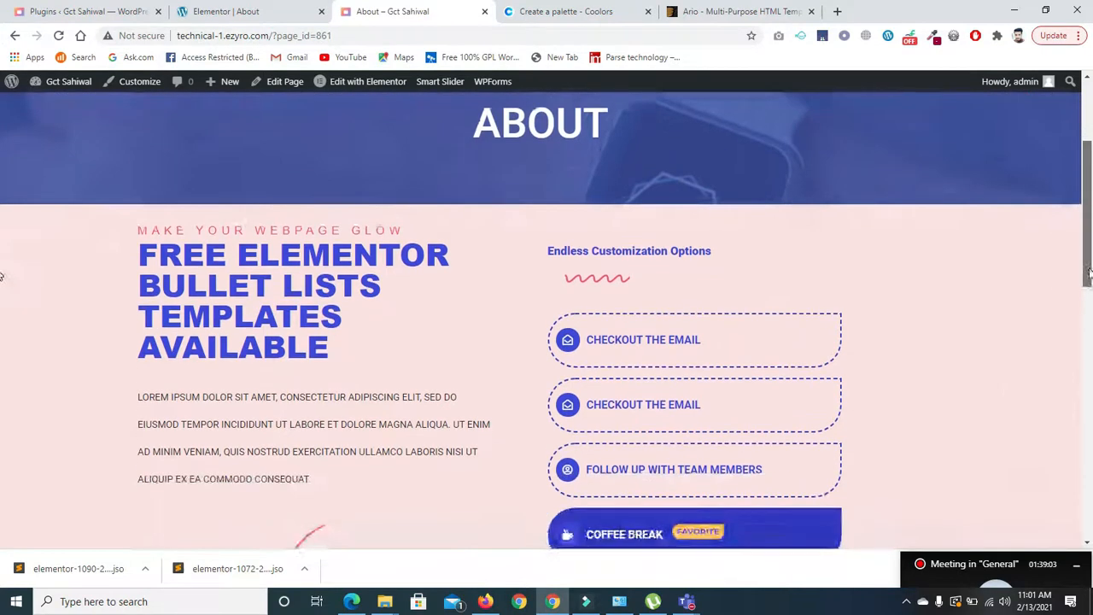
scroll(2, 162, up, 9)
- Visit the live Service and Shop pages, then return to the Elementor editor tab
click(147, 213)
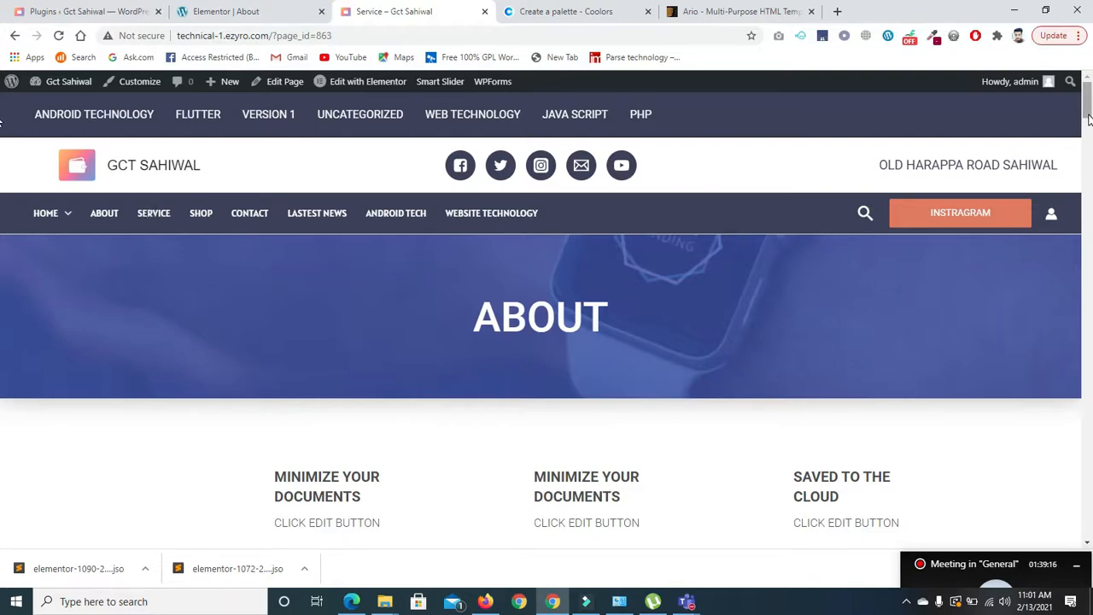
mouse_move(1088, 107)
mouse_down()
mouse_move(1087, 316)
mouse_move(1083, 103)
mouse_up()
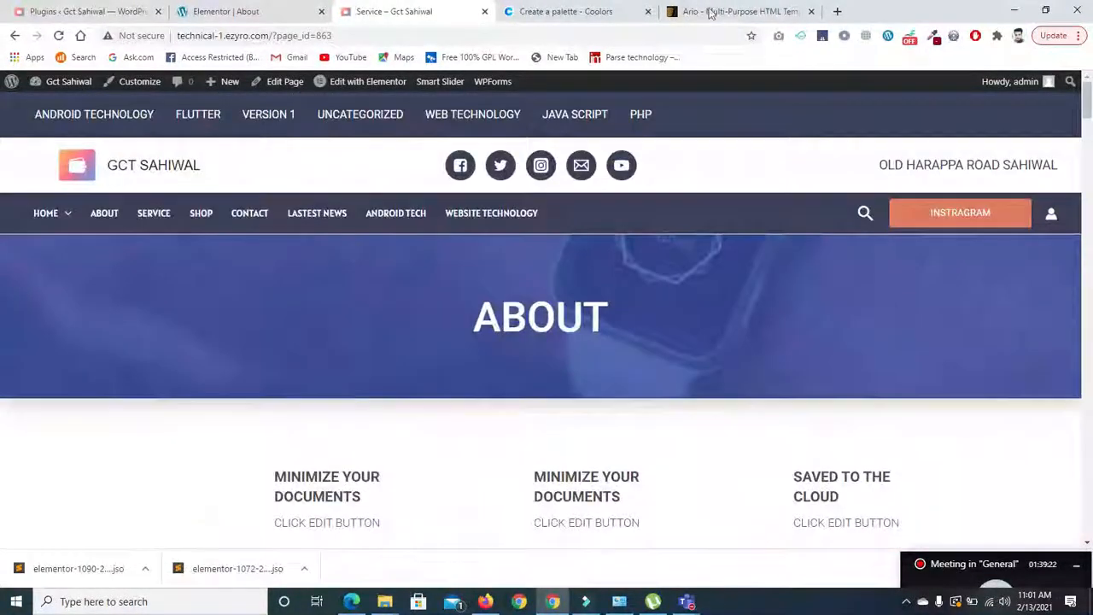
click(204, 217)
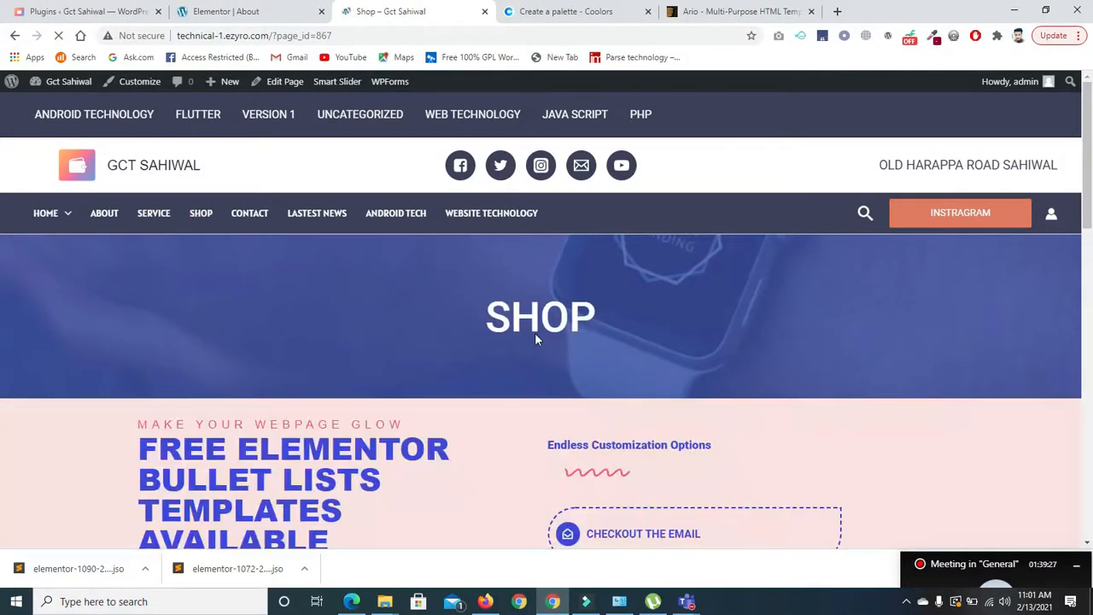
drag(1086, 271, 1088, 404)
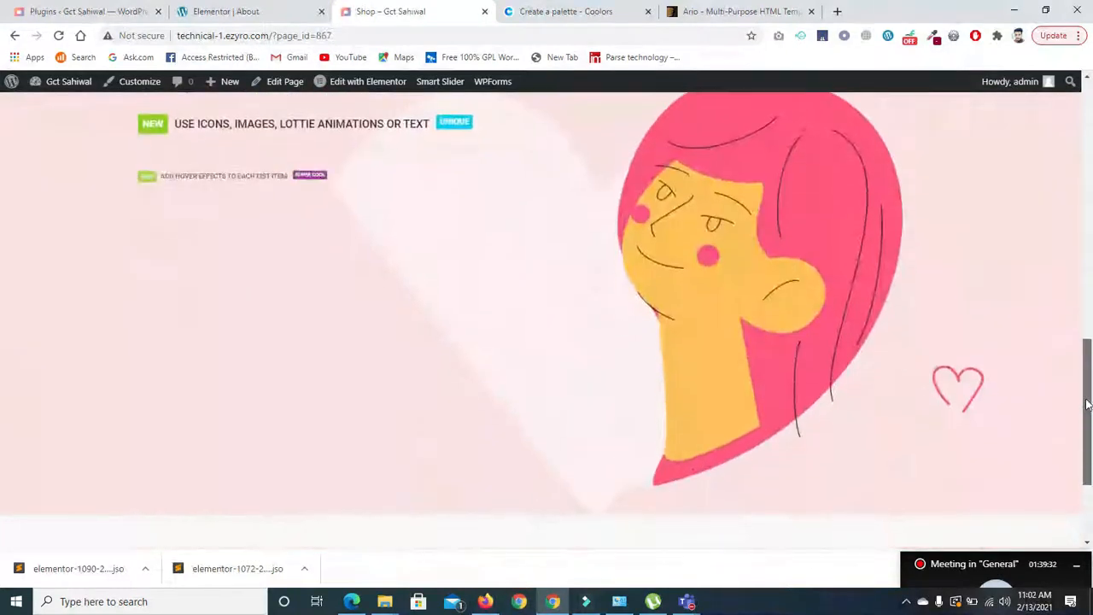
click(1087, 113)
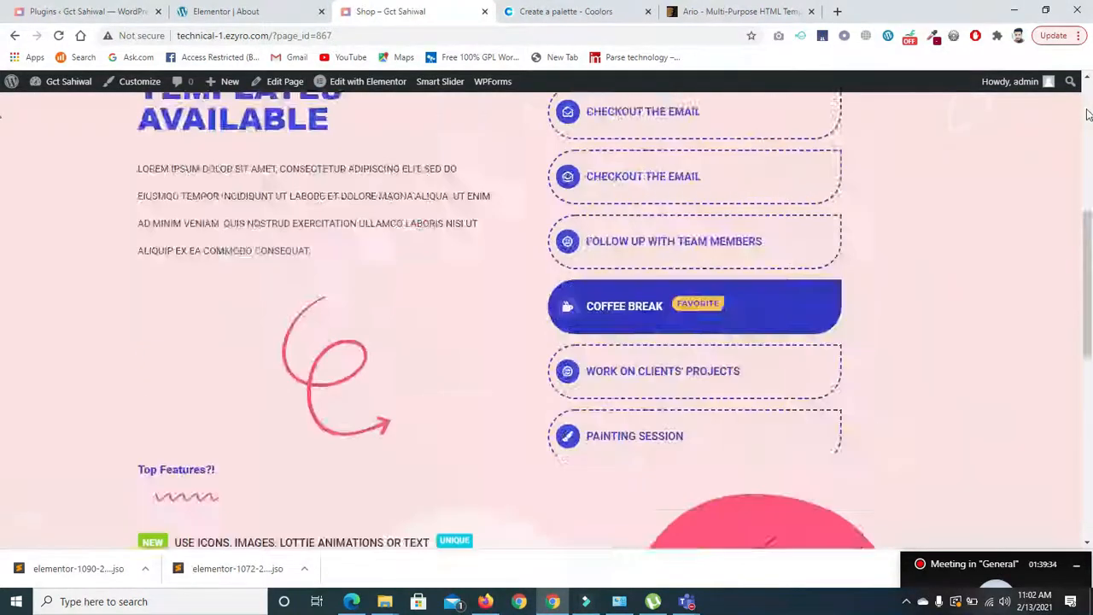
click(1088, 113)
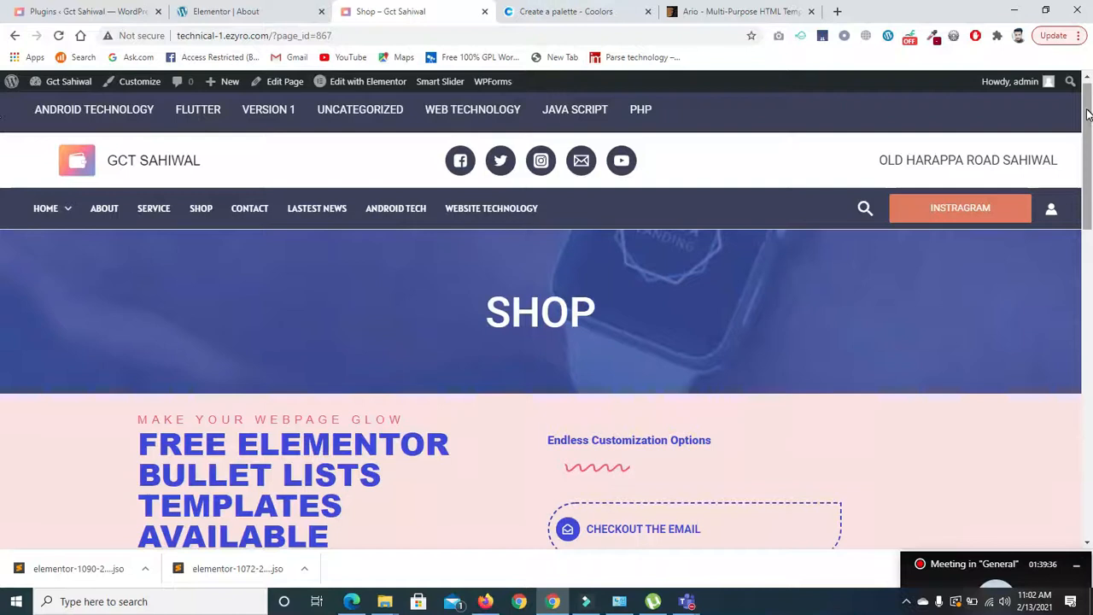
click(215, 12)
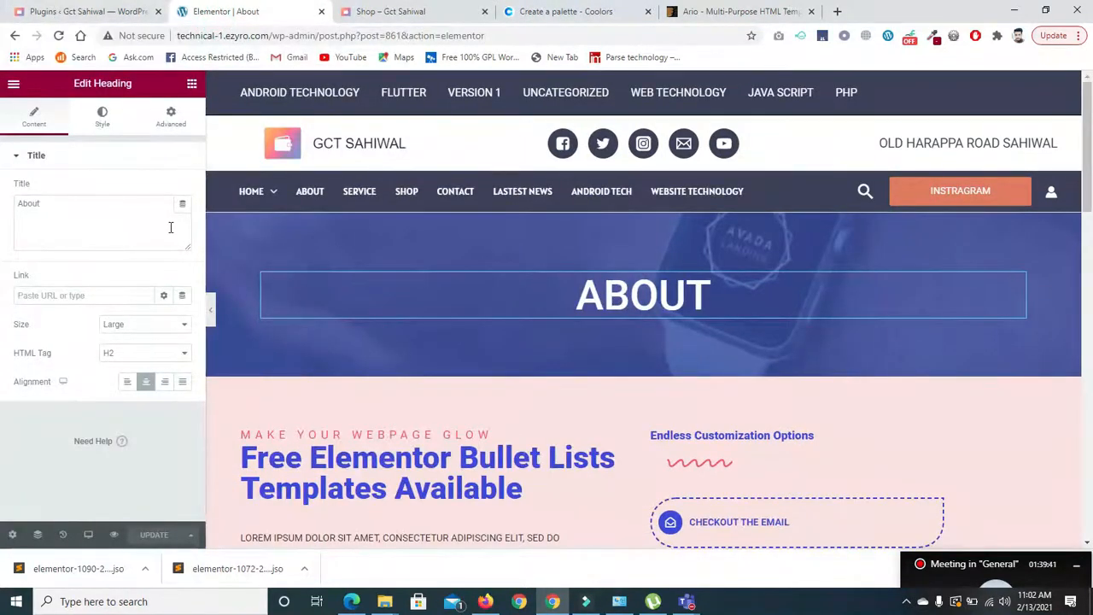